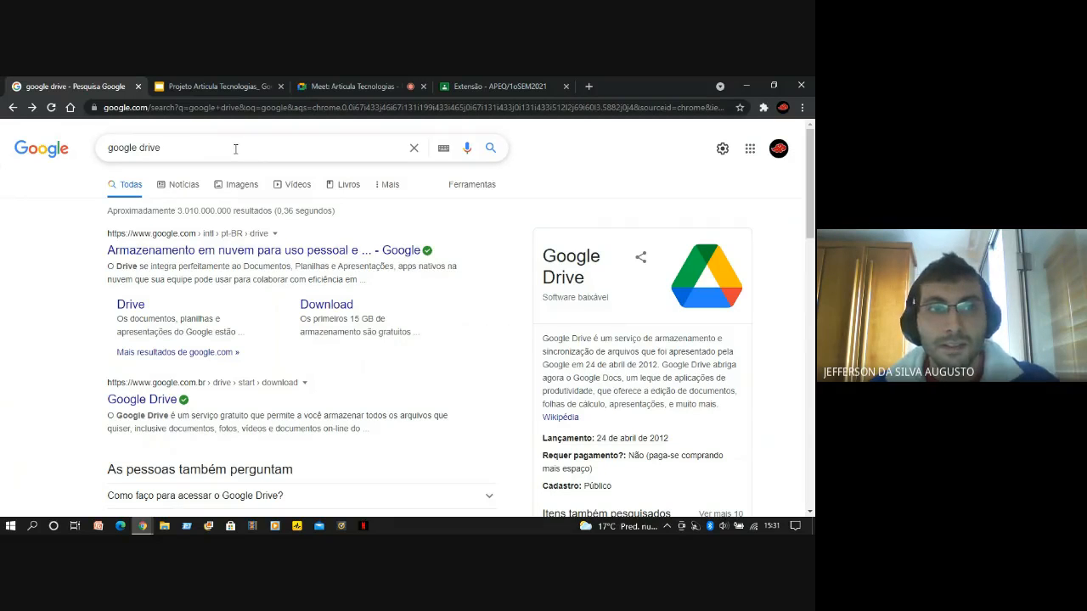
pyautogui.click(355, 84)
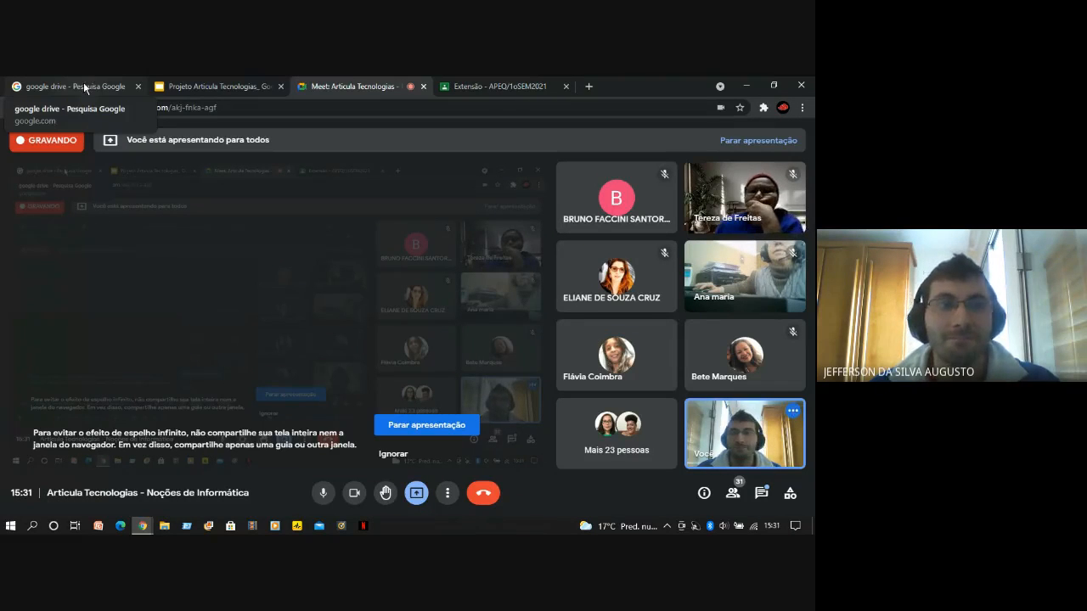
pyautogui.click(84, 86)
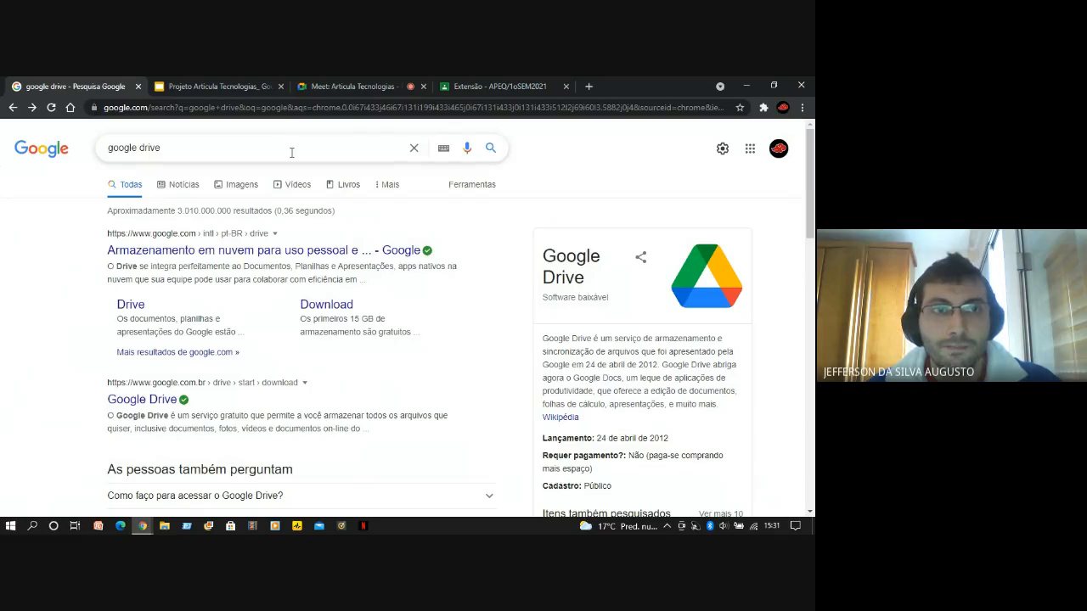
# Go to the Google Forms home page at forms.google.com
pyautogui.click(338, 113)
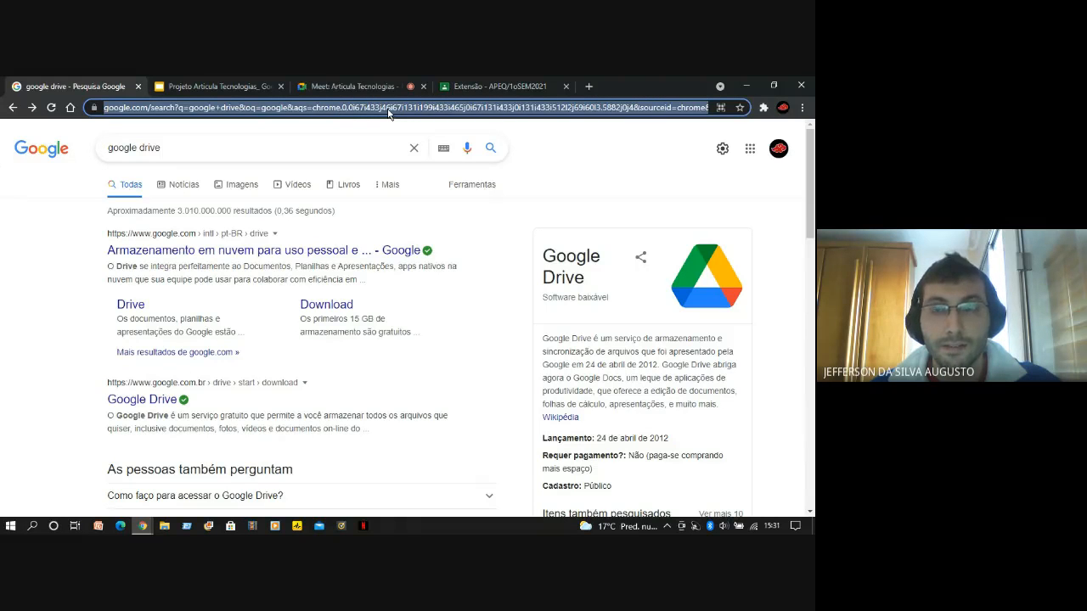
pyautogui.write('f')
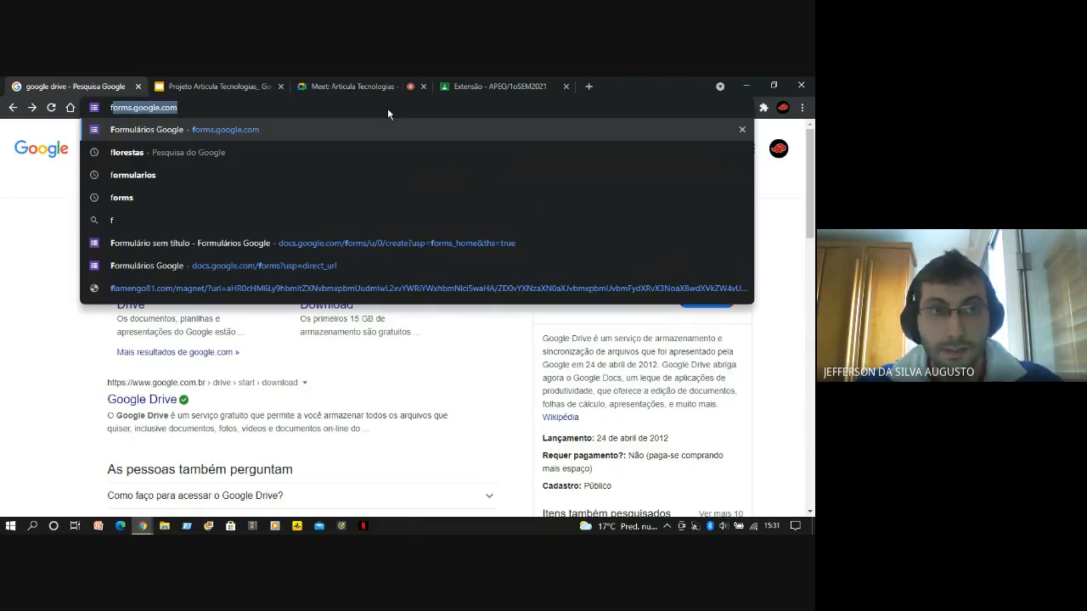
pyautogui.write('orms.go')
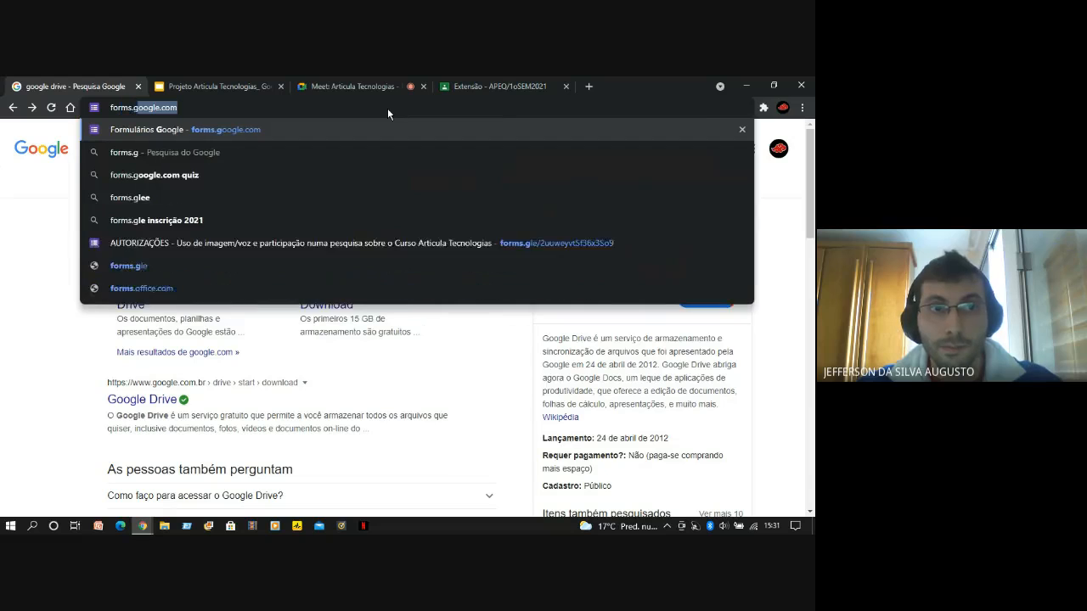
pyautogui.write('ogle.com')
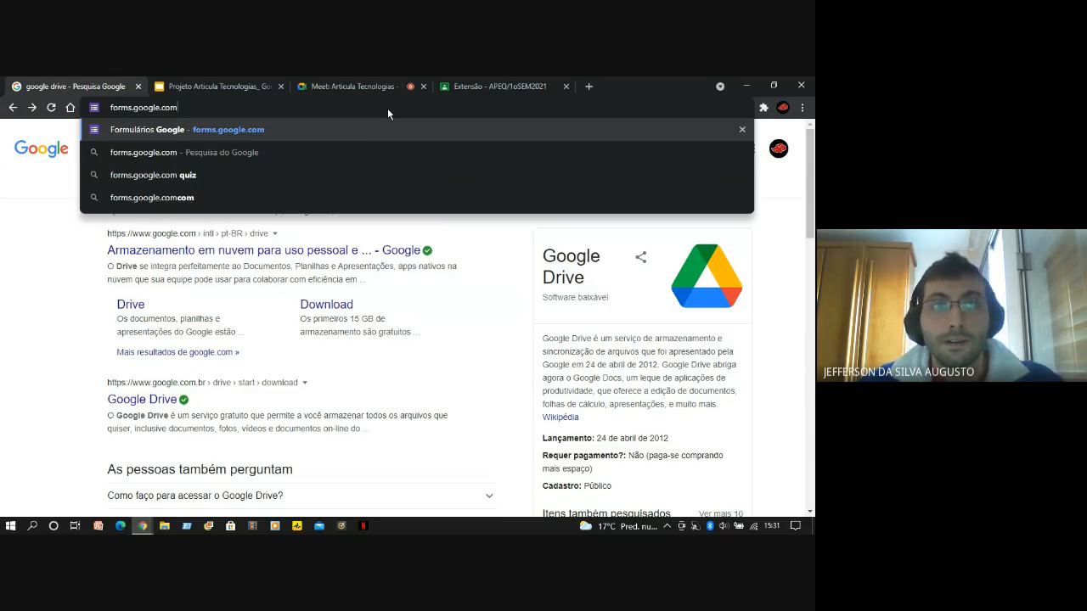
pyautogui.press('Return')
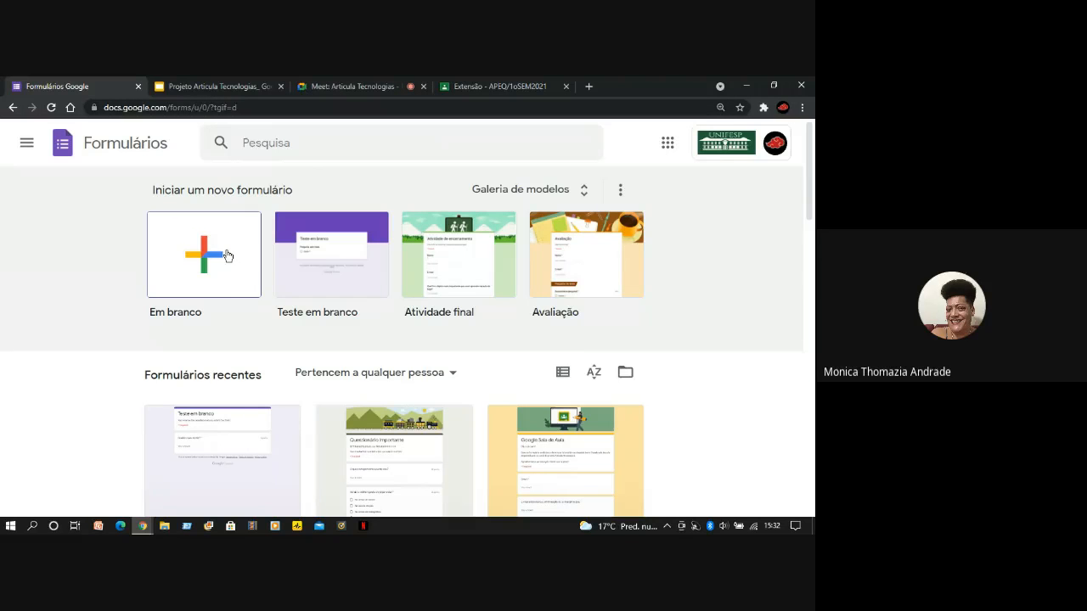
# Start a blank form, go back to the forms home page and briefly check the Meet call
pyautogui.click(226, 278)
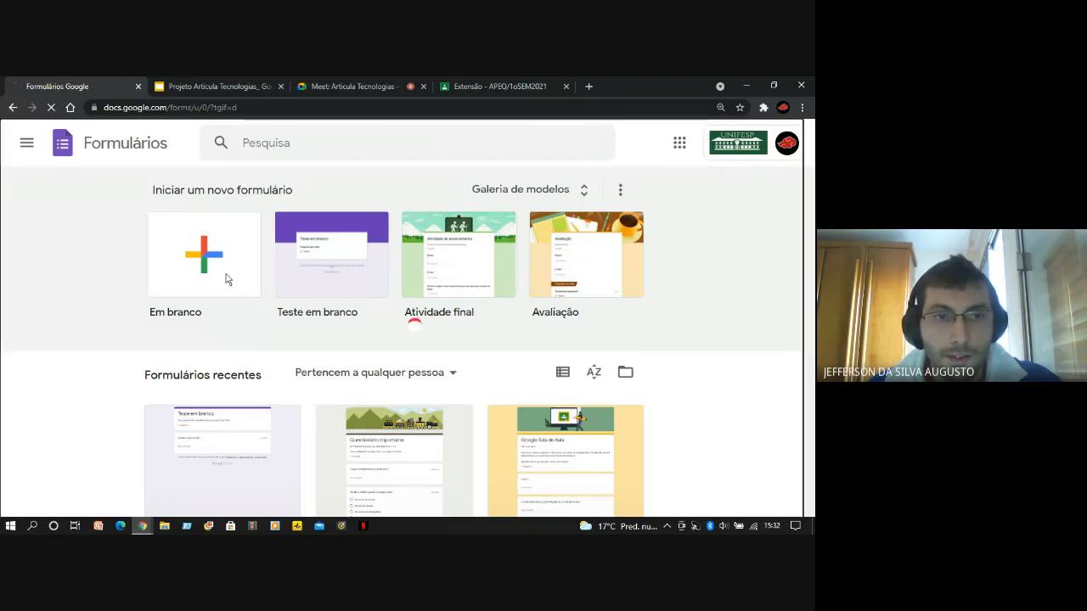
pyautogui.click(12, 107)
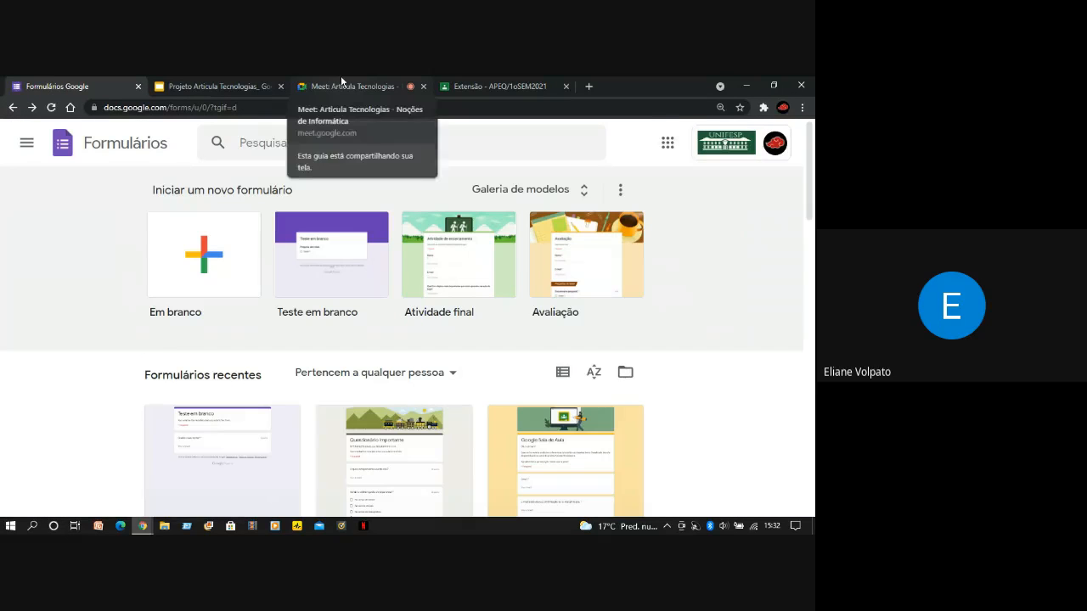
pyautogui.click(342, 81)
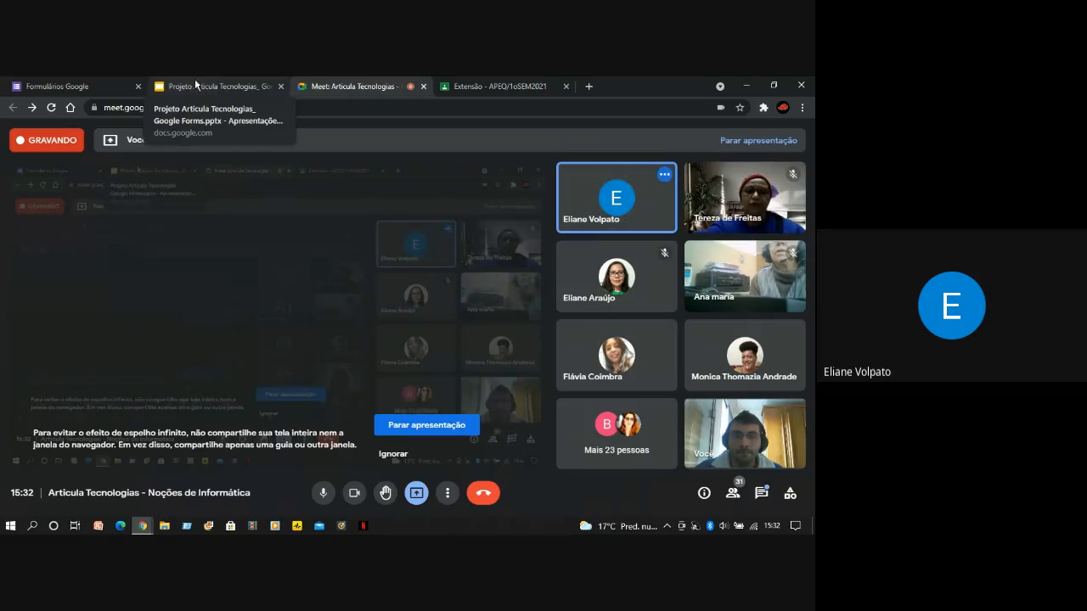
pyautogui.click(105, 78)
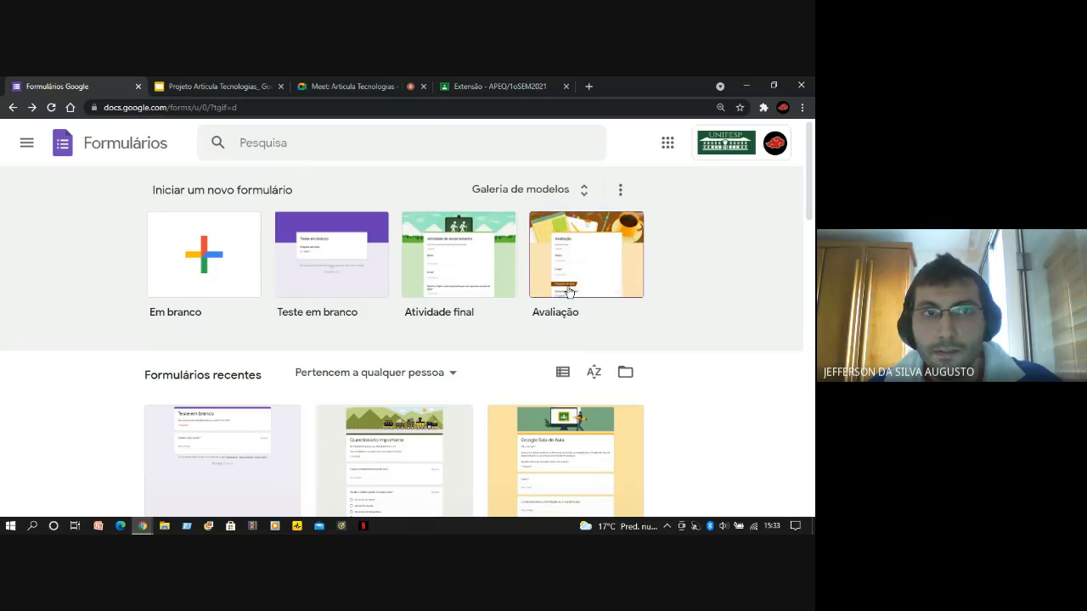
# Enter forms.google.com as the browser address without loading it
pyautogui.click(322, 108)
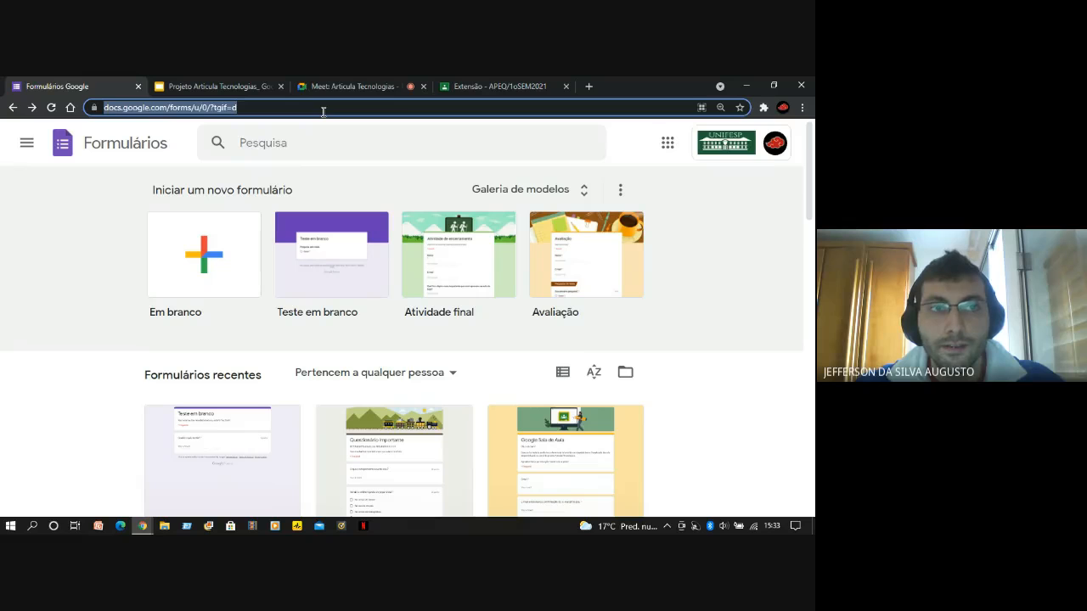
pyautogui.write('fo')
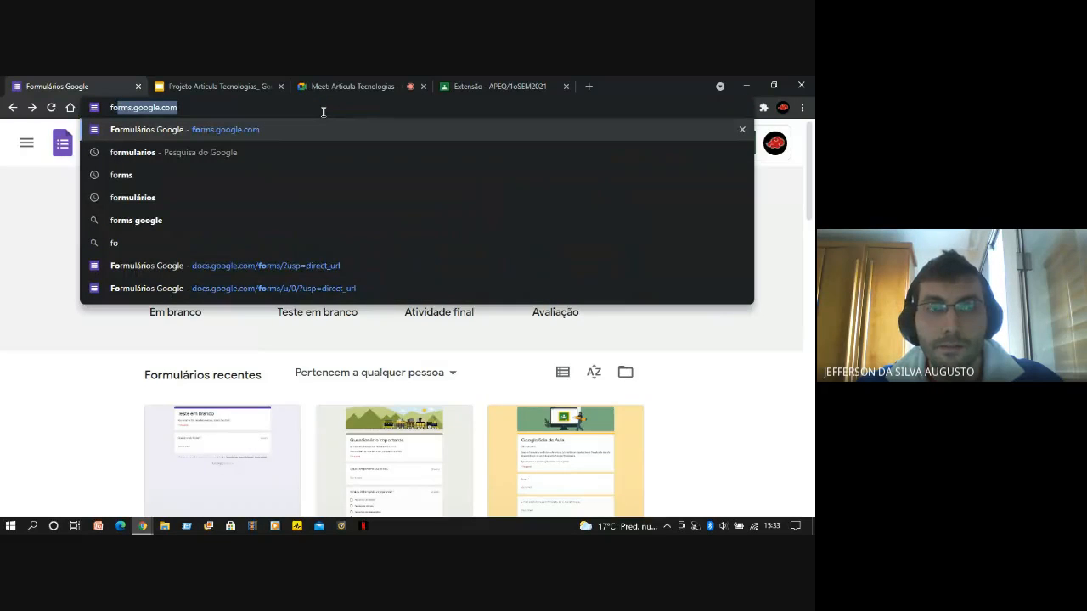
pyautogui.write('rms')
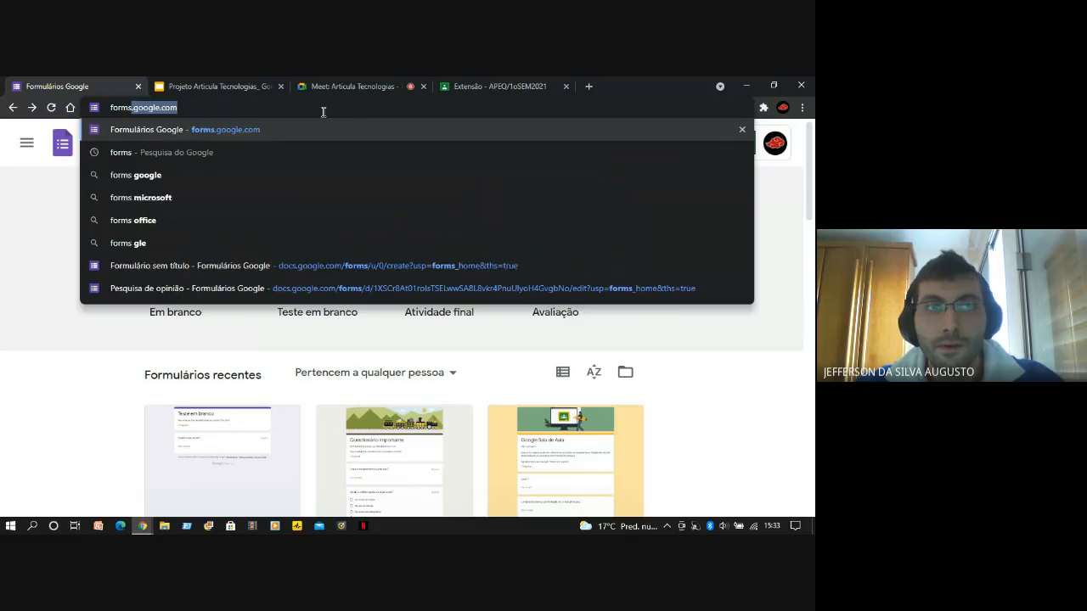
pyautogui.write('.googl')
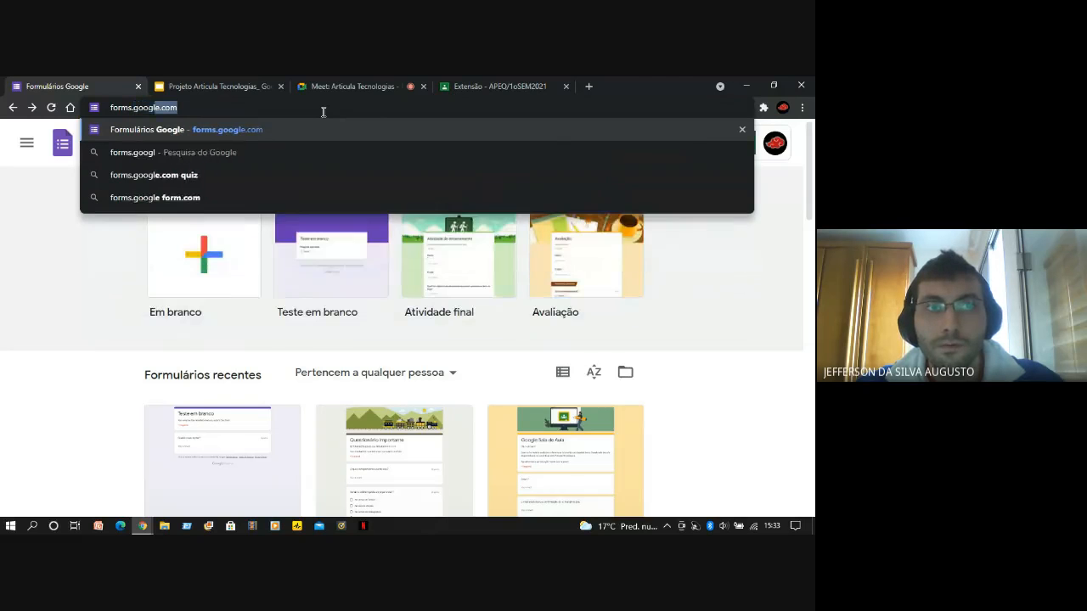
pyautogui.write('e.com')
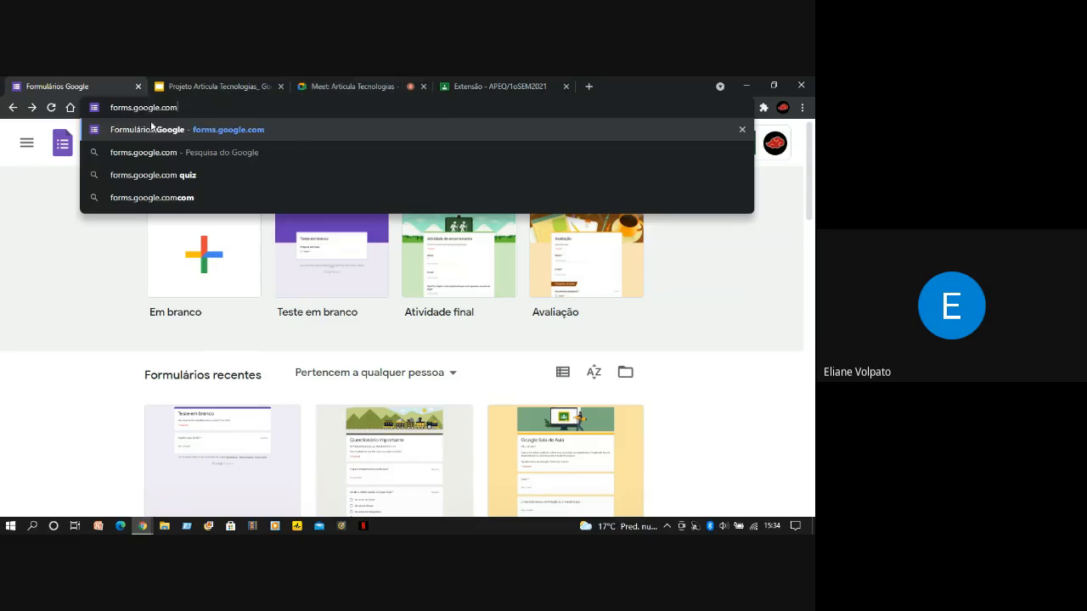
pyautogui.click(89, 278)
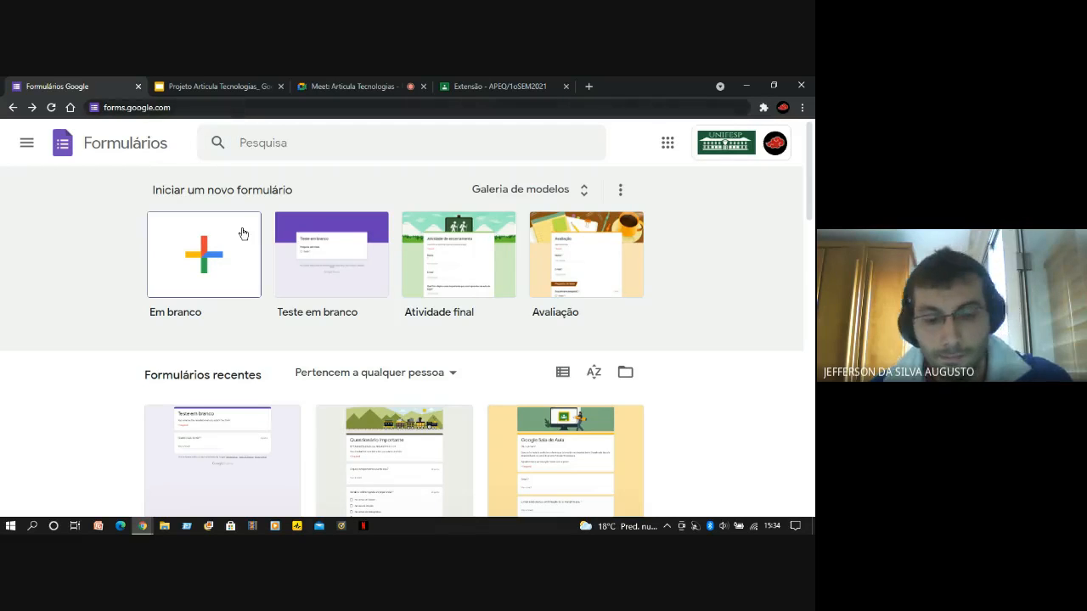
pyautogui.scroll(3, 243, 234)
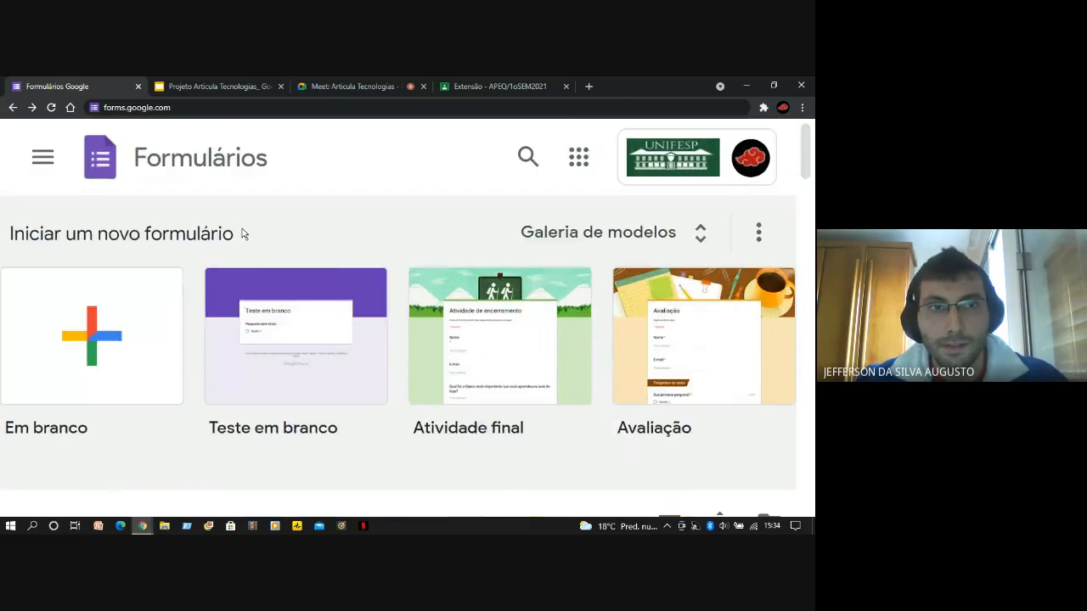
pyautogui.scroll(-3, 243, 233)
pyautogui.scroll(-1, 243, 233)
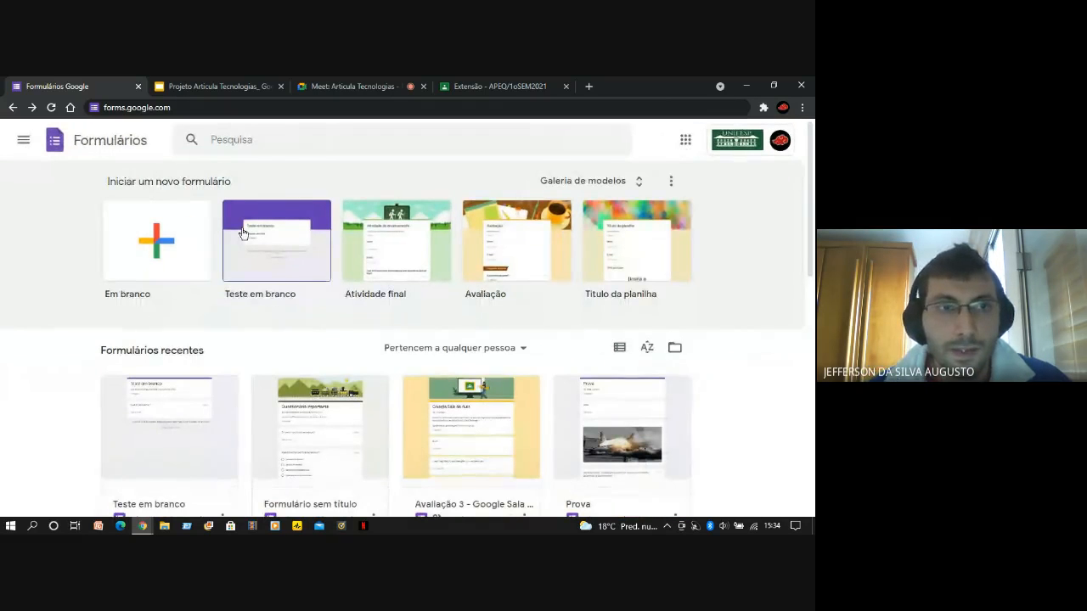
pyautogui.click(186, 107)
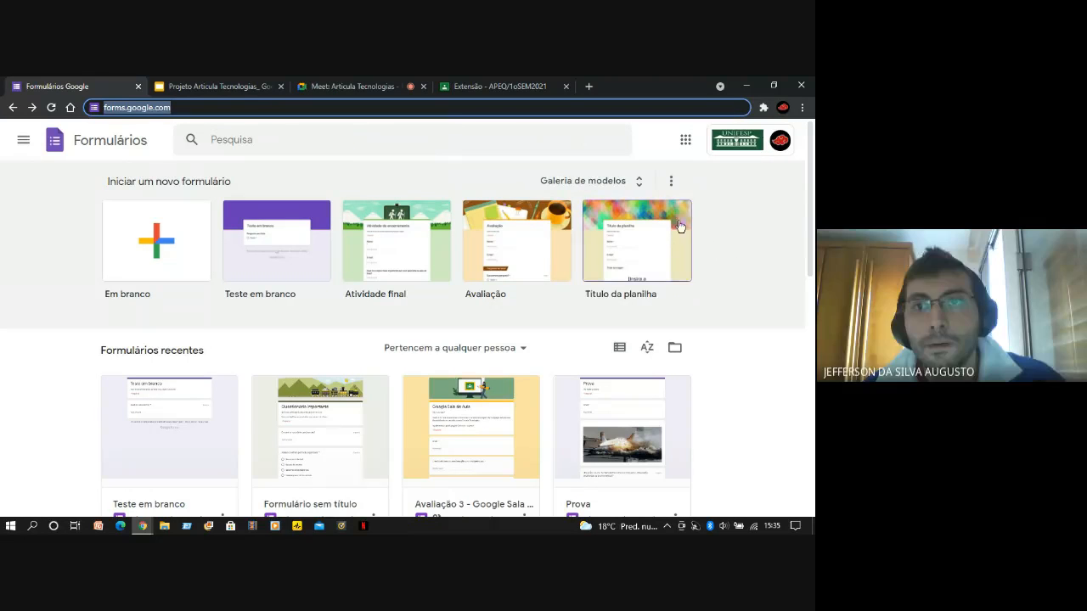
pyautogui.click(81, 192)
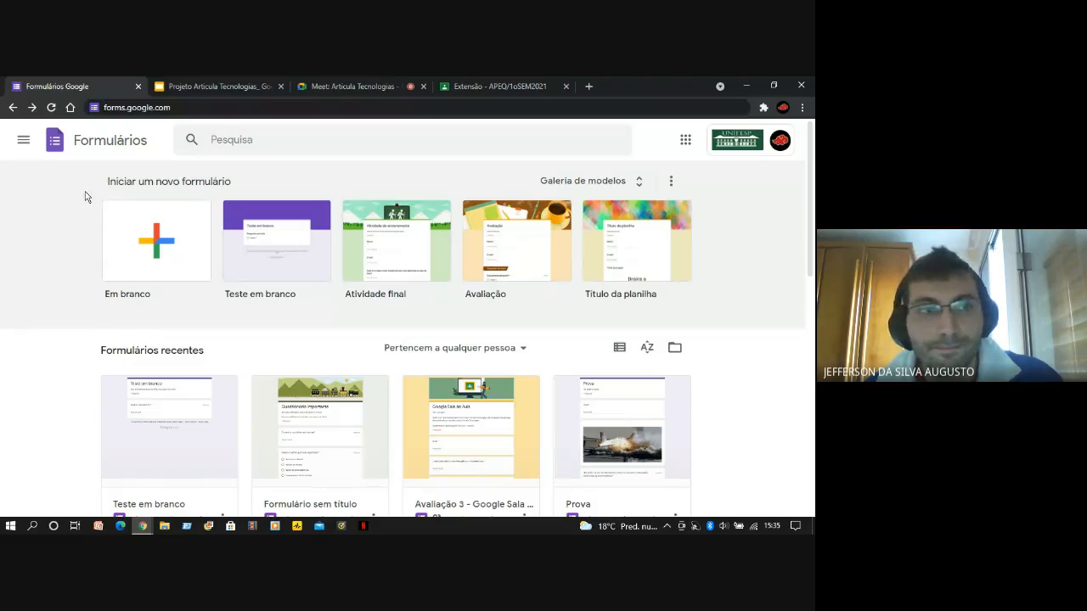
# Open Formulários from the Google apps launcher
pyautogui.click(685, 141)
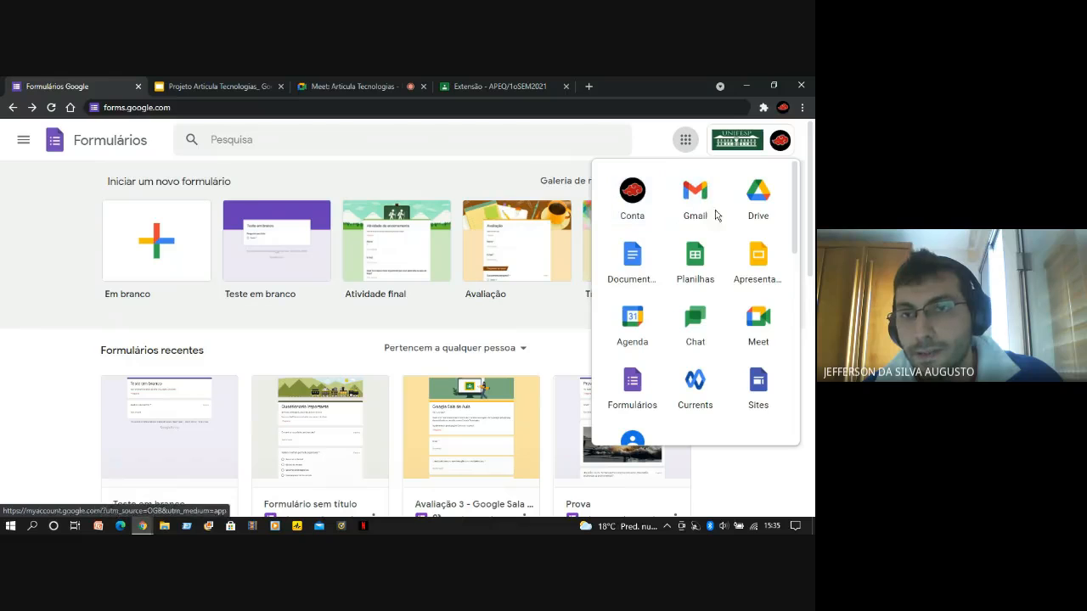
pyautogui.scroll(-1, 654, 286)
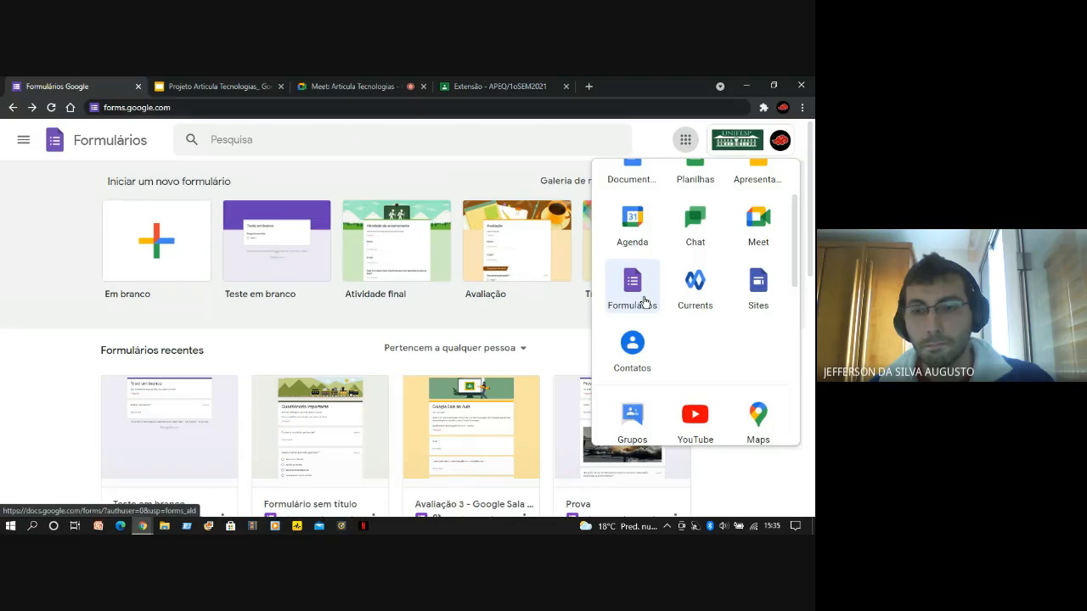
pyautogui.scroll(1, 644, 301)
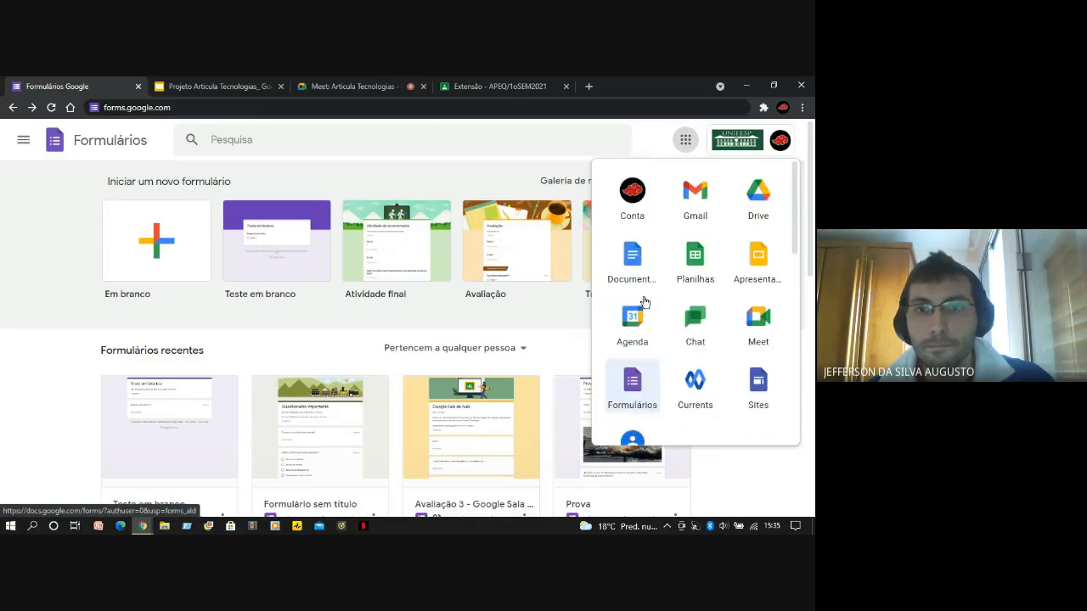
pyautogui.scroll(-1, 645, 312)
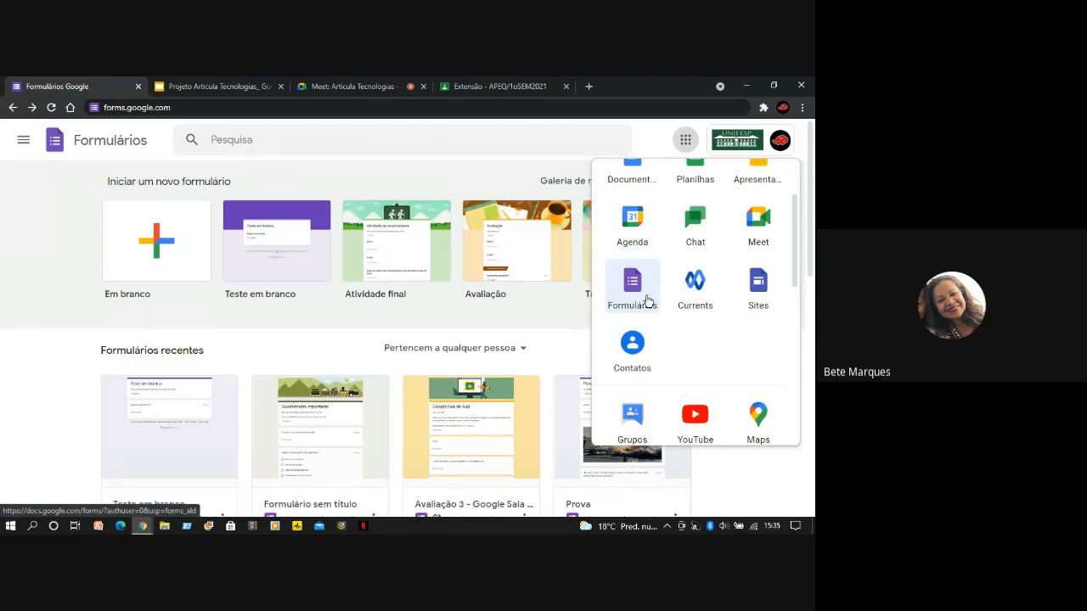
pyautogui.click(647, 300)
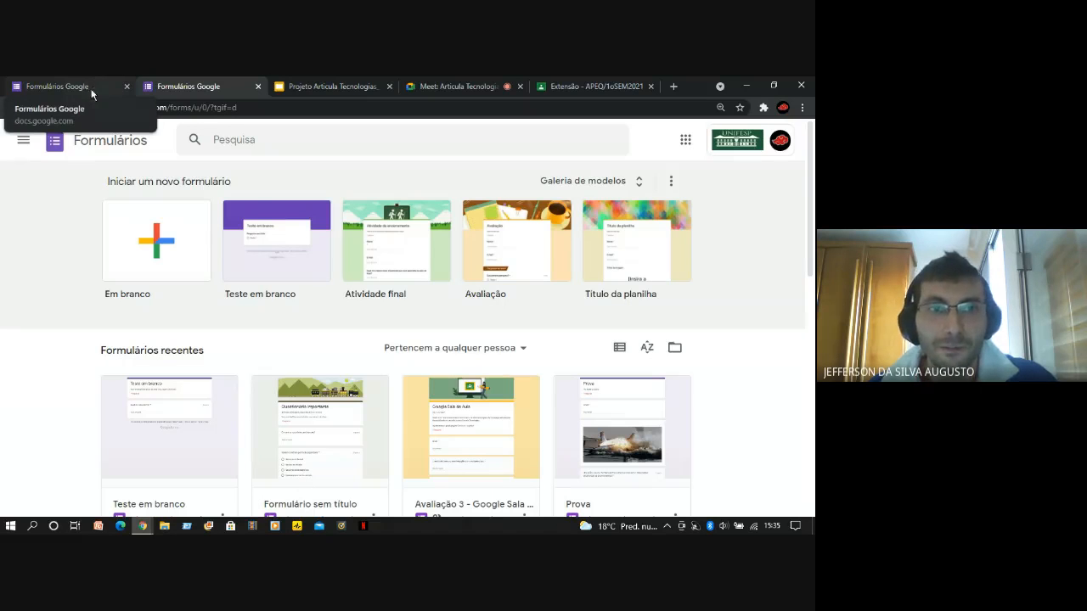
pyautogui.click(690, 400)
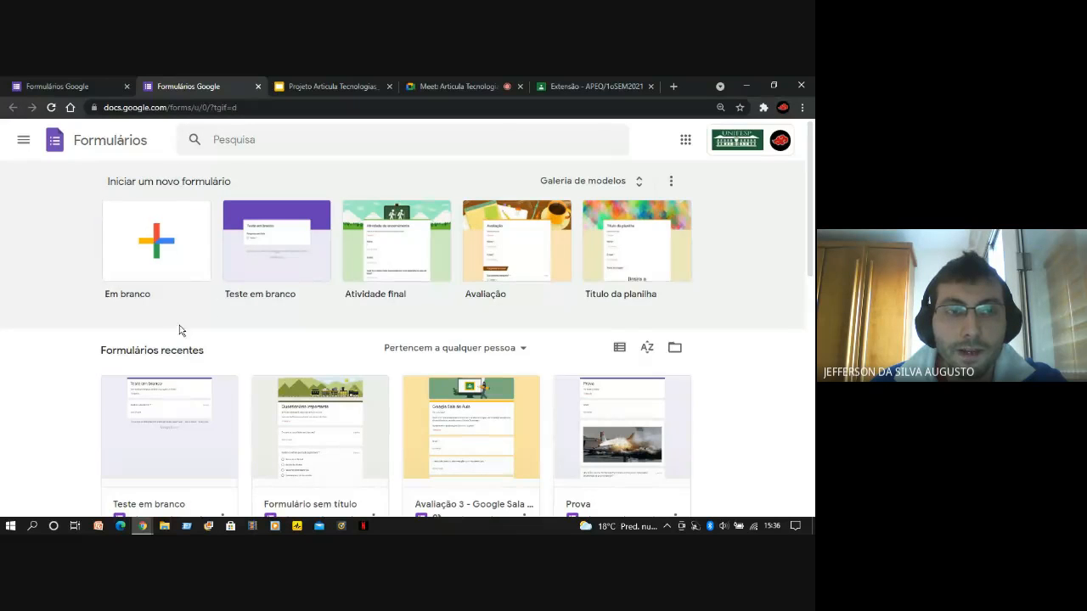
# Create a blank form and name it "Pesquisa de opinião"
pyautogui.click(162, 245)
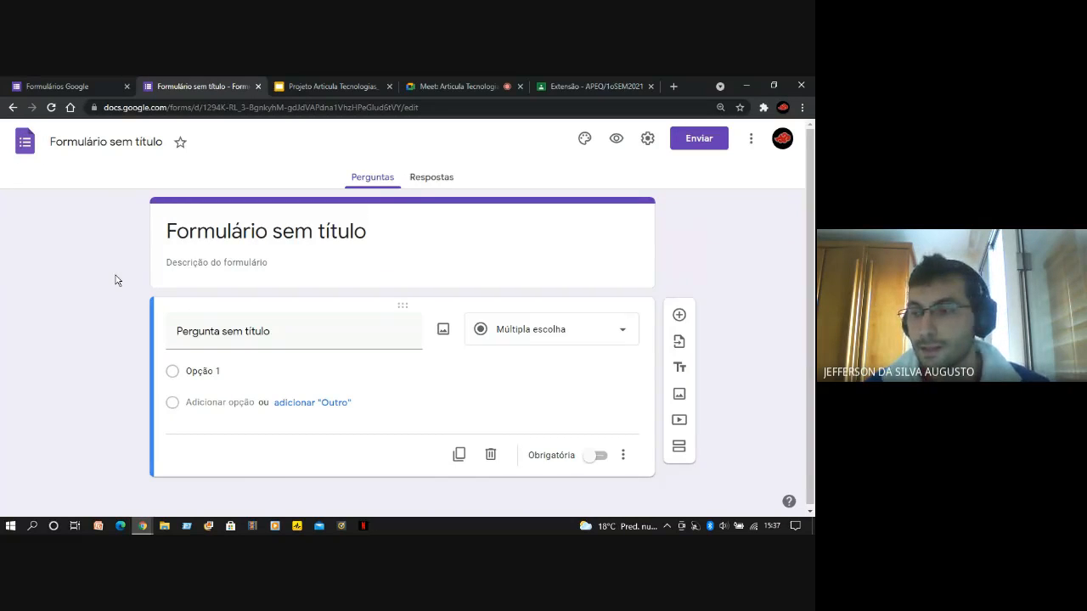
pyautogui.click(137, 145)
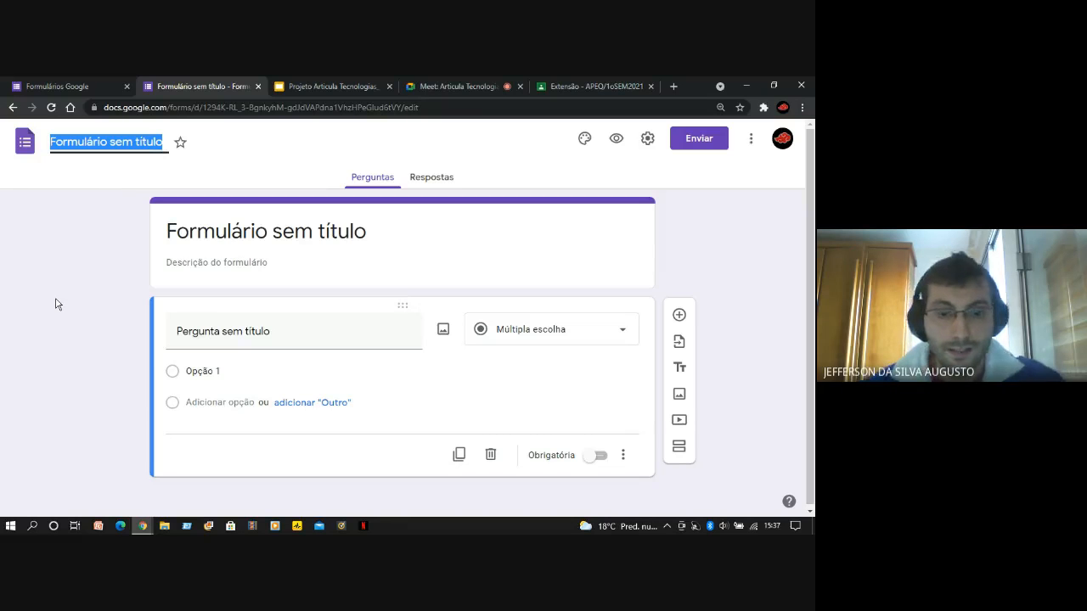
pyautogui.write('jdodosso')
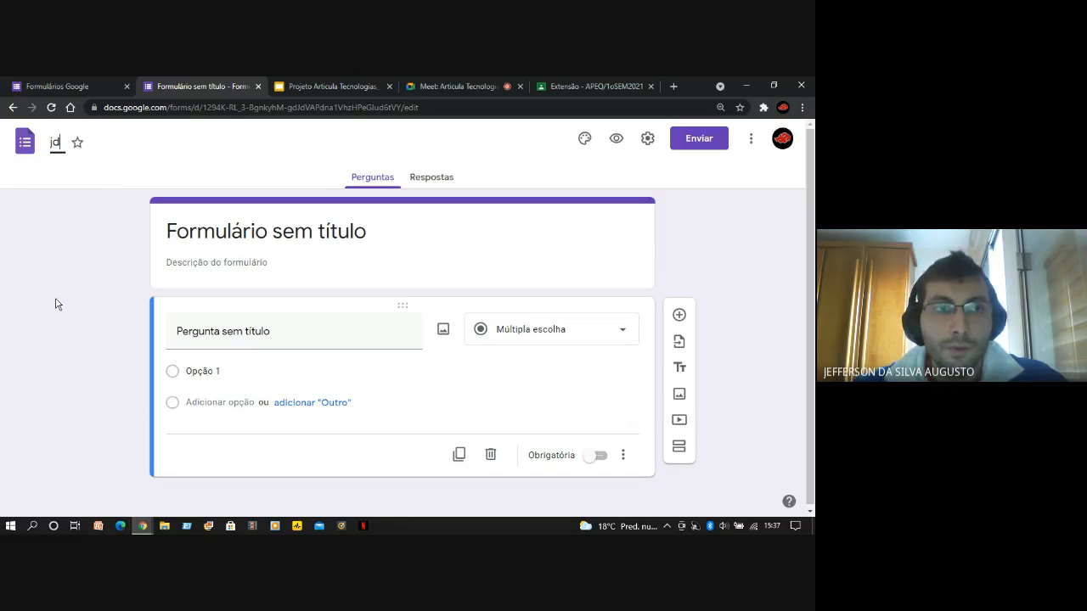
pyautogui.press('BackSpace')
pyautogui.press('BackSpace')
pyautogui.press('BackSpace')
pyautogui.press('BackSpace')
pyautogui.press('BackSpace')
pyautogui.press('BackSpace')
pyautogui.press('BackSpace')
pyautogui.press('BackSpace')
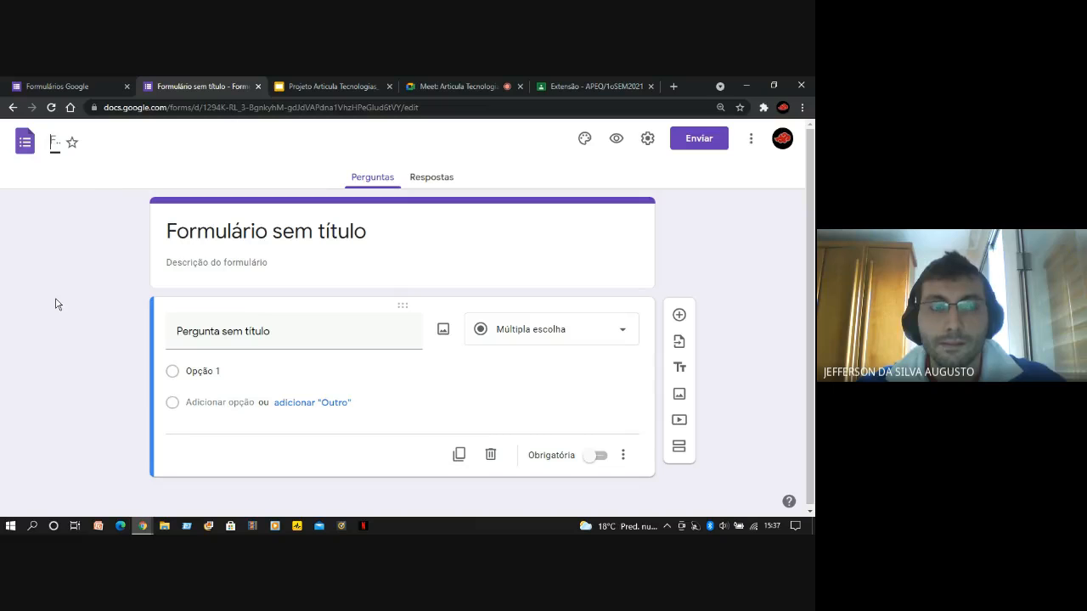
pyautogui.write('Pesquisa de ipini')
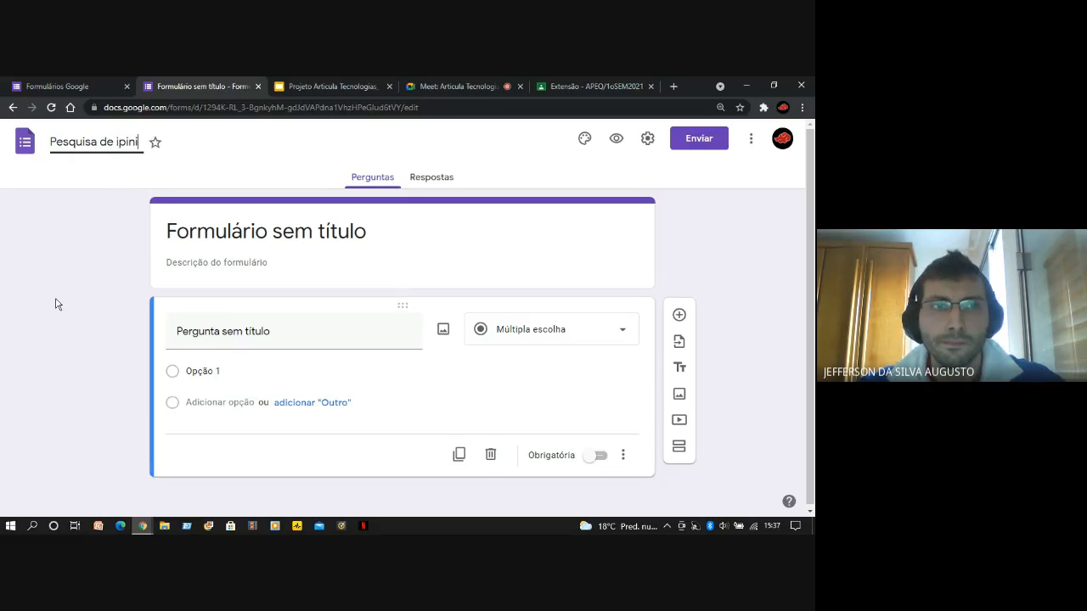
pyautogui.write('ão')
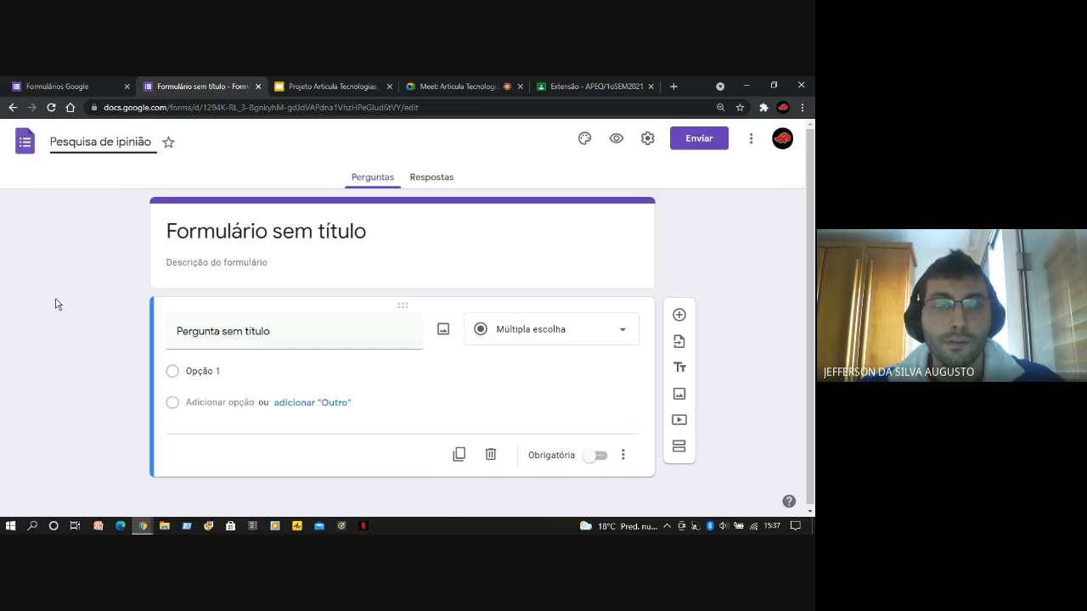
pyautogui.click(119, 144)
pyautogui.press('Delete')
pyautogui.write('o')
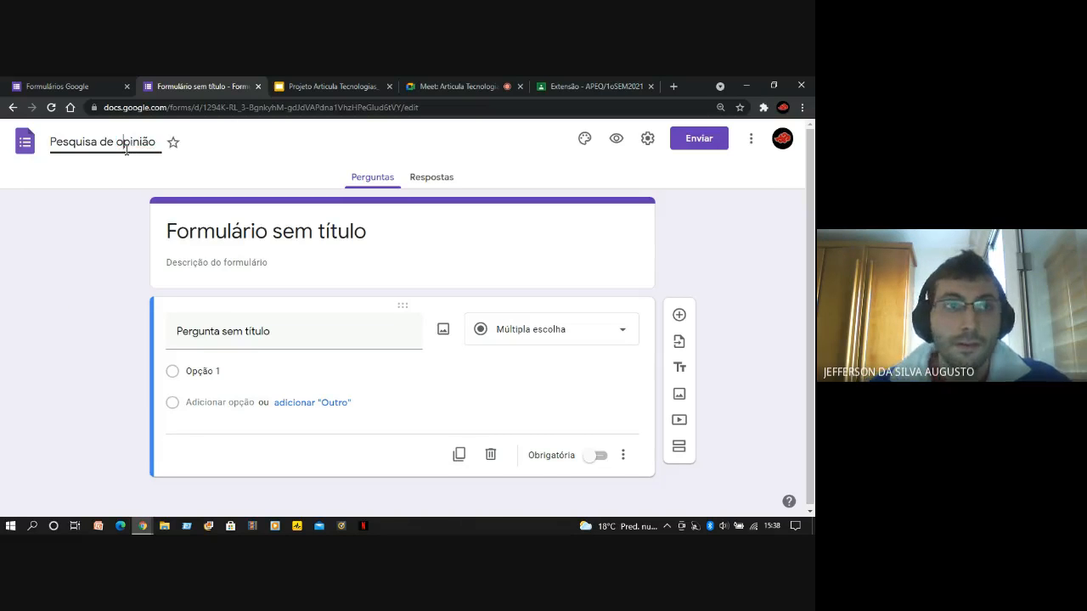
# Set the form description to "serviços de entrega"
pyautogui.click(275, 263)
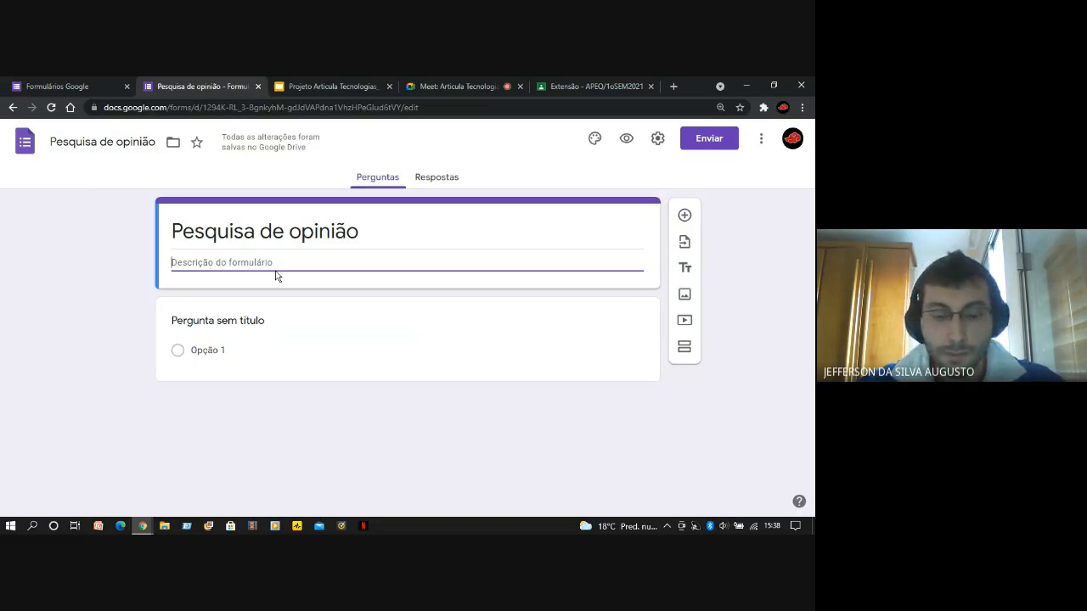
pyautogui.write('ser')
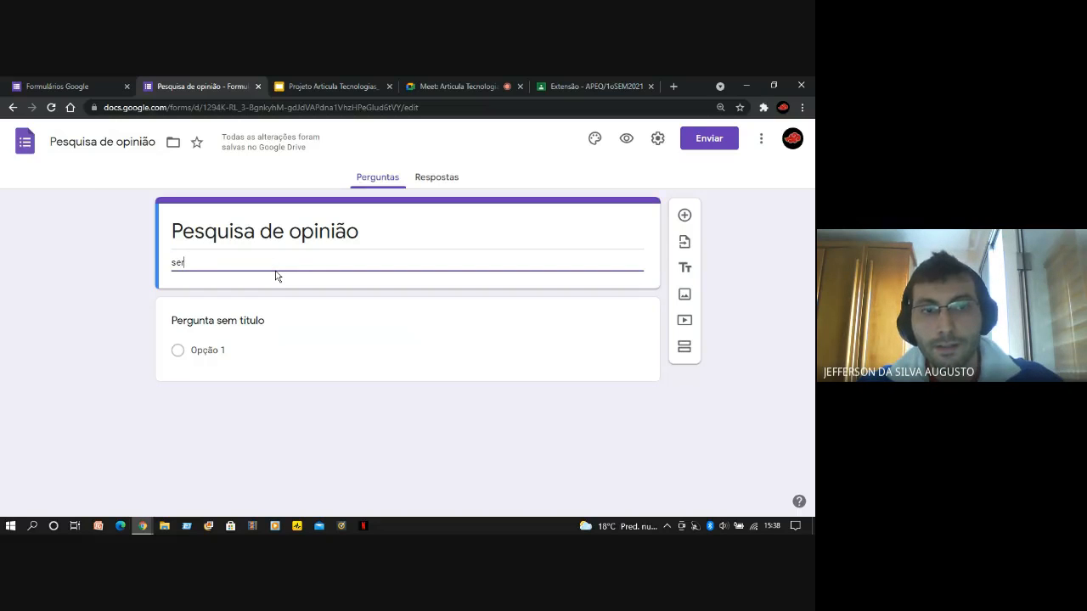
pyautogui.write('viços de entrega')
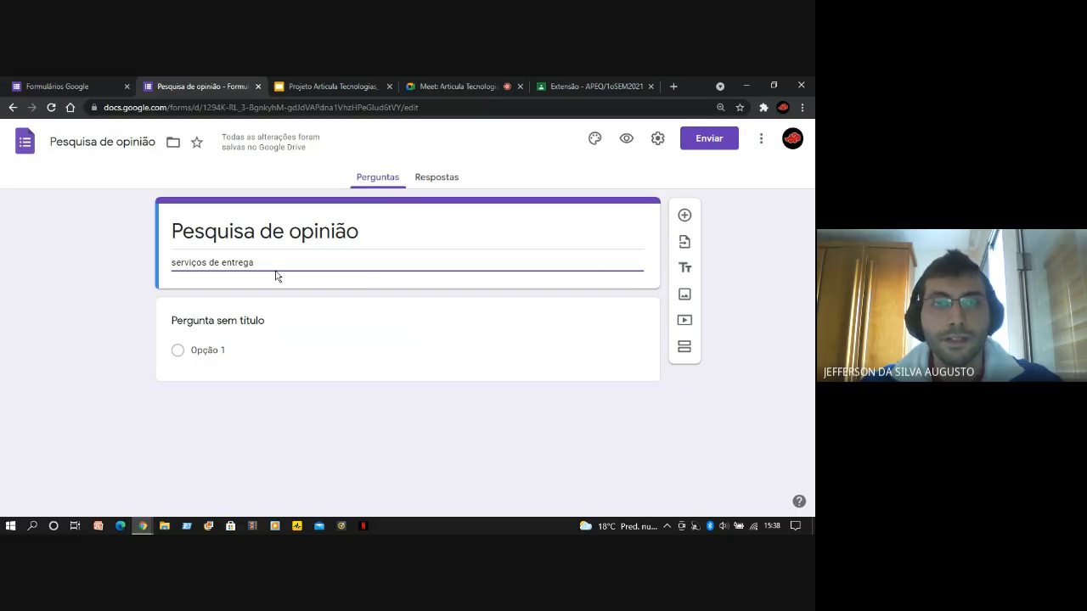
pyautogui.click(129, 310)
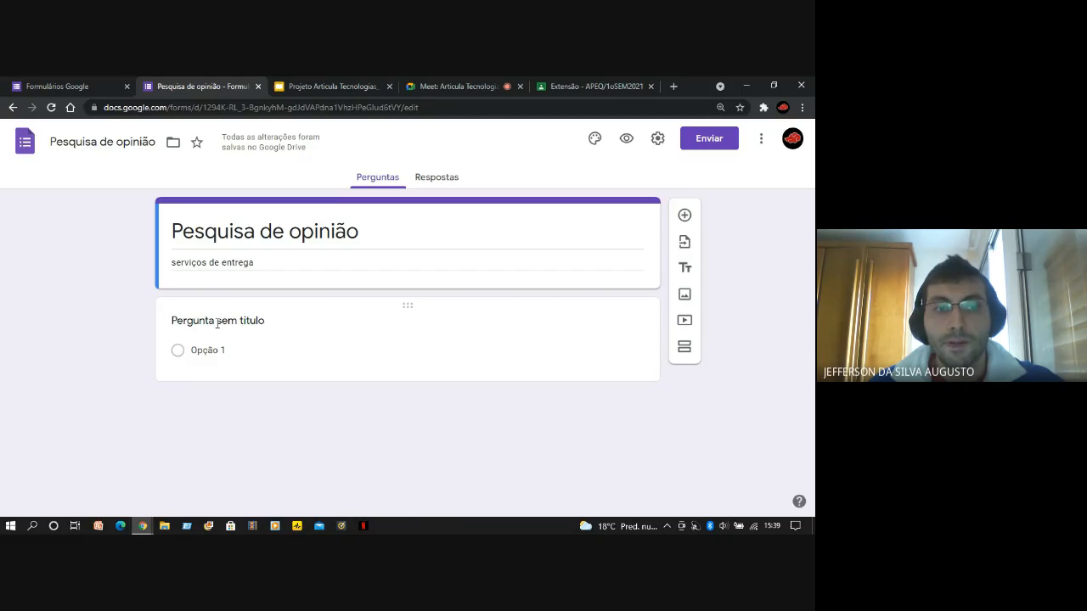
# Replace the untitled question's text with "1) Na sua opinião, nosso serviço é:"
pyautogui.click(226, 320)
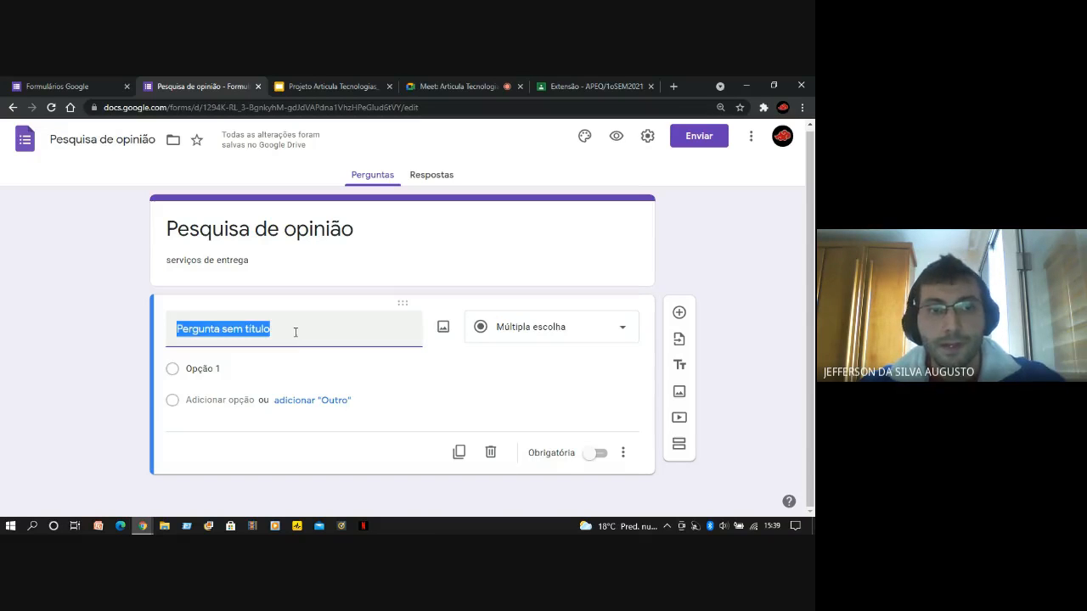
pyautogui.write('1)')
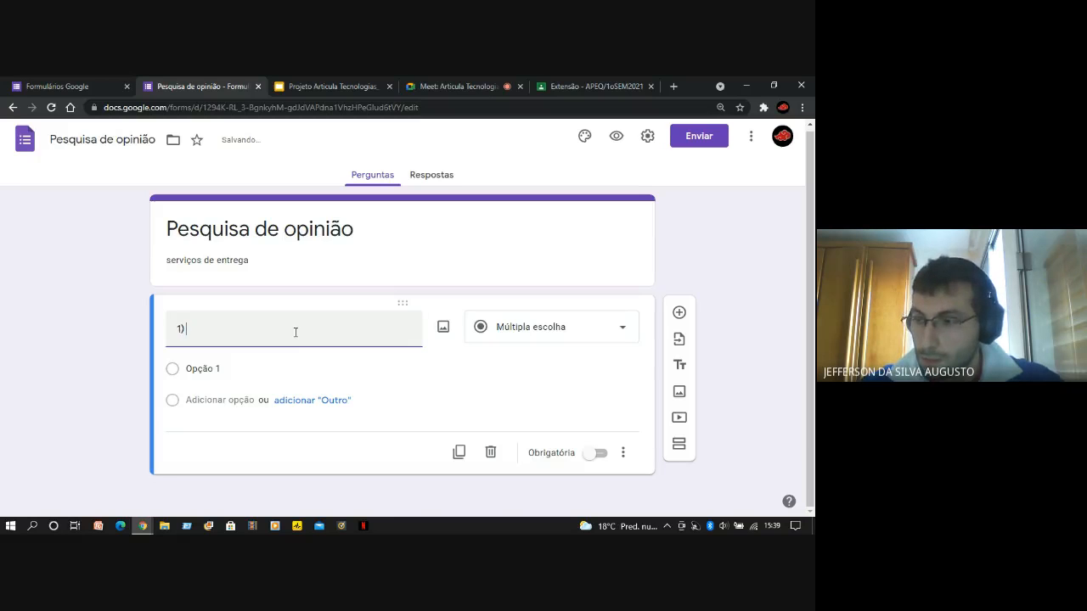
pyautogui.write(' Na sua opi')
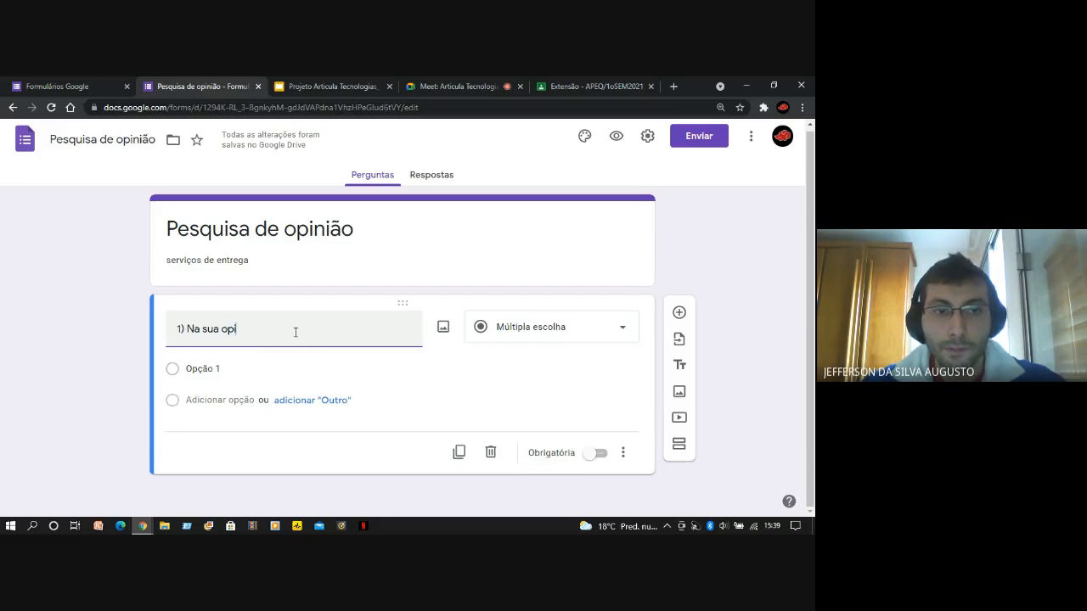
pyautogui.write('nião')
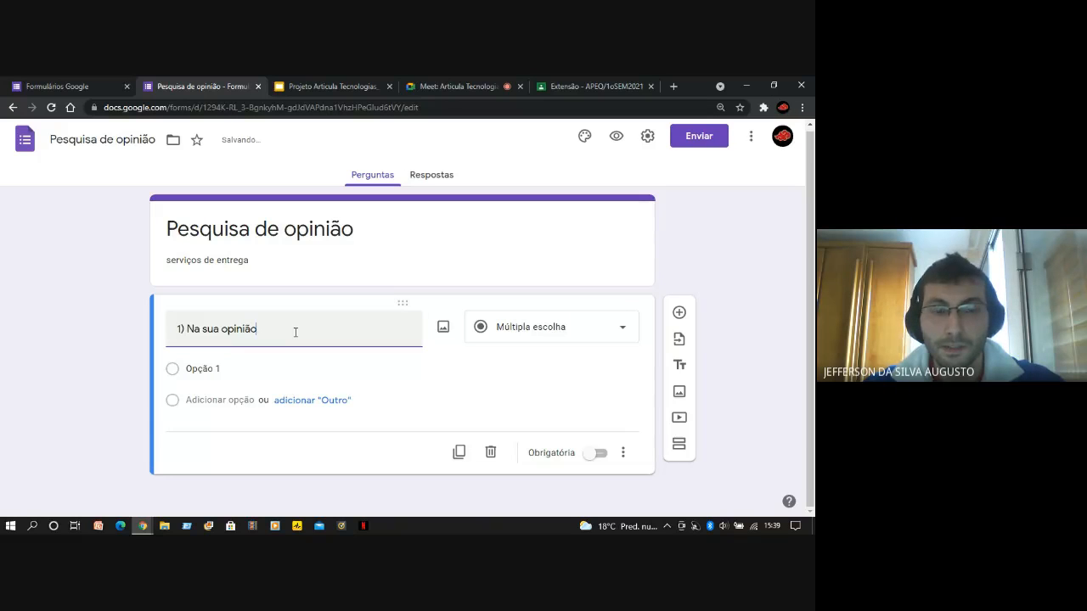
pyautogui.write(' no')
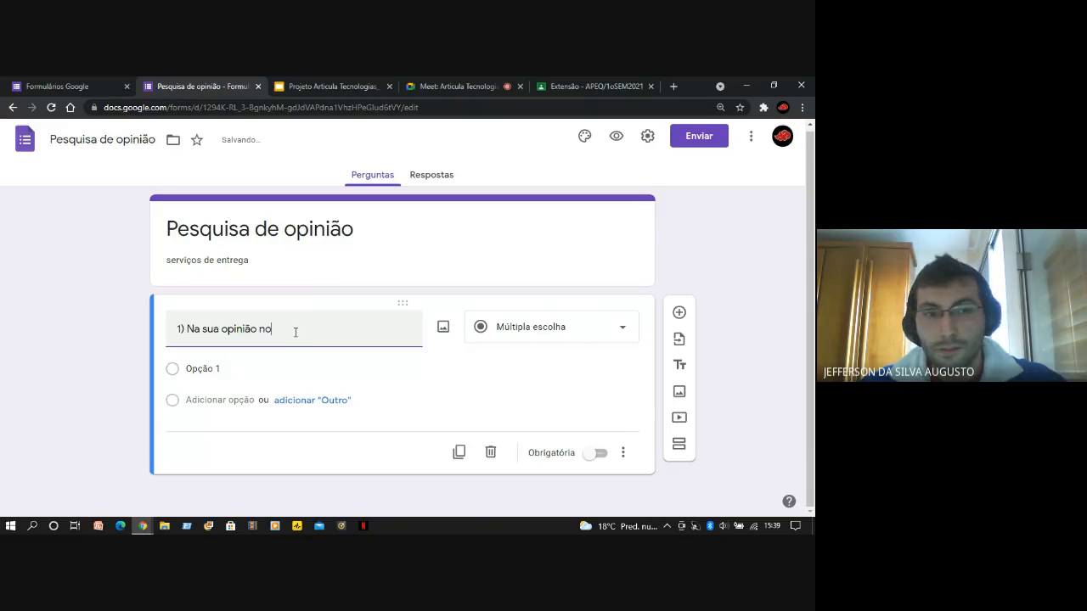
pyautogui.write('ssoser')
pyautogui.press('BackSpace')
pyautogui.write('serviço')
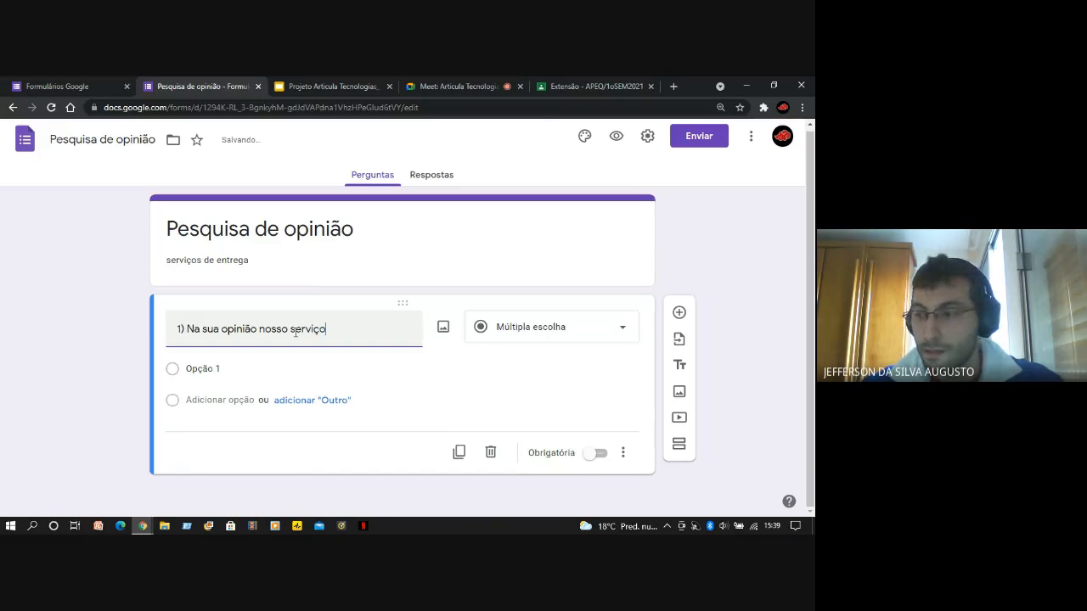
pyautogui.write(' é?')
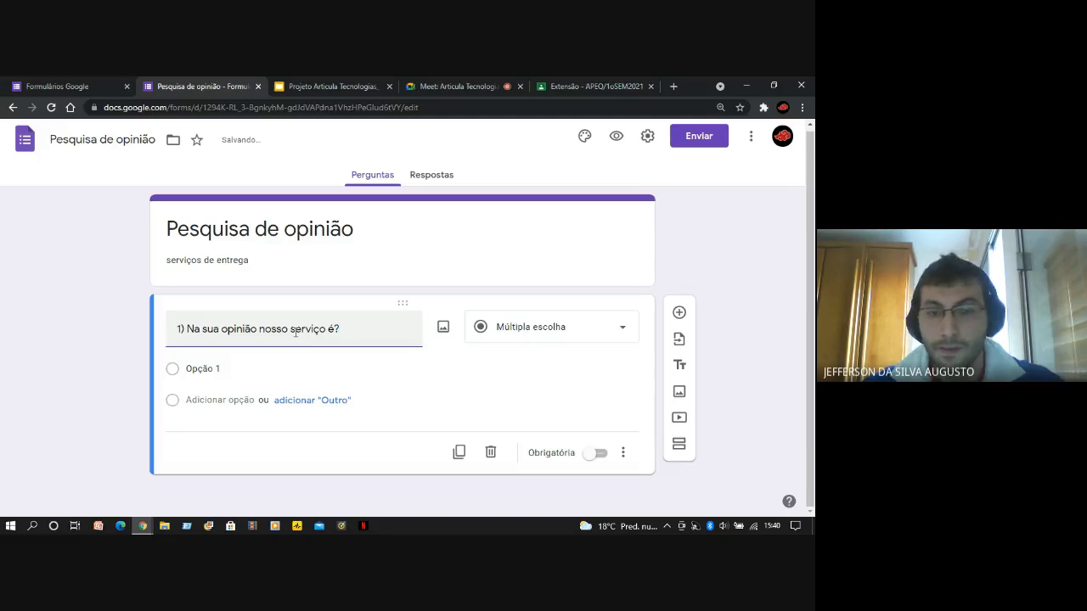
pyautogui.press('BackSpace')
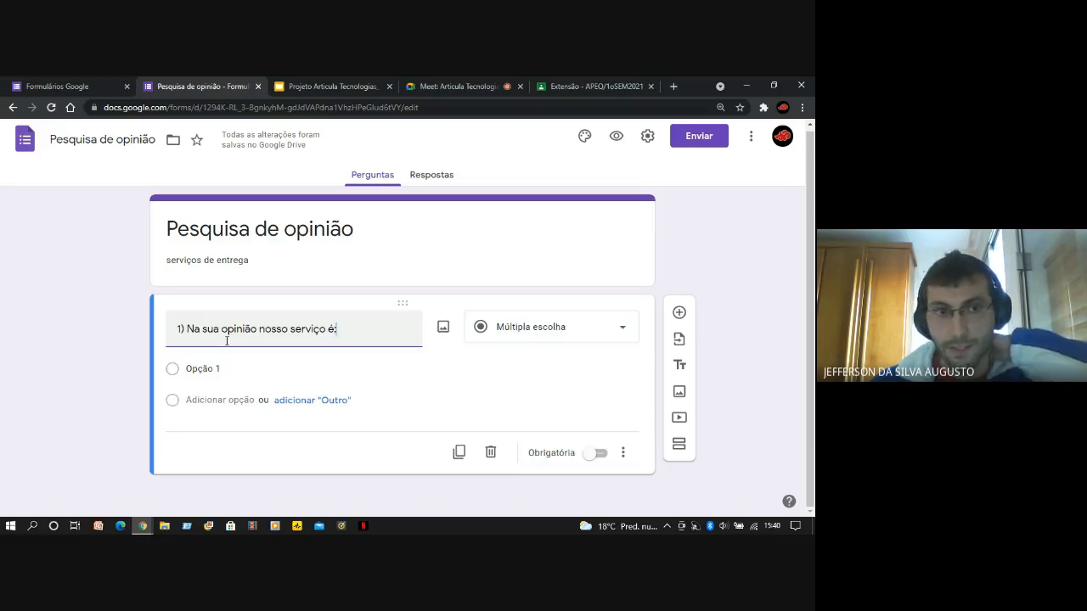
pyautogui.click(257, 333)
pyautogui.write(',')
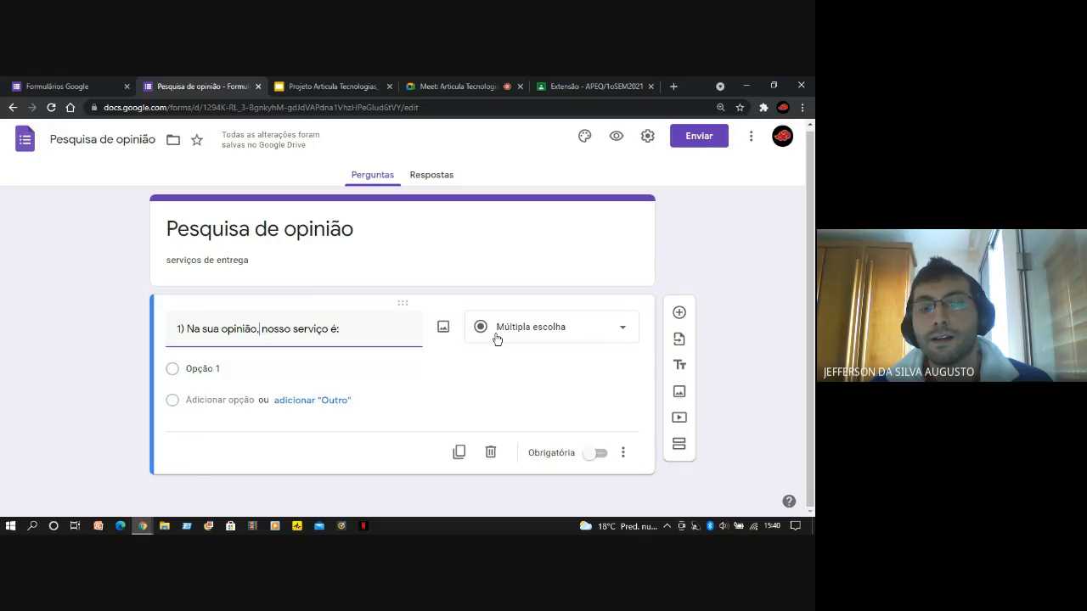
# Look through the available question types for the first question without changing its type
pyautogui.click(626, 331)
pyautogui.click(650, 357)
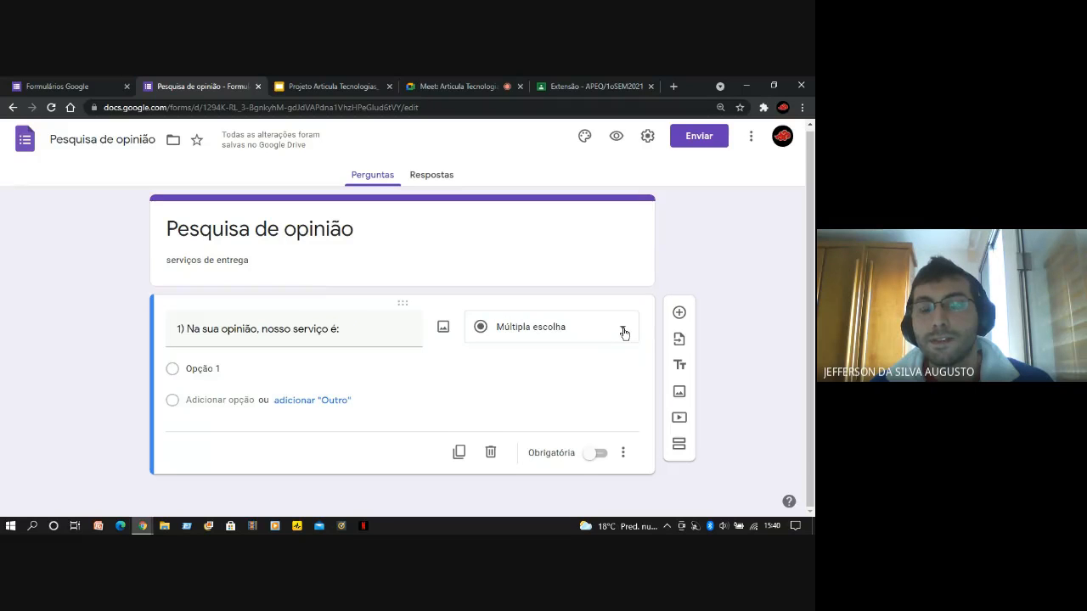
pyautogui.click(624, 333)
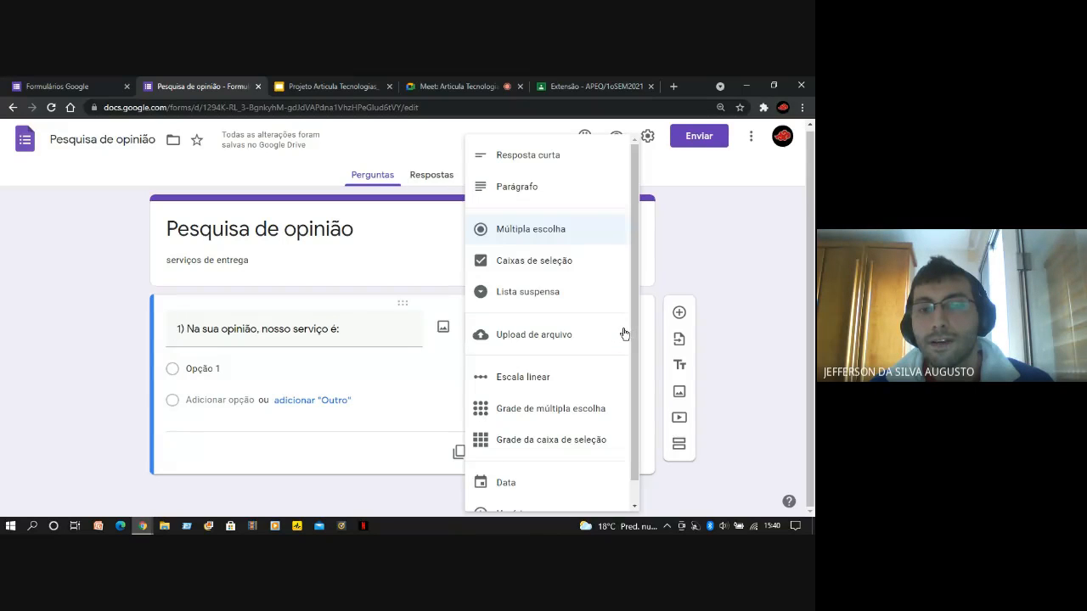
pyautogui.scroll(-1, 634, 335)
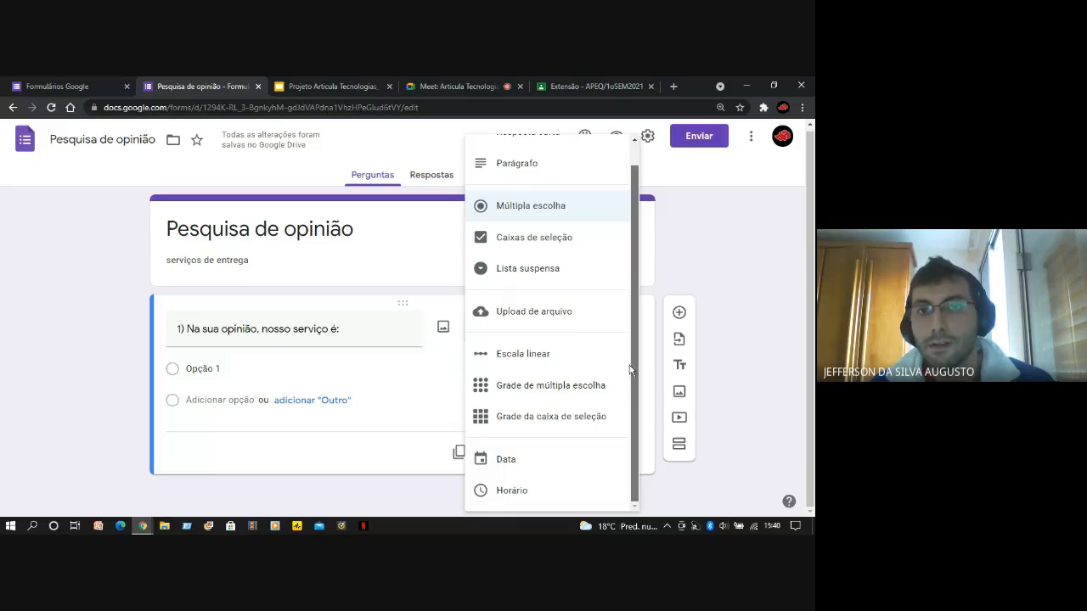
pyautogui.scroll(1, 629, 365)
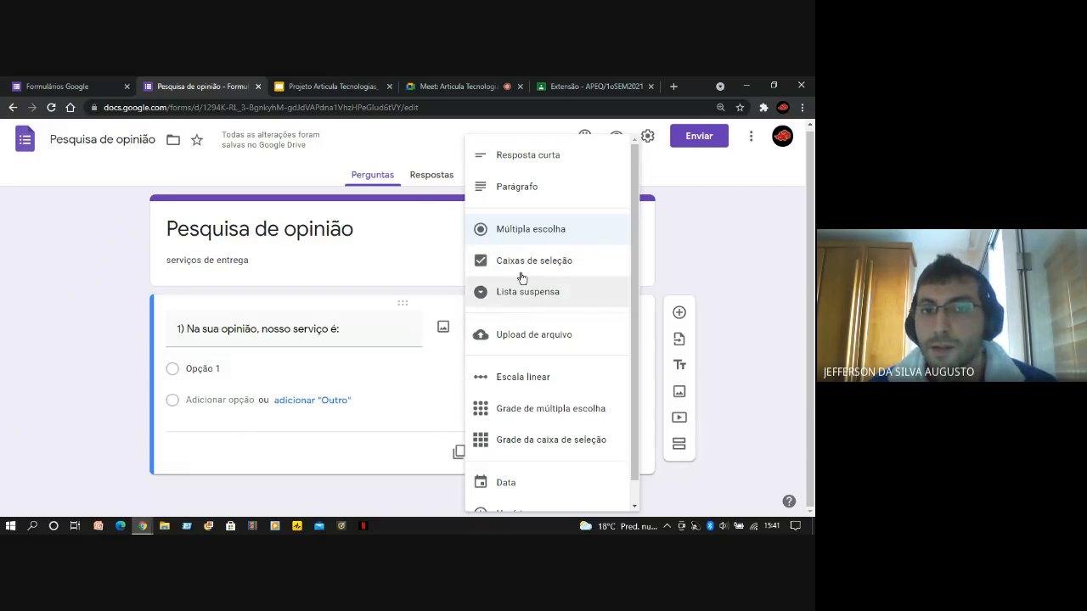
pyautogui.click(415, 450)
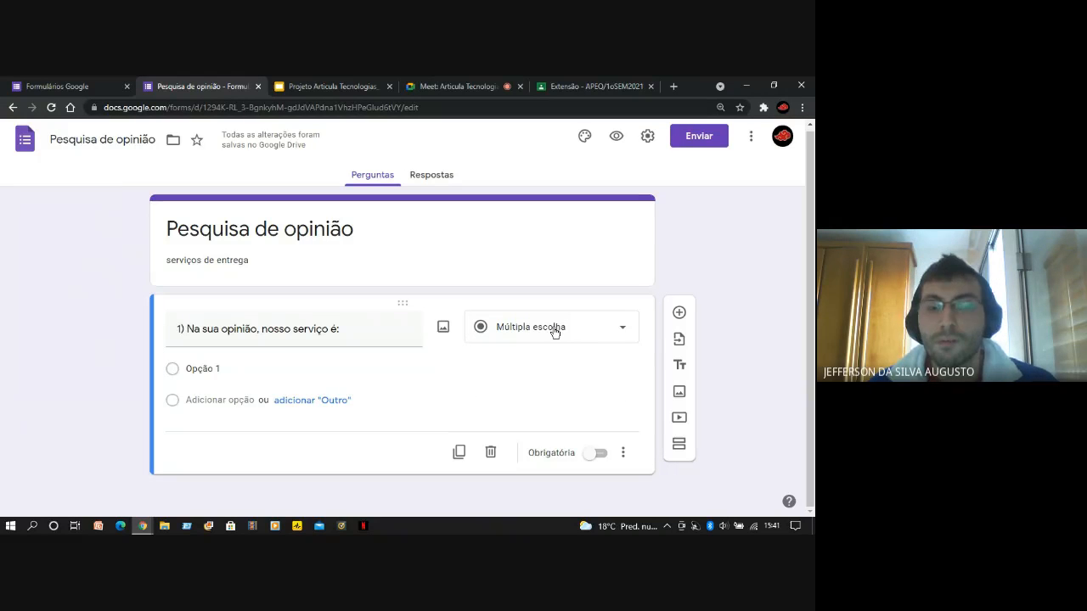
# Name the question's first answer option "Rápido" and add a second option "Lento"
pyautogui.click(203, 370)
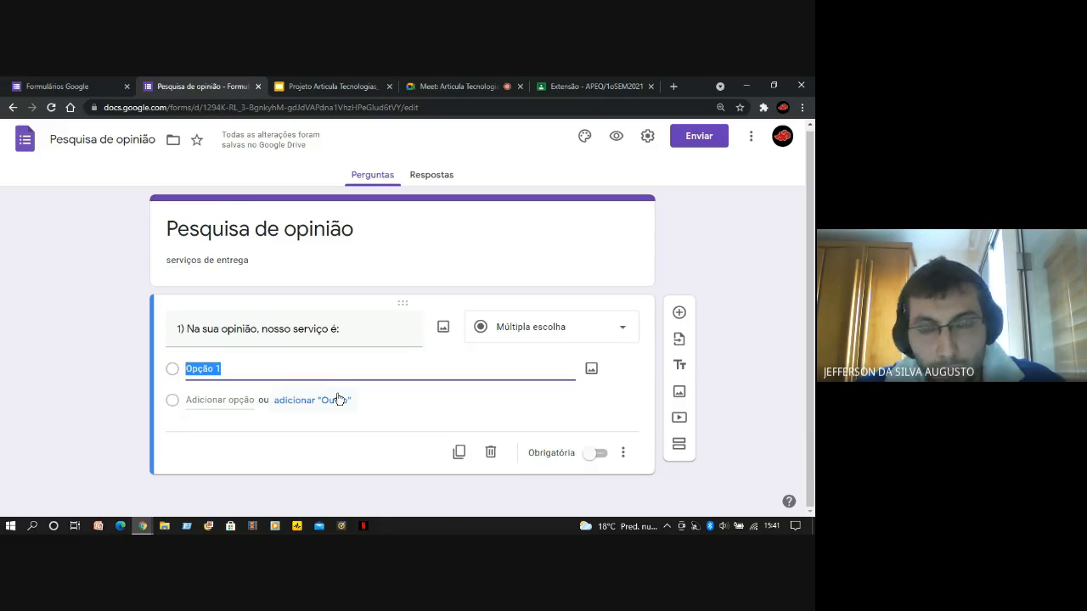
pyautogui.write('Rápido')
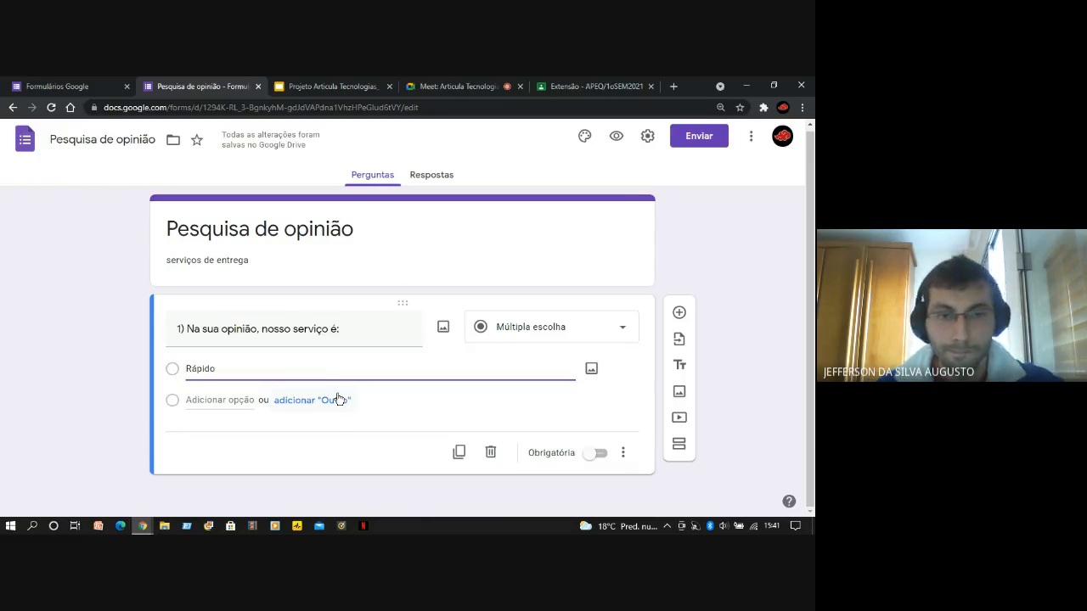
pyautogui.click(219, 400)
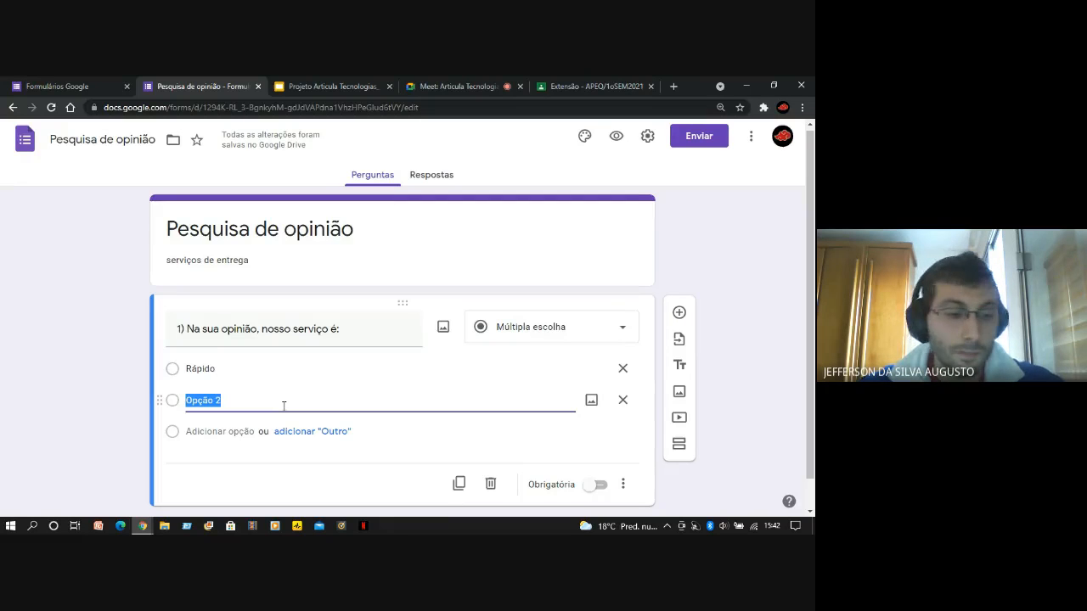
pyautogui.write('L')
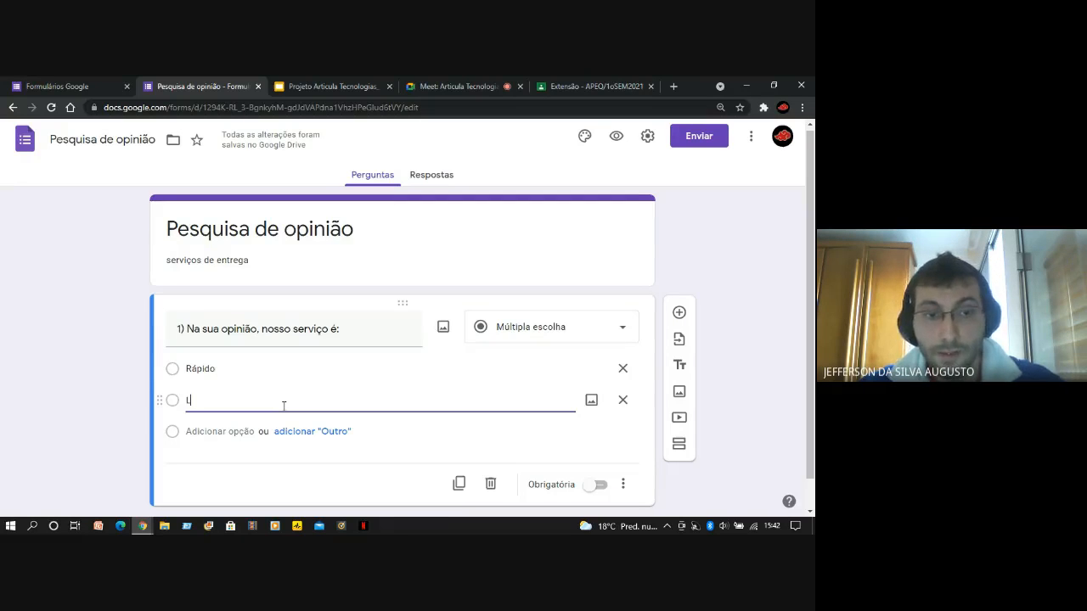
pyautogui.write('enta')
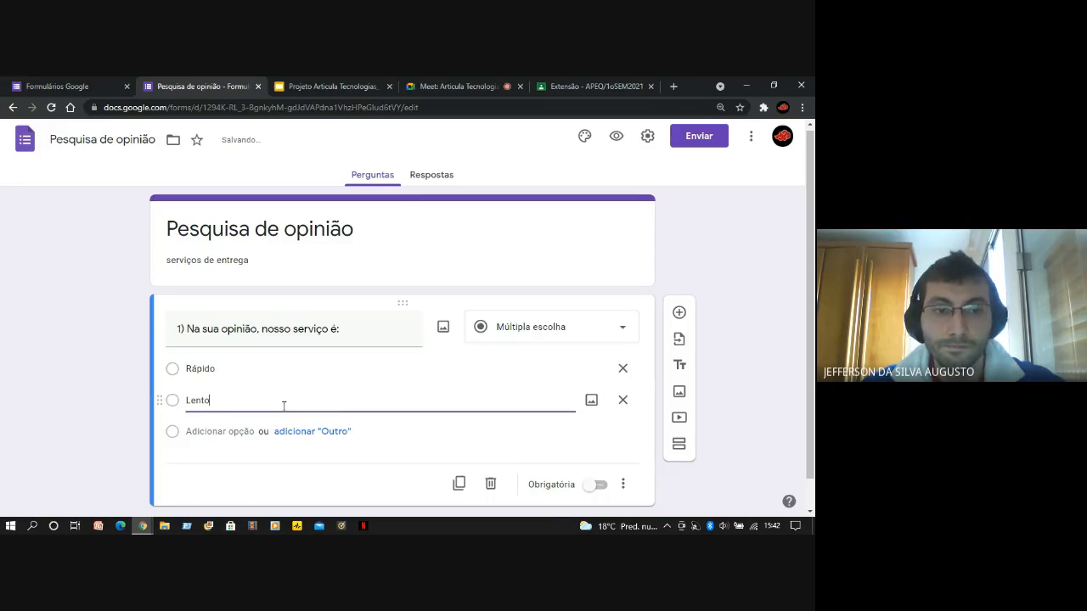
# Add a third answer option "Muito lento" and a fourth option "Meu produto nunca chegou" to the question
pyautogui.click(210, 432)
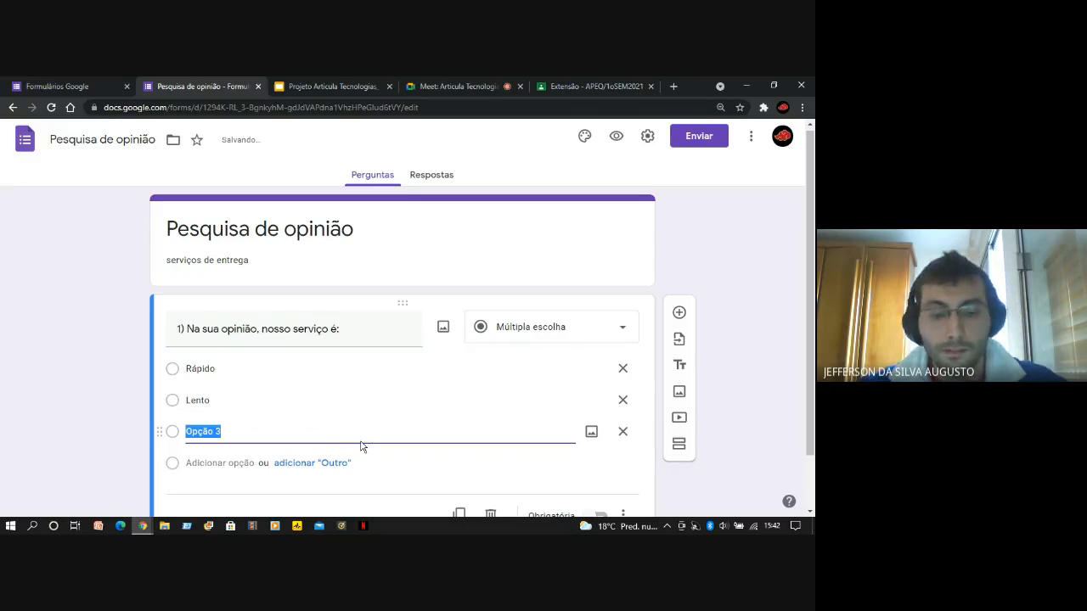
pyautogui.write('Mui')
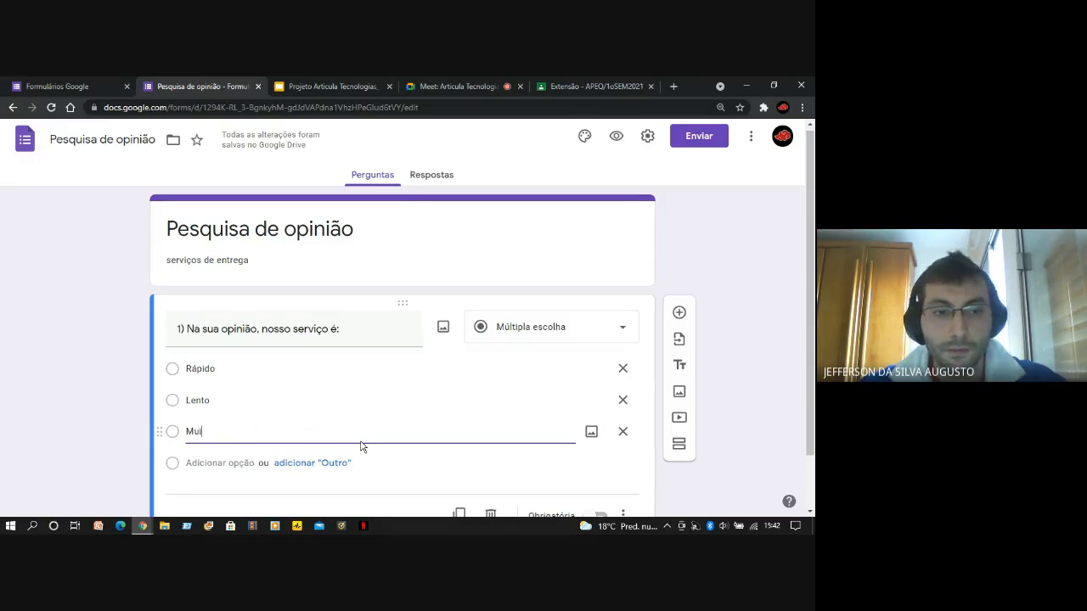
pyautogui.write('to lento')
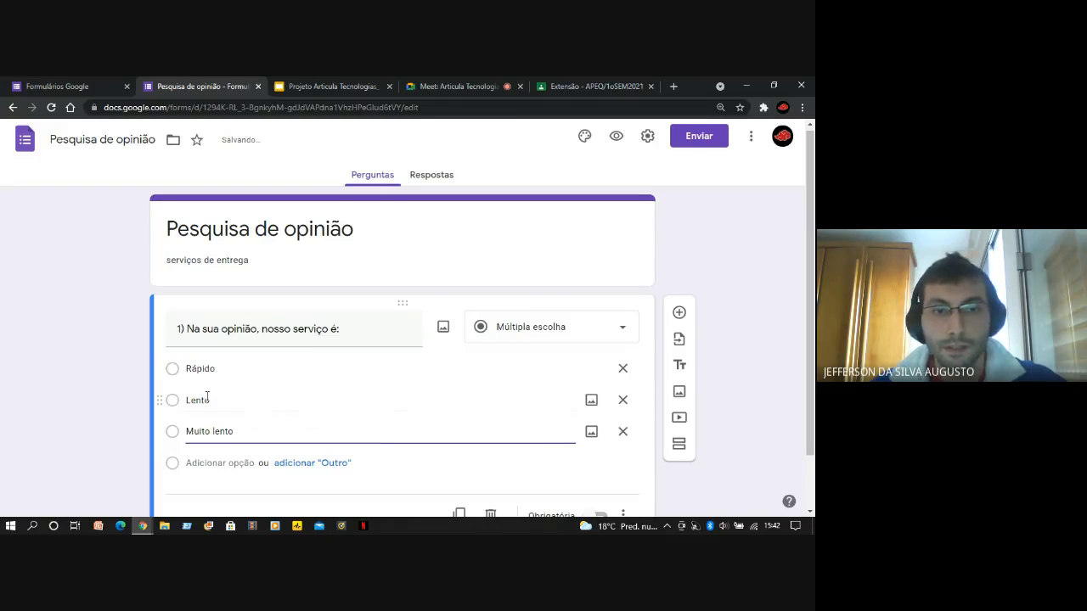
pyautogui.scroll(-1, 204, 399)
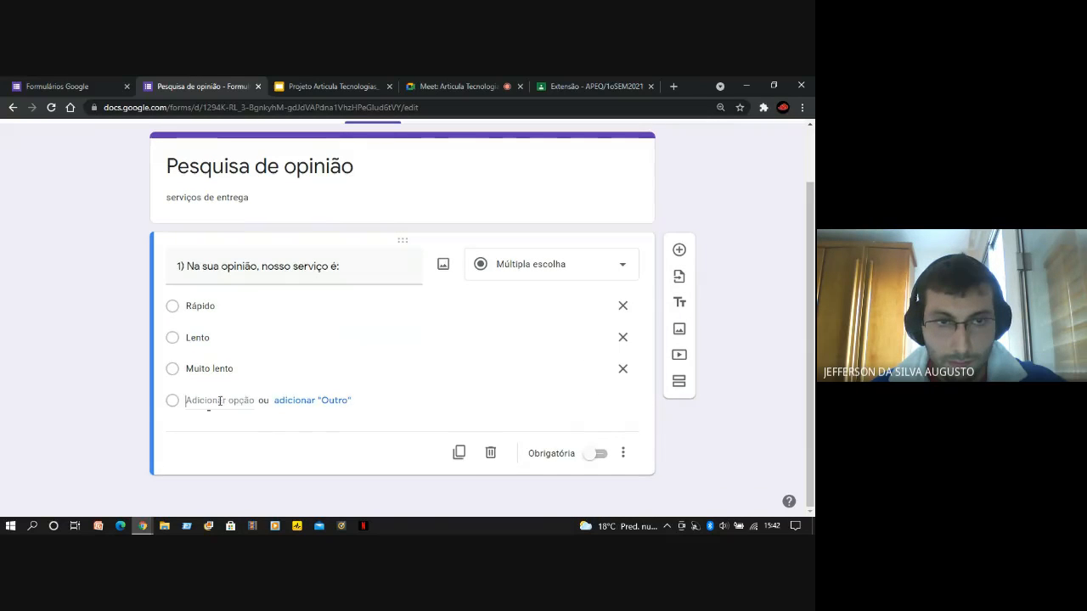
pyautogui.click(220, 400)
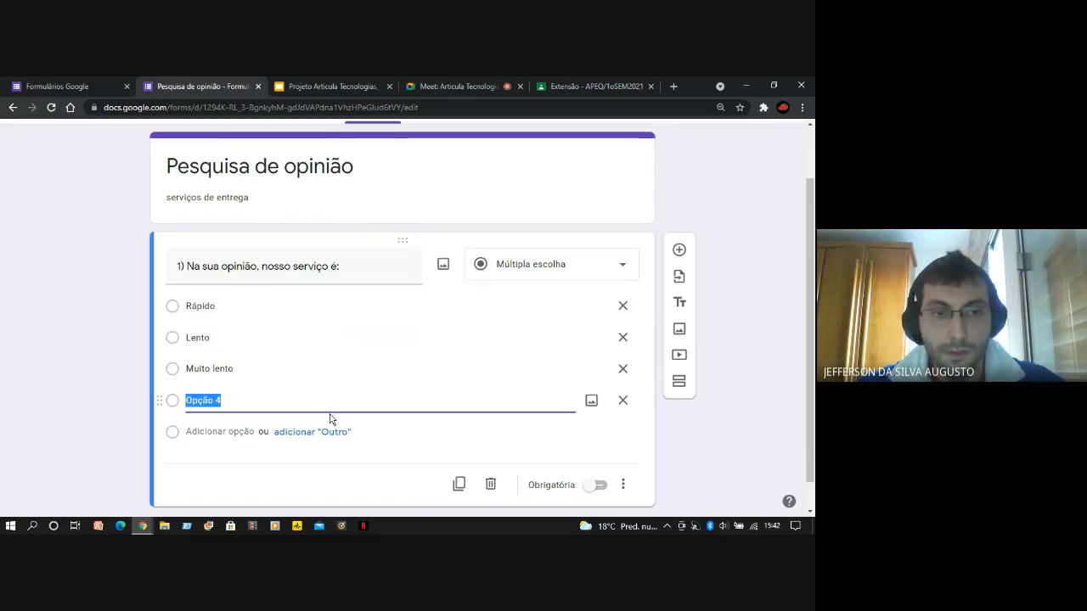
pyautogui.write('Meu pro')
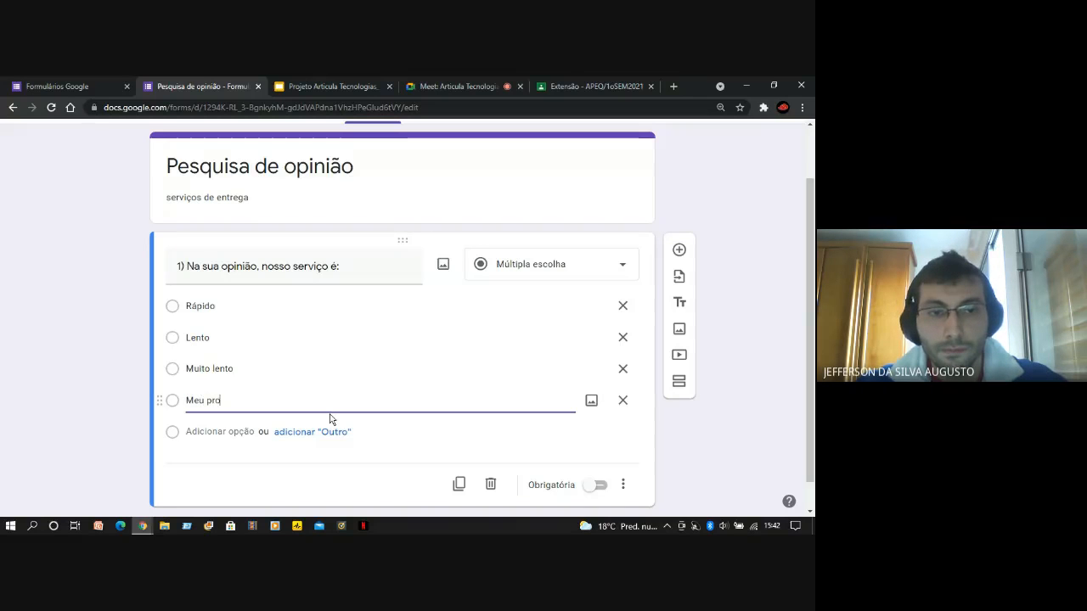
pyautogui.write('duto nu')
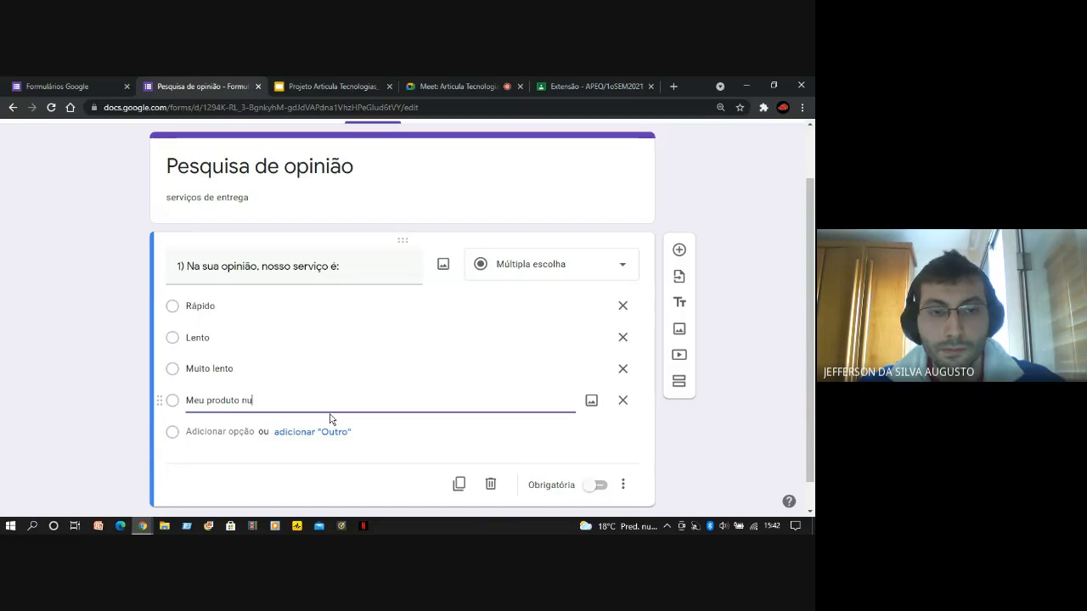
pyautogui.write('nca chegou')
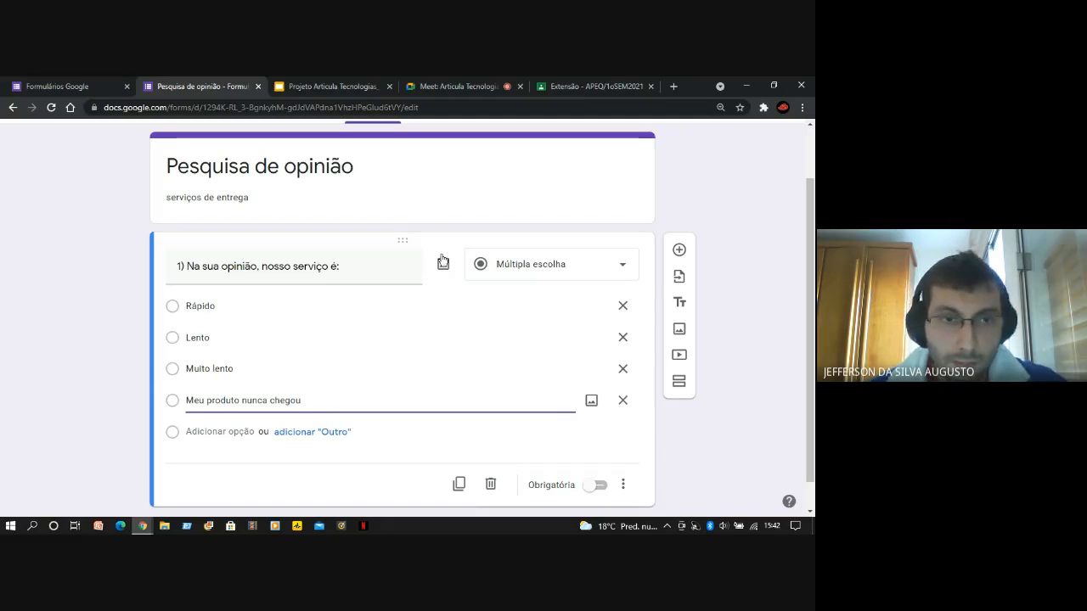
pyautogui.click(58, 344)
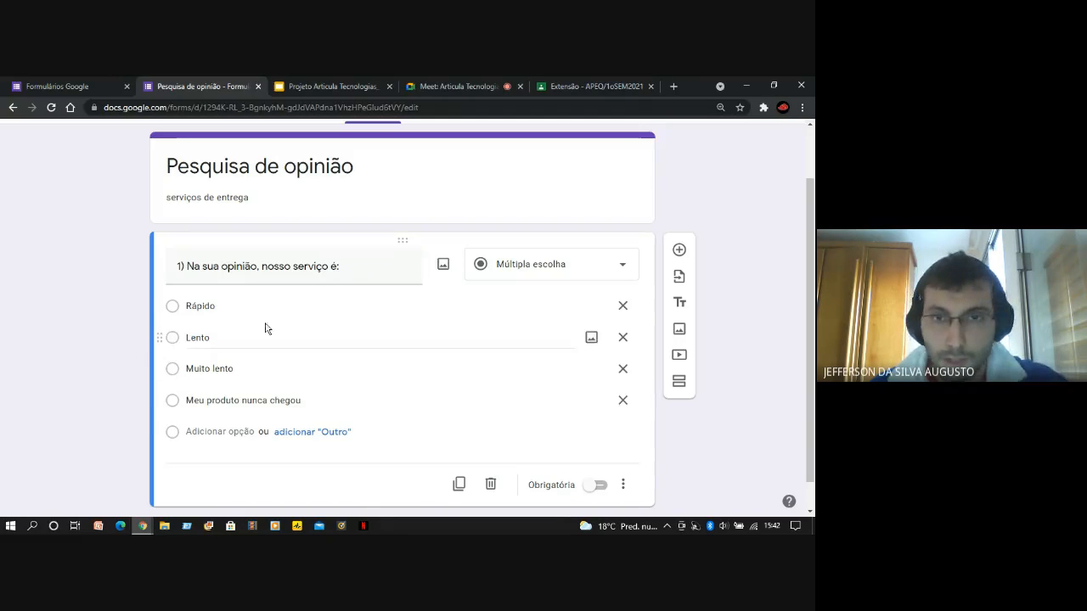
pyautogui.scroll(-1, 519, 361)
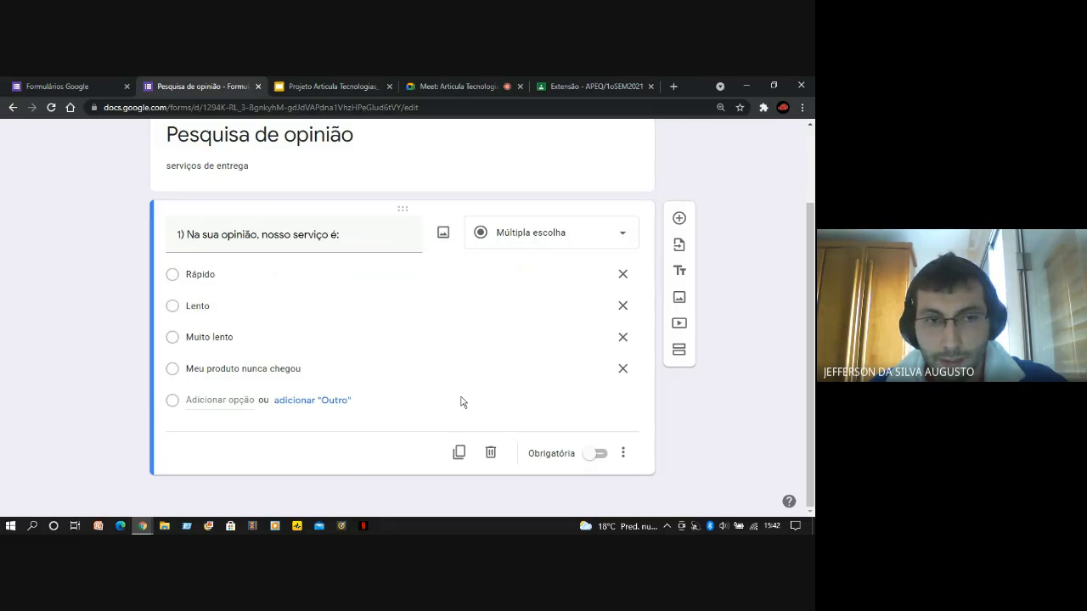
pyautogui.scroll(2, 413, 395)
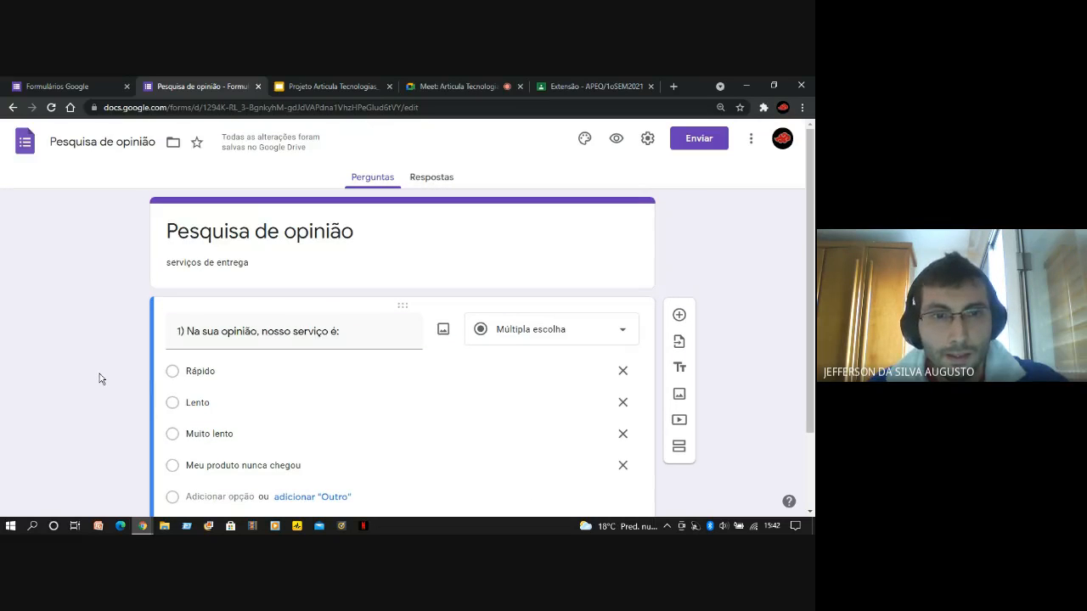
pyautogui.scroll(-2, 100, 374)
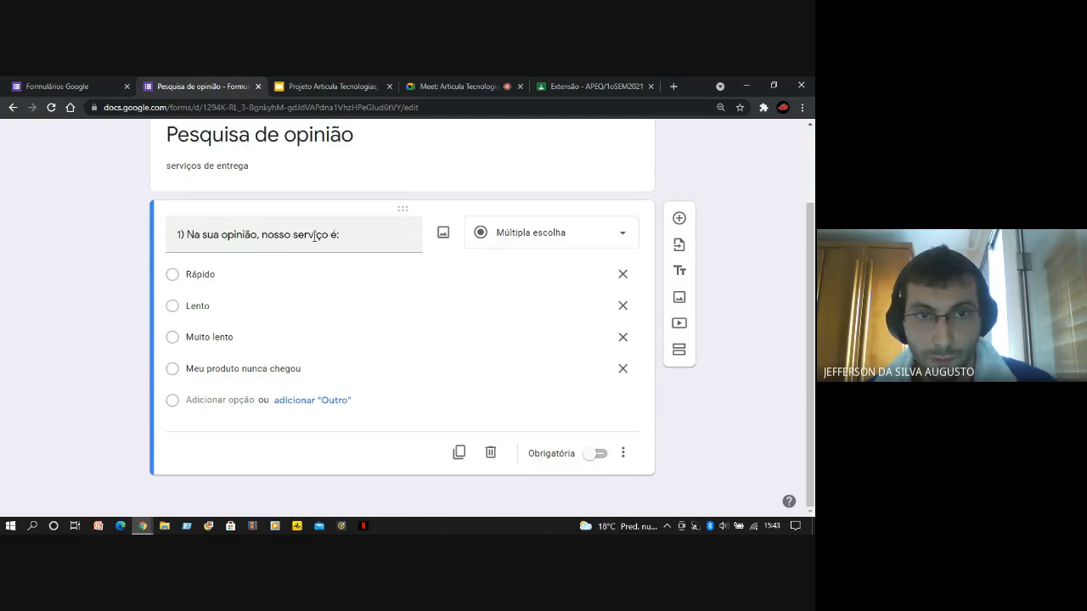
# Start inserting an image into the first question and look at the local files available for upload in Downloads
pyautogui.click(443, 234)
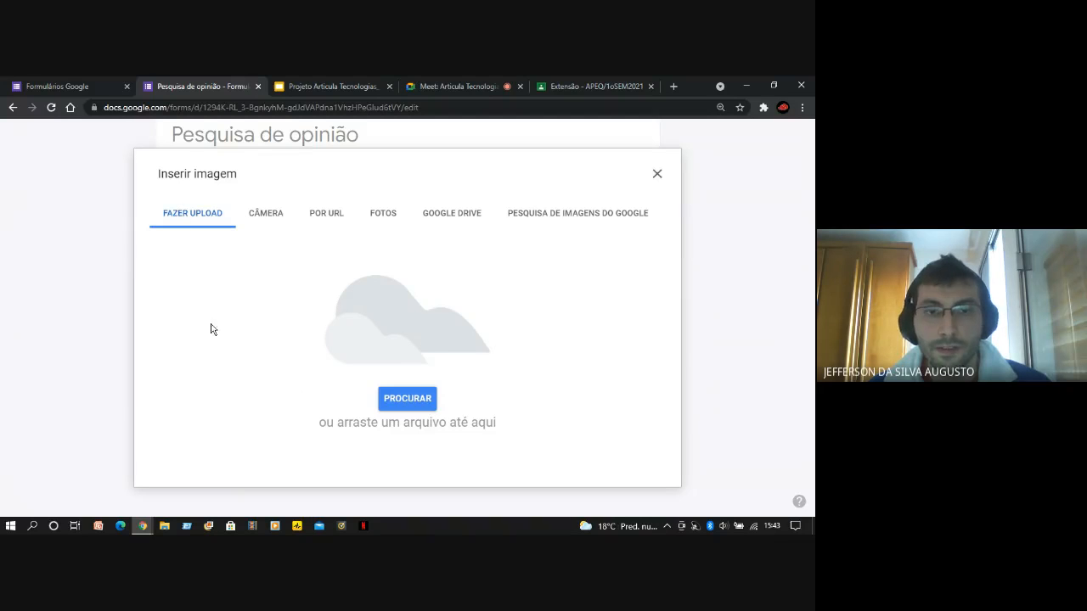
pyautogui.click(405, 403)
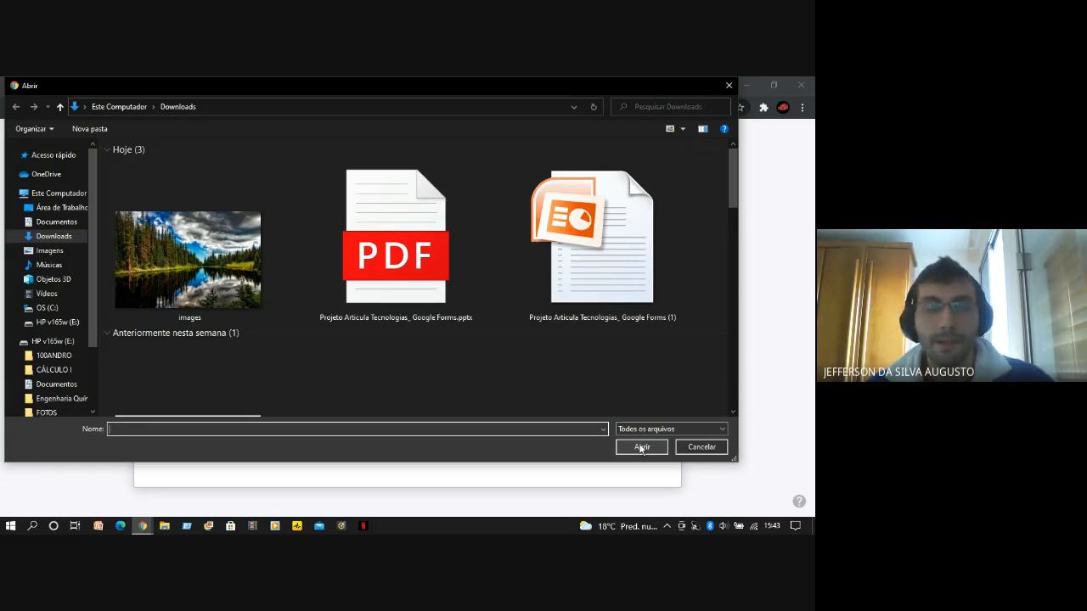
pyautogui.click(727, 87)
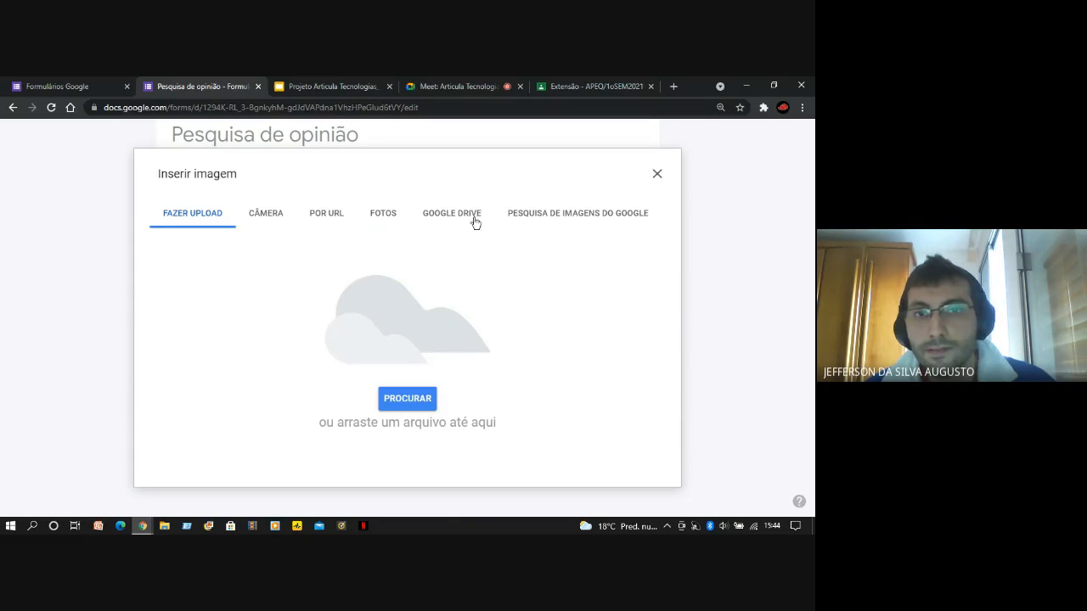
# Search Google Images for "entregas" to find a picture for the first question
pyautogui.click(573, 219)
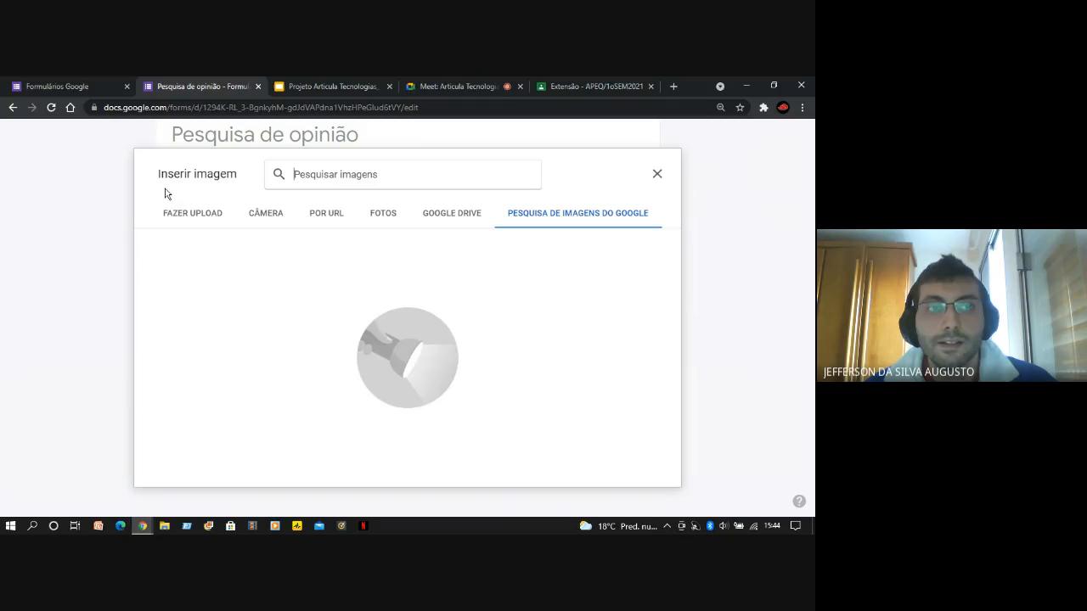
pyautogui.moveTo(158, 179); pyautogui.dragTo(241, 178)
pyautogui.click(241, 179)
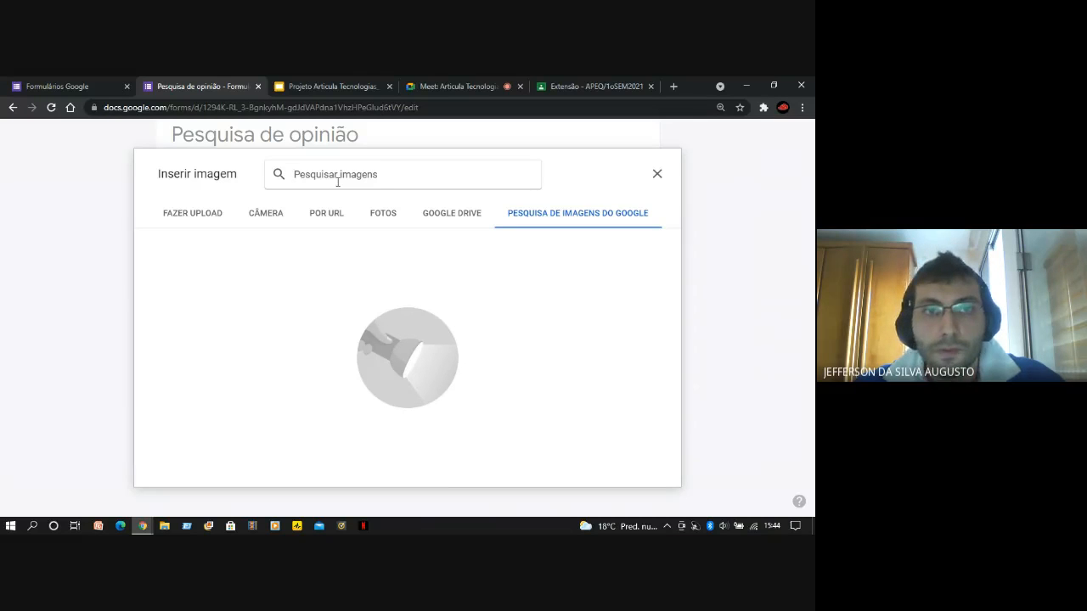
pyautogui.write('entregar')
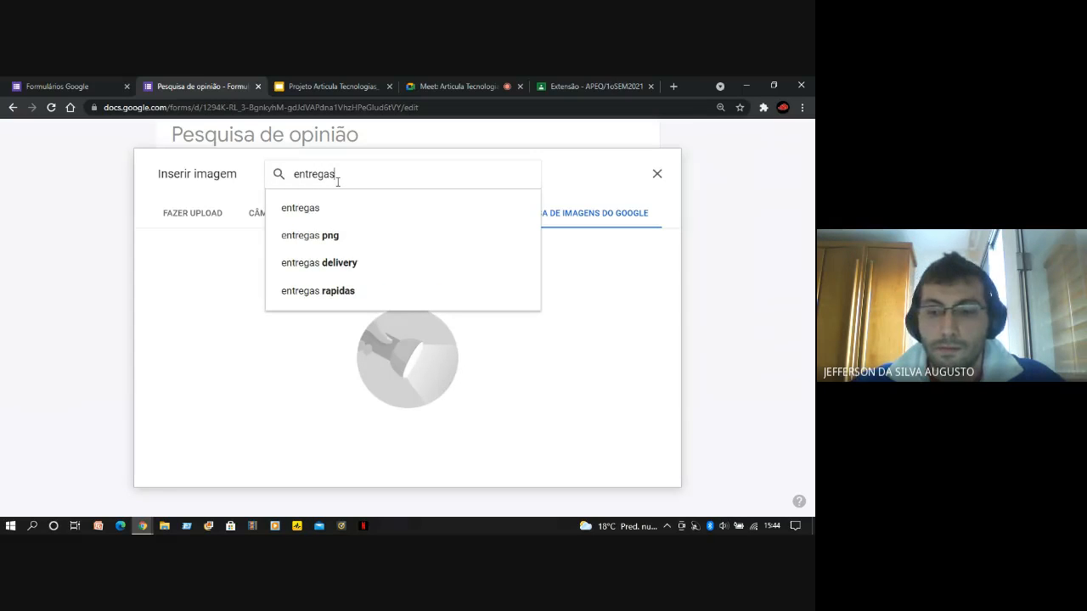
pyautogui.press('Return')
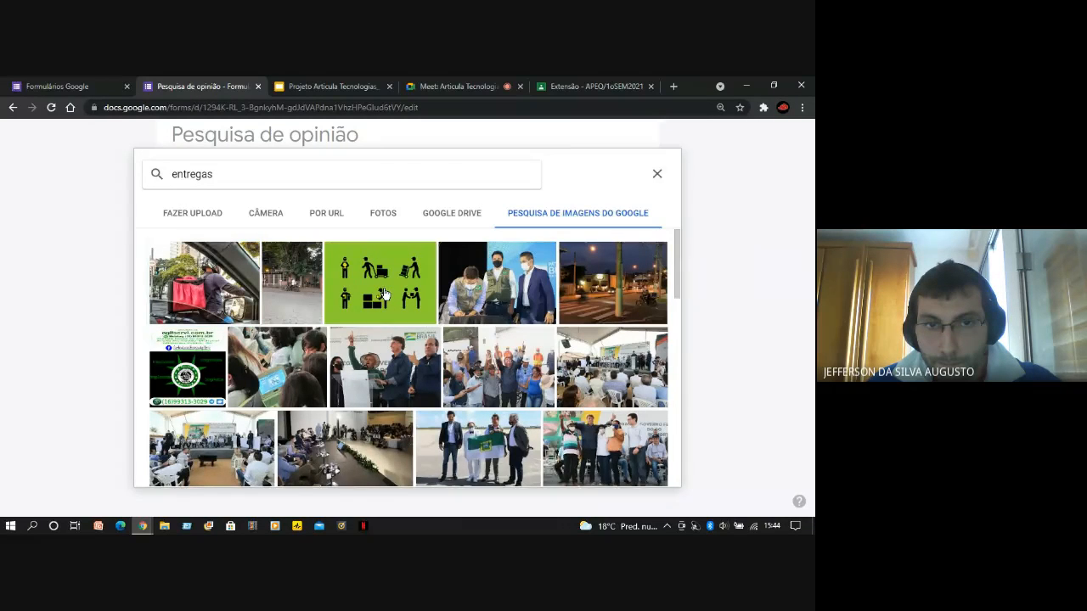
# Browse the image results and insert the green picture with six black delivery-worker pictograms into the first question
pyautogui.click(384, 294)
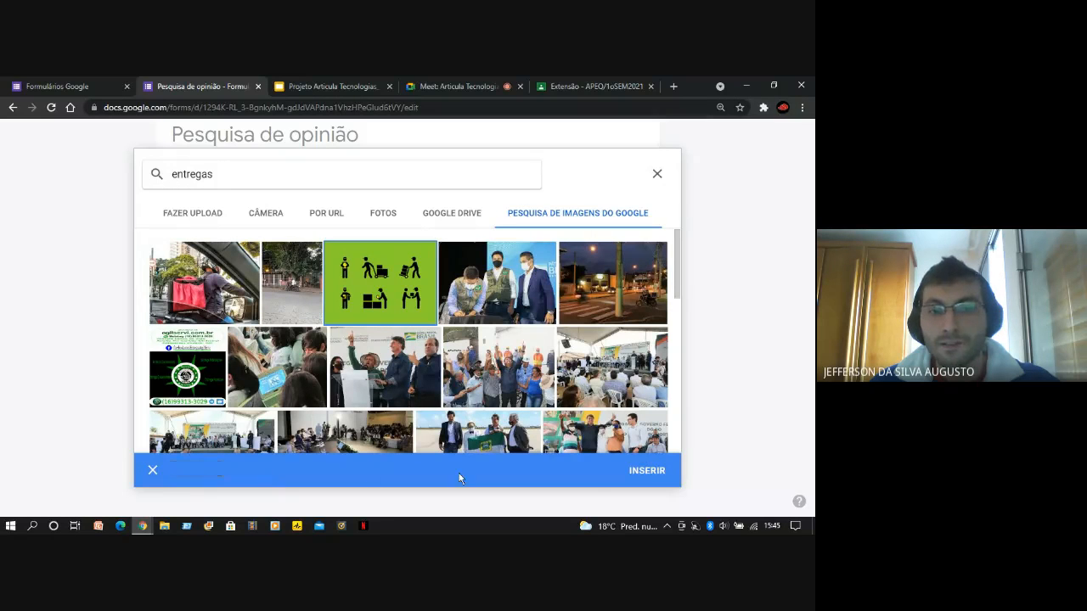
pyautogui.click(153, 472)
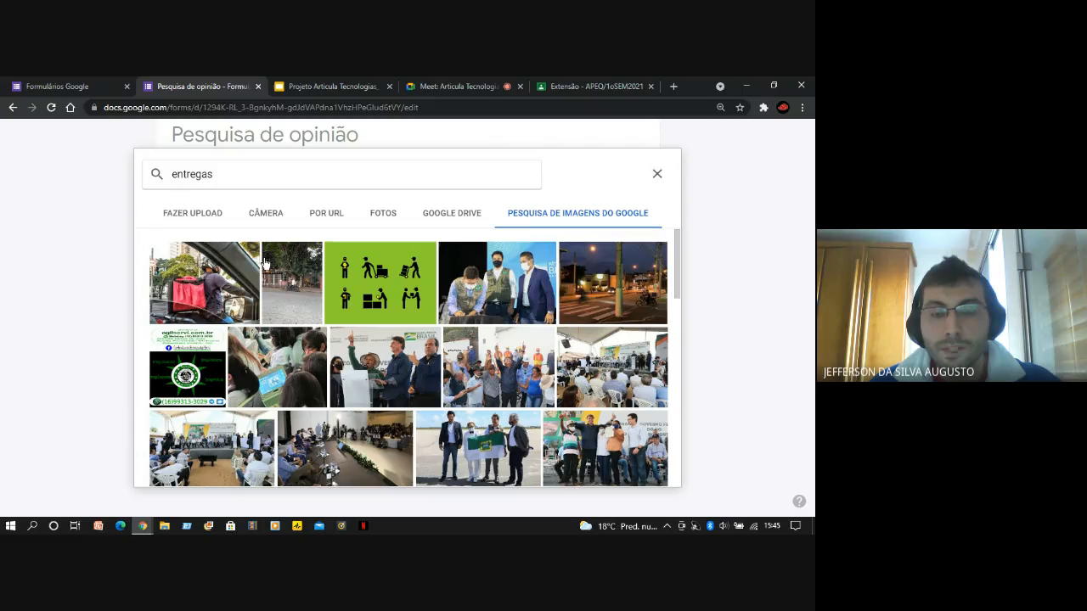
pyautogui.scroll(-2, 553, 363)
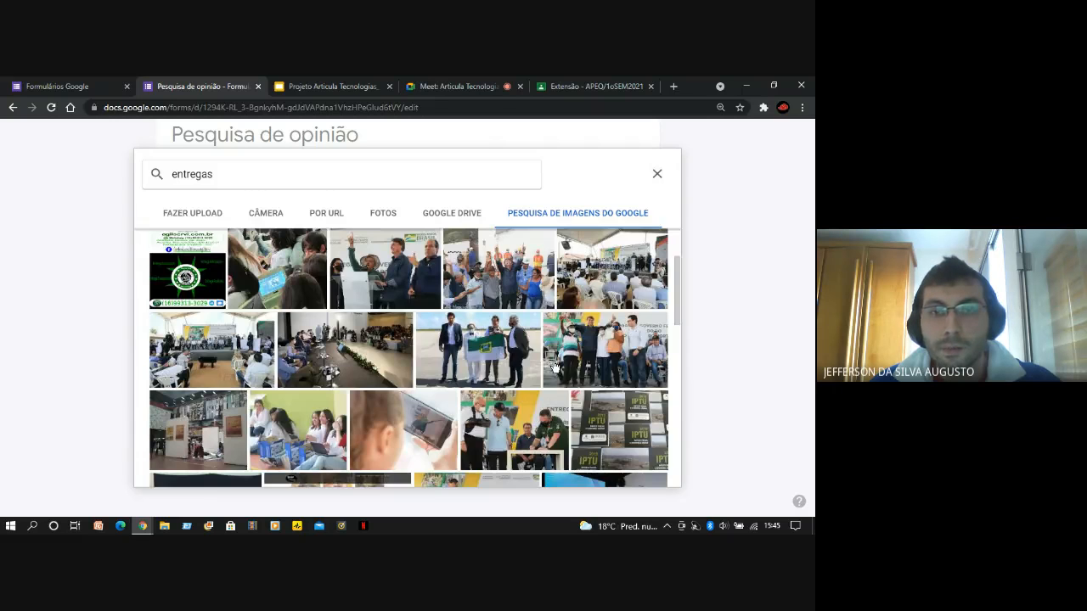
pyautogui.scroll(-5, 554, 365)
pyautogui.scroll(6, 553, 366)
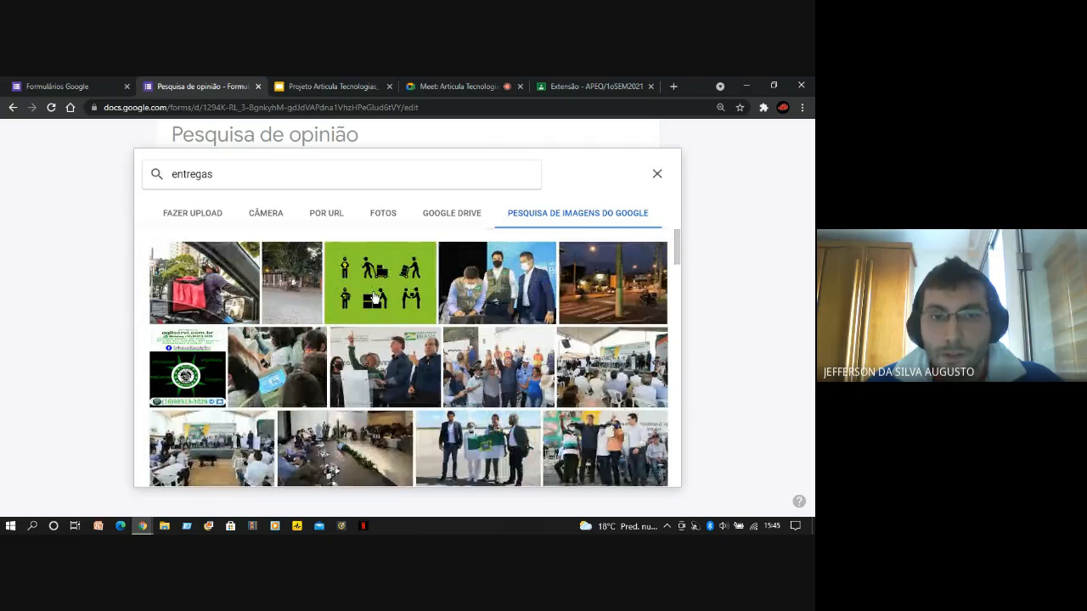
pyautogui.click(375, 299)
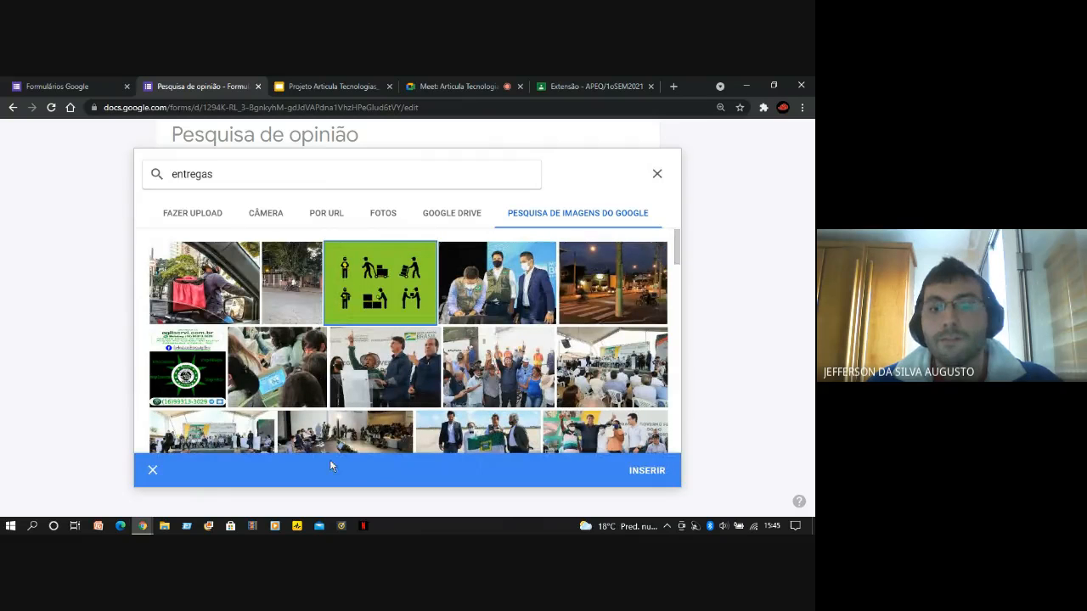
pyautogui.click(646, 473)
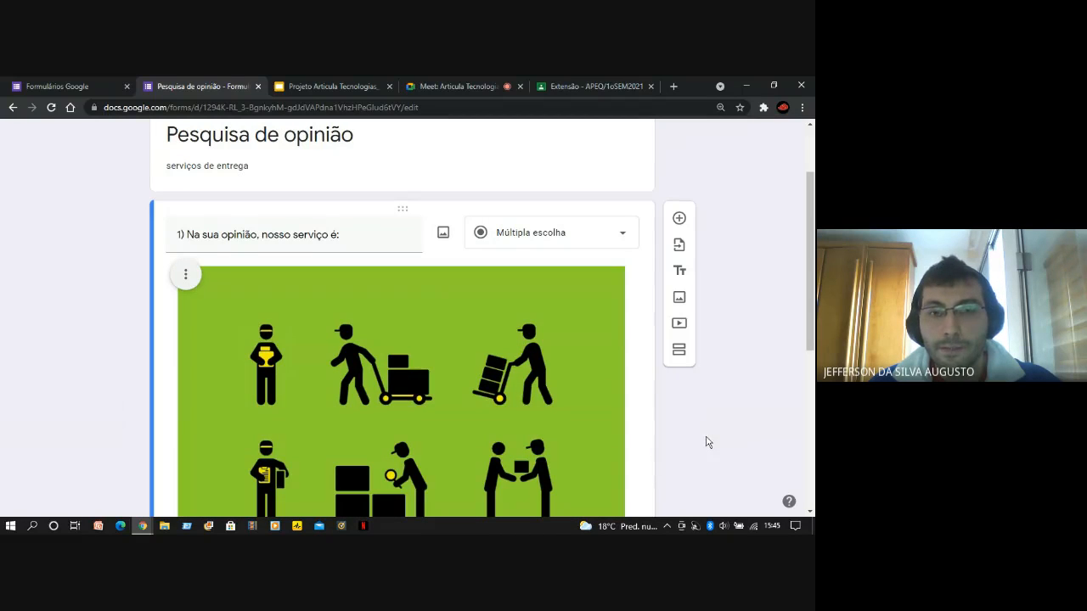
# Examine how the inserted image sits between the first question's text and its answer options, and select the image
pyautogui.scroll(-1, 706, 442)
pyautogui.scroll(-2, 705, 443)
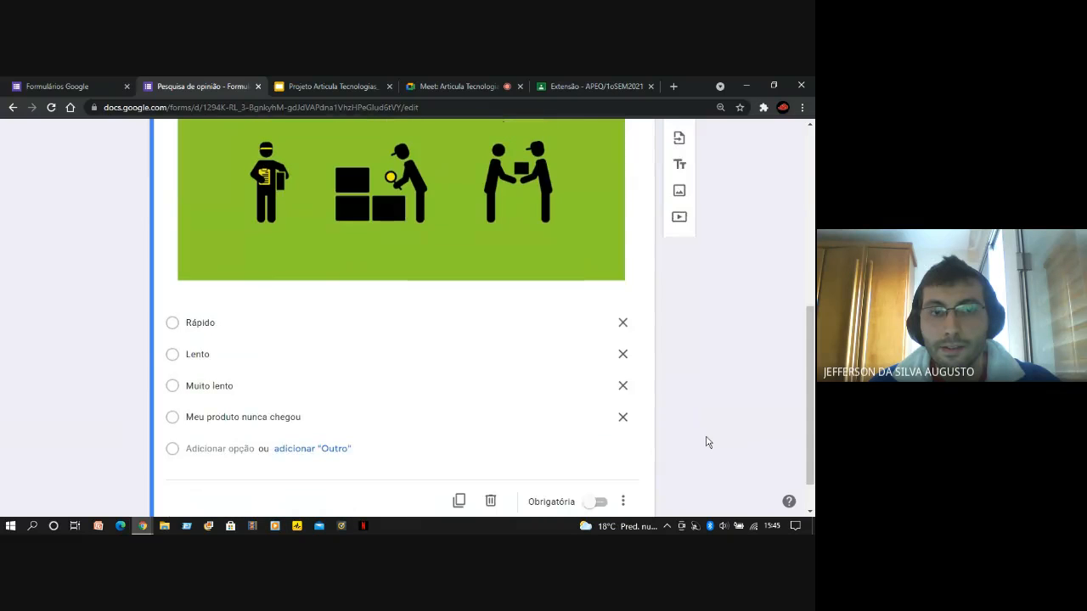
pyautogui.scroll(-1, 706, 443)
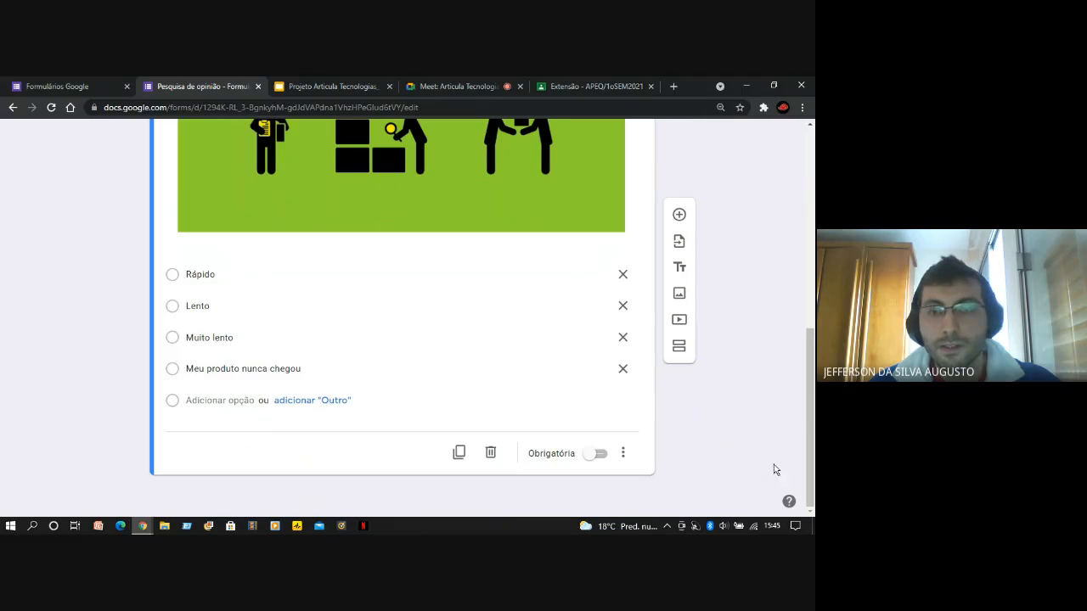
pyautogui.scroll(4, 778, 468)
pyautogui.scroll(-1, 813, 393)
pyautogui.scroll(2, 813, 394)
pyautogui.scroll(-2, 813, 393)
pyautogui.scroll(2, 813, 387)
pyautogui.click(366, 380)
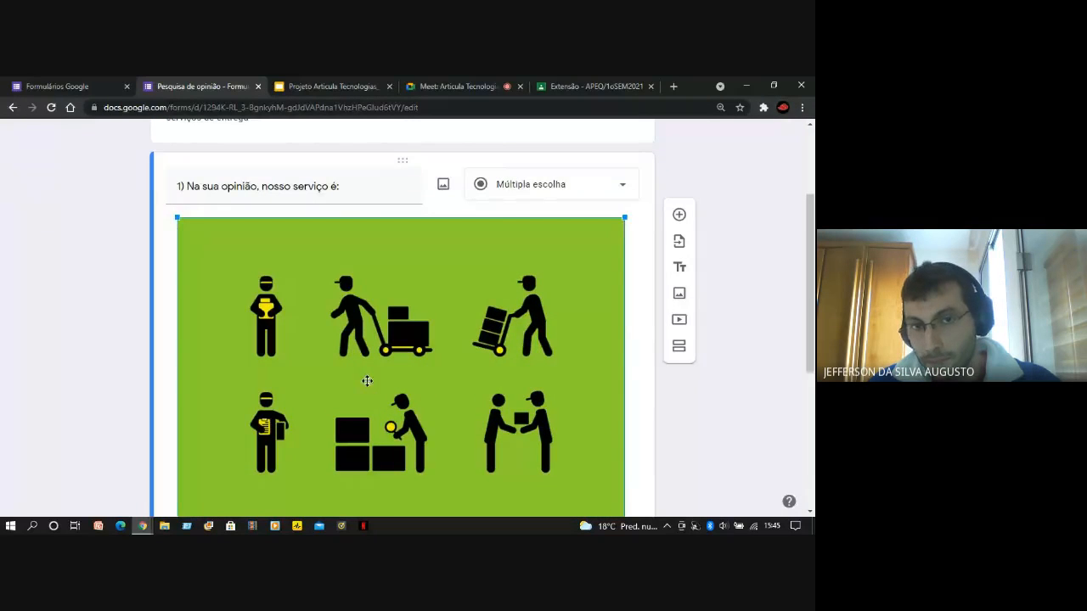
pyautogui.scroll(-2, 444, 382)
pyautogui.scroll(2, 401, 342)
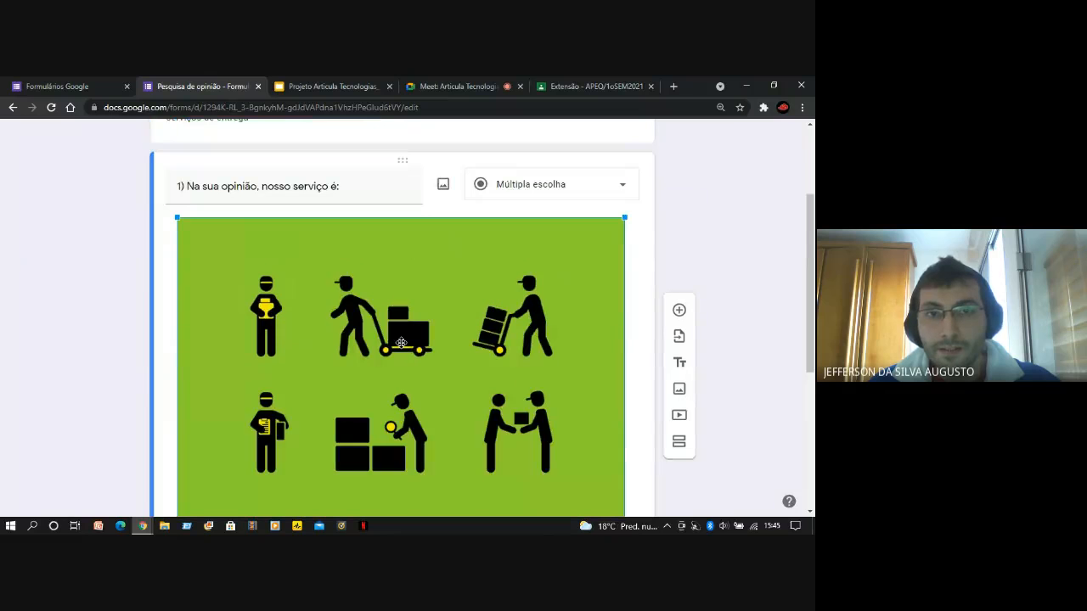
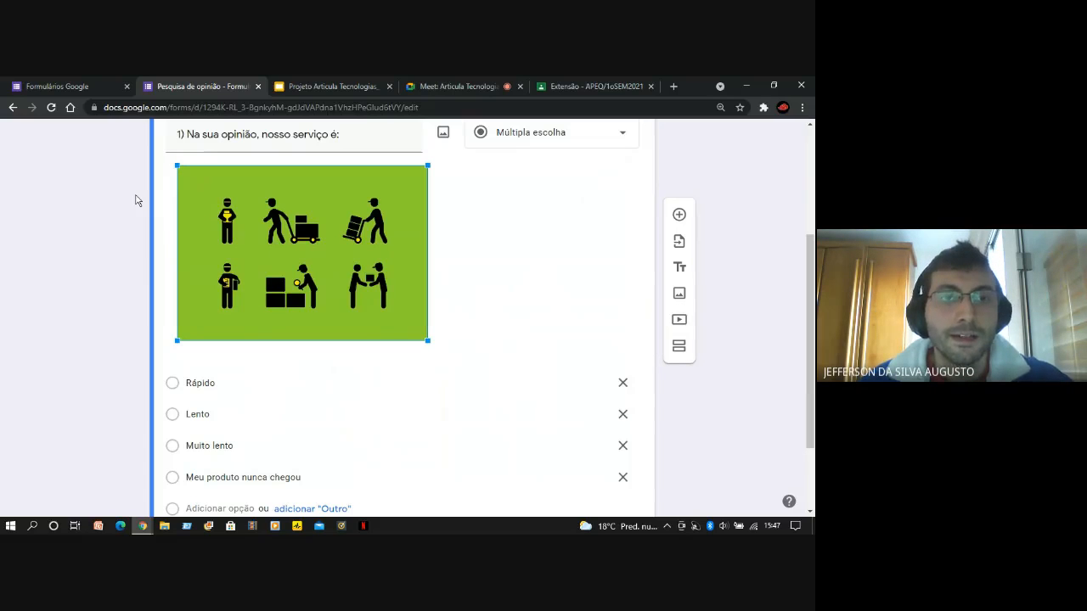
# Align the green pictogram image to the center of the first question
pyautogui.scroll(2, 134, 319)
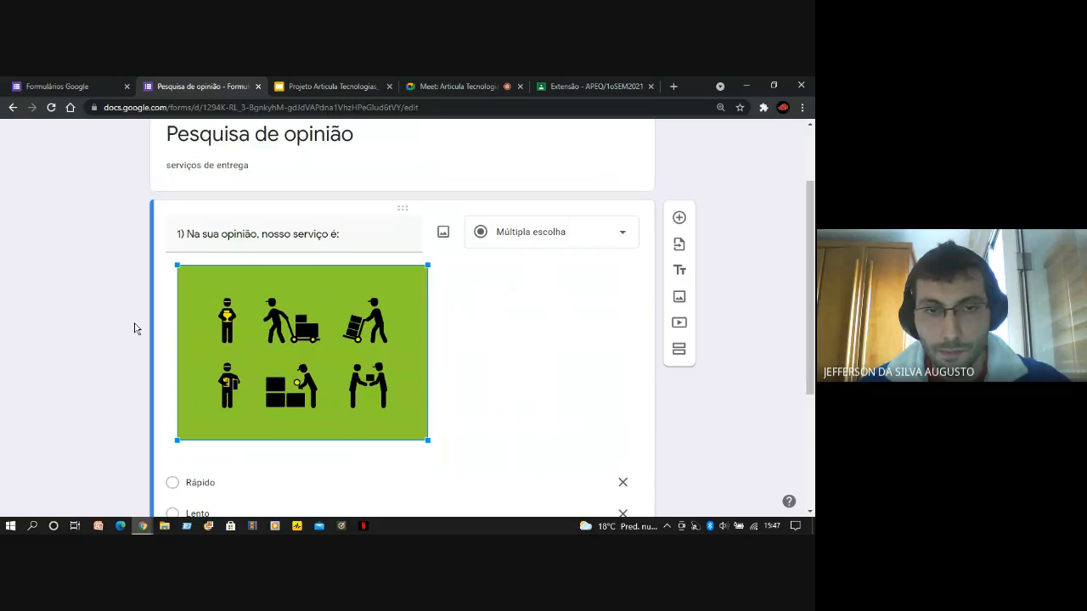
pyautogui.scroll(-2, 134, 328)
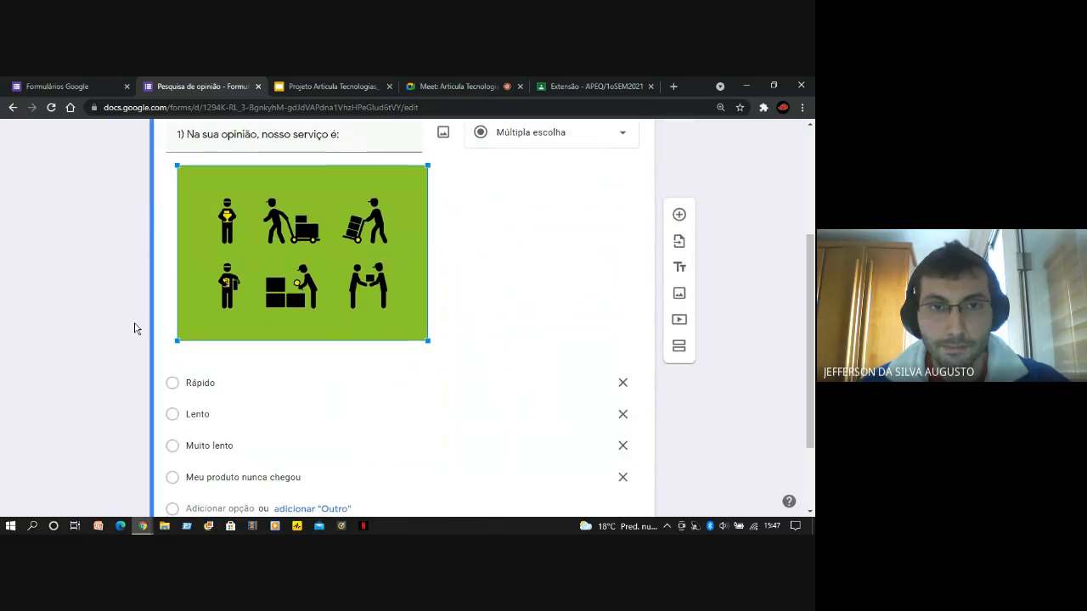
pyautogui.scroll(2, 134, 329)
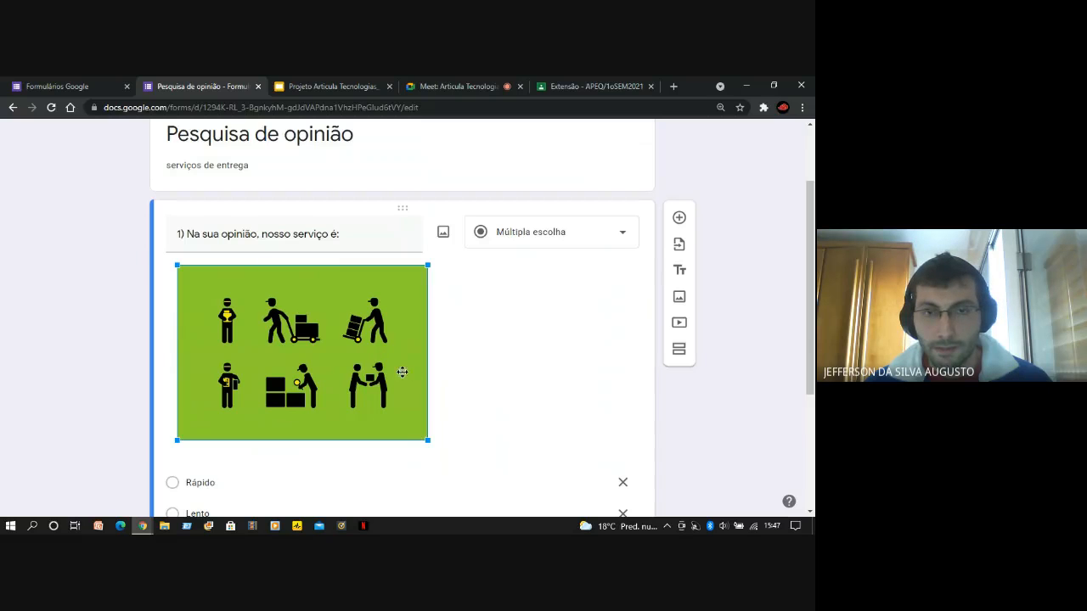
pyautogui.click(759, 323)
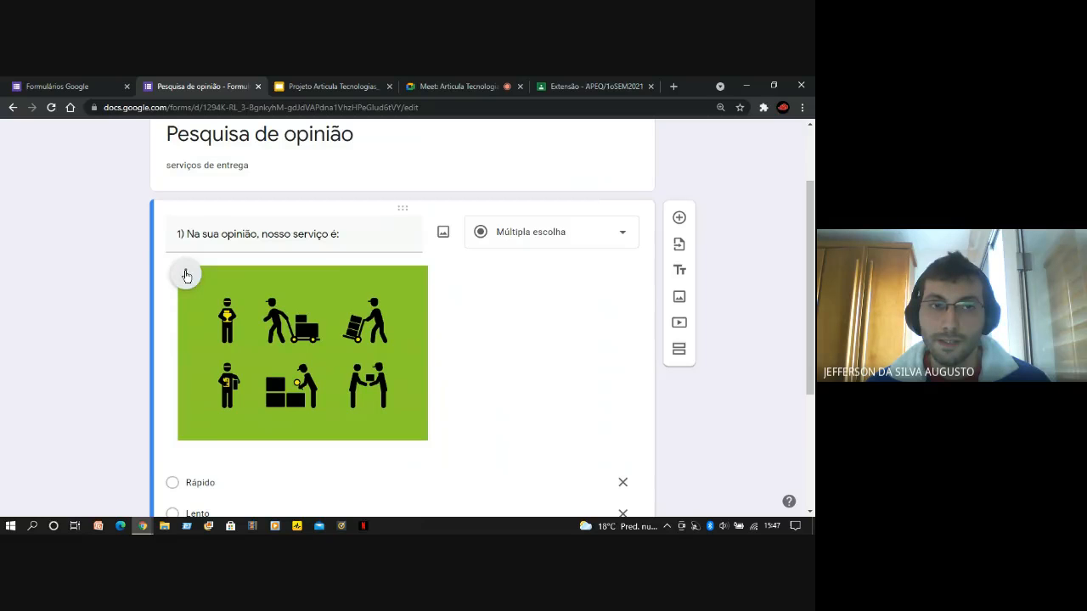
pyautogui.click(186, 275)
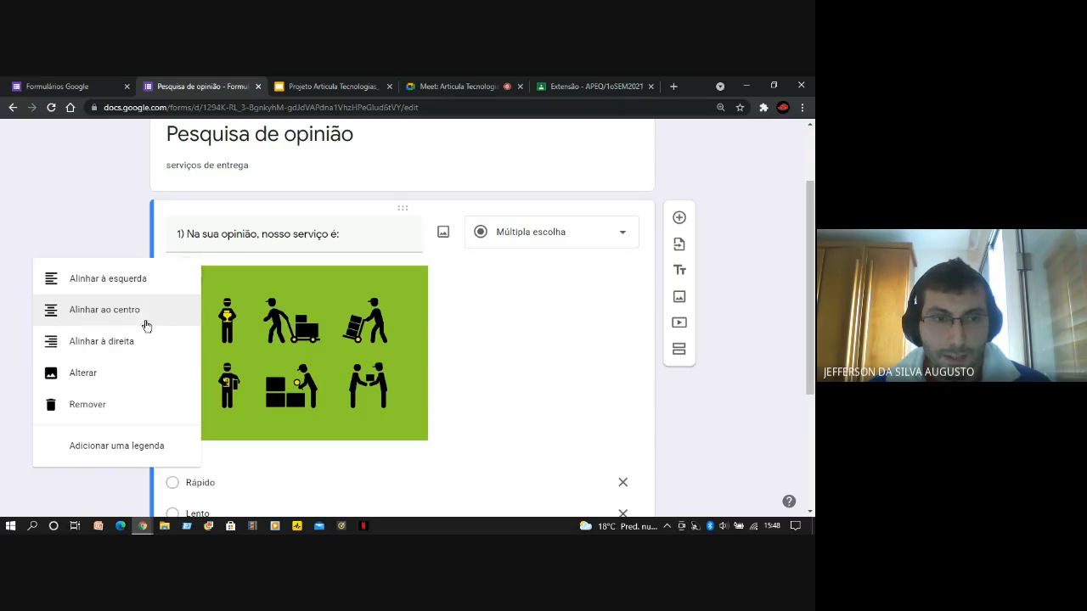
pyautogui.click(99, 315)
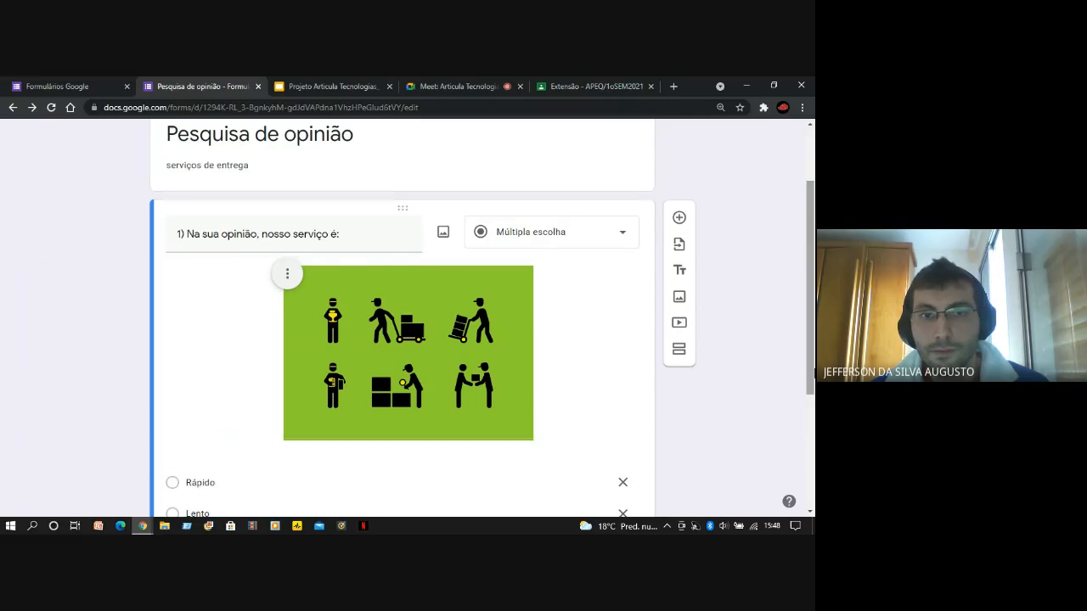
# Look over the first question from the form title to its answer options to check the image's placement
pyautogui.scroll(-1, 739, 359)
pyautogui.scroll(1, 399, 383)
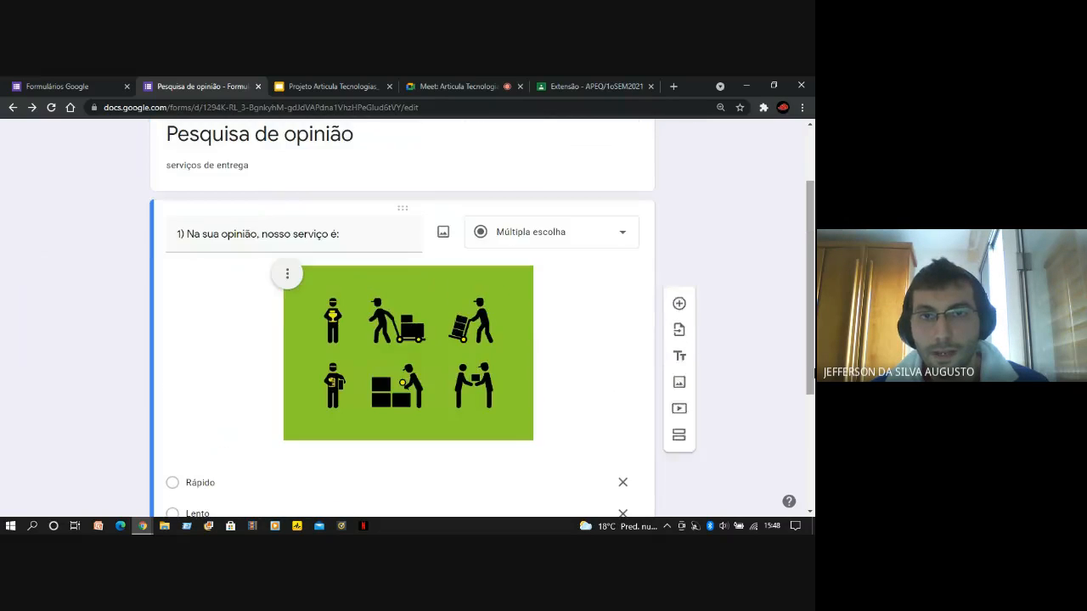
pyautogui.scroll(-2, 402, 318)
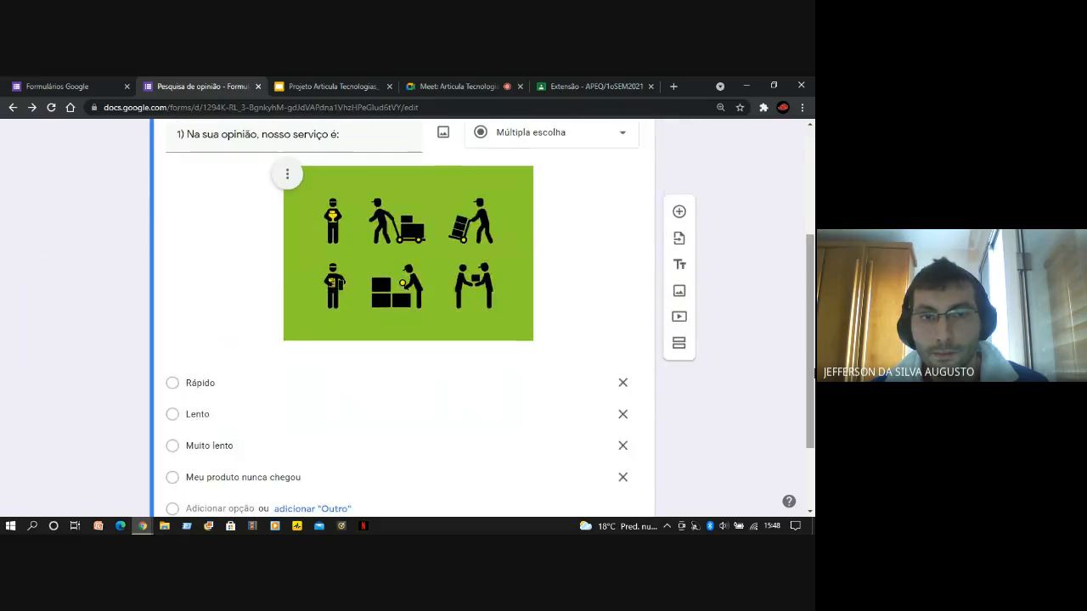
pyautogui.scroll(-1, 402, 318)
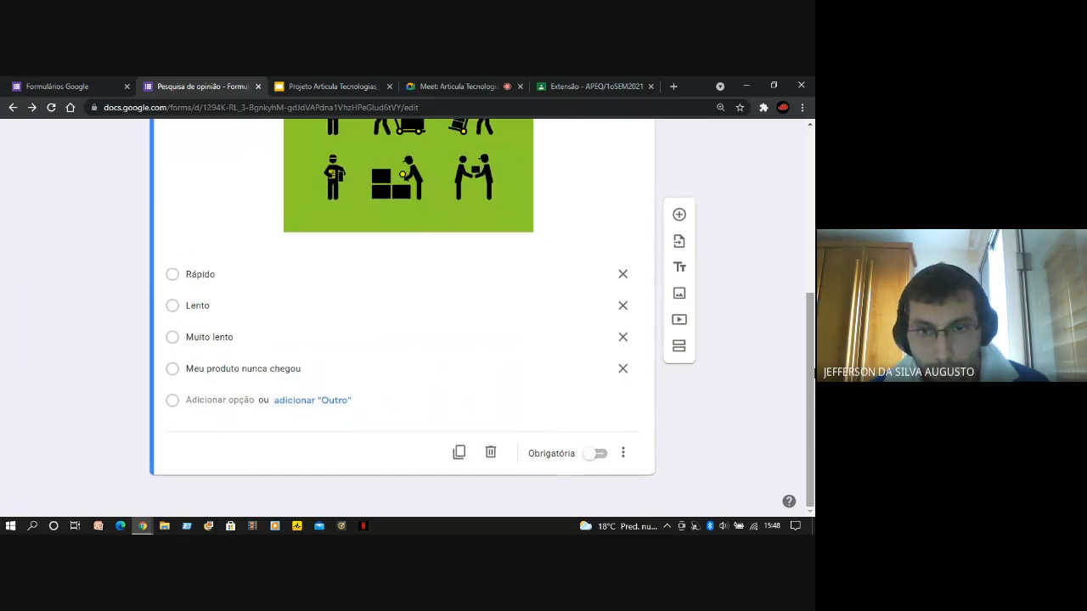
pyautogui.scroll(3, 401, 319)
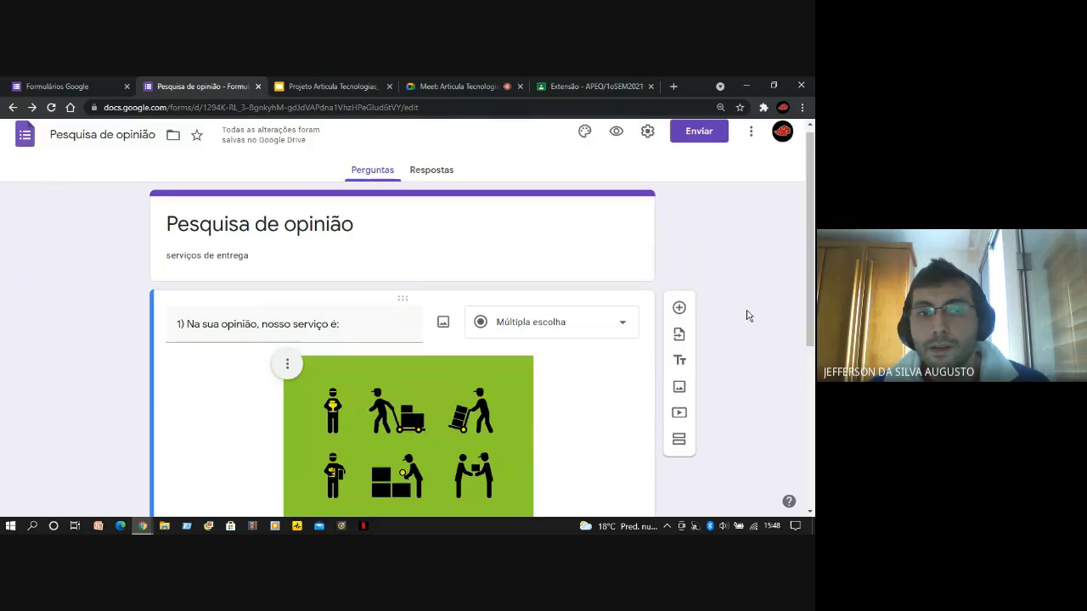
pyautogui.scroll(-1, 748, 315)
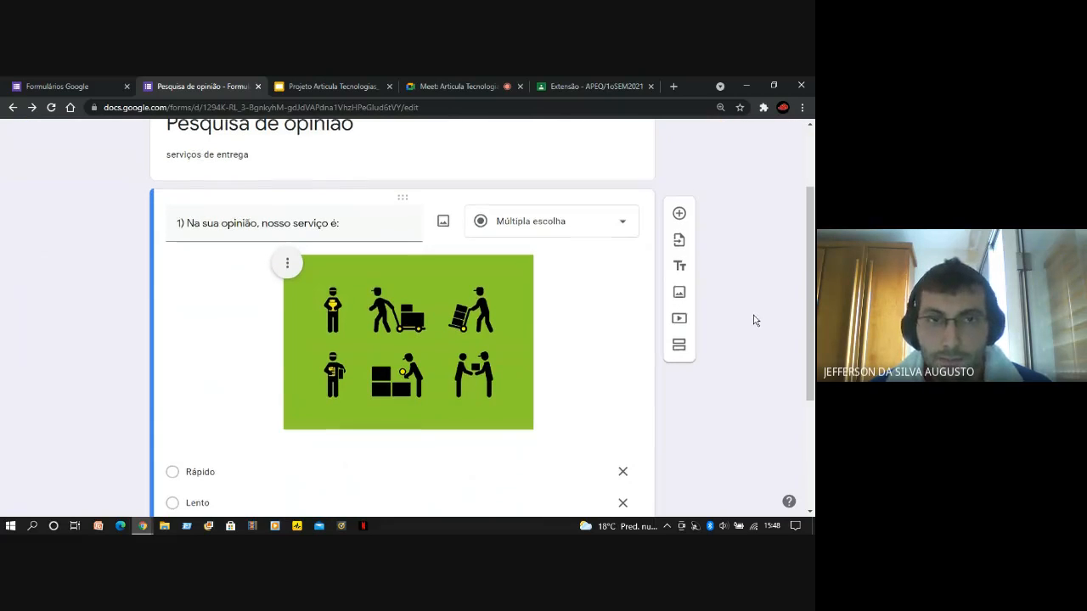
pyautogui.scroll(-2, 755, 320)
pyautogui.scroll(2, 755, 320)
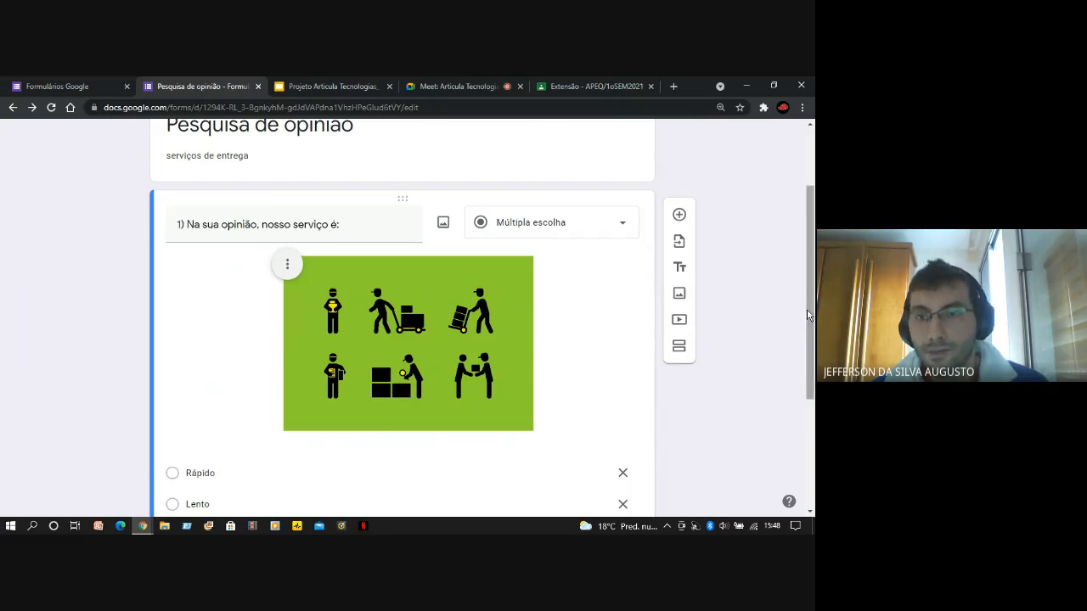
pyautogui.moveTo(808, 311)
pyautogui.mouseDown()
pyautogui.moveTo(813, 433)
pyautogui.moveTo(812, 298)
pyautogui.mouseUp()
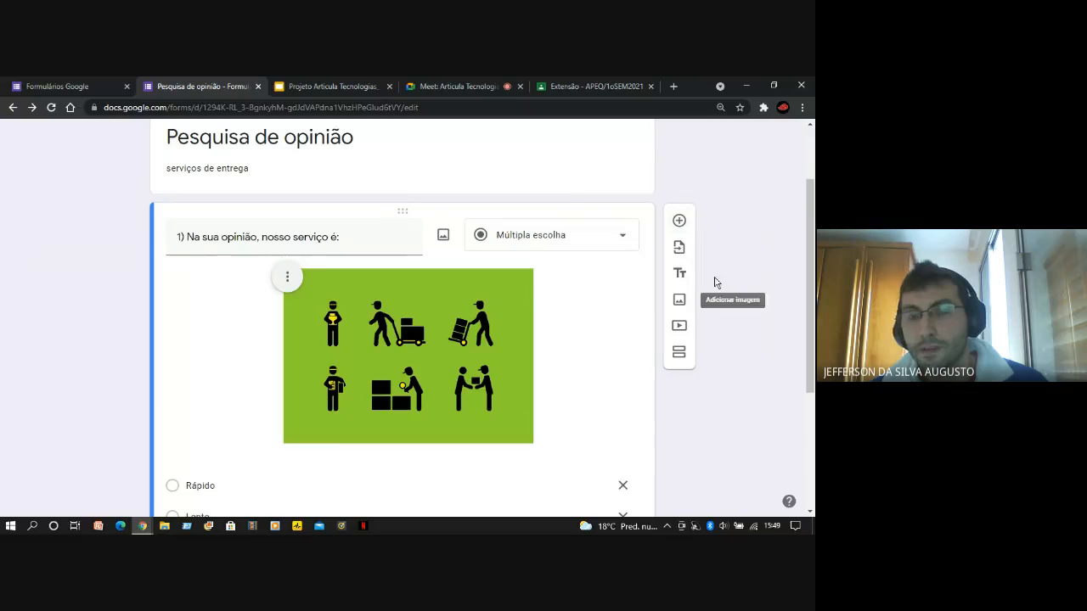
# Add a new question after the first one and start its text with "2)"
pyautogui.click(680, 223)
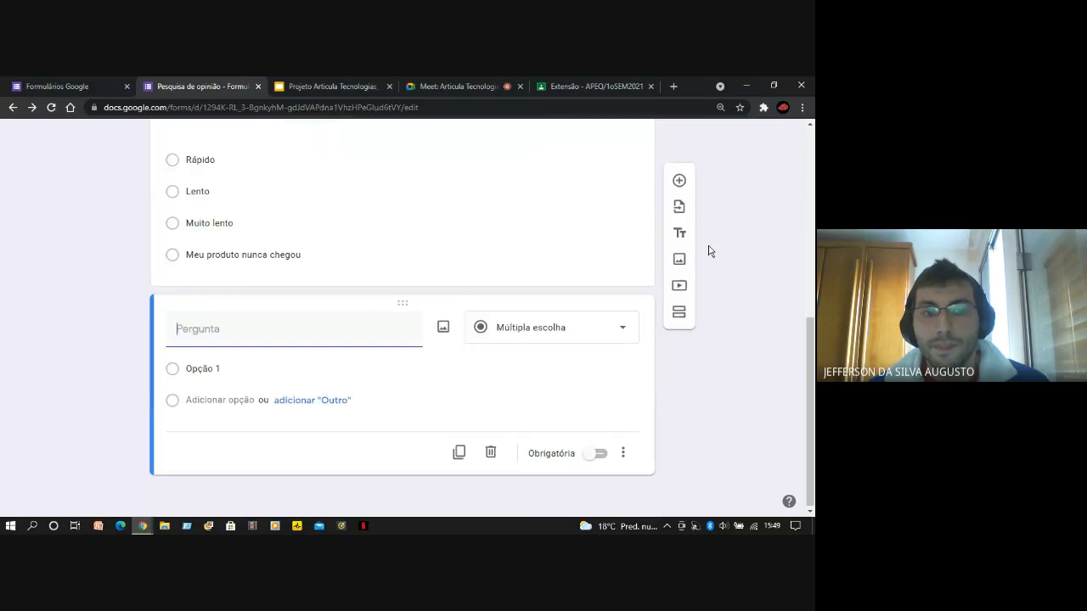
pyautogui.scroll(3, 709, 249)
pyautogui.scroll(-3, 709, 251)
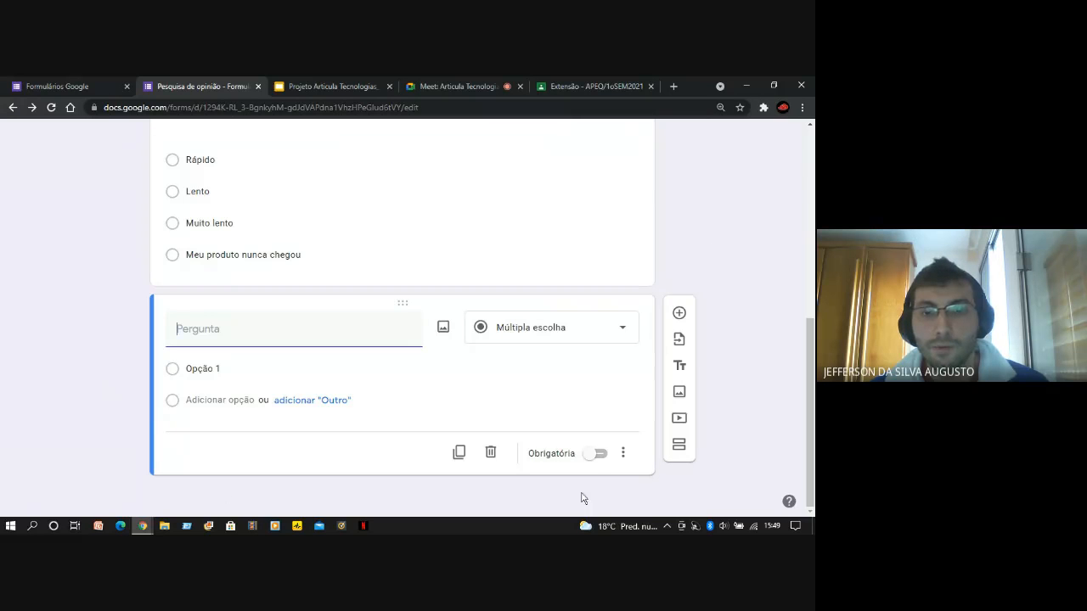
pyautogui.scroll(8, 266, 343)
pyautogui.scroll(-8, 266, 343)
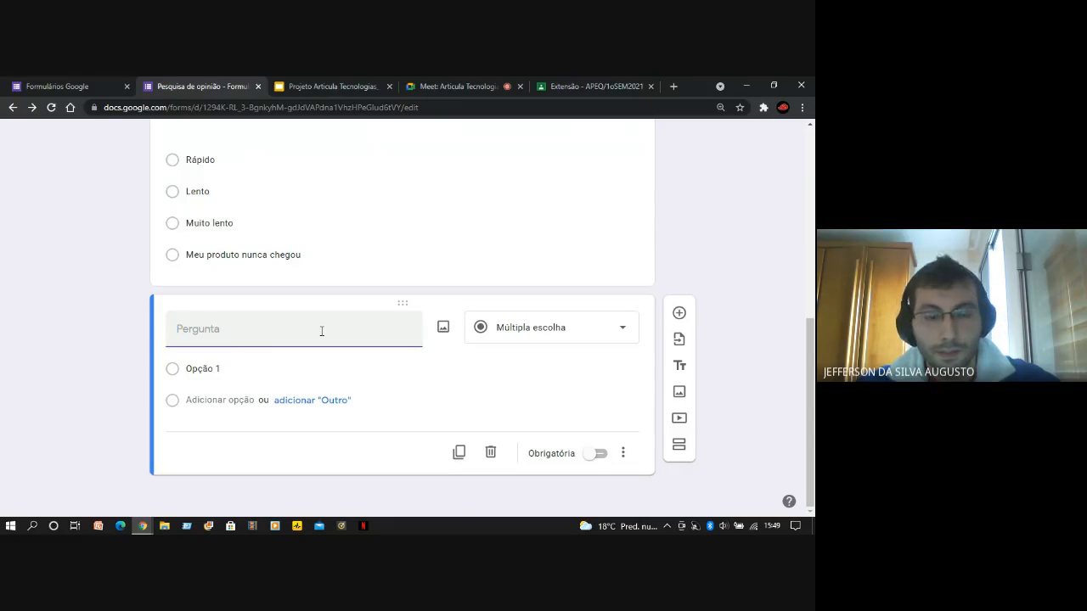
pyautogui.write('2')
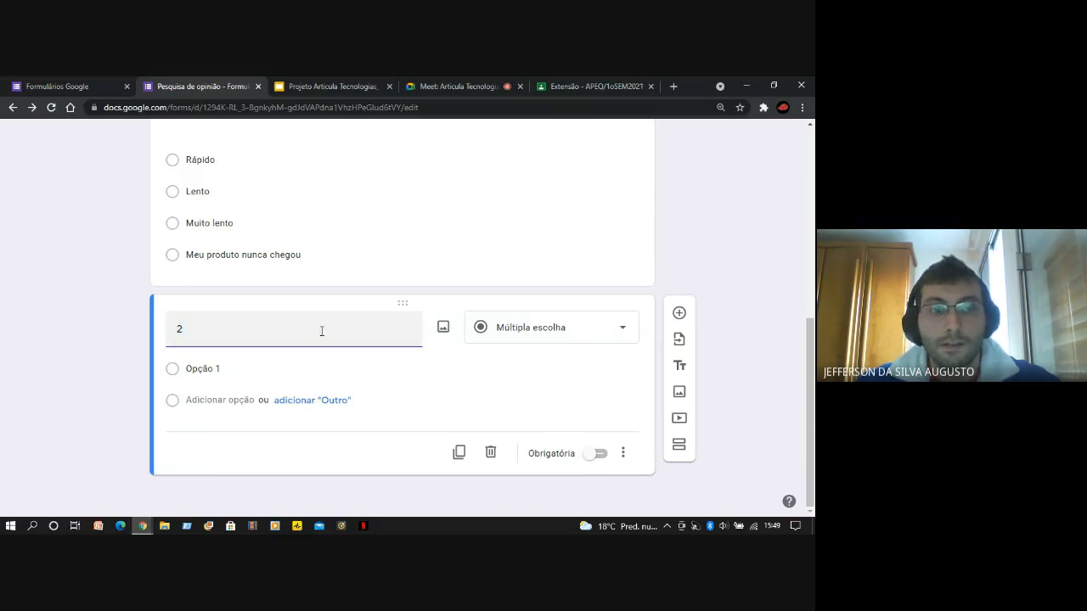
pyautogui.write(')')
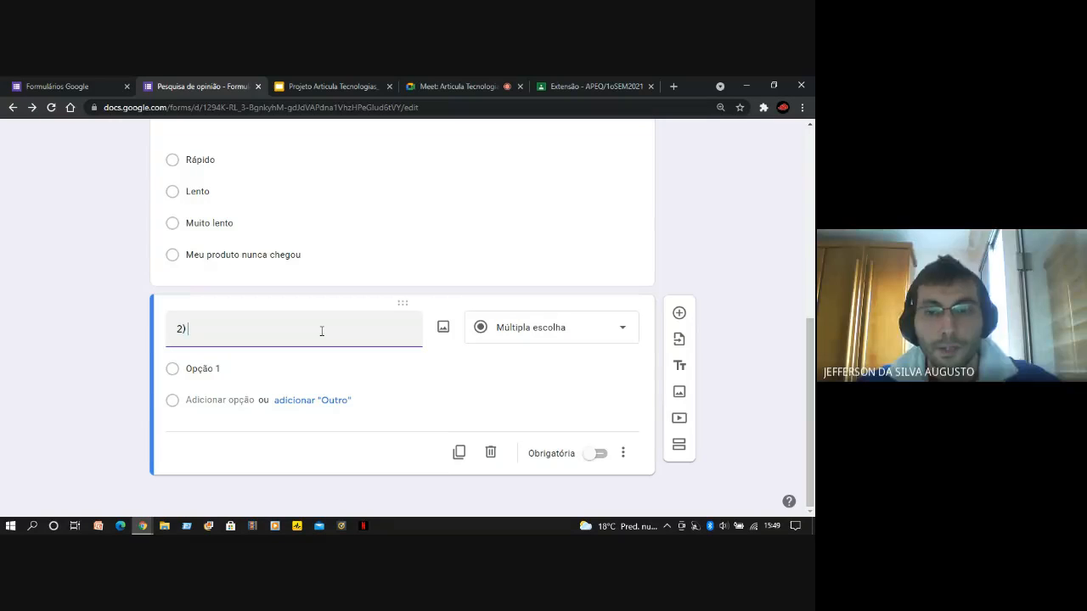
# Switch to the Google Meet call, dismiss the raised-hand notification, and return to the "Pesquisa de opinião" form
pyautogui.scroll(1, 399, 293)
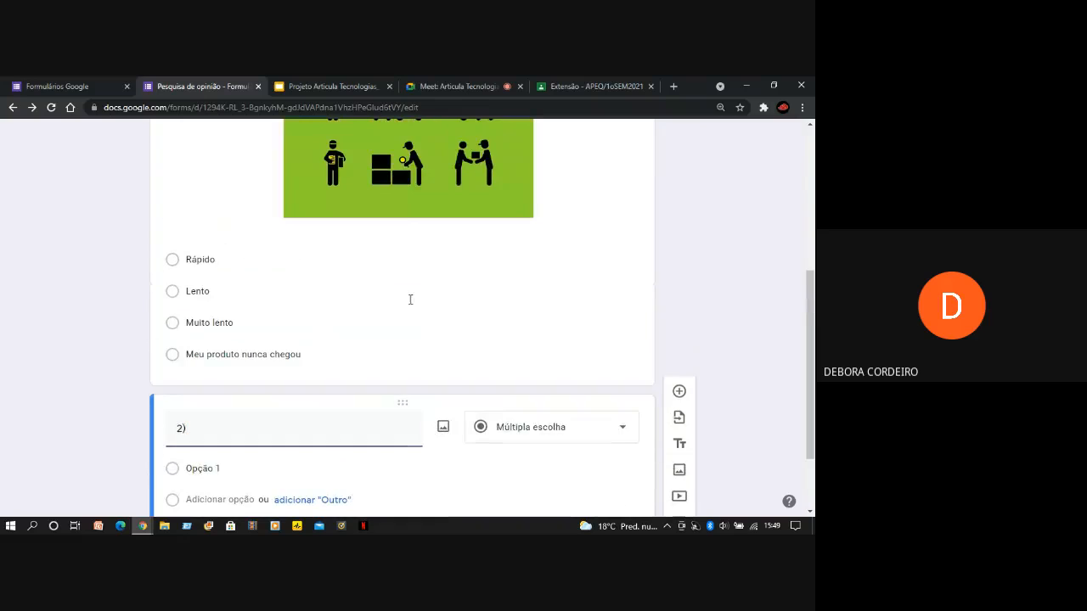
pyautogui.scroll(1, 432, 324)
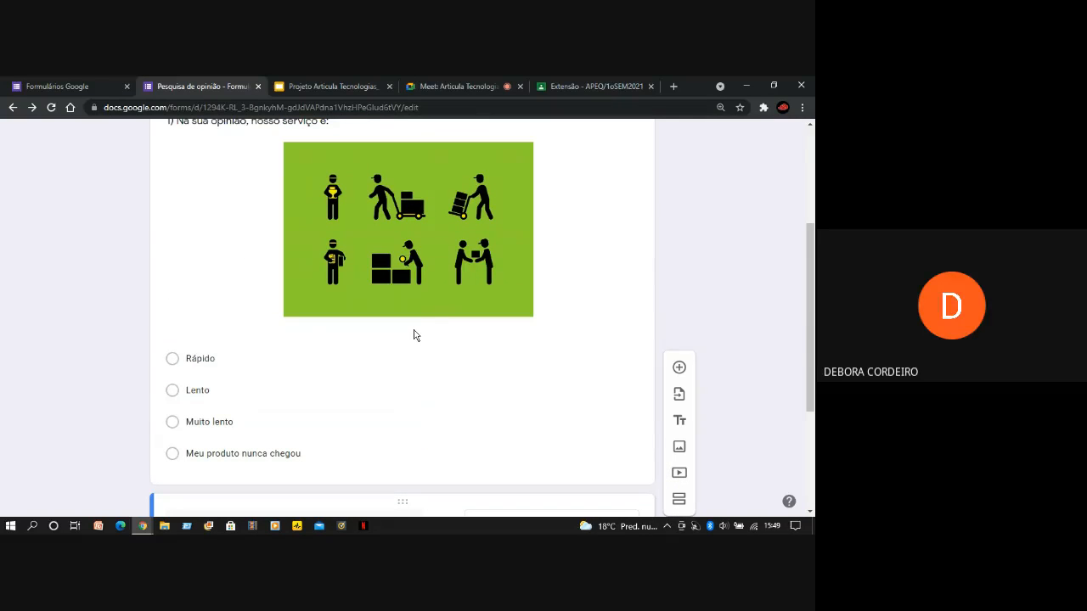
pyautogui.click(457, 83)
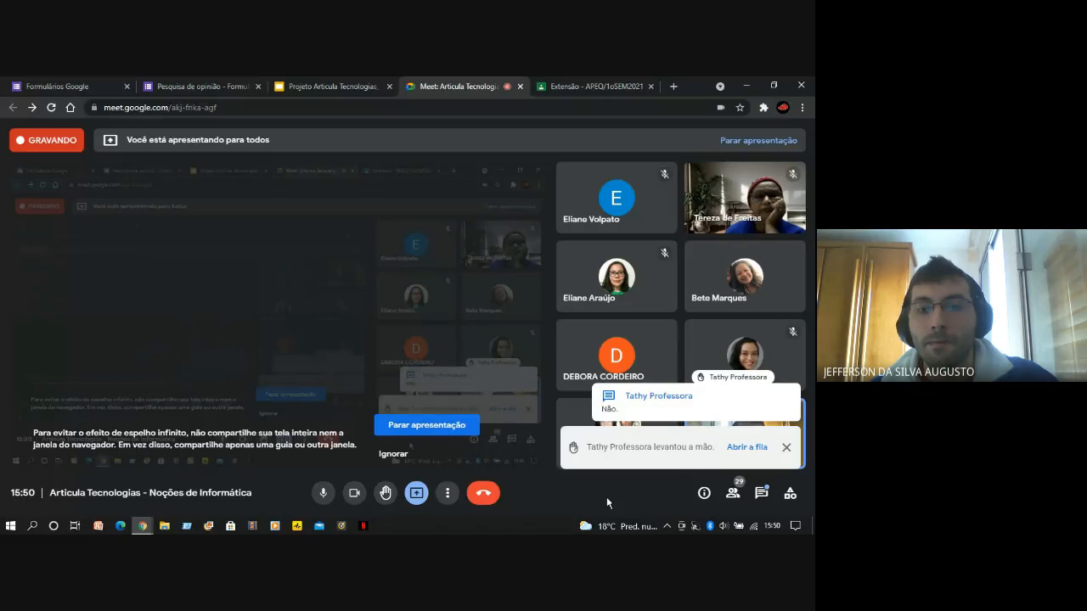
pyautogui.click(785, 450)
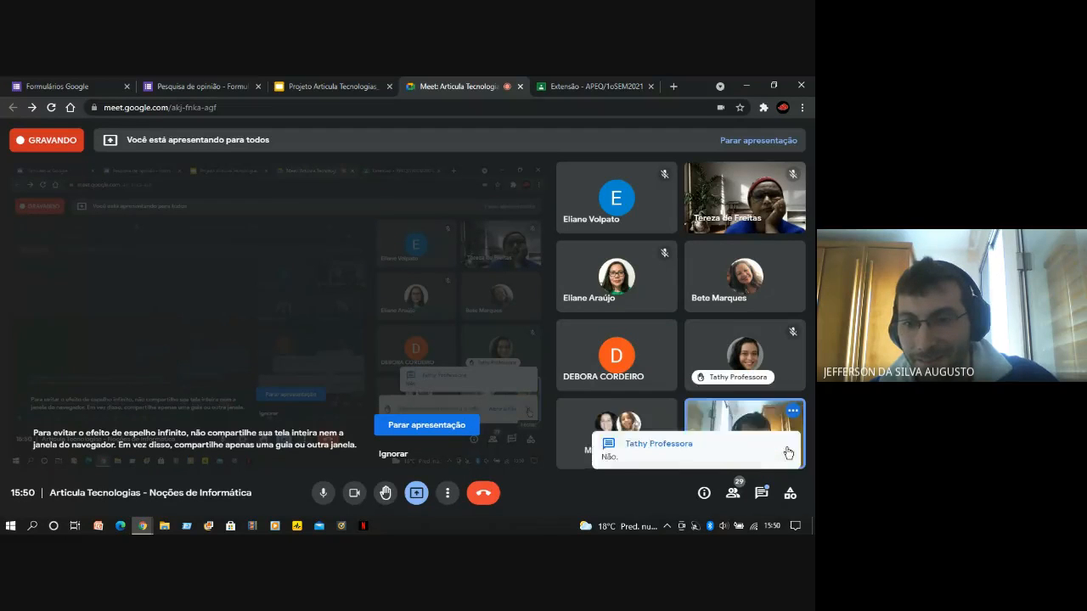
pyautogui.click(334, 85)
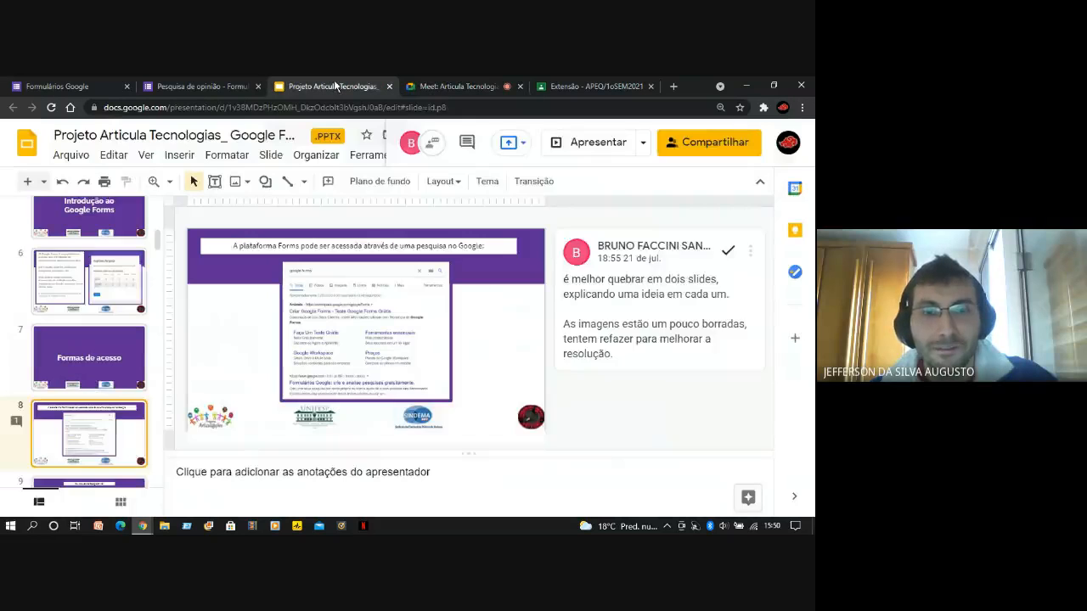
pyautogui.click(466, 81)
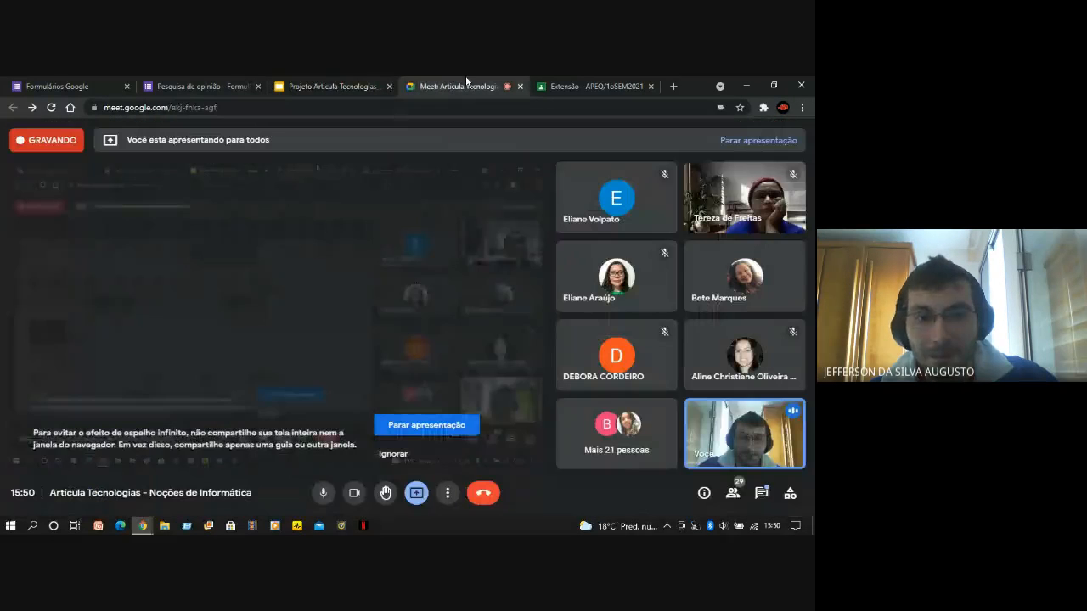
pyautogui.click(85, 84)
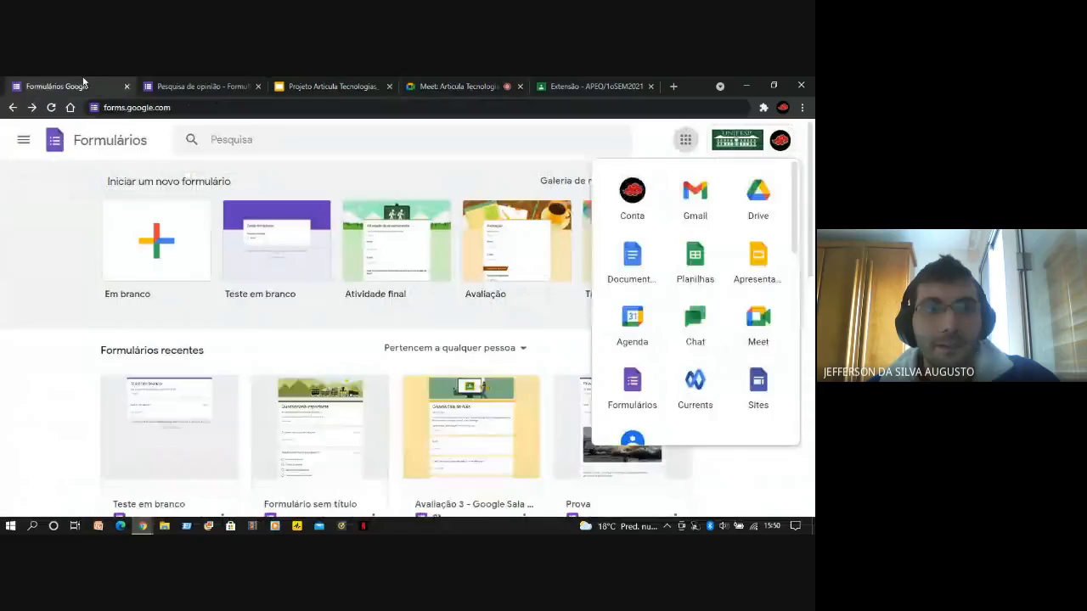
pyautogui.click(178, 85)
# Complete the second question's text so that it reads "2) O entregador estava usando máscara"
pyautogui.scroll(-3, 99, 282)
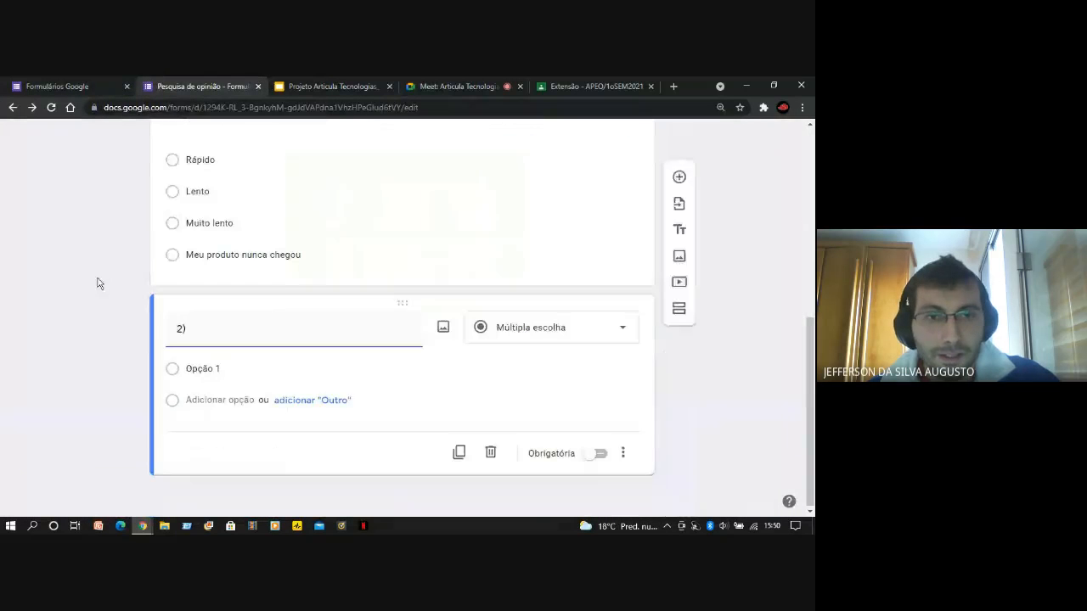
pyautogui.scroll(4, 119, 364)
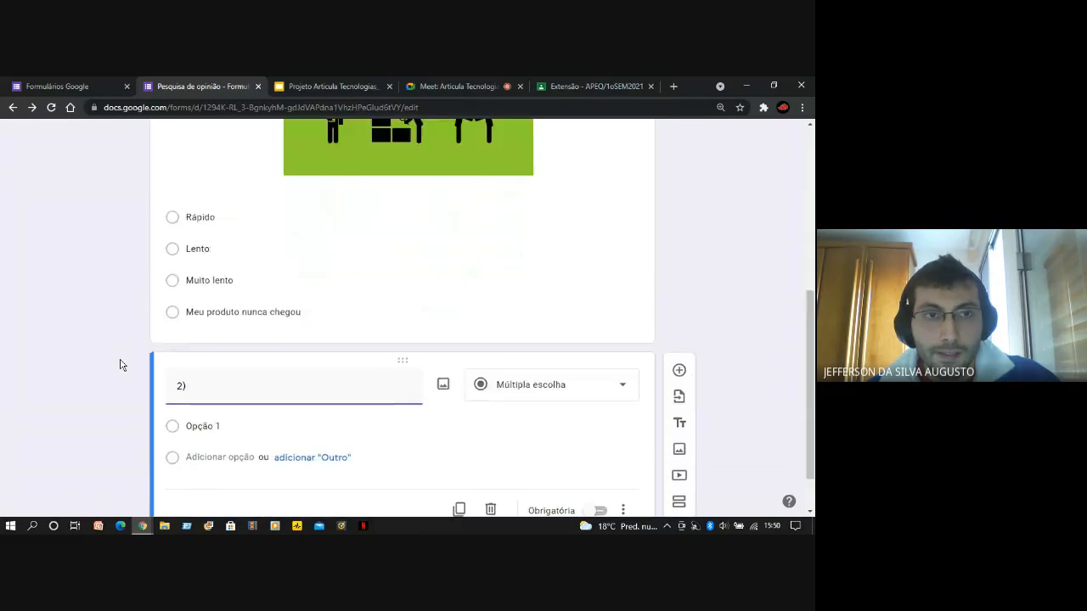
pyautogui.scroll(-4, 119, 377)
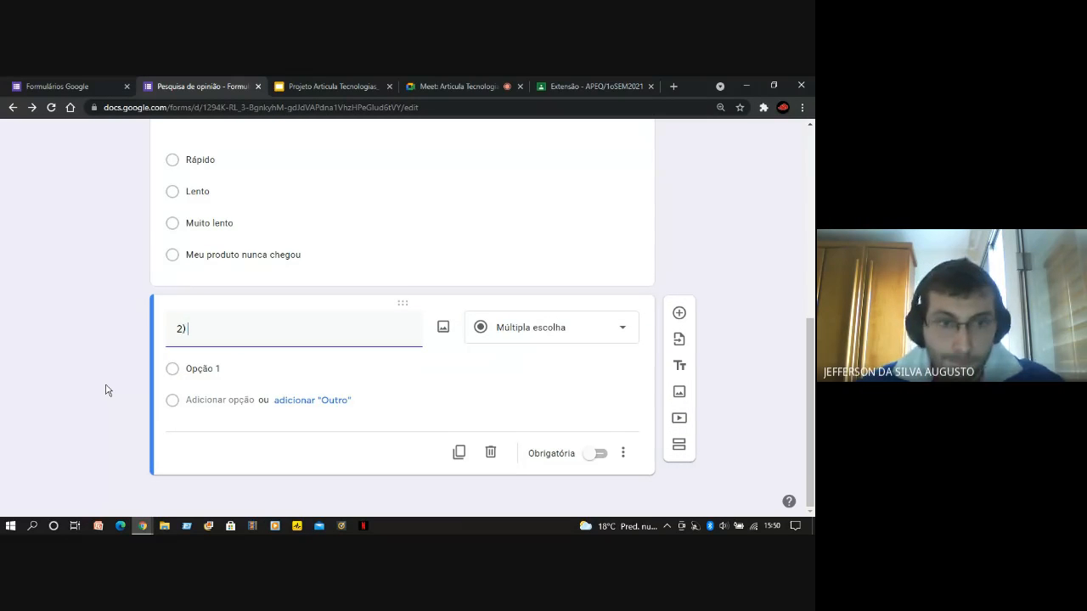
pyautogui.write('entregador esta')
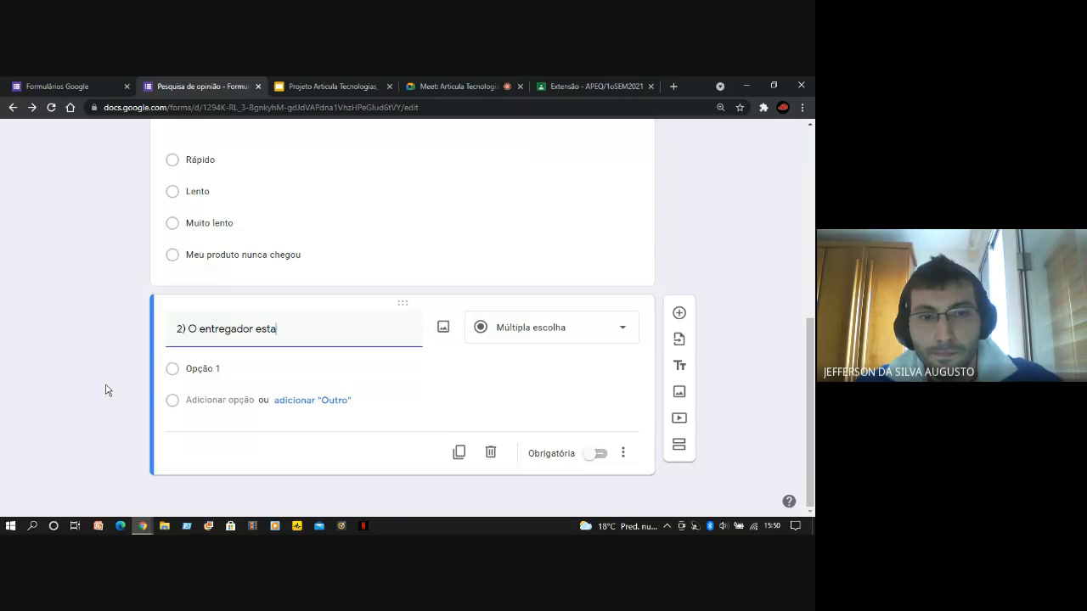
pyautogui.write('va usando m´´a')
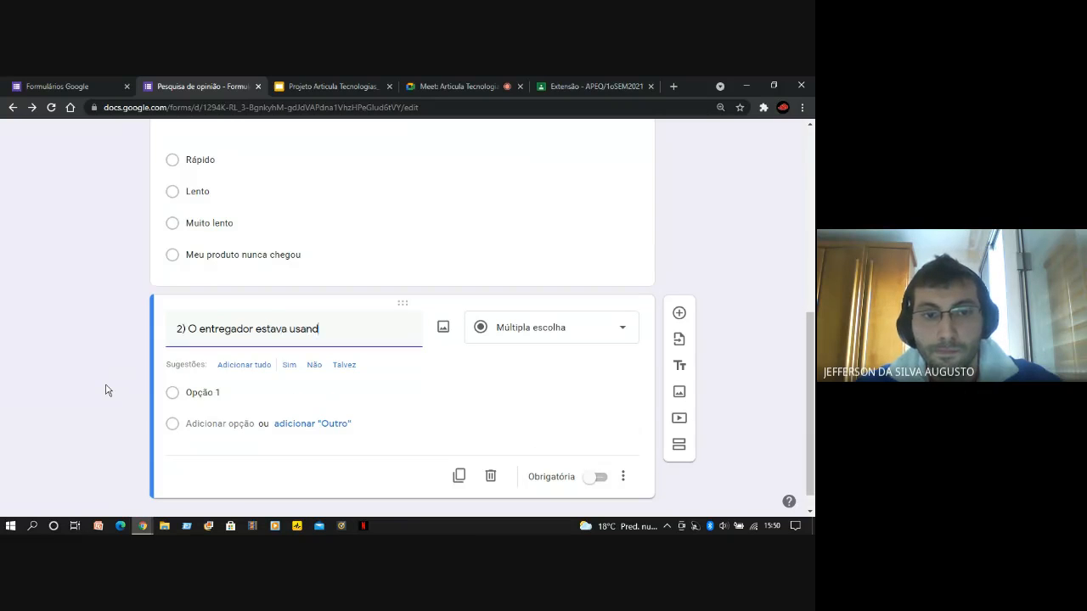
pyautogui.write('s')
pyautogui.press('BackSpace')
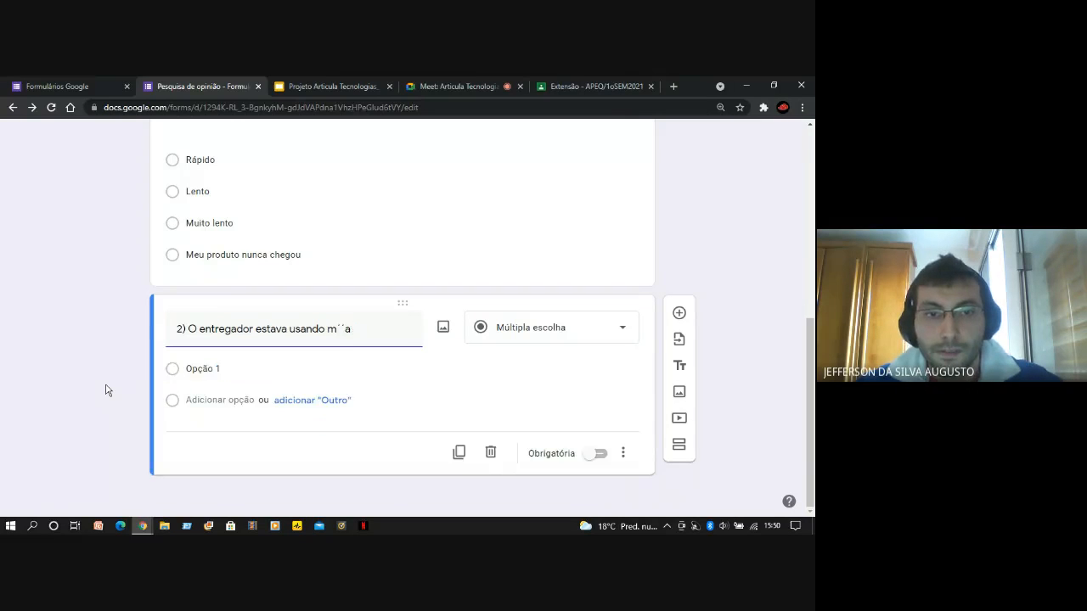
pyautogui.write('ásc')
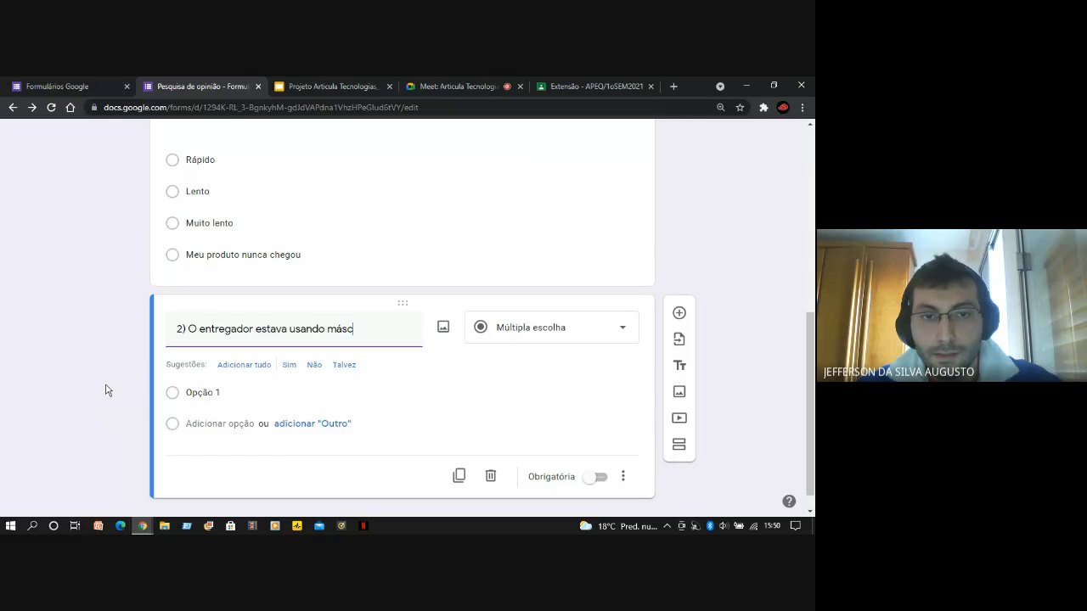
pyautogui.write('ara')
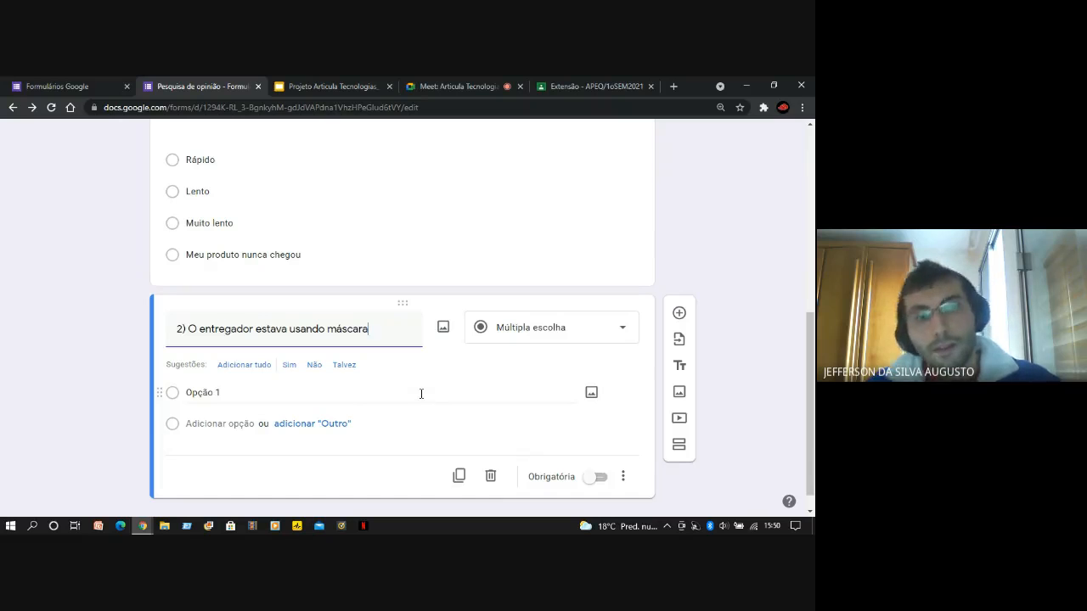
# Change the second question's answer type from multiple choice to "Lista suspensa"
pyautogui.click(239, 388)
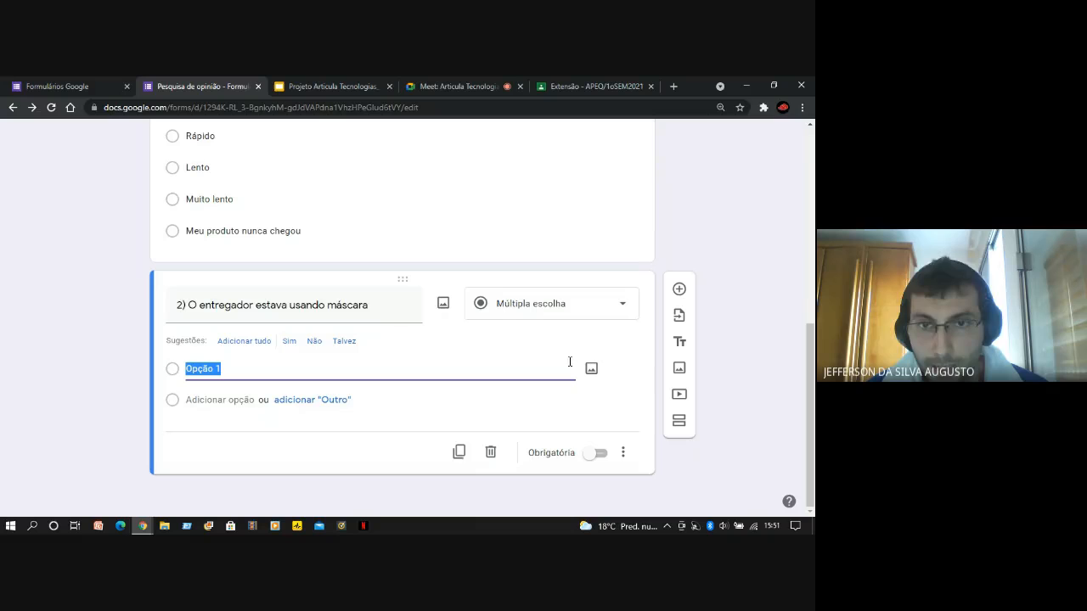
pyautogui.click(625, 311)
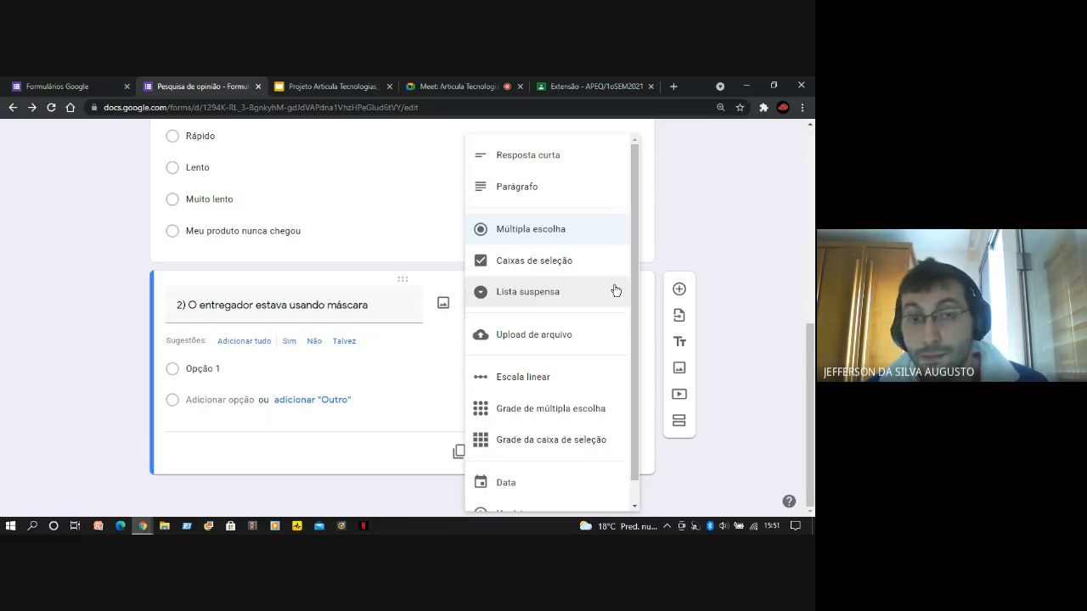
pyautogui.click(534, 297)
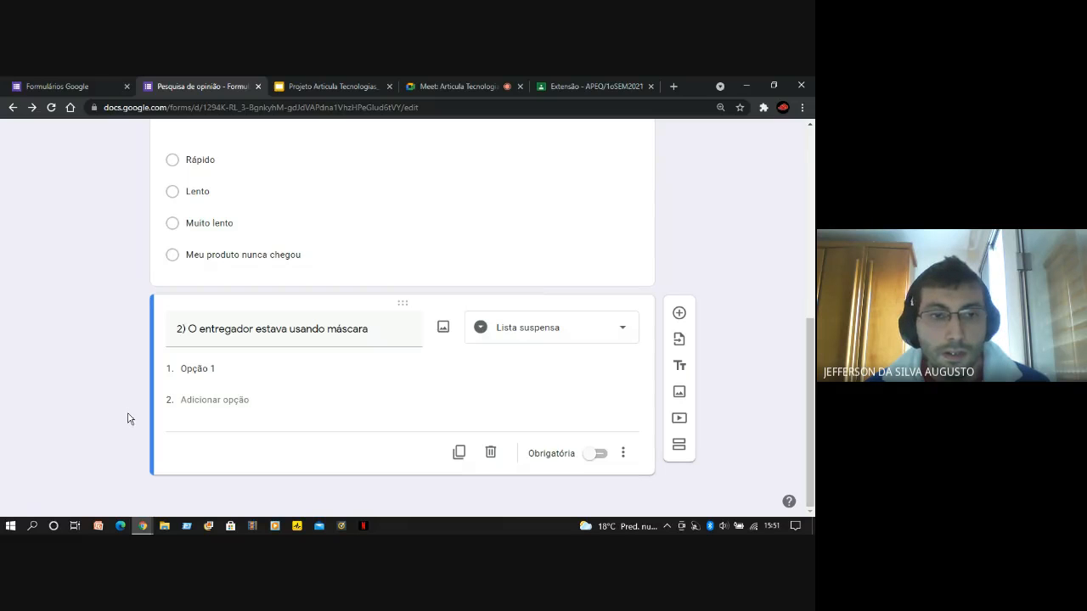
pyautogui.scroll(4, 77, 328)
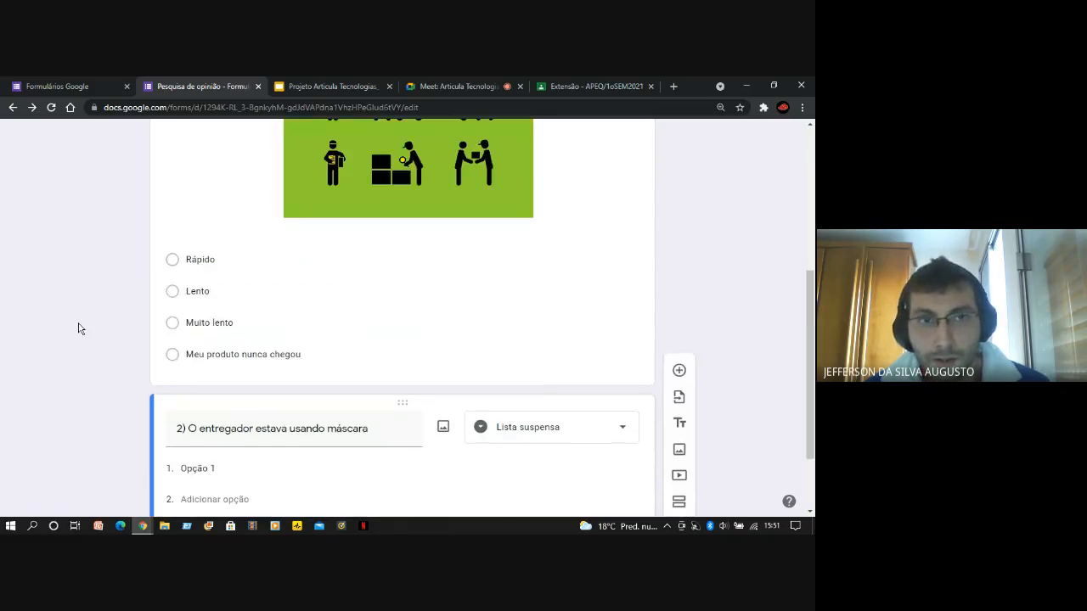
pyautogui.scroll(-4, 83, 329)
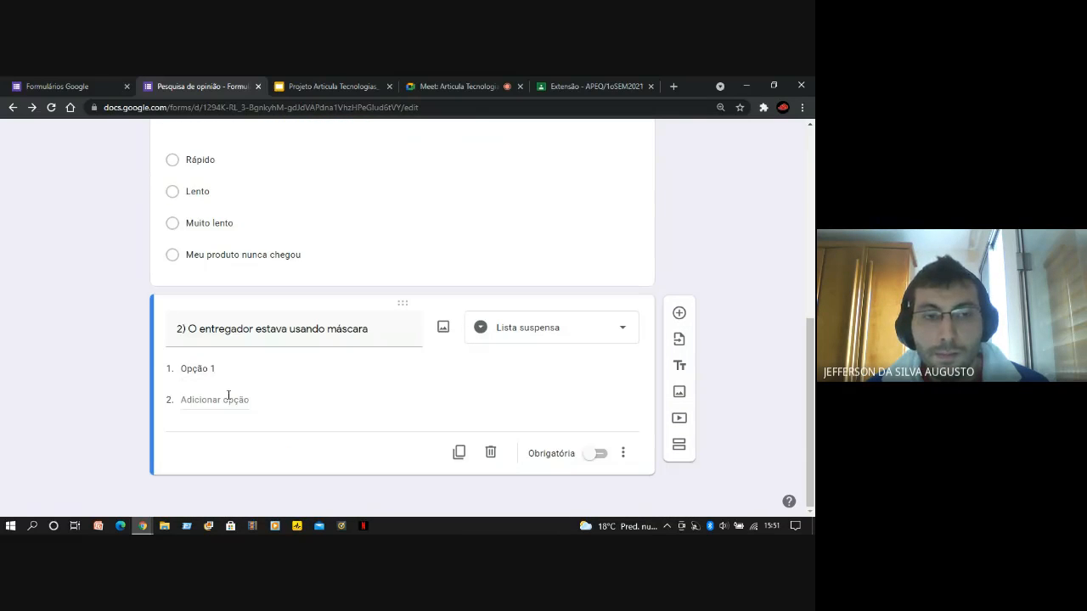
# Enter "Sim" and "Não" as the second question's answer options and end its text with a question mark
pyautogui.click(208, 368)
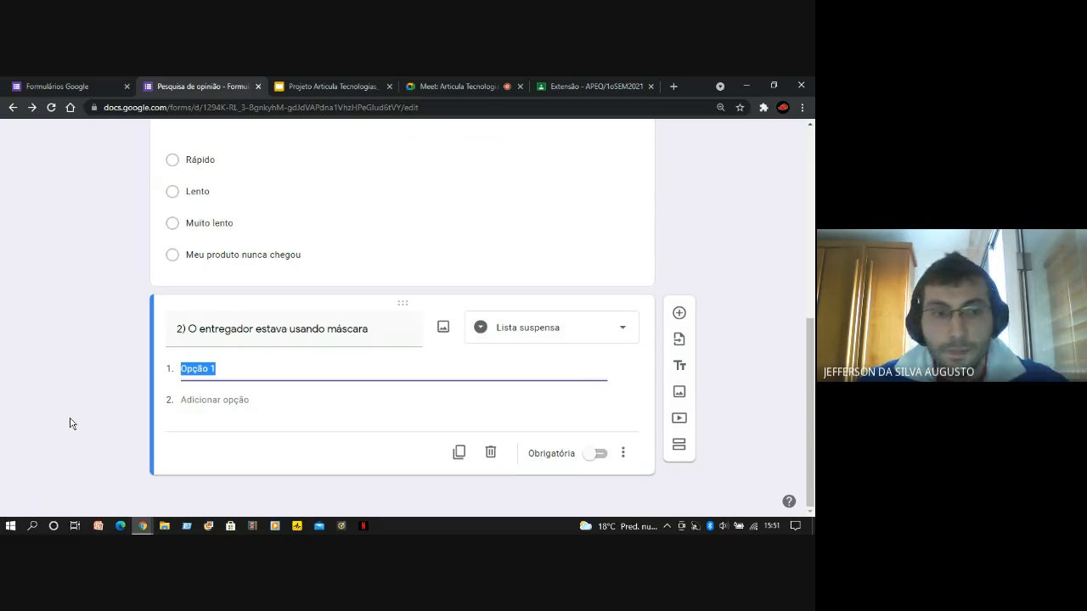
pyautogui.write('Sim')
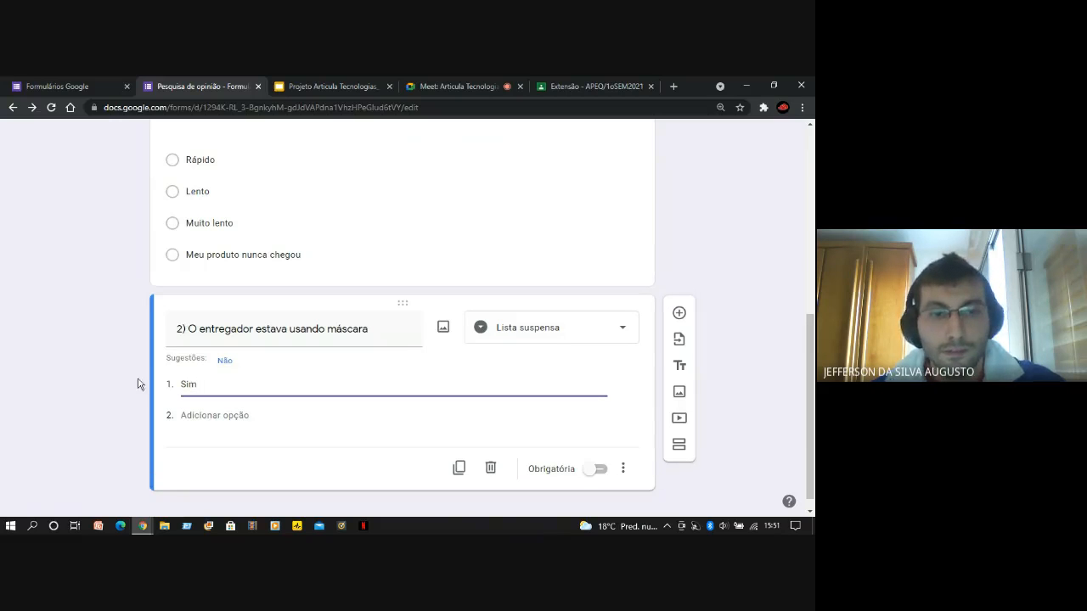
pyautogui.click(220, 420)
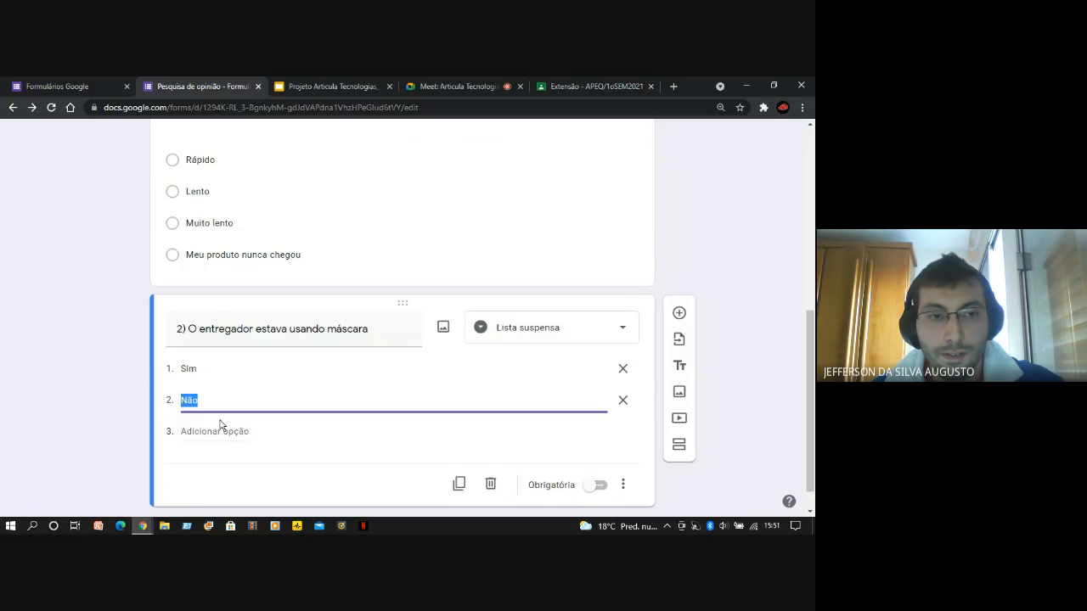
pyautogui.write('N')
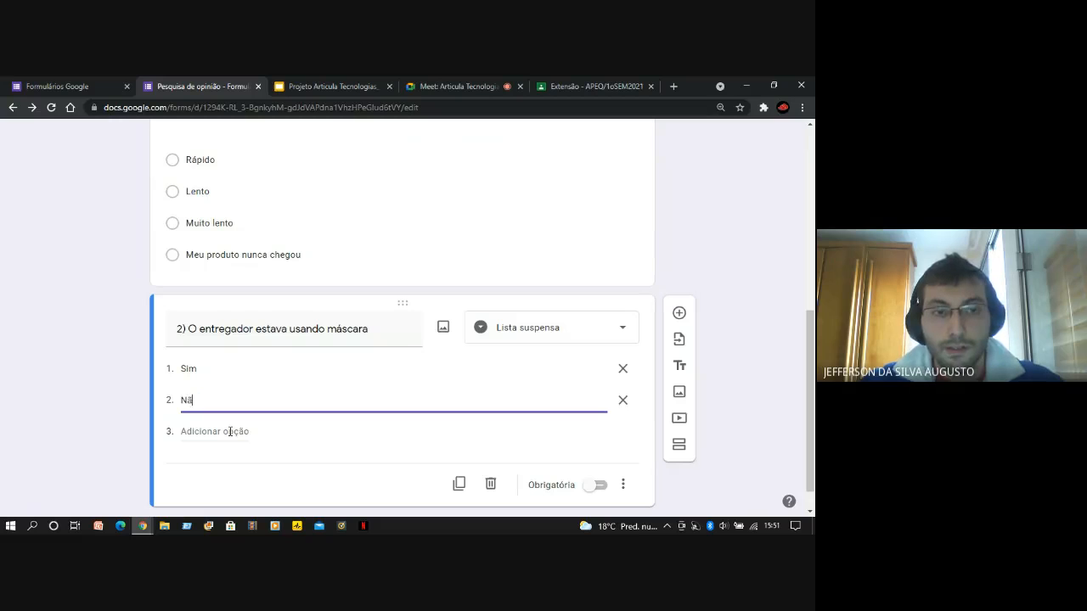
pyautogui.click(111, 402)
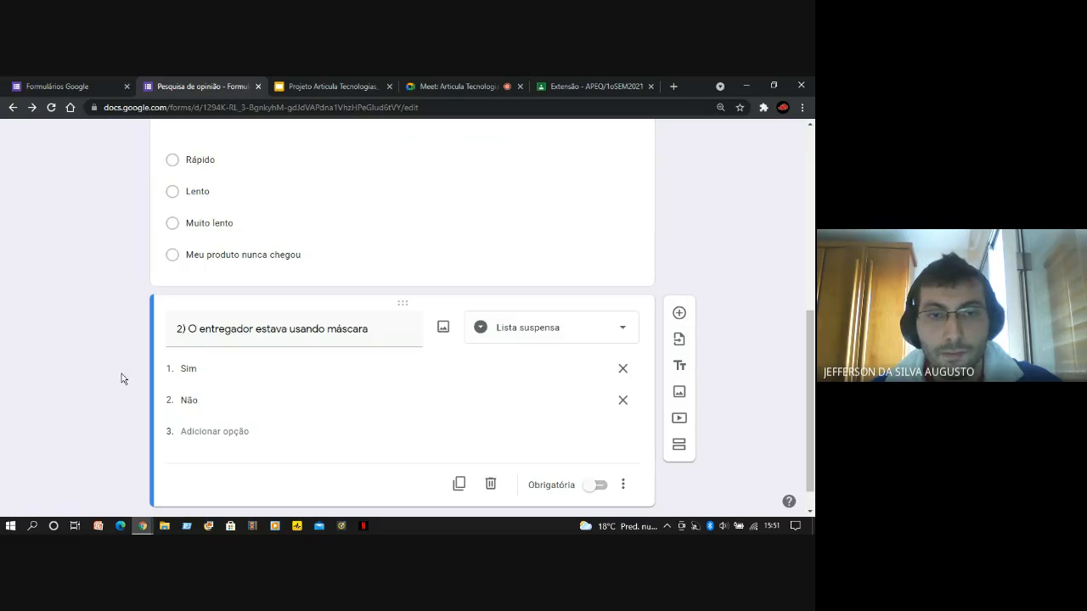
pyautogui.tripleClick(375, 329)
pyautogui.click(375, 329)
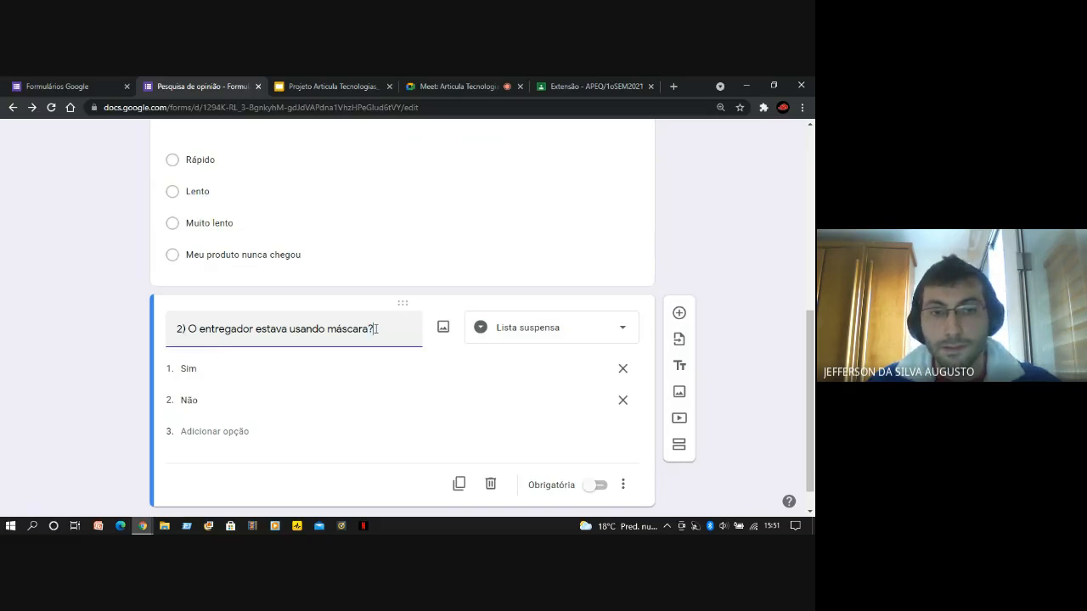
# Review the form from its title through the first question's image and options to the second question
pyautogui.scroll(-1, 331, 293)
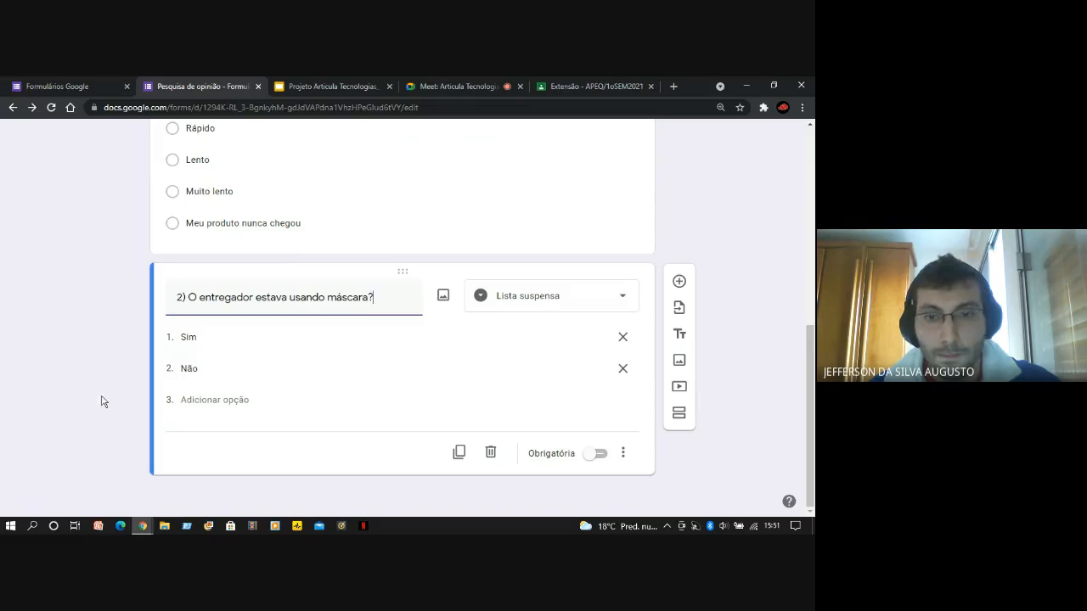
pyautogui.scroll(3, 104, 406)
pyautogui.scroll(-3, 104, 413)
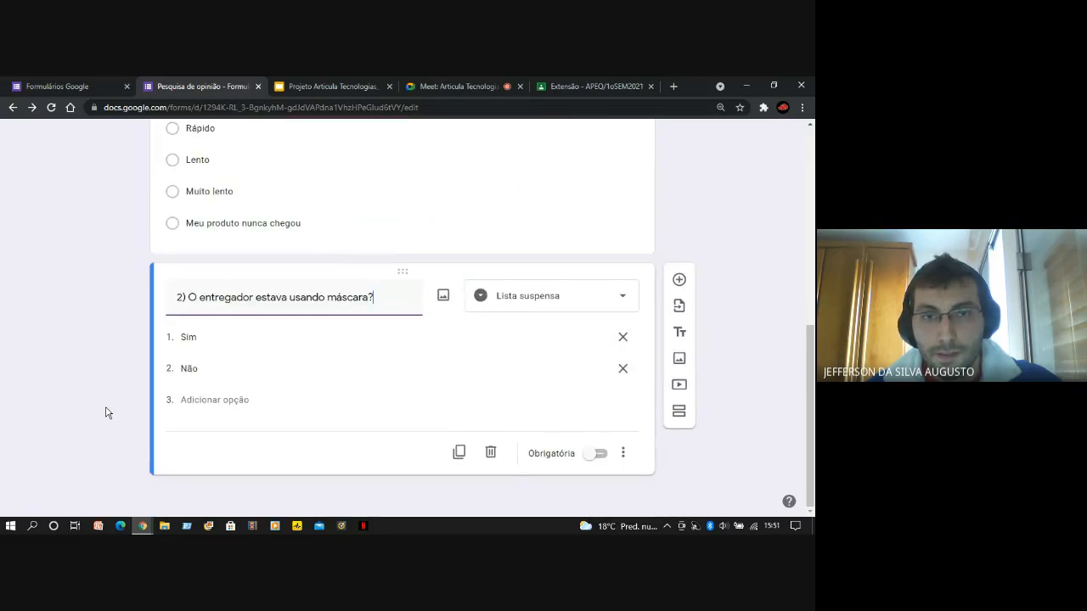
pyautogui.scroll(1, 135, 423)
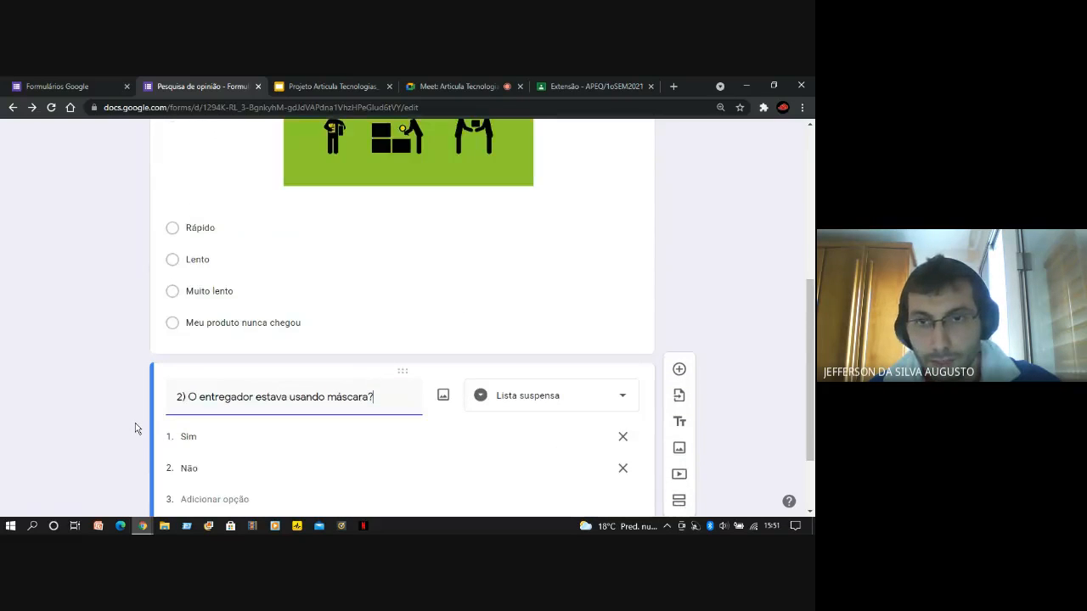
pyautogui.scroll(-1, 135, 423)
pyautogui.scroll(6, 122, 423)
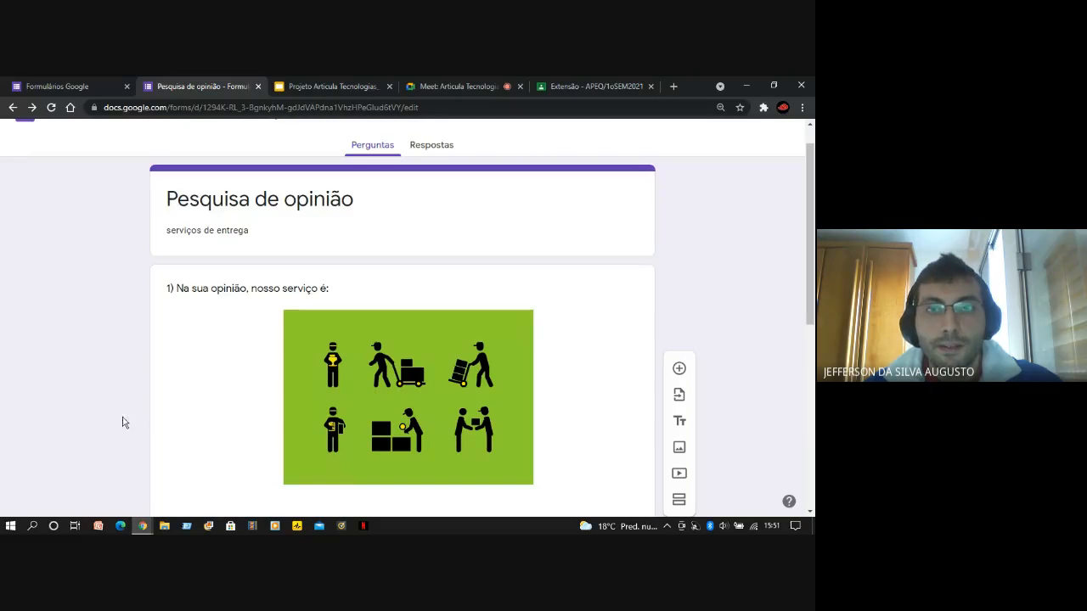
pyautogui.scroll(-1, 337, 327)
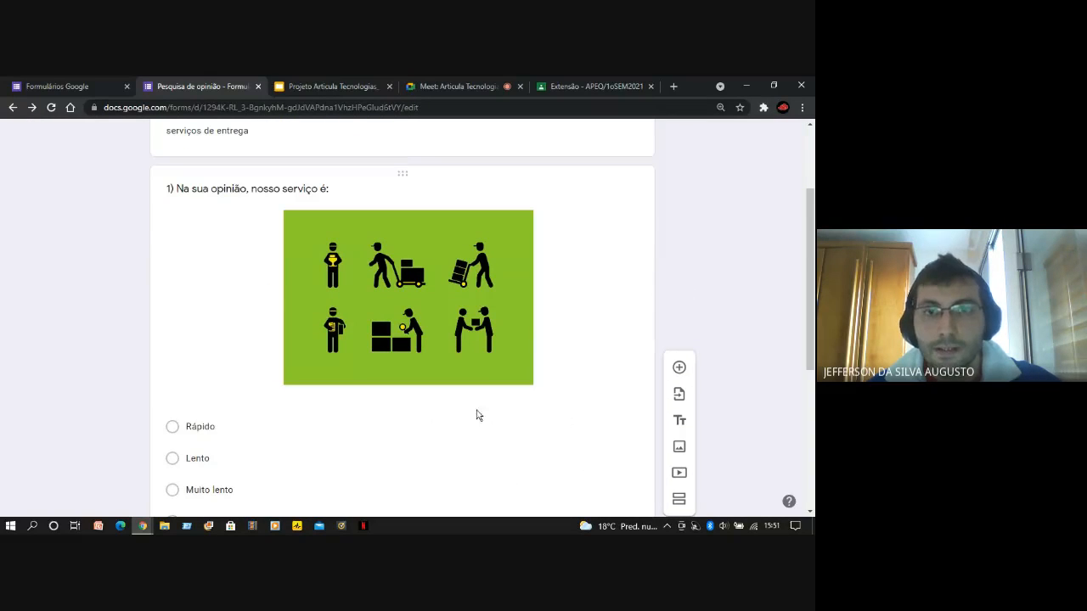
pyautogui.scroll(-4, 476, 416)
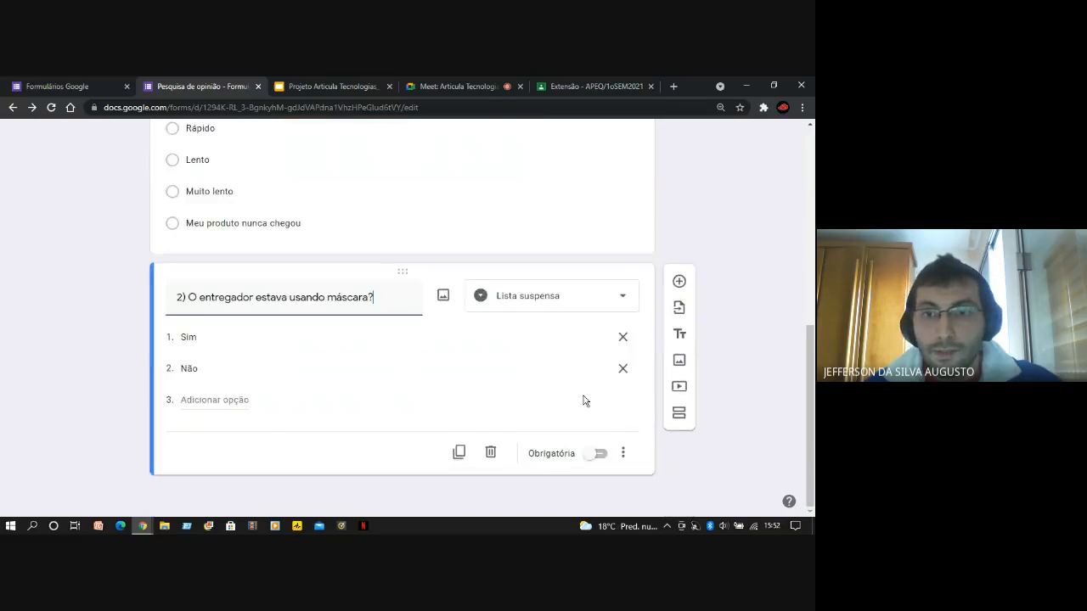
# Open the respondent preview of "Pesquisa de opinião" and compare it with the editable form, ending on the preview
pyautogui.scroll(5, 584, 401)
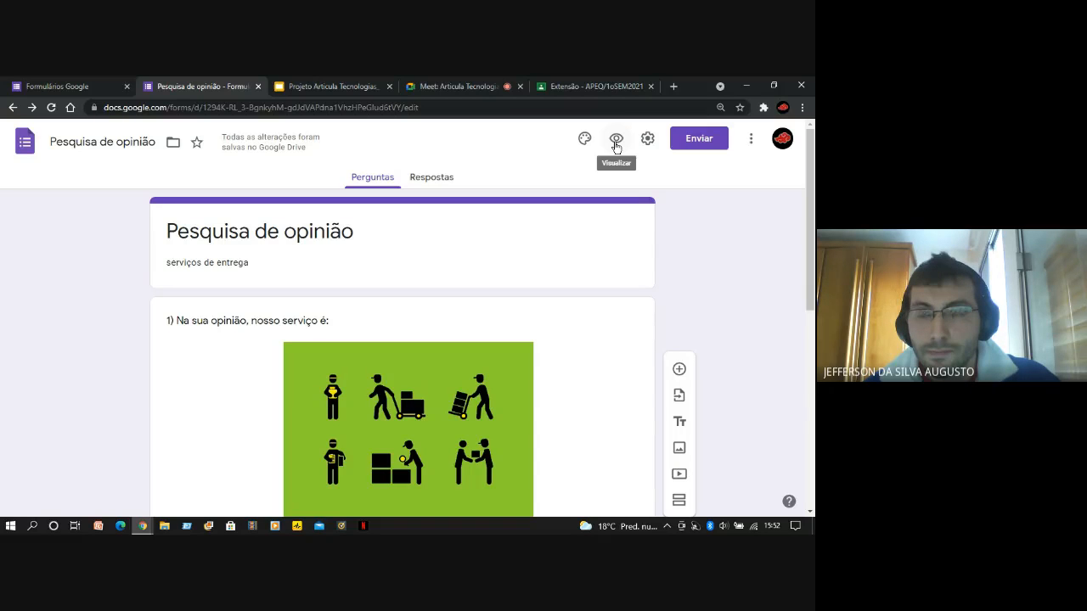
pyautogui.click(617, 139)
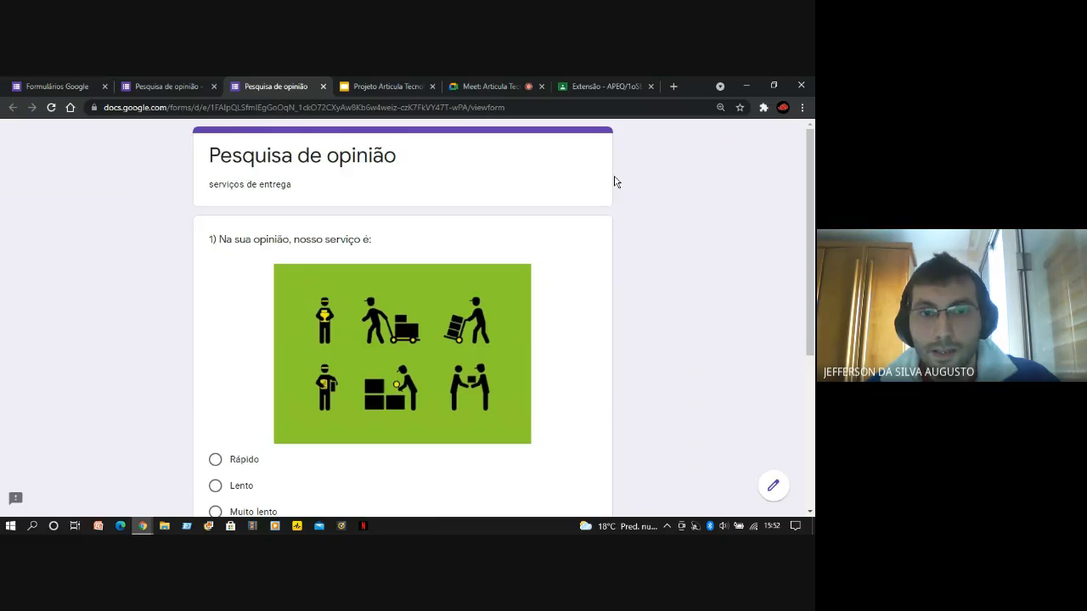
pyautogui.click(157, 85)
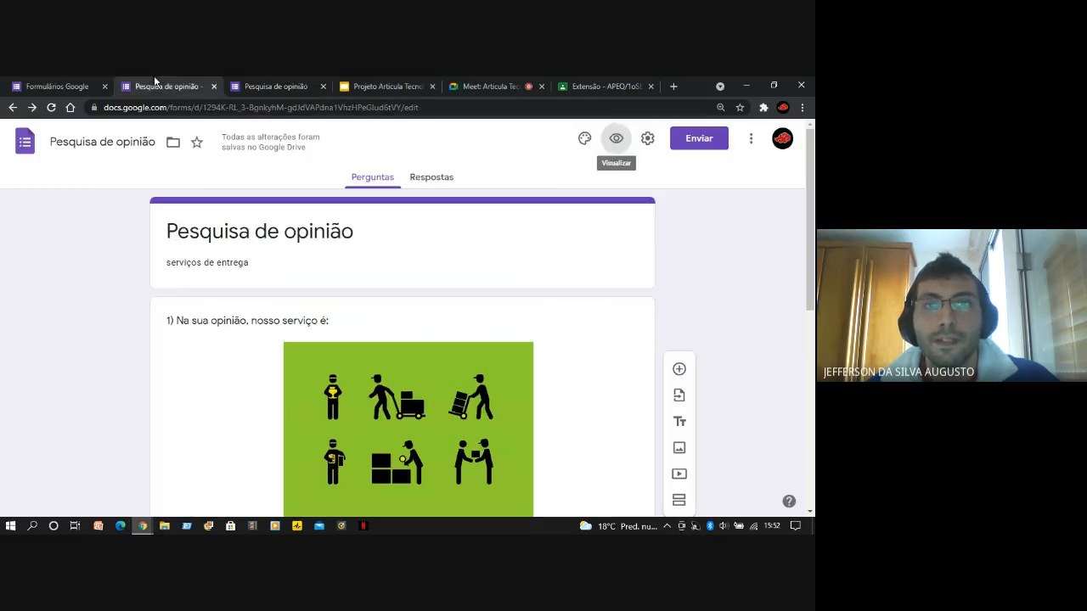
pyautogui.click(289, 88)
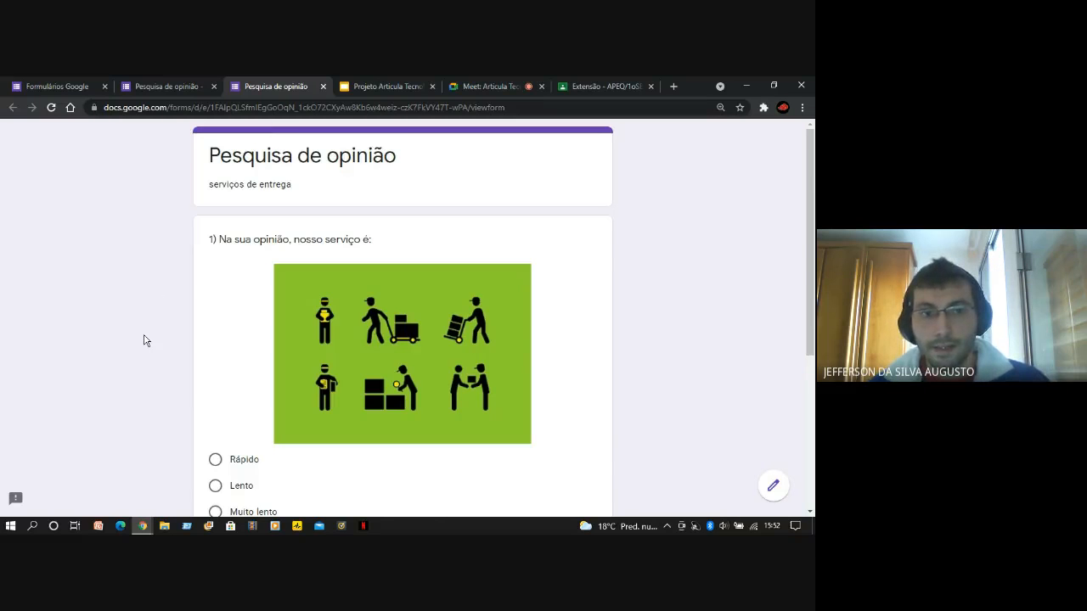
# Look through the previewed questions and answer "Sim" to "2) O entregador estava usando máscara?"
pyautogui.scroll(-2, 143, 340)
pyautogui.scroll(2, 143, 340)
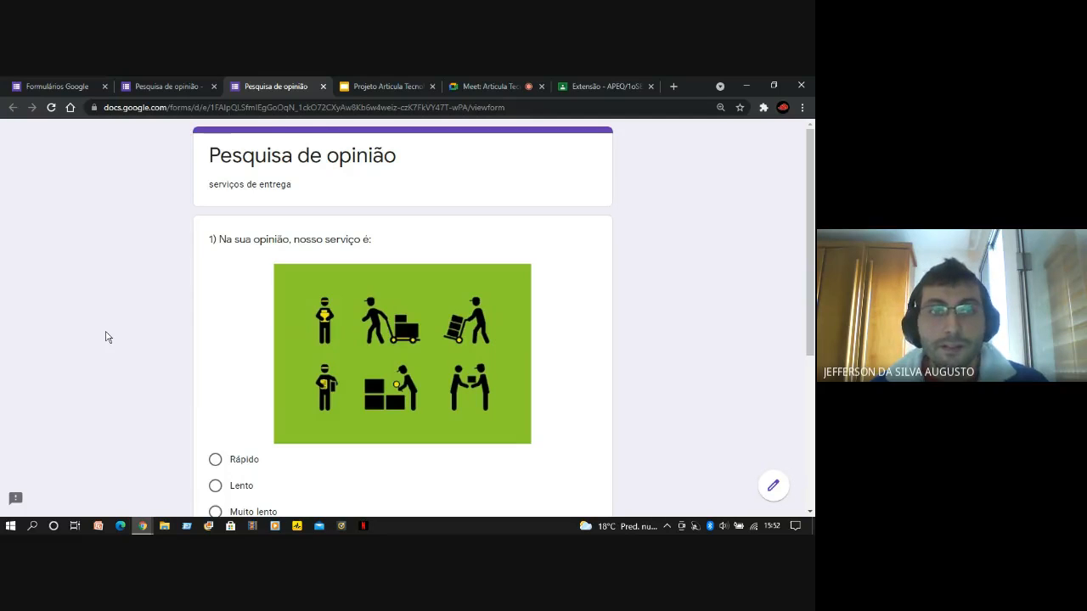
pyautogui.scroll(-3, 105, 337)
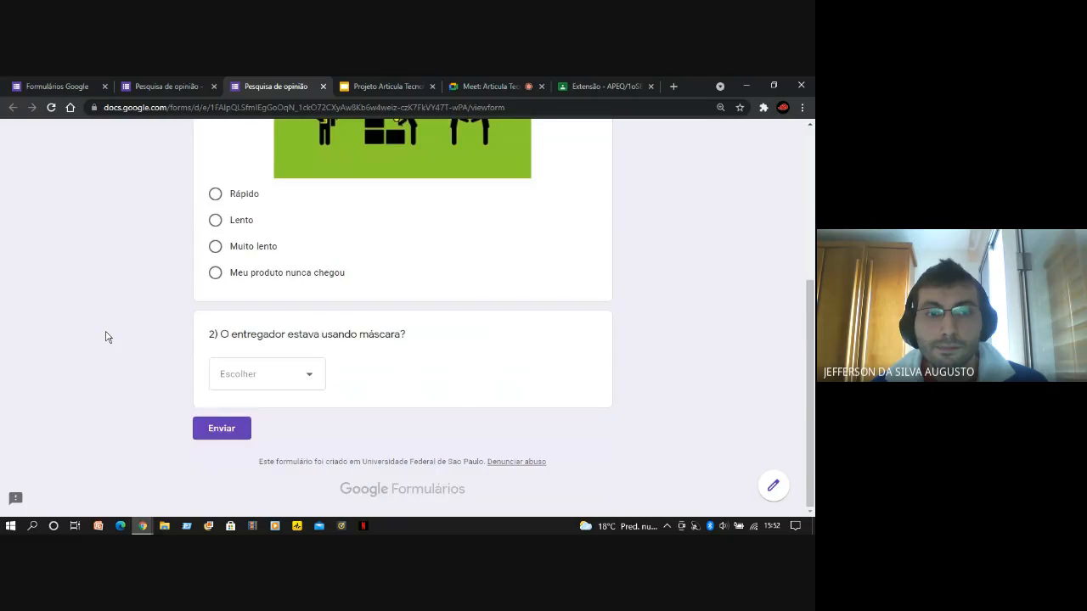
pyautogui.scroll(2, 105, 337)
pyautogui.scroll(-2, 105, 338)
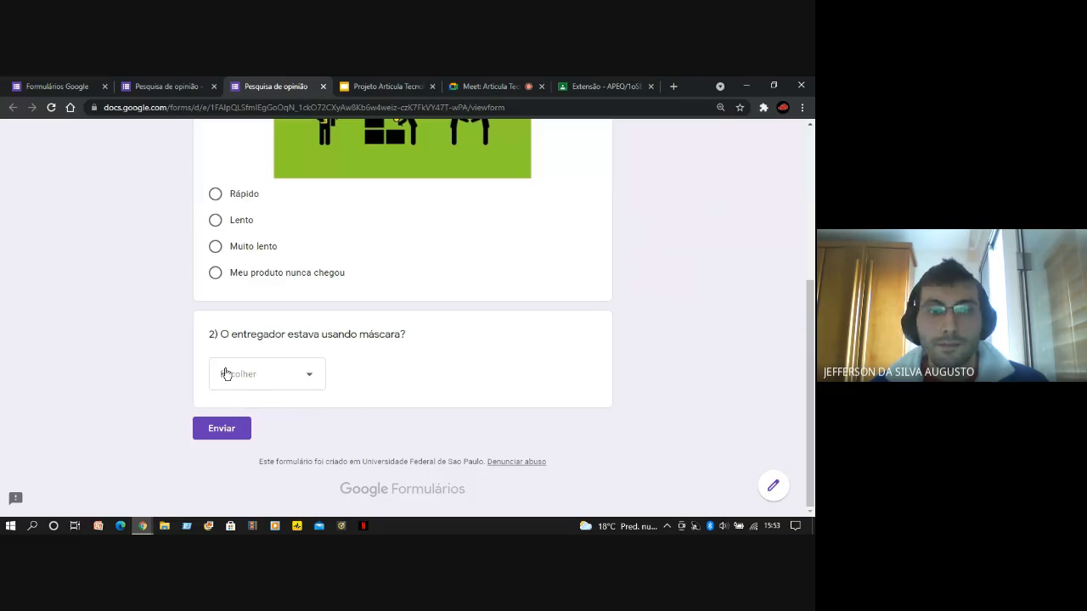
pyautogui.click(311, 380)
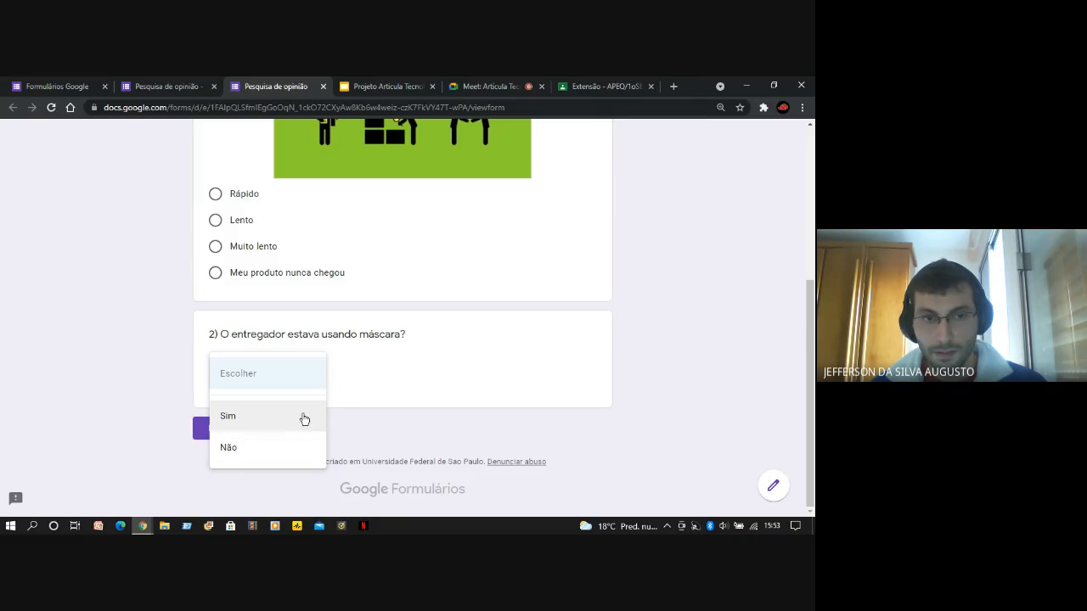
pyautogui.click(228, 416)
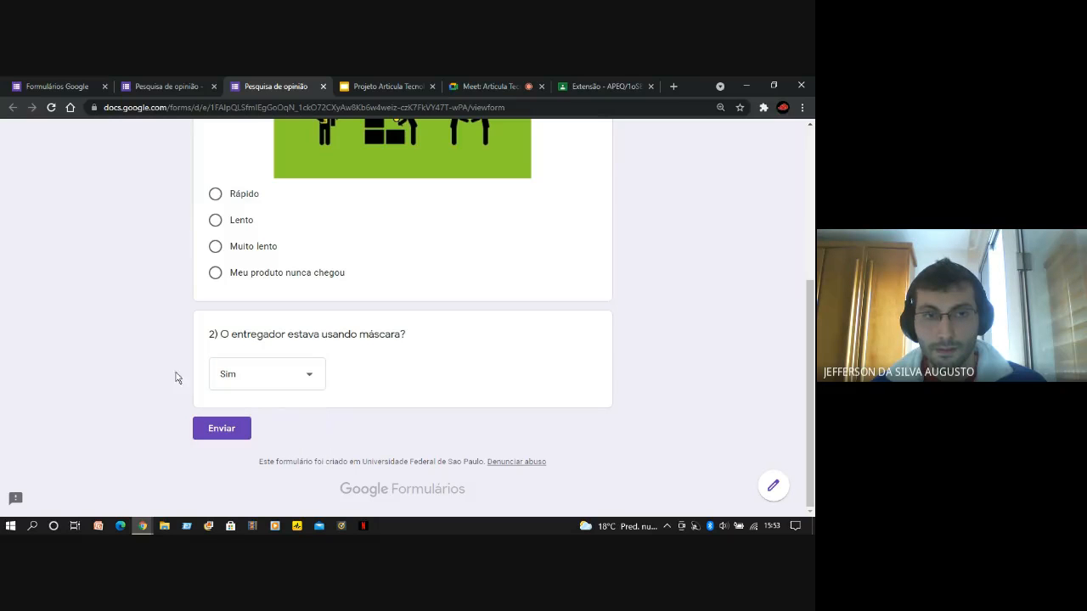
# Select "Lento" as the answer to the first question in the form preview
pyautogui.scroll(2, 566, 424)
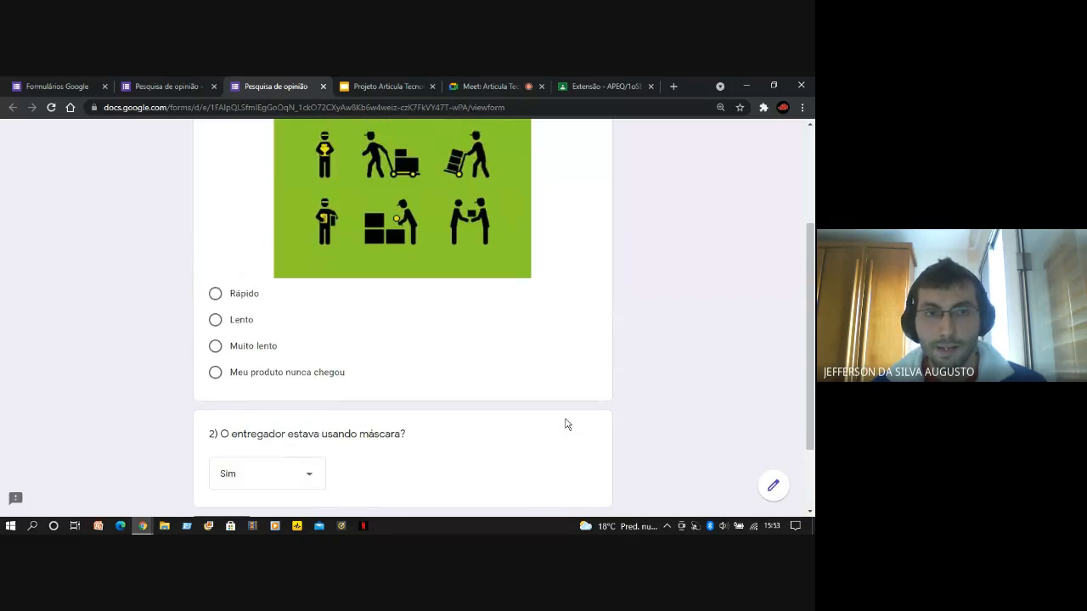
pyautogui.scroll(-2, 566, 424)
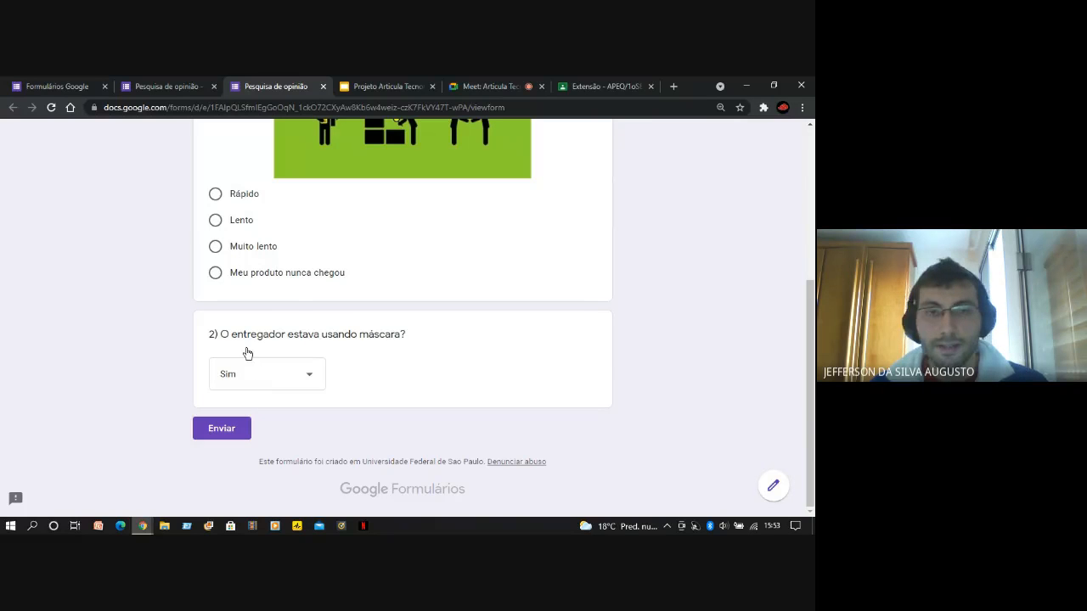
pyautogui.scroll(2, 488, 465)
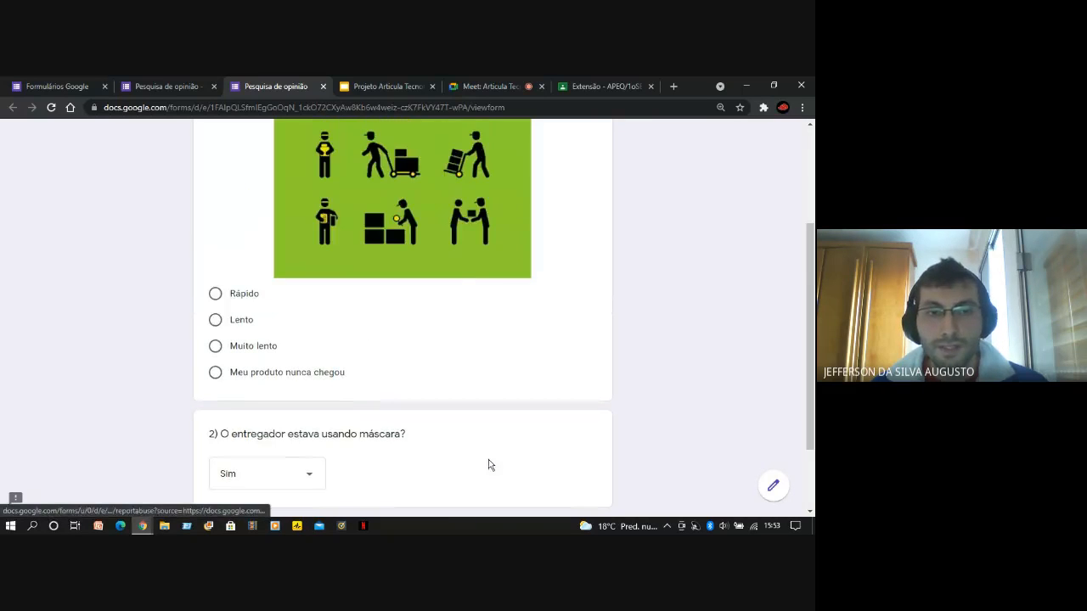
pyautogui.scroll(-2, 501, 450)
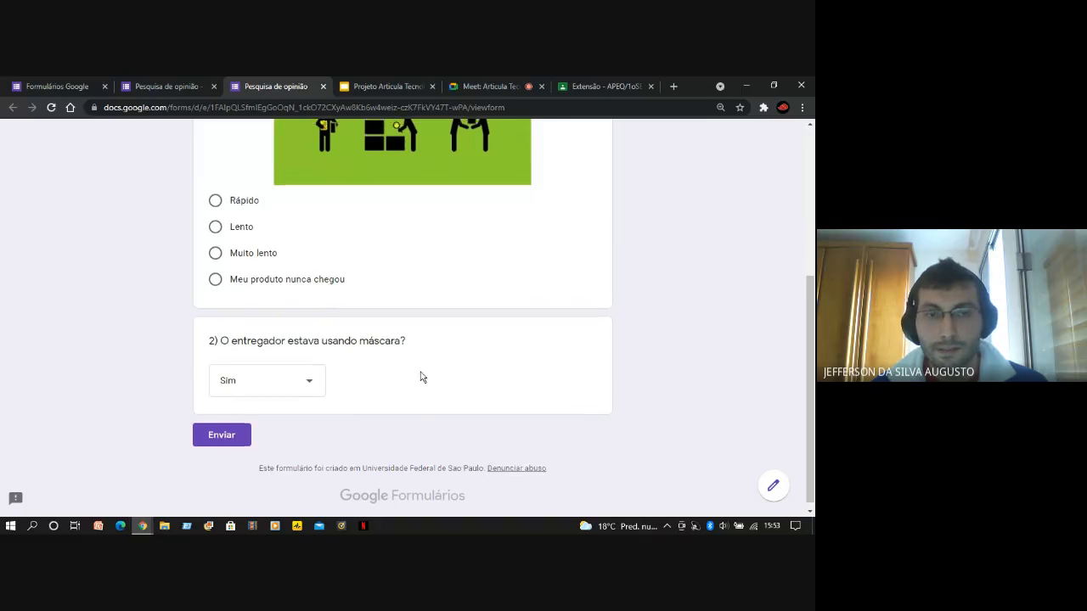
pyautogui.scroll(2, 422, 376)
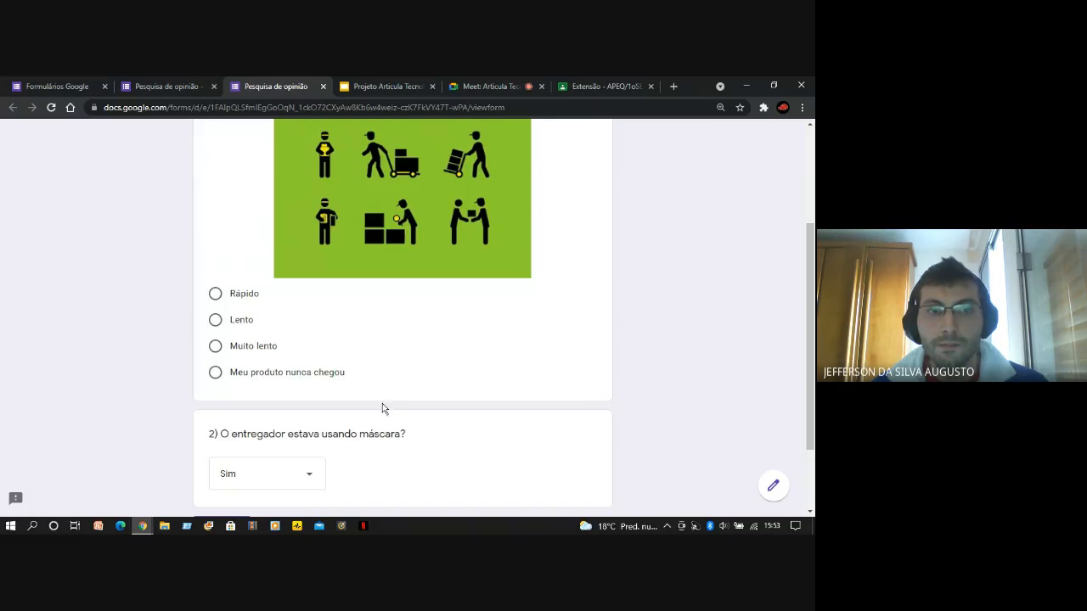
pyautogui.scroll(-2, 383, 410)
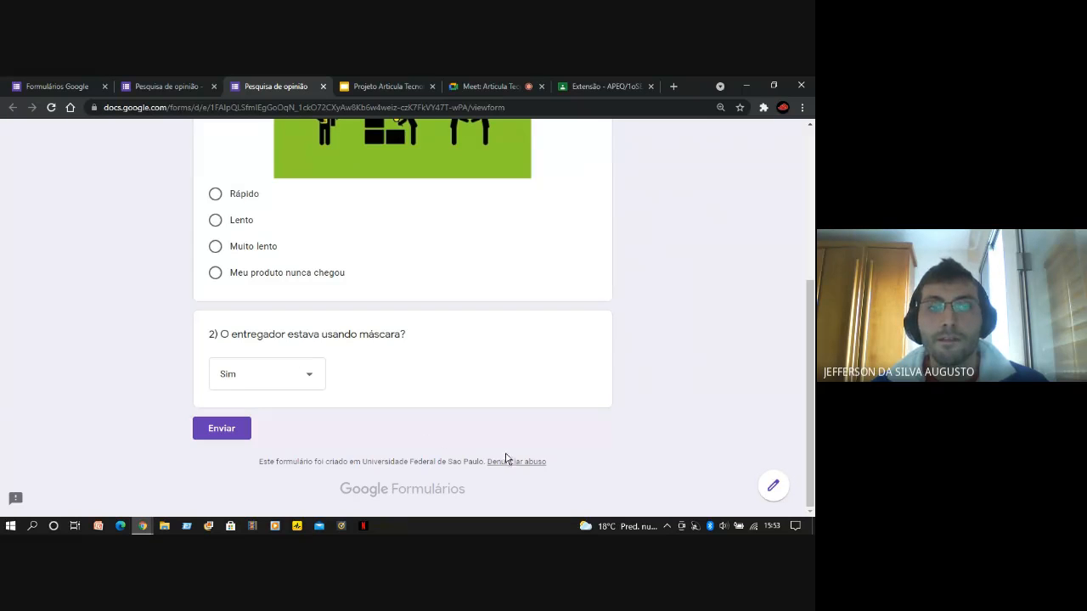
pyautogui.scroll(2, 506, 458)
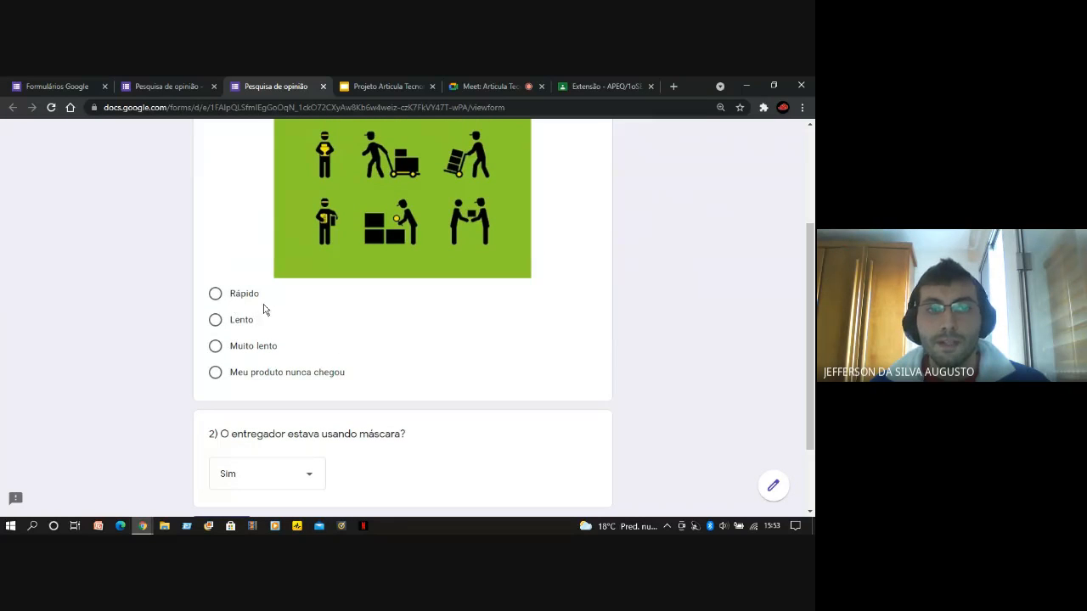
pyautogui.click(216, 323)
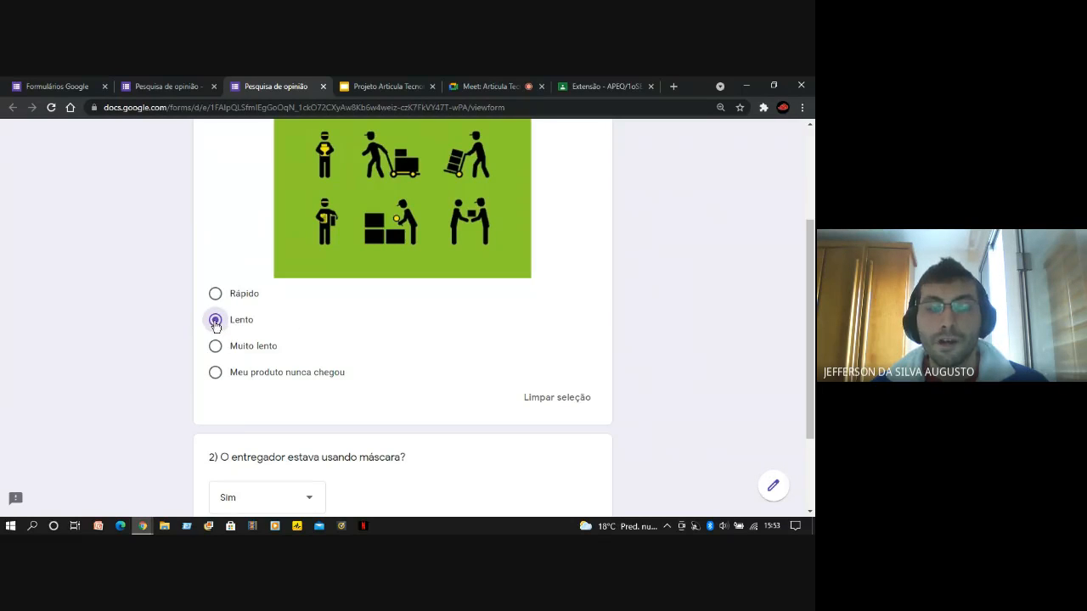
pyautogui.scroll(-2, 102, 349)
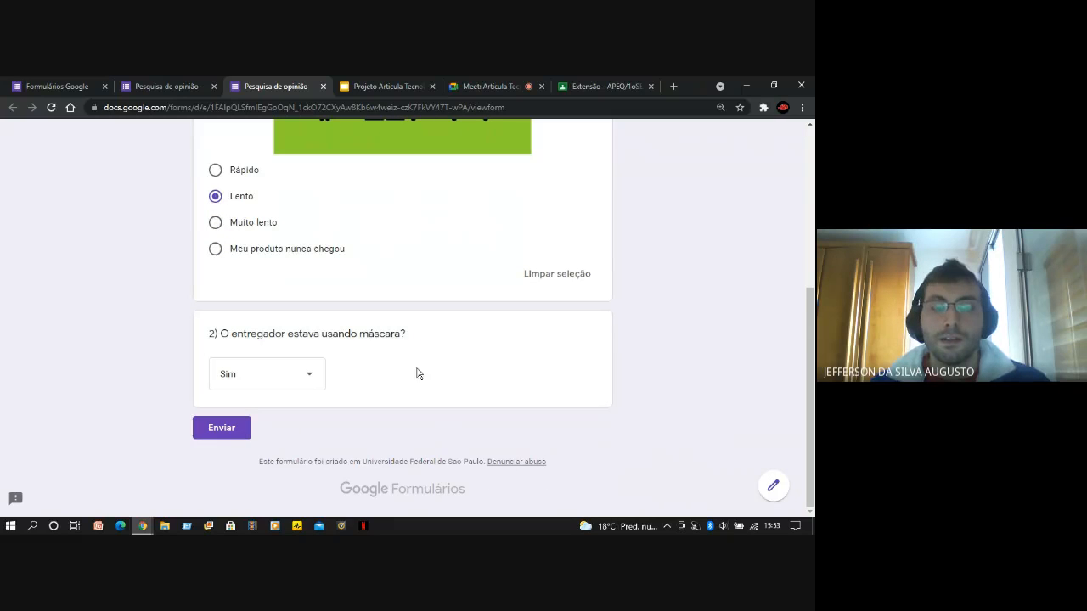
# Look over the previewed questions and answers once more and close the respondent preview, discarding the unsent answers
pyautogui.scroll(3, 492, 398)
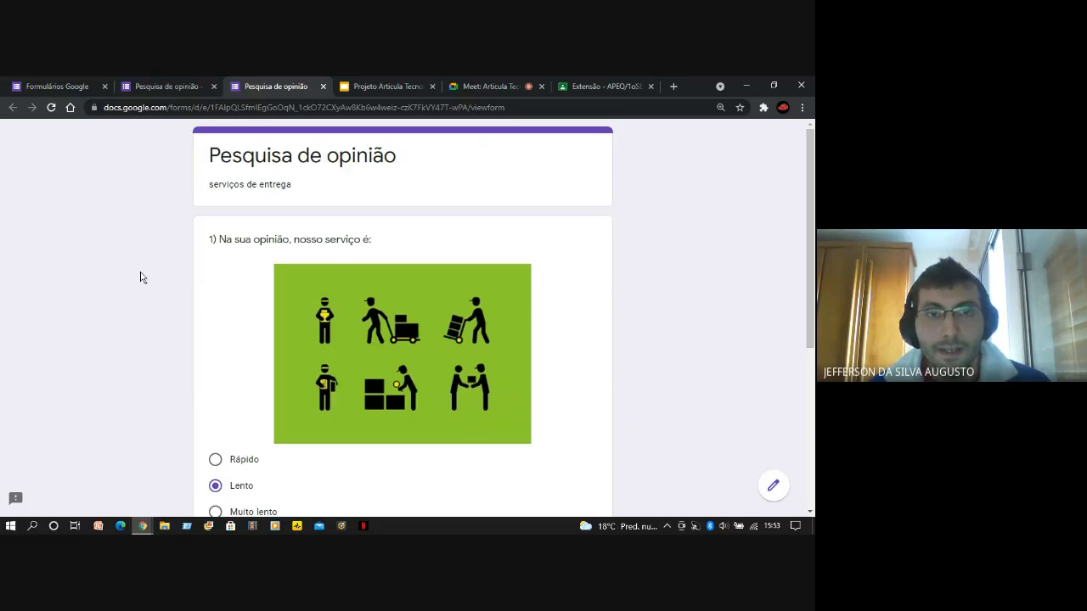
pyautogui.scroll(-3, 500, 306)
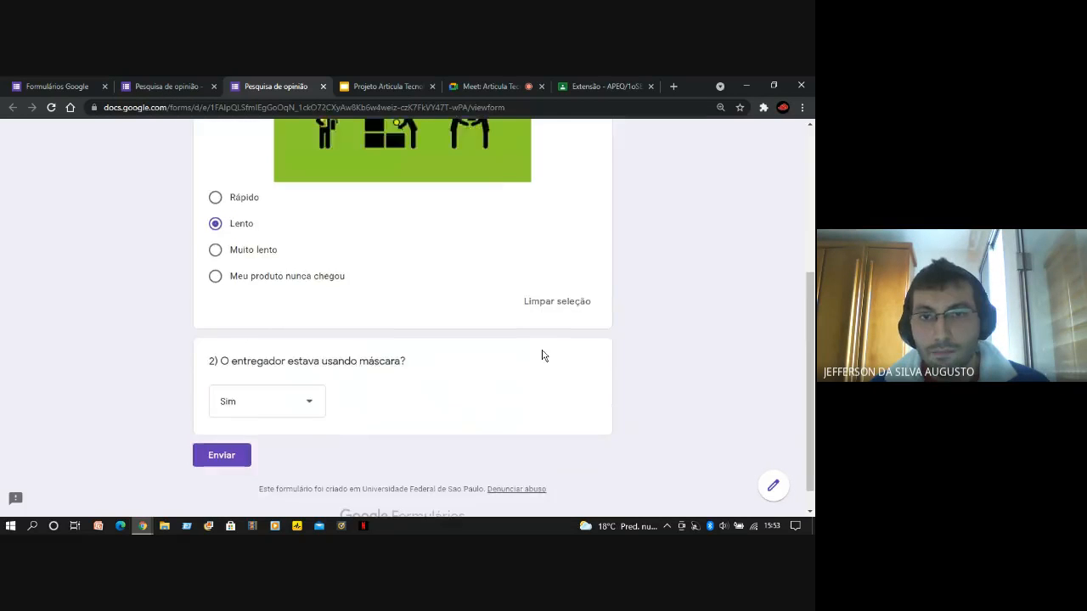
pyautogui.scroll(3, 543, 354)
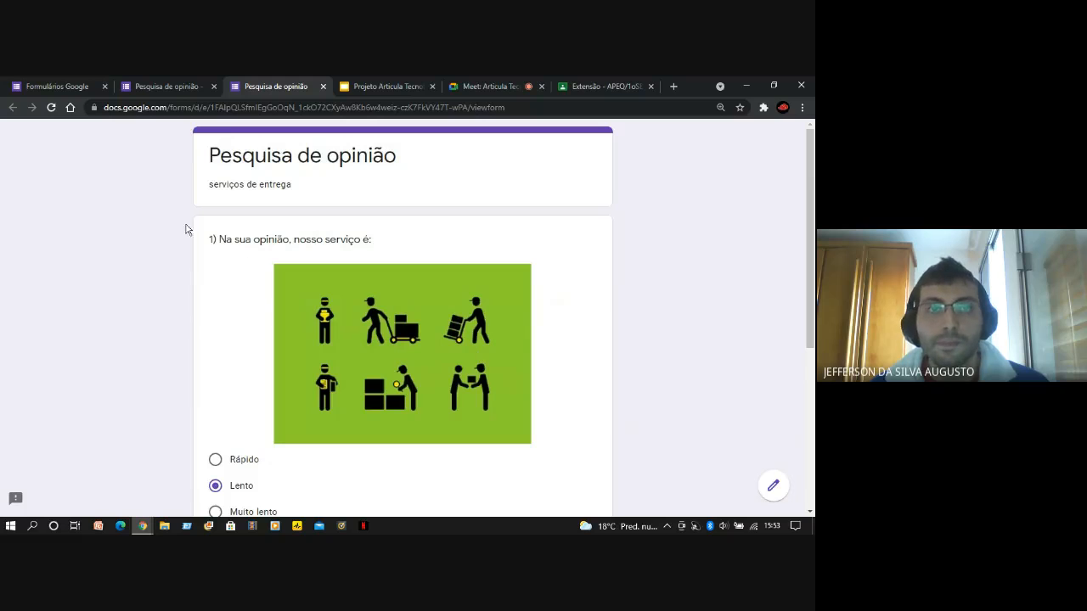
pyautogui.scroll(-3, 430, 266)
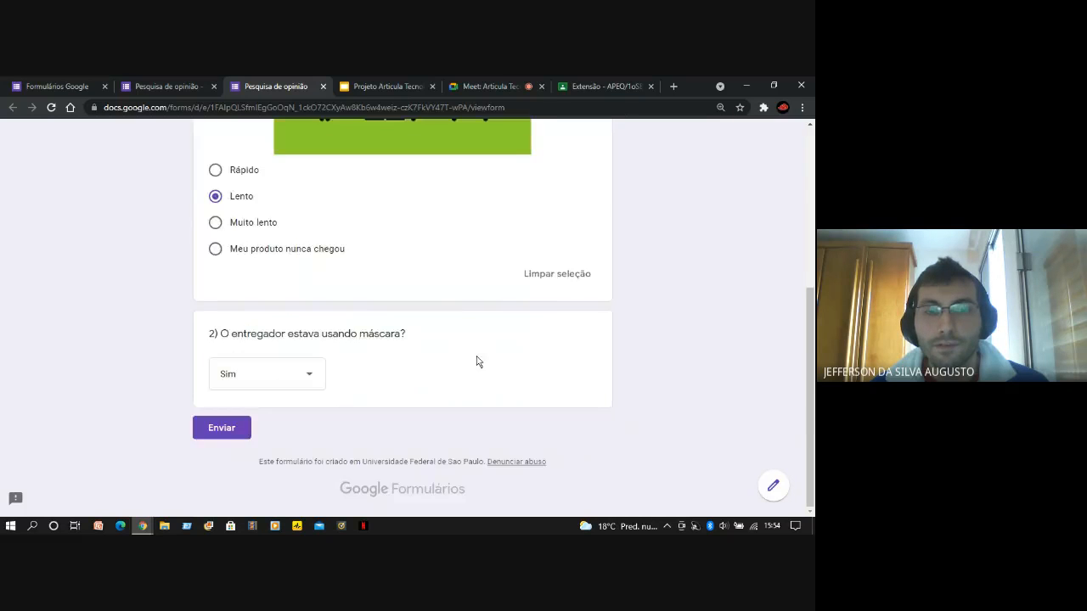
pyautogui.scroll(2, 478, 359)
pyautogui.scroll(2, 485, 396)
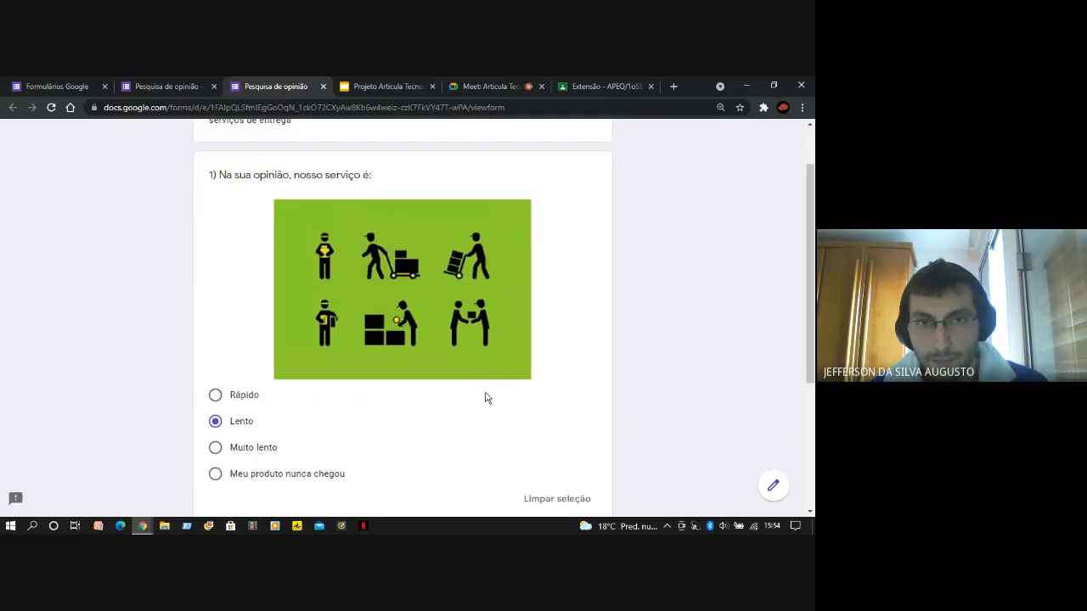
pyautogui.click(323, 87)
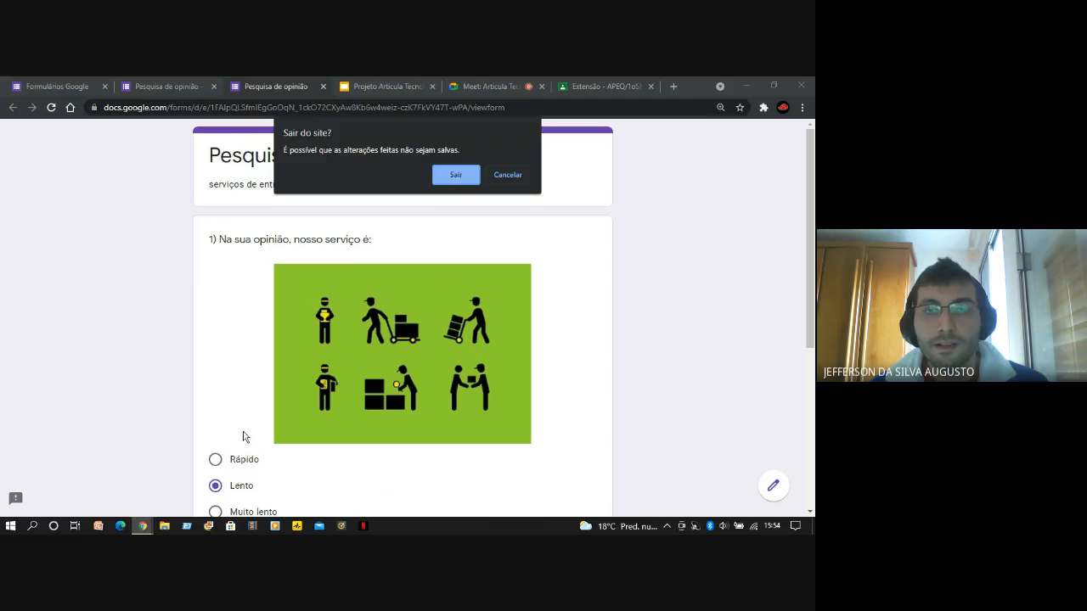
pyautogui.click(456, 176)
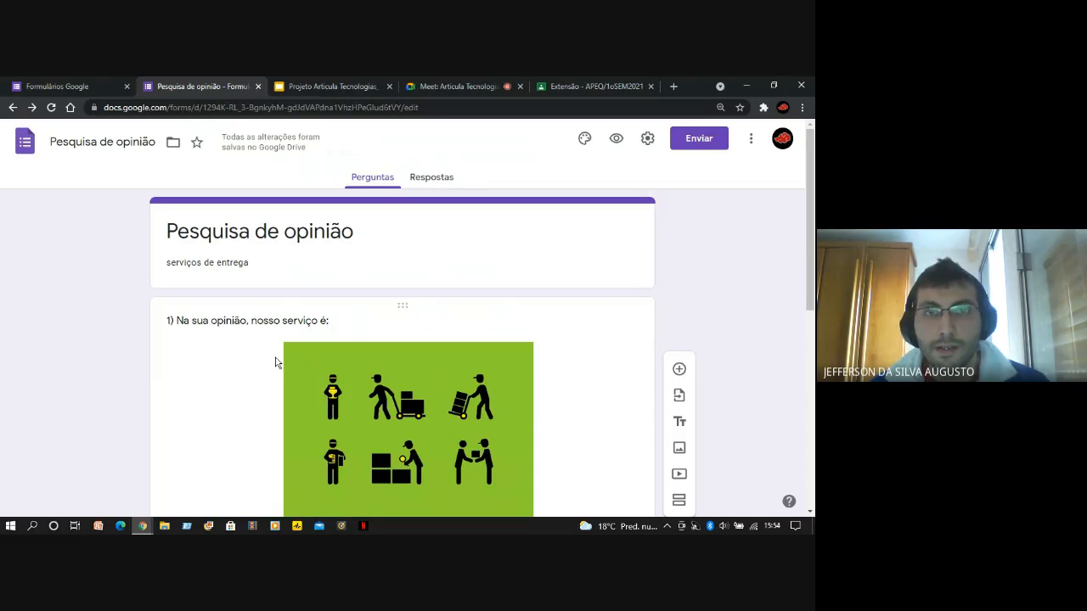
# Review the editable form from its title down to the first question's answer options
pyautogui.scroll(-2, 276, 362)
pyautogui.scroll(-1, 258, 373)
pyautogui.scroll(1, 218, 358)
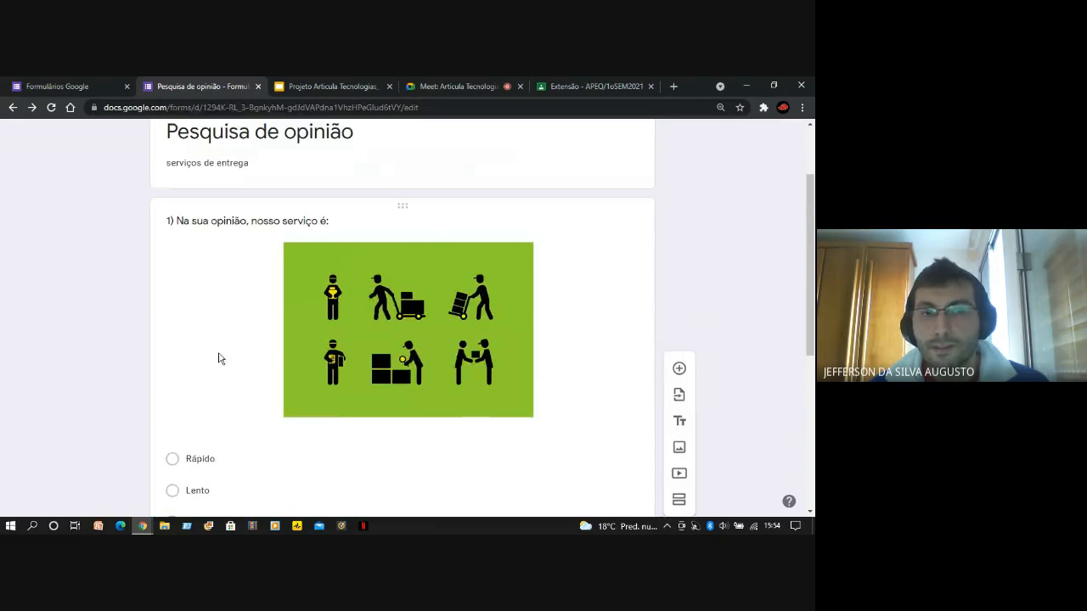
pyautogui.scroll(-1, 156, 352)
pyautogui.scroll(-3, 155, 351)
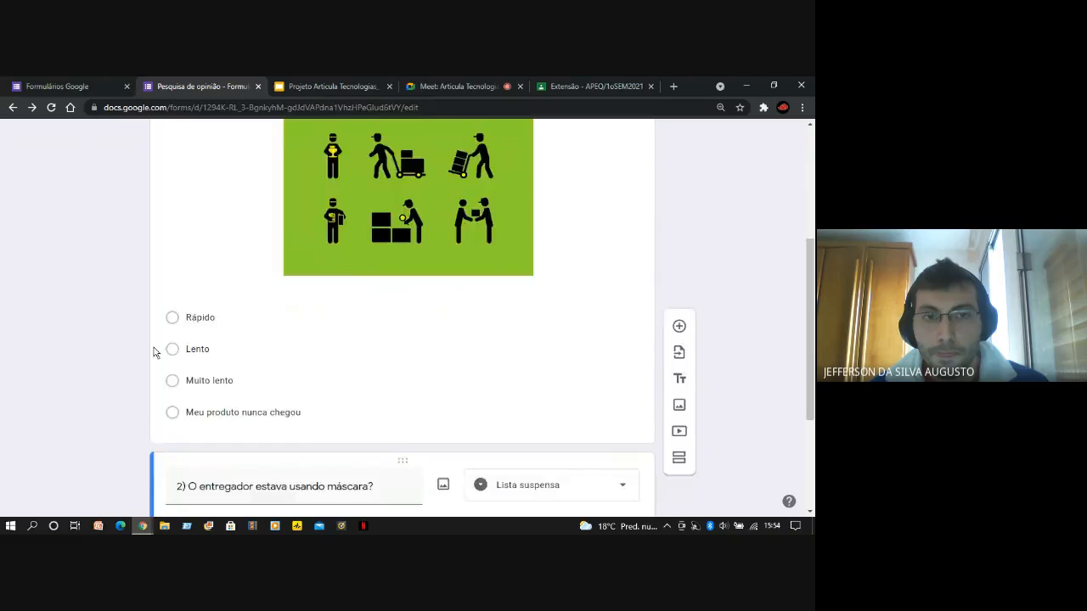
pyautogui.scroll(4, 124, 345)
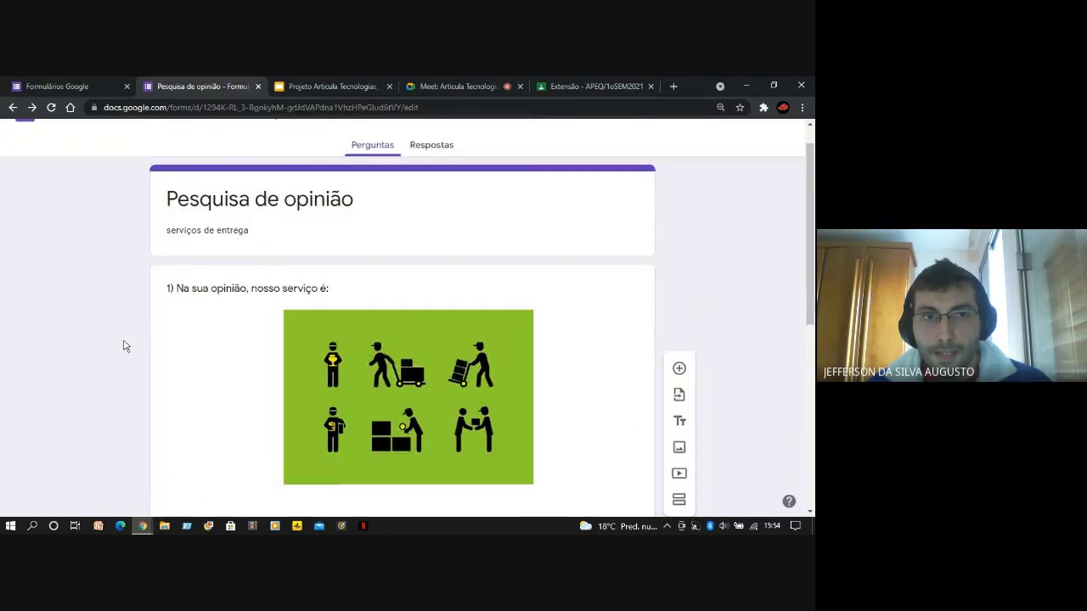
pyautogui.scroll(-2, 124, 346)
pyautogui.scroll(2, 128, 334)
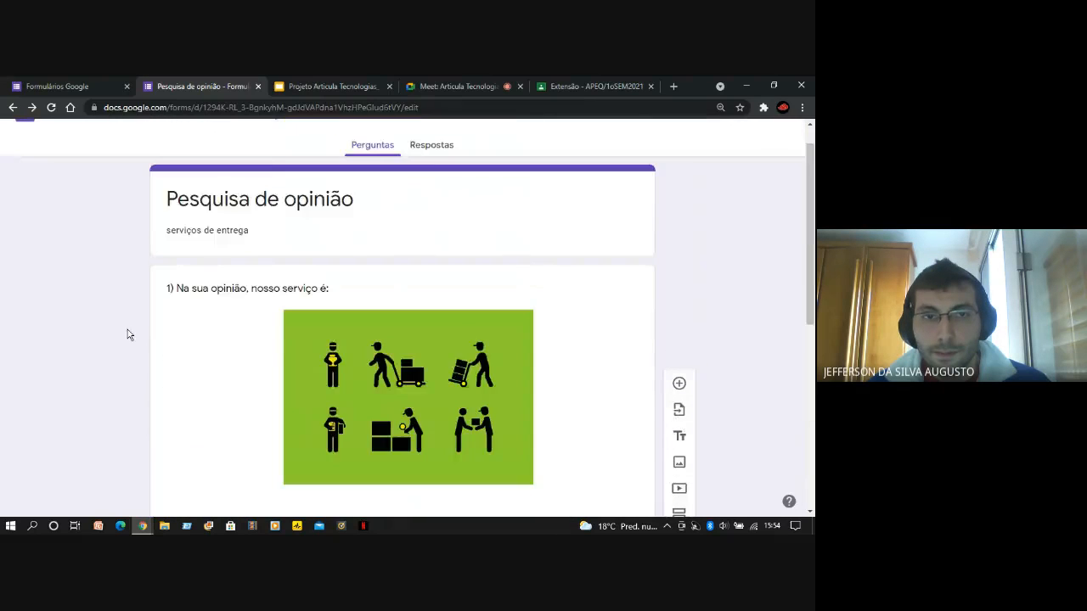
# Make the question "2) O entregador estava usando máscara?" required
pyautogui.scroll(-2, 128, 334)
pyautogui.scroll(-2, 127, 335)
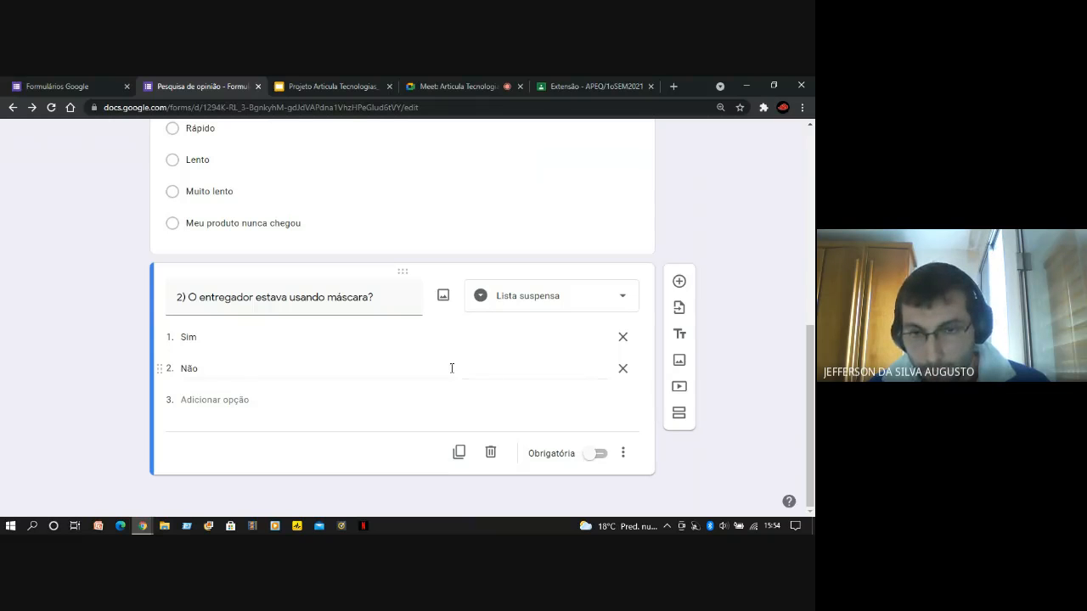
pyautogui.click(594, 458)
pyautogui.click(598, 460)
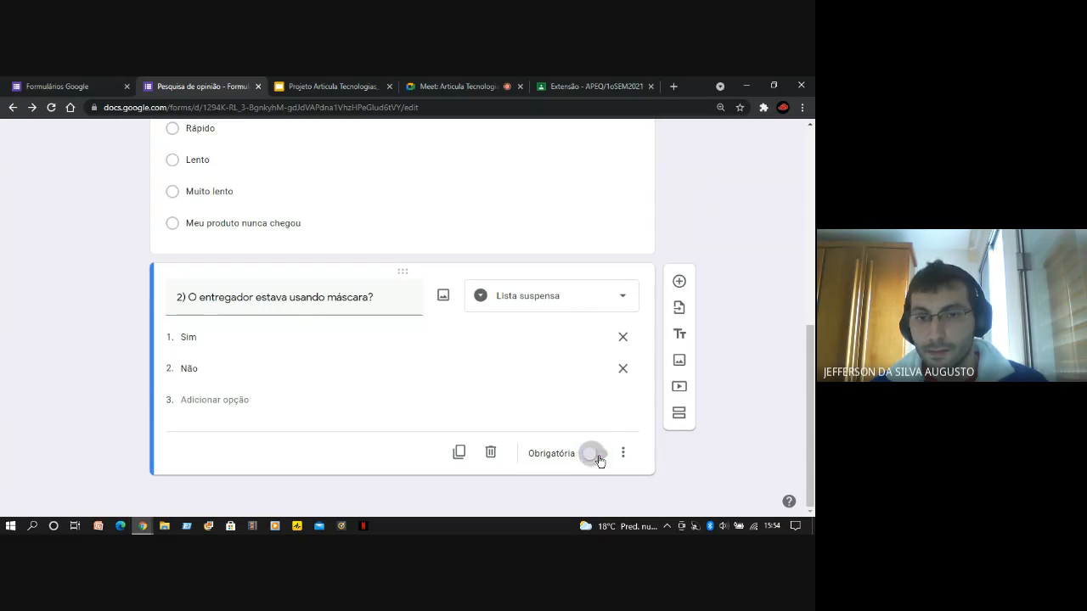
pyautogui.click(593, 458)
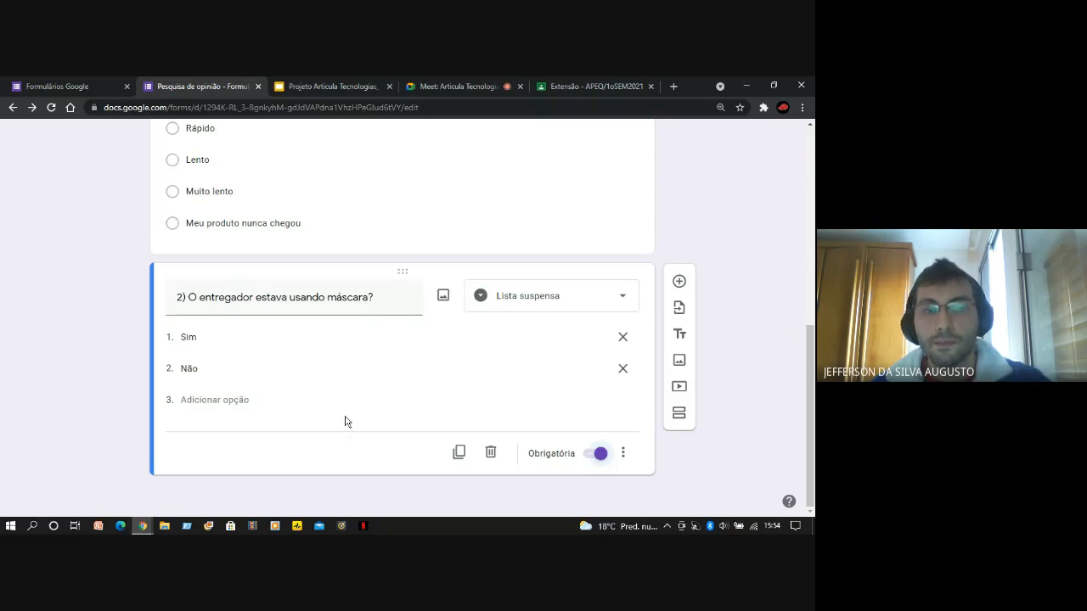
# Make the question "1) Na sua opinião, nosso serviço é:" required
pyautogui.scroll(1, 419, 439)
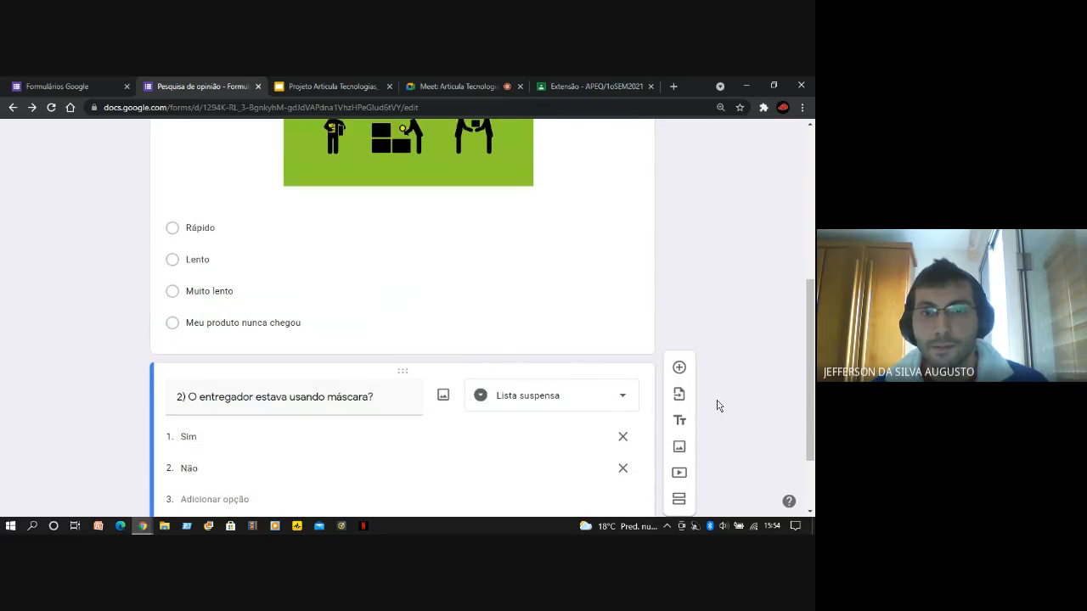
pyautogui.scroll(2, 665, 317)
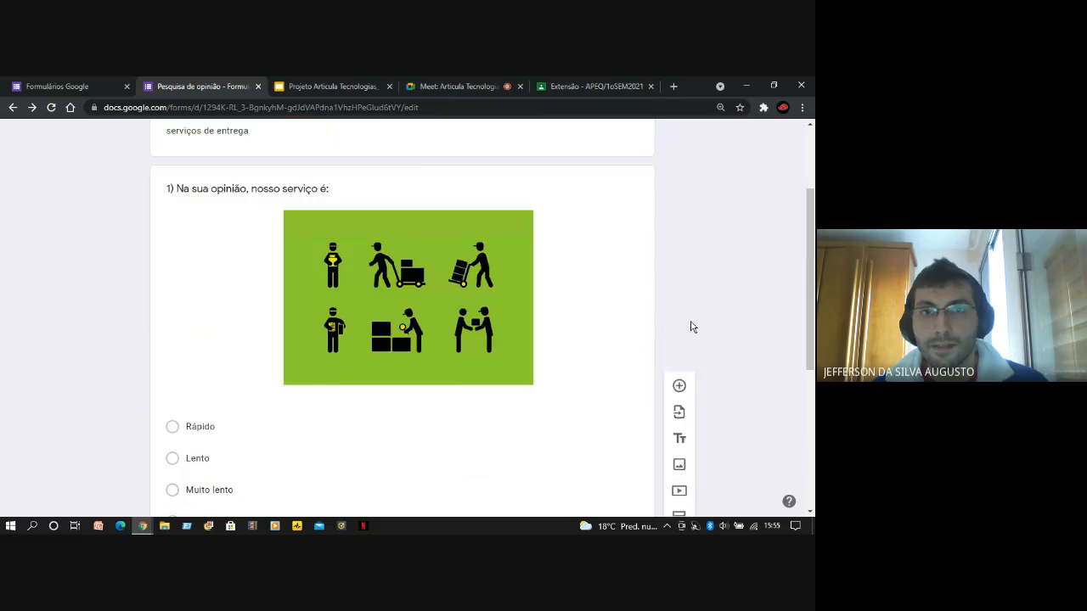
pyautogui.click(210, 306)
pyautogui.scroll(-3, 190, 315)
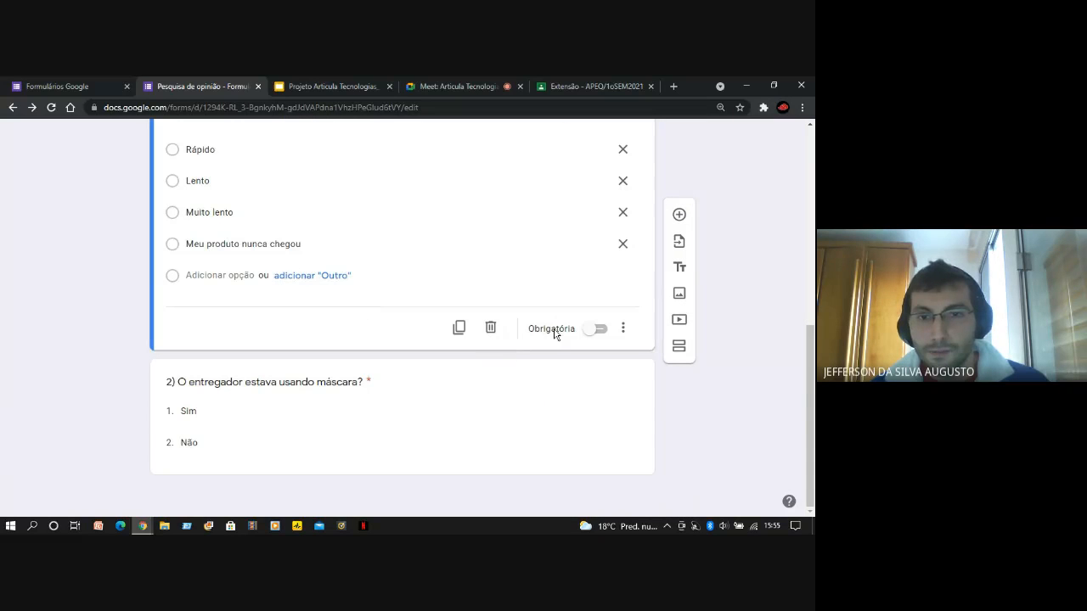
pyautogui.click(591, 332)
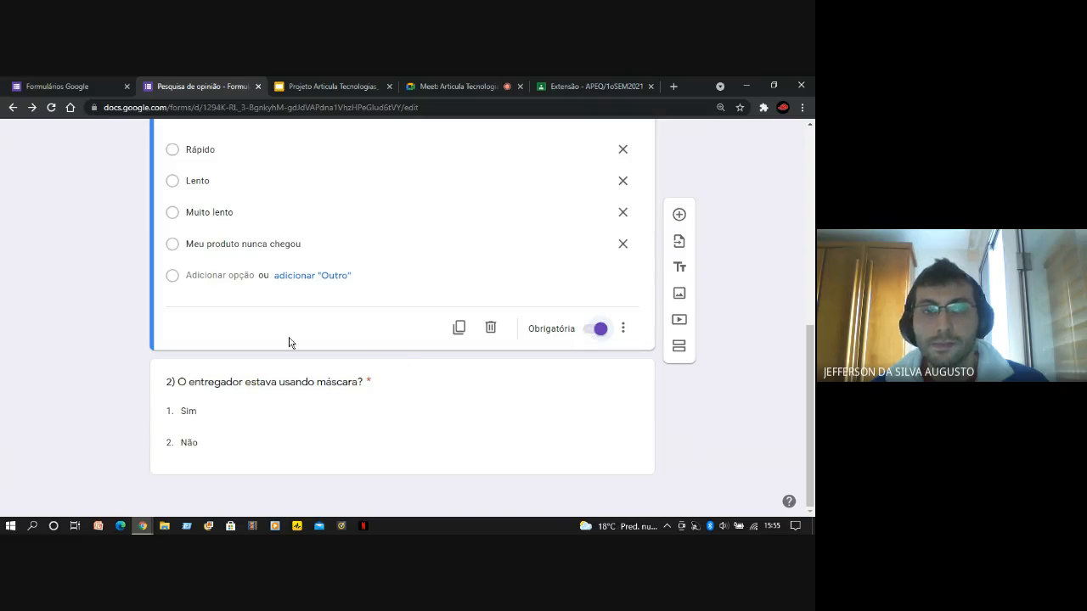
# Review the whole form from title to second question, examining the required marking of both questions
pyautogui.scroll(1, 81, 388)
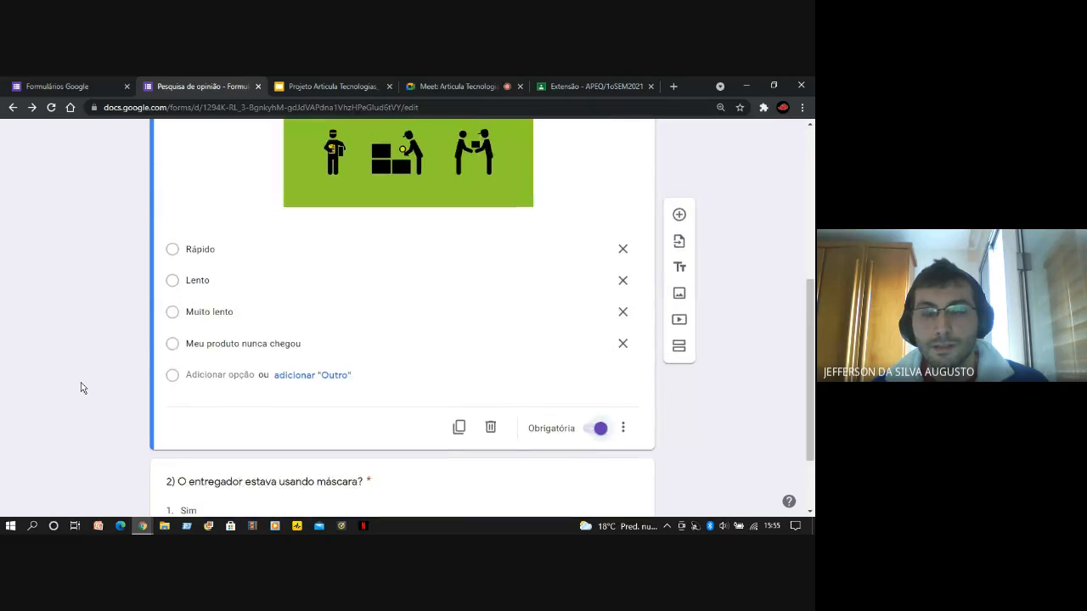
pyautogui.scroll(-1, 81, 388)
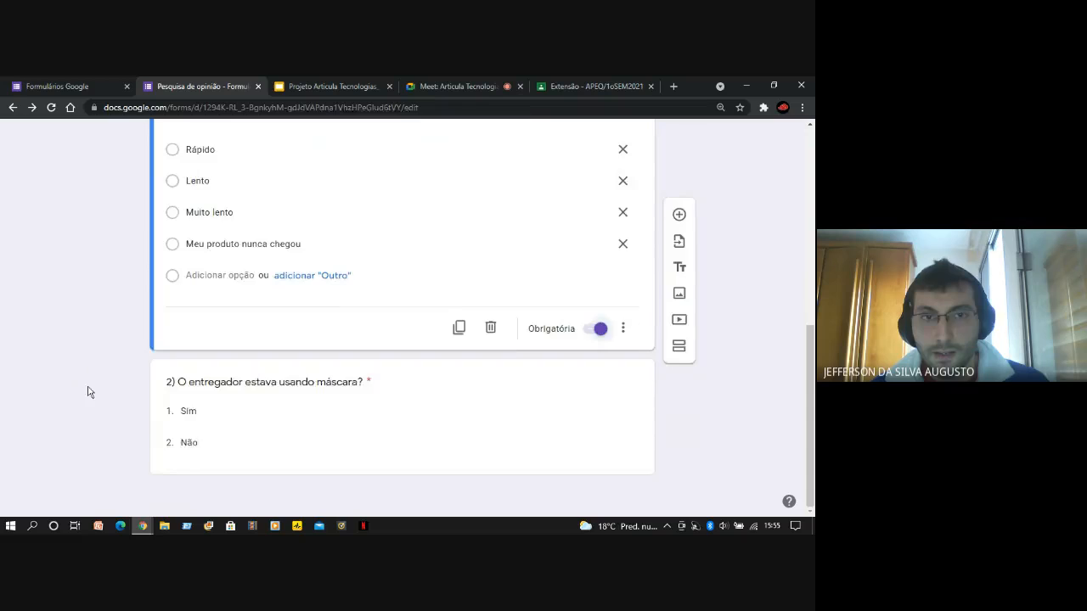
pyautogui.scroll(5, 90, 391)
pyautogui.scroll(1, 93, 394)
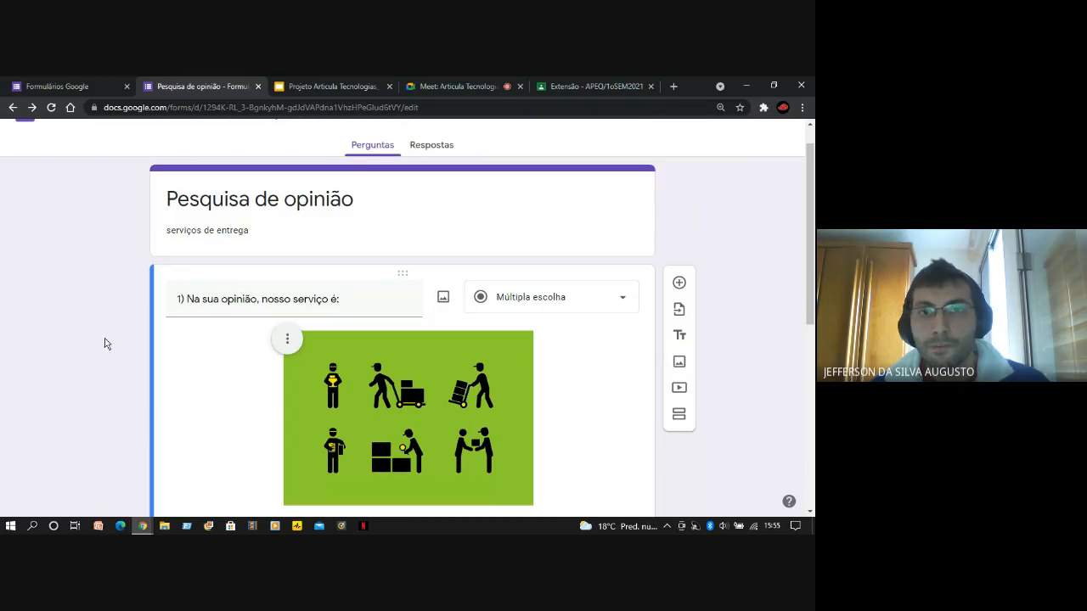
pyautogui.scroll(1, 747, 189)
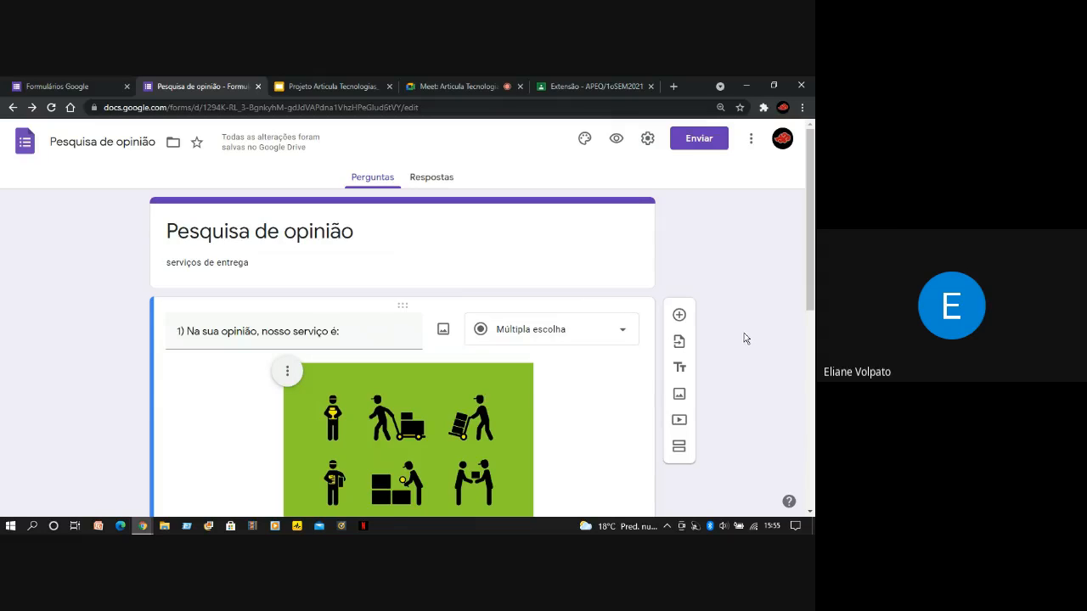
pyautogui.scroll(-3, 733, 345)
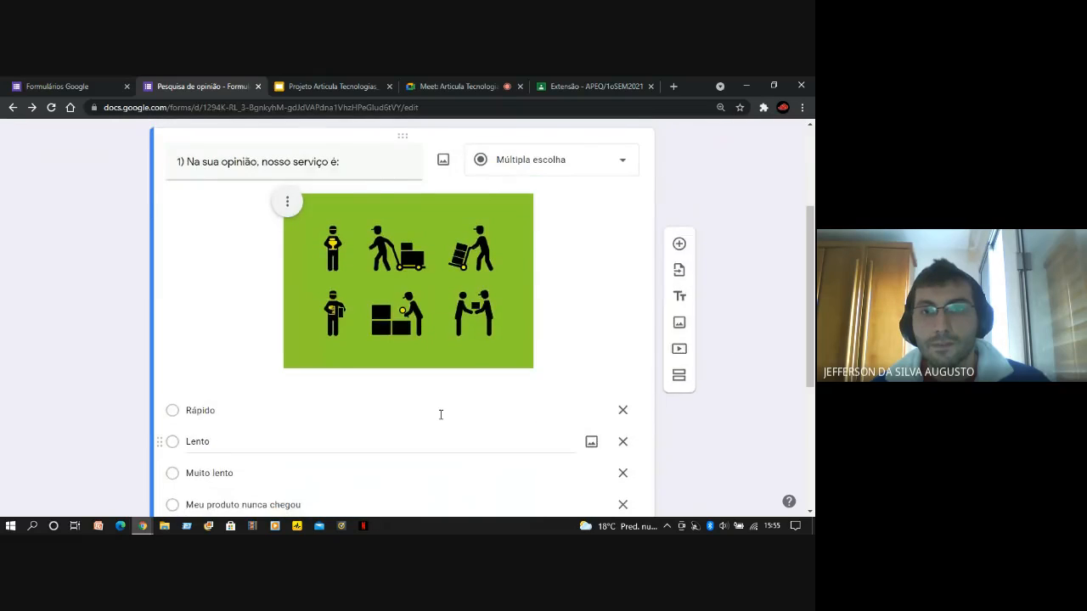
pyautogui.scroll(3, 510, 395)
pyautogui.scroll(-4, 510, 408)
pyautogui.scroll(2, 98, 287)
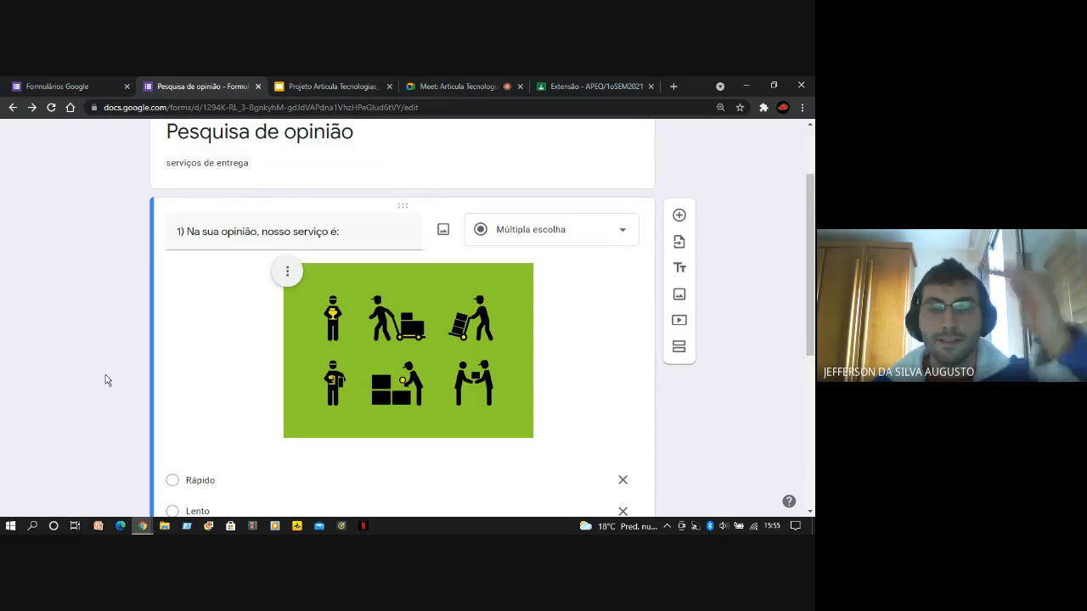
pyautogui.scroll(2, 131, 418)
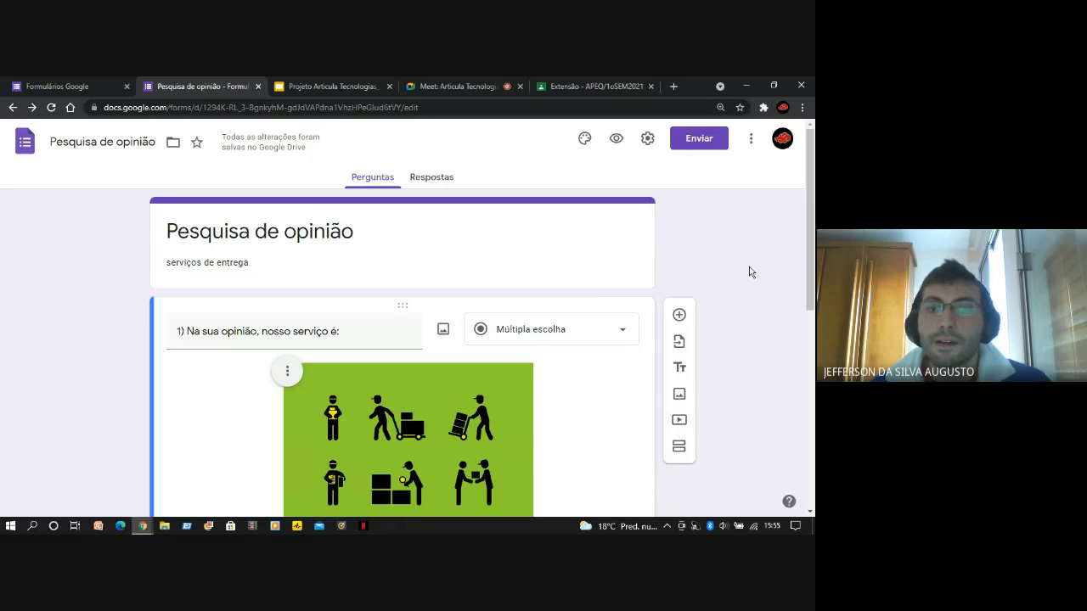
pyautogui.scroll(-4, 750, 272)
pyautogui.scroll(4, 750, 272)
pyautogui.scroll(-2, 750, 272)
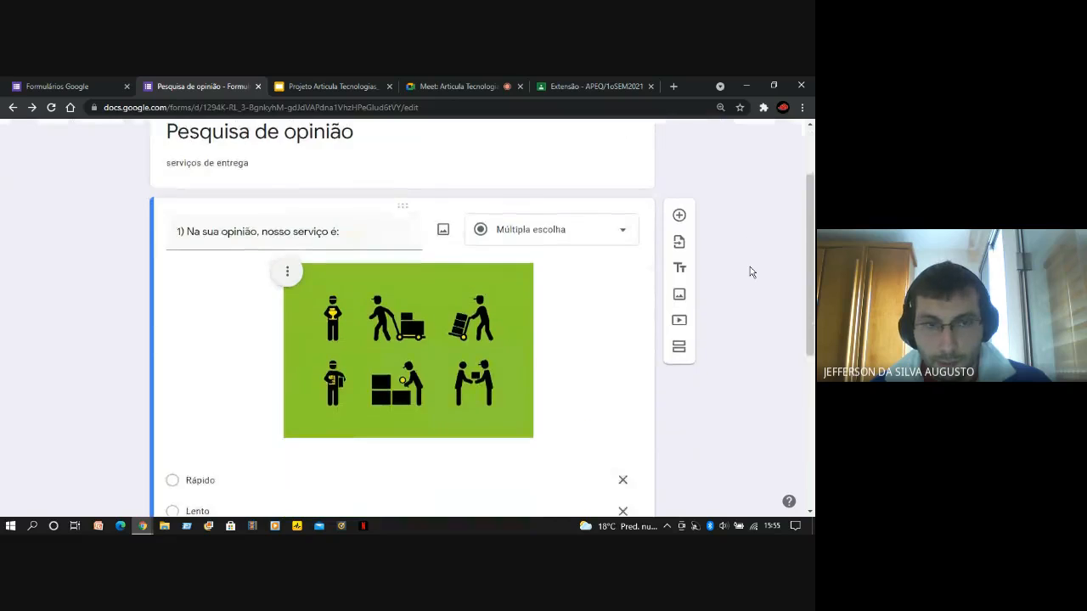
pyautogui.scroll(2, 750, 272)
pyautogui.scroll(-5, 750, 272)
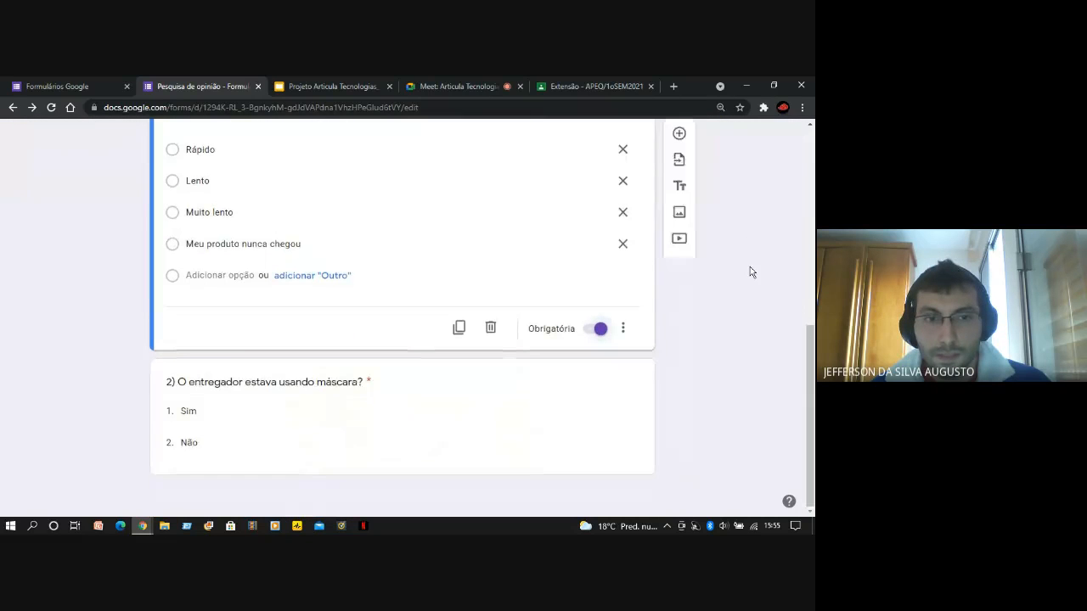
pyautogui.scroll(1, 752, 365)
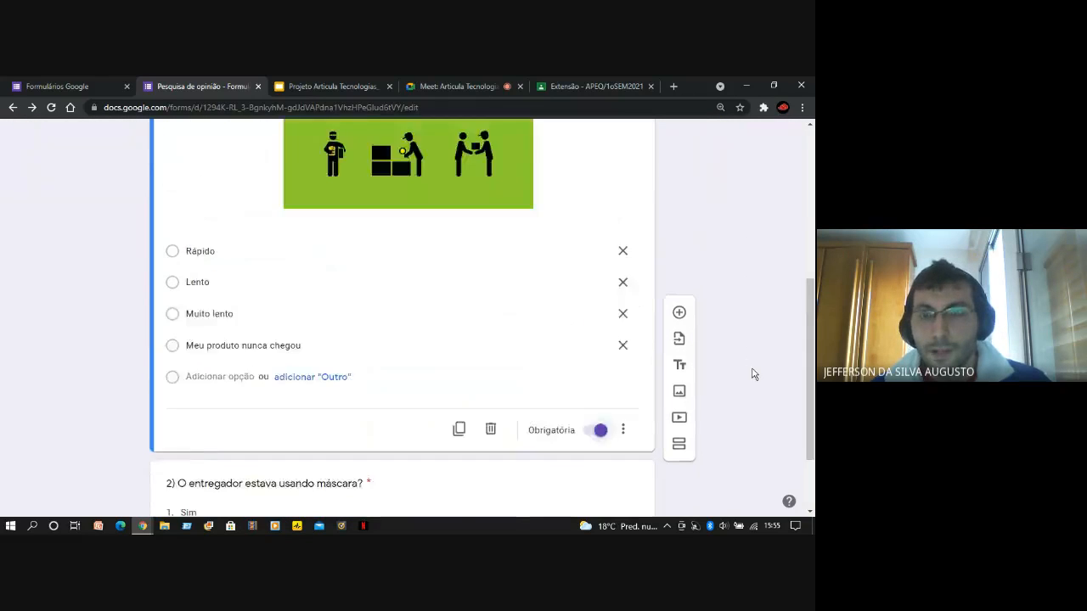
pyautogui.scroll(2, 753, 374)
pyautogui.scroll(1, 753, 374)
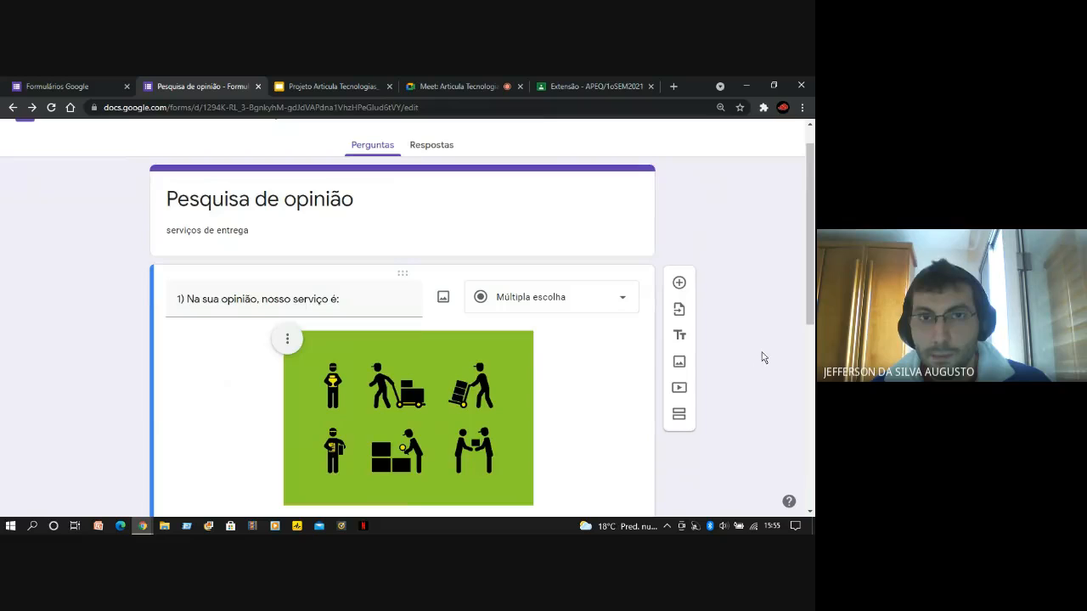
# Open the form's settings and look through the Apresentação and Testes options, ending on the Geral options
pyautogui.scroll(1, 764, 353)
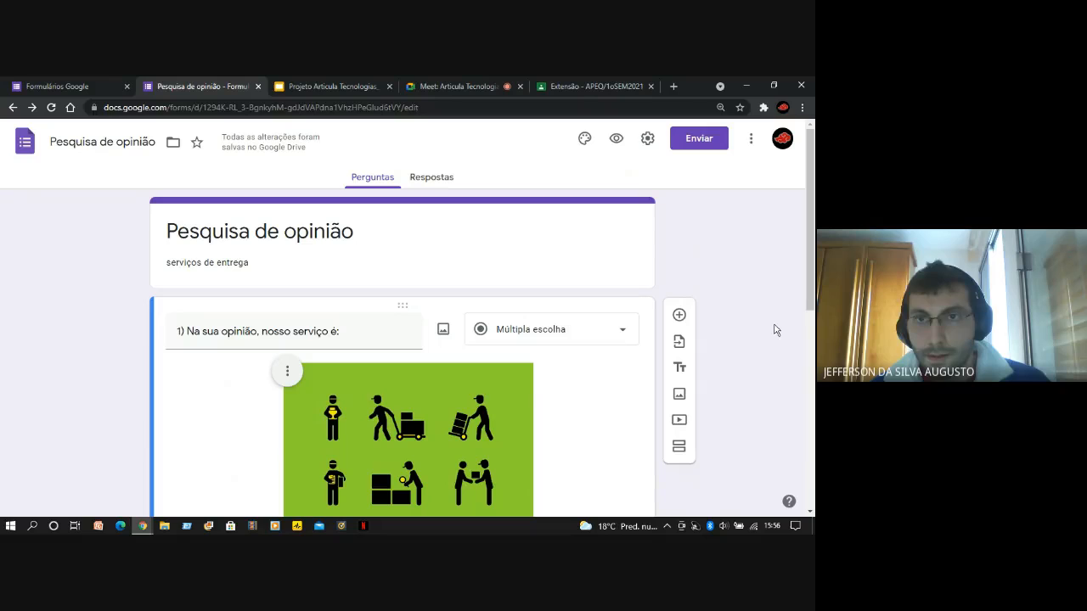
pyautogui.click(648, 140)
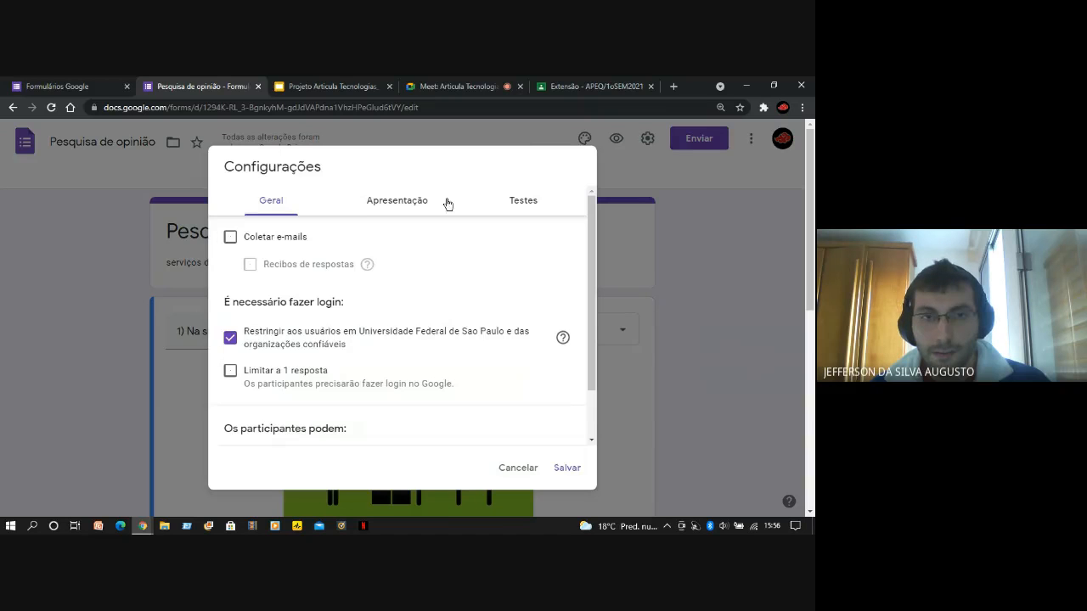
pyautogui.click(384, 204)
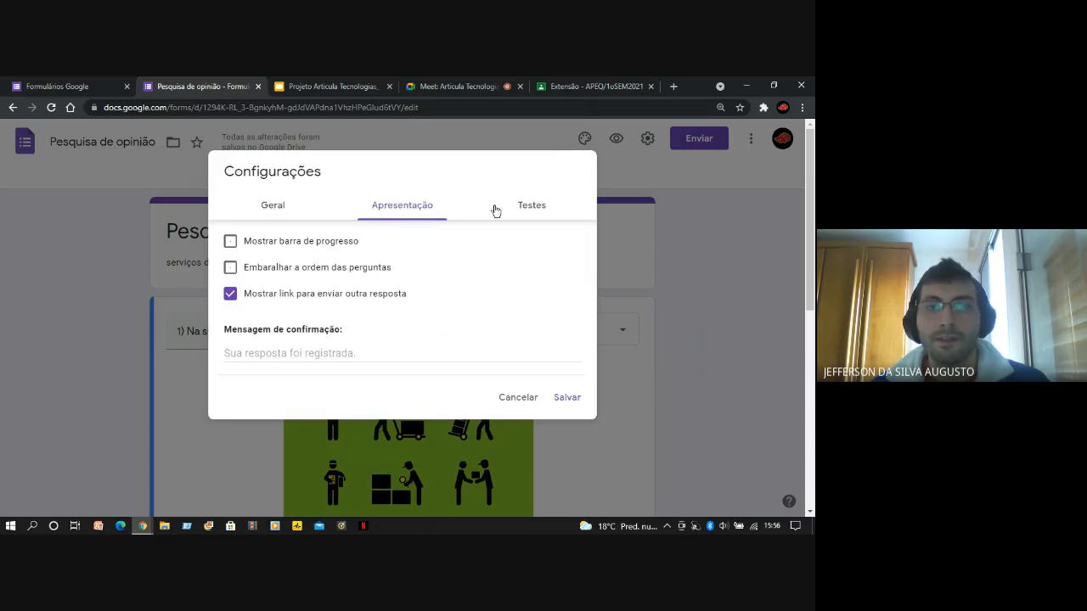
pyautogui.click(532, 206)
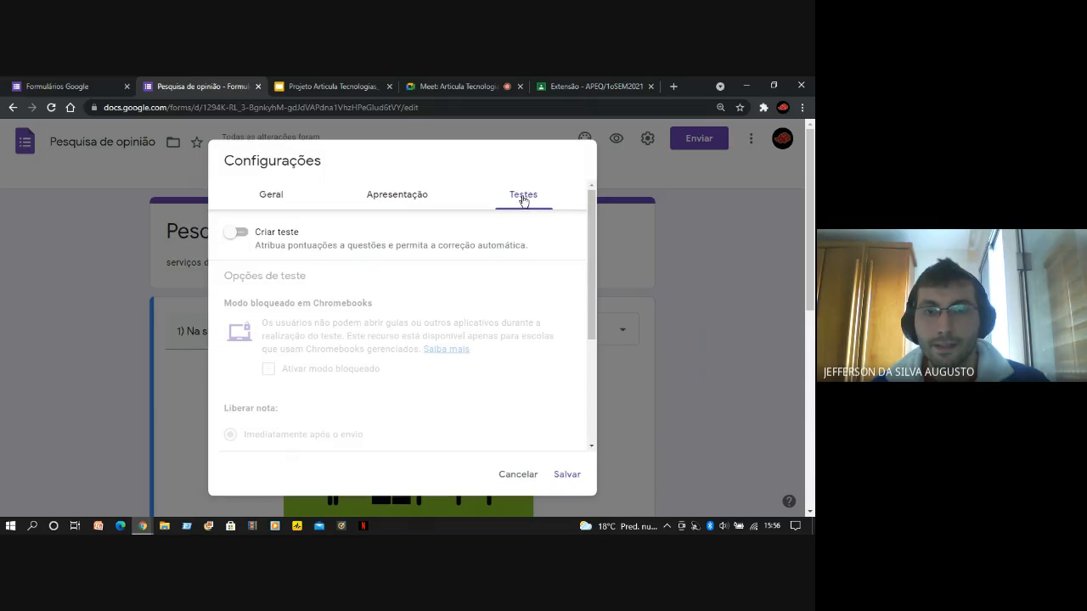
pyautogui.click(402, 198)
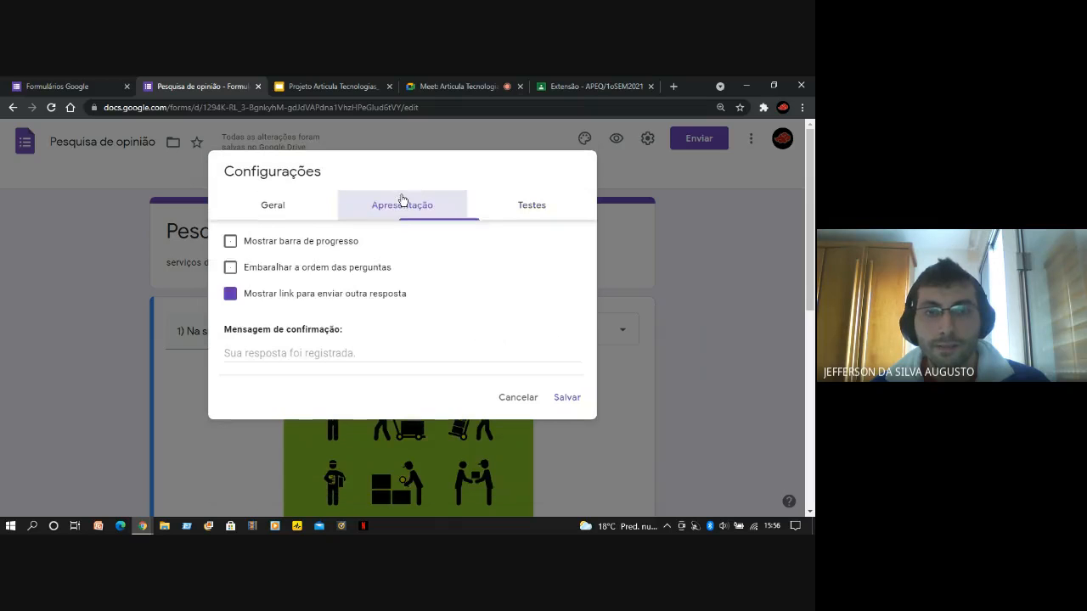
pyautogui.click(282, 209)
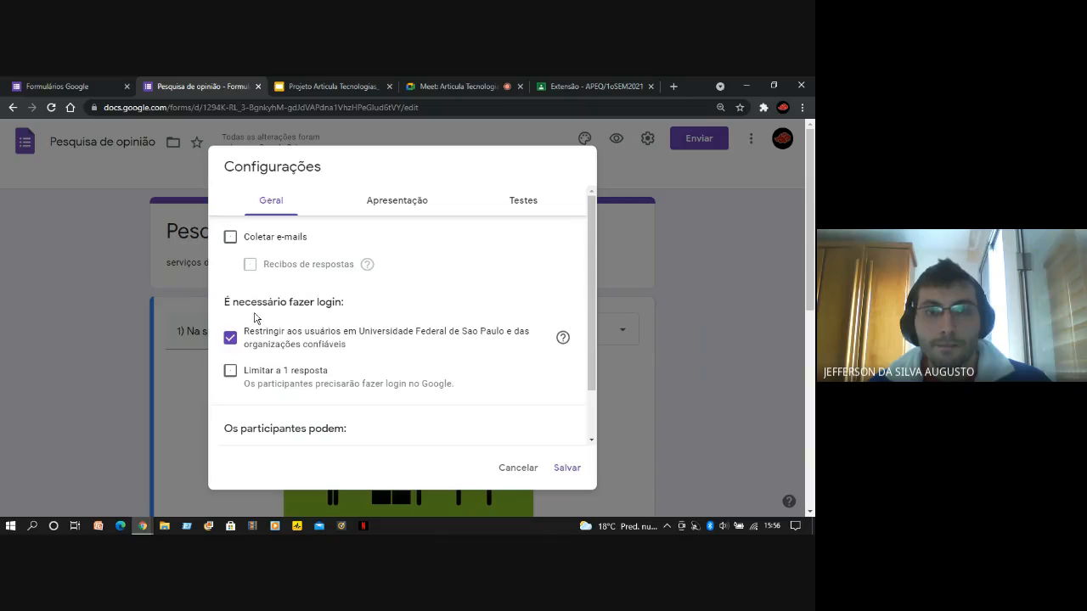
# Turn on Coletar e-mails in the general form settings and view the explanation of Recibos de respostas
pyautogui.scroll(-2, 262, 343)
pyautogui.scroll(2, 292, 365)
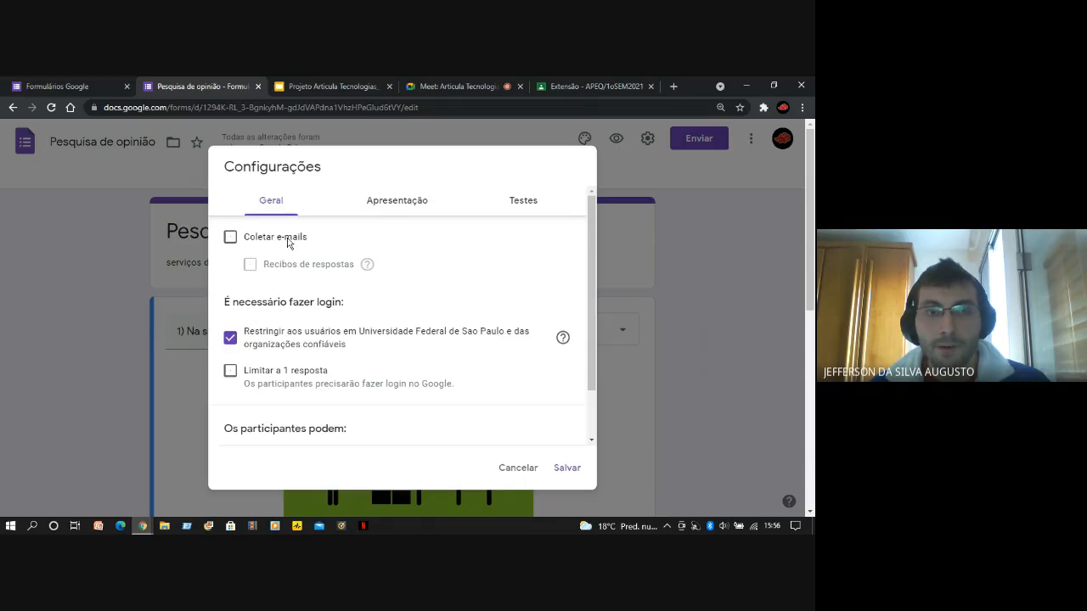
pyautogui.click(231, 238)
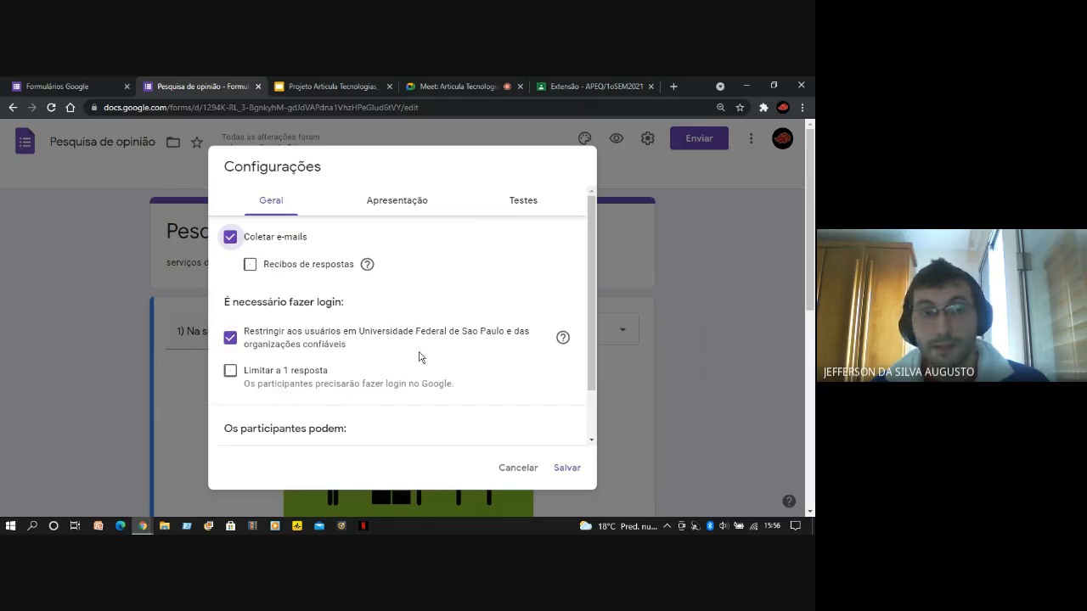
pyautogui.moveTo(389, 281)
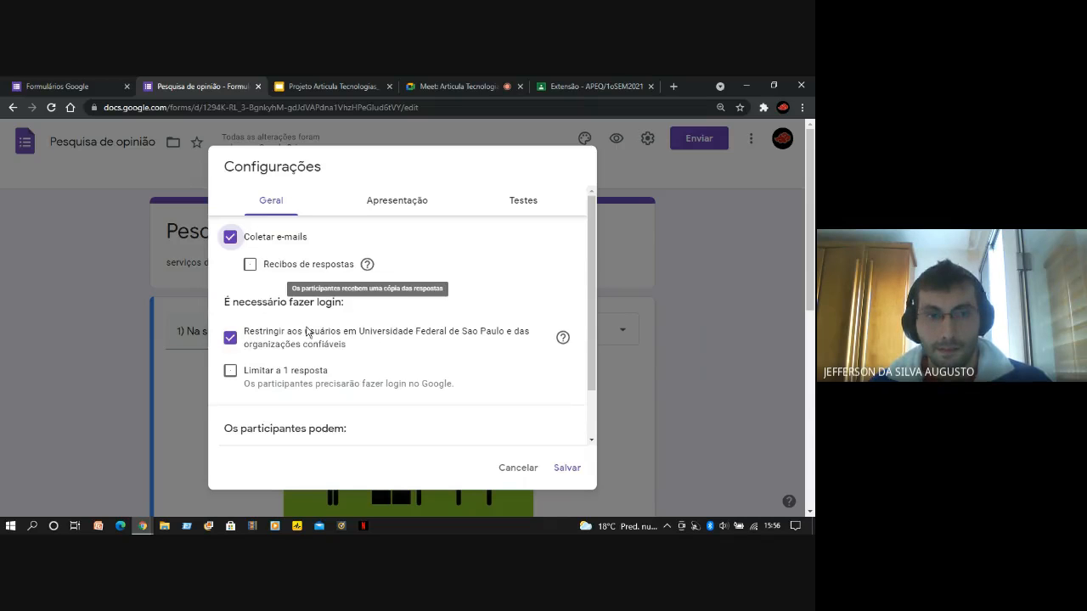
# Remove the restriction to Universidade Federal de Sao Paulo users and limit the form to 1 response per participant
pyautogui.scroll(-1, 308, 331)
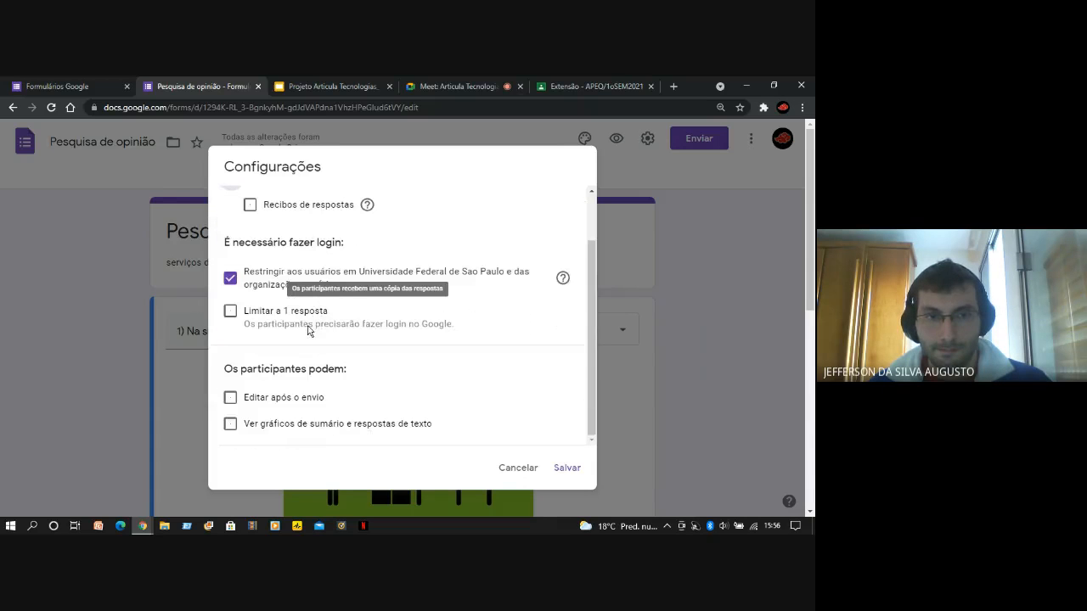
pyautogui.click(229, 280)
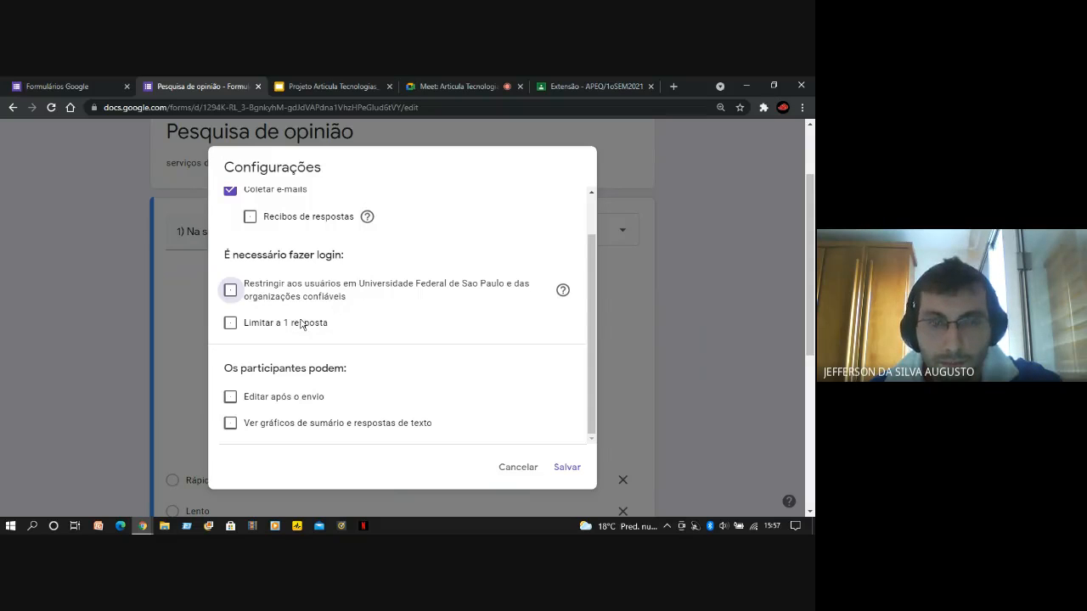
pyautogui.click(230, 324)
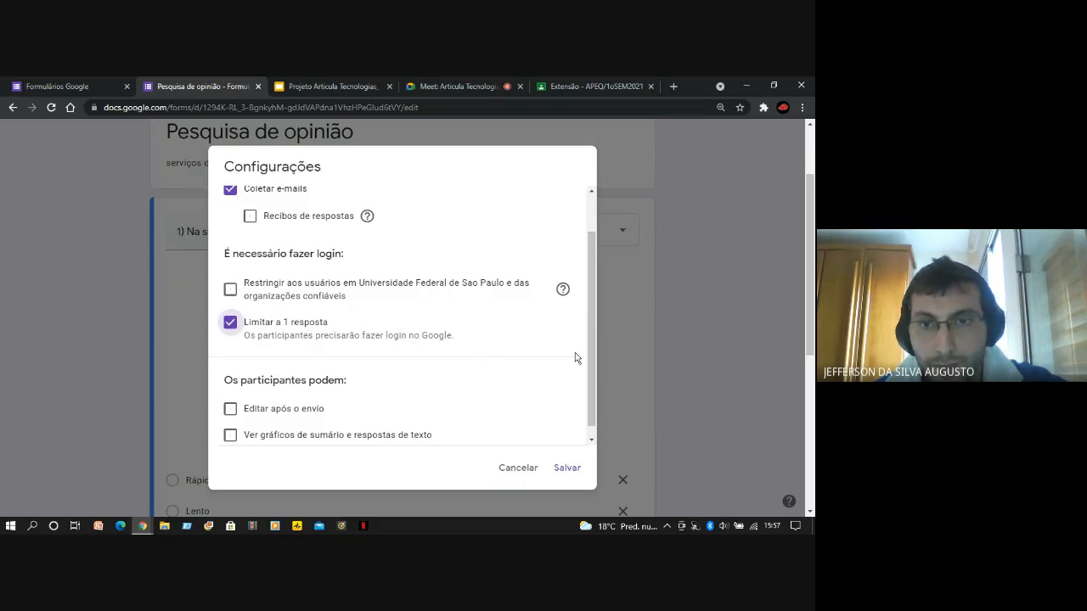
# Review all the general settings, from e-mail collection and login requirements to what participants can do after submitting
pyautogui.scroll(-1, 590, 348)
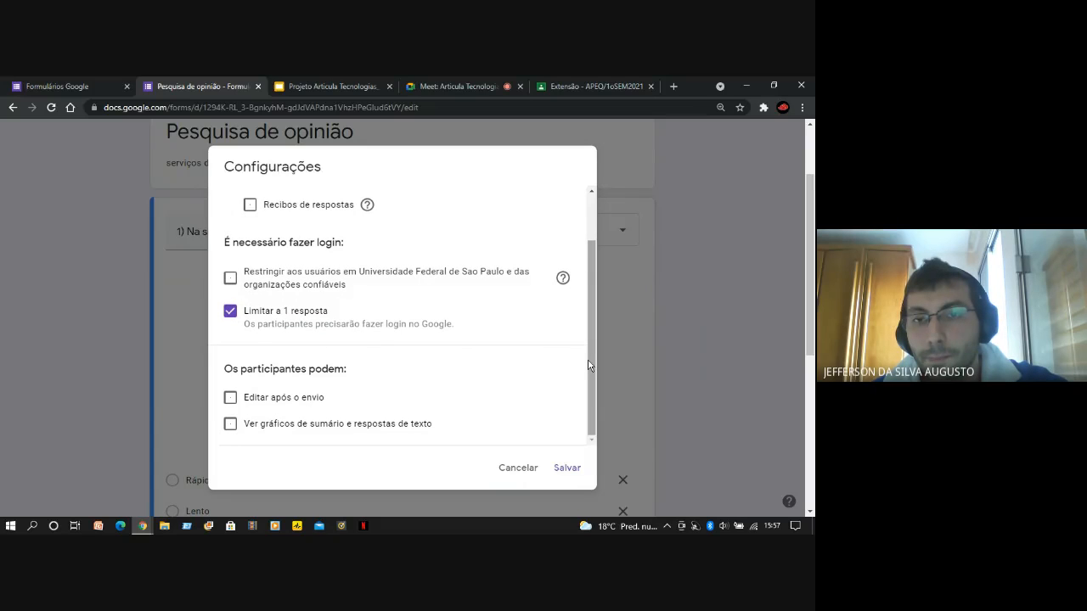
pyautogui.scroll(1, 591, 365)
pyautogui.scroll(-1, 592, 366)
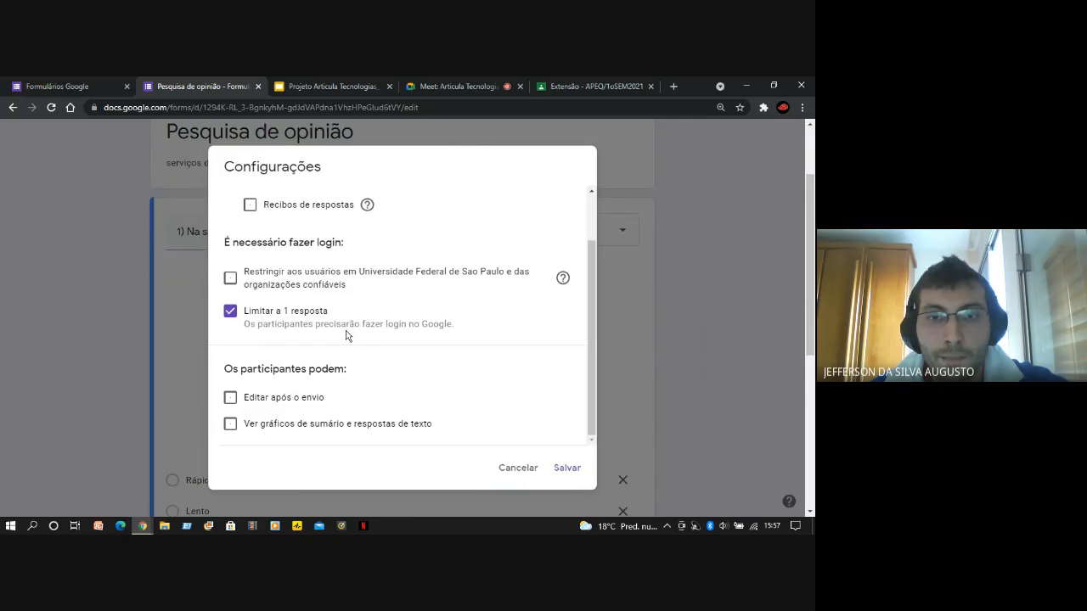
pyautogui.scroll(-2, 344, 332)
pyautogui.scroll(1, 347, 335)
pyautogui.scroll(-1, 349, 336)
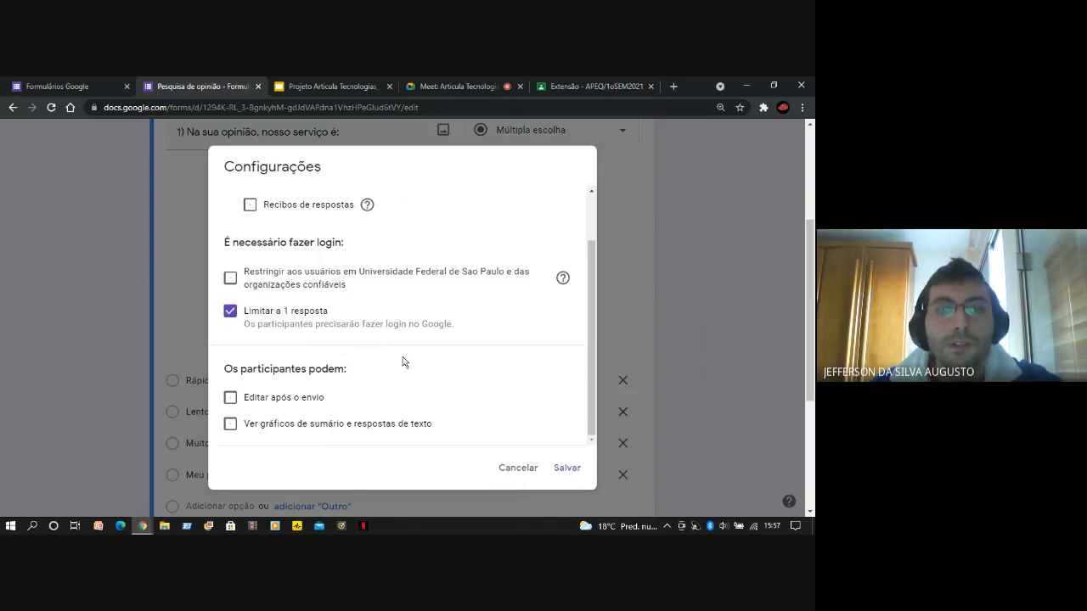
pyautogui.scroll(-1, 403, 363)
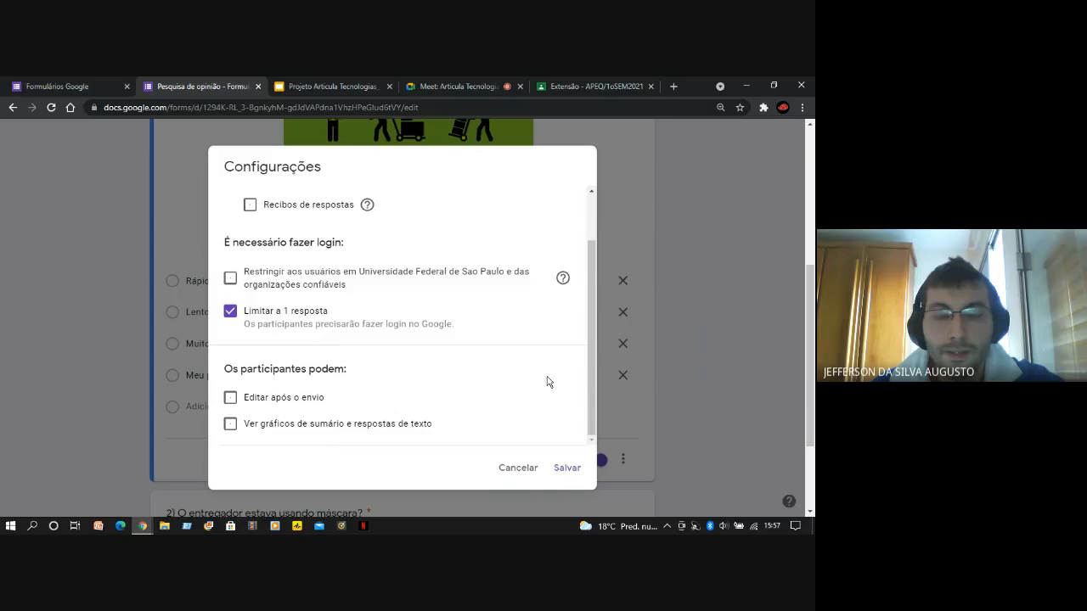
pyautogui.scroll(2, 537, 400)
pyautogui.scroll(-2, 539, 405)
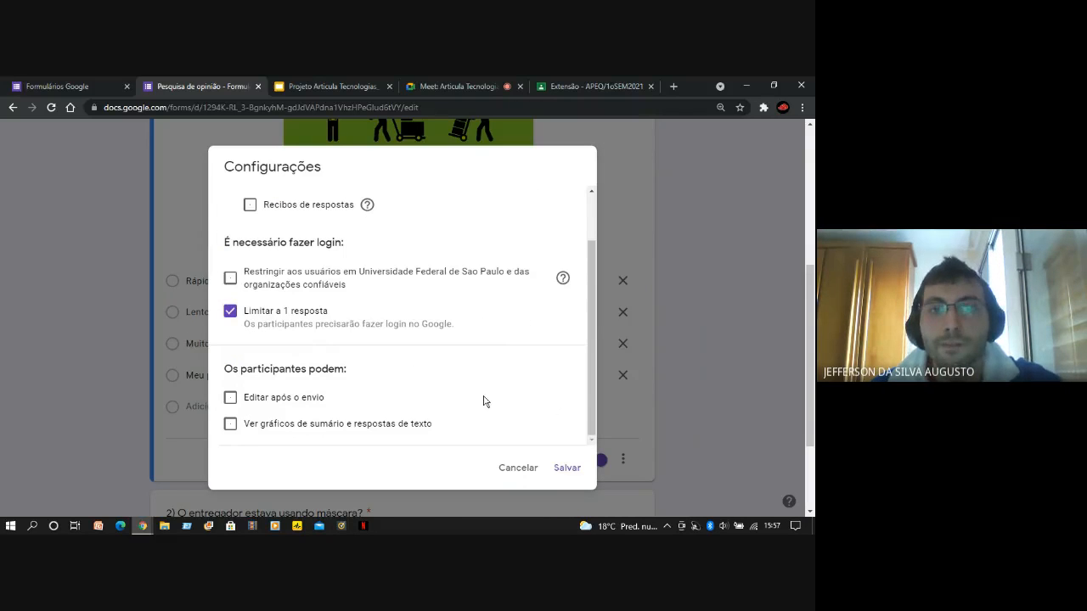
pyautogui.scroll(1, 484, 400)
pyautogui.scroll(5, 481, 392)
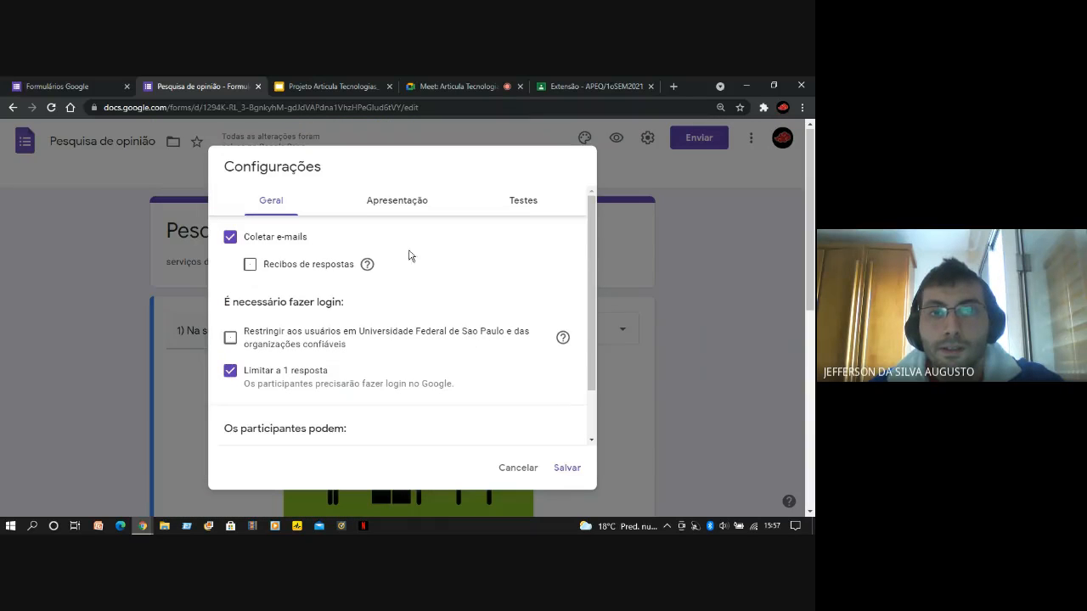
# In the presentation settings, turn Embaralhar a ordem das perguntas on and back off, and save the form settings
pyautogui.click(399, 208)
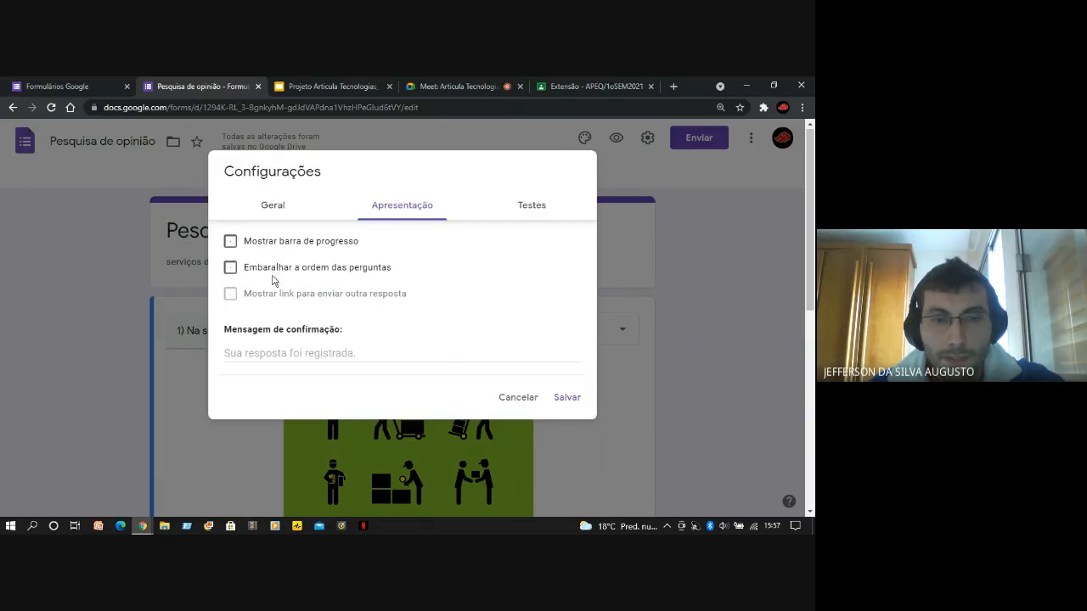
pyautogui.click(232, 270)
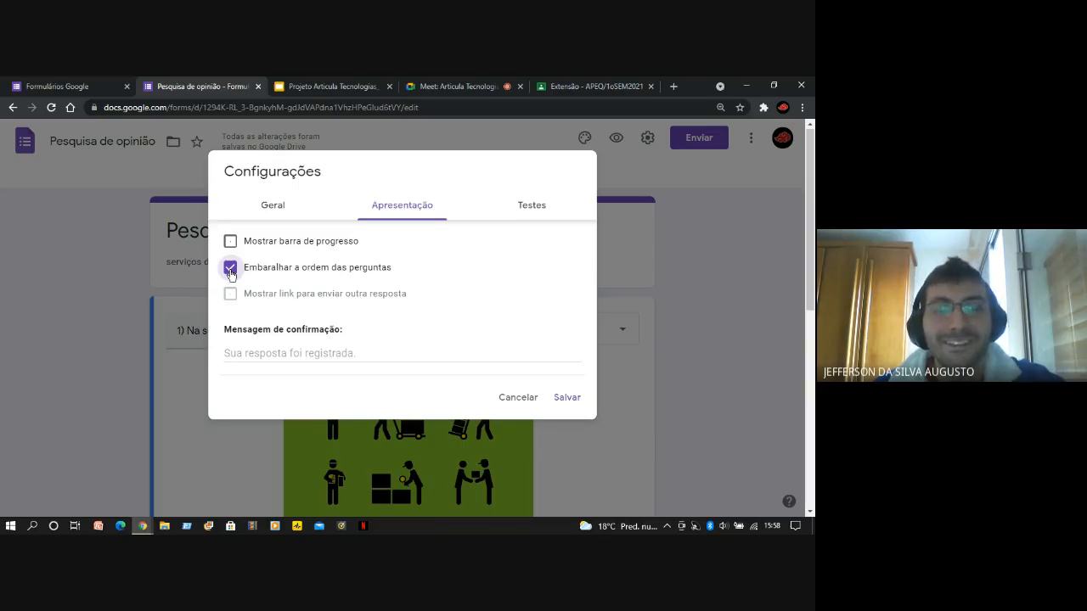
pyautogui.click(230, 269)
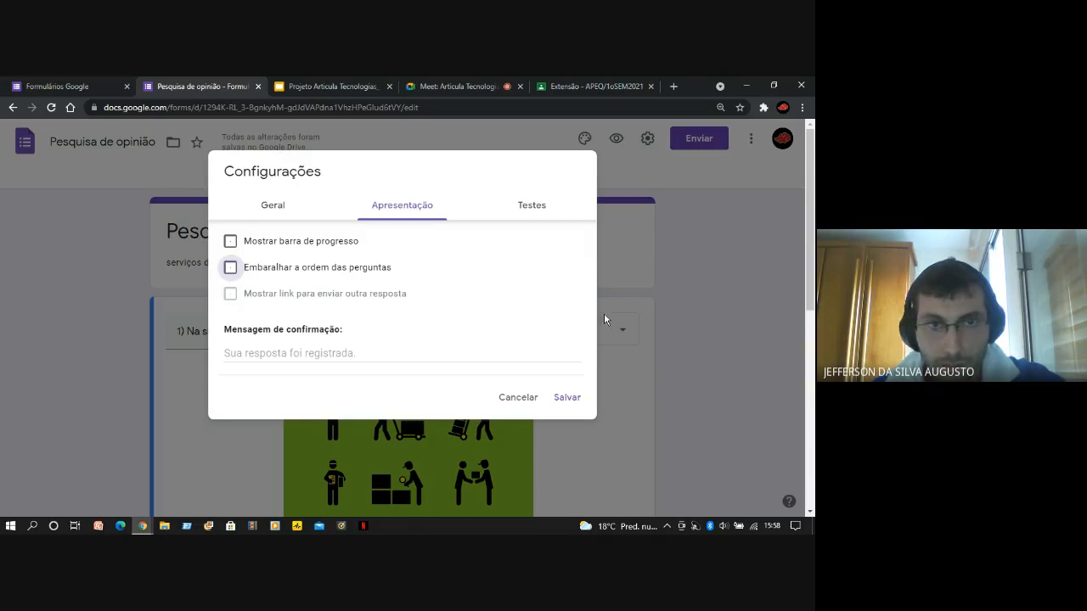
pyautogui.click(568, 400)
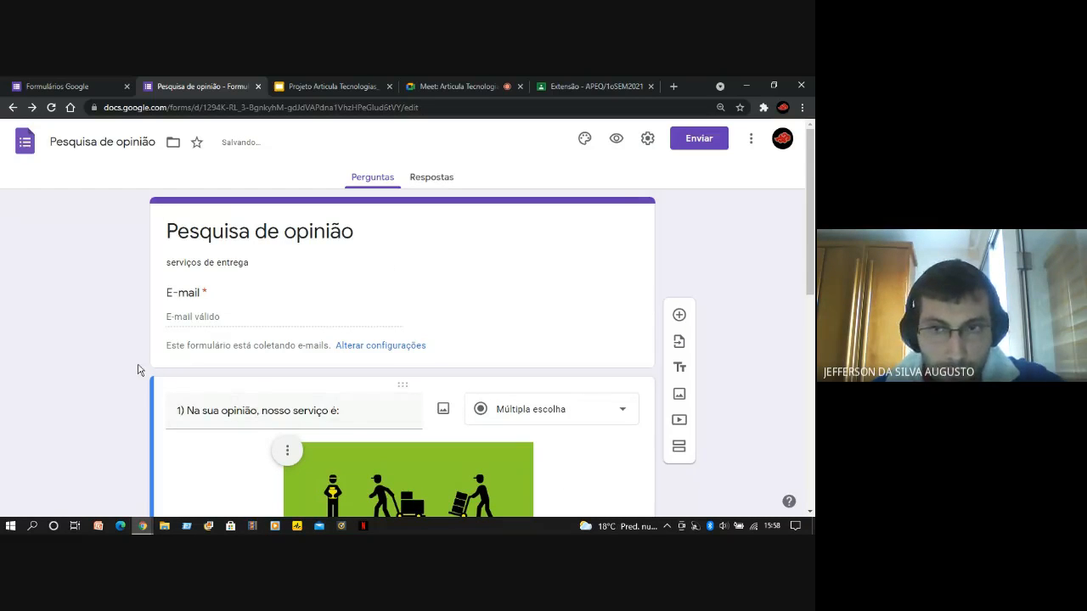
# Check the edited form from title to second question and look it over in preview
pyautogui.scroll(-5, 140, 372)
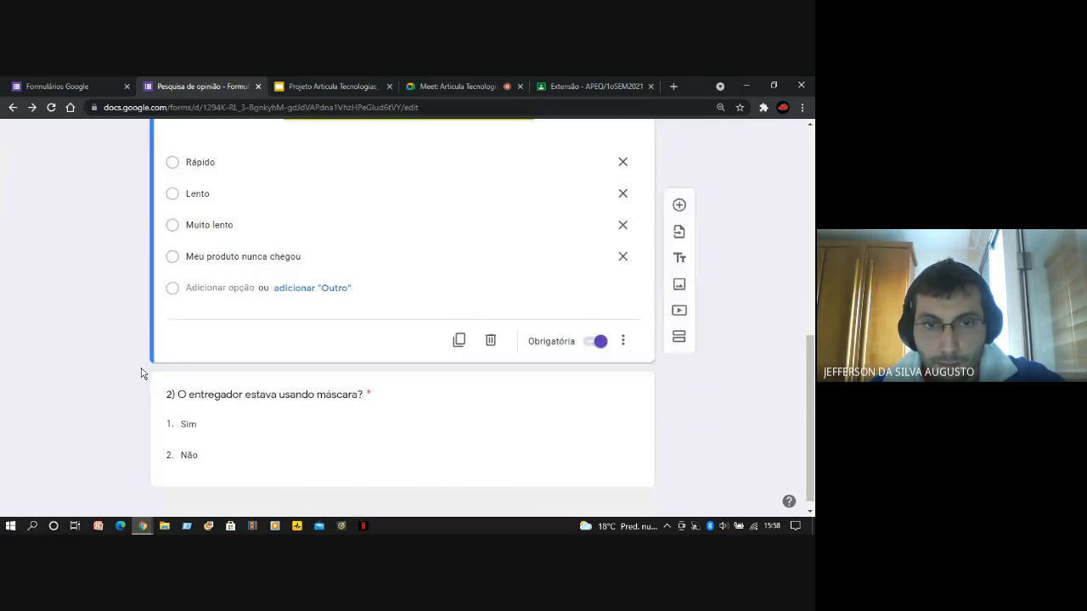
pyautogui.scroll(3, 142, 374)
pyautogui.scroll(5, 141, 374)
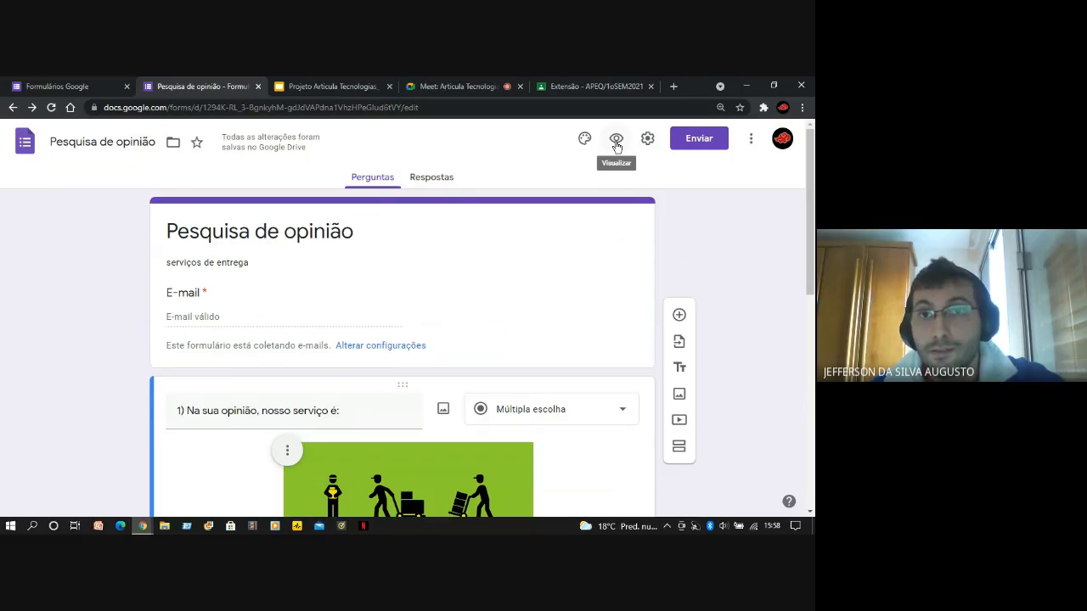
pyautogui.click(618, 142)
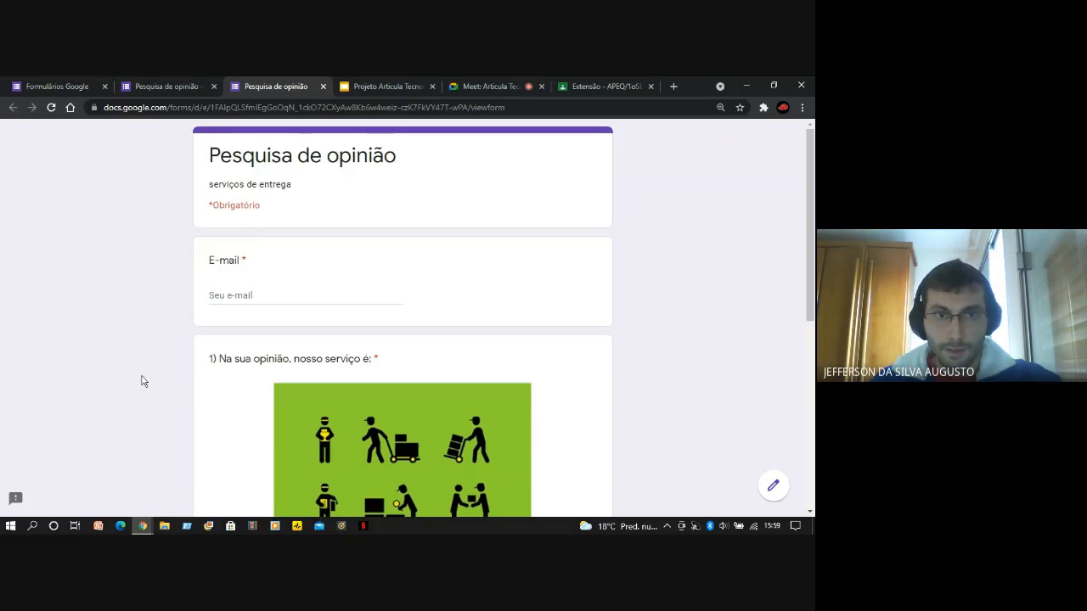
pyautogui.scroll(-1, 140, 381)
pyautogui.scroll(1, 141, 381)
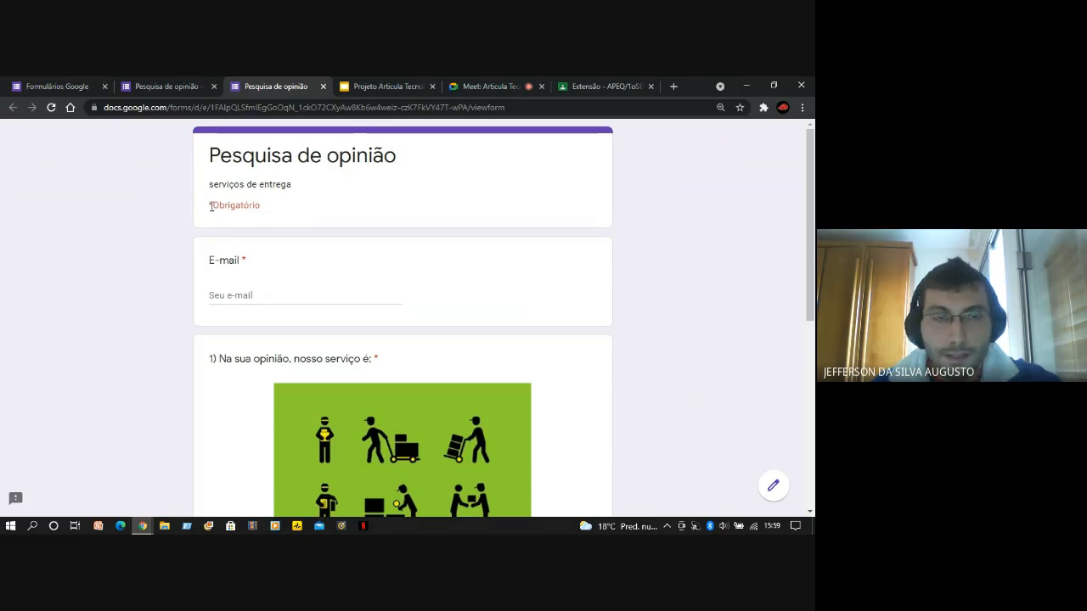
# Highlight the *Obrigatório note and the E-mail title in the preview, and test the required e-mail field by leaving it empty
pyautogui.moveTo(211, 206); pyautogui.dragTo(274, 214)
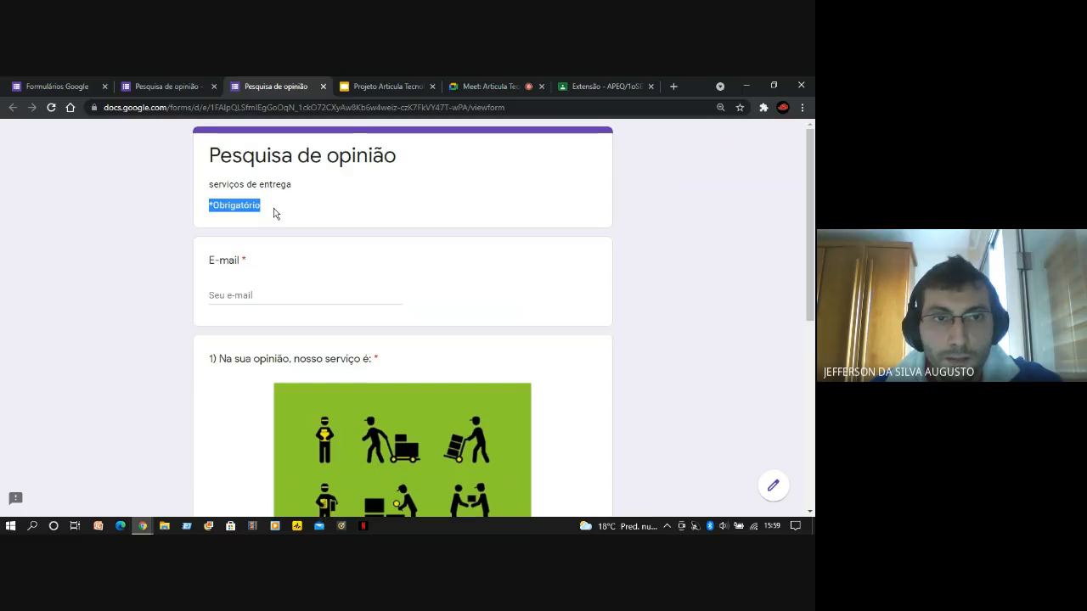
pyautogui.click(276, 215)
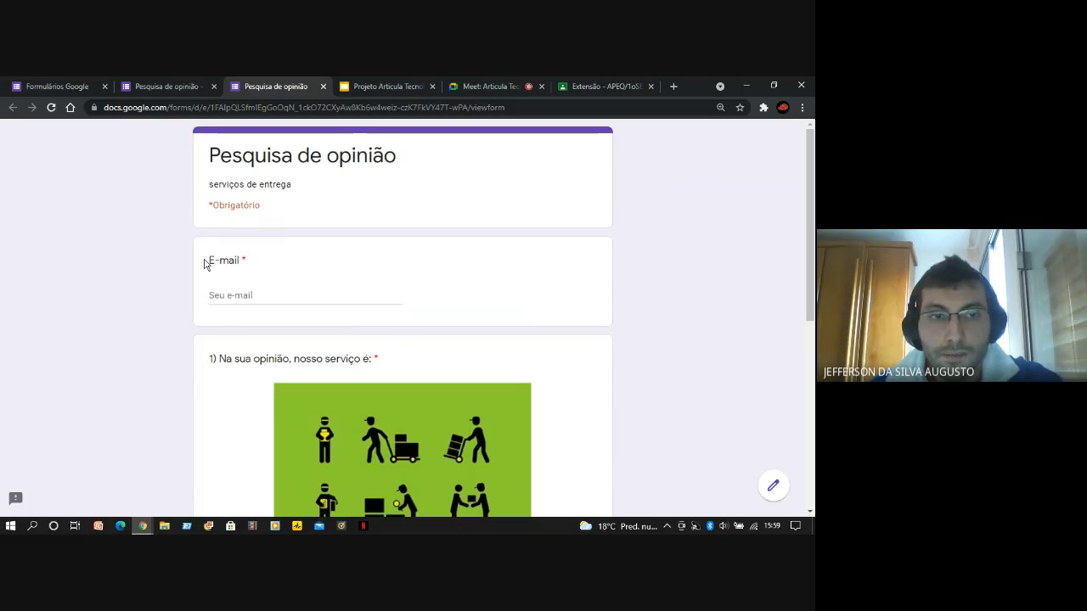
pyautogui.moveTo(206, 264); pyautogui.dragTo(254, 267)
pyautogui.click(255, 267)
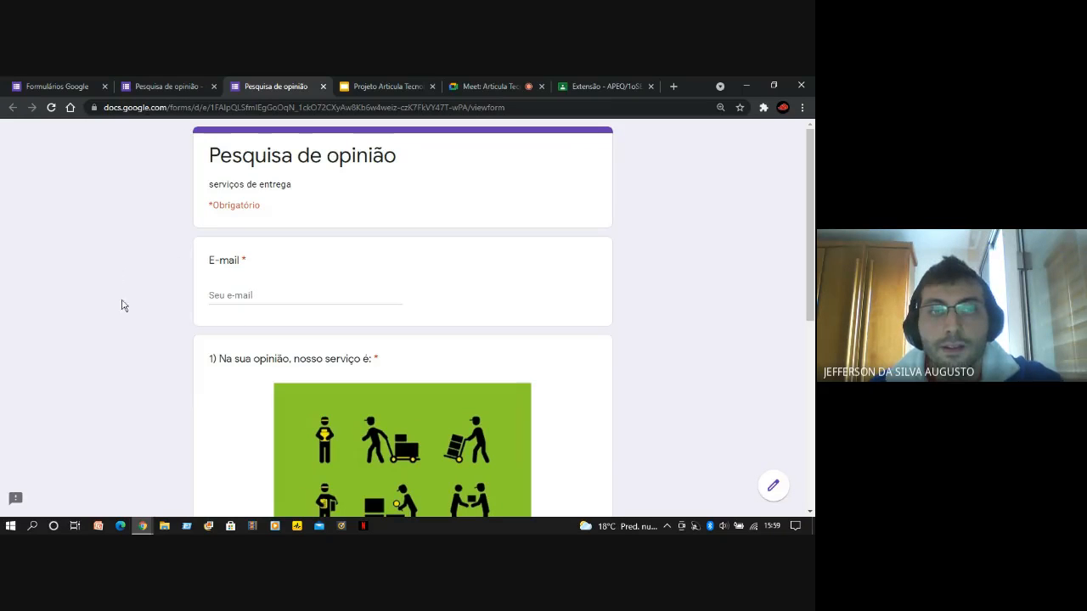
pyautogui.click(205, 296)
pyautogui.click(150, 310)
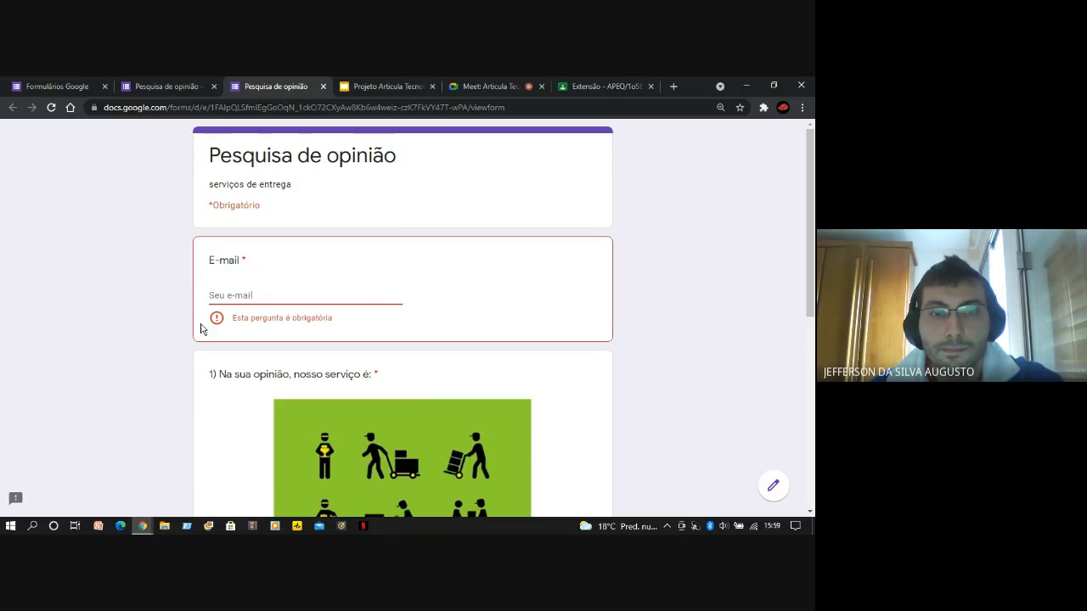
# Look through both questions down to the end of the previewed form, and close the preview
pyautogui.scroll(-5, 195, 335)
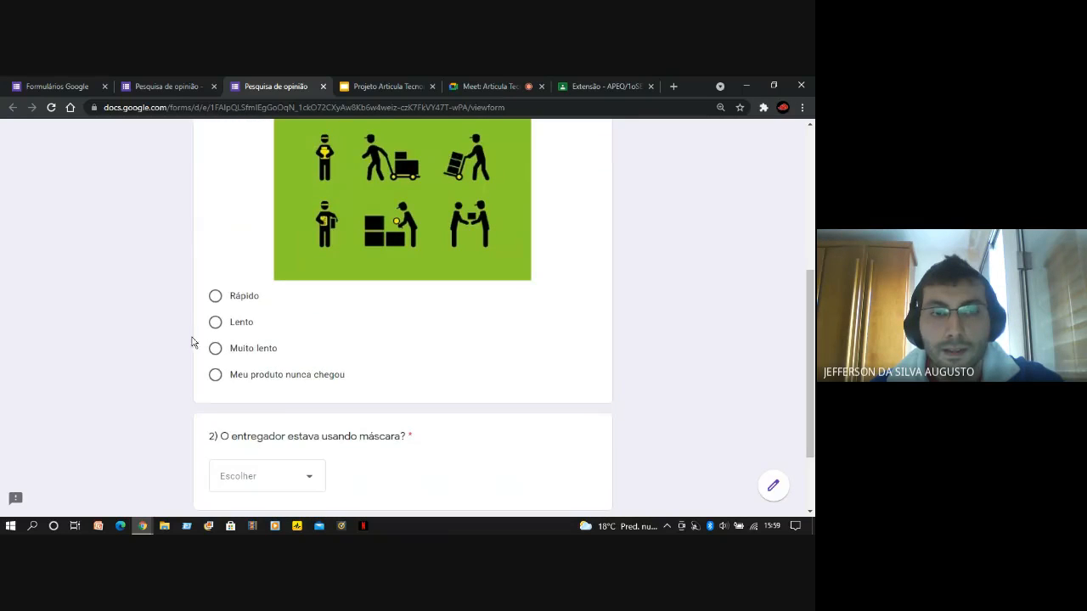
pyautogui.scroll(-2, 170, 343)
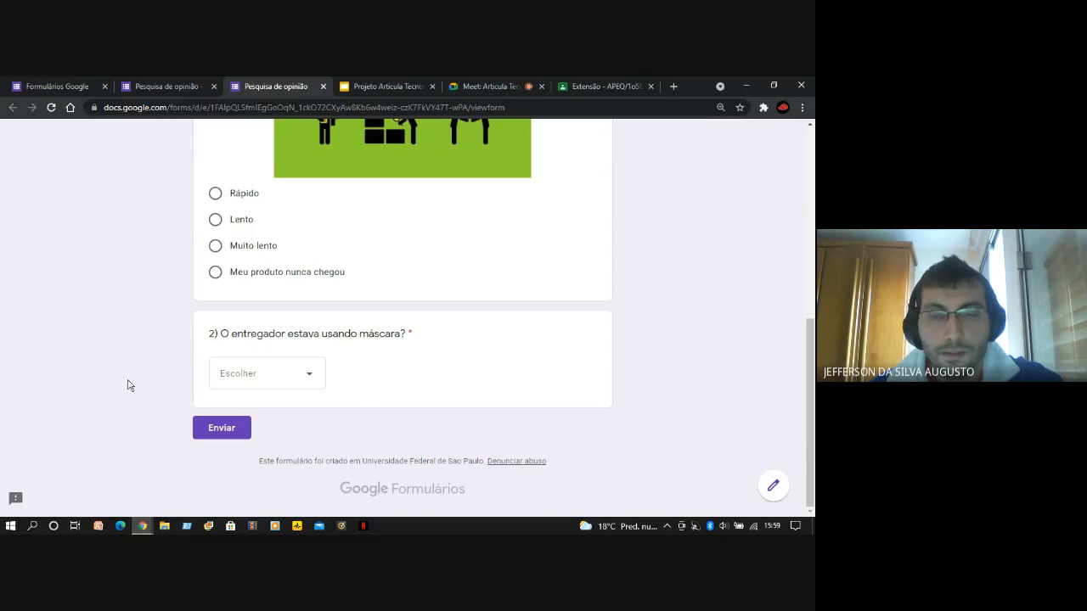
pyautogui.scroll(8, 129, 392)
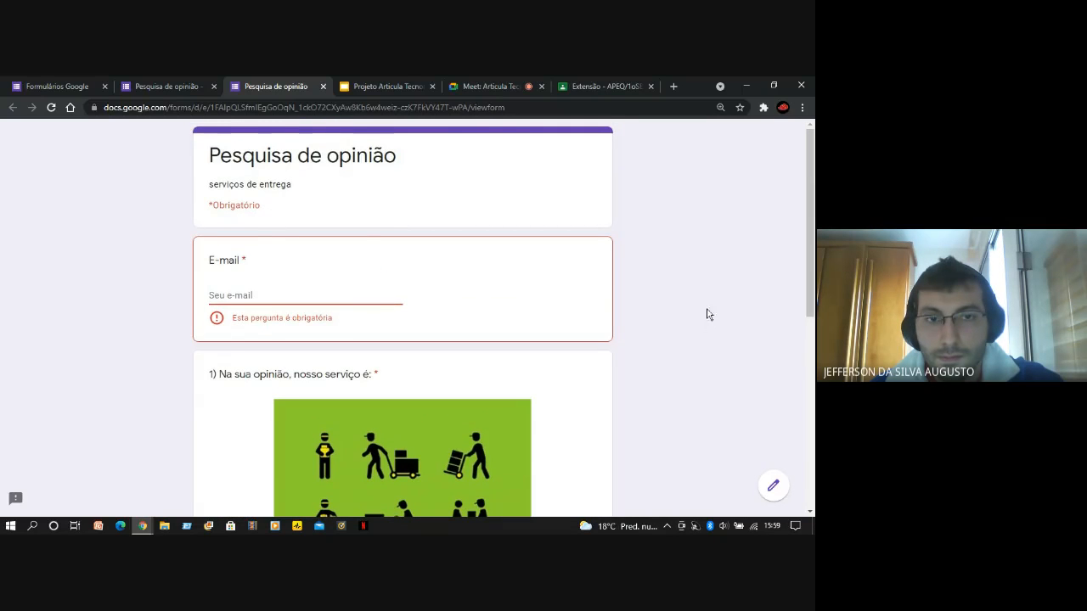
pyautogui.click(323, 87)
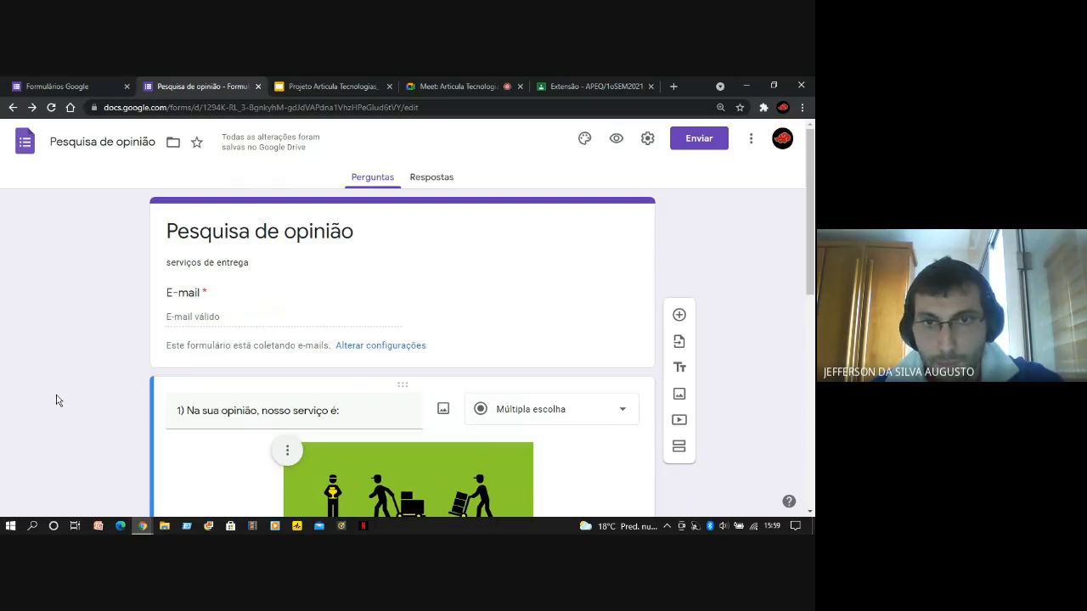
# Look over the form in the editor, open its sending options and examine the fields for sending by e-mail
pyautogui.scroll(-10, 57, 403)
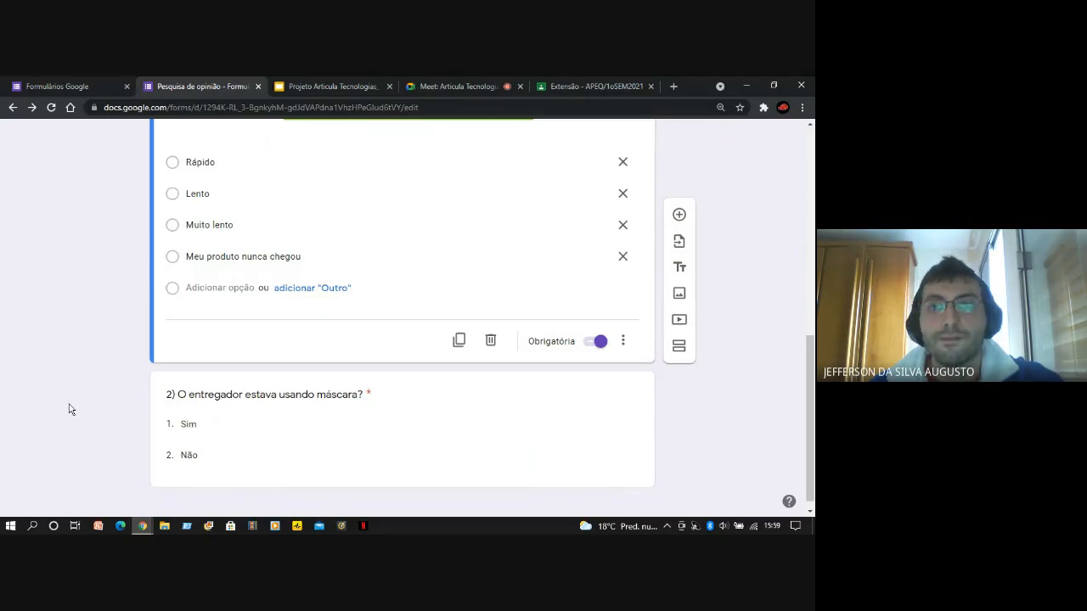
pyautogui.scroll(3, 71, 409)
pyautogui.scroll(5, 71, 410)
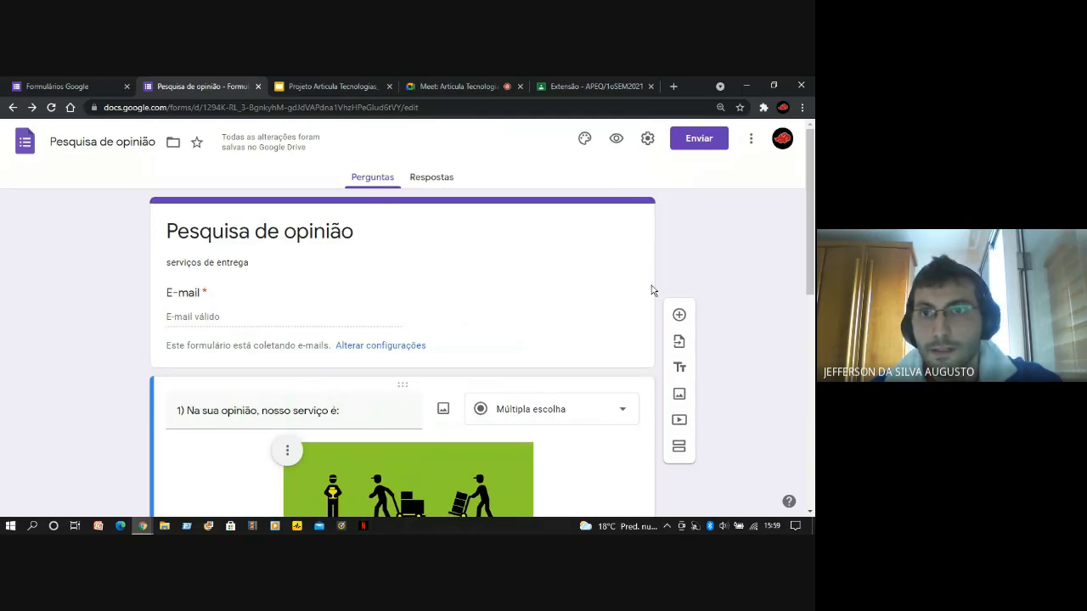
pyautogui.moveTo(811, 268)
pyautogui.mouseDown()
pyautogui.moveTo(813, 353)
pyautogui.moveTo(813, 262)
pyautogui.mouseUp()
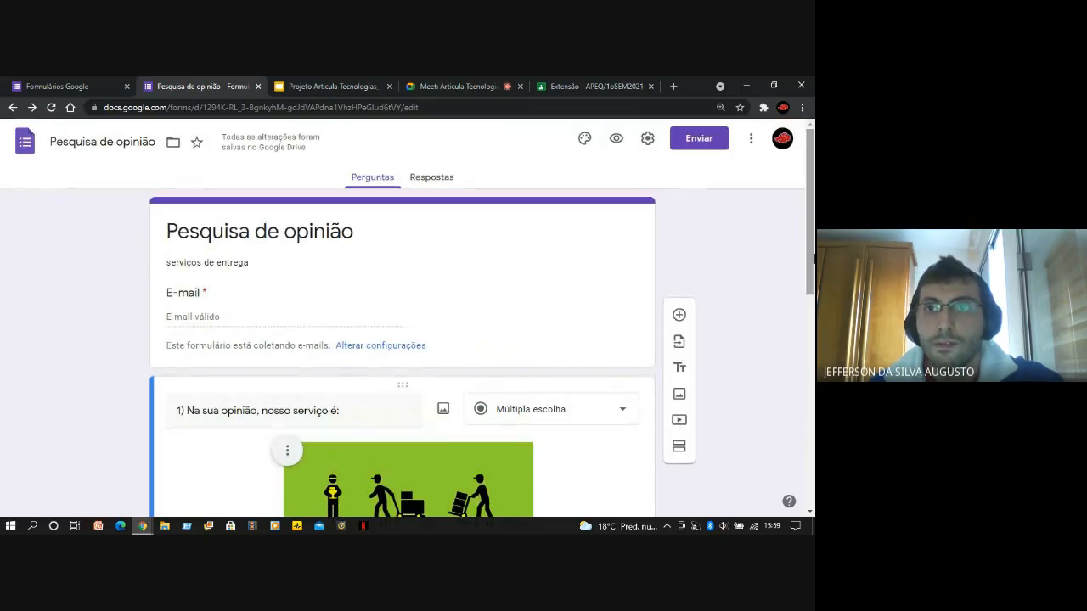
pyautogui.click(701, 140)
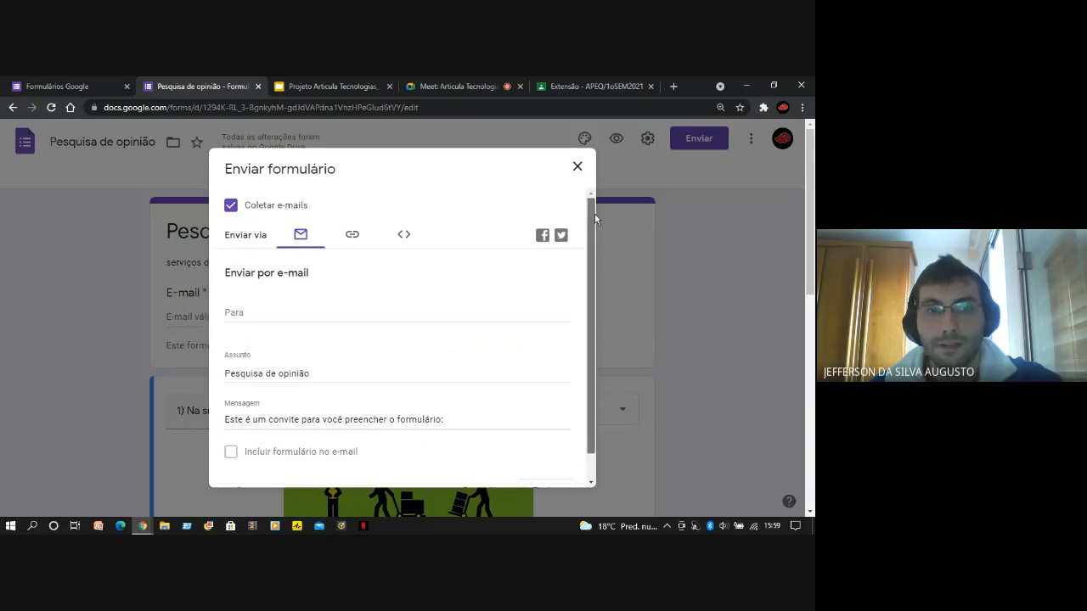
pyautogui.scroll(-1, 593, 233)
pyautogui.scroll(1, 592, 238)
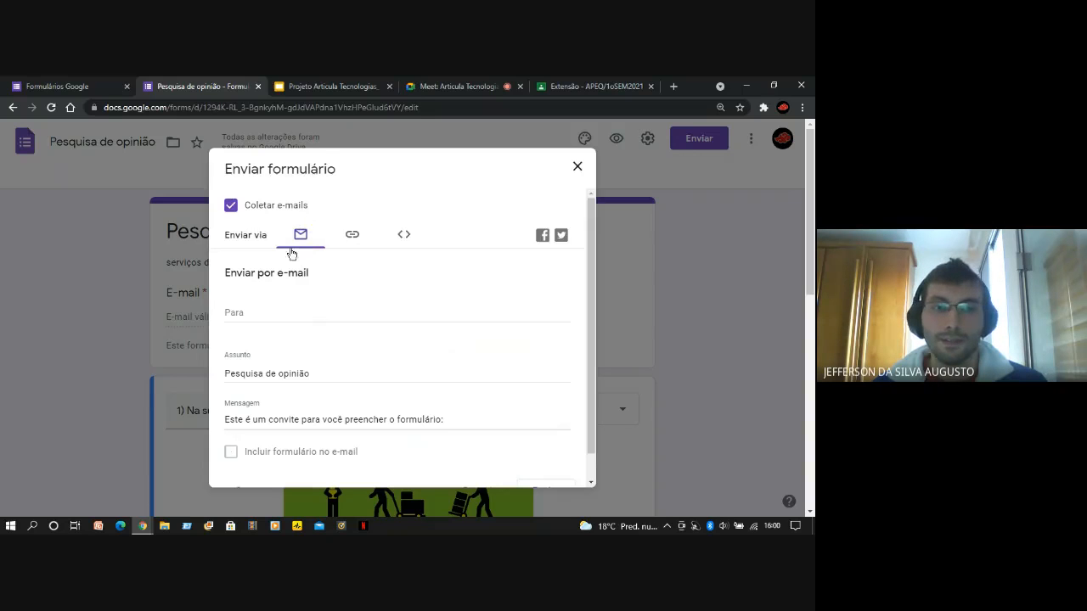
pyautogui.click(342, 310)
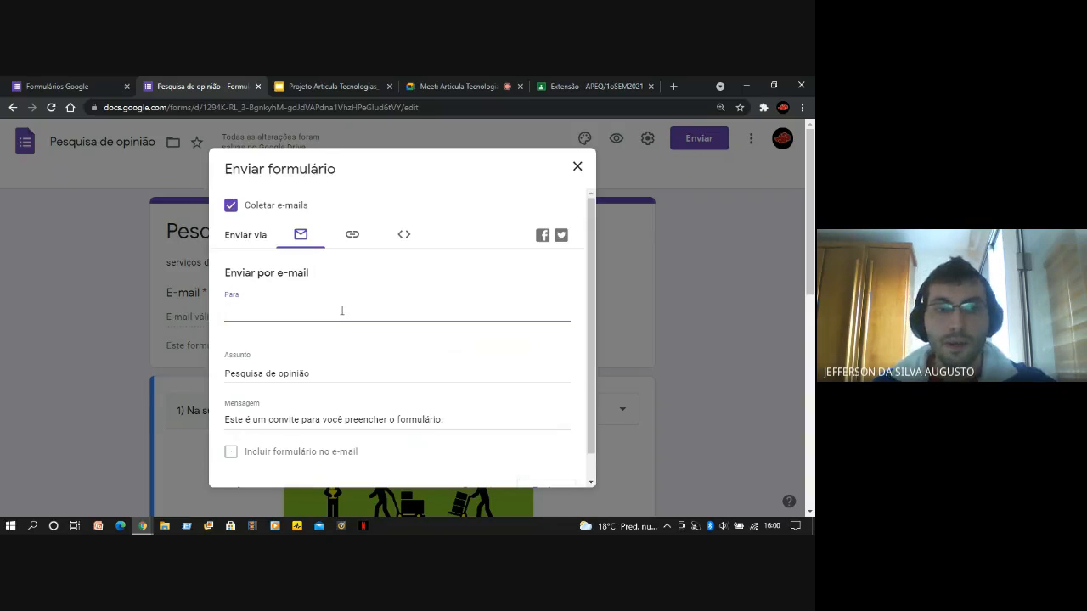
pyautogui.write('a')
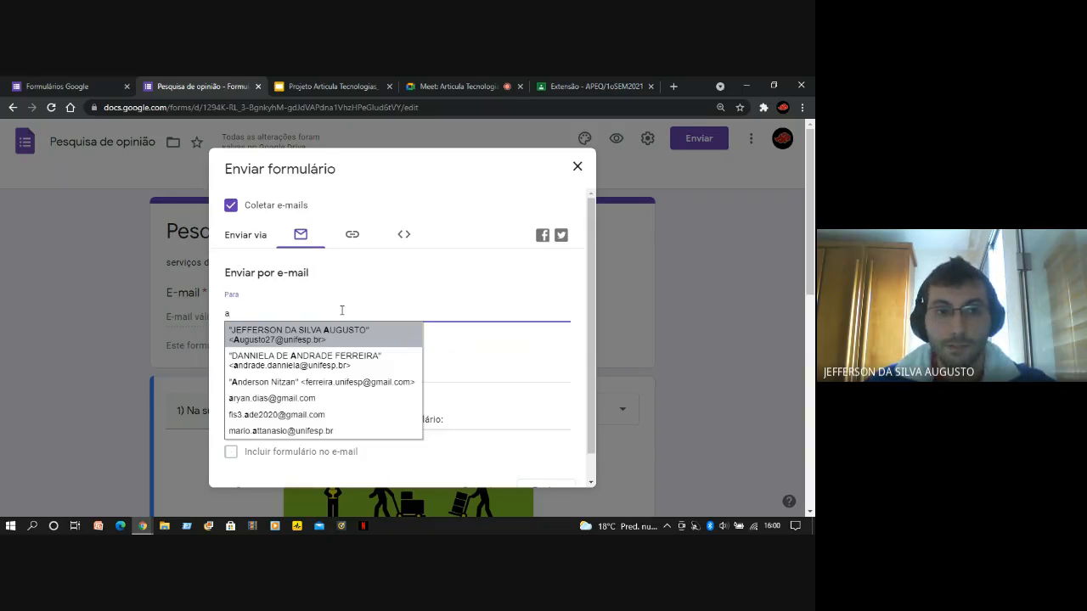
pyautogui.press('BackSpace')
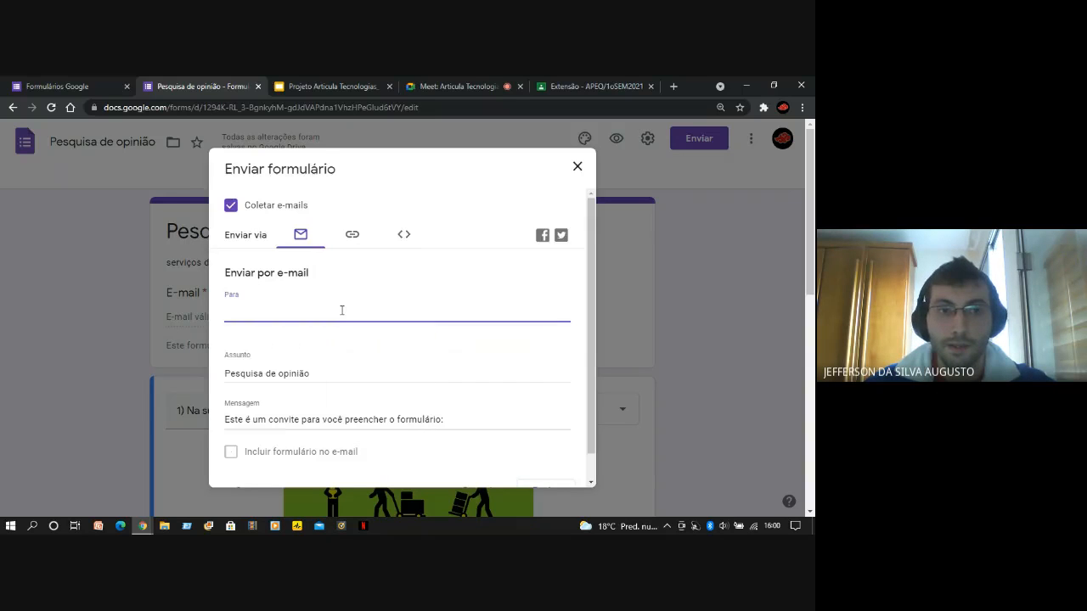
# Switch the form's sending method to a link and copy the full form link
pyautogui.click(355, 245)
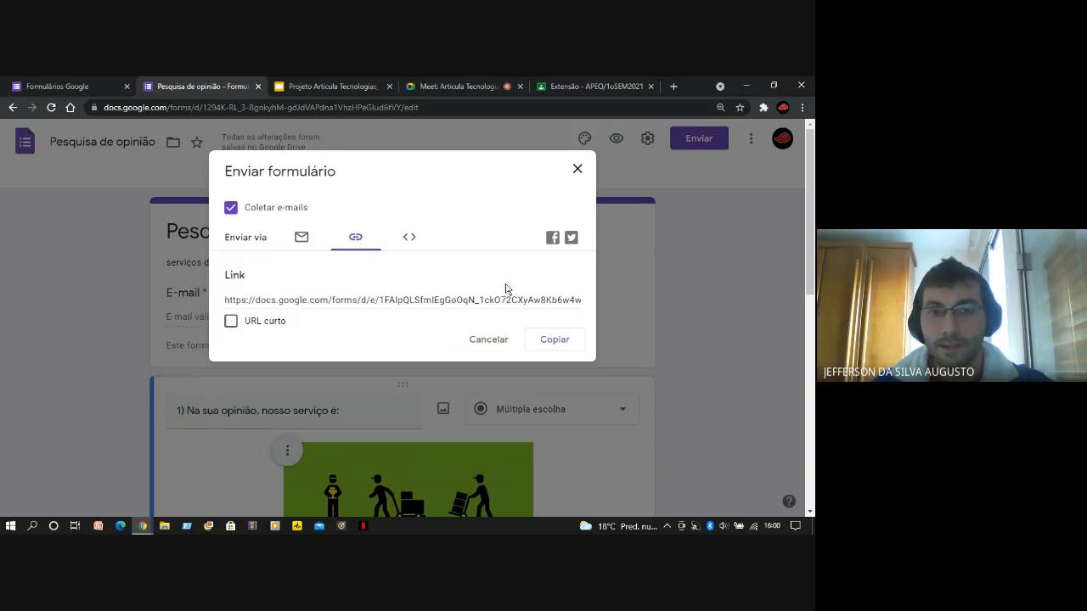
pyautogui.click(563, 345)
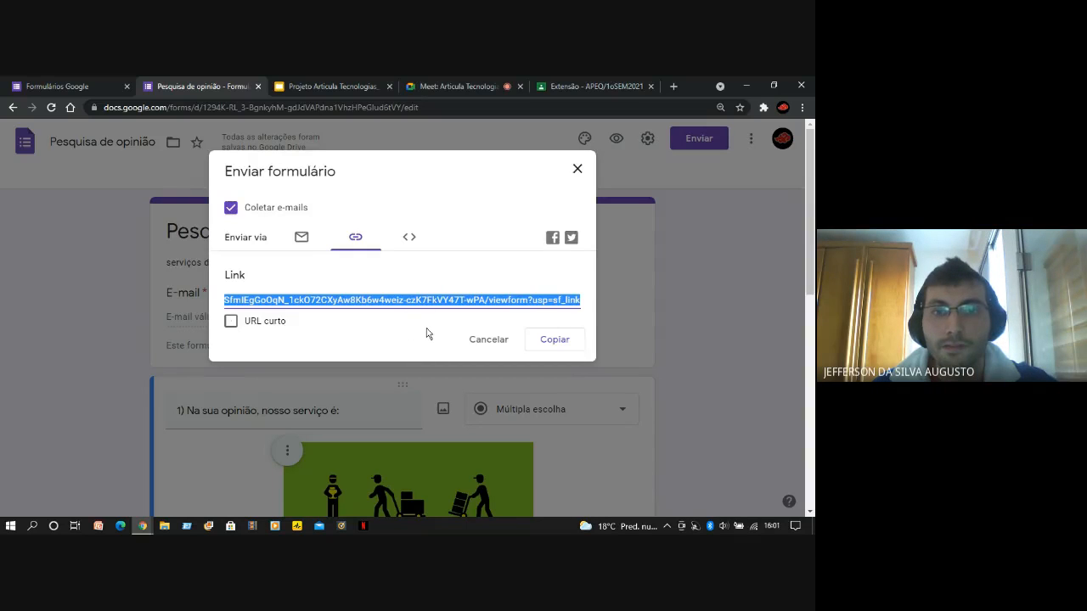
# Compare the e-mail and link sending methods, and look through the e-mail sending fields down to the Enviar option
pyautogui.click(302, 248)
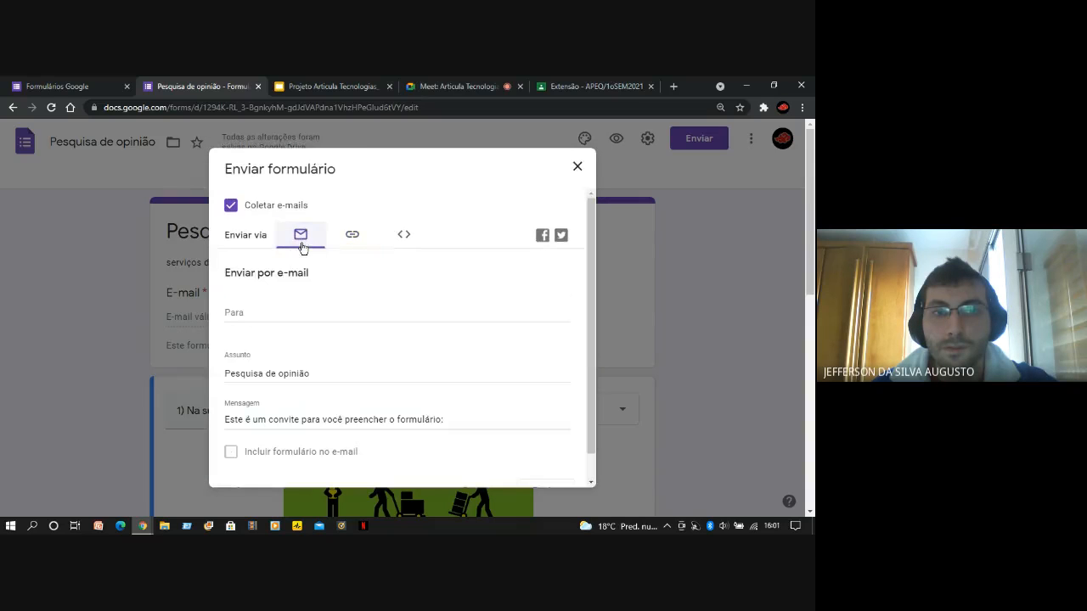
pyautogui.click(352, 244)
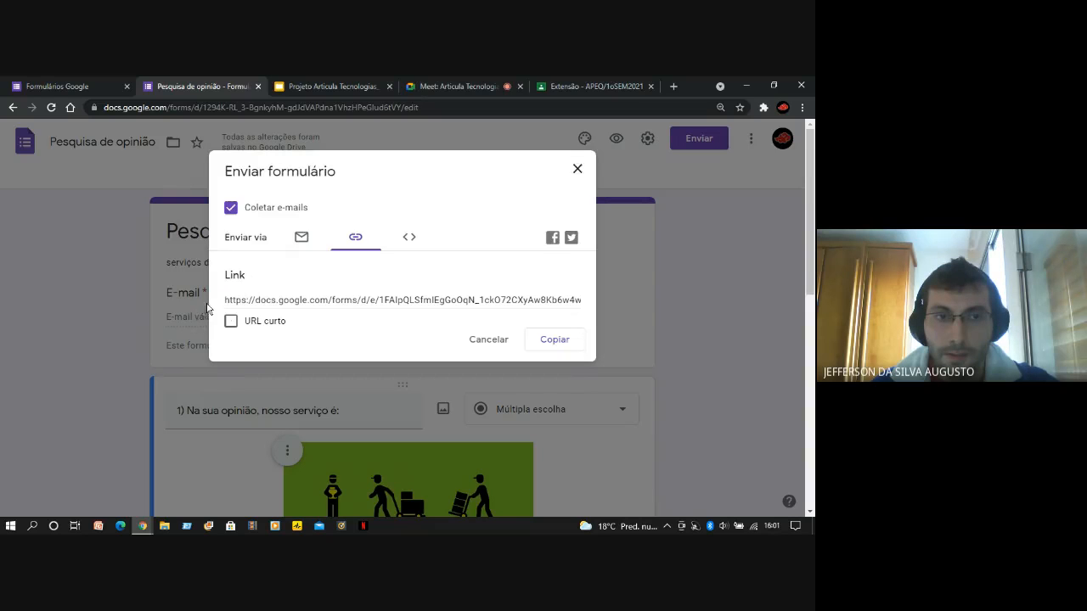
pyautogui.click(311, 243)
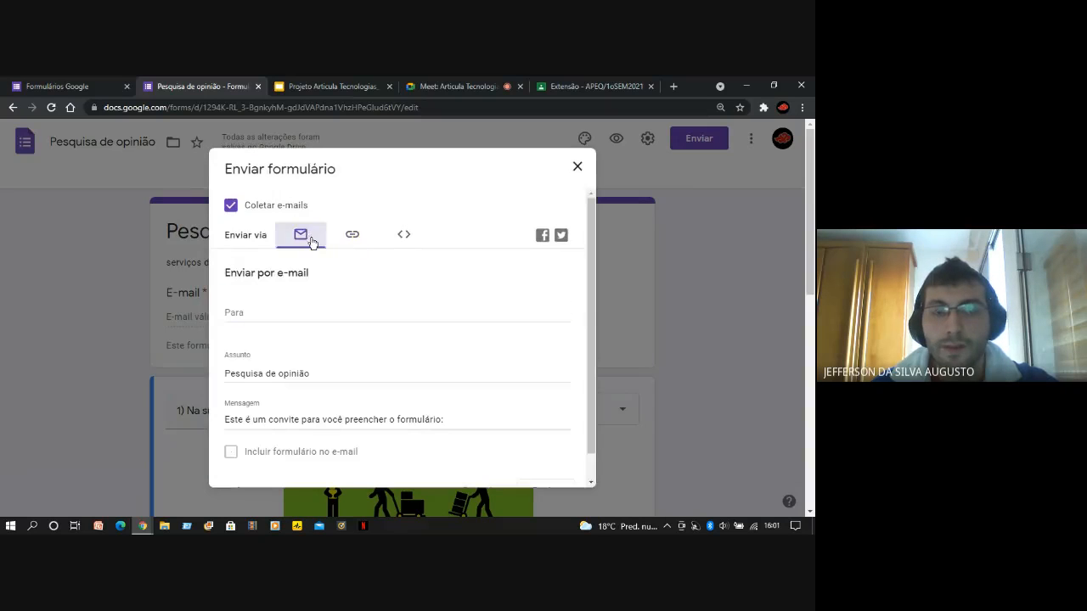
pyautogui.click(355, 238)
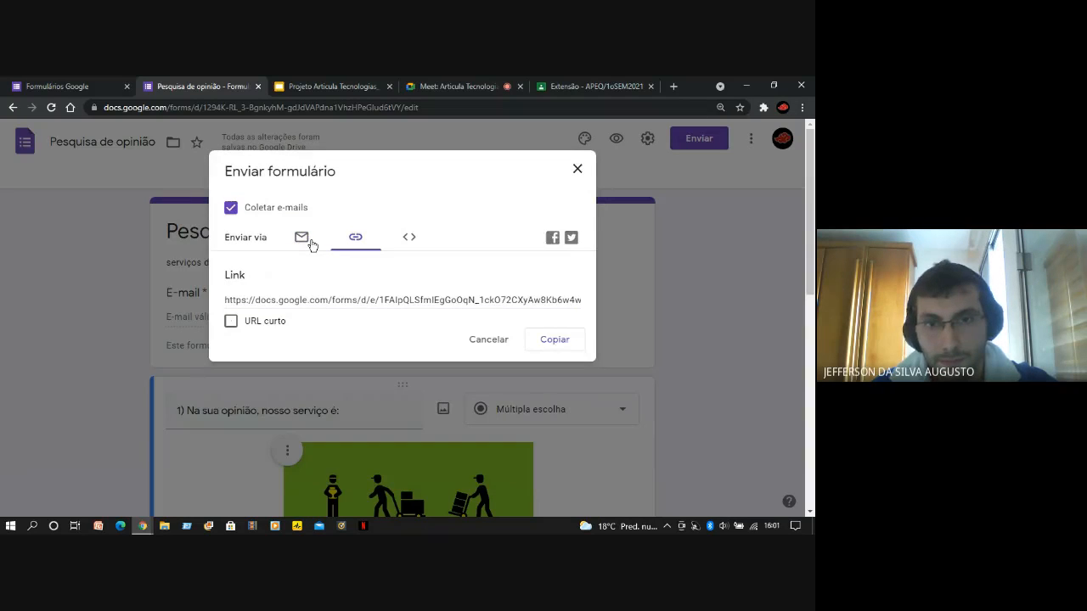
pyautogui.click(312, 245)
pyautogui.moveTo(592, 219); pyautogui.dragTo(592, 316)
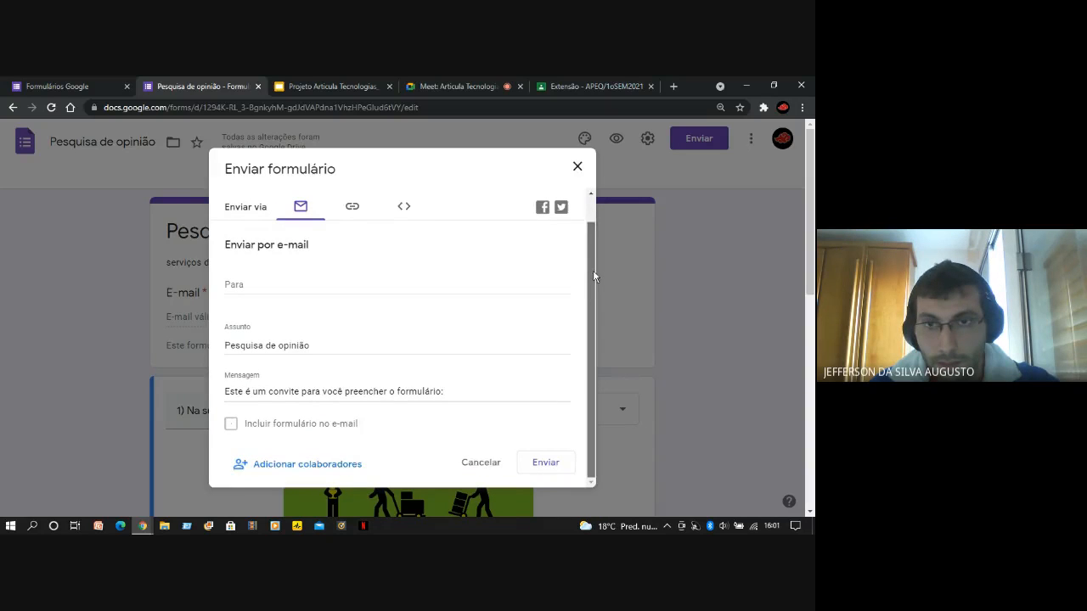
pyautogui.moveTo(593, 276); pyautogui.dragTo(594, 243)
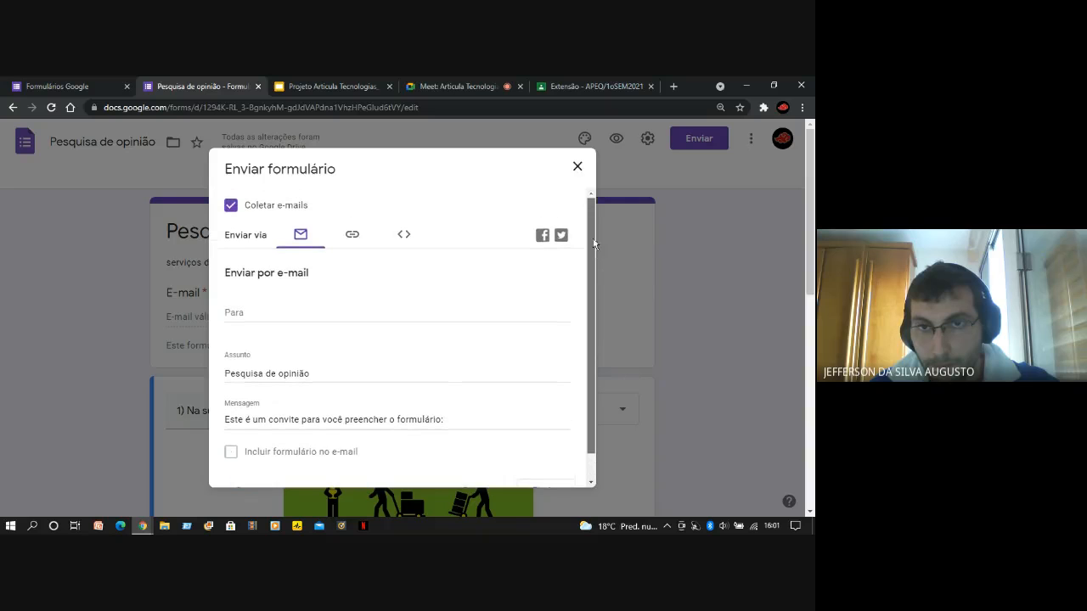
# Enter the form owner's own e-mail address as the recipient and send the form by e-mail
pyautogui.click(349, 313)
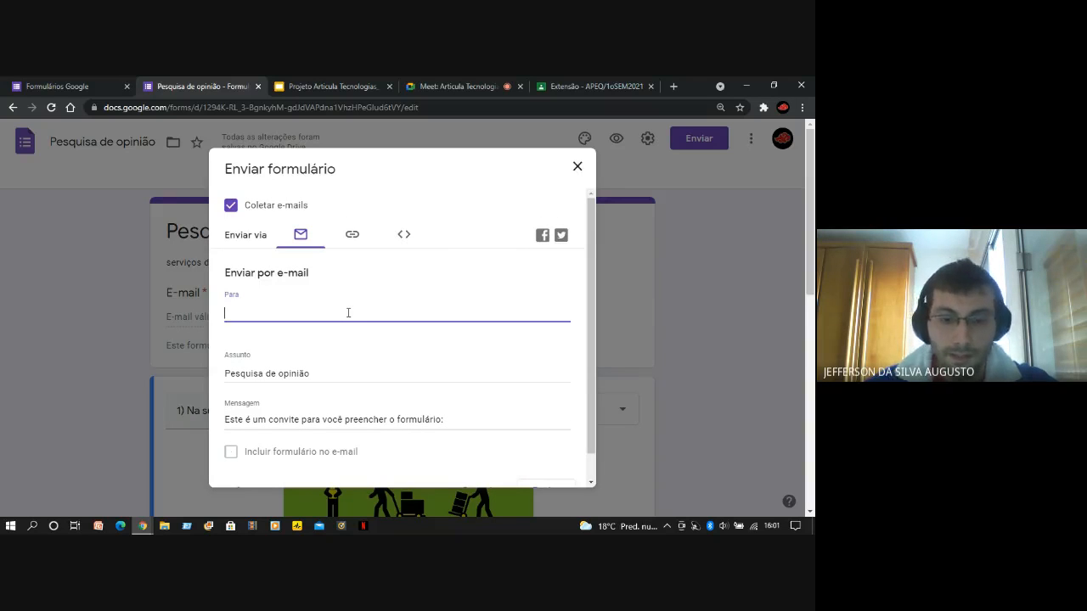
pyautogui.write('augu')
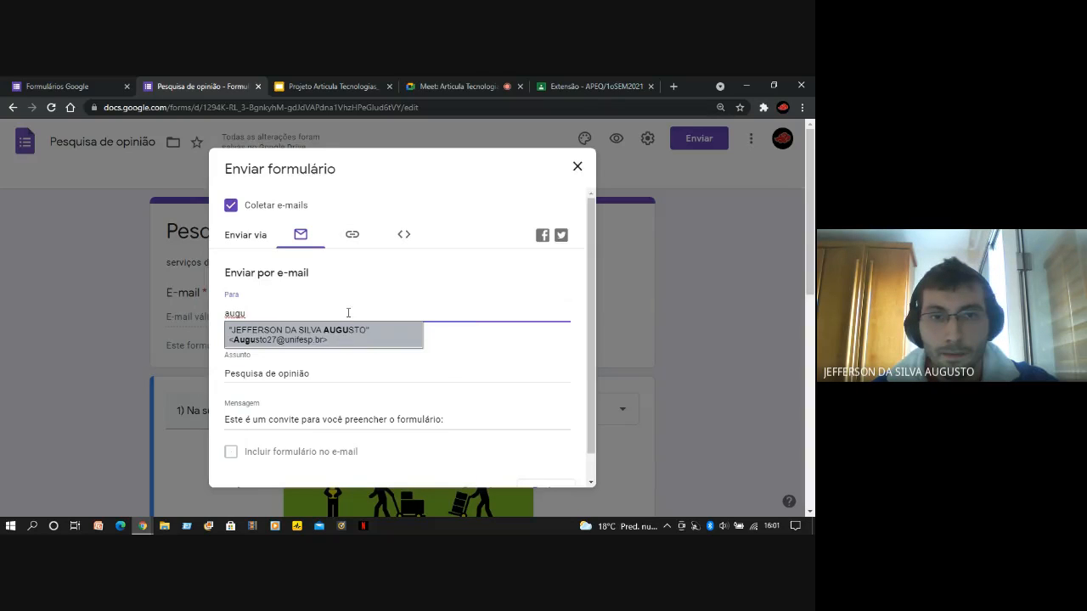
pyautogui.click(357, 338)
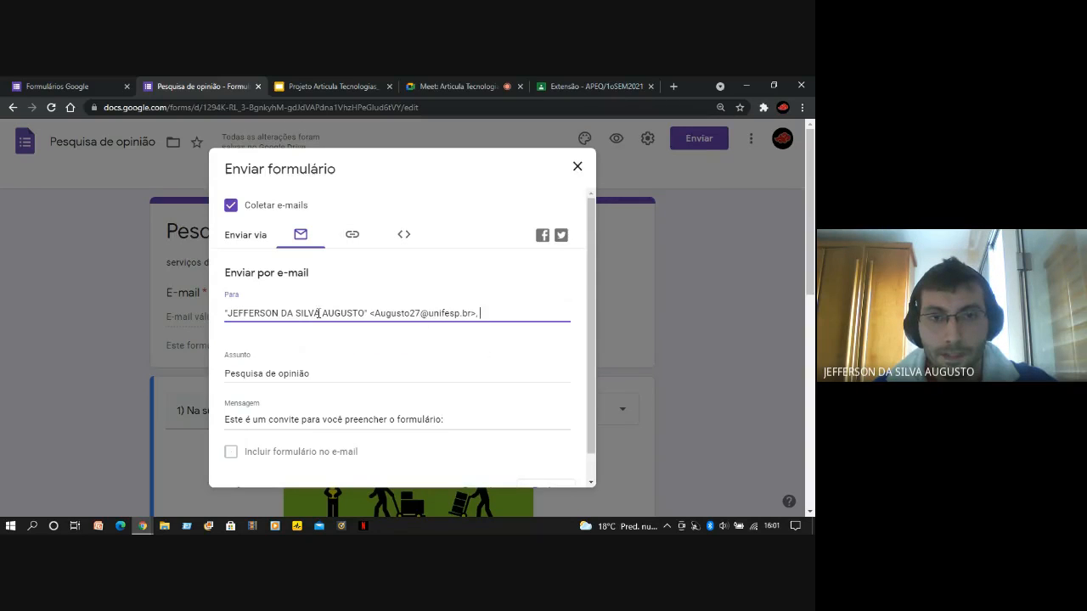
pyautogui.scroll(-1, 399, 348)
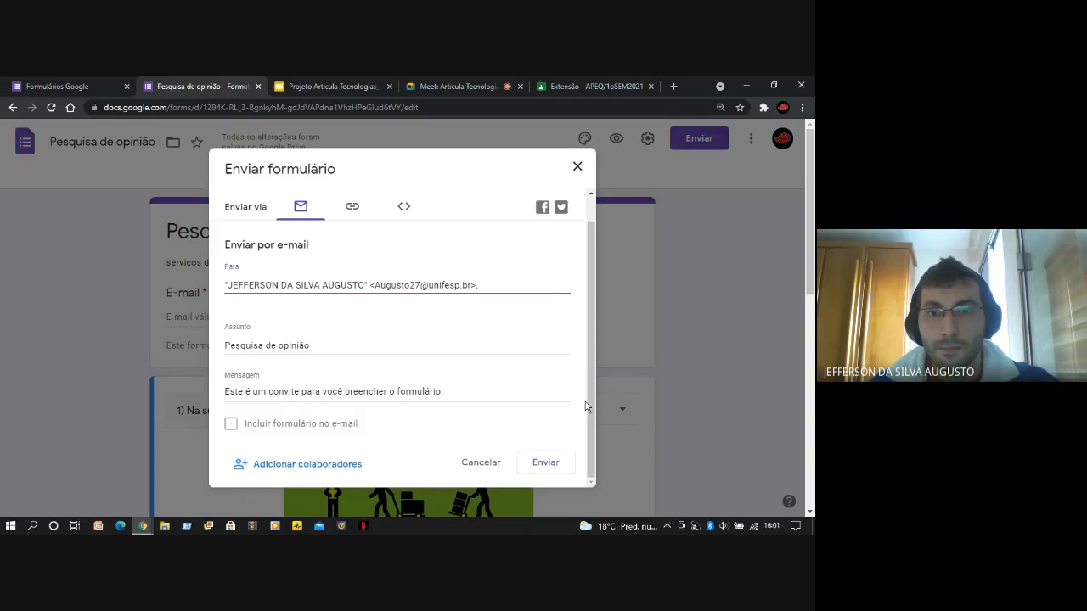
pyautogui.moveTo(589, 368); pyautogui.dragTo(591, 342)
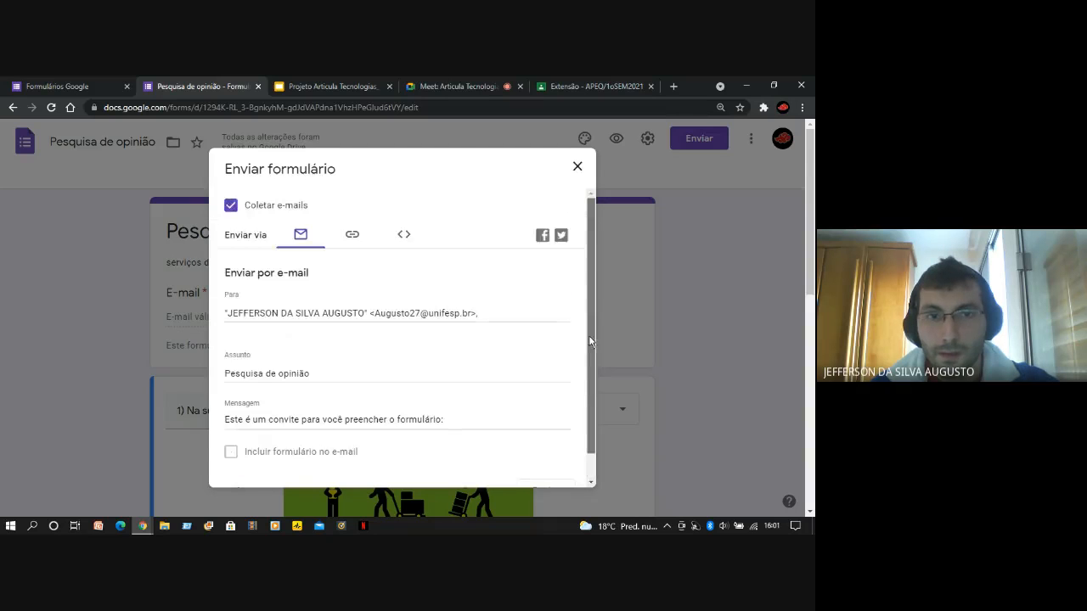
pyautogui.scroll(-1, 591, 341)
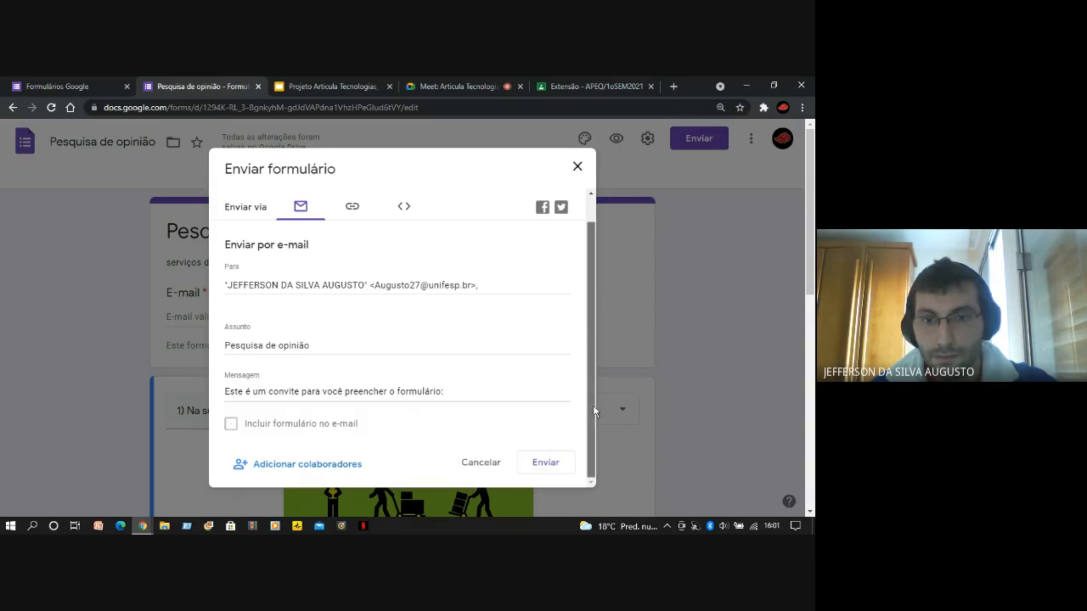
pyautogui.click(545, 463)
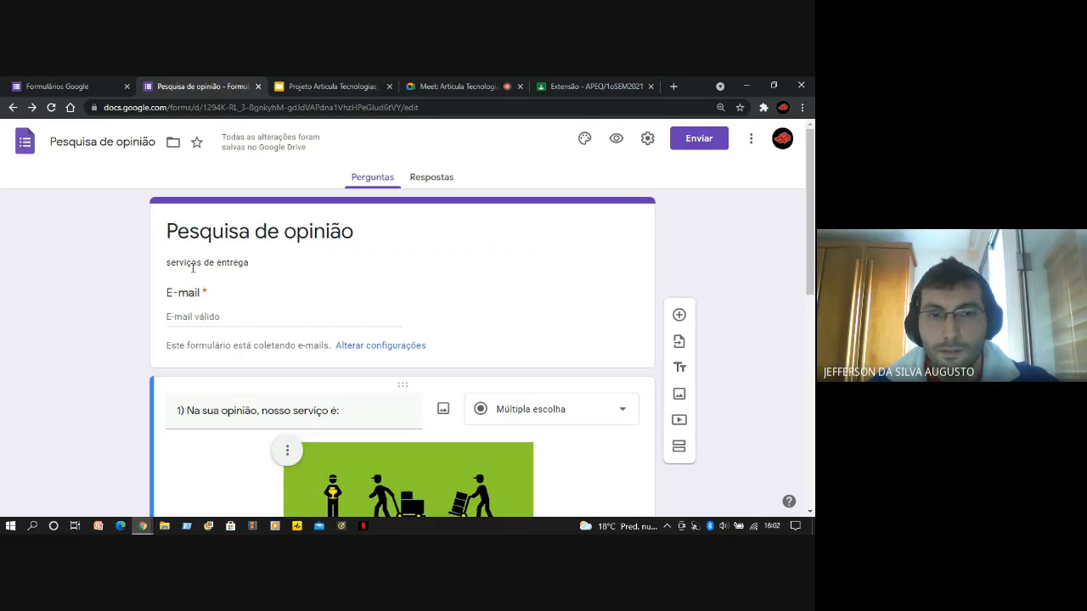
# Switch to the browser tab with the Classroom page and open the Gmail inbox in it
pyautogui.scroll(-3, 134, 348)
pyautogui.scroll(3, 133, 410)
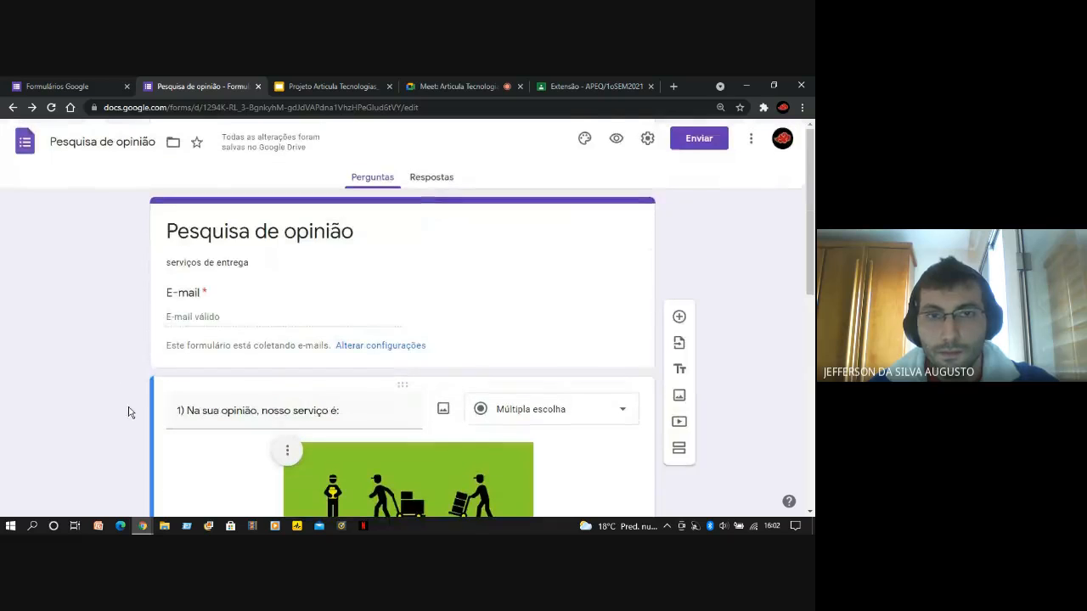
pyautogui.click(601, 86)
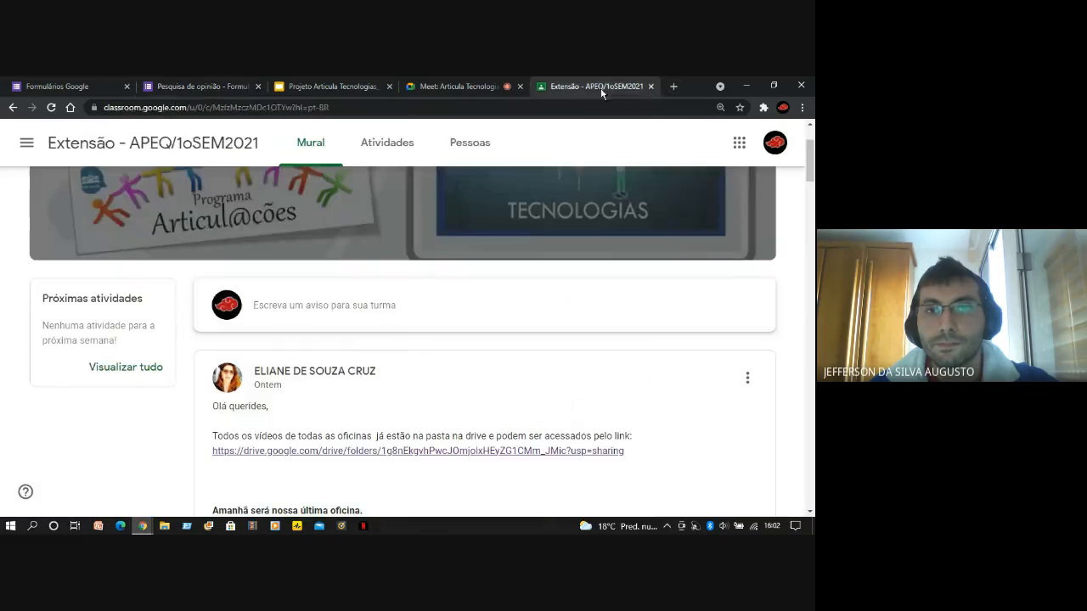
pyautogui.click(561, 107)
pyautogui.write('f')
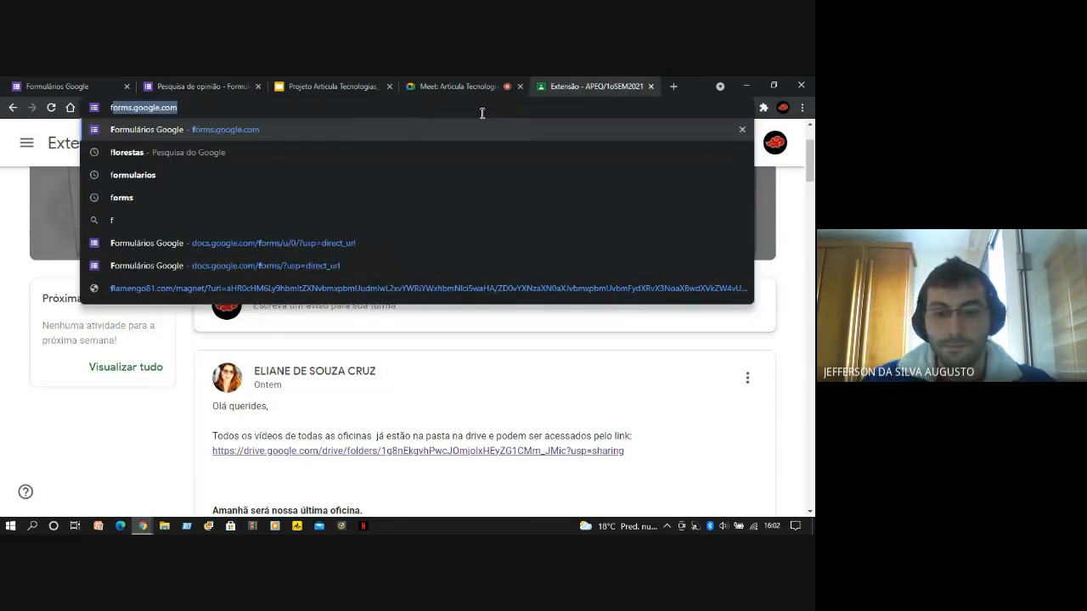
pyautogui.press('BackSpace')
pyautogui.press('BackSpace')
pyautogui.write('gmail/')
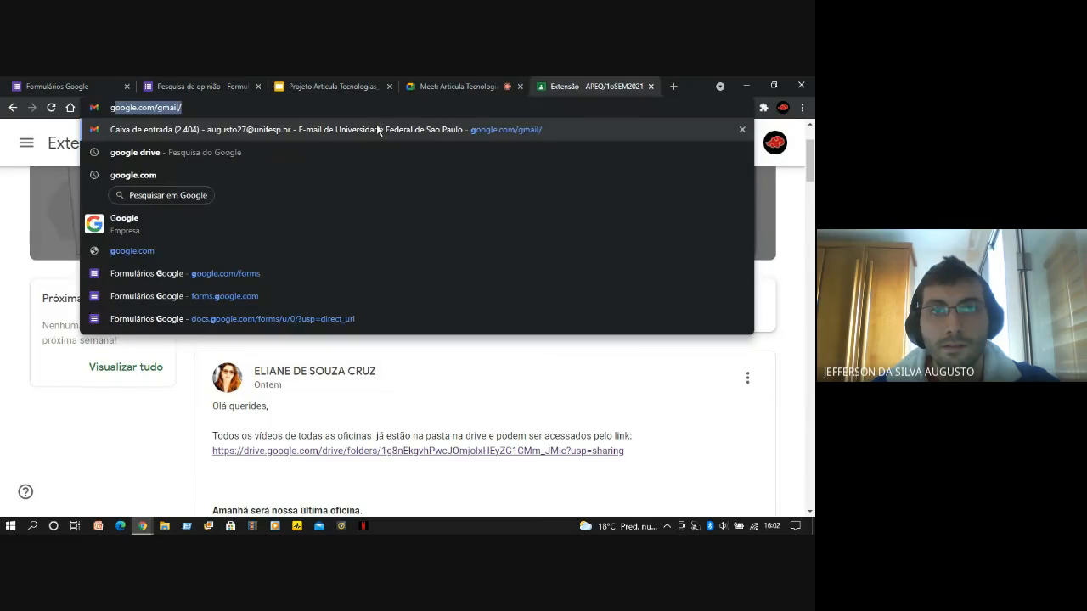
pyautogui.click(378, 129)
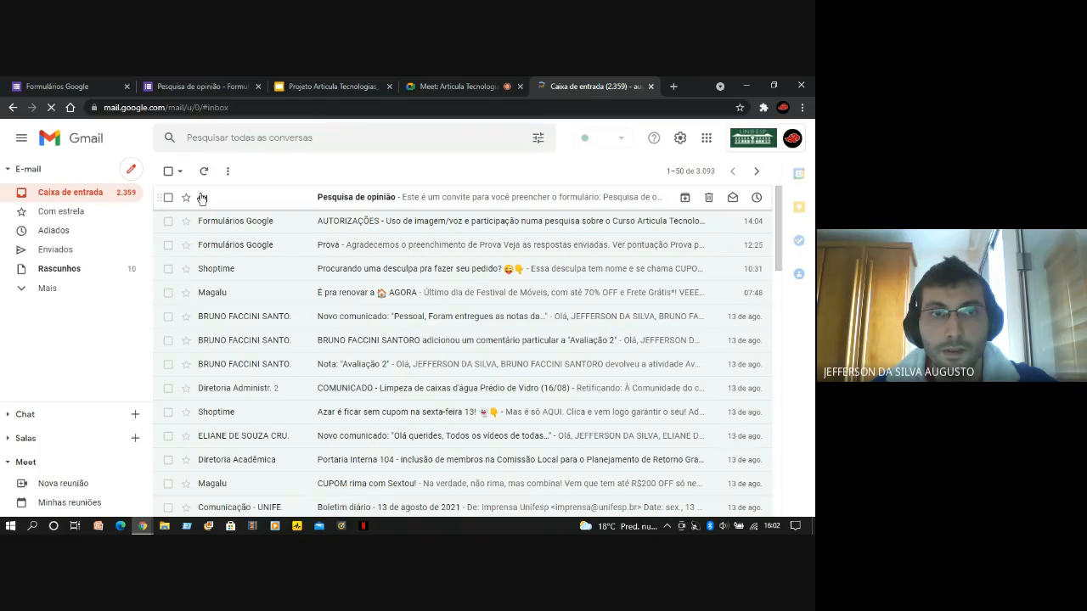
# Open the received "Pesquisa de opinião" e-mail and highlight its invitation text and form title
pyautogui.click(266, 199)
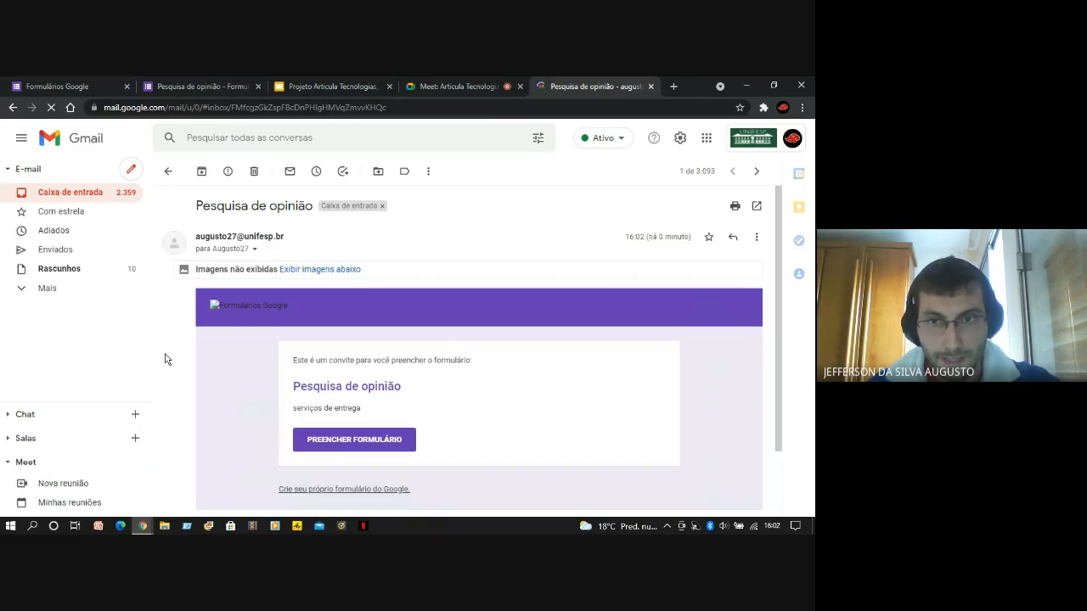
pyautogui.scroll(-1, 165, 359)
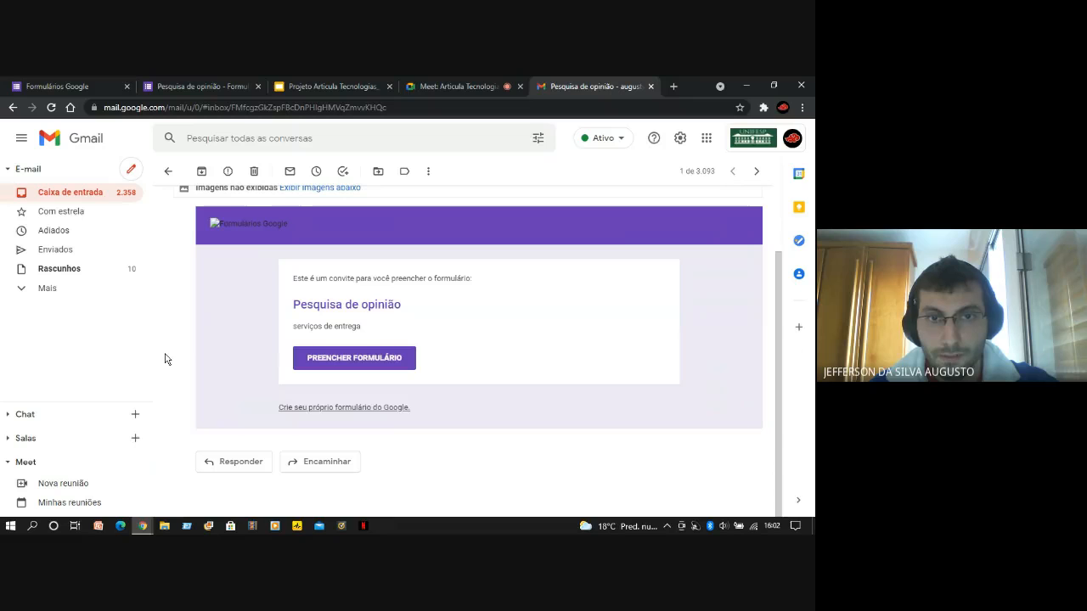
pyautogui.moveTo(291, 278); pyautogui.dragTo(395, 308)
pyautogui.click(399, 311)
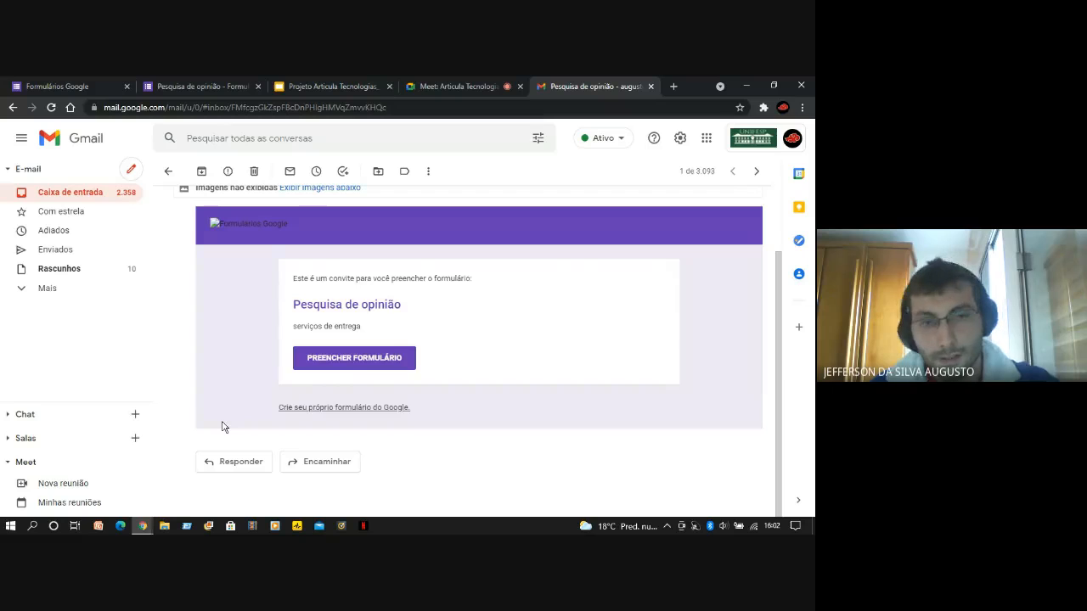
# Open the form from the e-mail's PREENCHER FORMULÁRIO link and look through its e-mail field and both questions
pyautogui.click(355, 360)
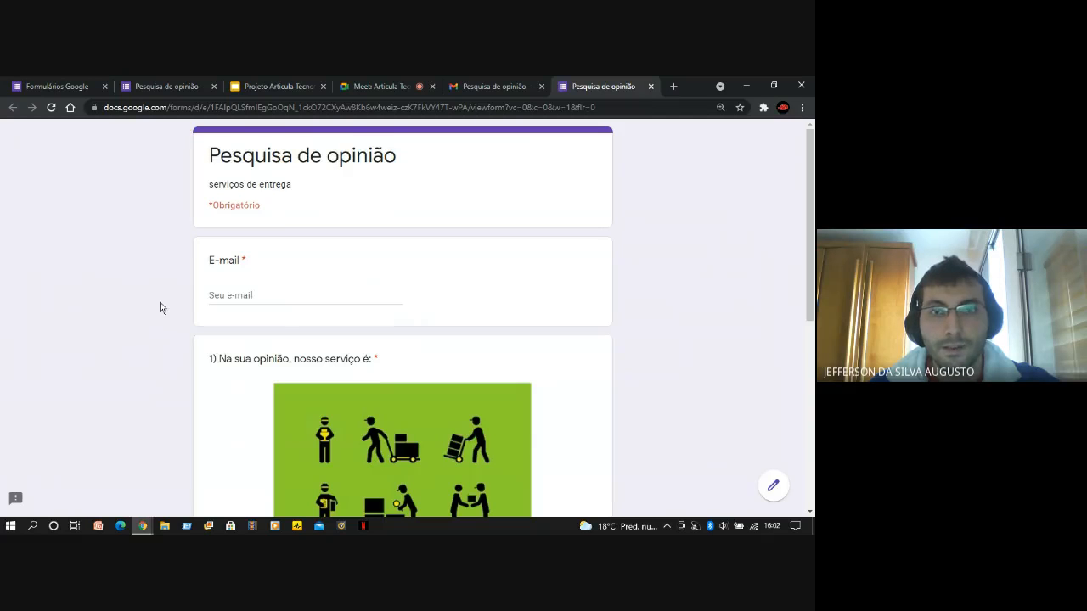
pyautogui.scroll(-5, 159, 309)
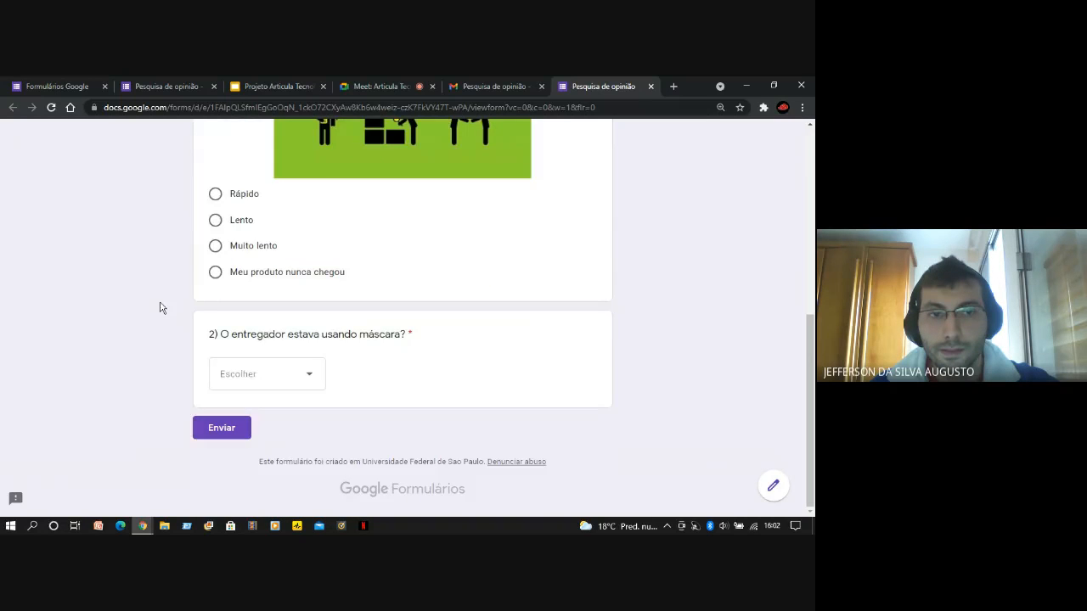
pyautogui.scroll(5, 160, 308)
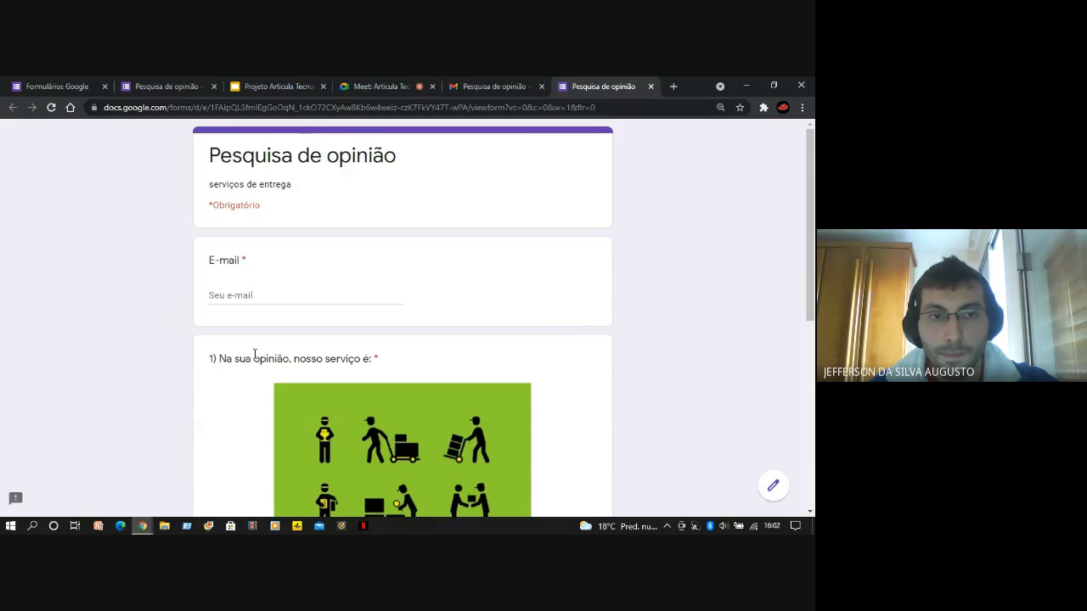
pyautogui.scroll(-5, 255, 354)
pyautogui.scroll(2, 201, 379)
pyautogui.scroll(1, 201, 379)
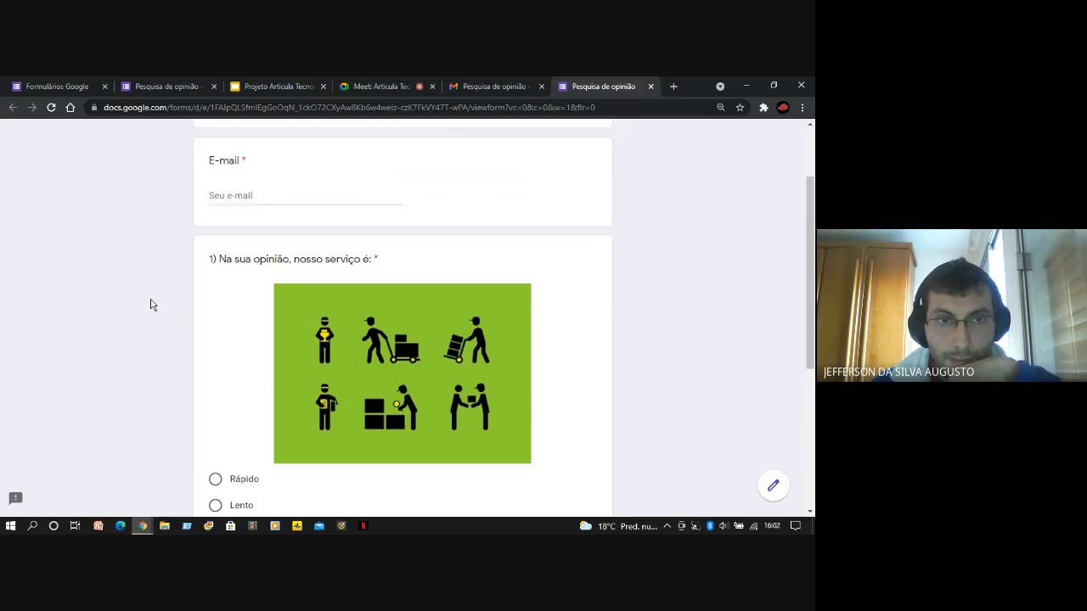
pyautogui.scroll(-3, 163, 293)
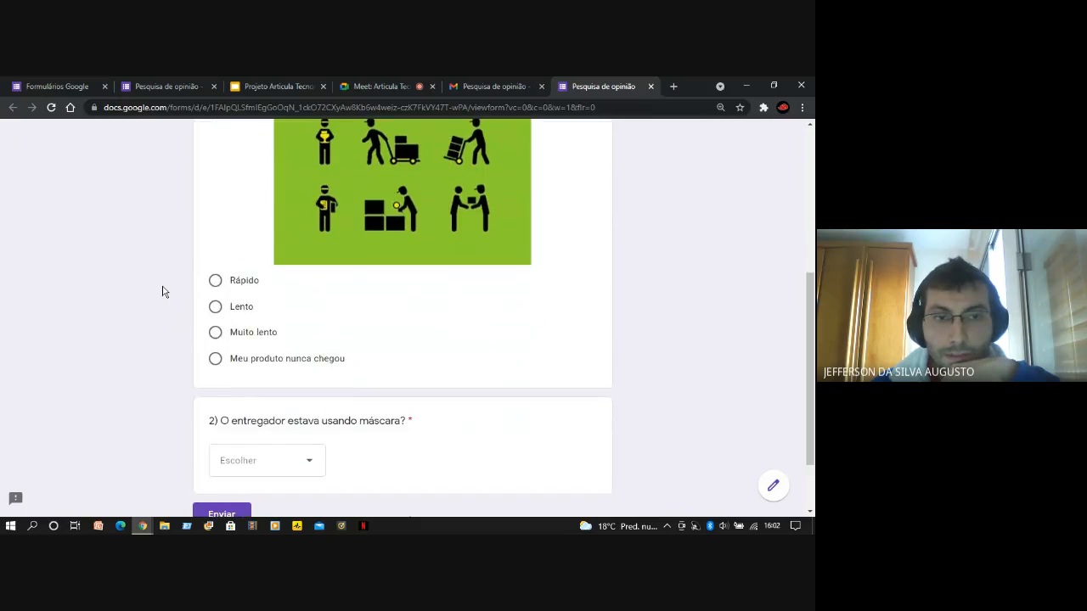
# Answer the delivery-service question with Lento and the question about the courier wearing a mask with Não
pyautogui.click(215, 307)
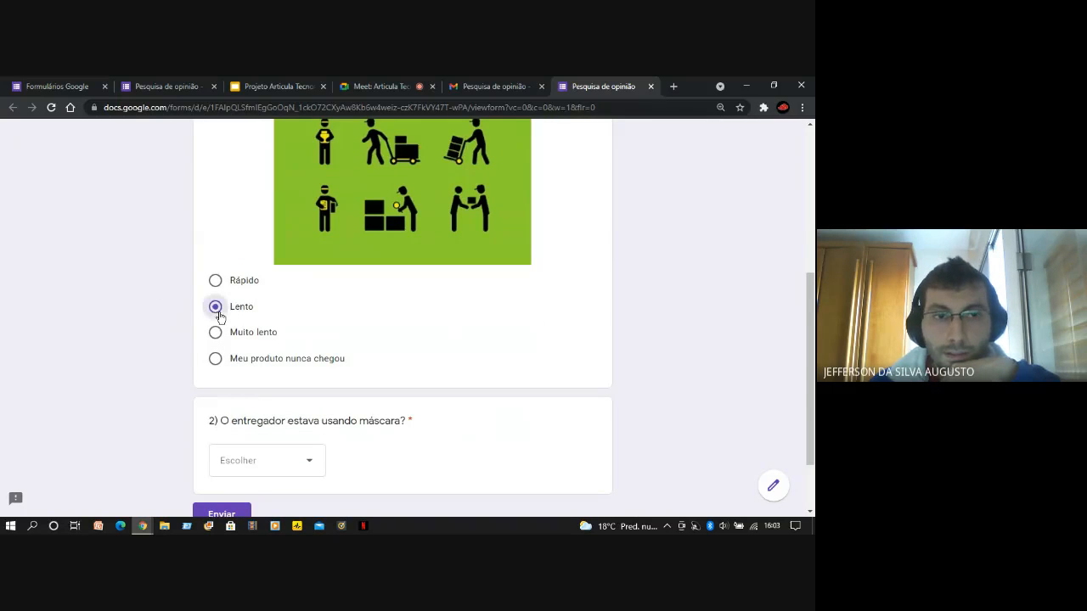
pyautogui.scroll(-2, 188, 332)
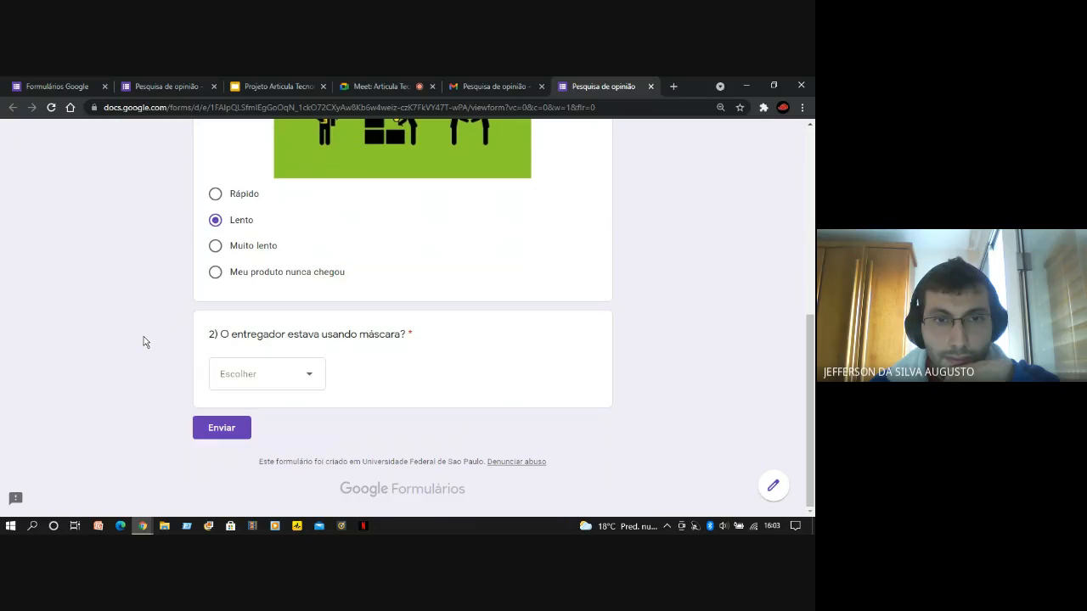
pyautogui.click(313, 387)
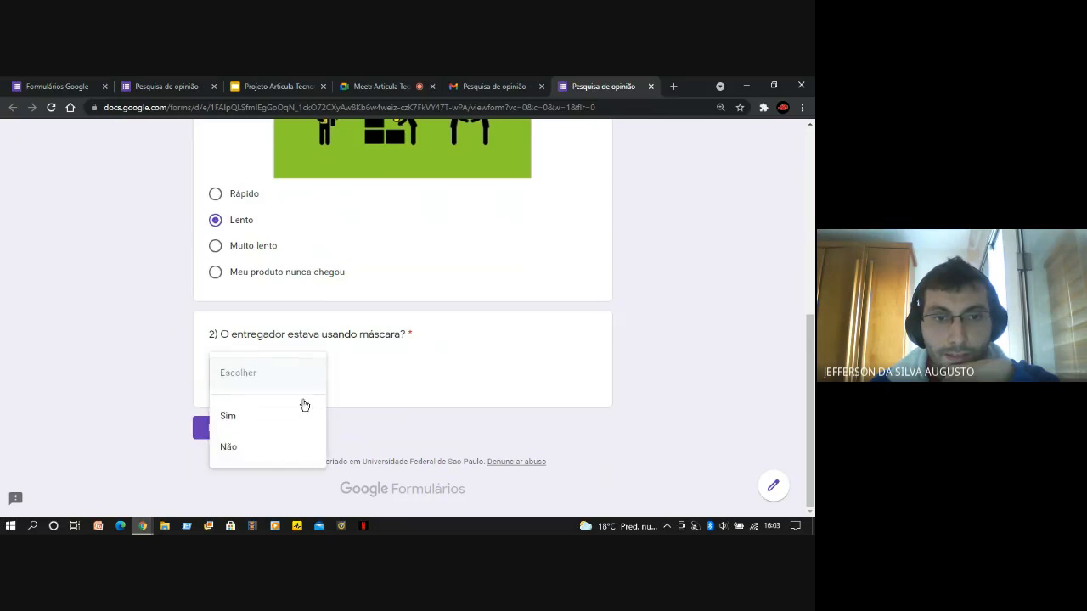
pyautogui.click(290, 451)
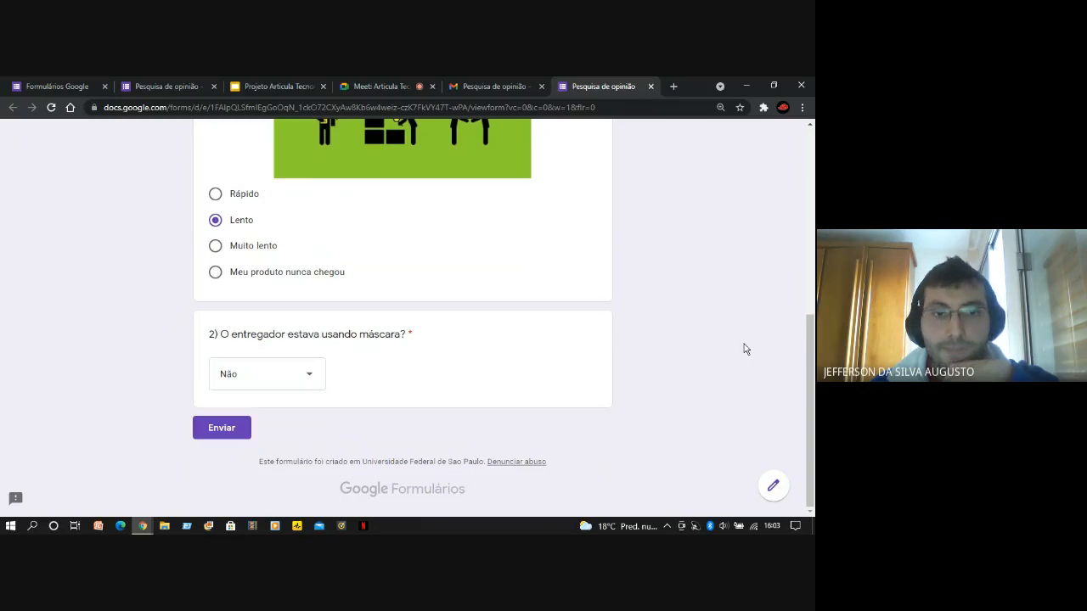
# Check the answered form and try to submit it with the required E-mail field left empty
pyautogui.scroll(3, 704, 387)
pyautogui.scroll(2, 304, 280)
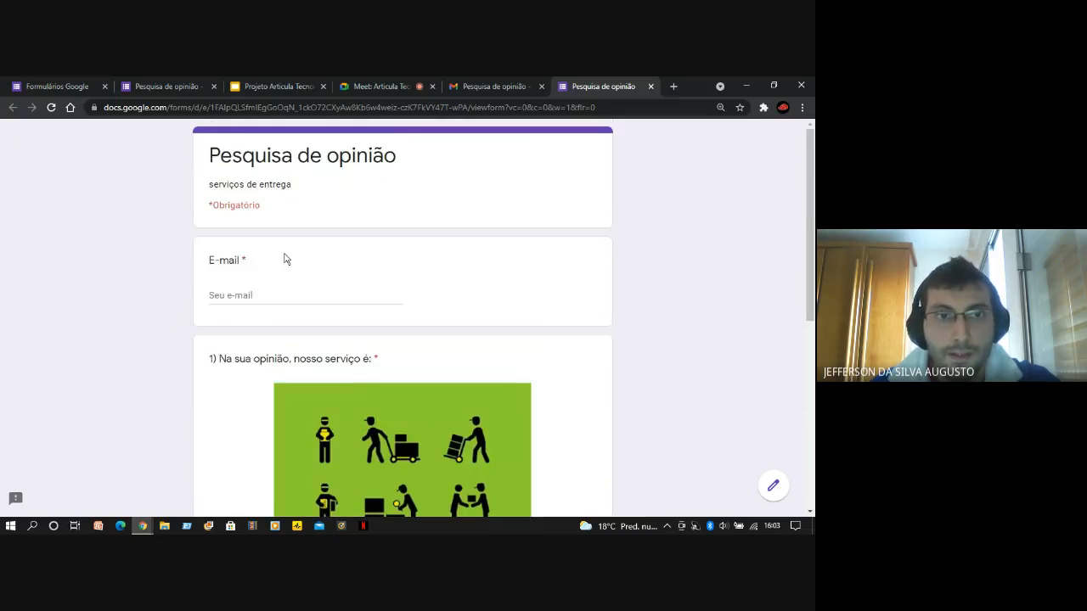
pyautogui.scroll(-4, 405, 289)
pyautogui.scroll(-1, 100, 333)
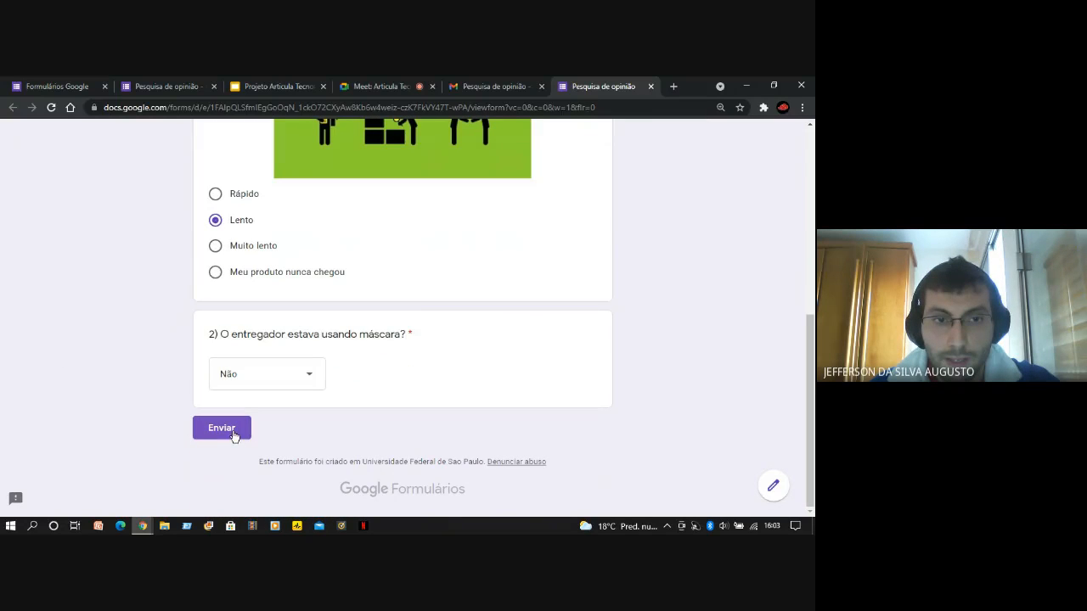
pyautogui.scroll(2, 169, 348)
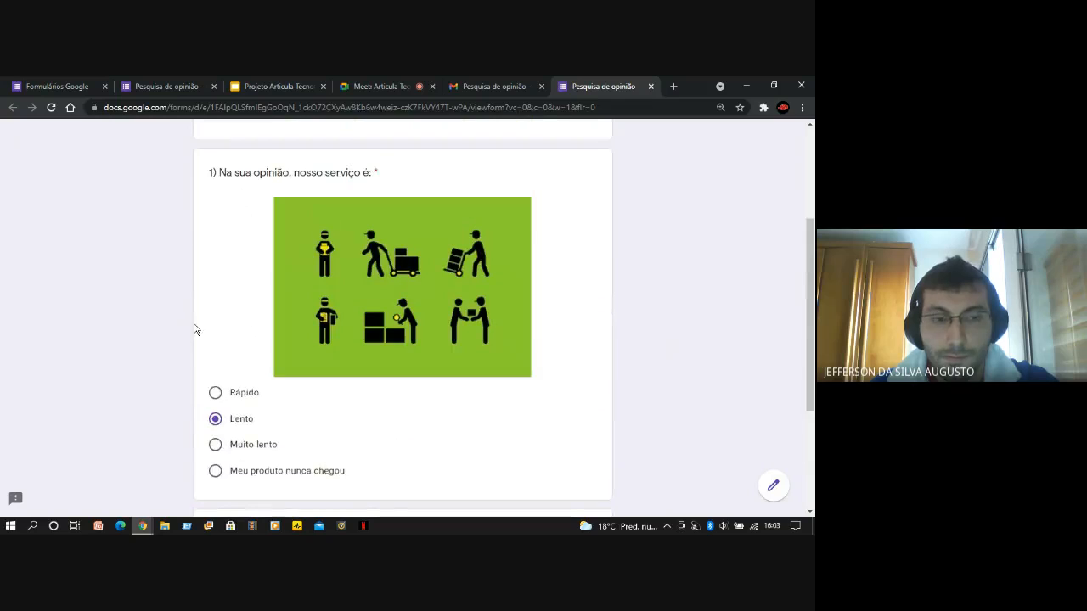
pyautogui.scroll(-1, 195, 323)
pyautogui.scroll(-2, 195, 319)
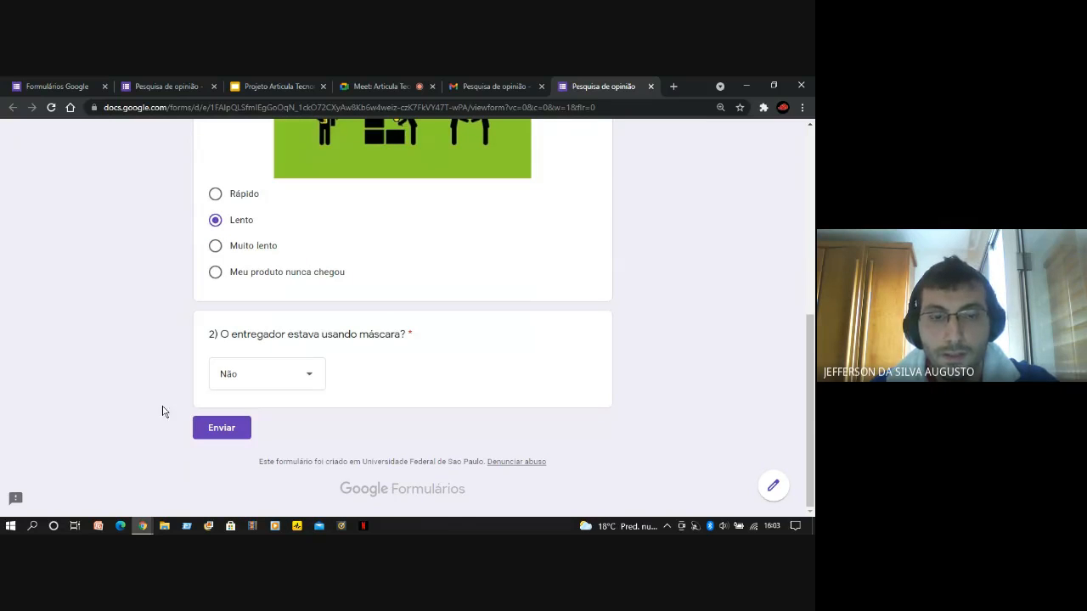
pyautogui.click(226, 435)
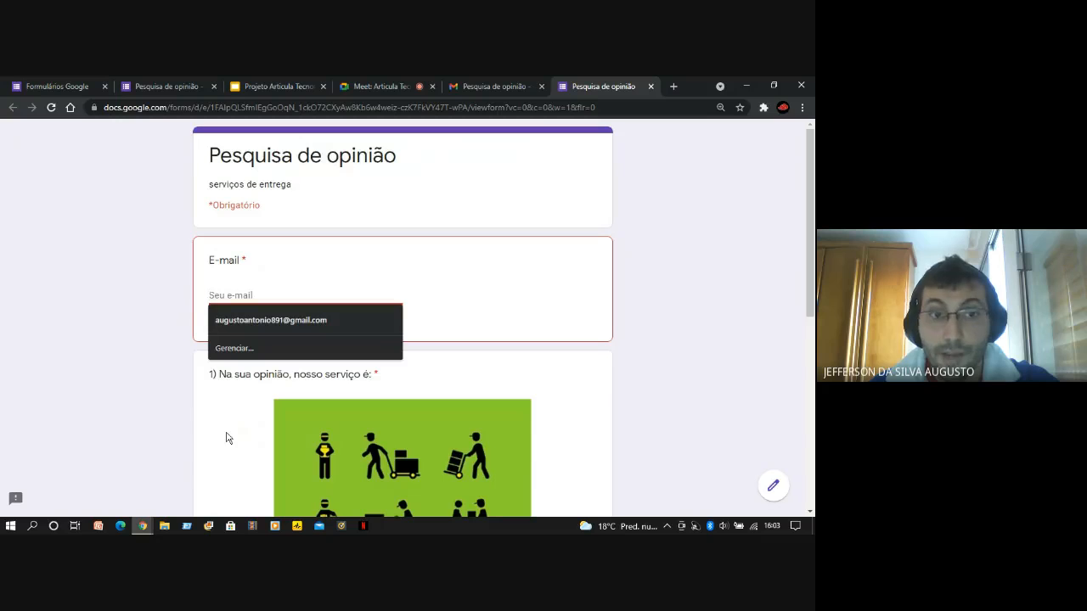
pyautogui.click(742, 343)
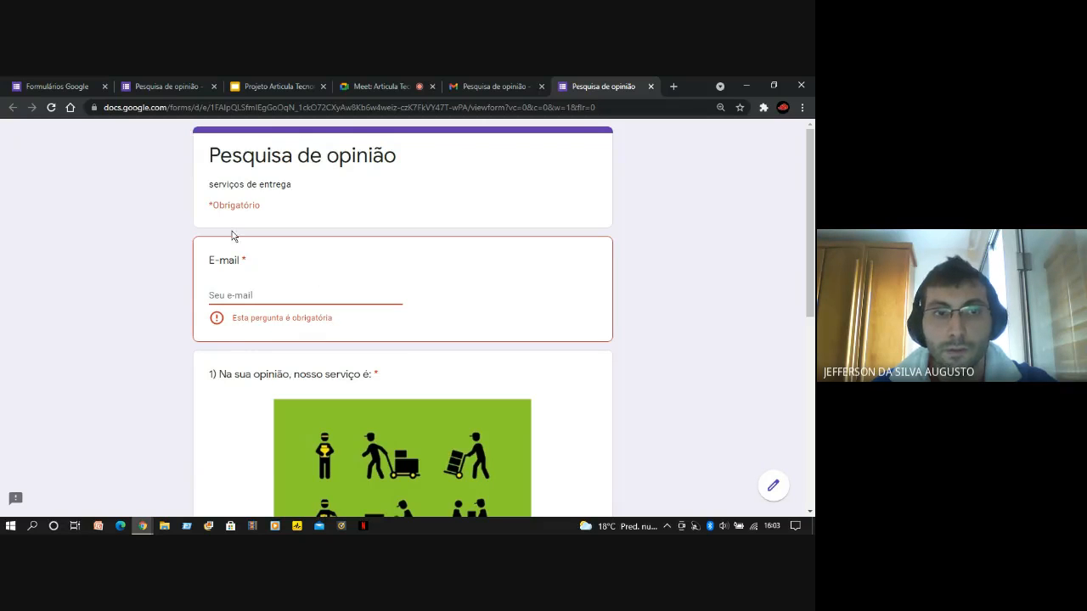
# Fill in the respondent's e-mail address in the form's required E-mail field
pyautogui.click(281, 292)
pyautogui.click(185, 321)
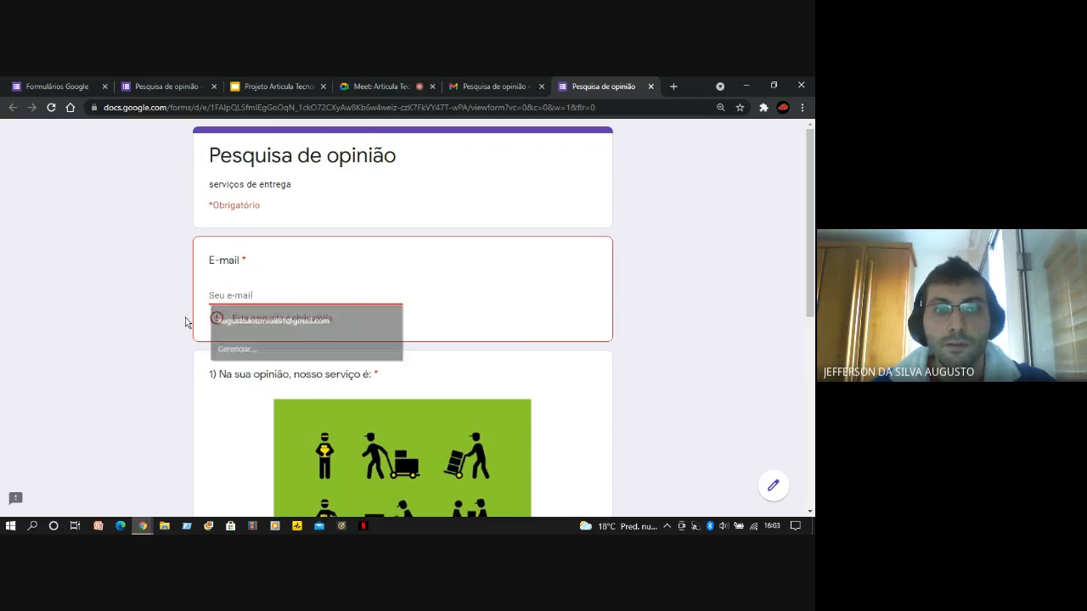
pyautogui.click(232, 298)
pyautogui.click(154, 345)
pyautogui.click(251, 293)
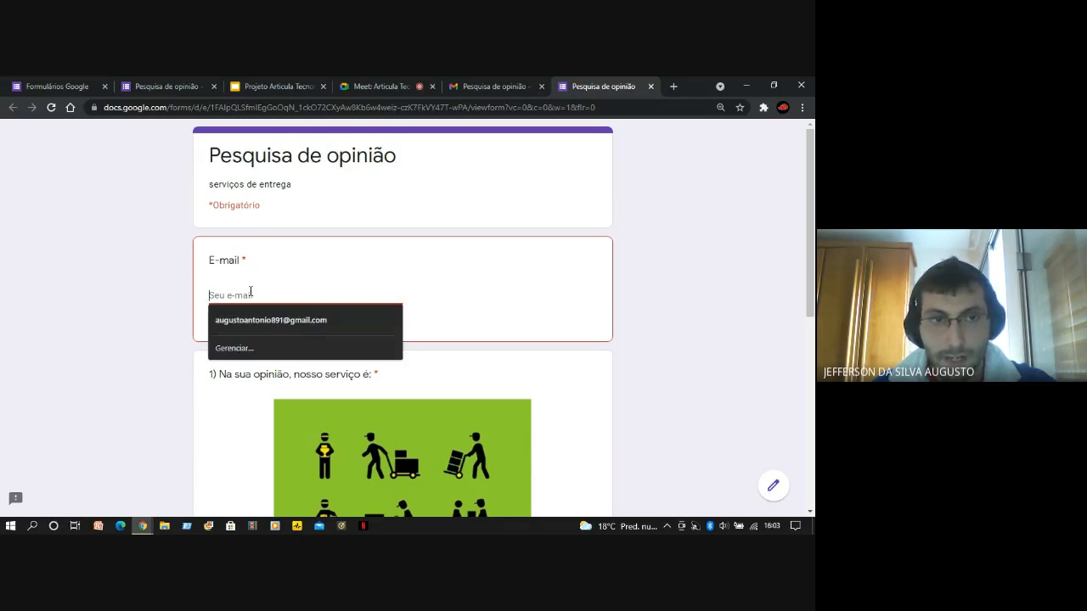
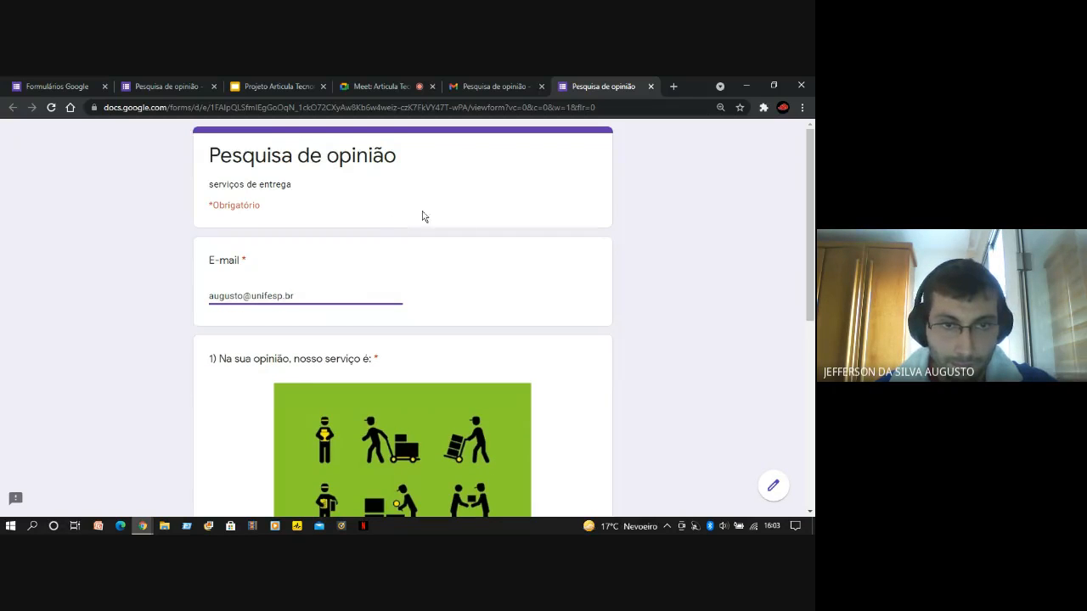
# Insert a two-digit number before the @ sign of the entered e-mail address
pyautogui.click(245, 297)
pyautogui.write('27')
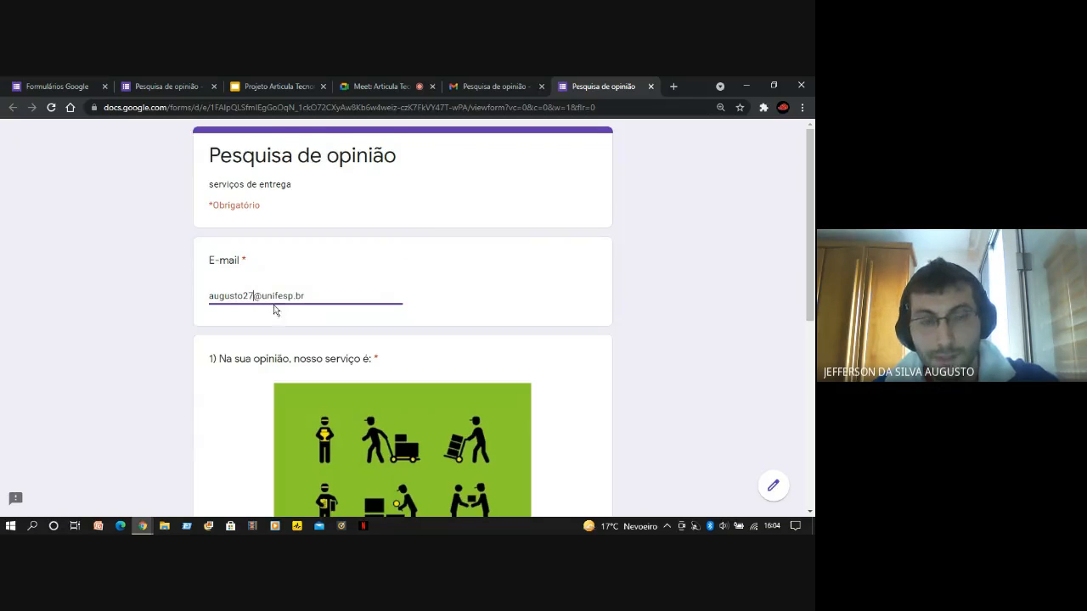
pyautogui.click(174, 321)
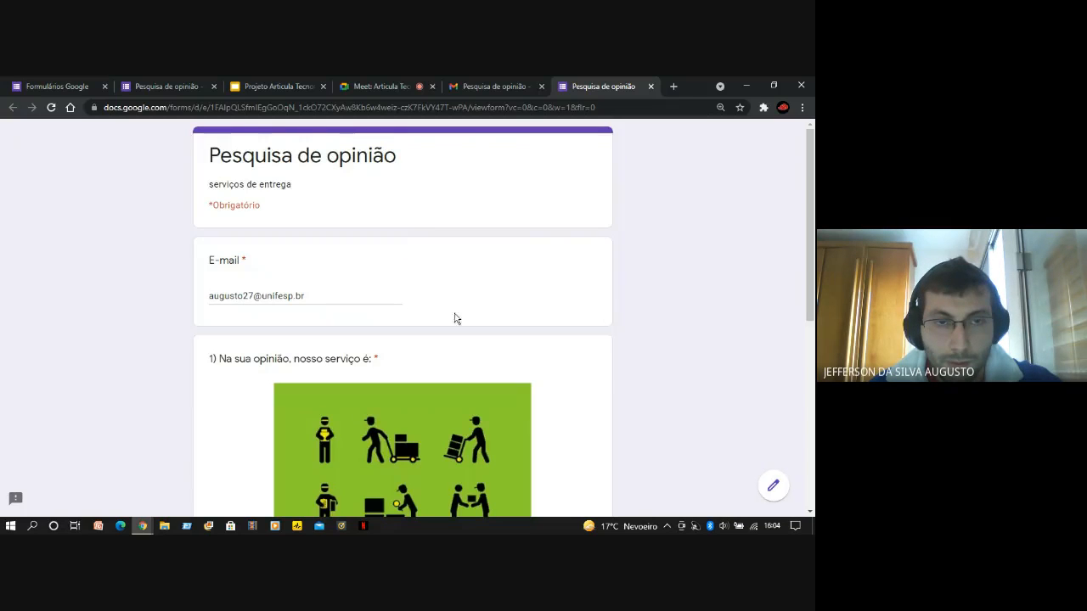
# Review the completed answers, submit the form, and highlight the confirmation text on the response page
pyautogui.scroll(-2, 224, 347)
pyautogui.scroll(-2, 170, 355)
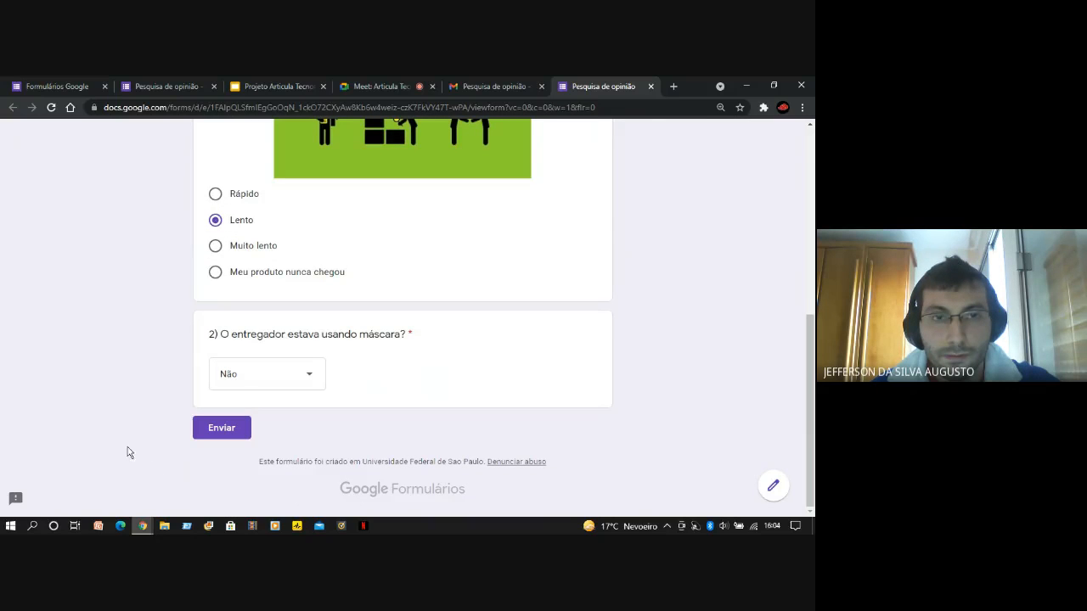
pyautogui.scroll(4, 141, 446)
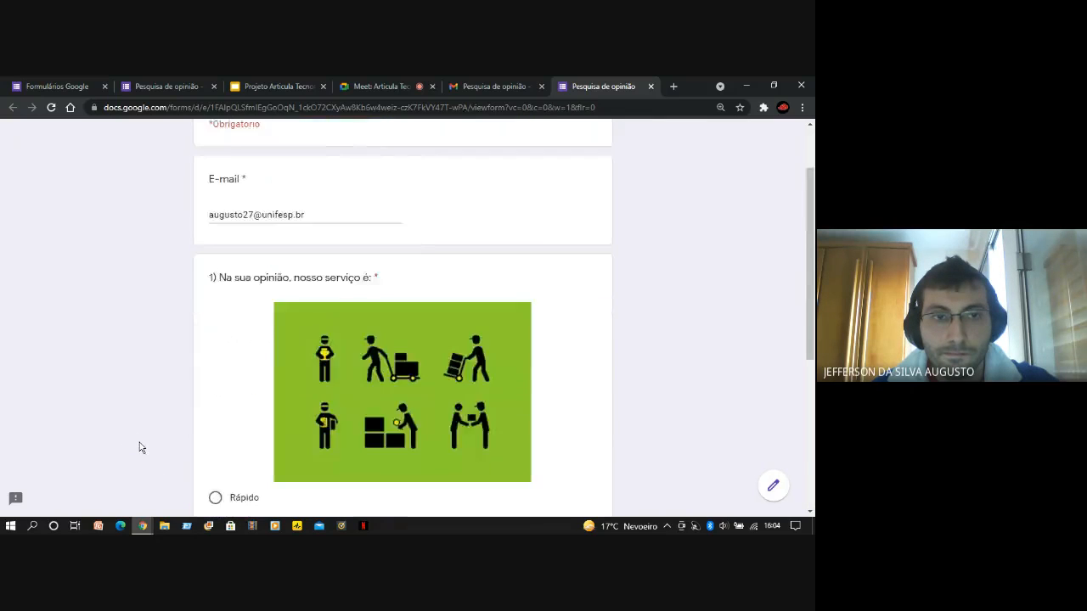
pyautogui.scroll(-3, 139, 441)
pyautogui.scroll(-1, 124, 421)
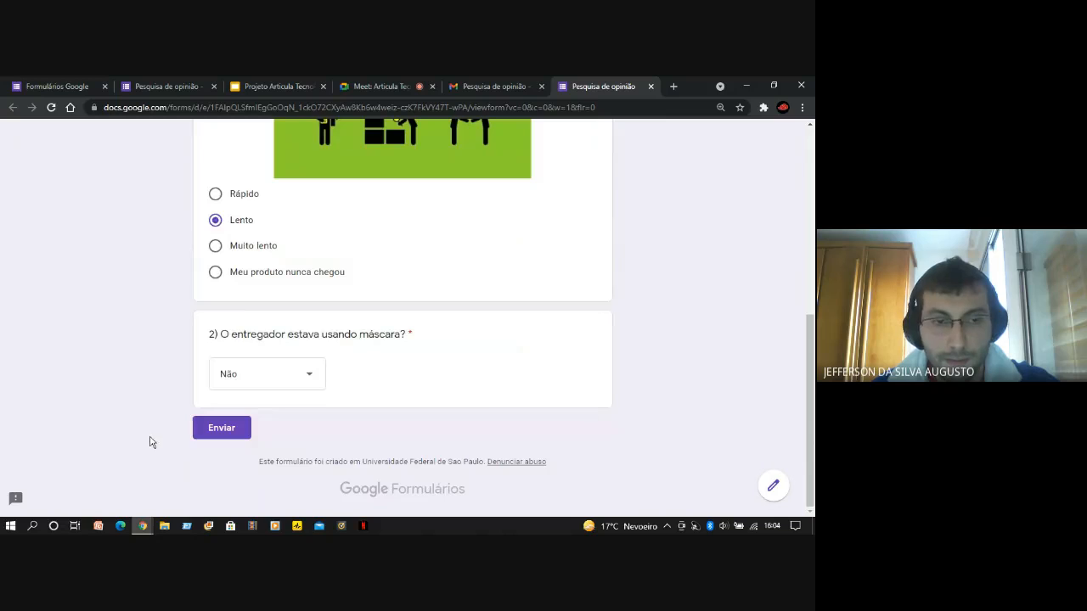
pyautogui.scroll(3, 148, 440)
pyautogui.scroll(-1, 149, 445)
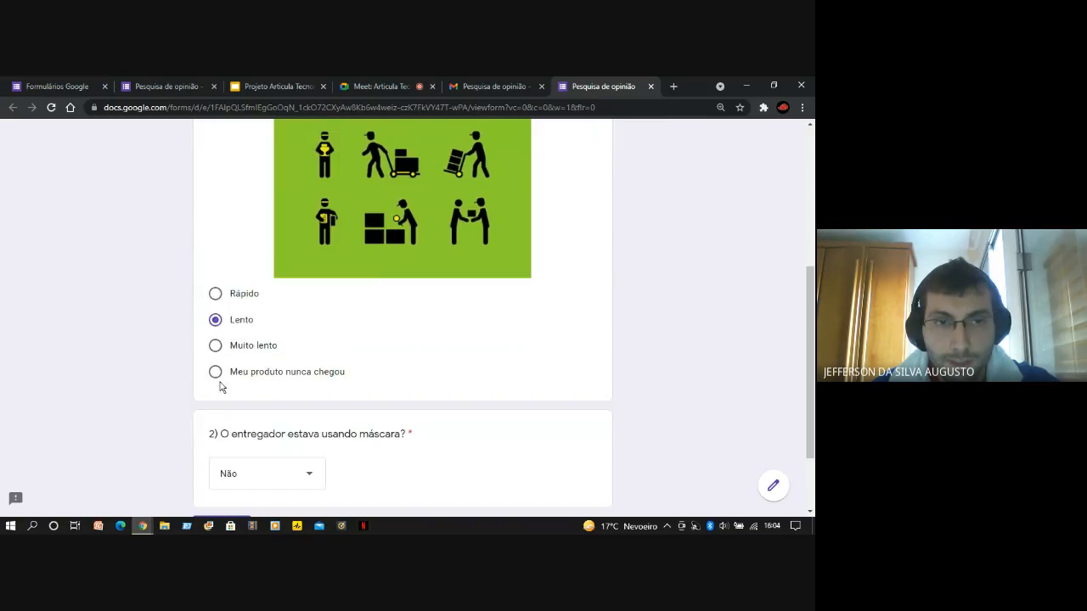
pyautogui.scroll(1, 233, 450)
pyautogui.scroll(-2, 235, 452)
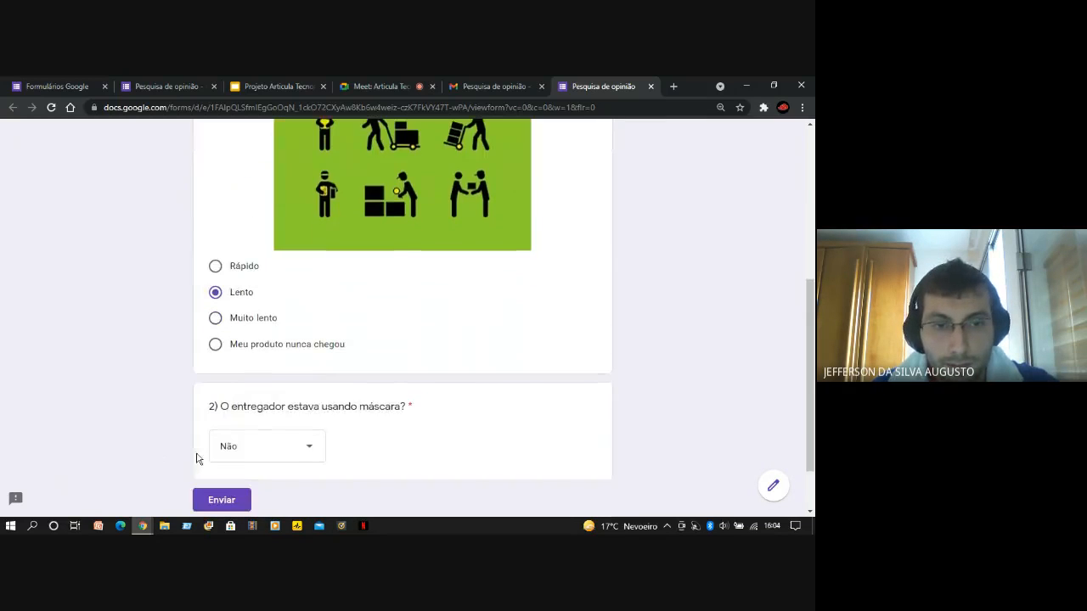
pyautogui.click(222, 428)
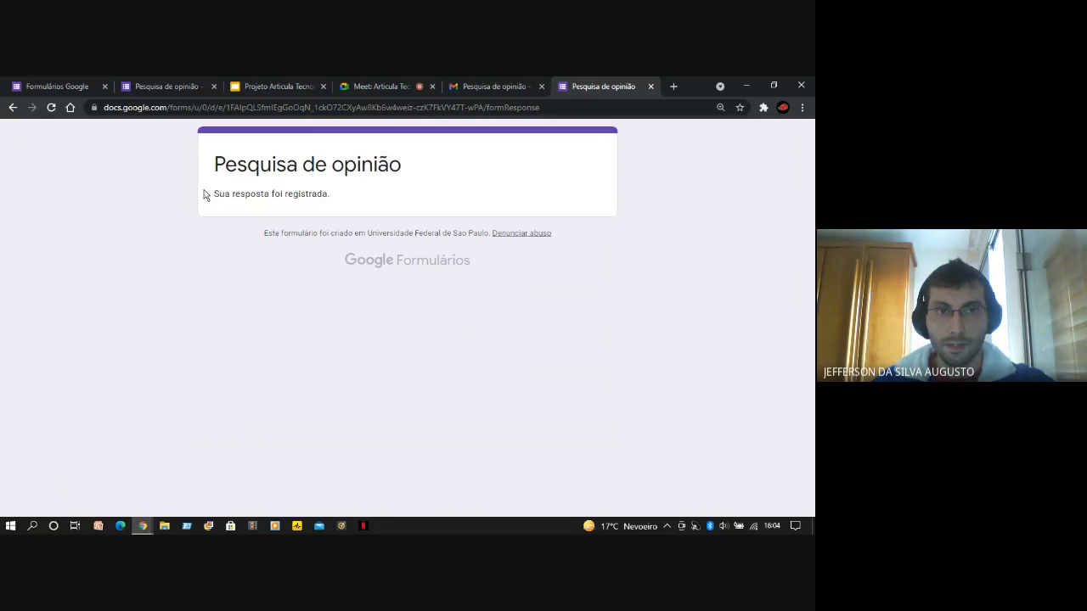
pyautogui.moveTo(219, 194); pyautogui.dragTo(188, 203)
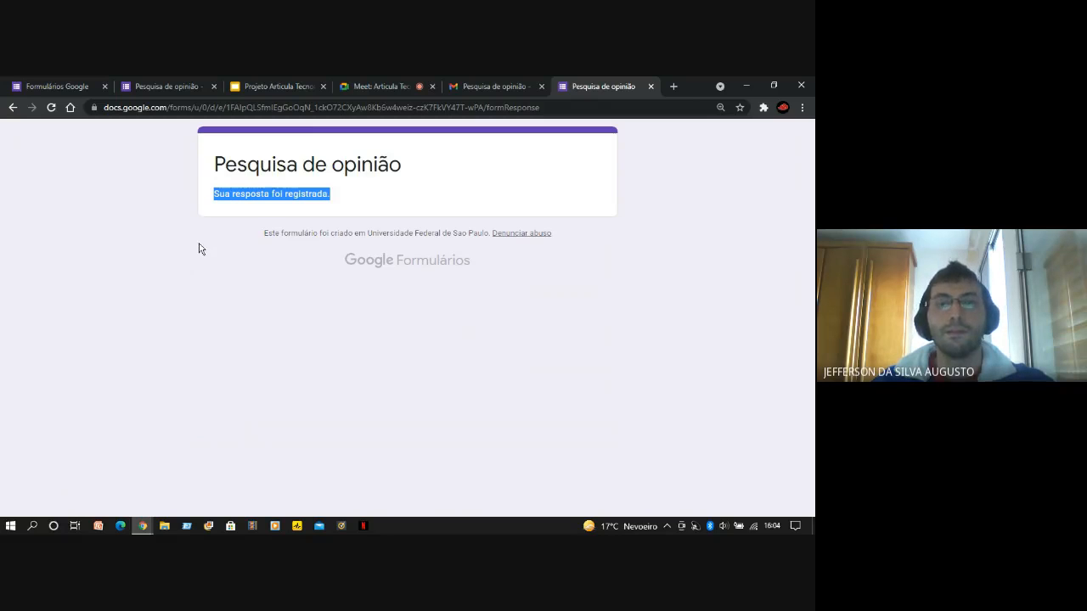
pyautogui.click(210, 273)
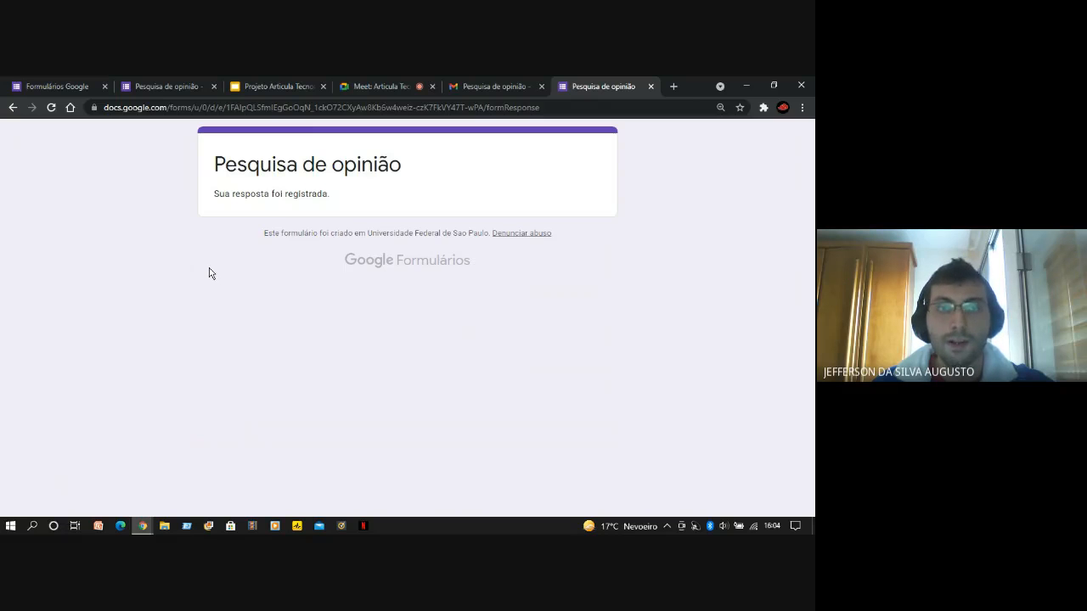
# Close the response page and Gmail tabs and return to the "Pesquisa de opinião" form editor
pyautogui.click(650, 87)
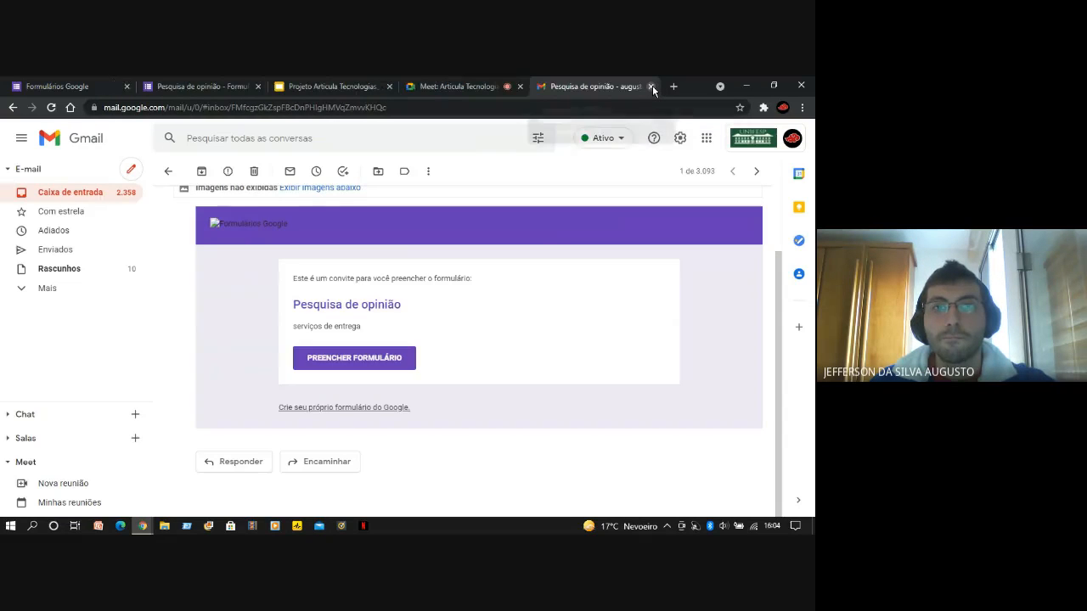
pyautogui.click(651, 87)
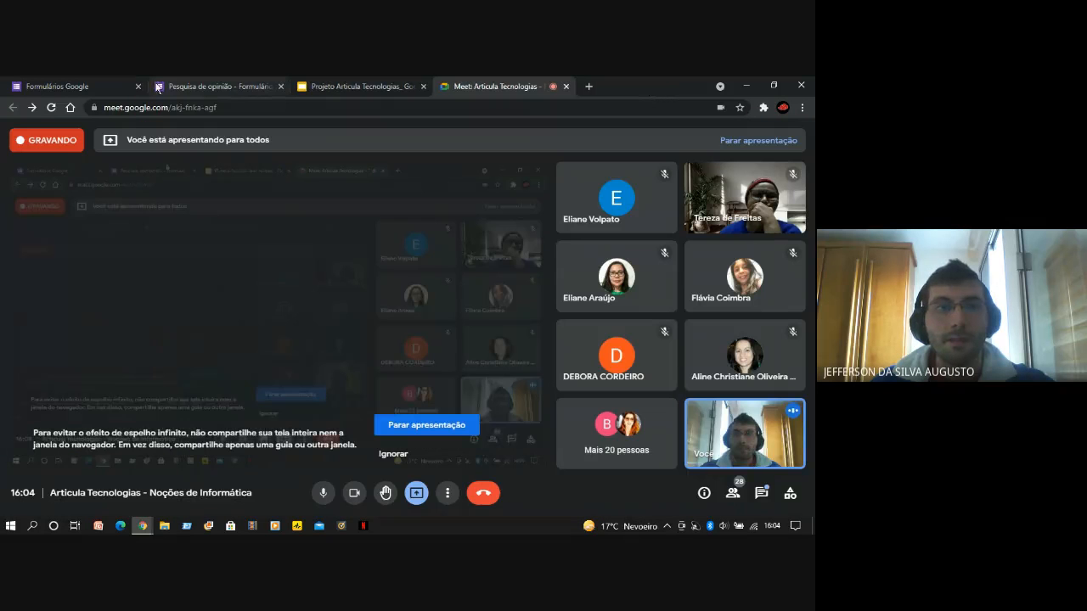
pyautogui.click(86, 80)
pyautogui.click(169, 86)
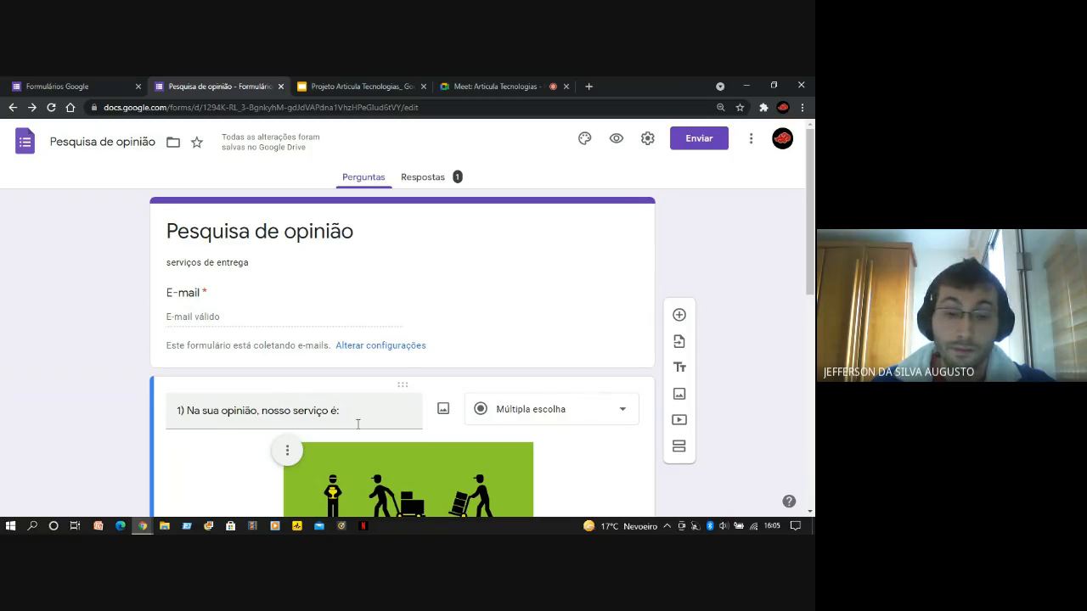
# Look over the form's Perguntas view and compare it with Respostas, ending on the response summary
pyautogui.scroll(-4, 274, 388)
pyautogui.scroll(2, 191, 432)
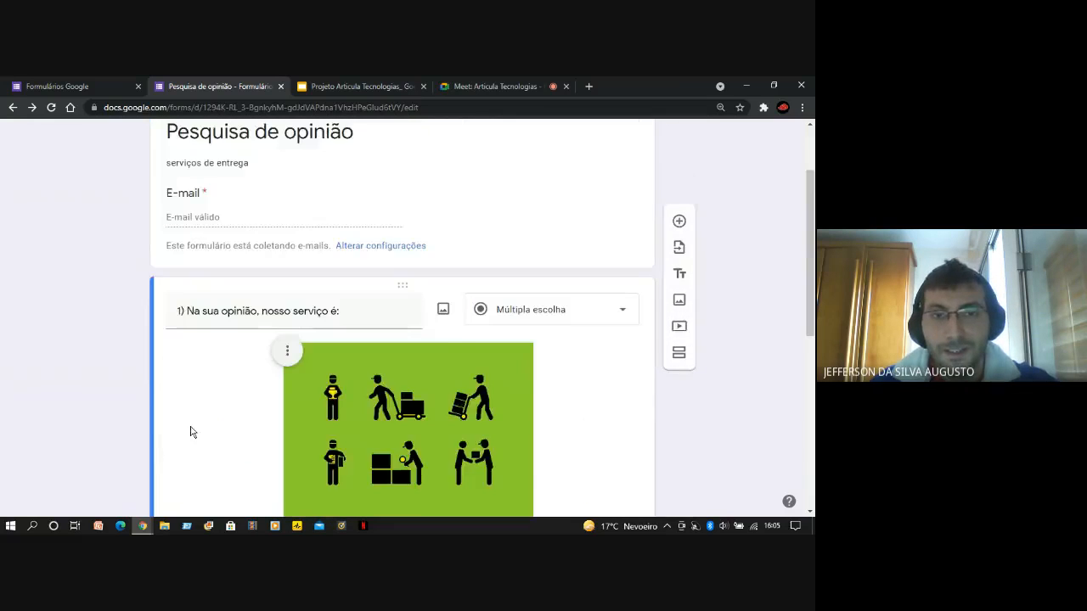
pyautogui.scroll(2, 191, 432)
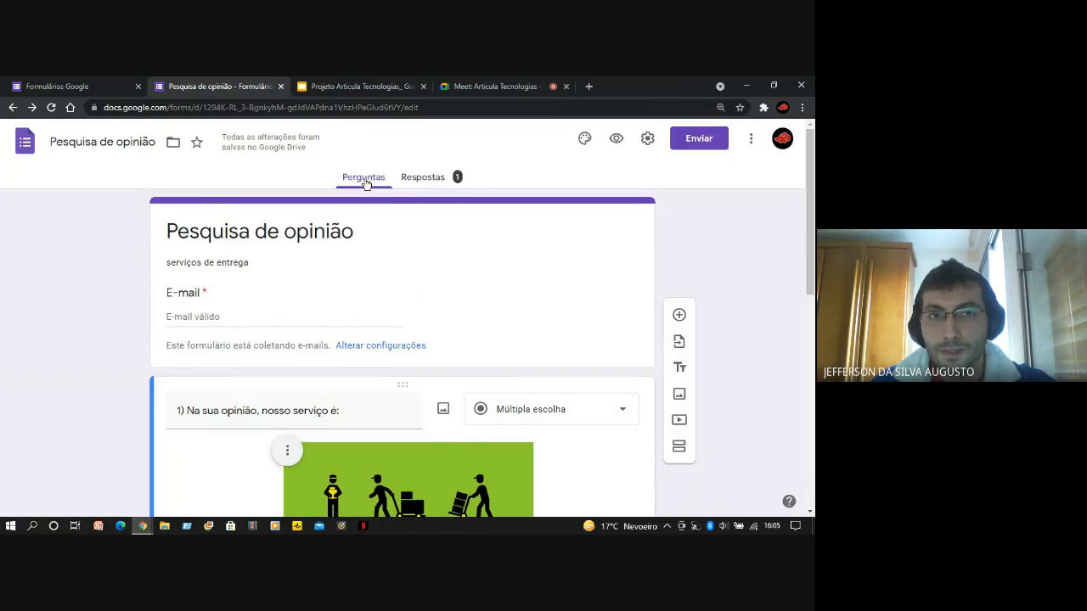
pyautogui.click(429, 182)
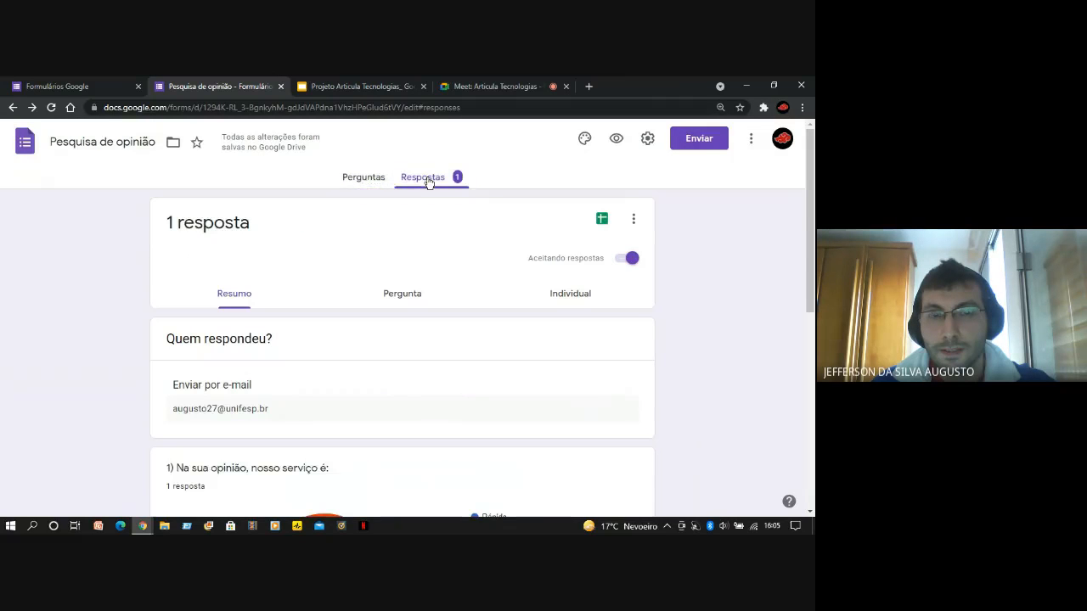
pyautogui.click(375, 180)
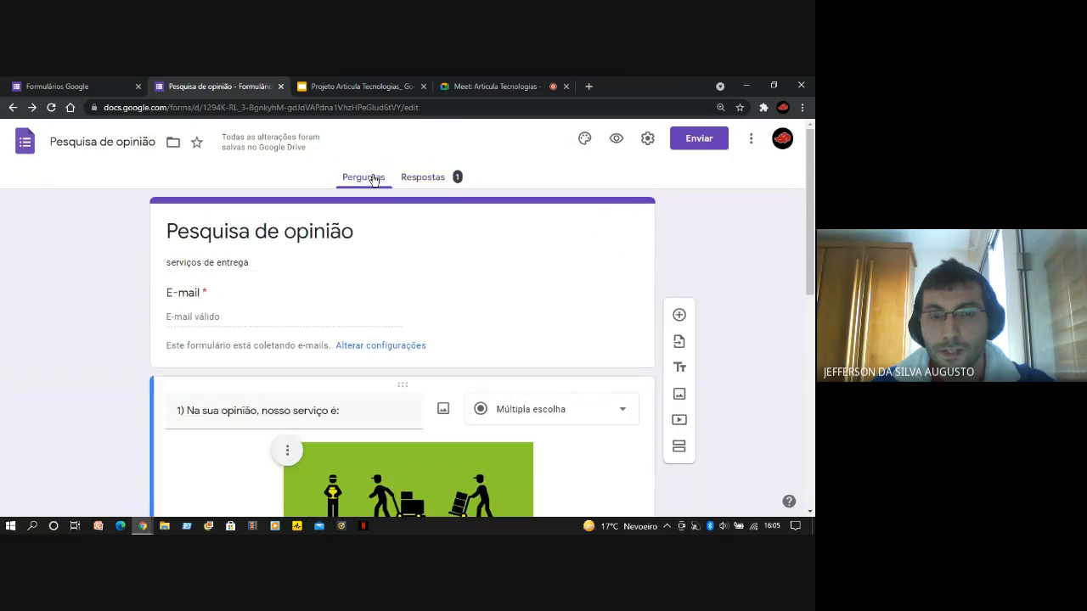
pyautogui.click(420, 178)
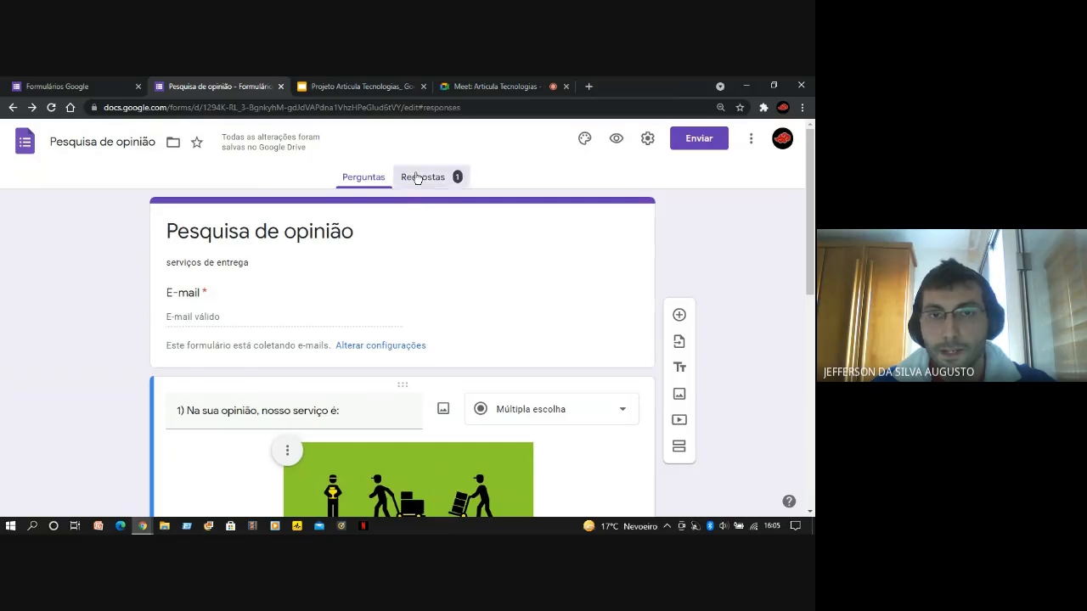
pyautogui.click(378, 176)
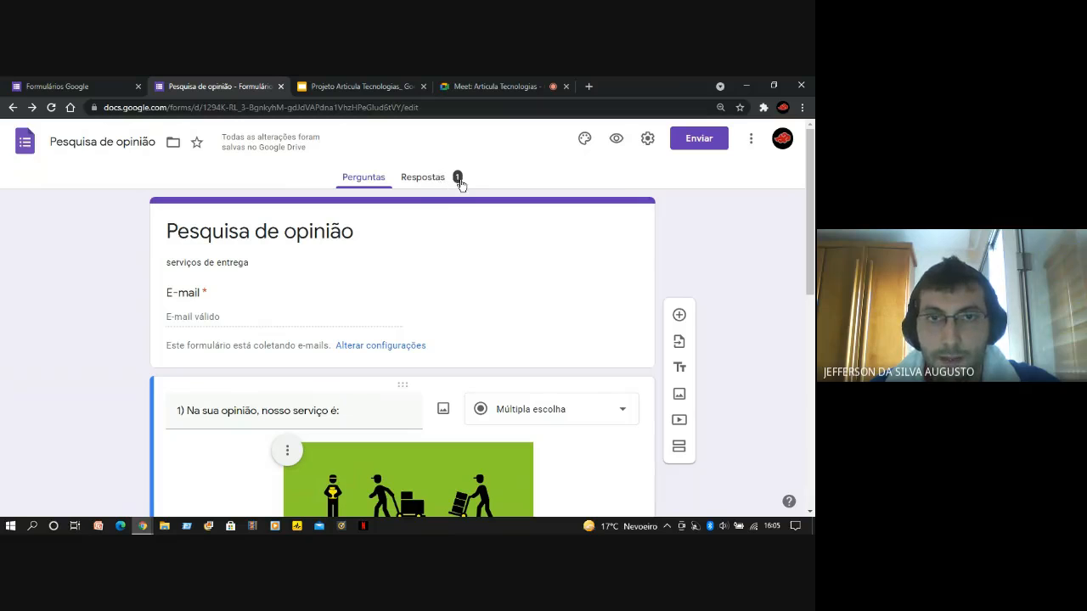
pyautogui.click(420, 178)
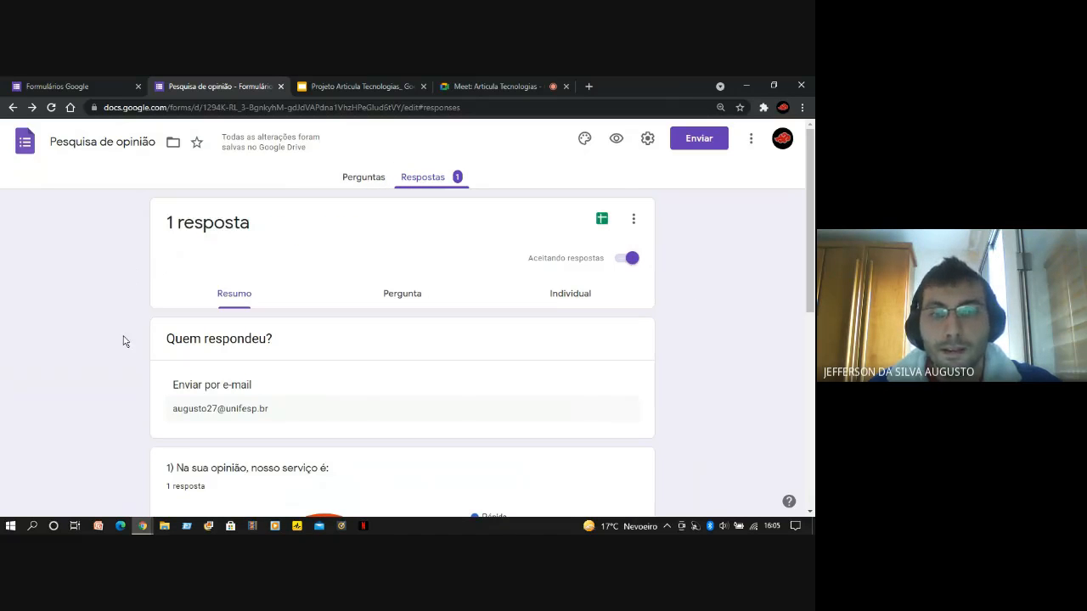
# Glance over the response summary, then examine the form's question view and its e-mail collection header
pyautogui.scroll(-1, 123, 341)
pyautogui.scroll(1, 123, 341)
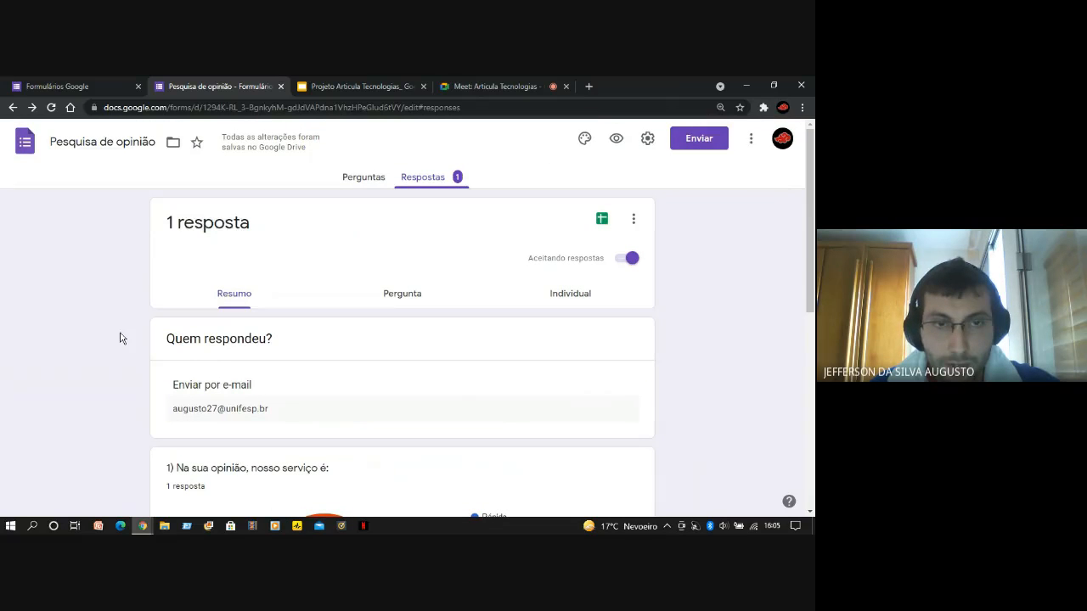
pyautogui.scroll(-1, 137, 343)
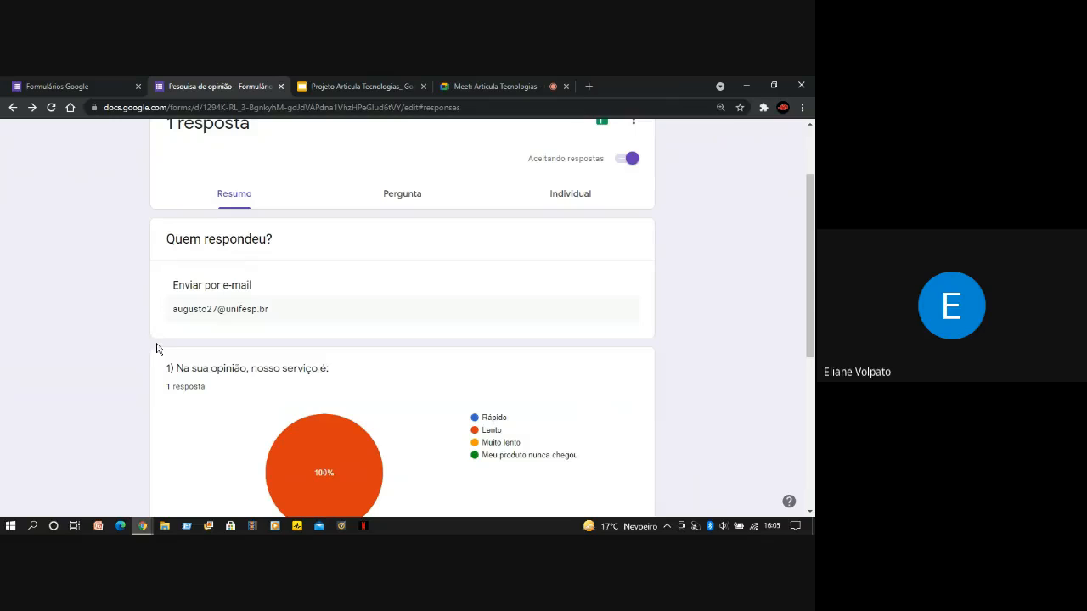
pyautogui.scroll(1, 412, 352)
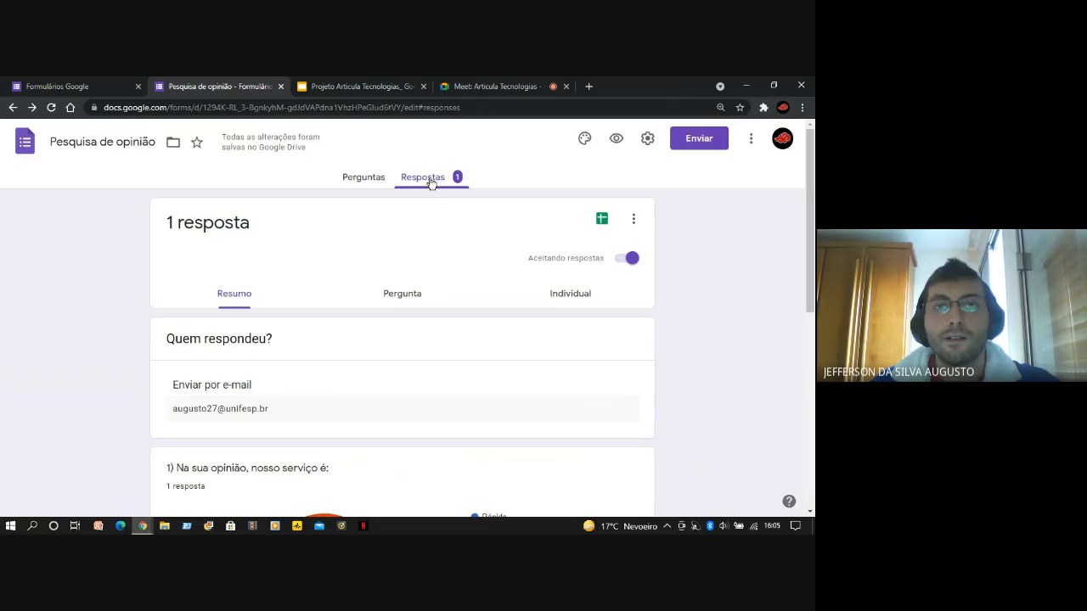
pyautogui.click(378, 180)
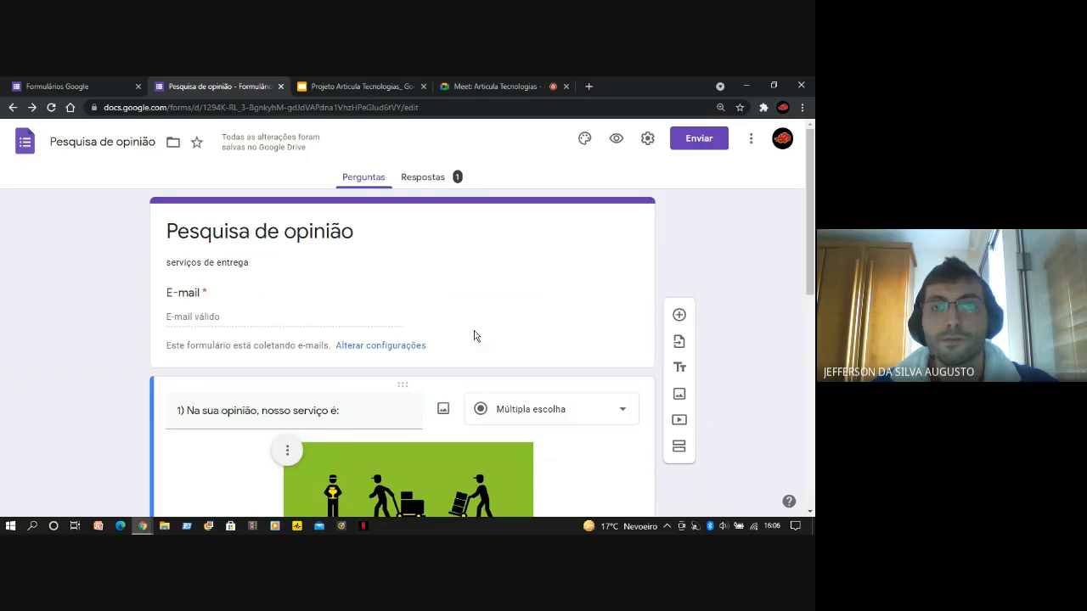
pyautogui.scroll(-1, 489, 342)
pyautogui.scroll(1, 489, 342)
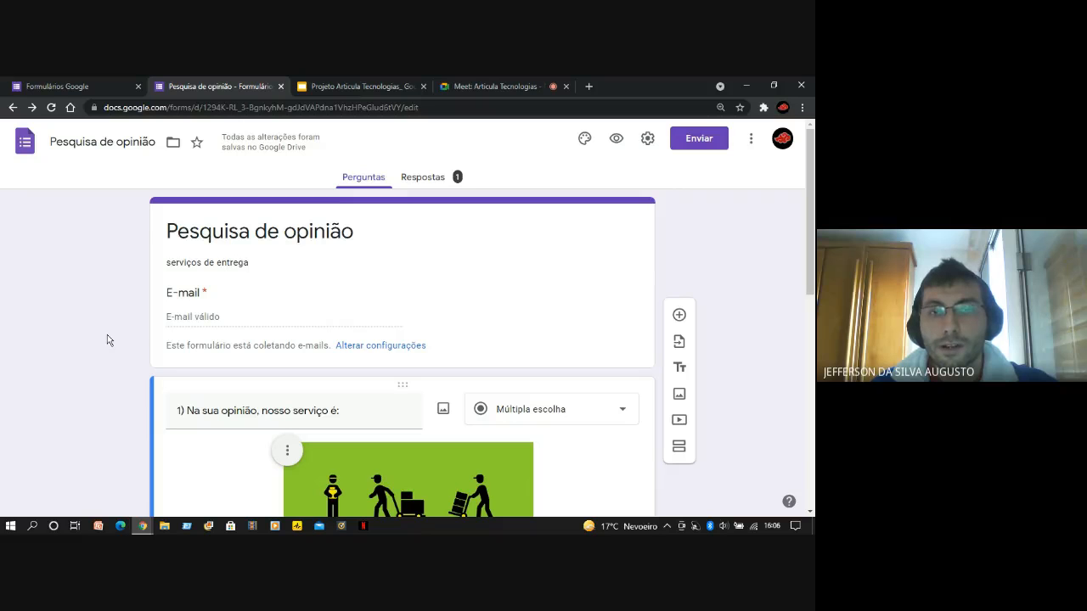
pyautogui.scroll(-1, 107, 334)
pyautogui.scroll(1, 107, 334)
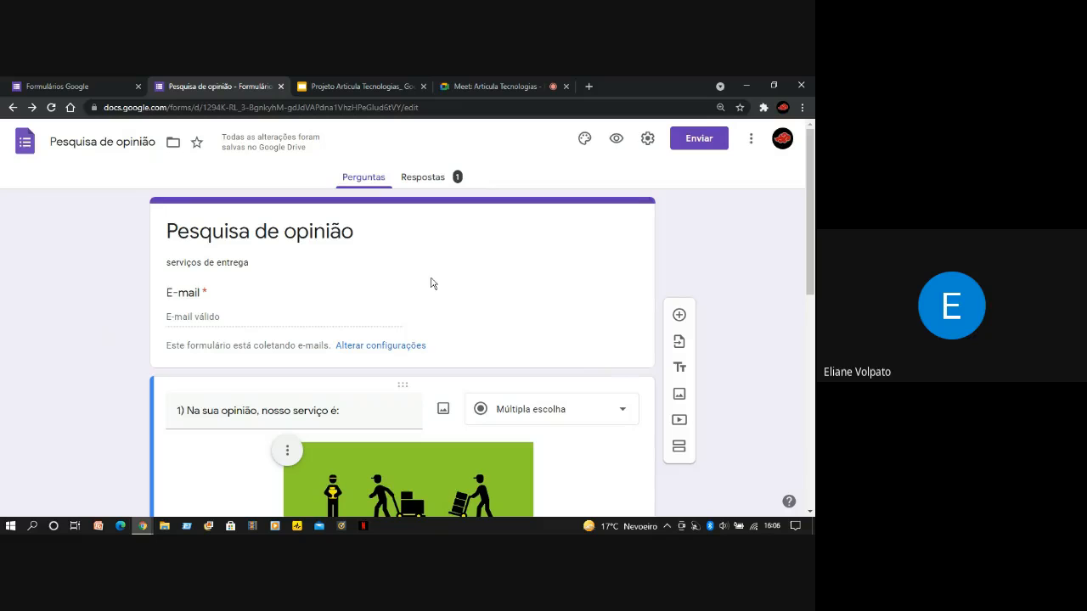
pyautogui.click(415, 185)
pyautogui.click(371, 182)
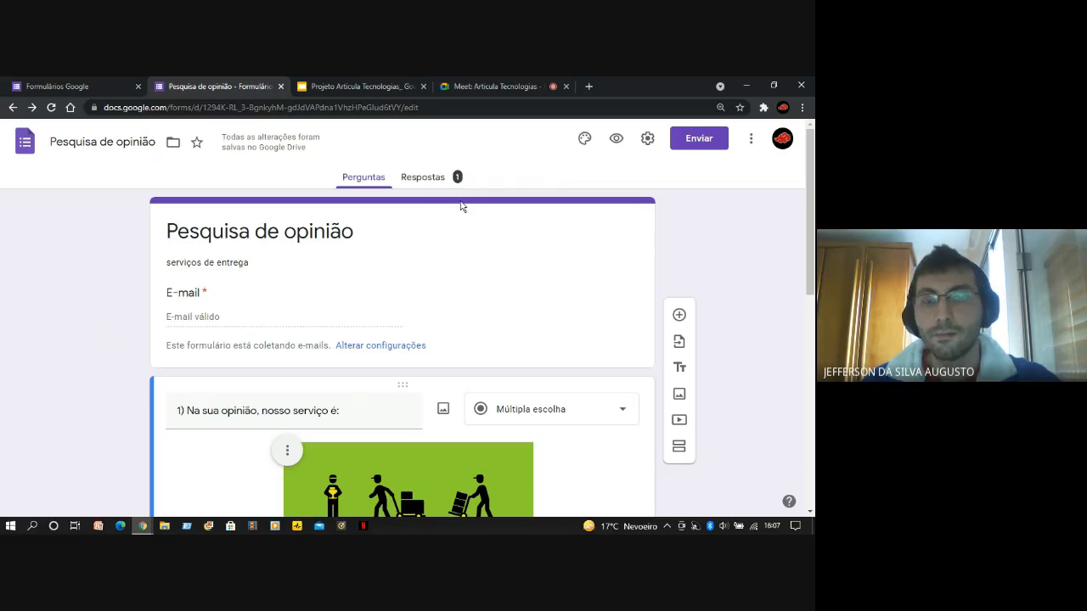
# Examine the response summary, covering who responded and the charts for the service-opinion and delivery-mask questions
pyautogui.click(422, 180)
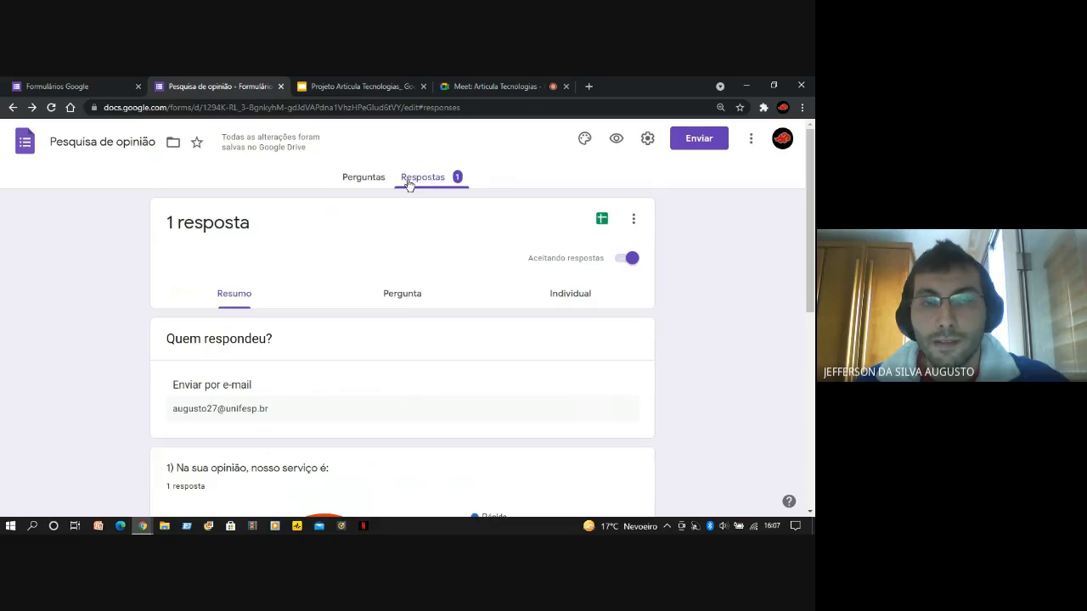
pyautogui.scroll(-2, 91, 337)
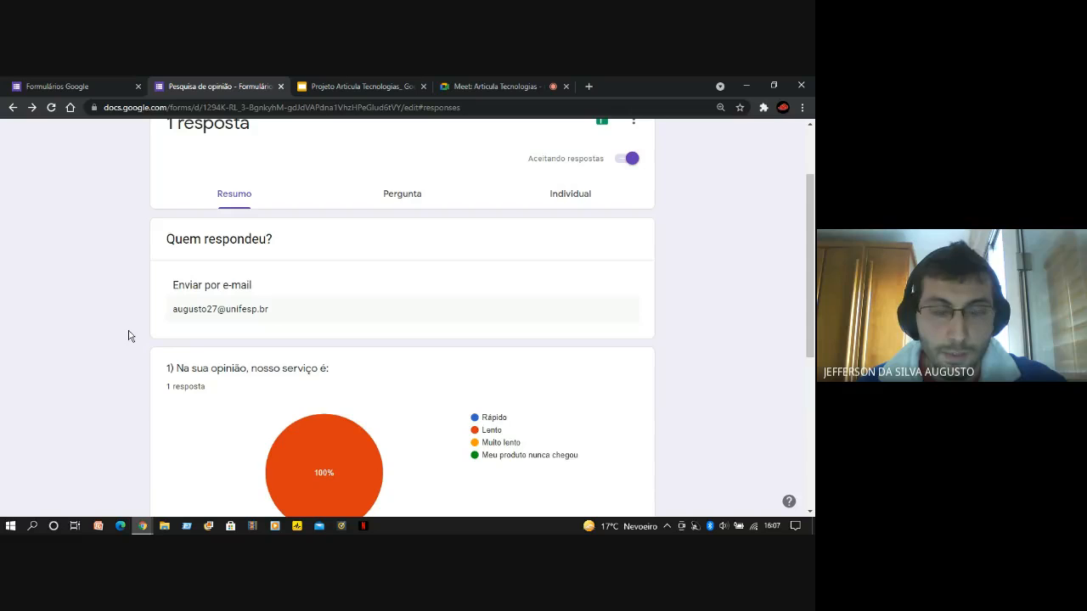
pyautogui.scroll(-1, 138, 329)
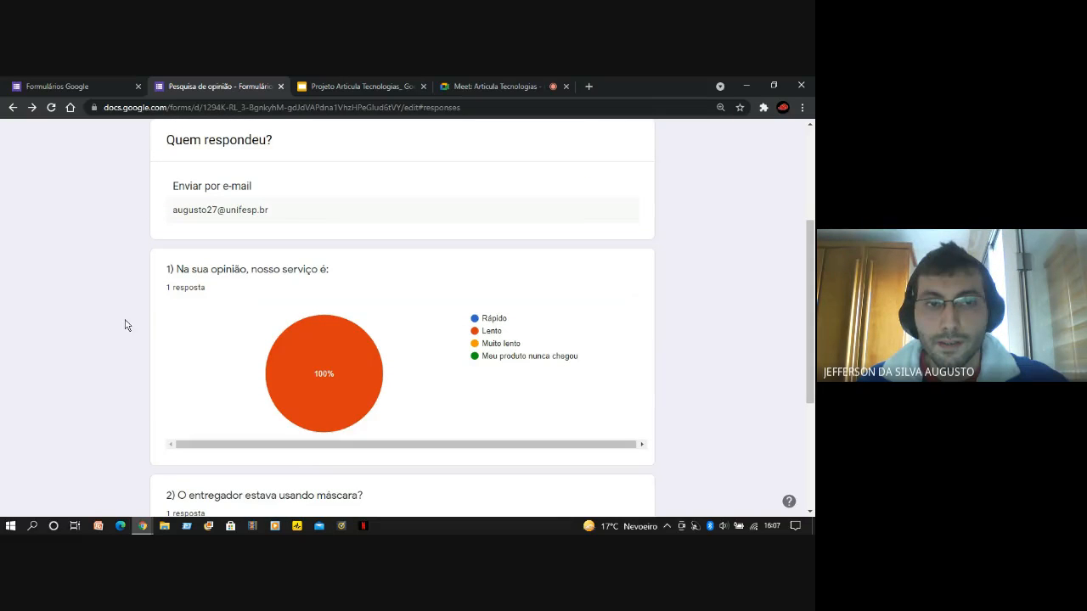
pyautogui.scroll(-1, 136, 327)
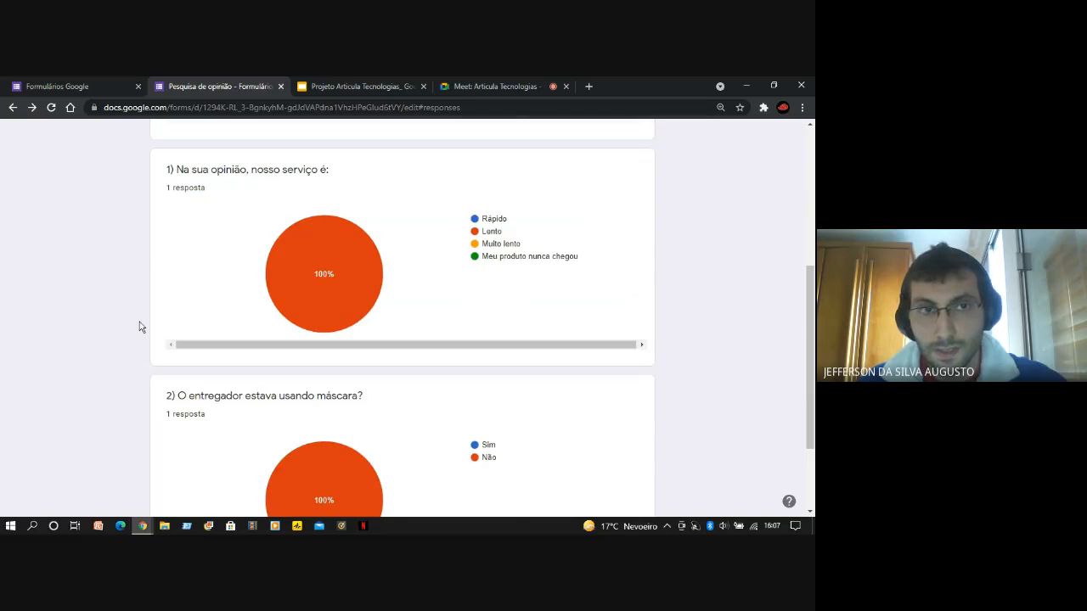
pyautogui.scroll(-1, 141, 327)
pyautogui.scroll(2, 140, 327)
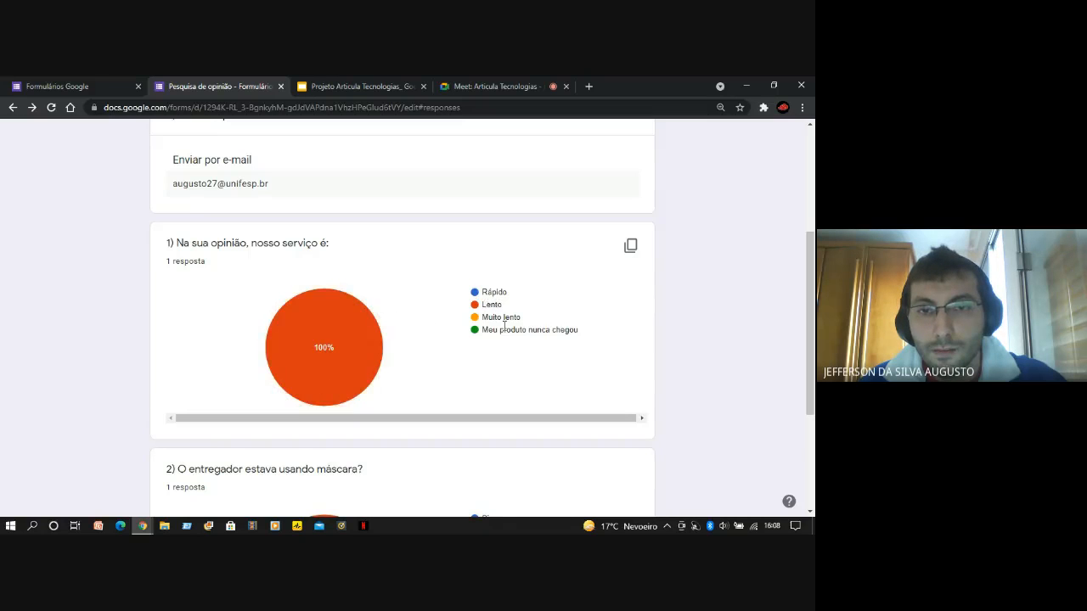
pyautogui.scroll(-3, 505, 347)
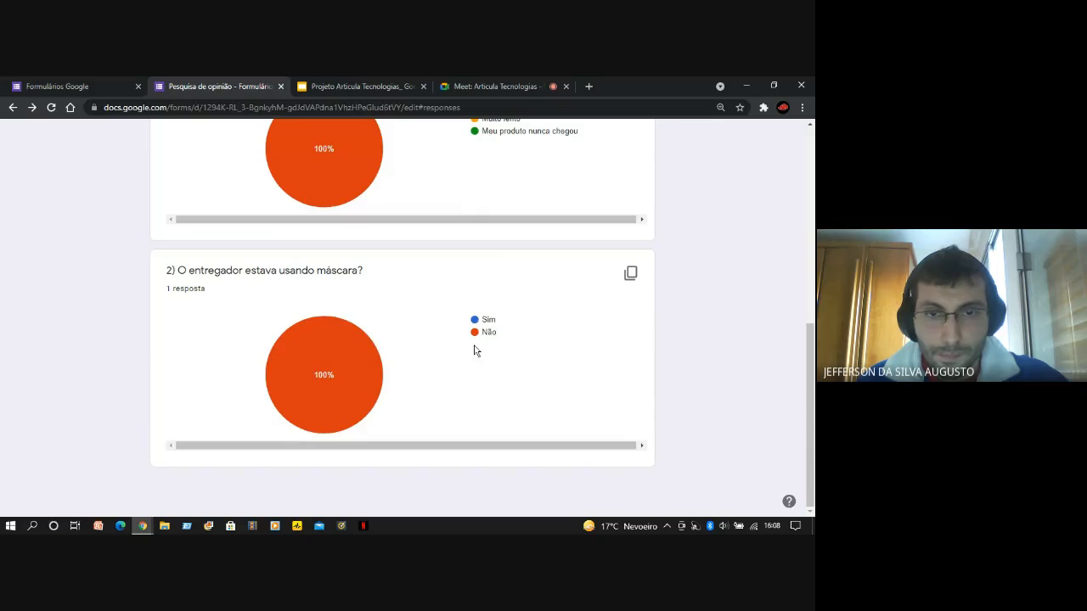
pyautogui.moveTo(279, 351)
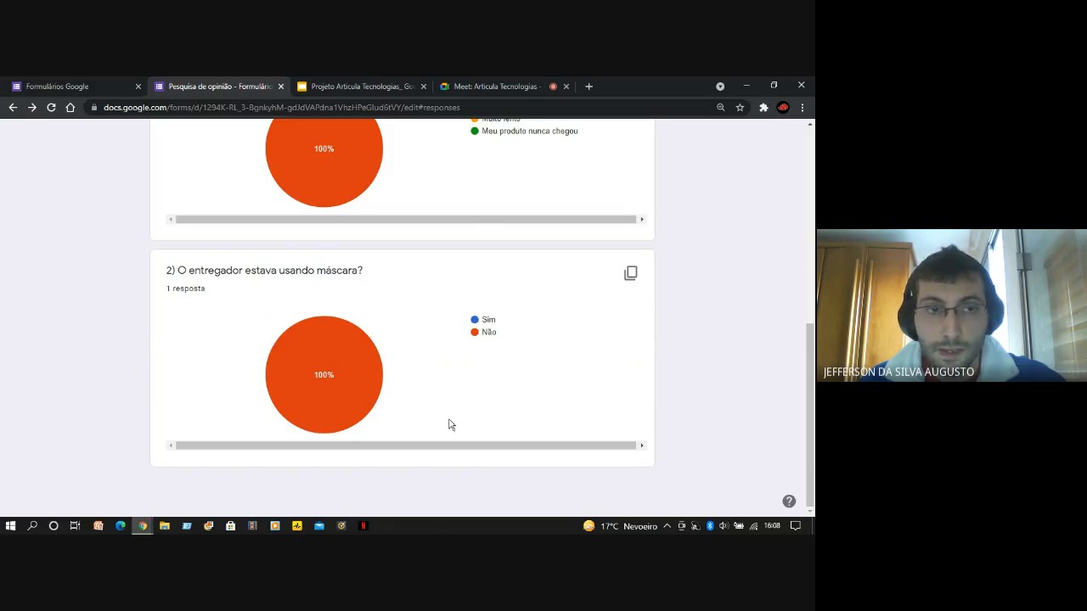
pyautogui.scroll(3, 450, 424)
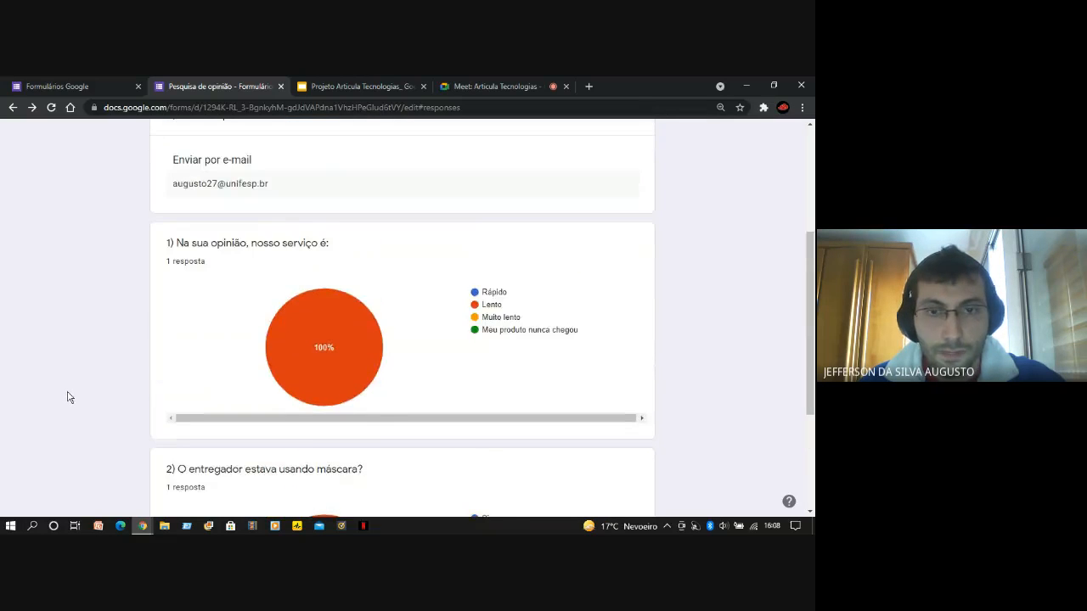
pyautogui.scroll(3, 69, 397)
pyautogui.scroll(-3, 72, 399)
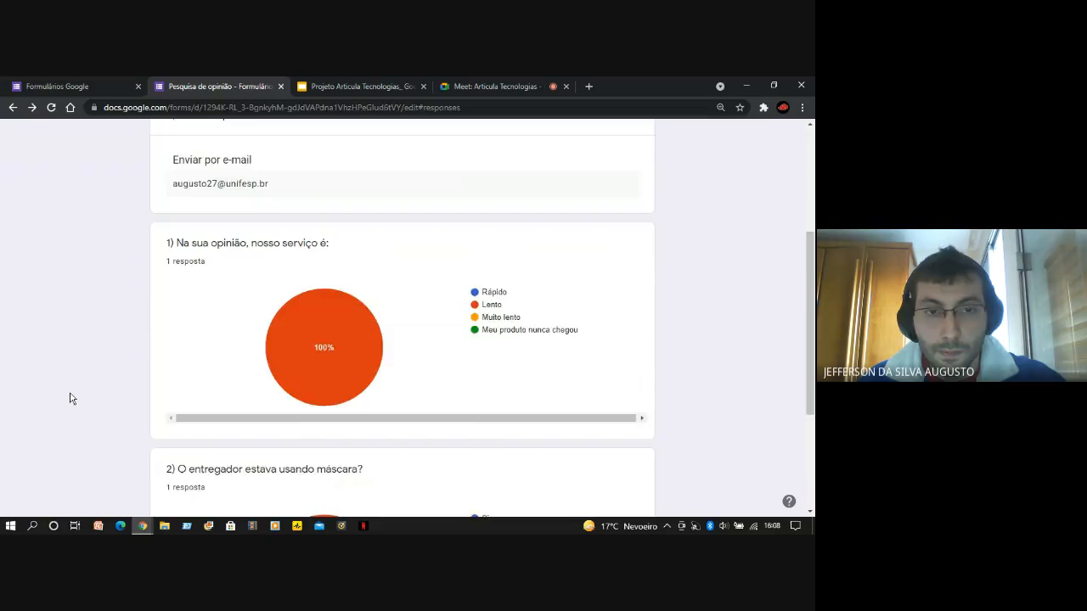
pyautogui.scroll(1, 71, 398)
pyautogui.scroll(2, 71, 399)
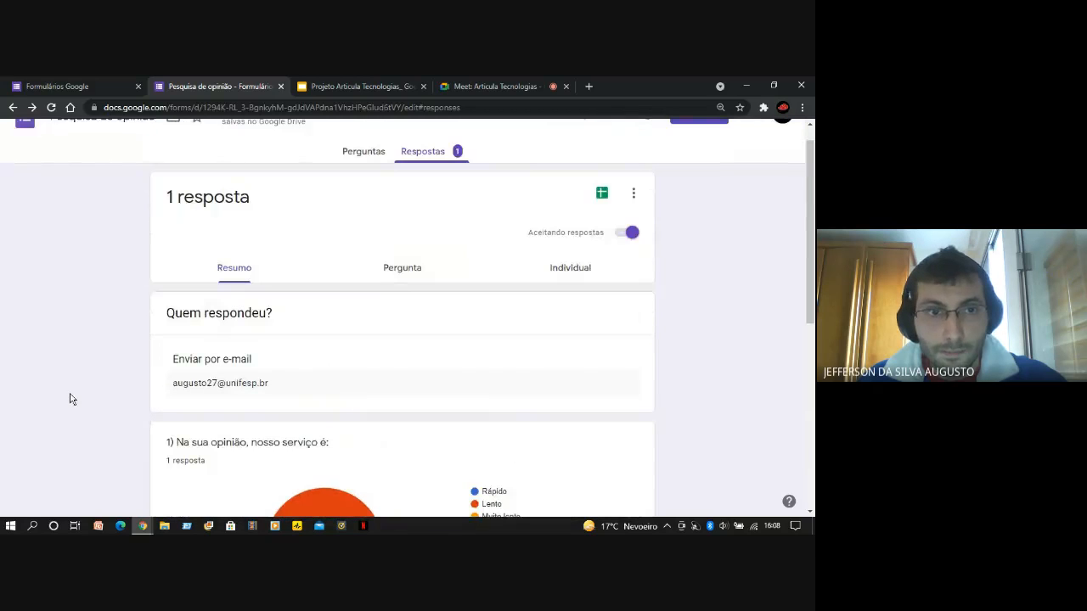
# View the responses by question and highlight the title of question 1, "Na sua opinião, nosso serviço é:"
pyautogui.click(401, 270)
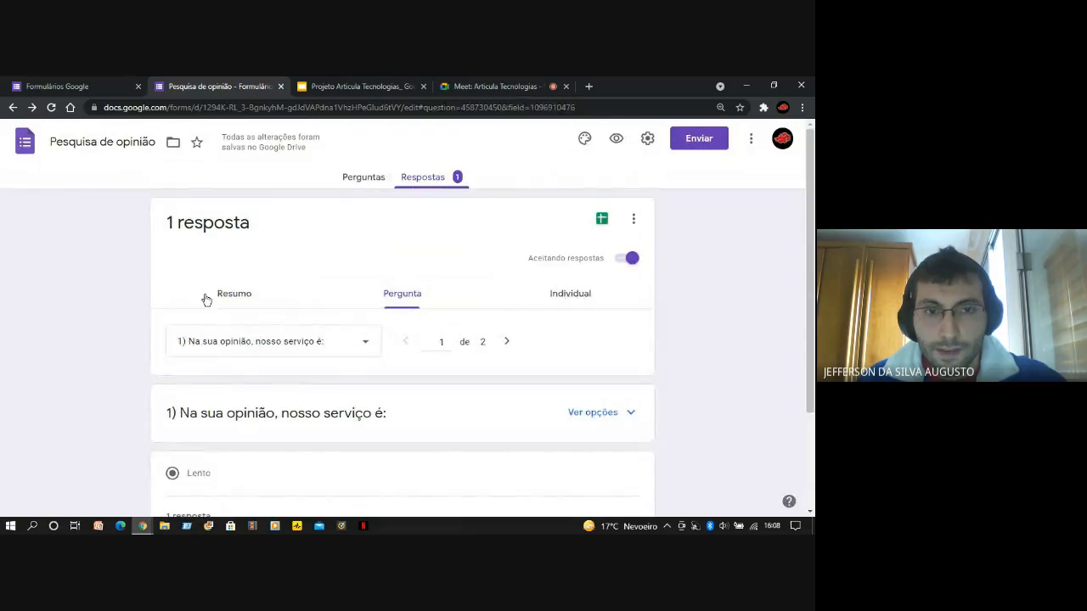
pyautogui.scroll(-1, 121, 368)
pyautogui.scroll(-1, 116, 395)
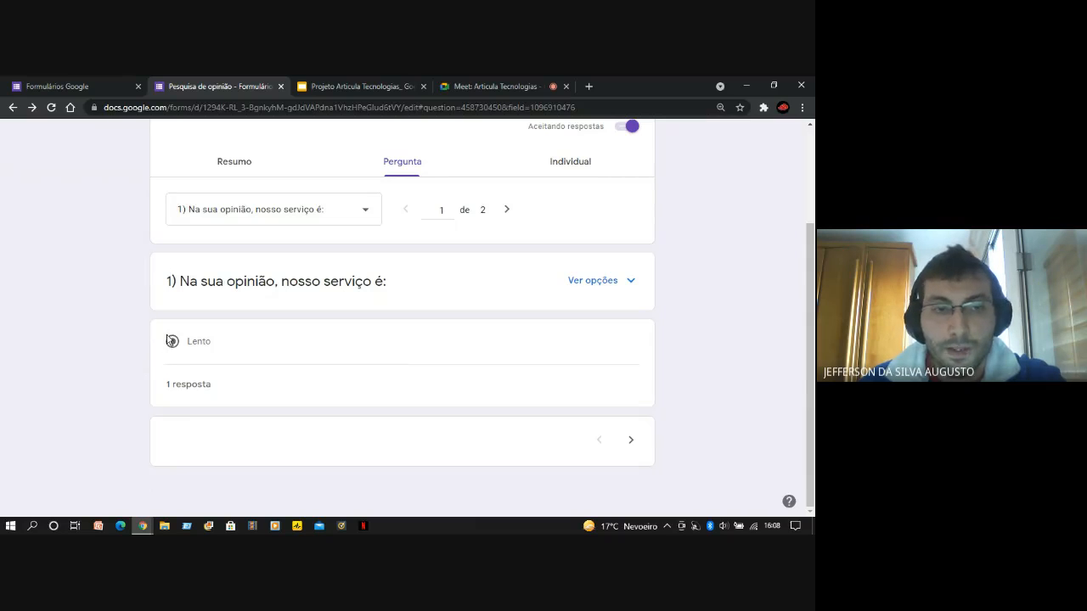
pyautogui.moveTo(158, 284); pyautogui.dragTo(391, 295)
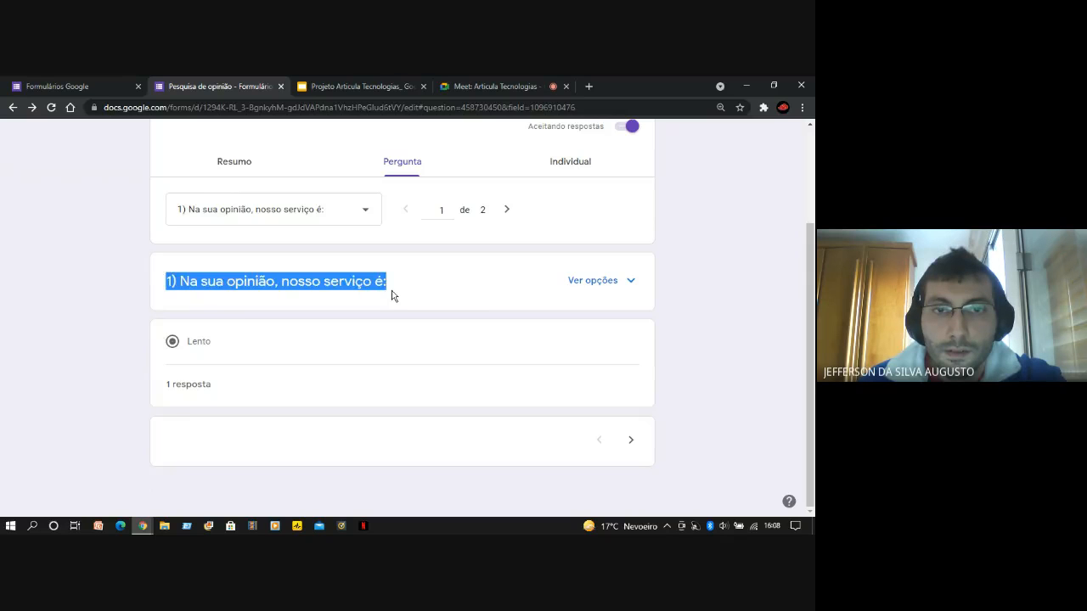
pyautogui.click(392, 295)
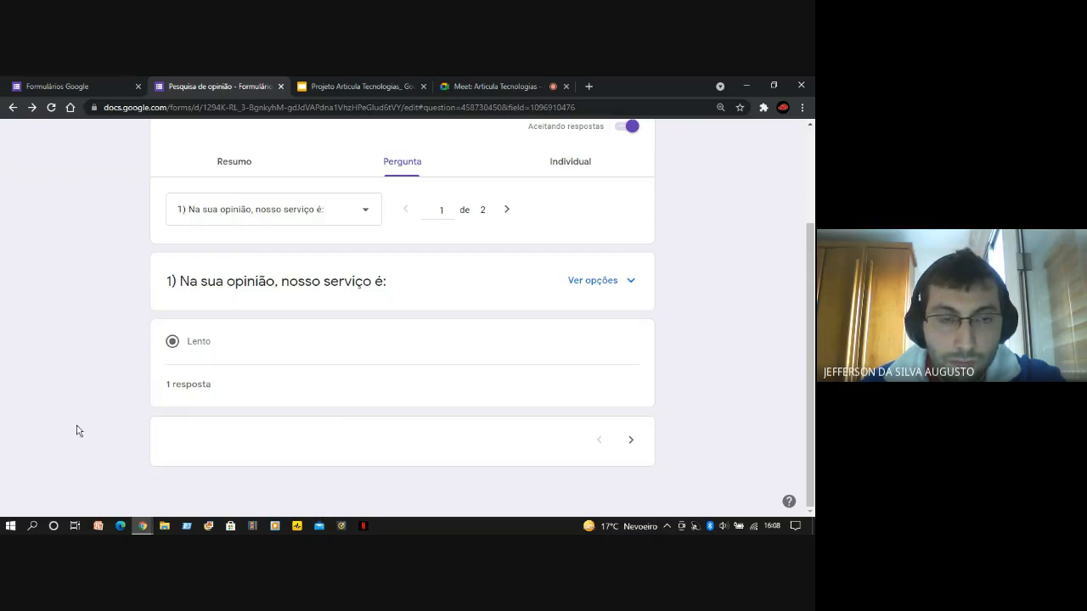
pyautogui.scroll(1, 98, 421)
pyautogui.scroll(-1, 157, 393)
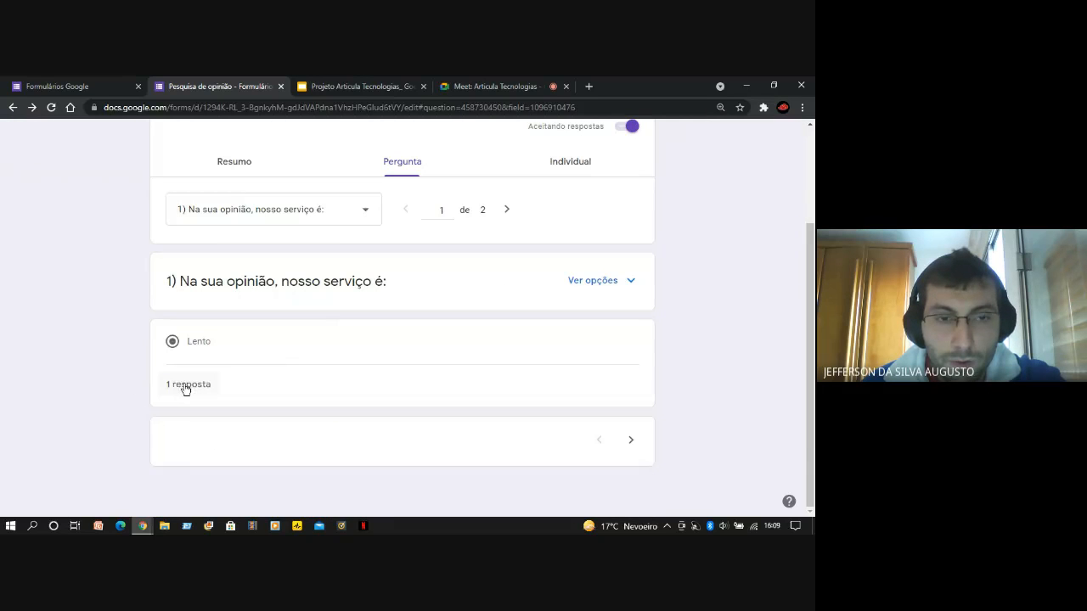
# Show which respondent chose "Lento" in question 1 and close the respondent list
pyautogui.click(186, 390)
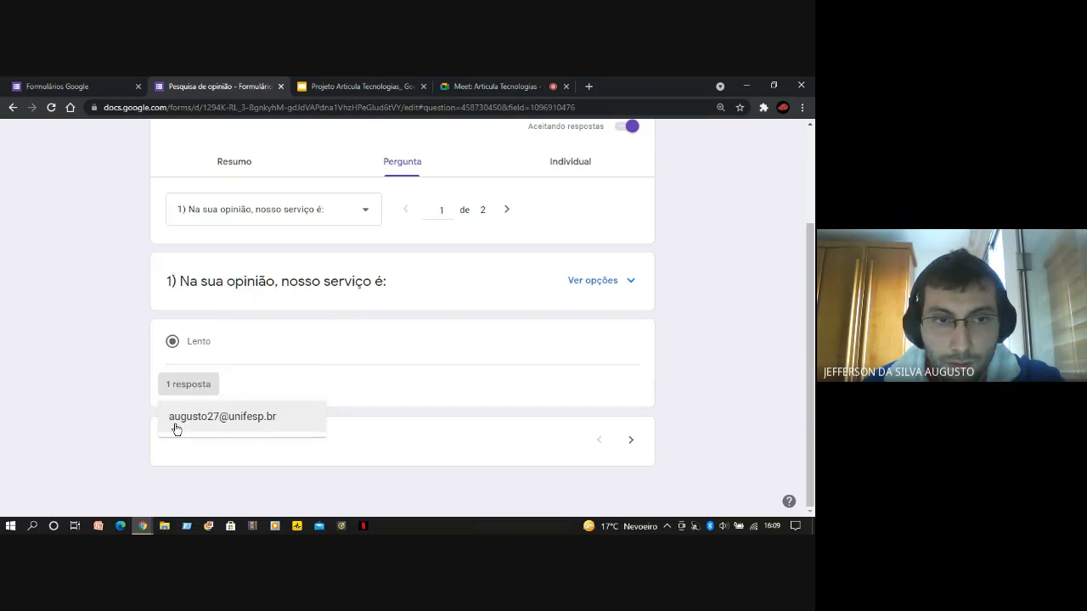
pyautogui.click(166, 427)
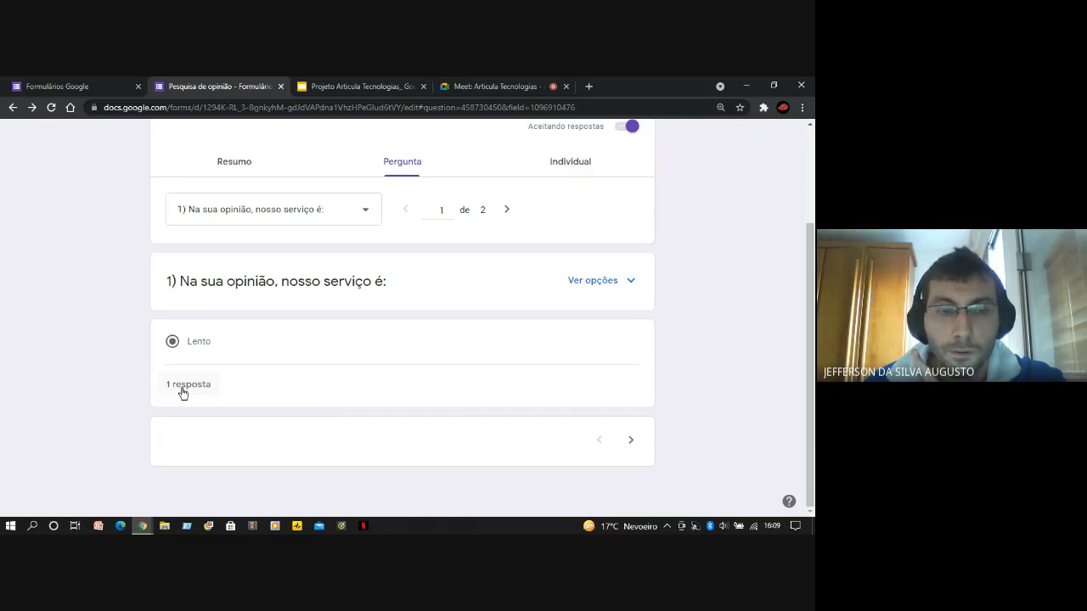
pyautogui.click(182, 393)
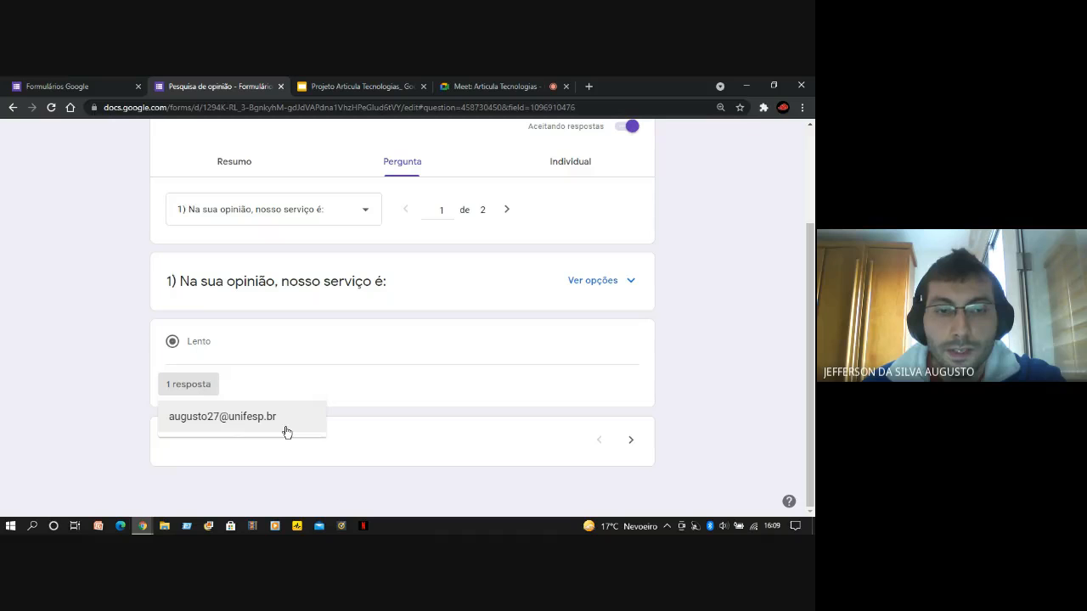
pyautogui.click(130, 432)
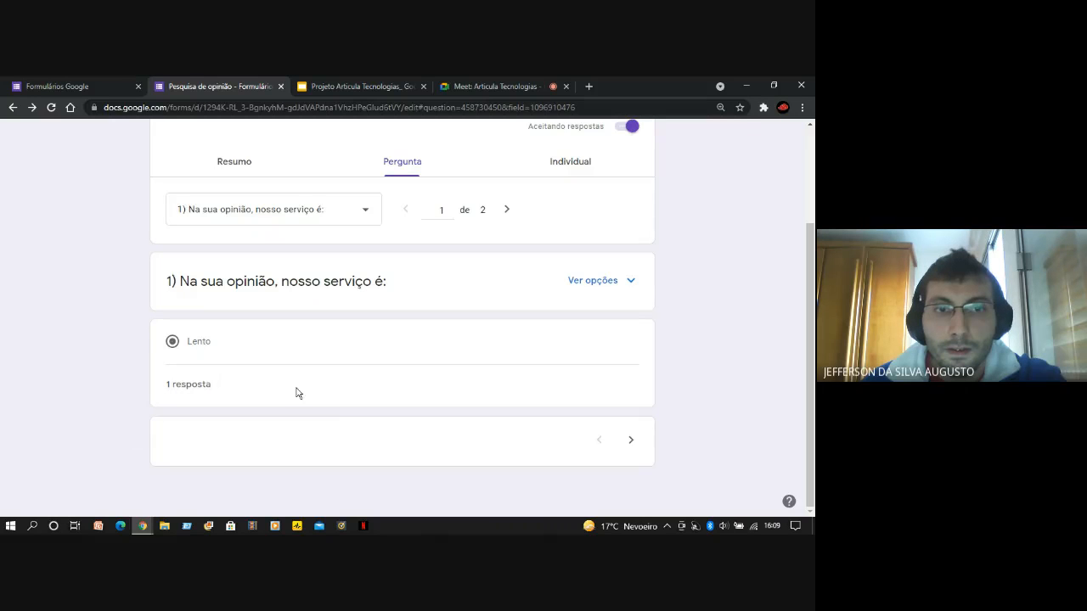
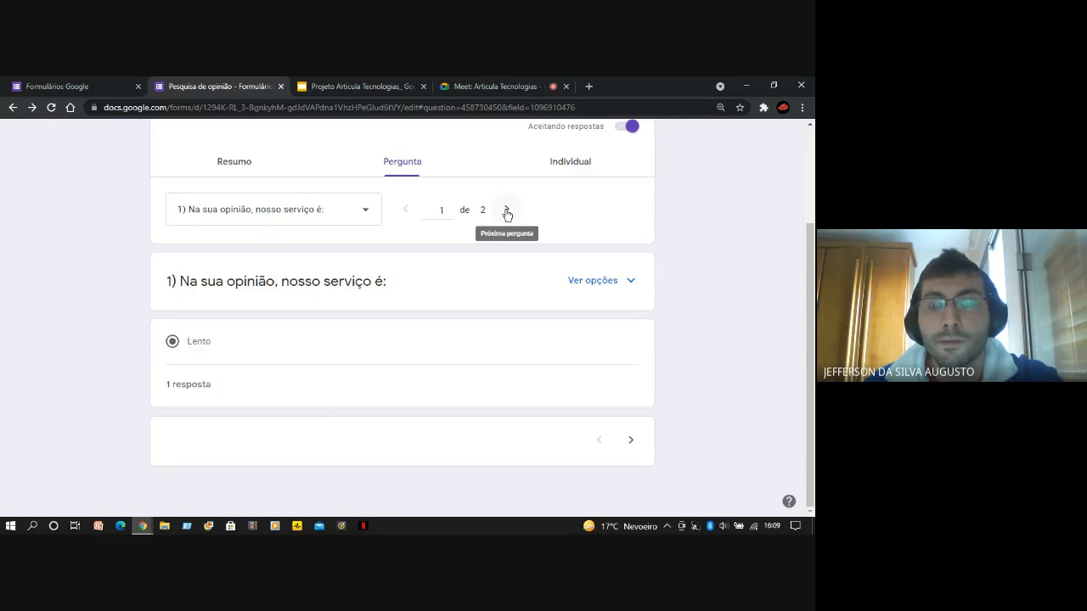
# Show the responses to question 2, "O entregador estava usando máscara?", in the by-question view
pyautogui.click(507, 211)
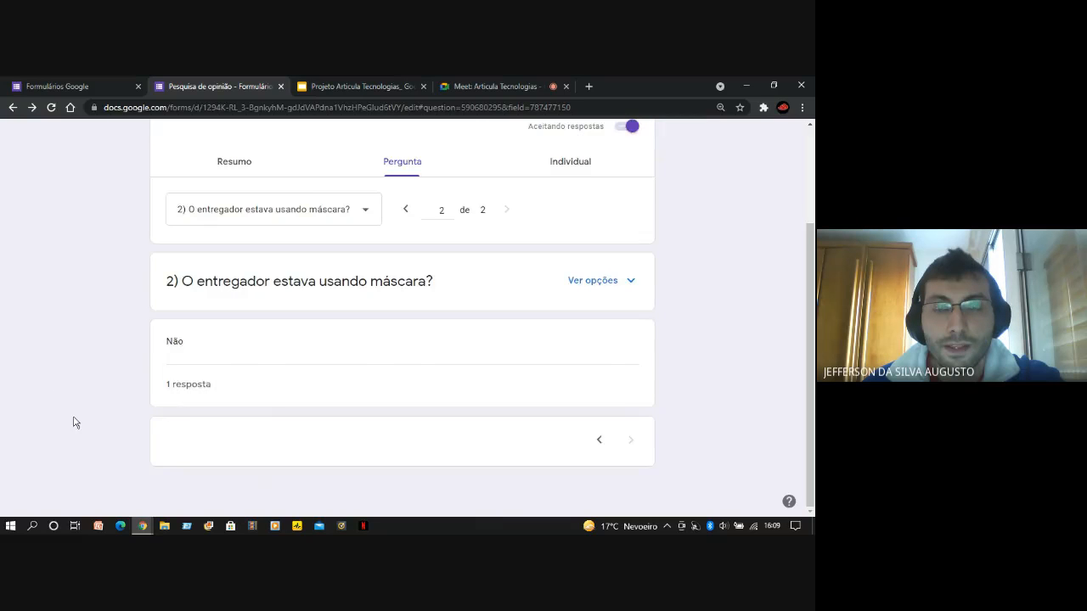
pyautogui.scroll(1, 74, 422)
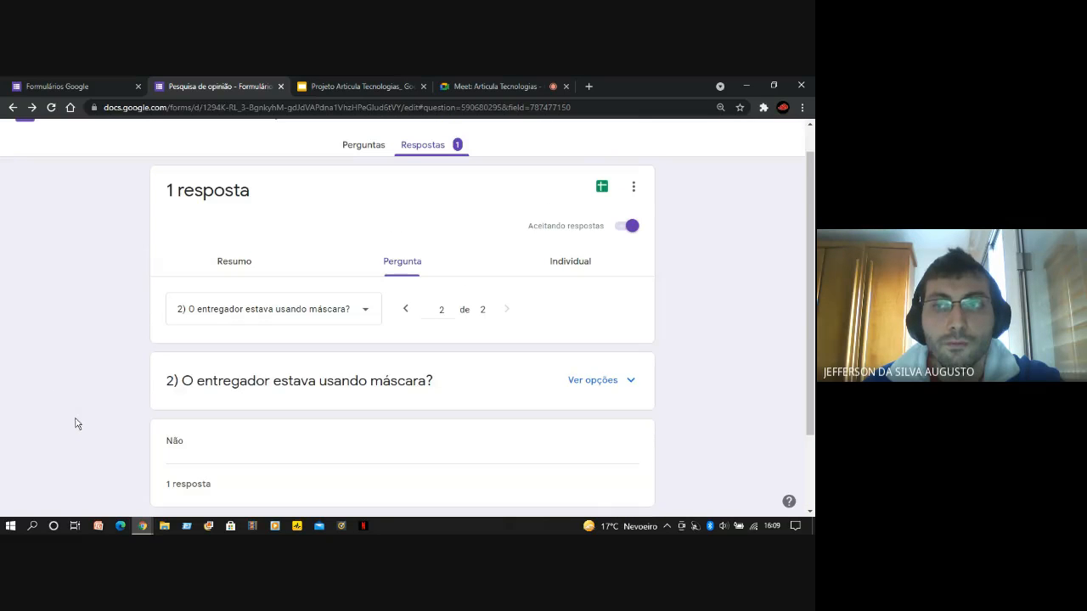
pyautogui.scroll(-1, 80, 382)
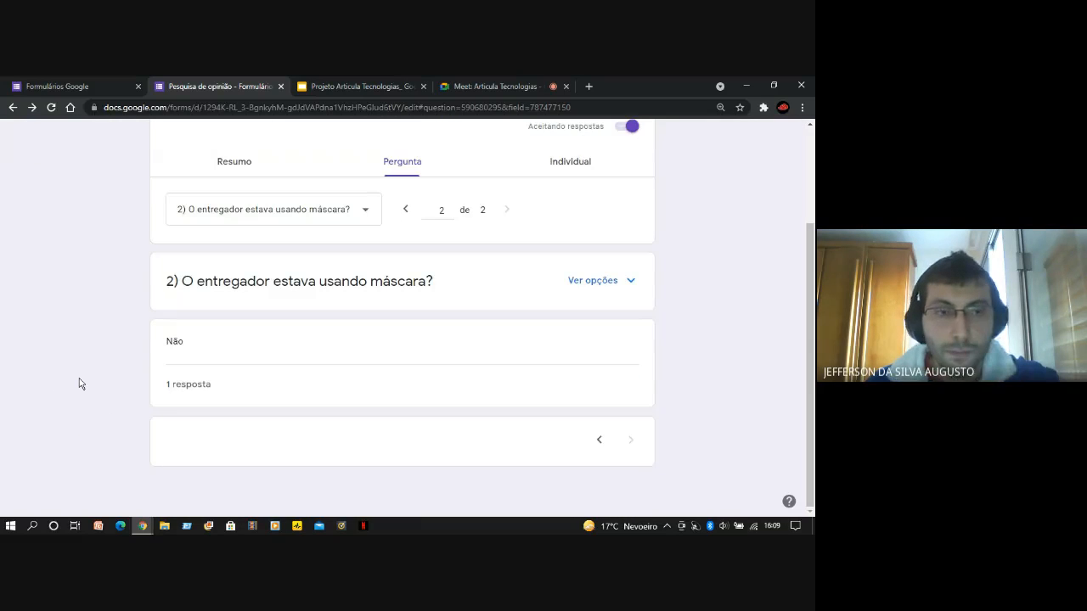
pyautogui.scroll(1, 80, 384)
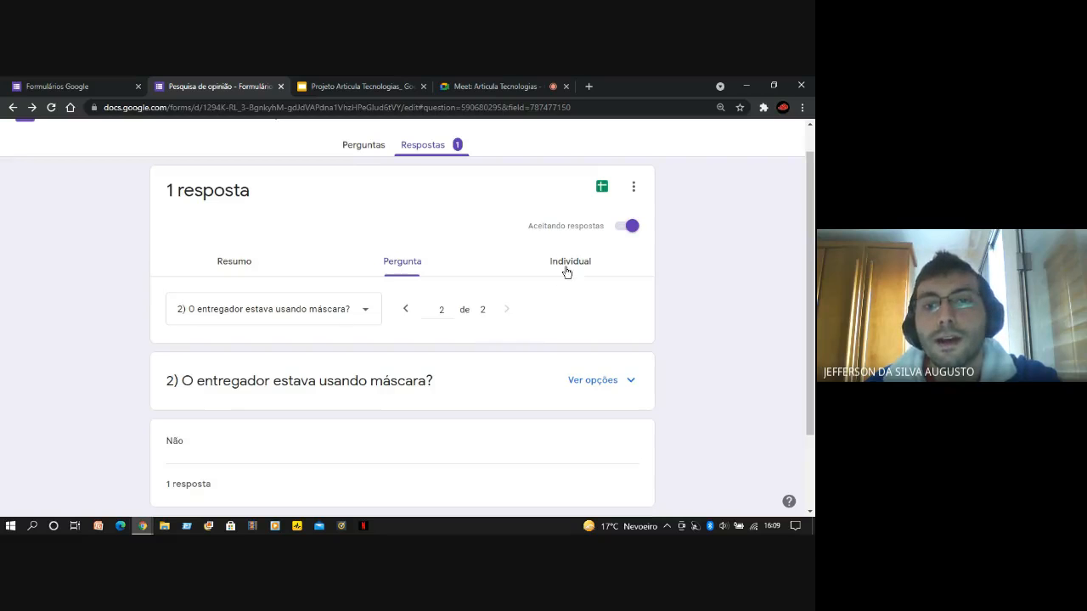
# View the individual response and examine the respondent's e-mail field and the answers to both questions
pyautogui.click(567, 270)
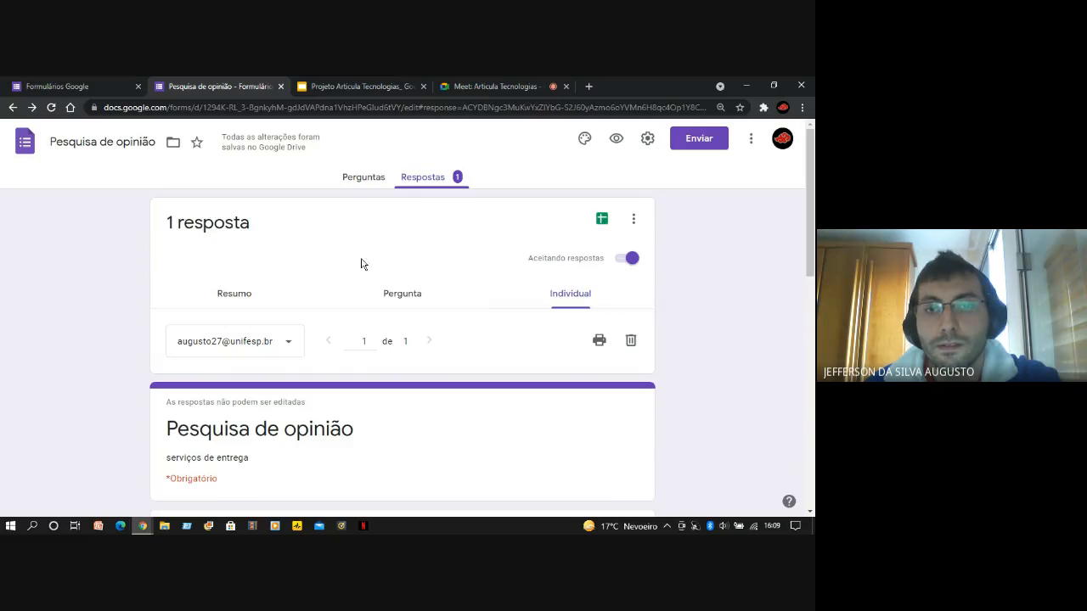
pyautogui.scroll(-3, 34, 332)
pyautogui.scroll(-1, 49, 339)
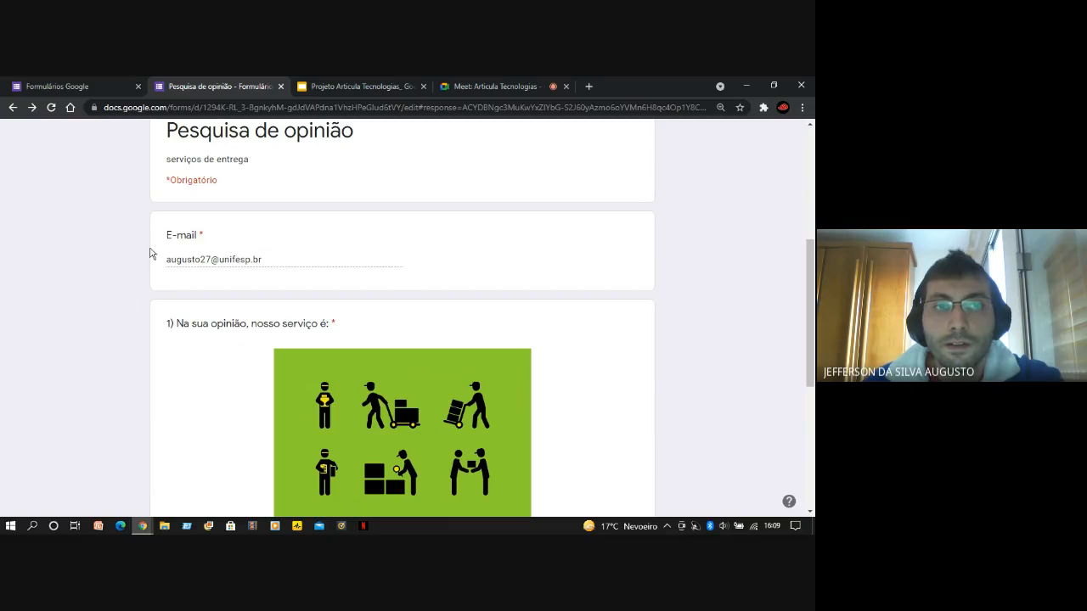
pyautogui.scroll(-3, 169, 292)
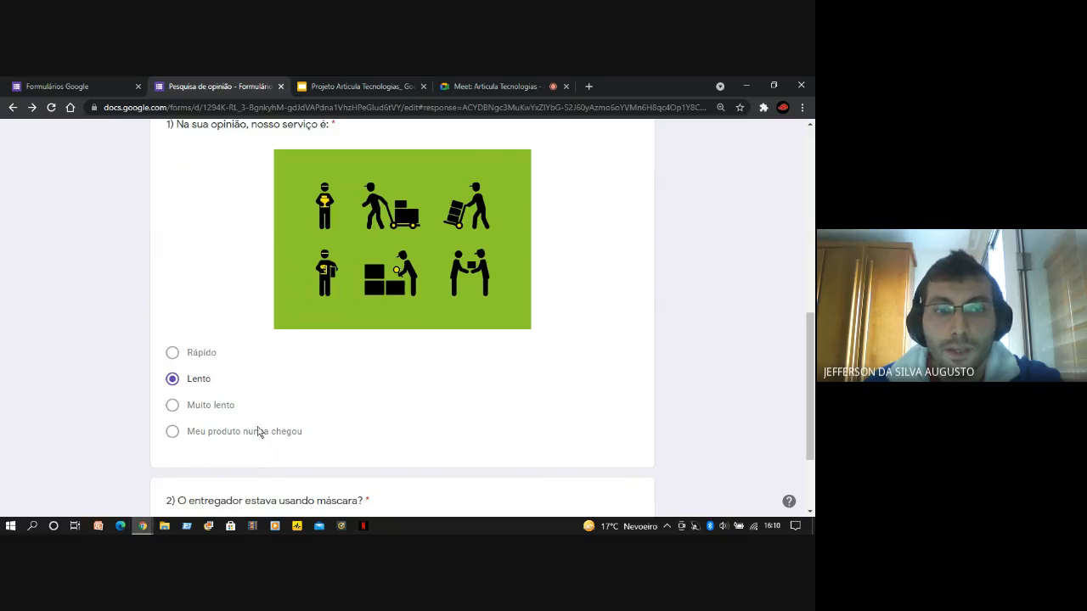
pyautogui.scroll(-2, 161, 382)
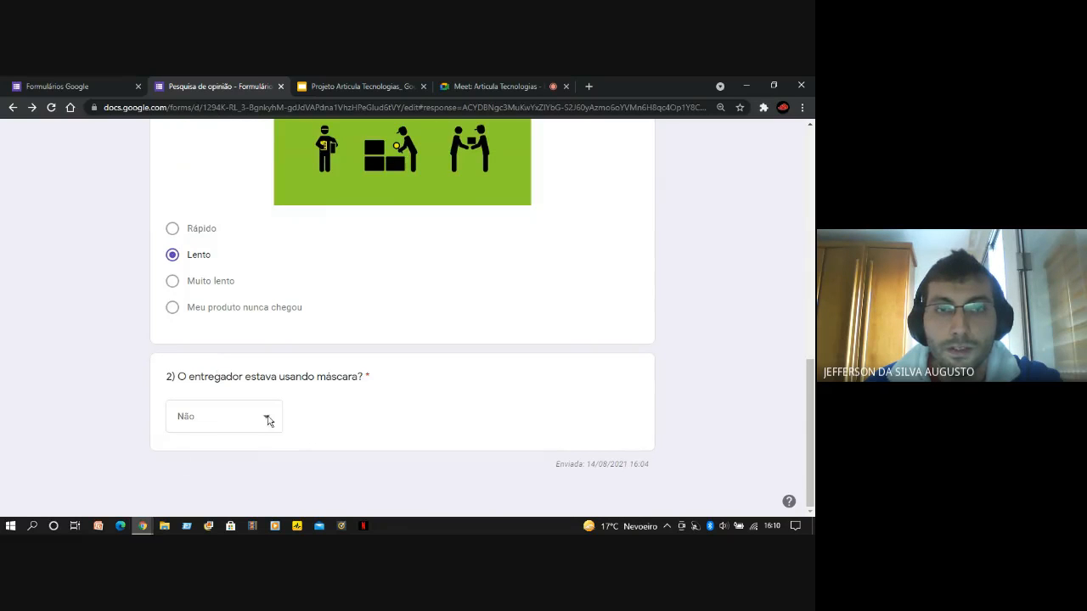
pyautogui.scroll(5, 266, 419)
pyautogui.scroll(-5, 225, 434)
pyautogui.scroll(4, 221, 454)
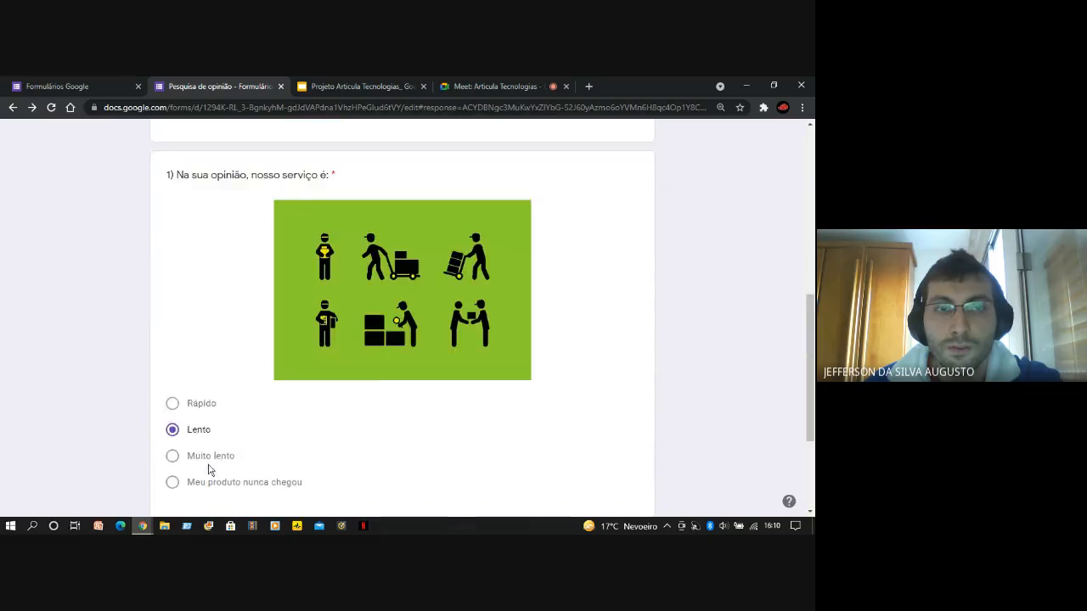
pyautogui.scroll(6, 439, 354)
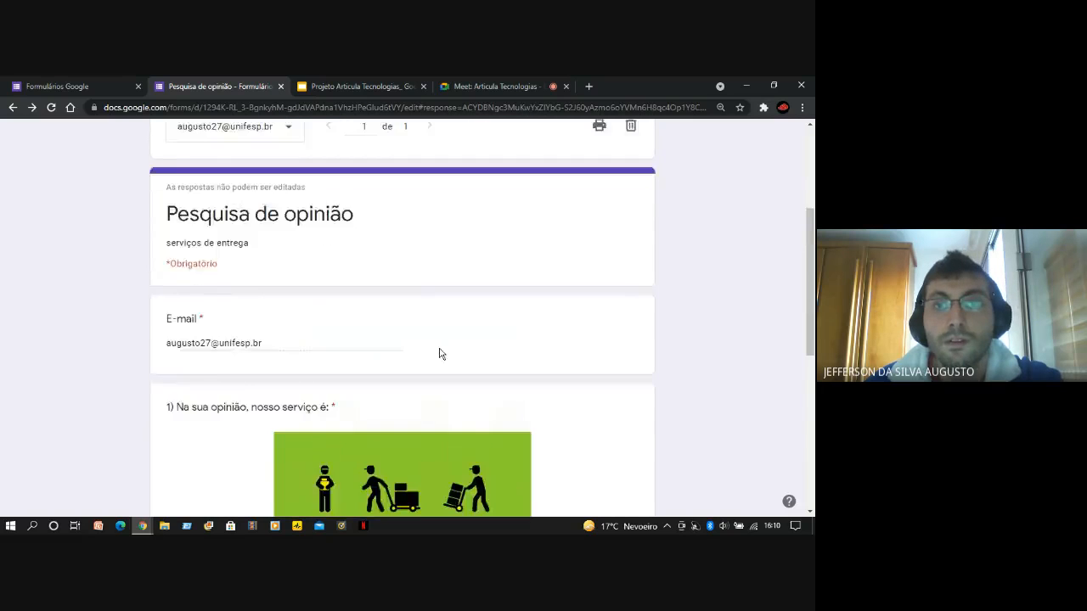
# Return through the by-question view to the response summary and review the respondent list and both question charts
pyautogui.click(416, 277)
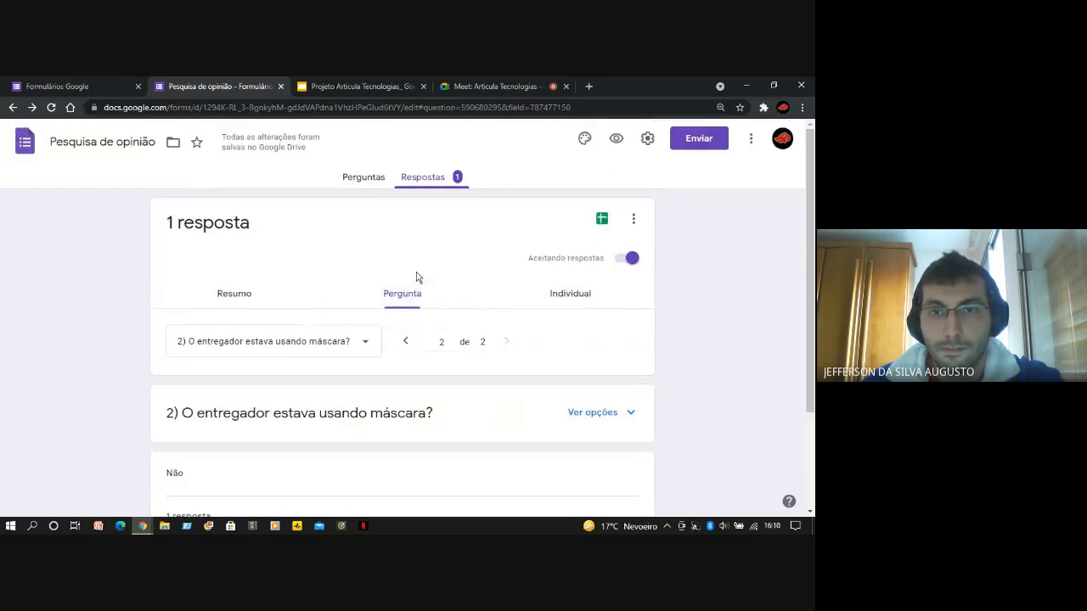
pyautogui.click(253, 297)
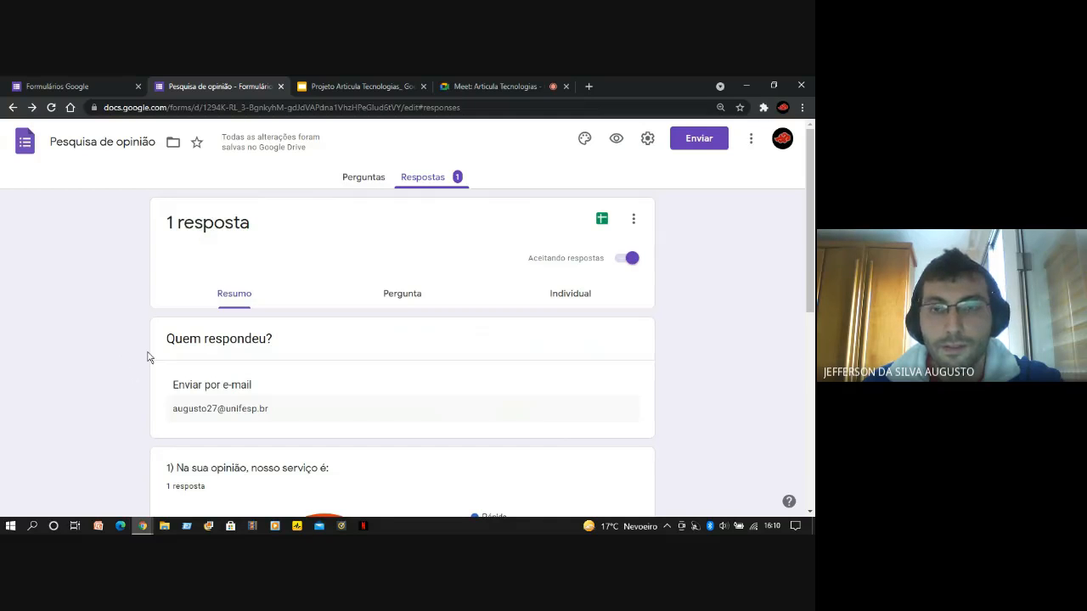
pyautogui.scroll(-2, 147, 357)
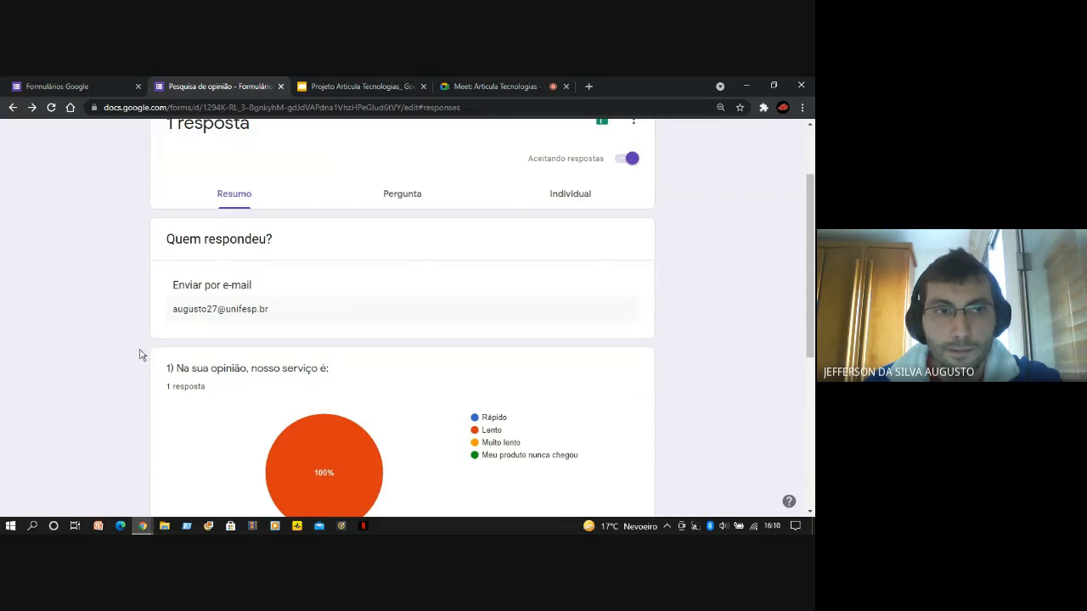
pyautogui.scroll(-2, 118, 350)
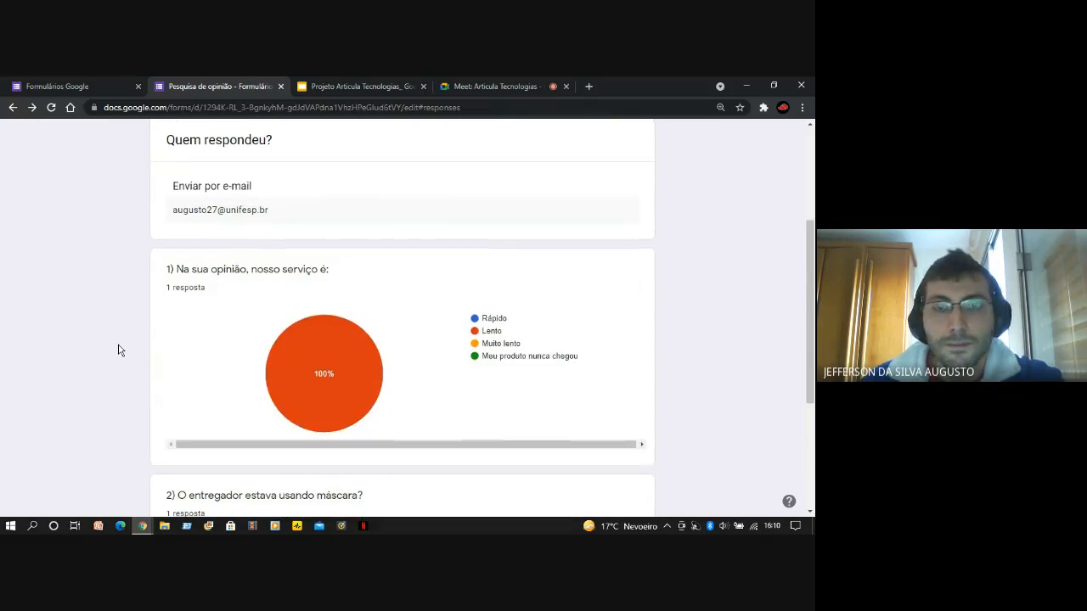
pyautogui.scroll(-2, 119, 350)
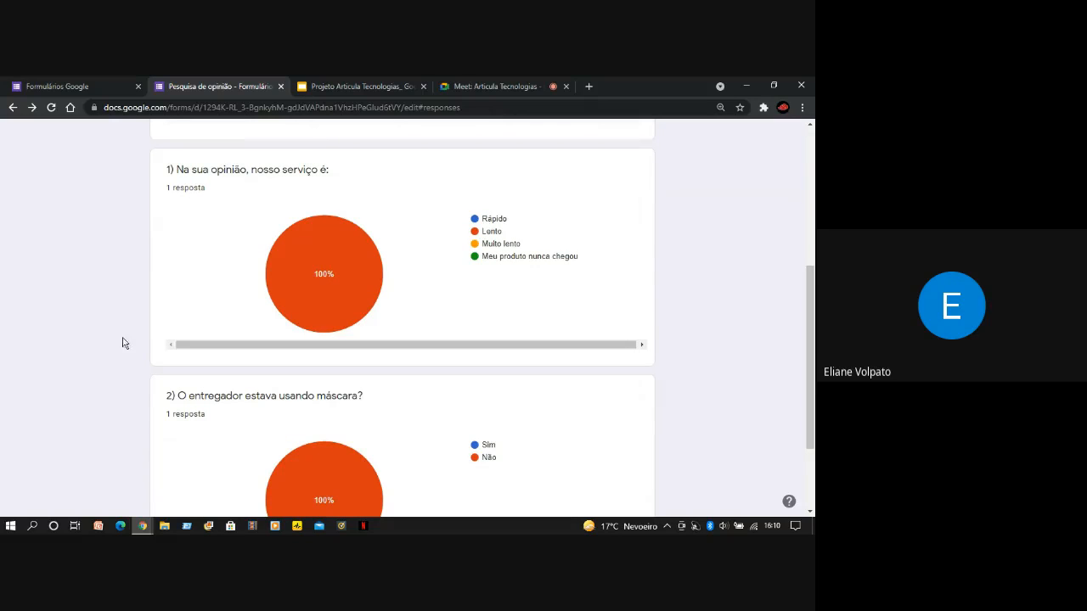
pyautogui.scroll(4, 143, 338)
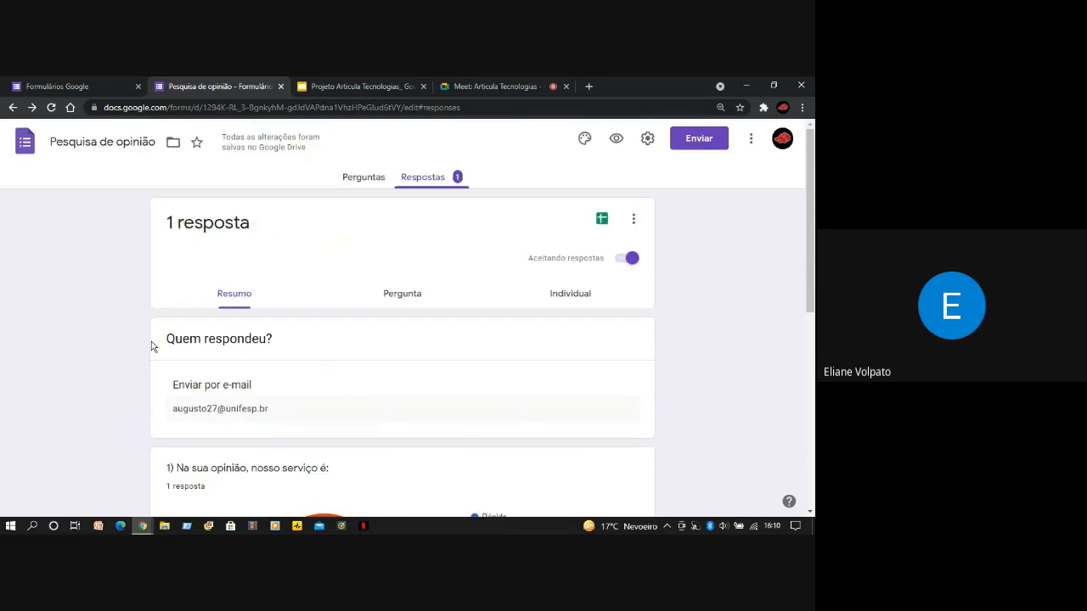
# Go back to the form's question editor and look over its header, the e-mail field and question 1 with its options
pyautogui.click(360, 179)
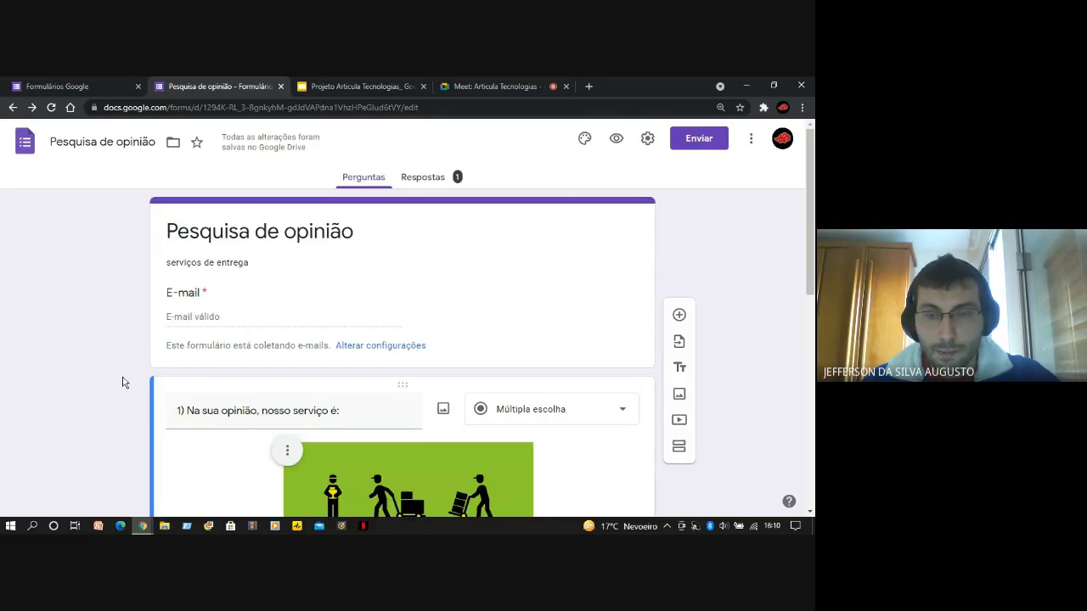
pyautogui.scroll(-7, 122, 383)
pyautogui.scroll(2, 127, 385)
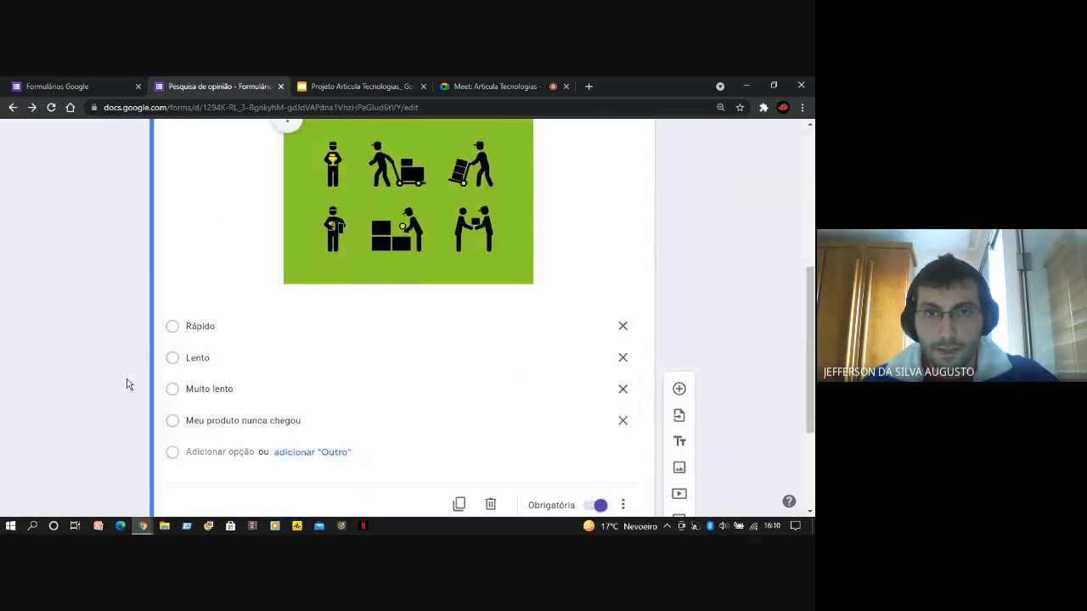
pyautogui.scroll(4, 126, 385)
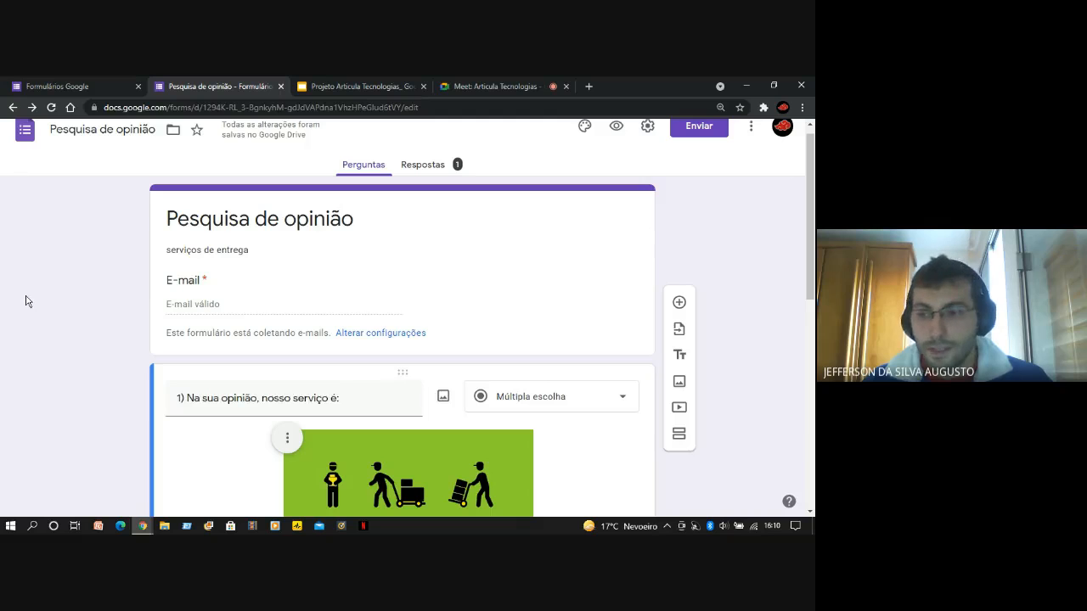
pyautogui.scroll(1, 25, 301)
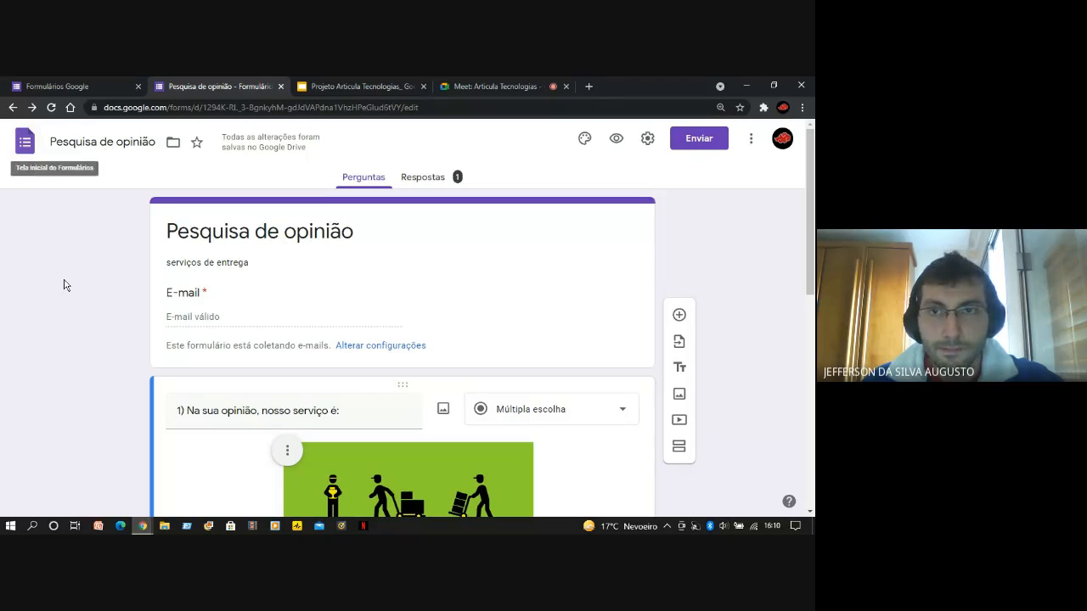
pyautogui.scroll(-1, 80, 322)
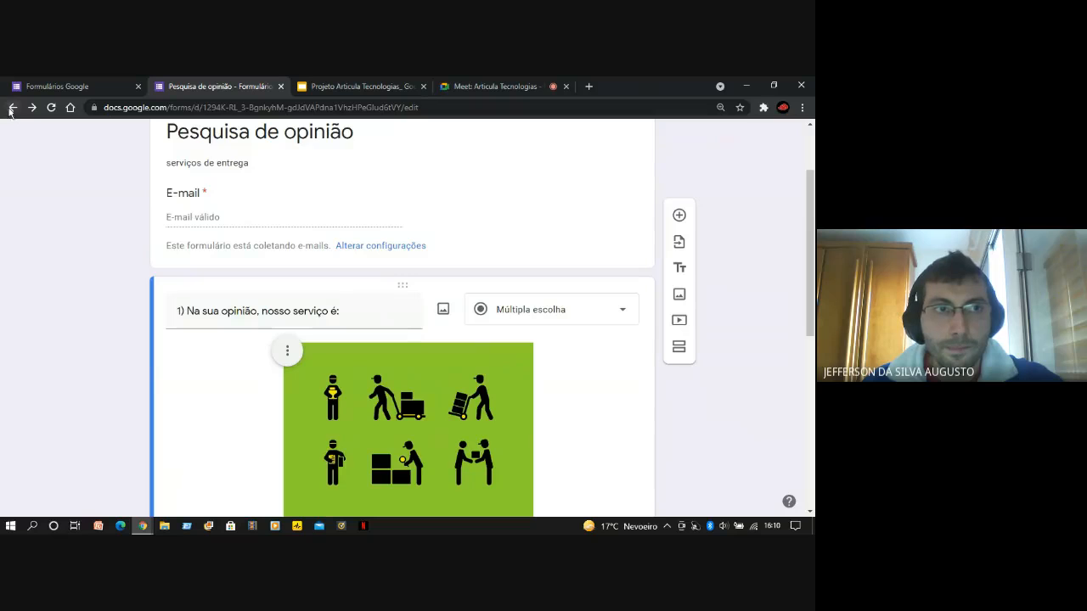
pyautogui.scroll(1, 51, 178)
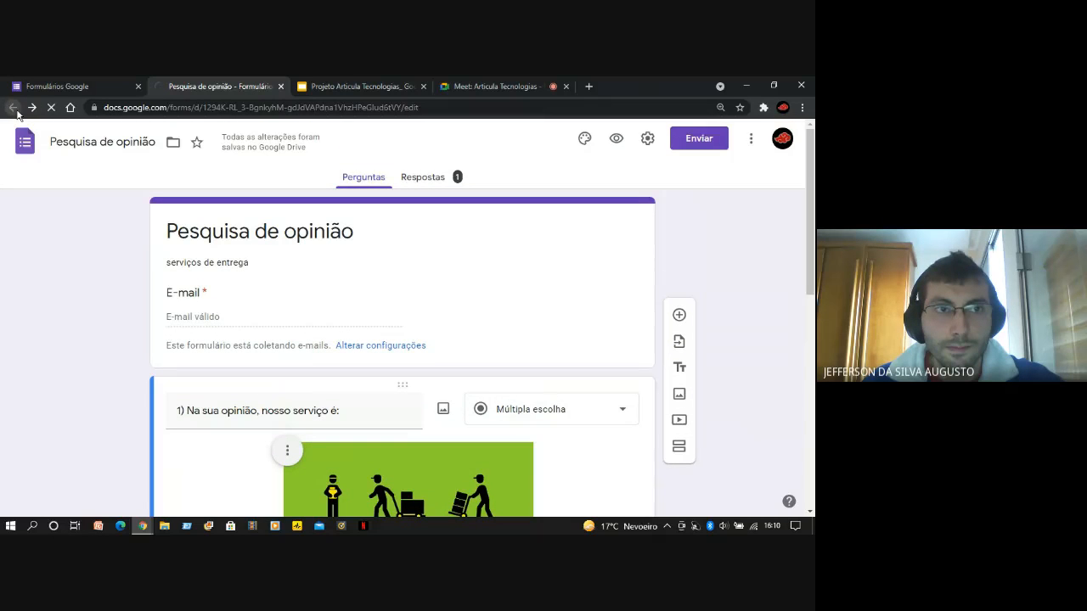
# Return to the Forms home page, create a blank form and name it "prova"
pyautogui.click(14, 111)
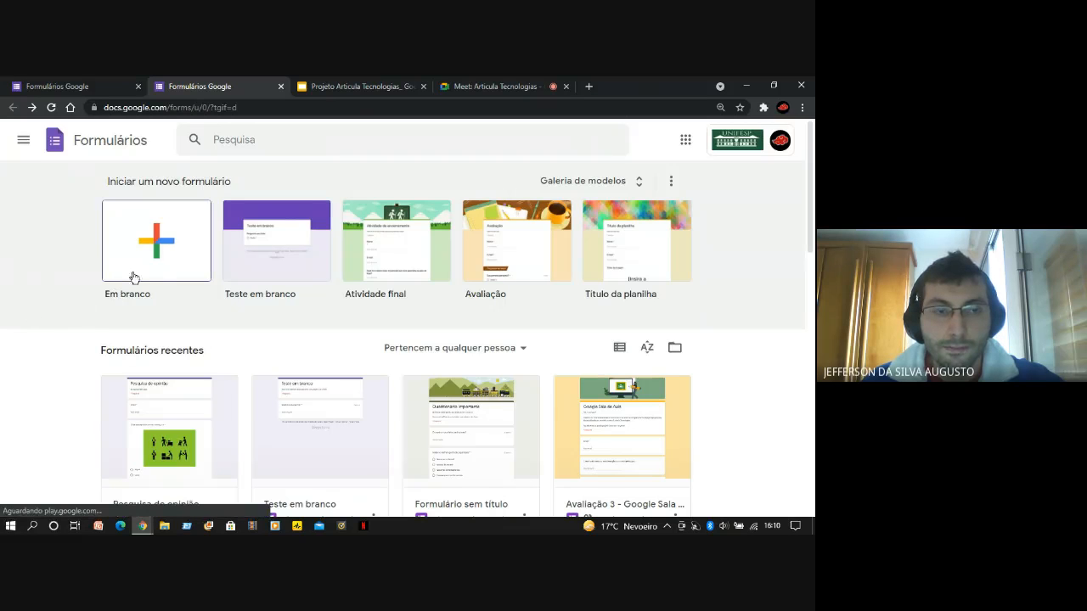
pyautogui.click(164, 269)
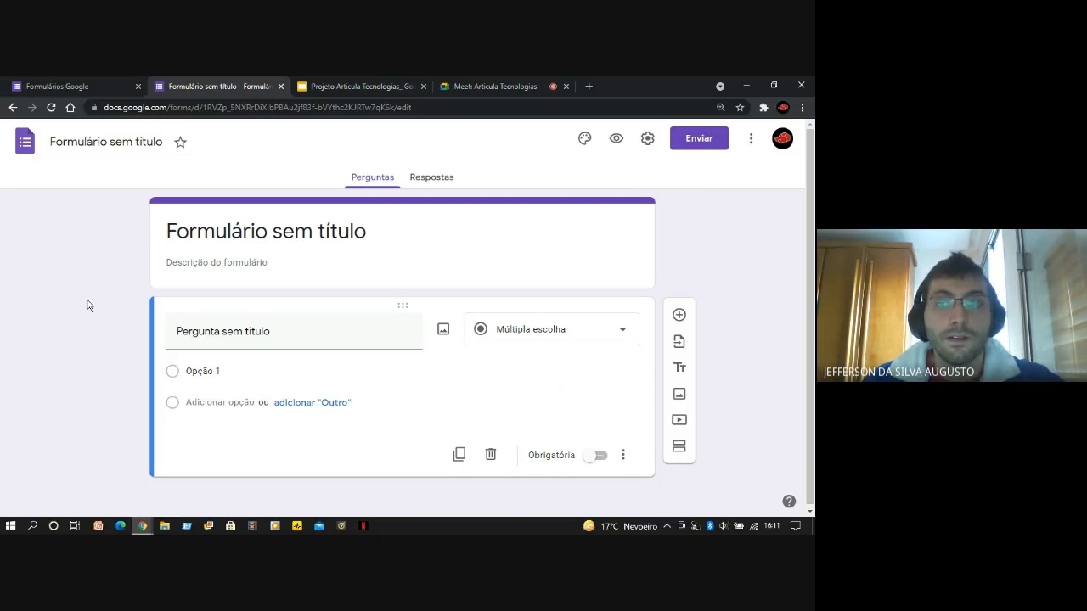
pyautogui.click(110, 142)
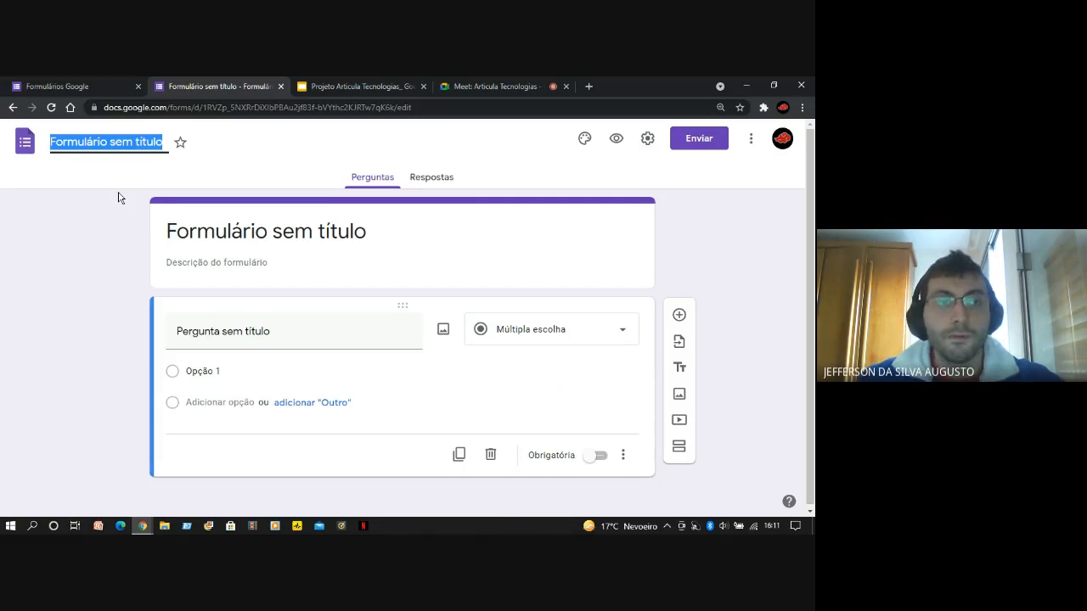
pyautogui.write('prova')
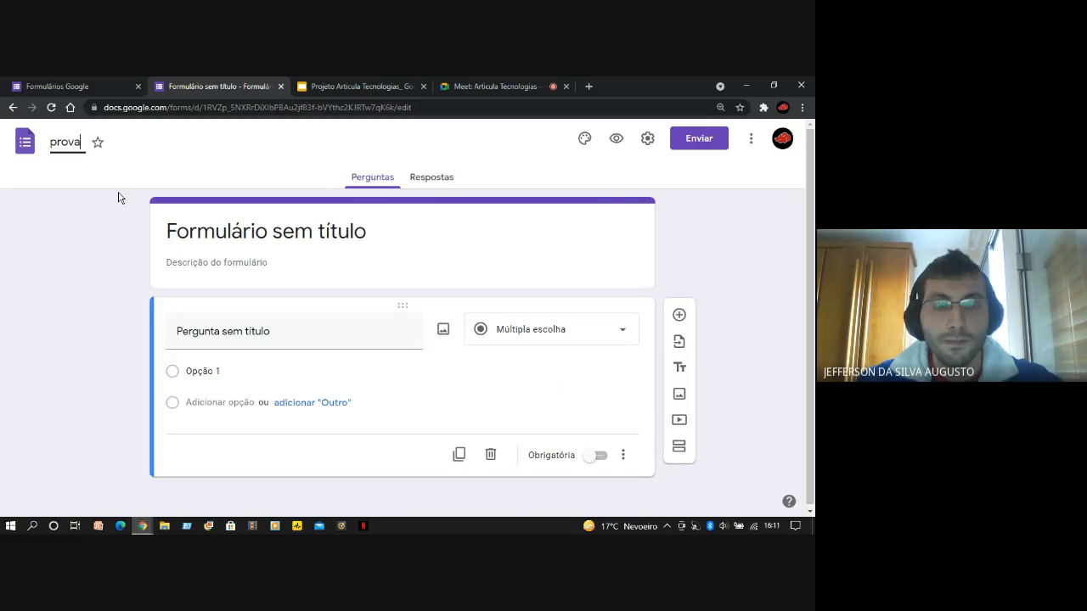
pyautogui.click(121, 285)
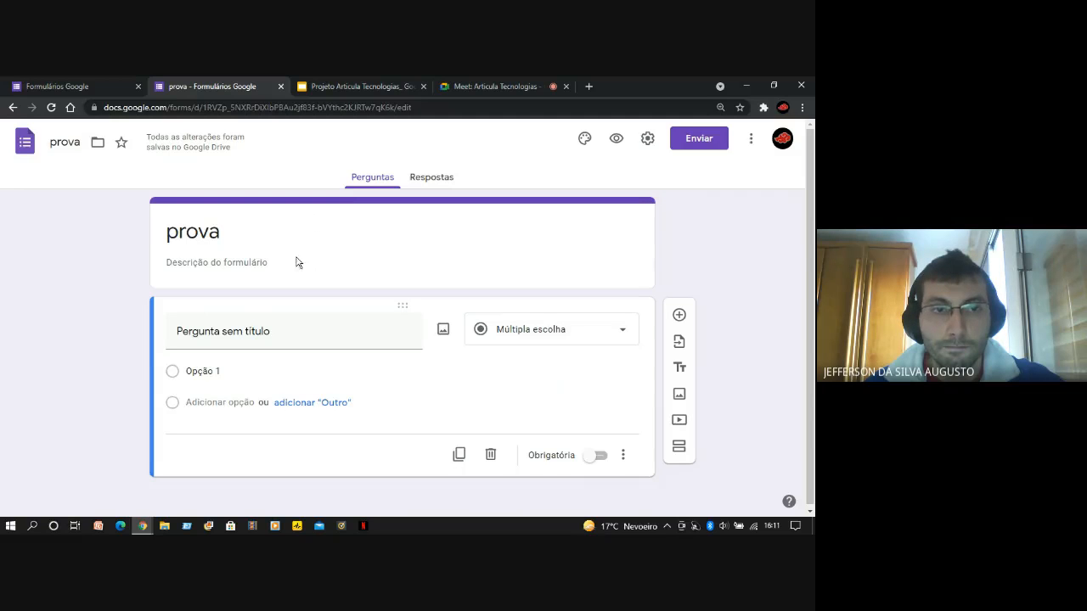
# Set the form description to "GEOGRAFIA"
pyautogui.click(242, 263)
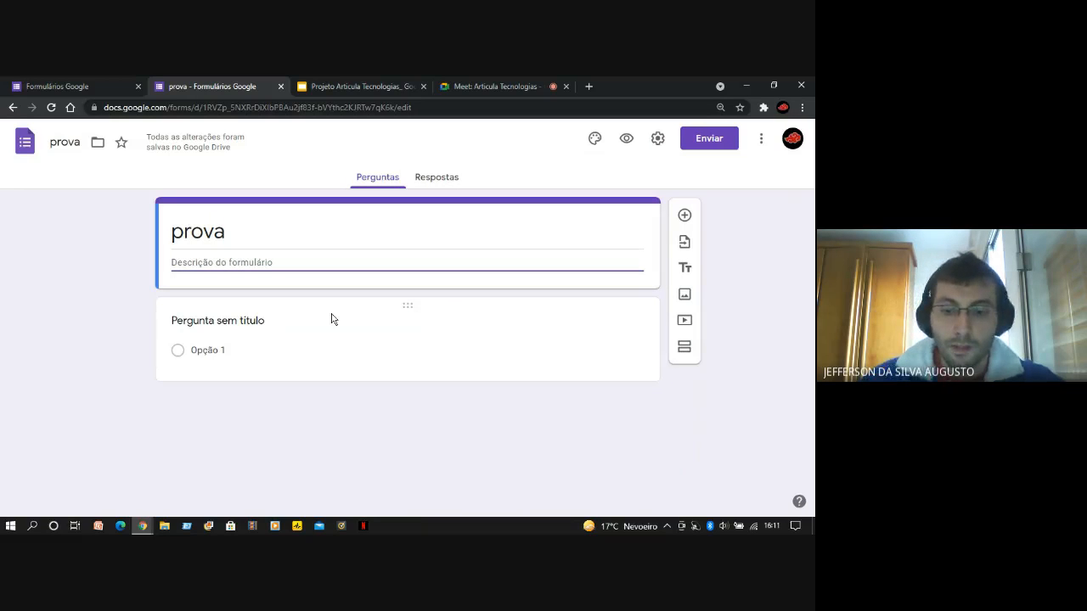
pyautogui.write('GE')
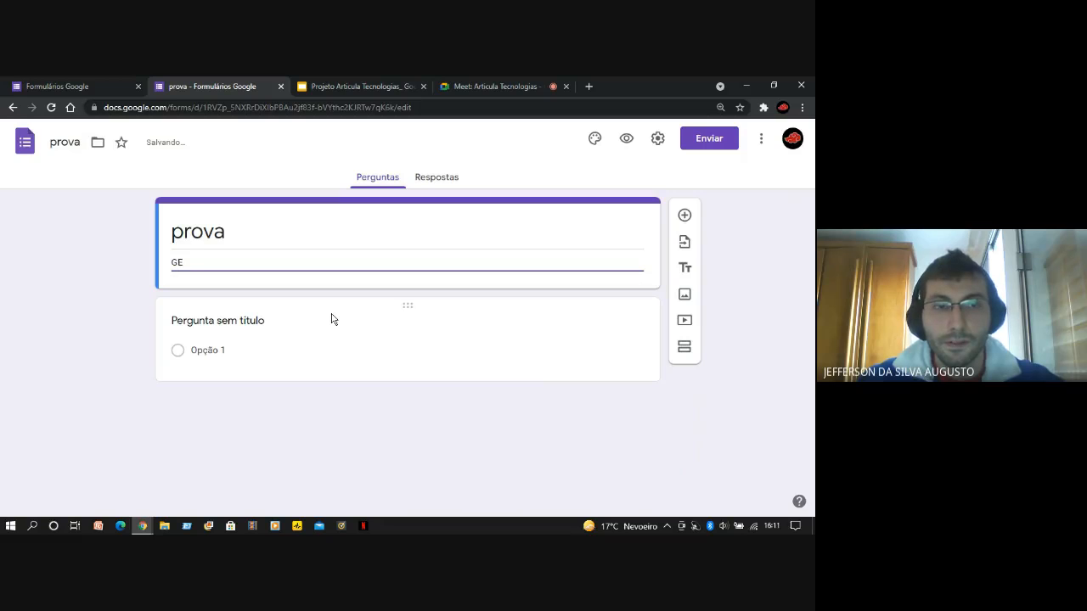
pyautogui.write('OGRAFIA')
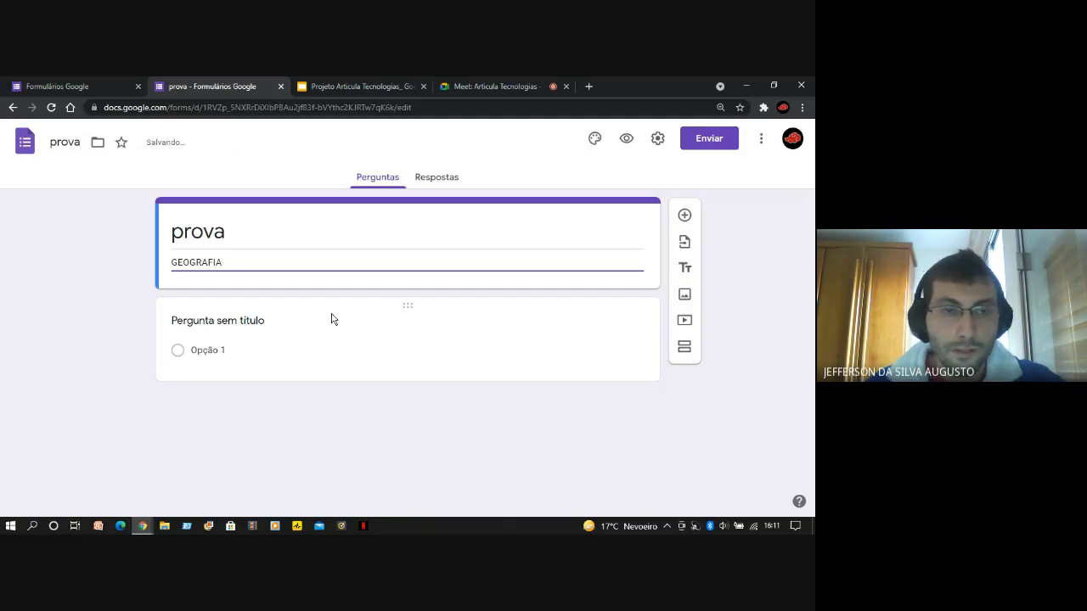
pyautogui.click(149, 311)
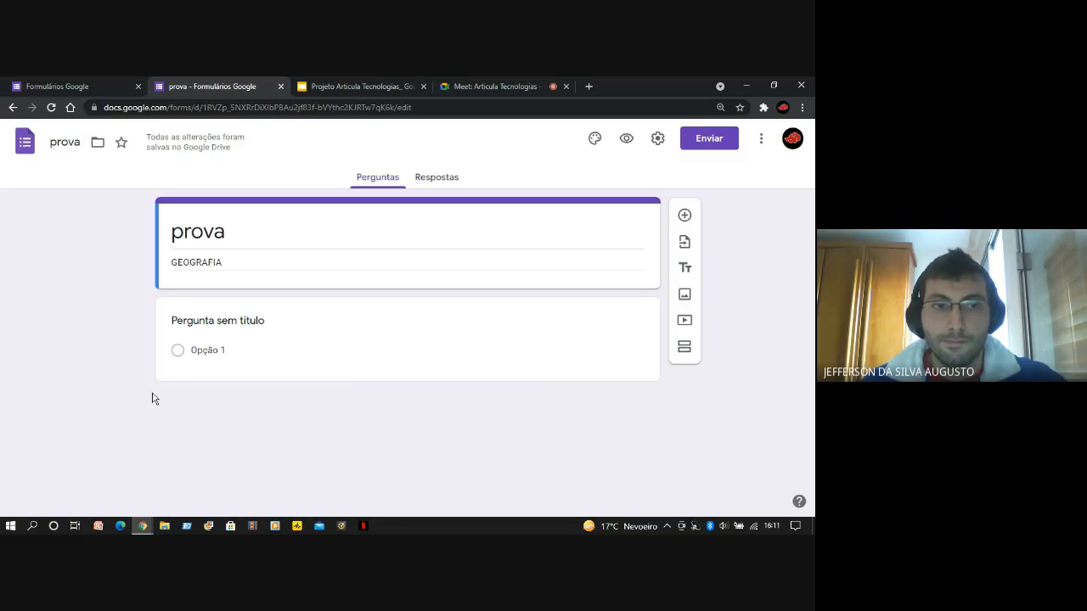
# Title the first question "1) Qual é a capital do Brasil?"
pyautogui.click(225, 319)
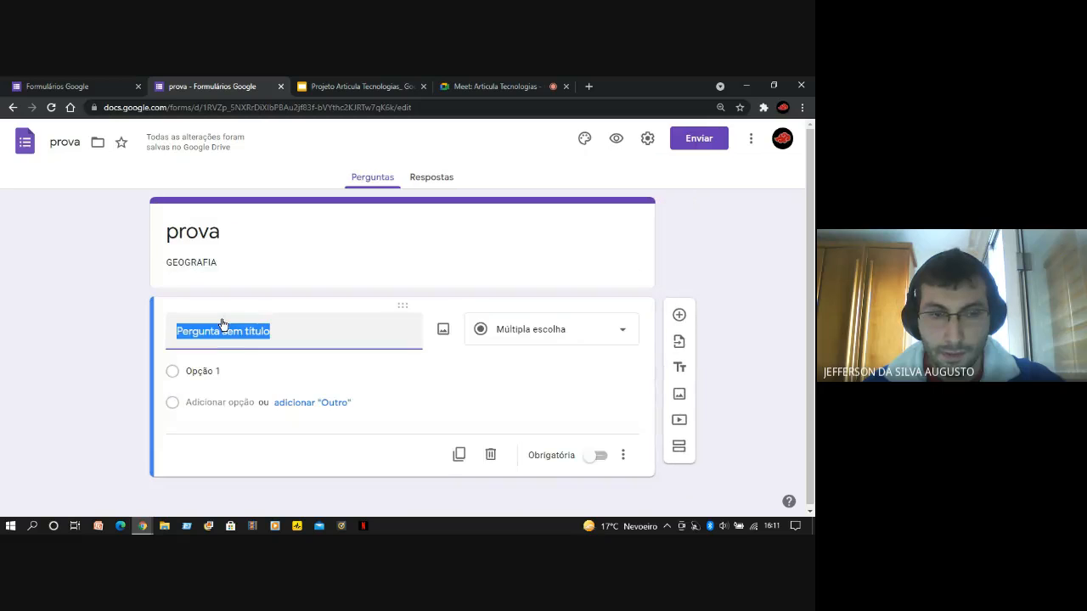
pyautogui.click(103, 345)
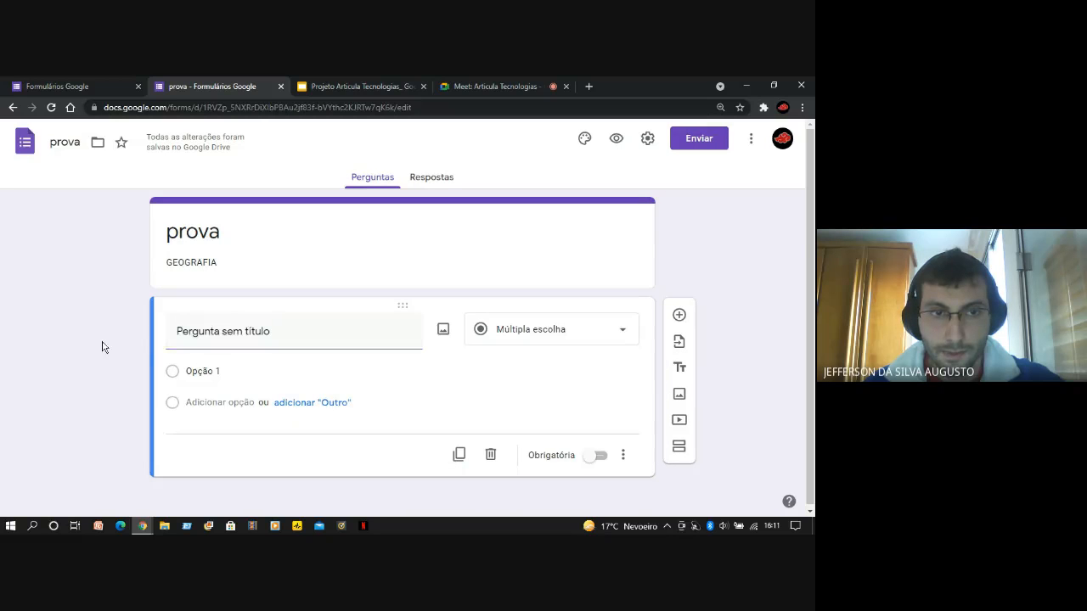
pyautogui.click(227, 329)
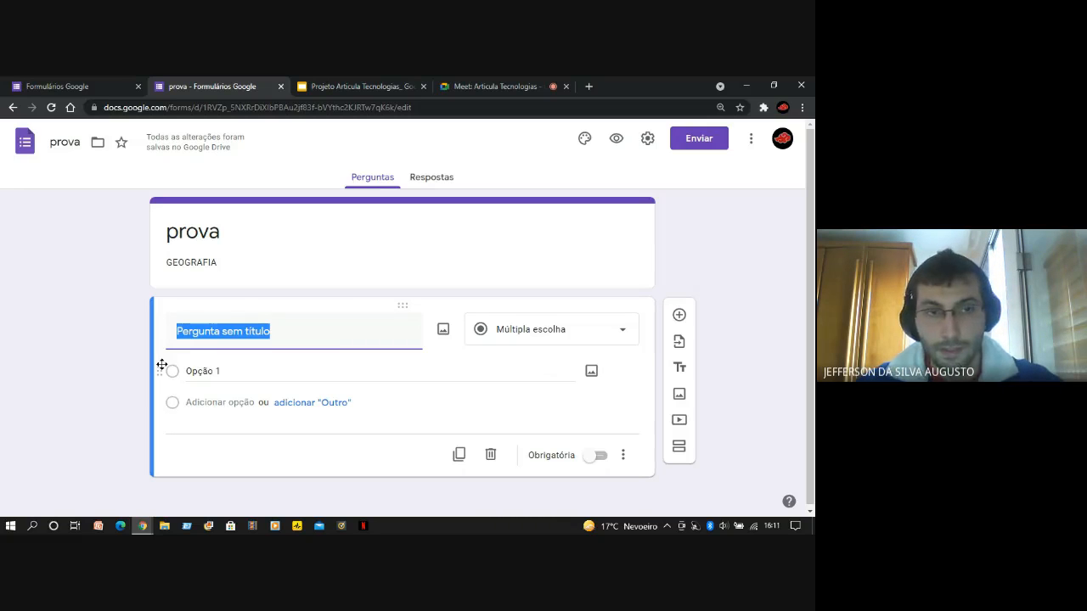
pyautogui.write('1) q')
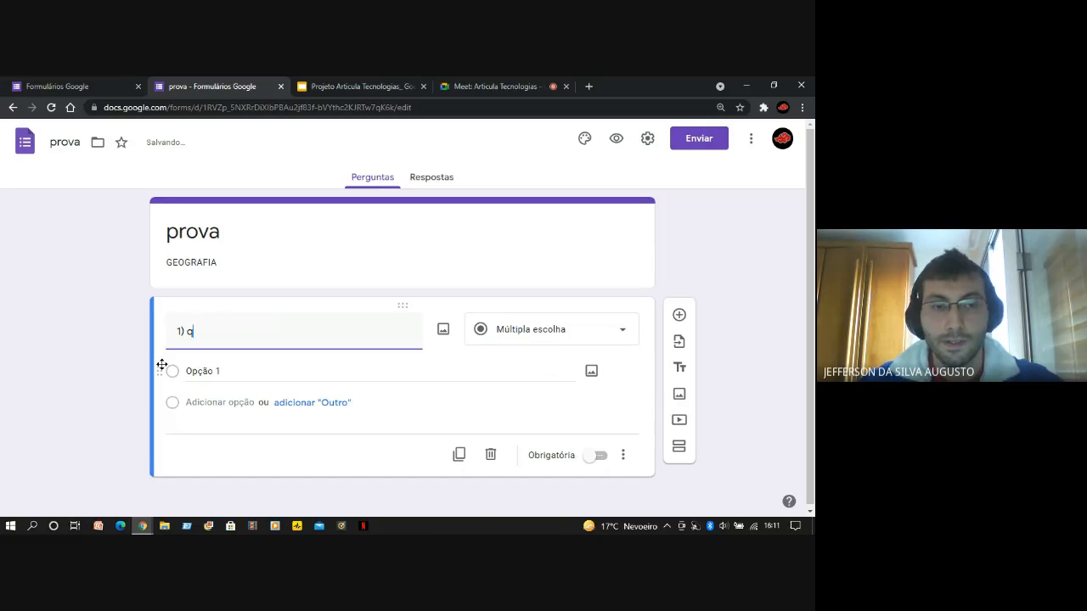
pyautogui.press('BackSpace')
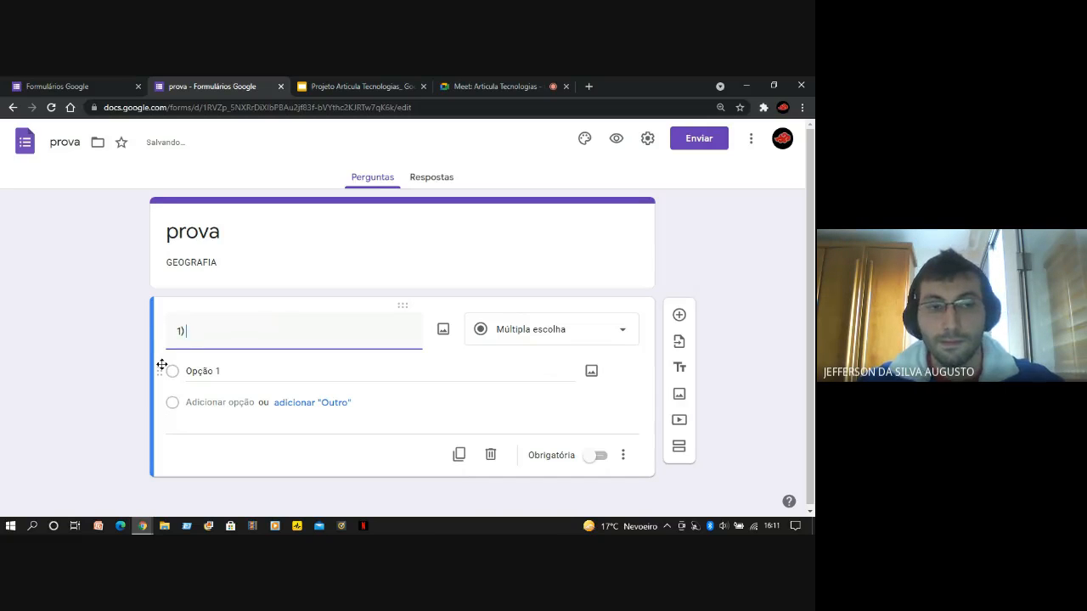
pyautogui.write('Qual ')
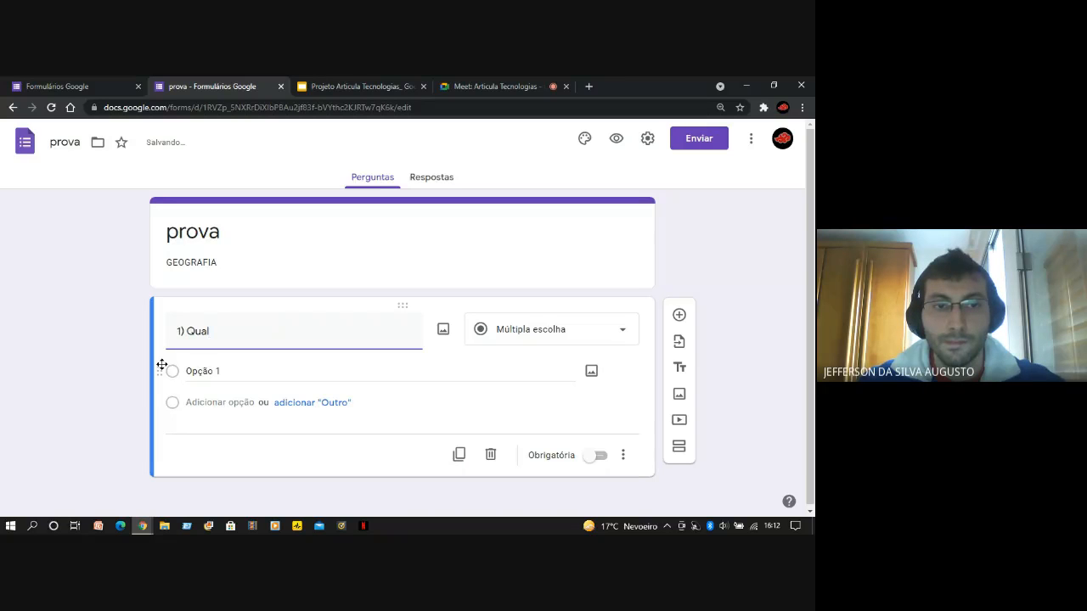
pyautogui.write('pe')
pyautogui.press('BackSpace')
pyautogui.press('BackSpace')
pyautogui.write('é')
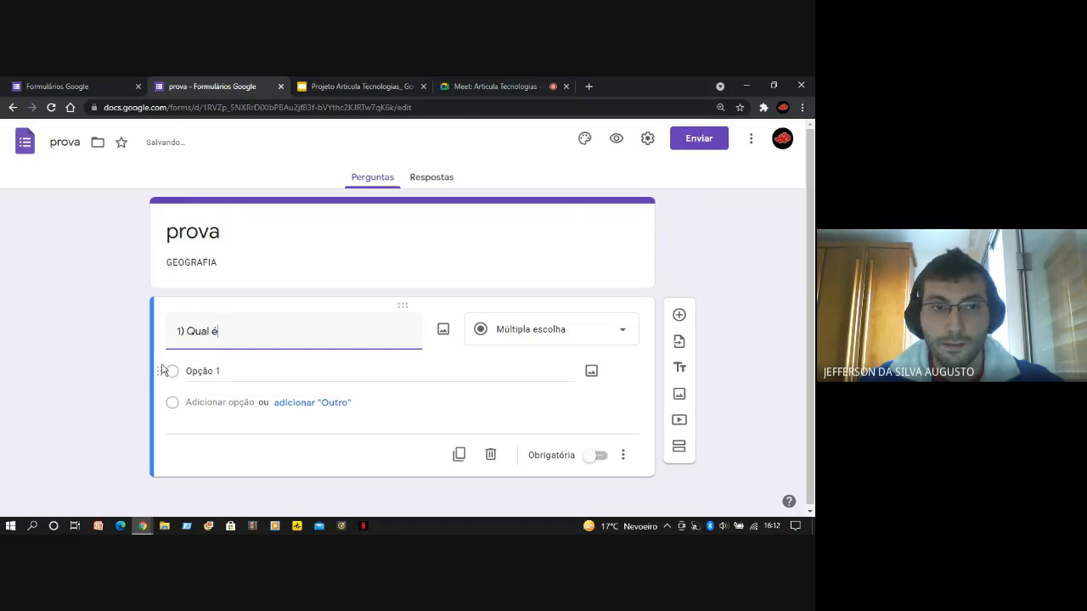
pyautogui.write(' a capital ')
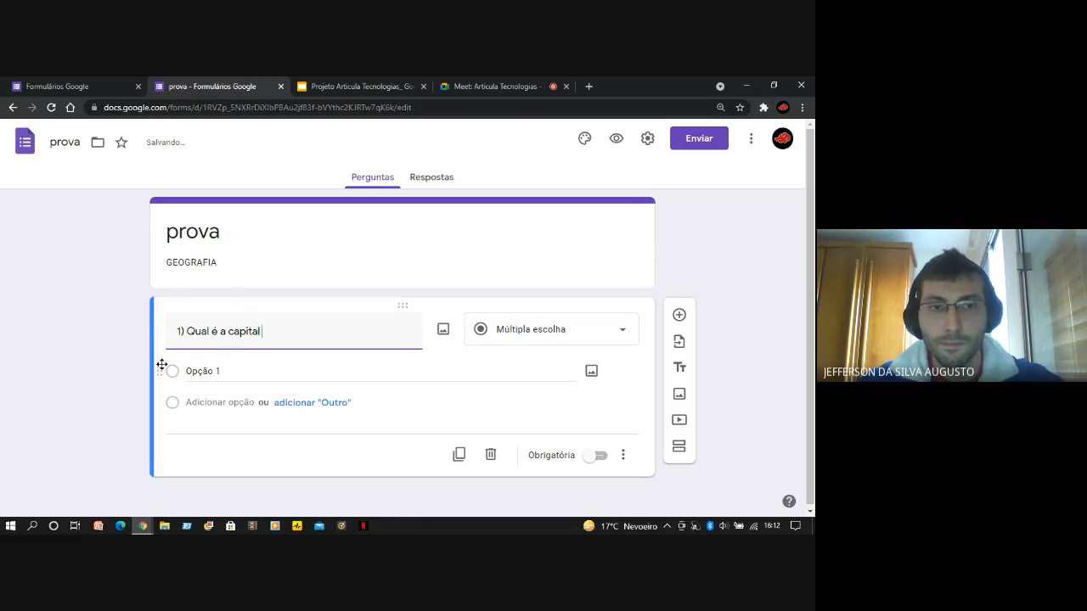
pyautogui.write('do Brasi')
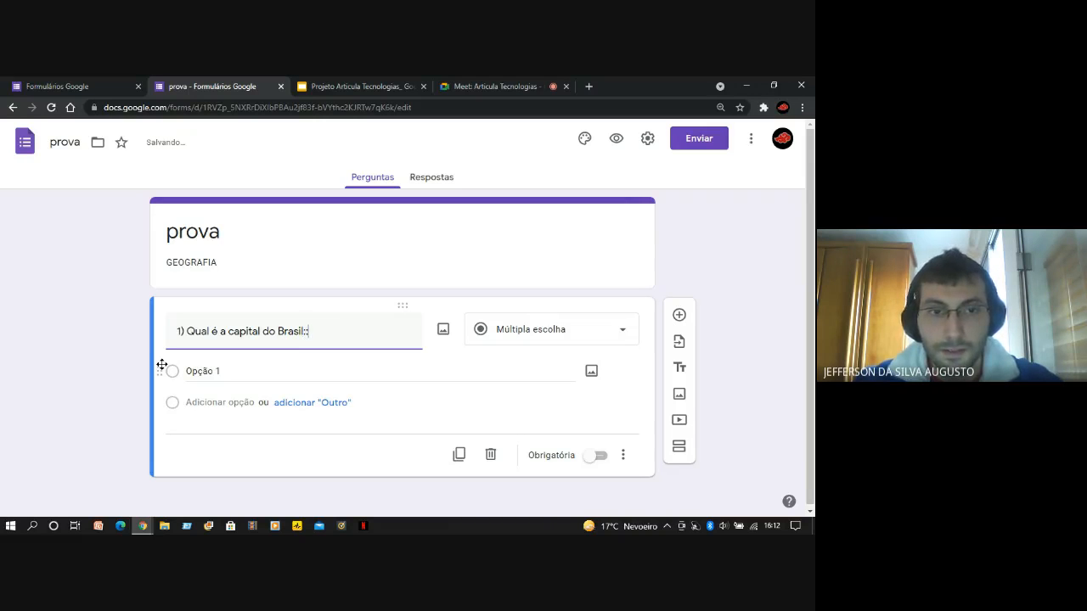
pyautogui.write('l?')
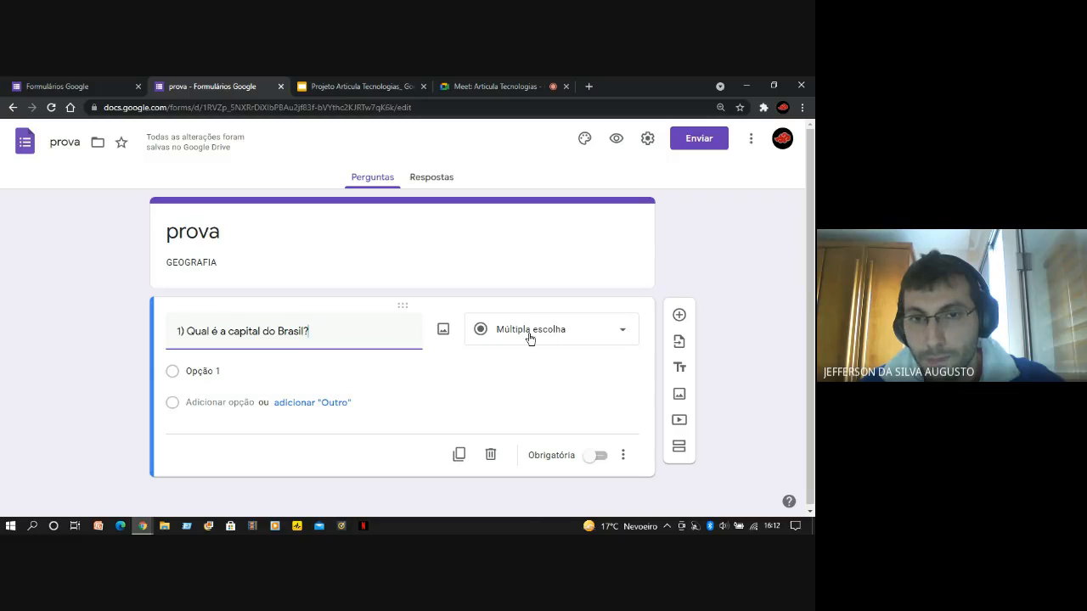
# Choose "Múltipla escolha" as the question type and name the first answer option "São Paulo"
pyautogui.click(574, 339)
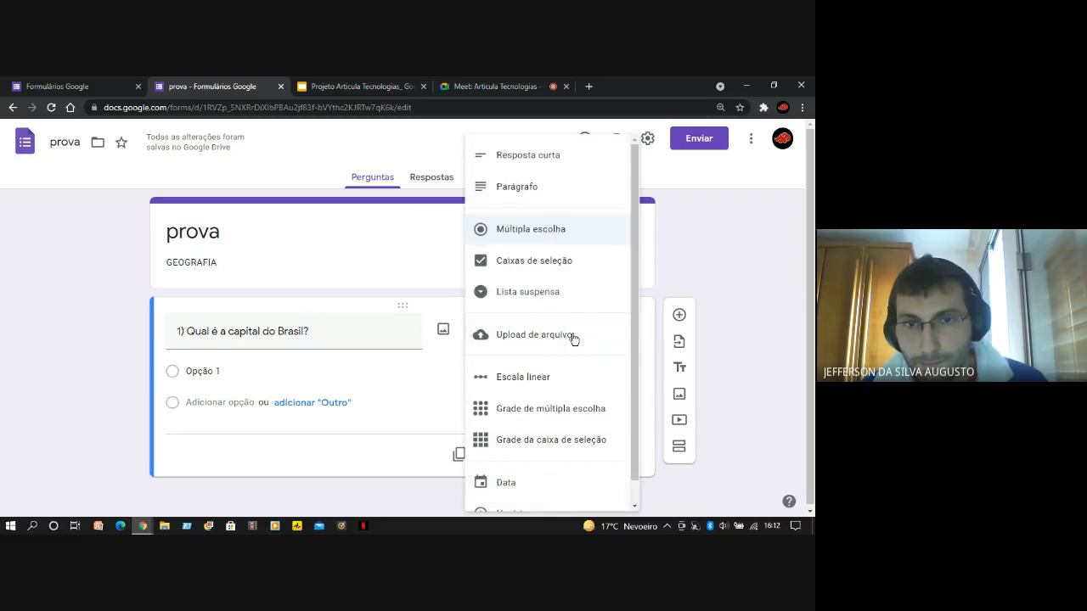
pyautogui.click(550, 237)
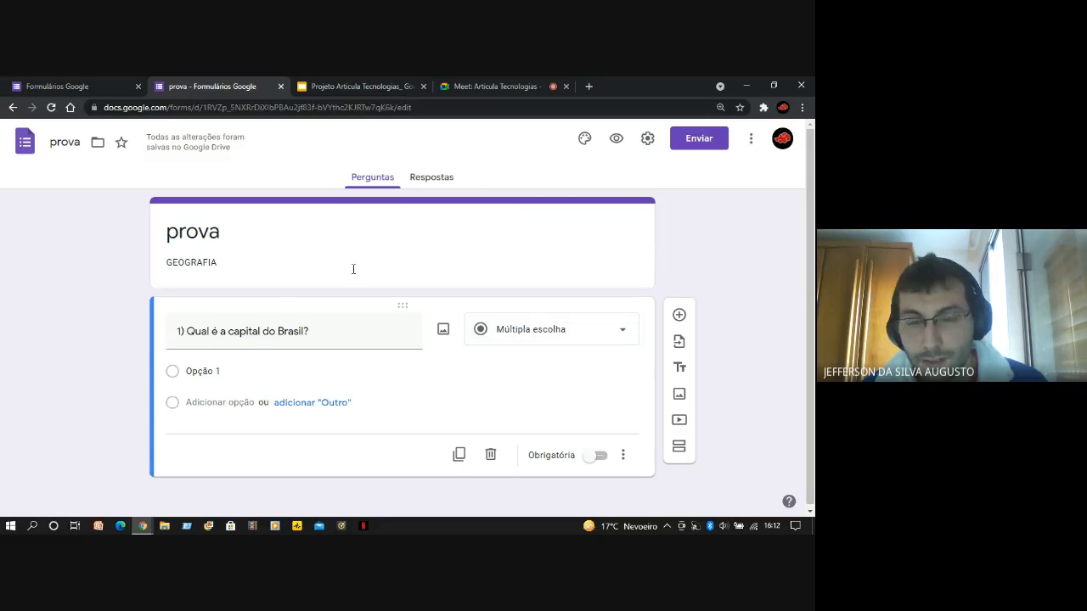
pyautogui.click(229, 373)
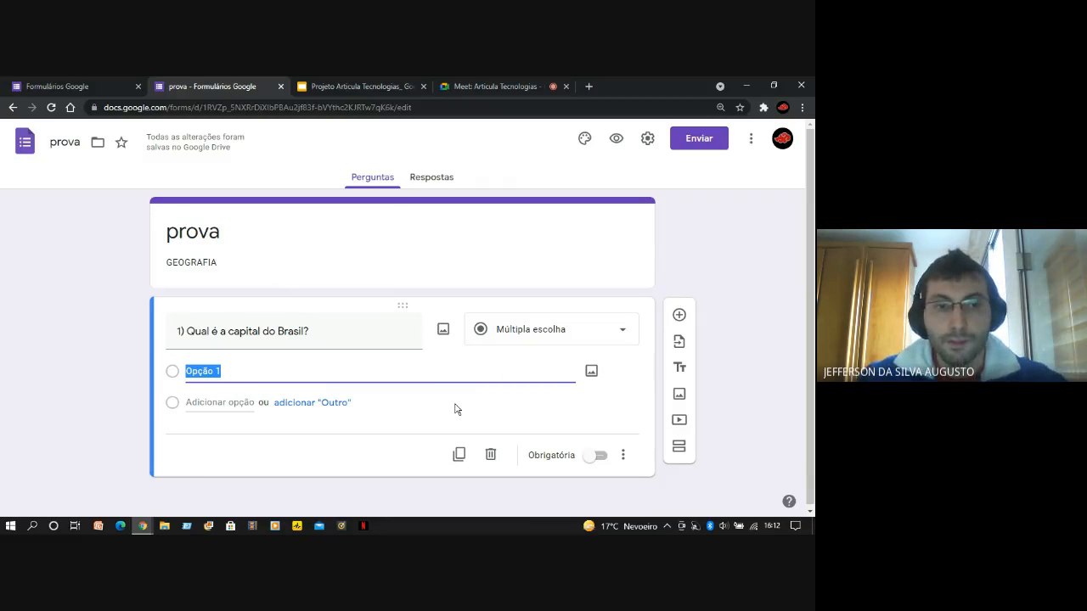
pyautogui.write('São paulo')
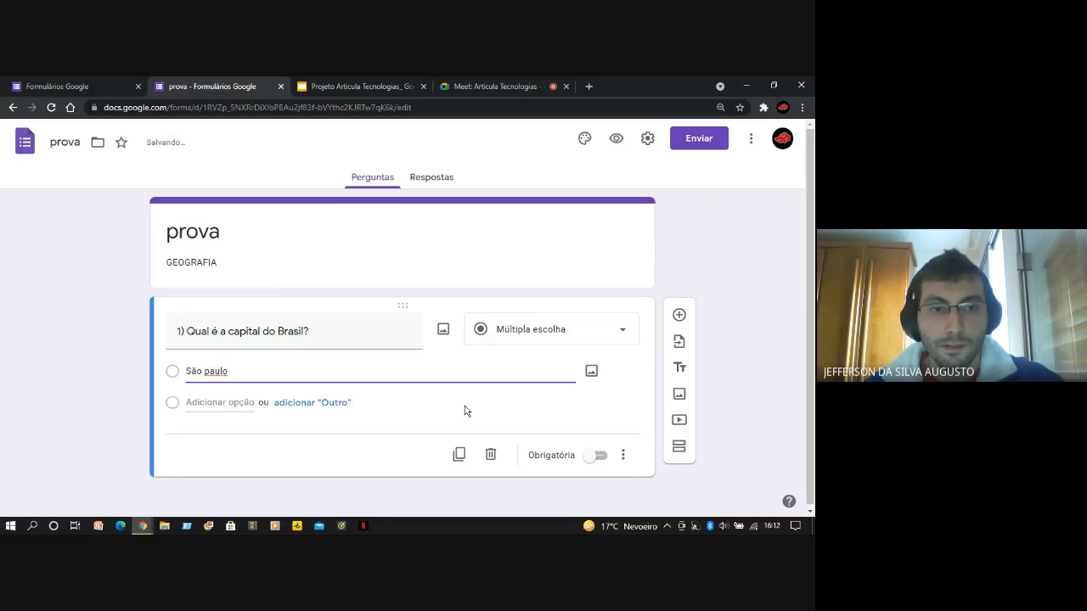
pyautogui.click(209, 372)
pyautogui.press('BackSpace')
pyautogui.write('P')
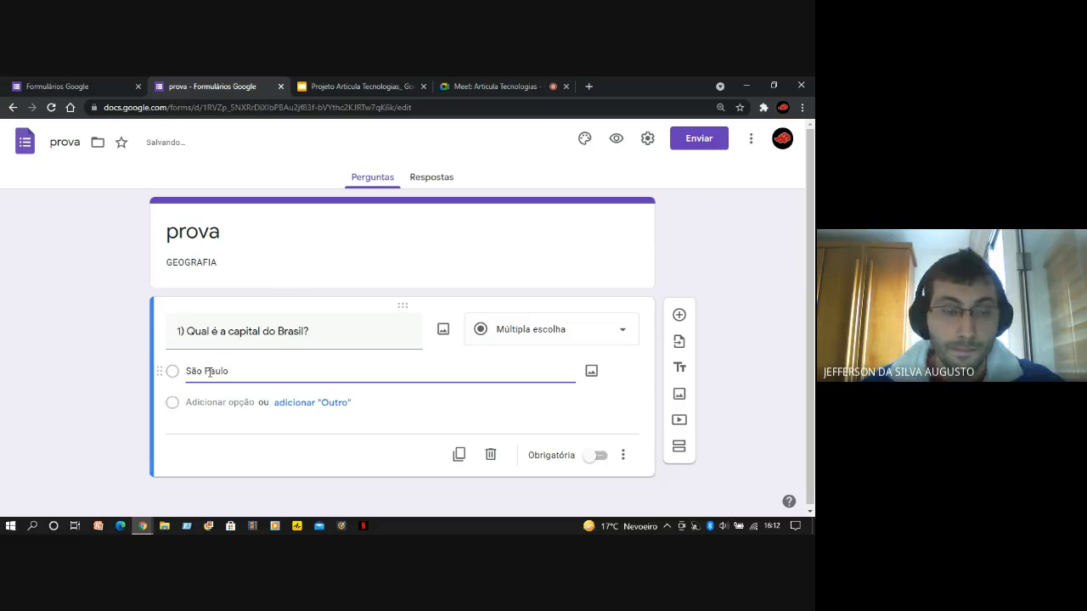
# Add "Rio de Janeiro" as the second answer option of the Brazil capital question
pyautogui.click(233, 402)
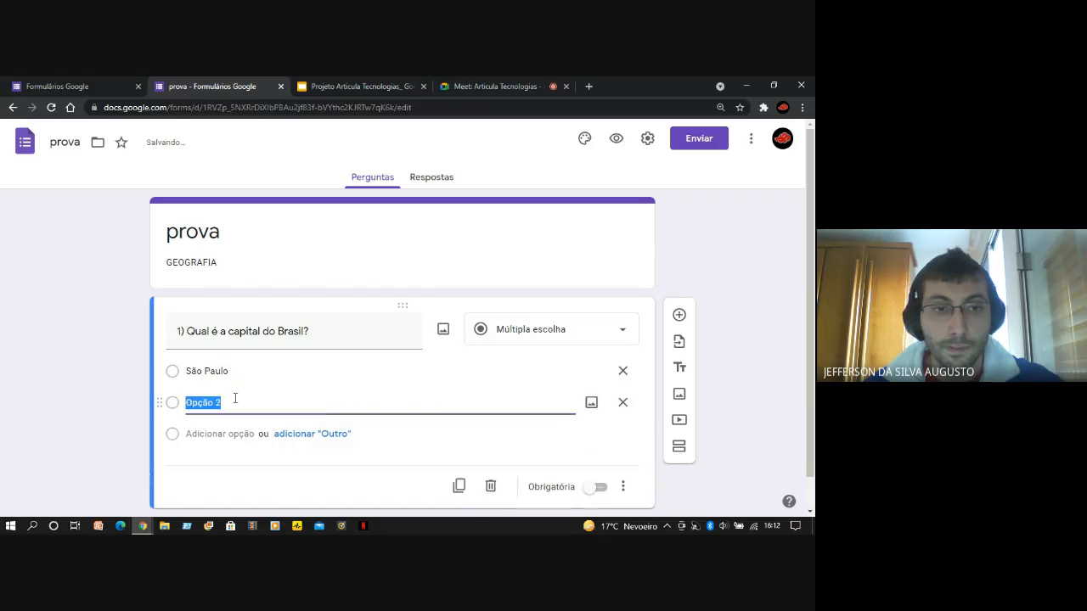
pyautogui.write('R')
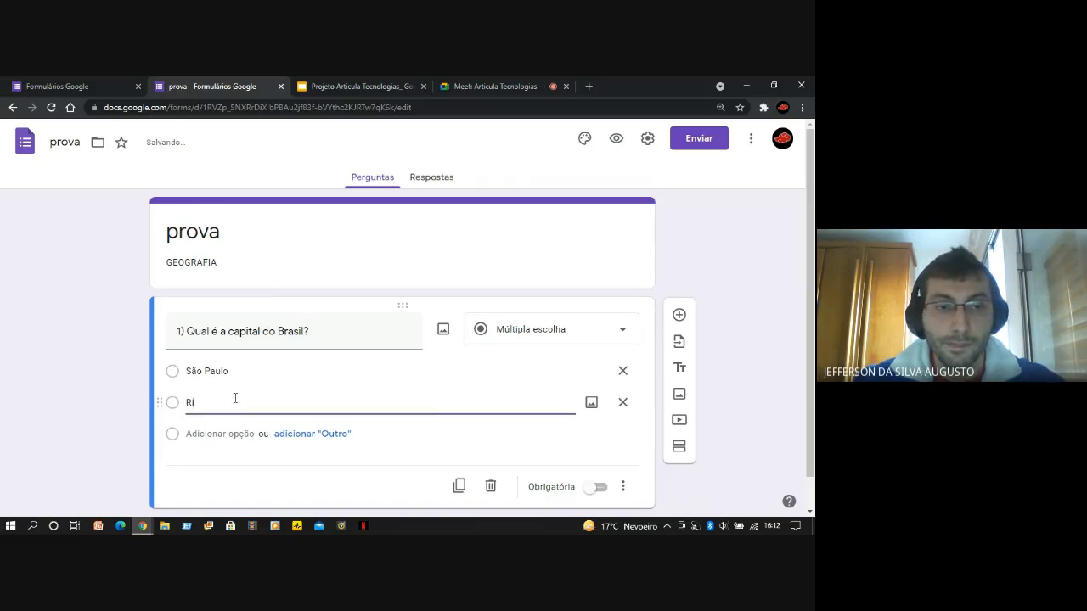
pyautogui.write('io de Janeiro')
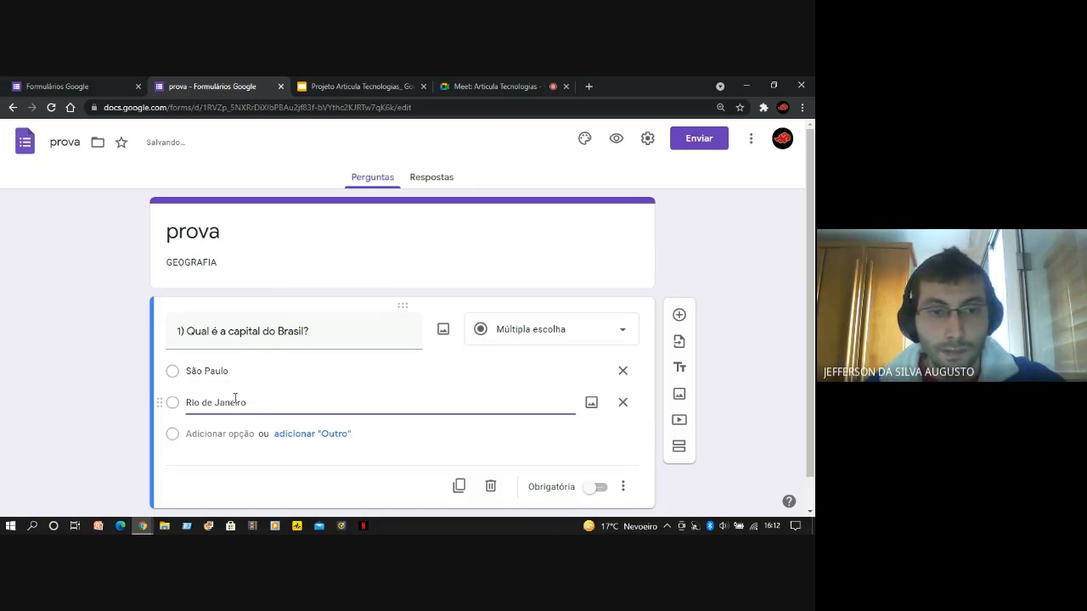
# Add "Brasília" as the third answer option of the Brazil capital question
pyautogui.click(198, 433)
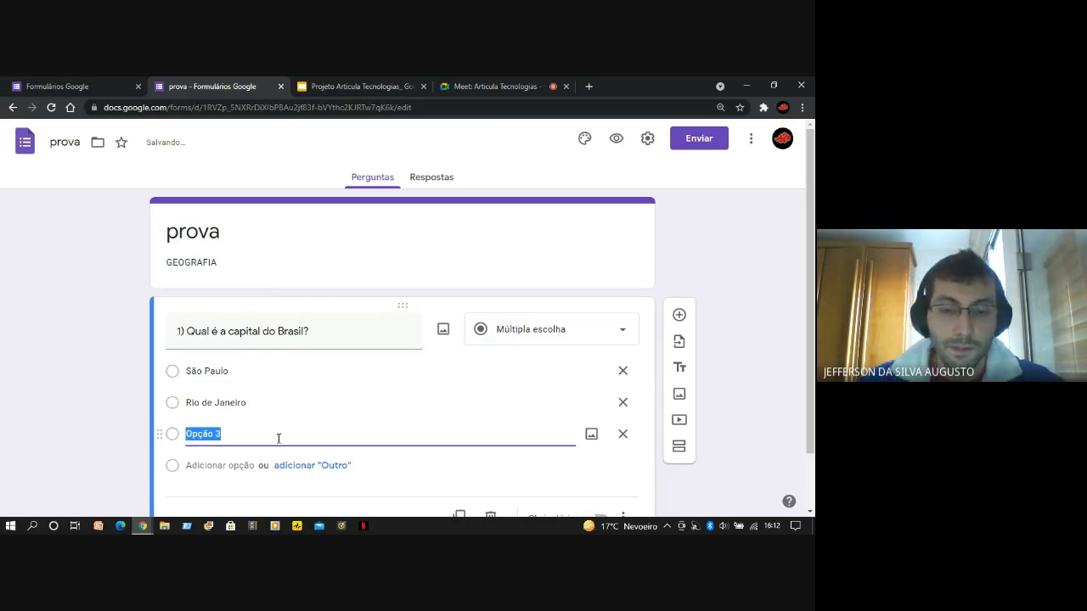
pyautogui.write('Bras')
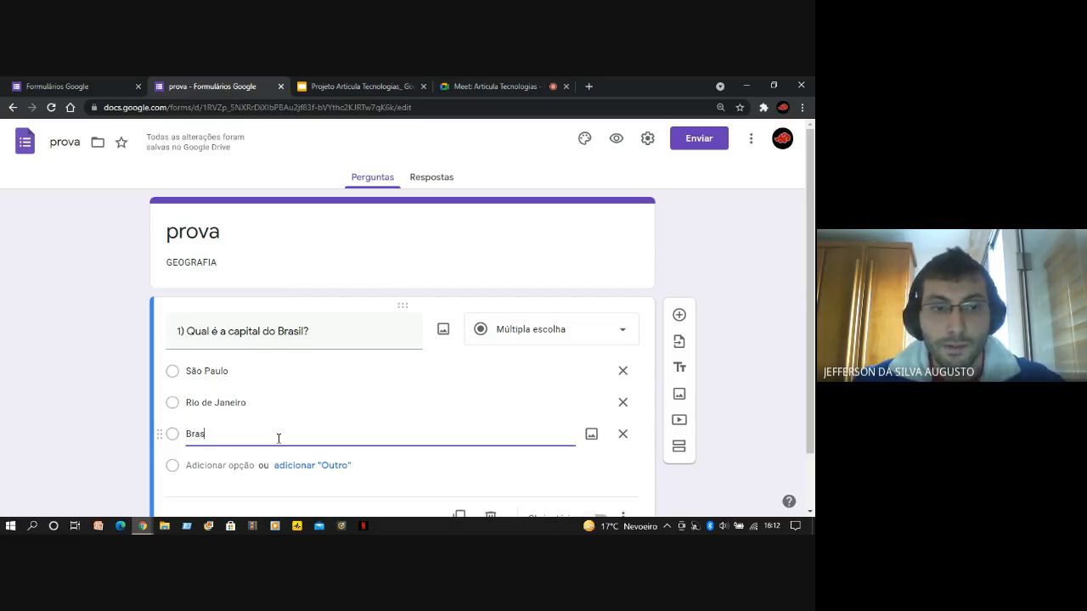
pyautogui.write('il')
pyautogui.press('BackSpace')
pyautogui.press('BackSpace')
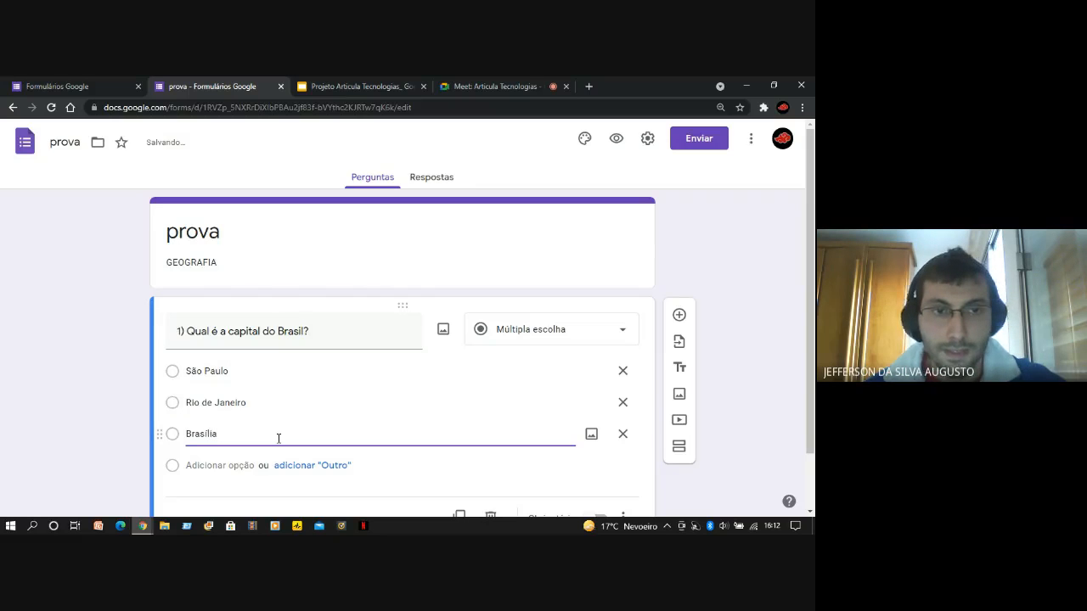
# Make the question about the capital of Brazil required and look over its title and options
pyautogui.scroll(-1, 133, 415)
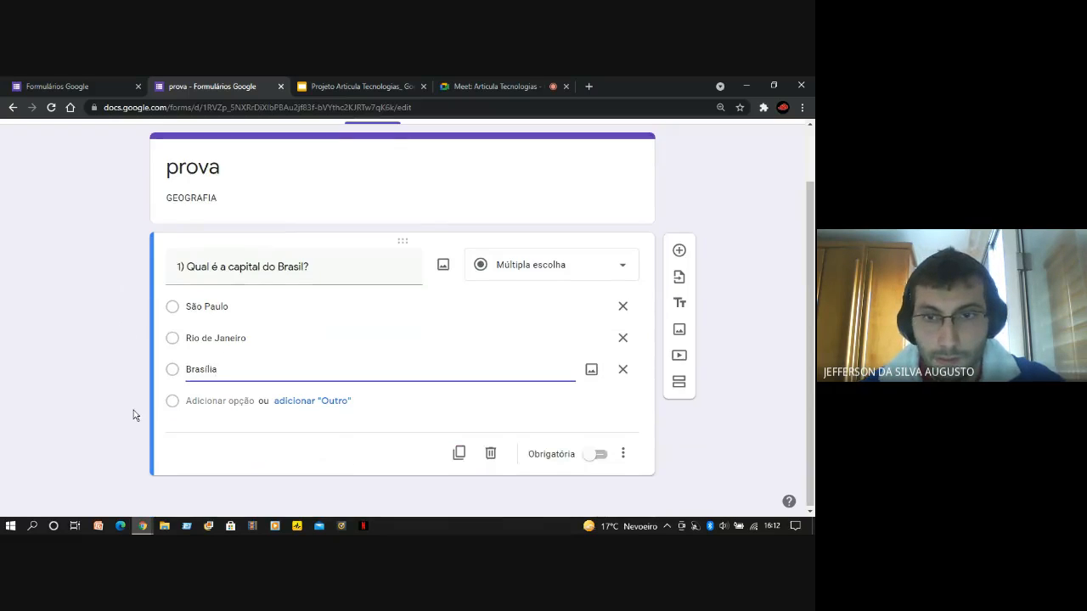
pyautogui.click(40, 369)
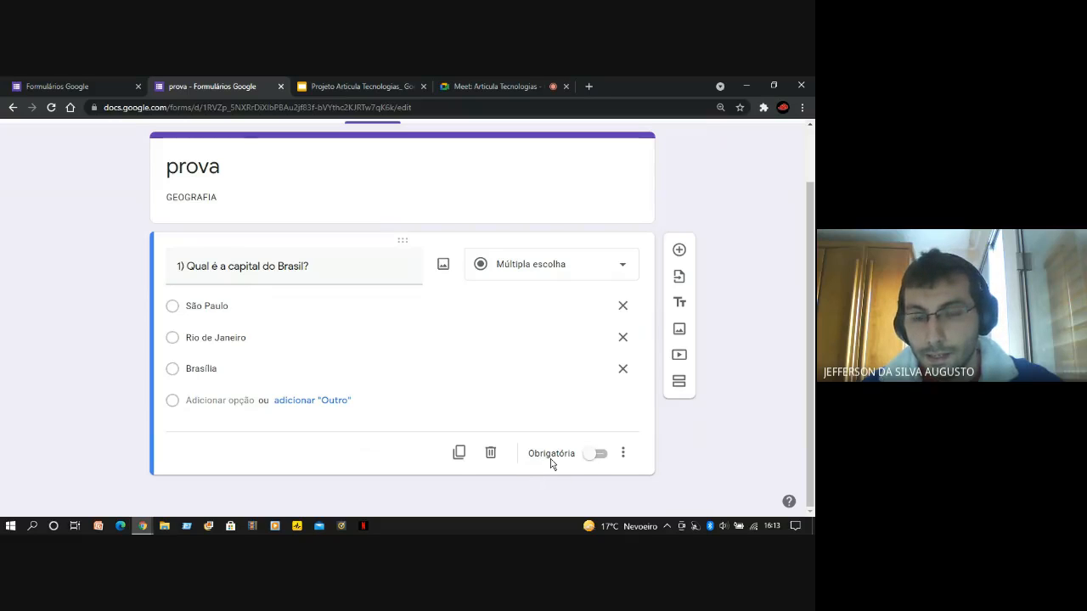
pyautogui.click(595, 459)
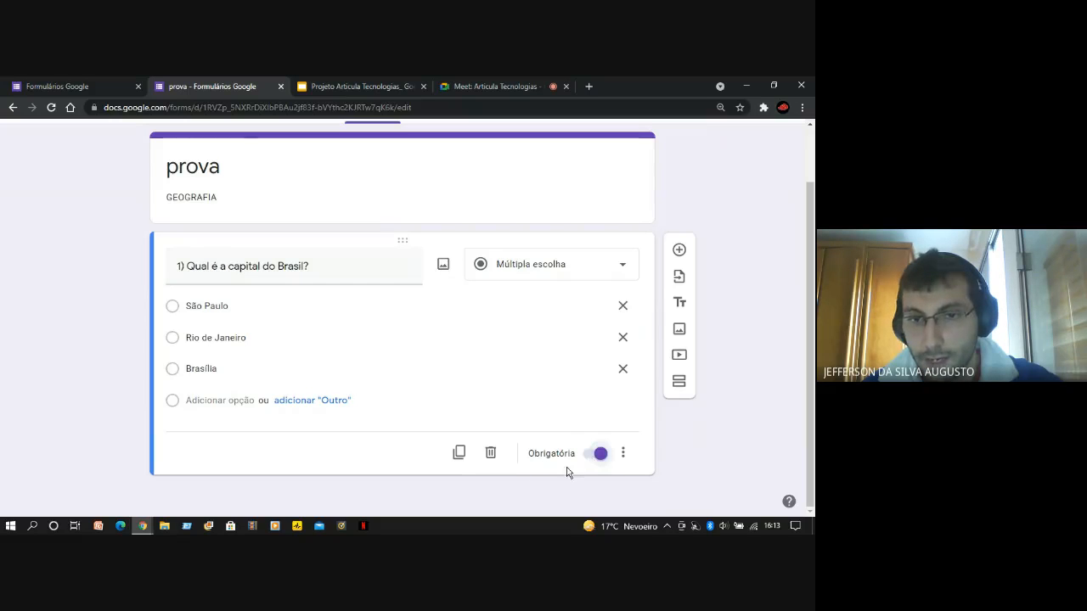
pyautogui.scroll(1, 371, 362)
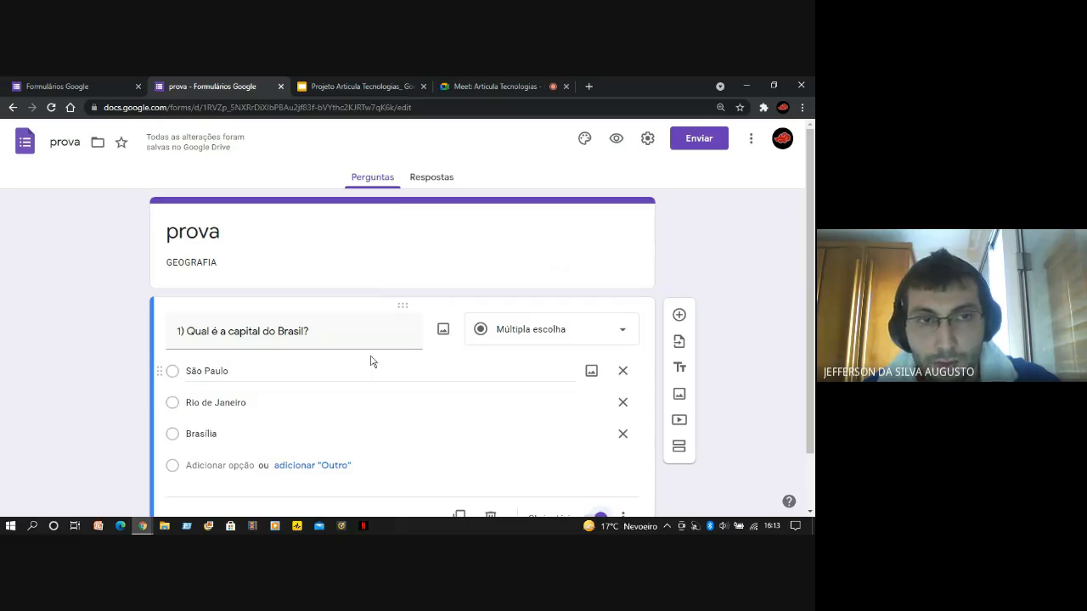
pyautogui.scroll(-1, 170, 396)
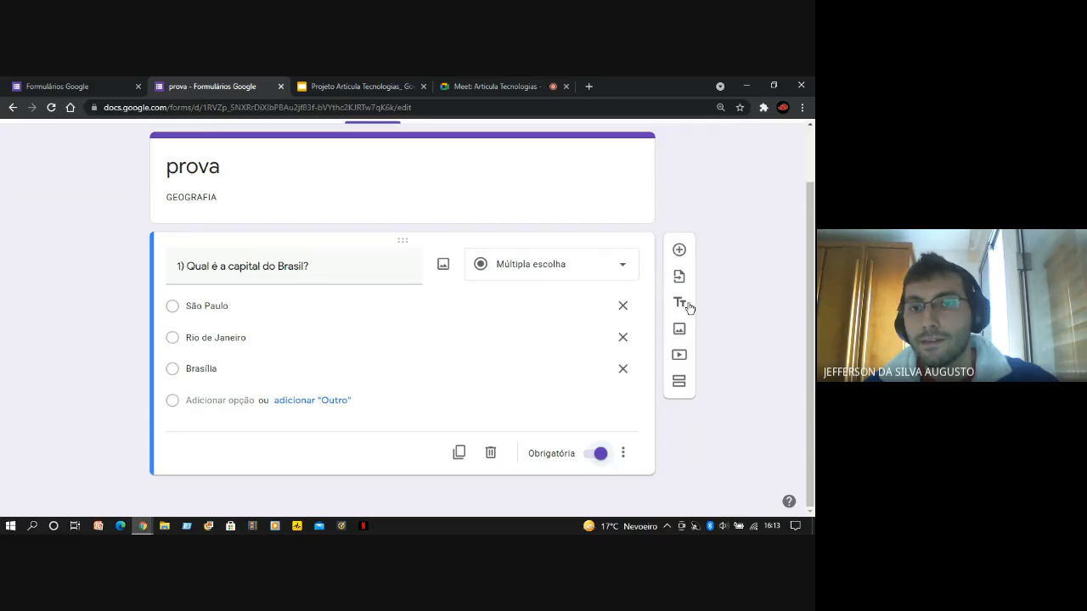
# Add a new question below the Brazil capital question, titled "2) Em qual continente está localizada a Espanha?"
pyautogui.click(680, 251)
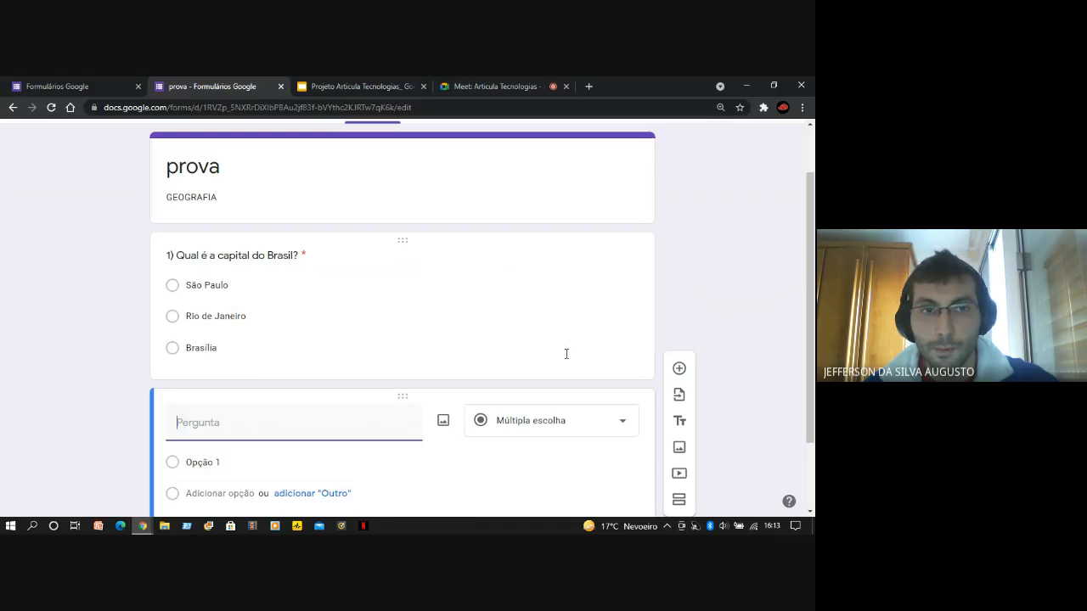
pyautogui.scroll(-1, 569, 362)
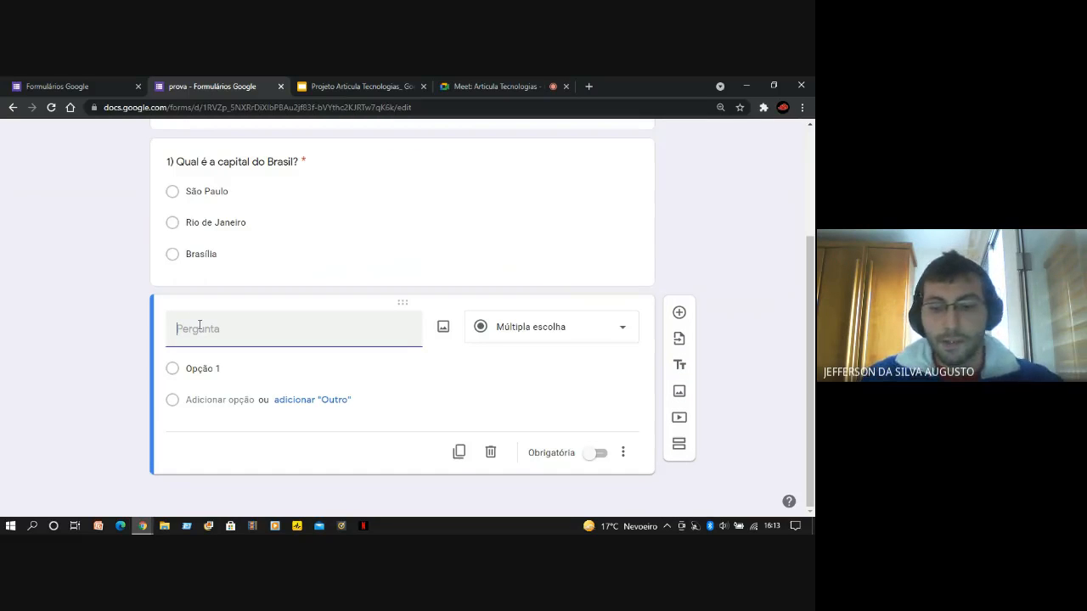
pyautogui.write('@')
pyautogui.press('BackSpace')
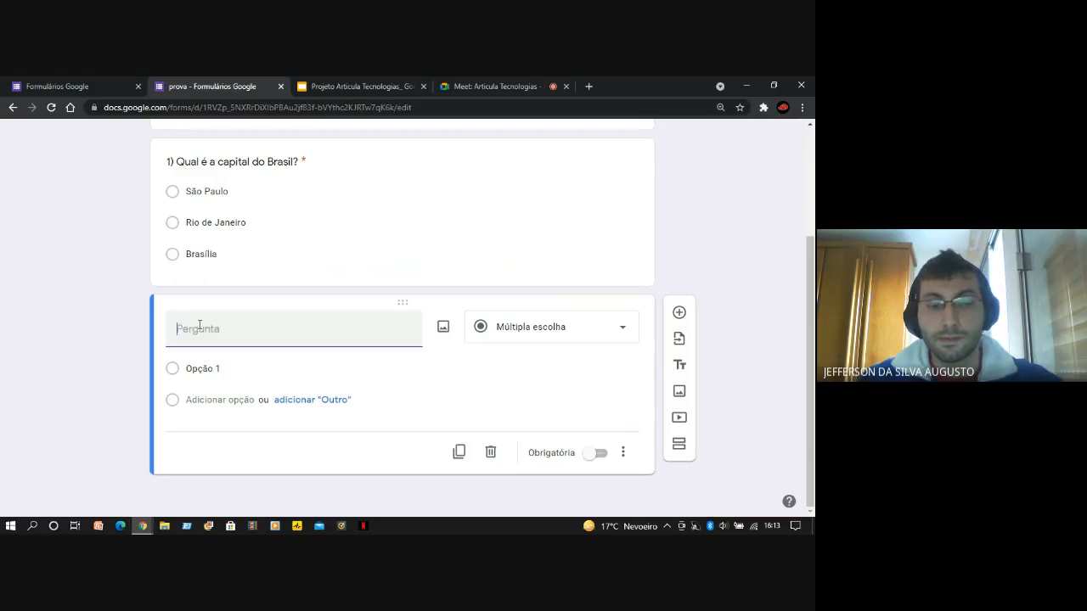
pyautogui.write('2)')
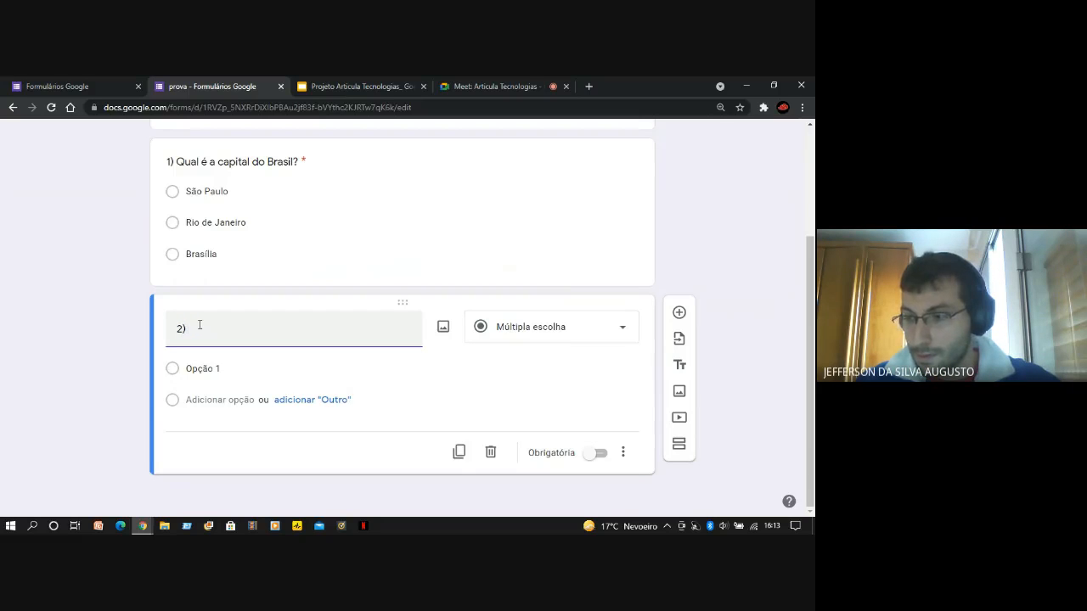
pyautogui.write(' Em ')
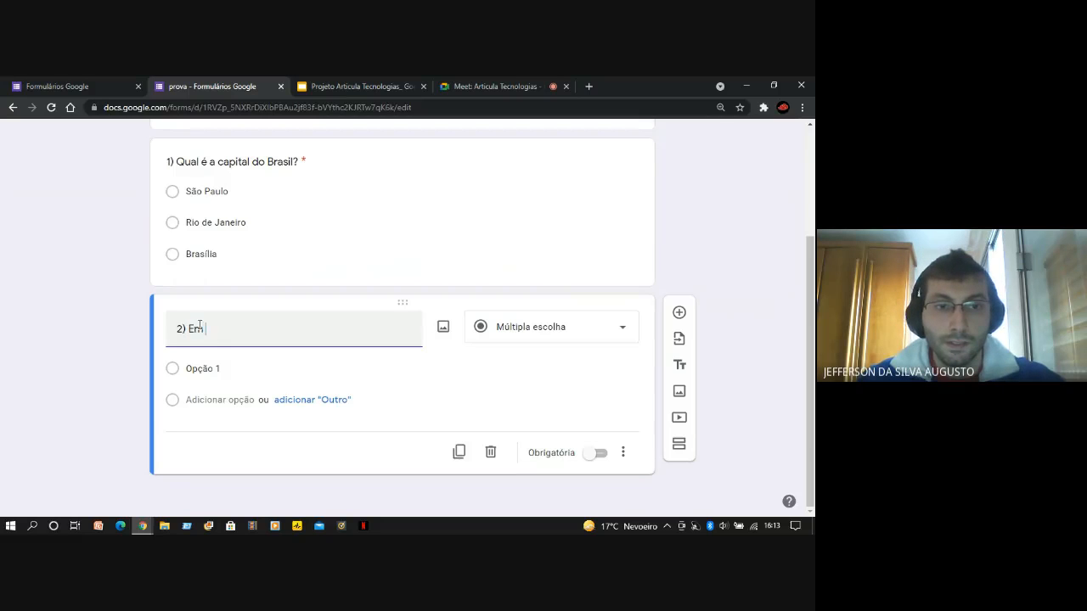
pyautogui.write('qual continente')
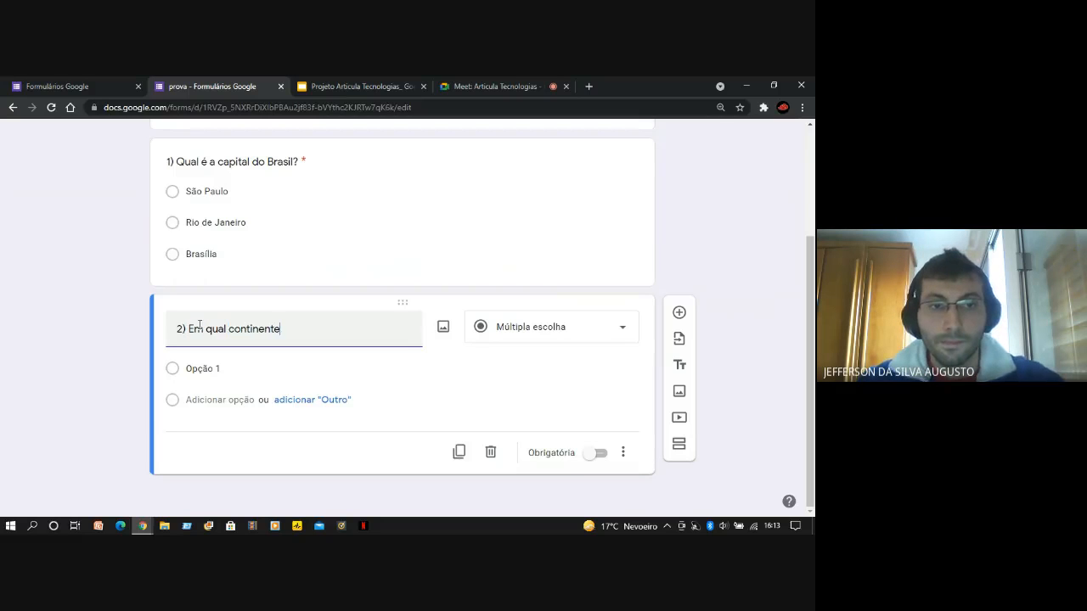
pyautogui.write(' est')
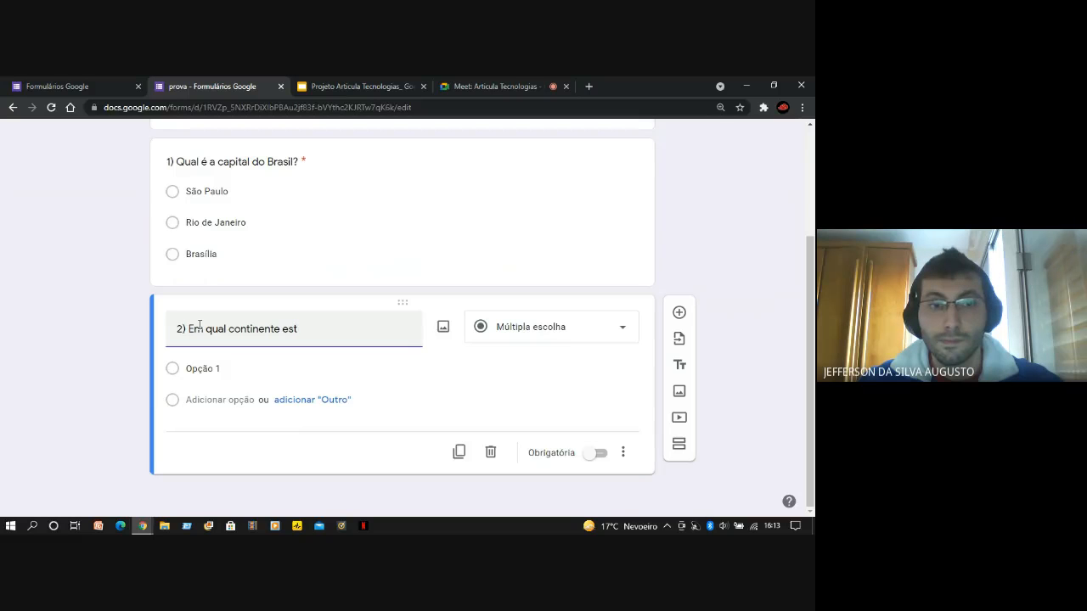
pyautogui.write('á locali')
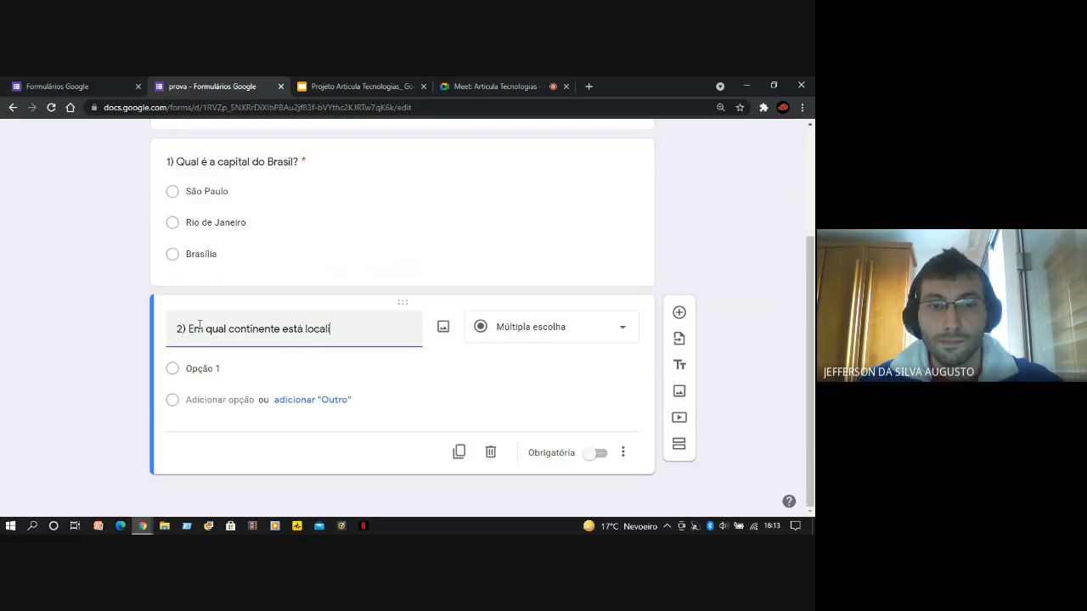
pyautogui.write('zada')
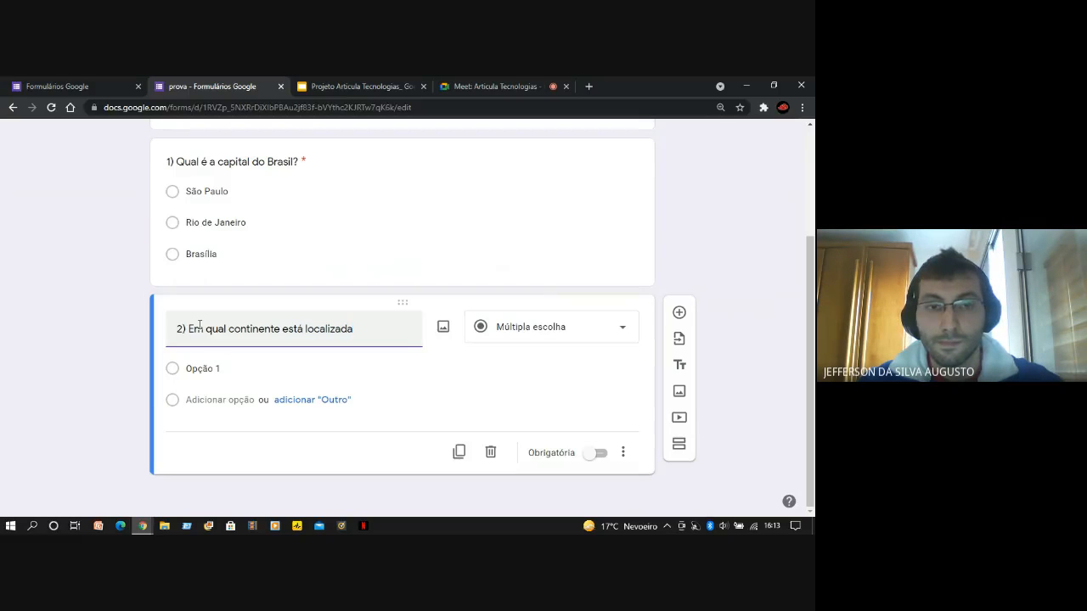
pyautogui.write(' a Espan')
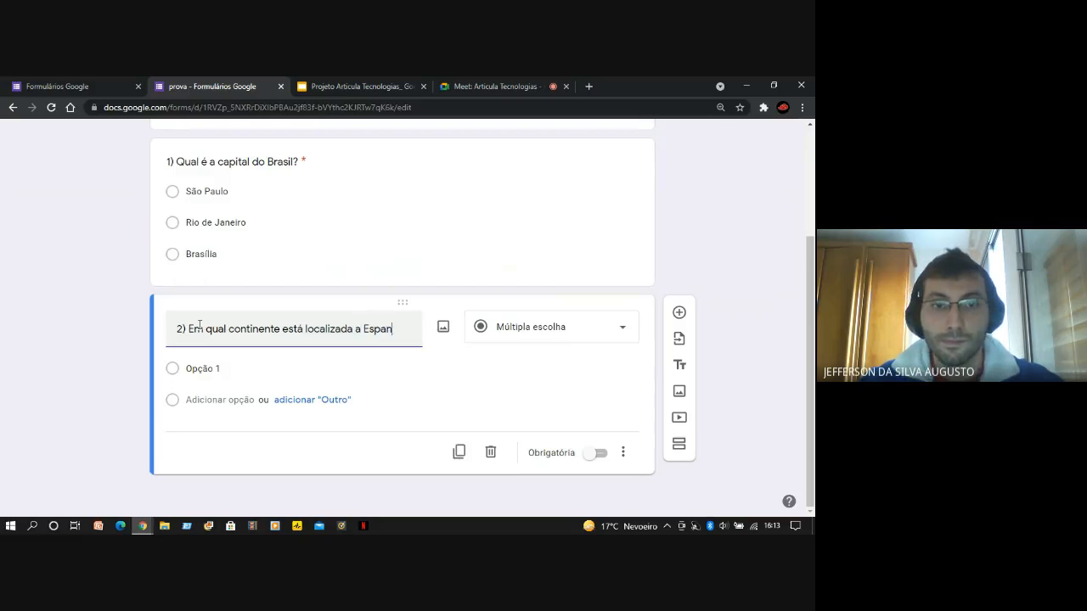
pyautogui.write('ha')
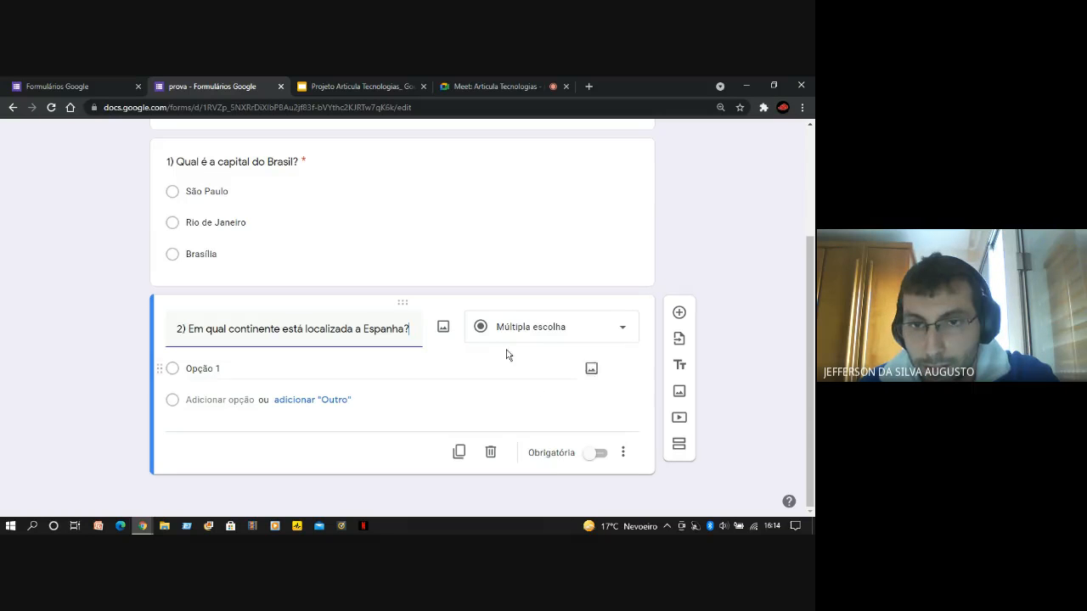
# Change the answer type of the question about Spain's continent to "Resposta curta"
pyautogui.click(624, 333)
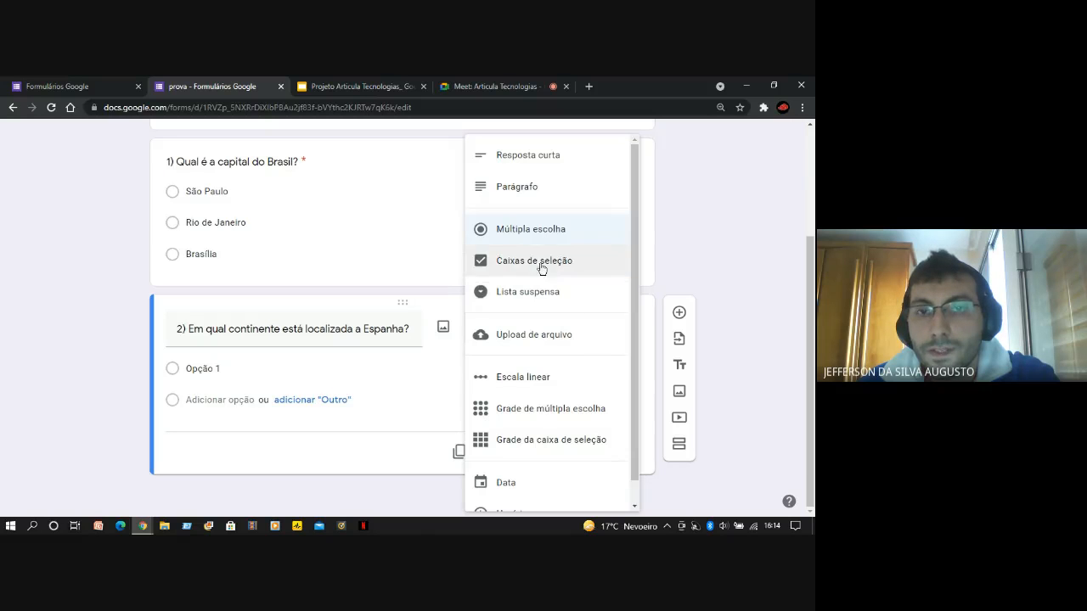
pyautogui.click(520, 158)
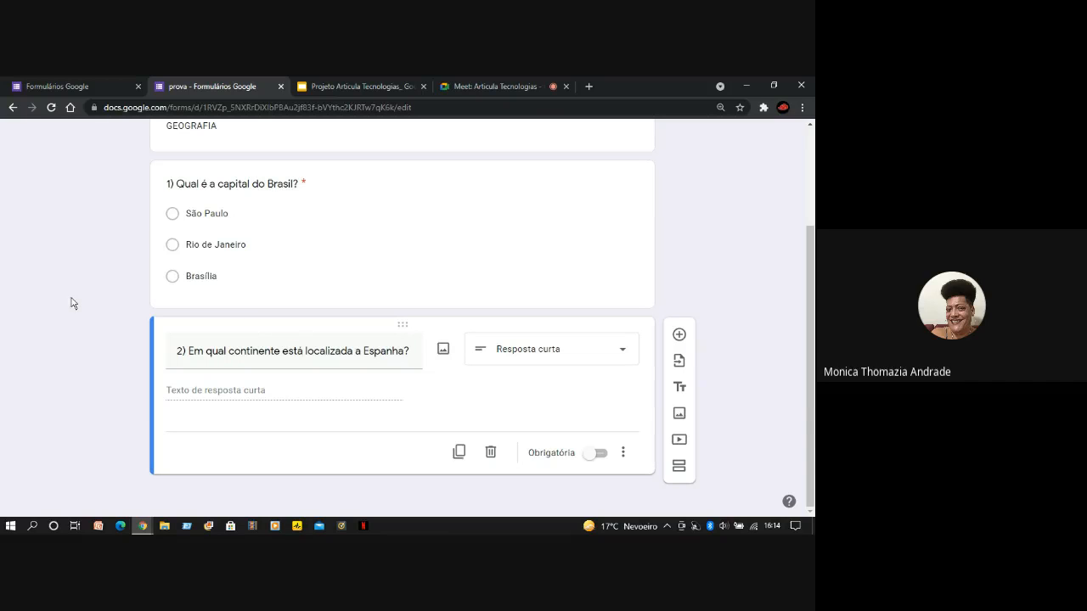
pyautogui.scroll(2, 127, 321)
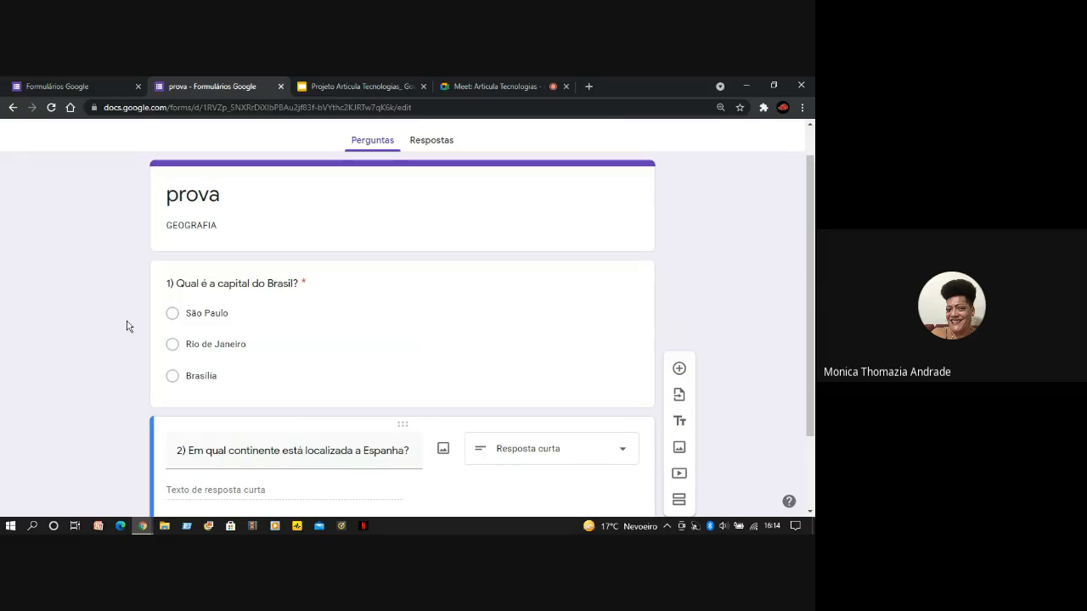
pyautogui.scroll(1, 129, 328)
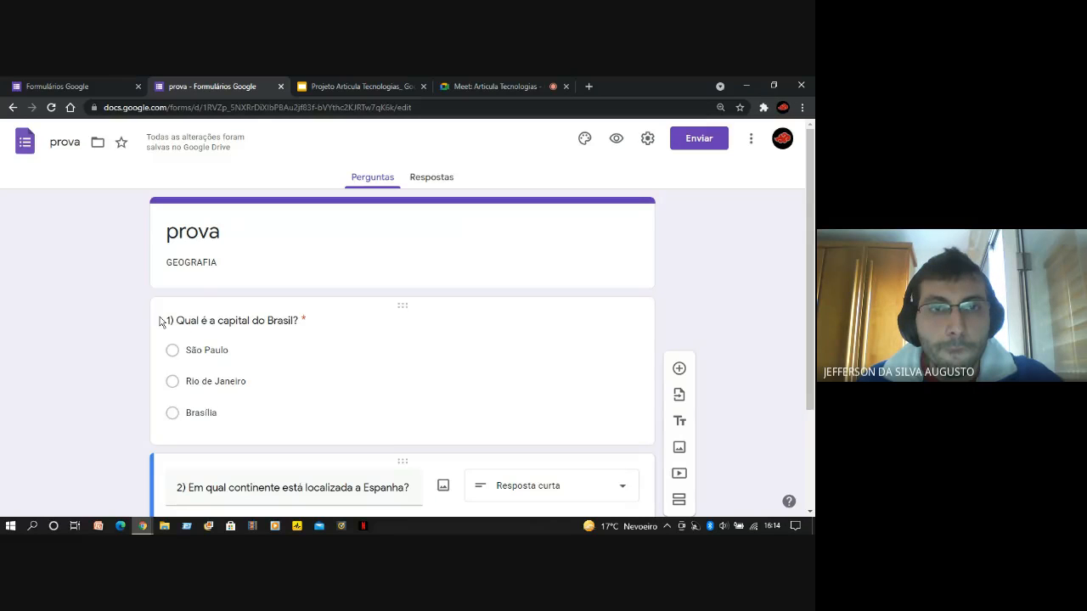
# Glance at the form's responses view, return to the questions and look over both of them
pyautogui.click(410, 182)
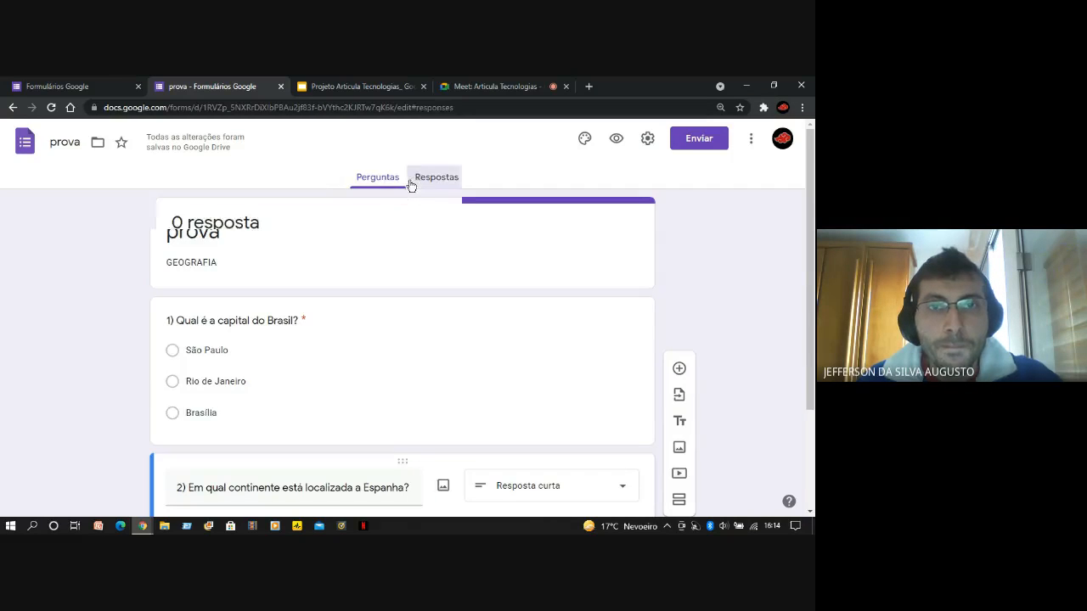
pyautogui.click(399, 181)
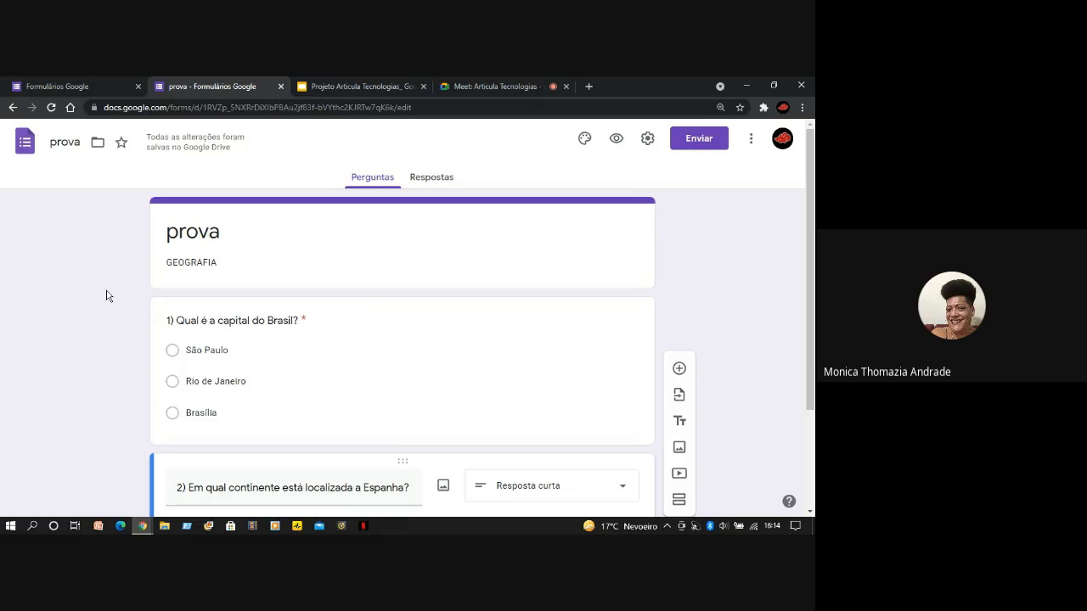
pyautogui.scroll(-2, 119, 327)
pyautogui.scroll(2, 153, 289)
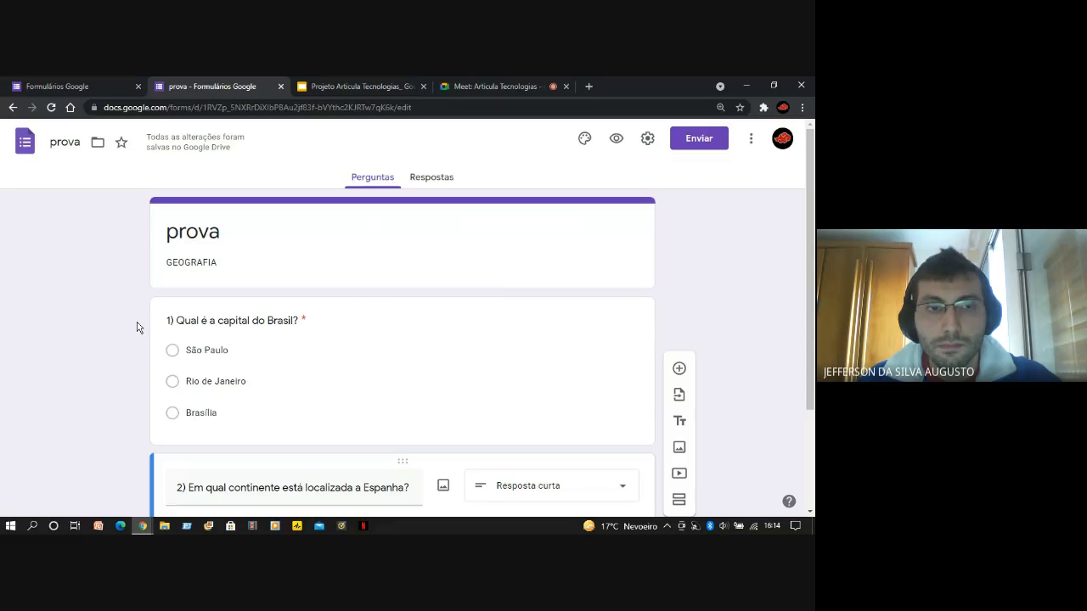
pyautogui.scroll(-2, 136, 326)
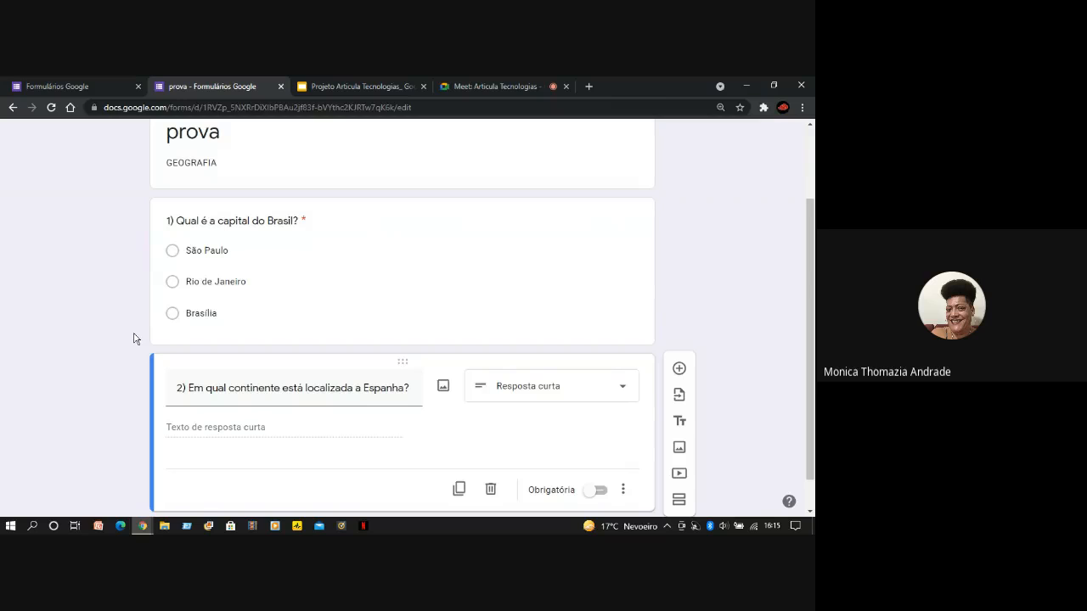
pyautogui.scroll(2, 136, 339)
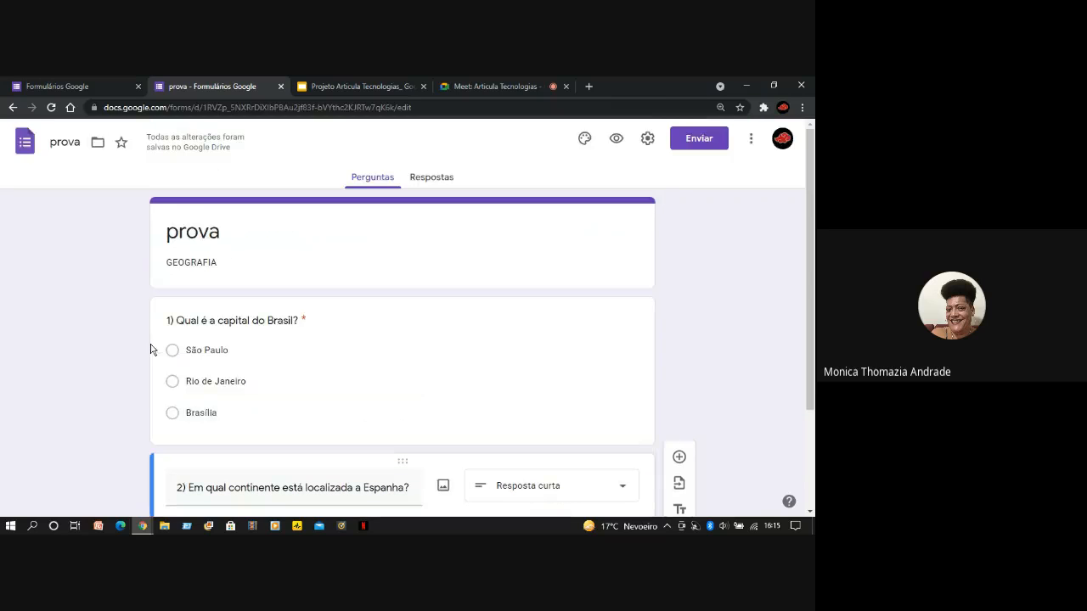
# Examine the form's name, its description and the answer options of the Brazil capital question
pyautogui.click(229, 255)
pyautogui.click(287, 344)
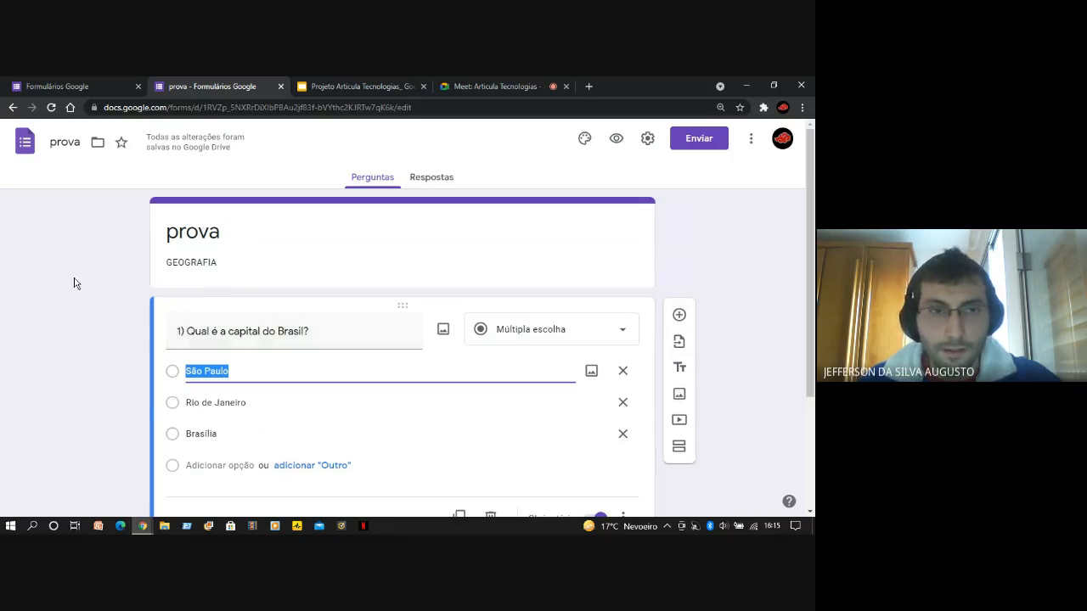
pyautogui.click(109, 255)
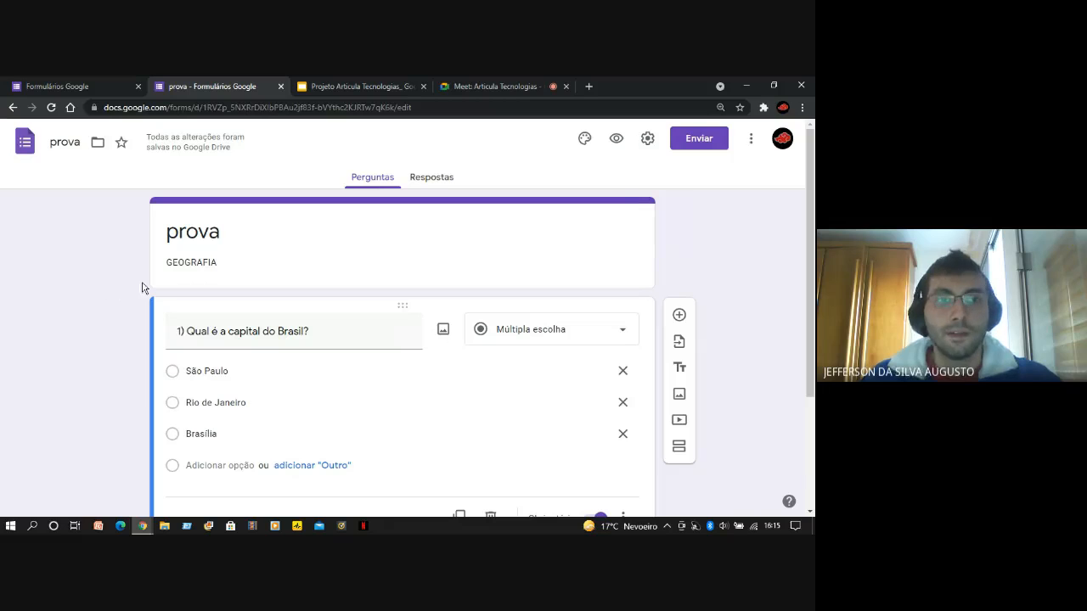
pyautogui.click(61, 141)
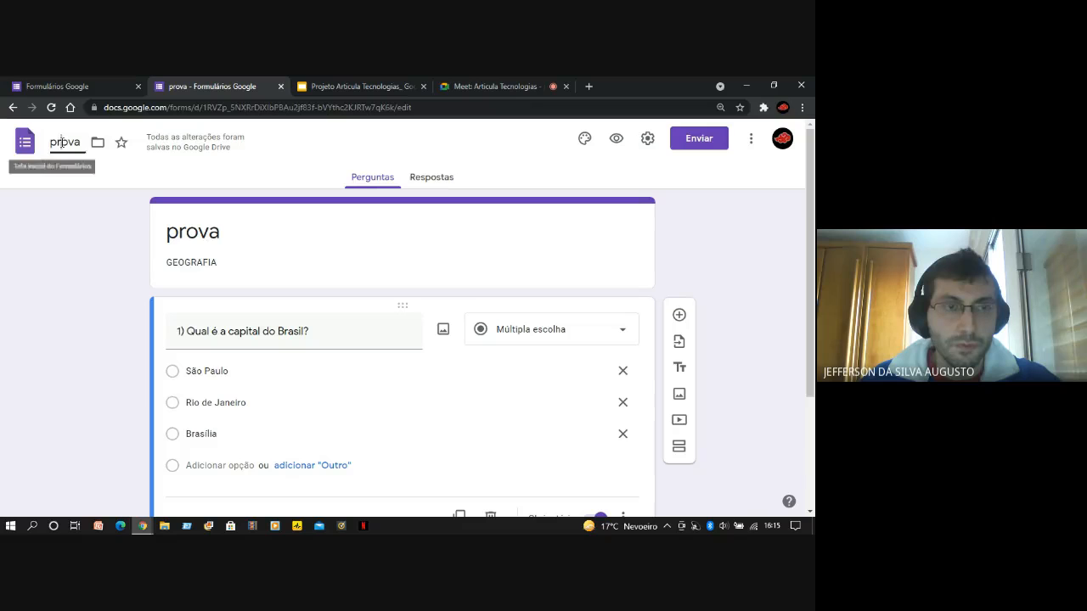
pyautogui.doubleClick(198, 263)
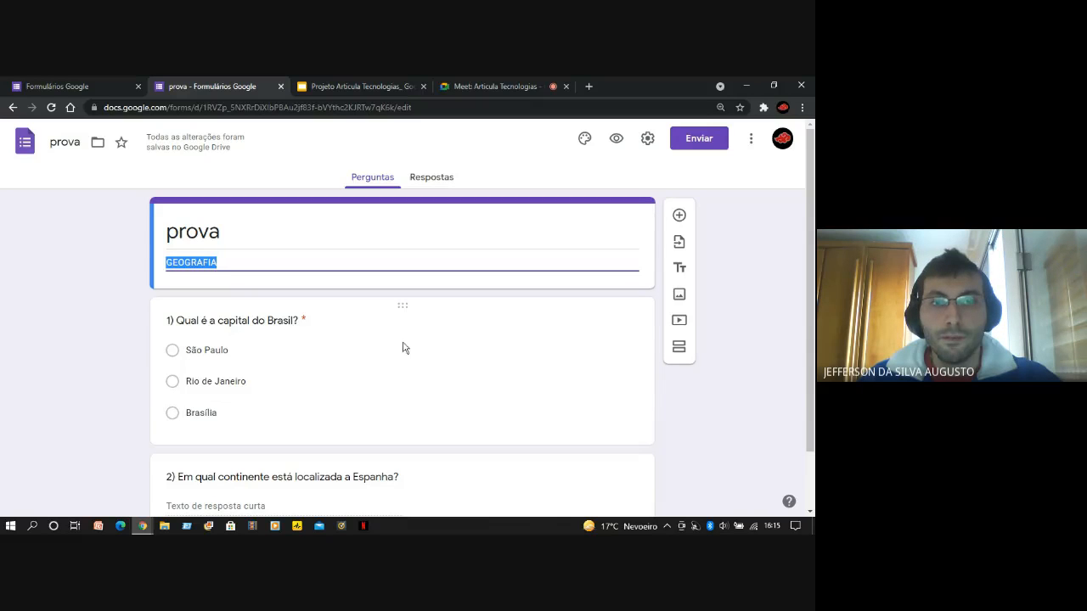
pyautogui.click(393, 371)
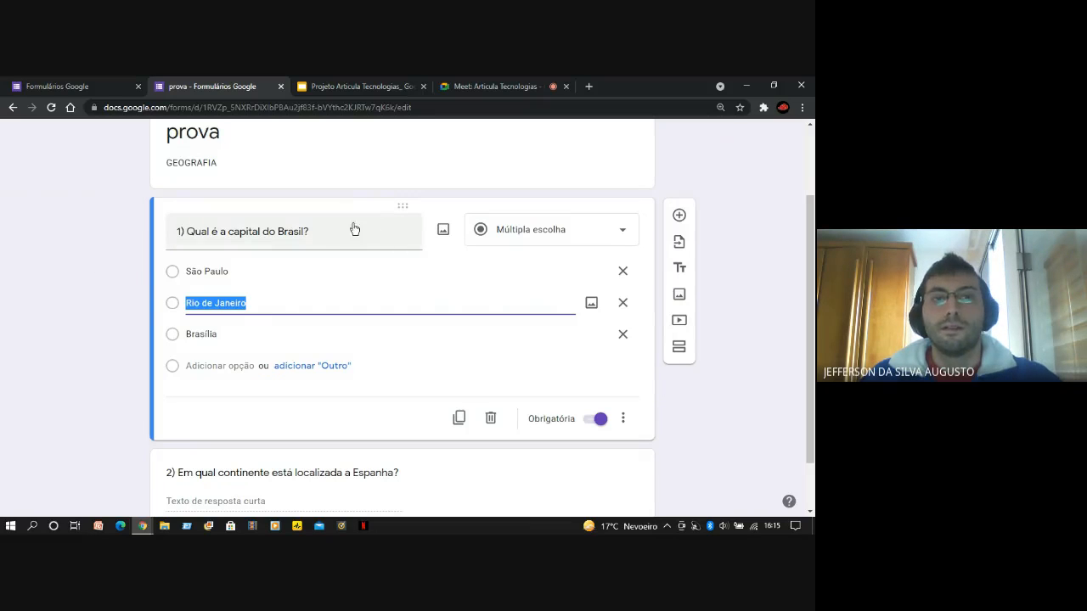
pyautogui.scroll(-1, 437, 289)
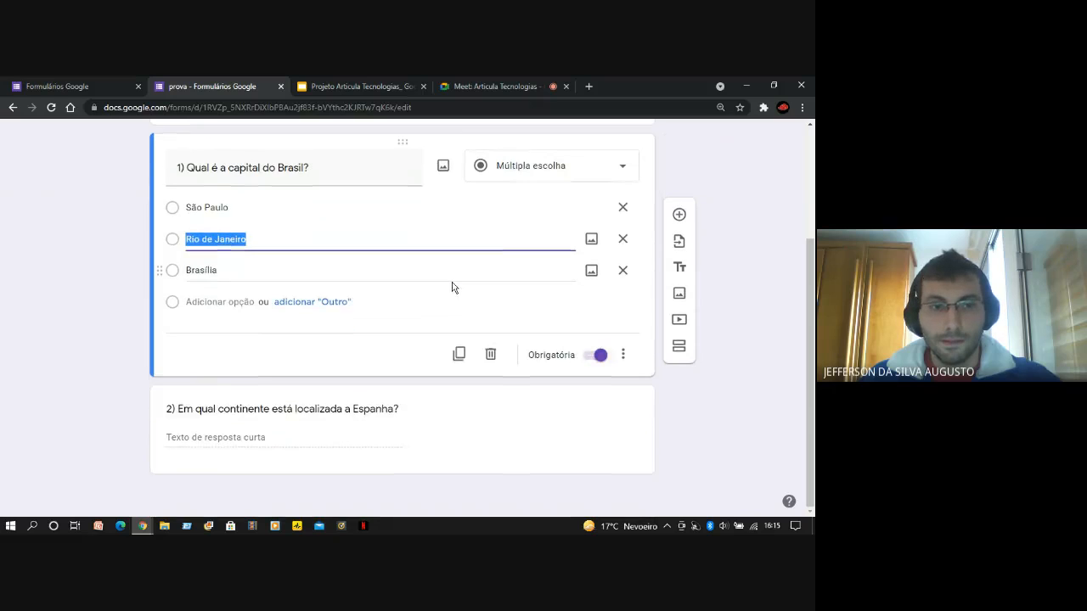
pyautogui.scroll(2, 360, 262)
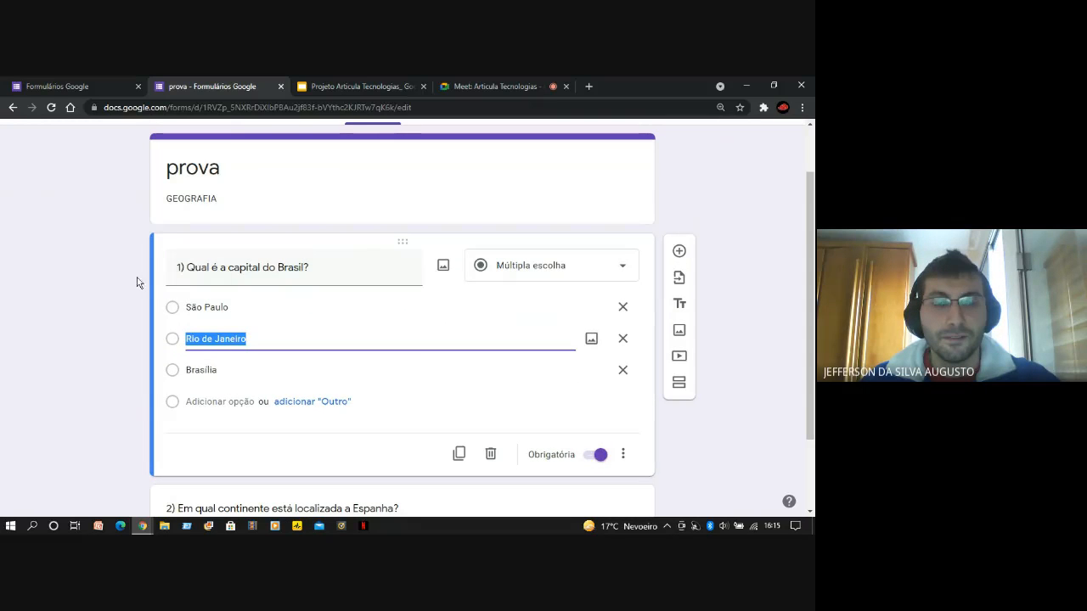
pyautogui.click(121, 333)
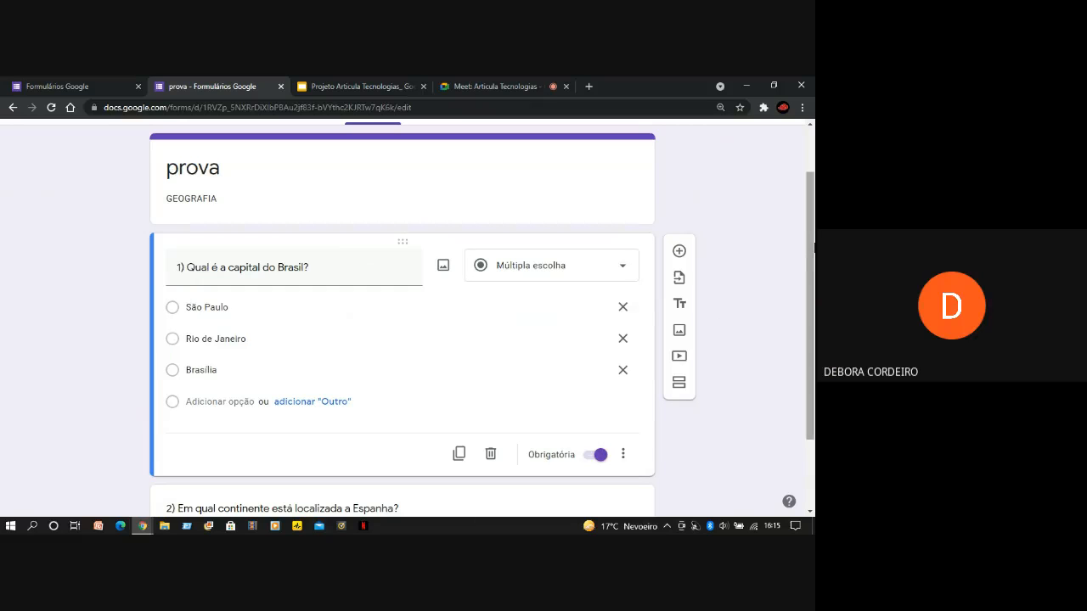
# Switch to the Google Meet call and the project slides for a check, and return to the start of the "prova" form
pyautogui.click(475, 81)
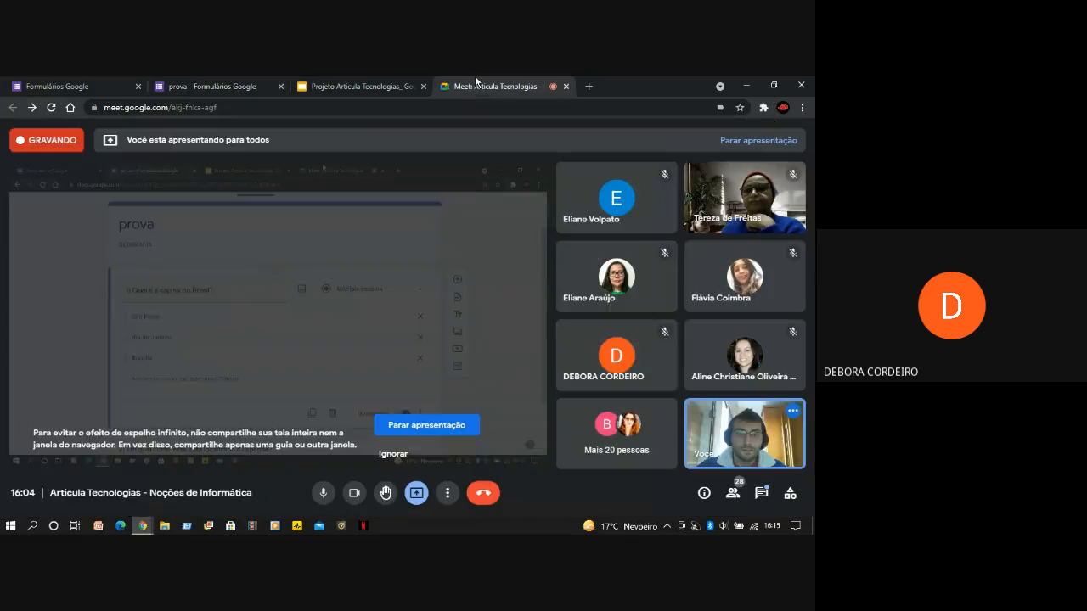
pyautogui.click(314, 84)
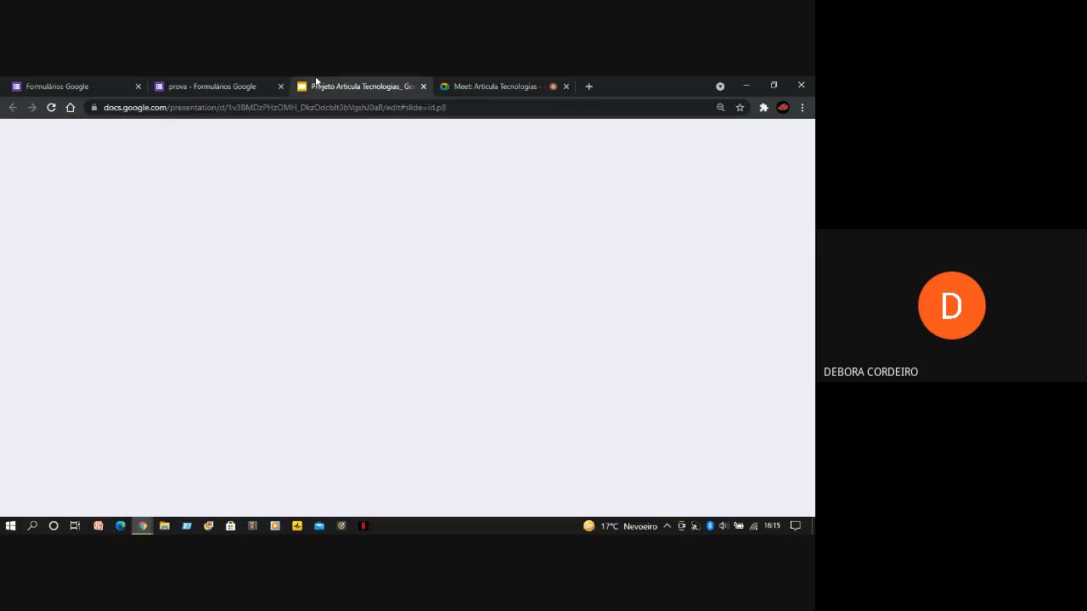
pyautogui.click(219, 82)
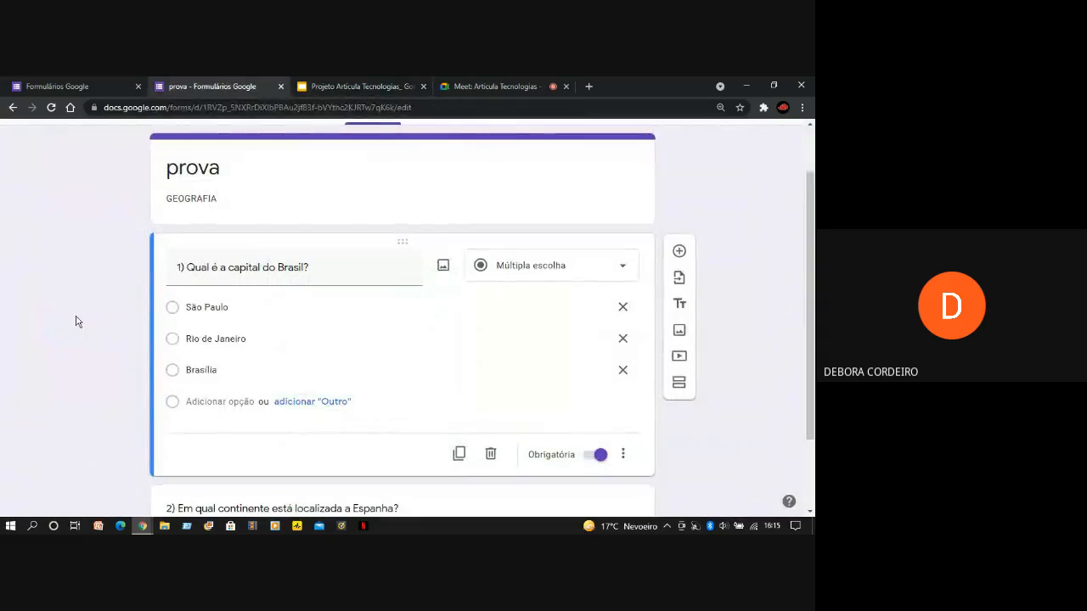
pyautogui.scroll(2, 82, 335)
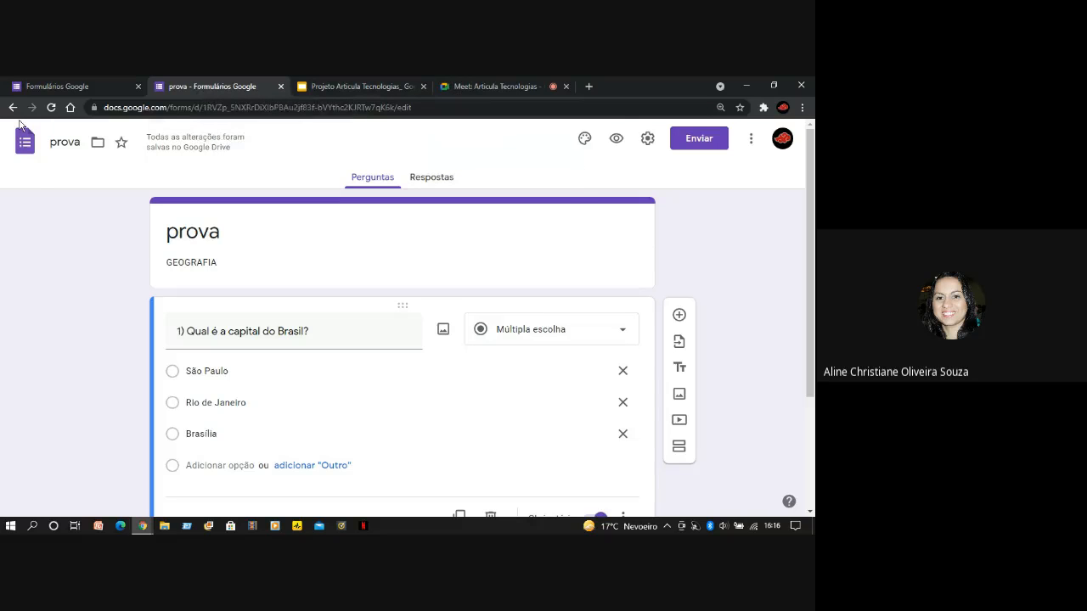
# Check the Google Meet call once more and leave the "prova" form for the Google Forms home page
pyautogui.click(460, 89)
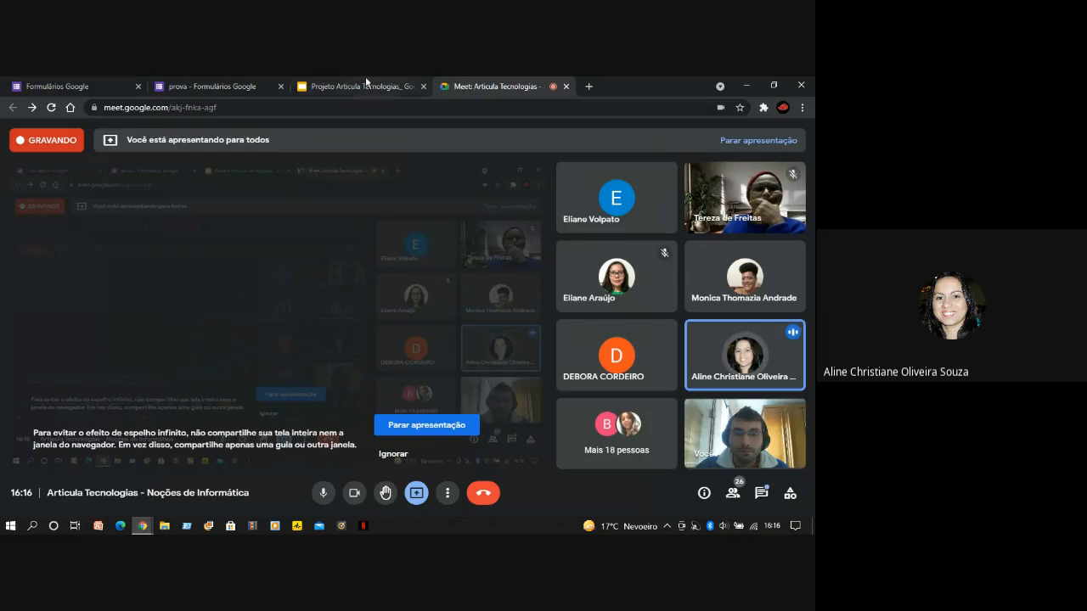
pyautogui.click(245, 79)
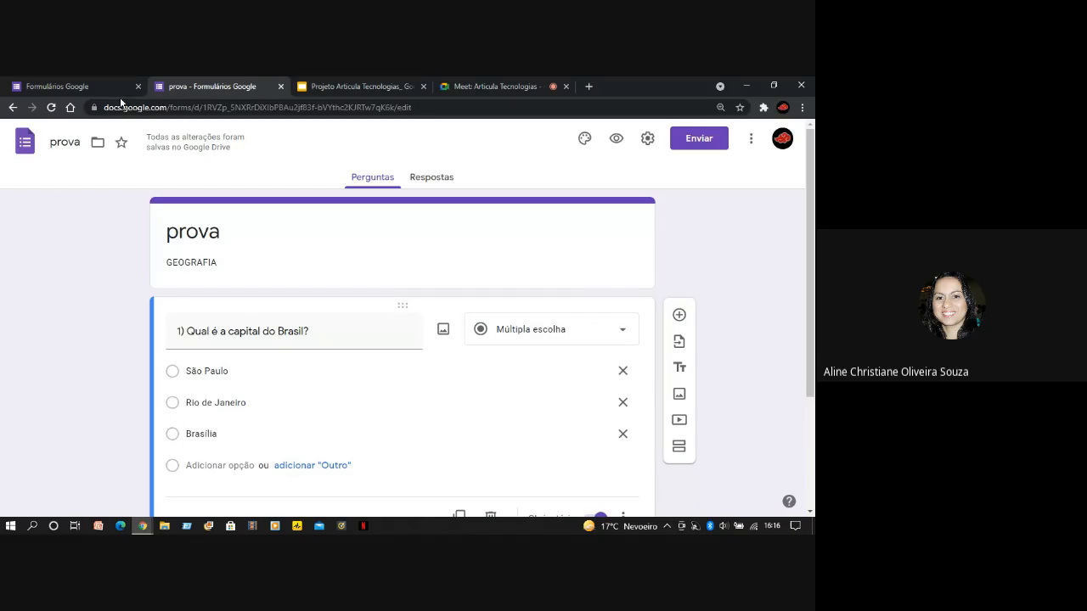
pyautogui.click(13, 107)
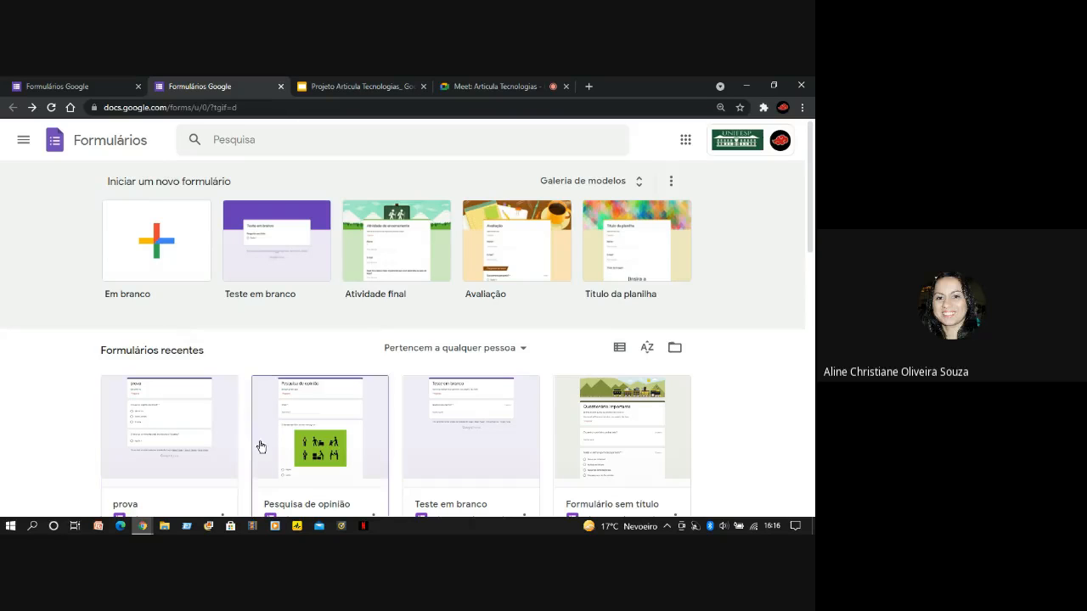
# Reopen the "prova" form and keep the question about Spain's continent as "Resposta curta" after checking the available answer types
pyautogui.click(216, 435)
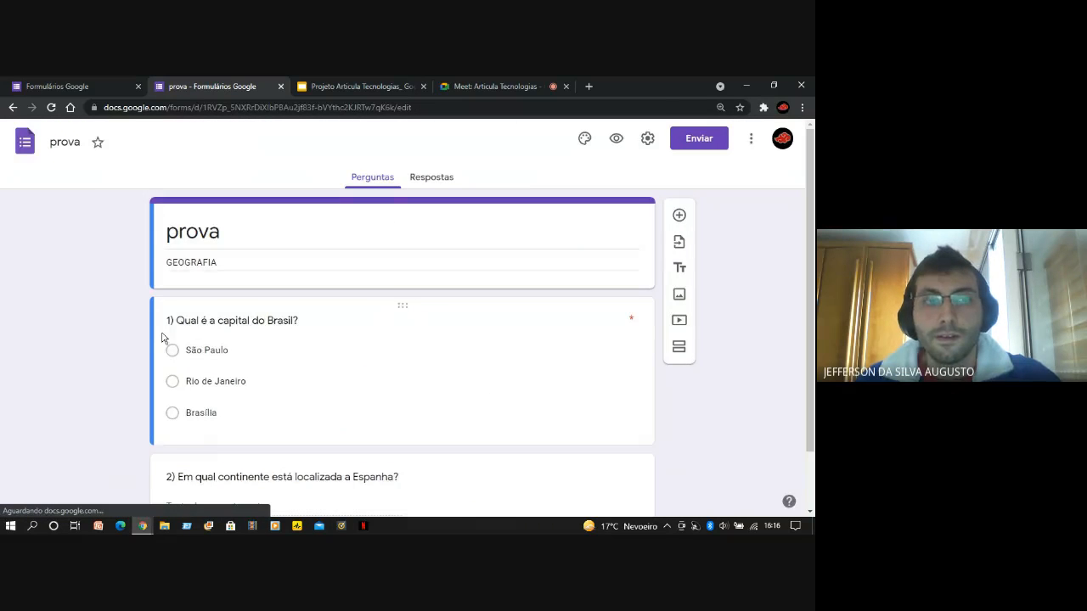
pyautogui.scroll(-1, 162, 337)
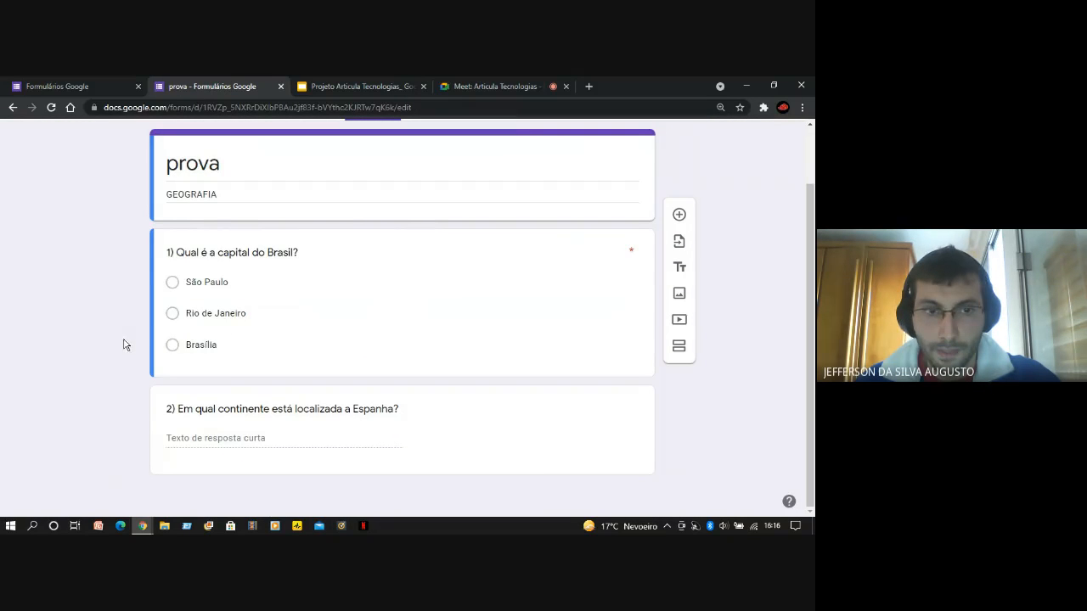
pyautogui.click(403, 427)
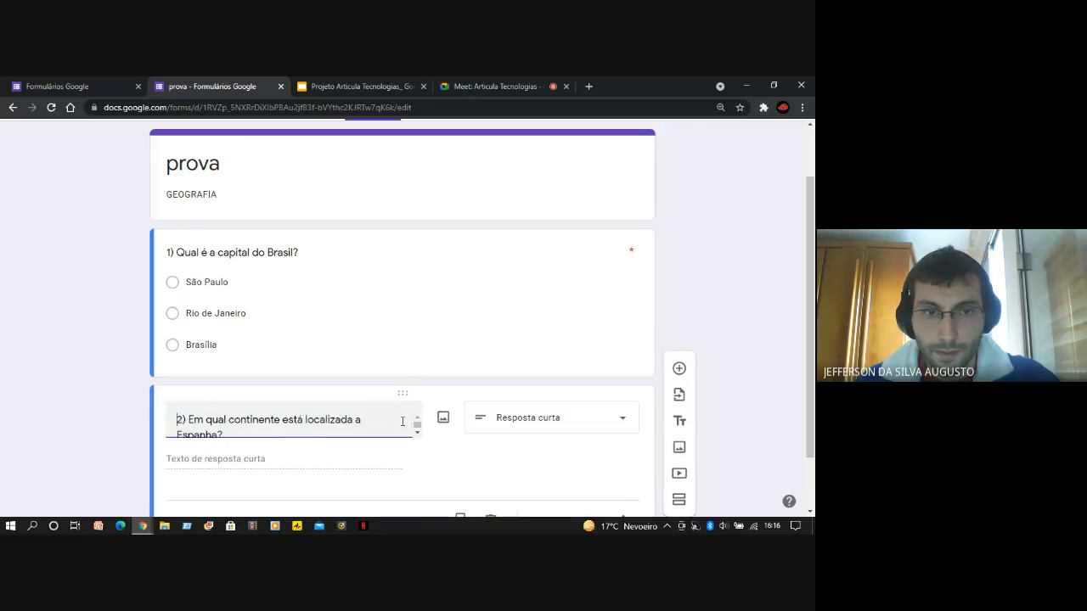
pyautogui.moveTo(811, 356); pyautogui.dragTo(810, 406)
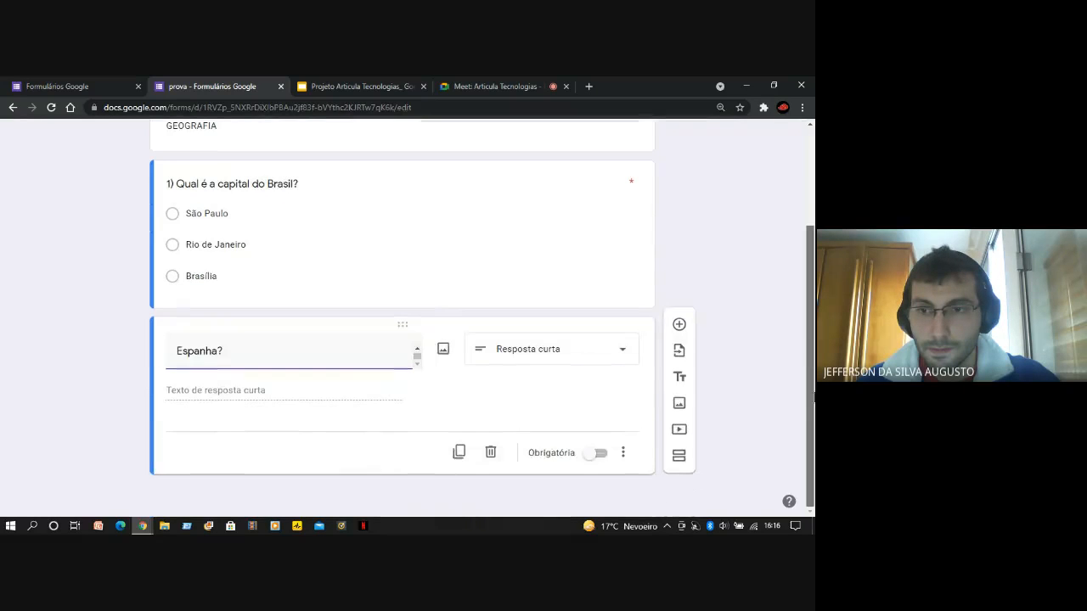
pyautogui.scroll(1, 378, 366)
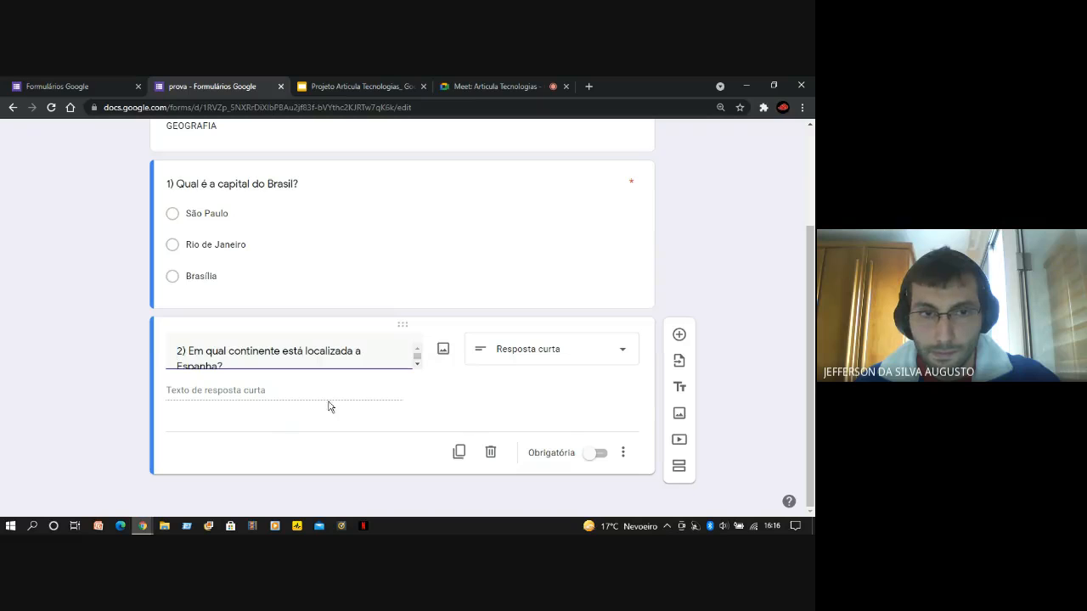
pyautogui.click(581, 357)
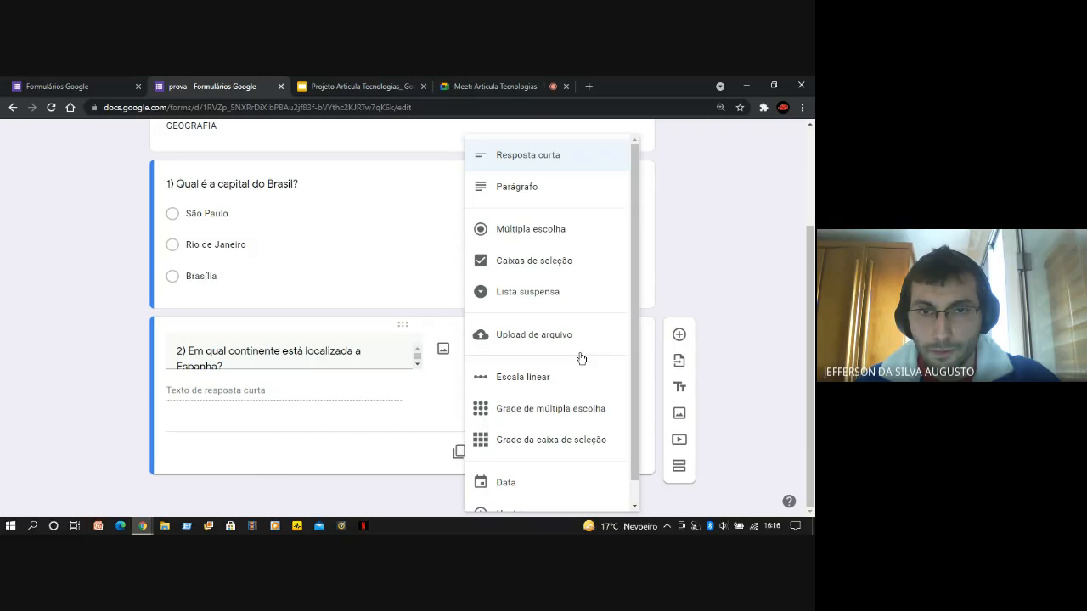
pyautogui.click(529, 162)
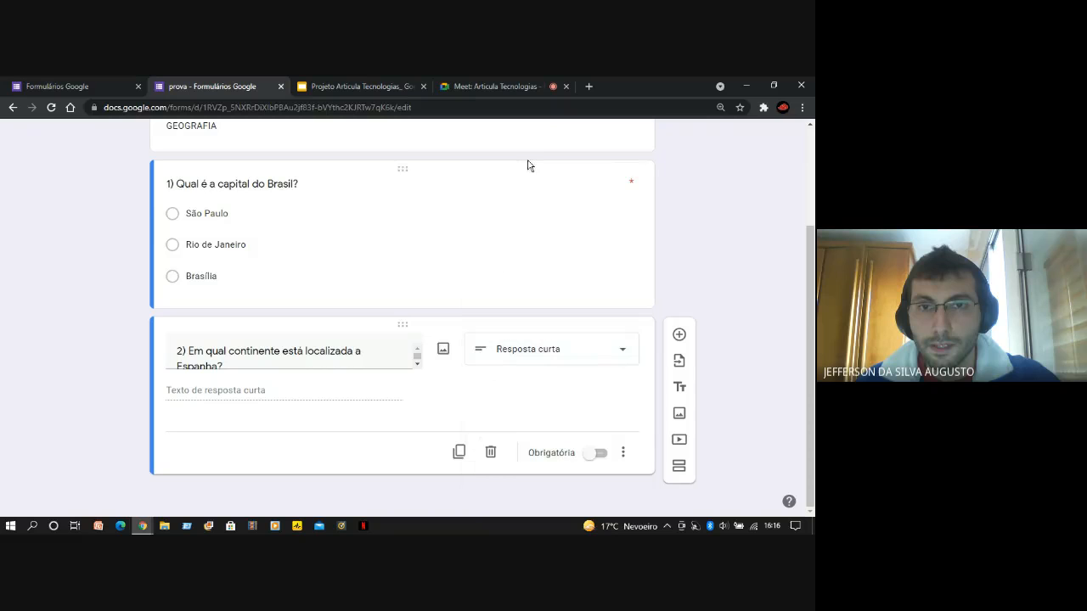
# Check the wording of the question about Spain's continent and make it mandatory ("Obrigatória")
pyautogui.doubleClick(416, 363)
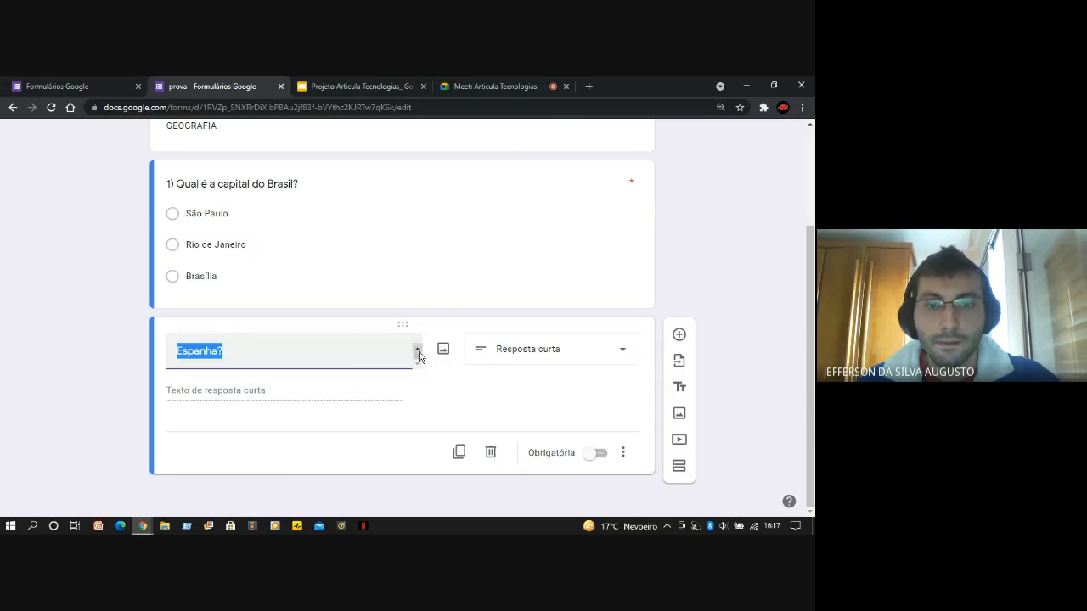
pyautogui.hotkey('ctrl', 'a')
pyautogui.click(292, 394)
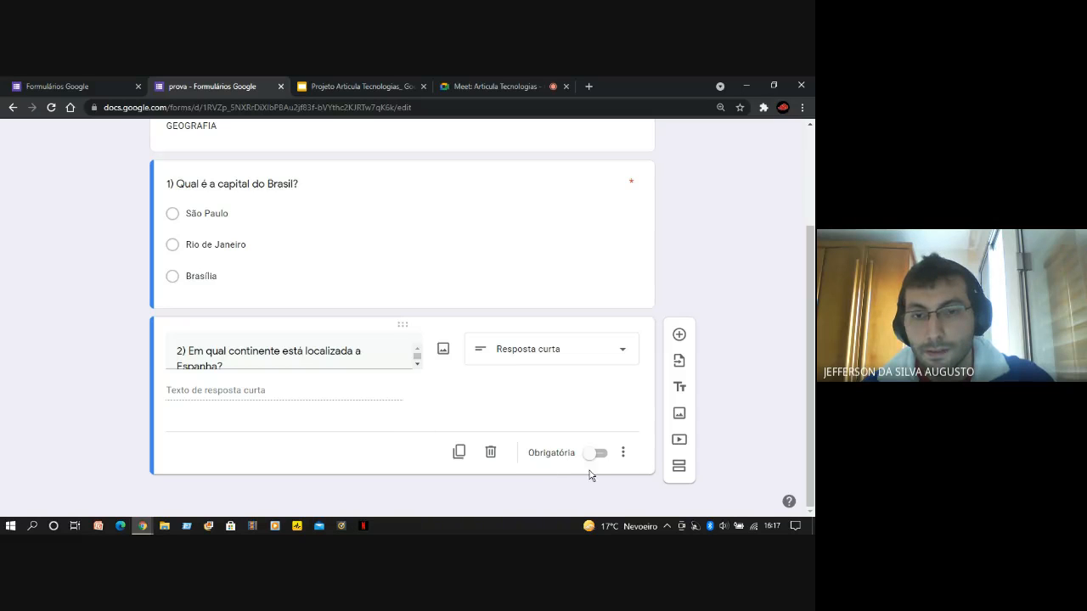
pyautogui.scroll(2, 532, 315)
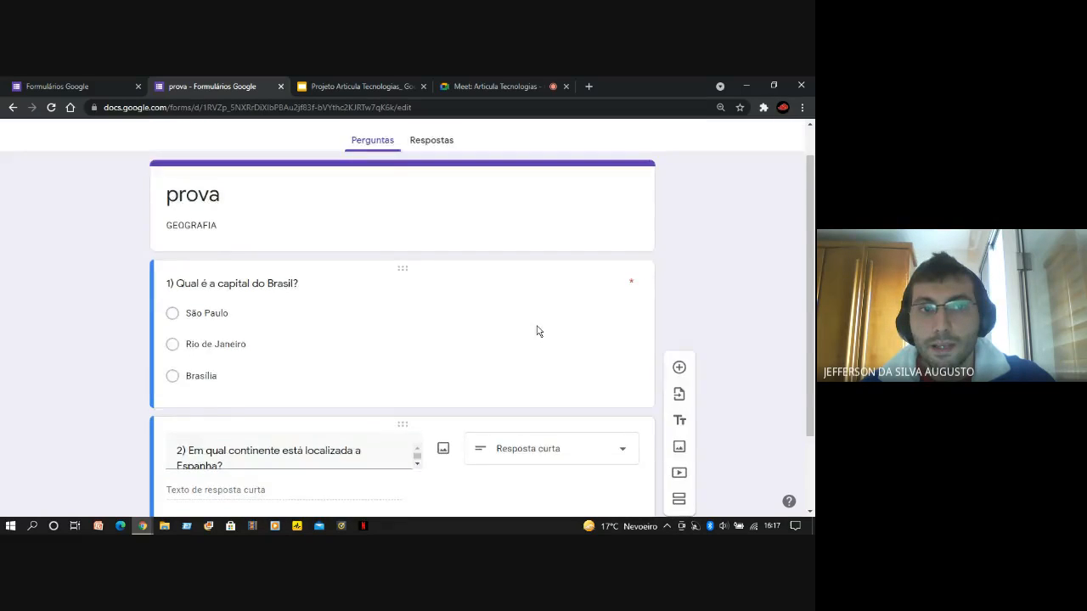
pyautogui.scroll(-2, 538, 330)
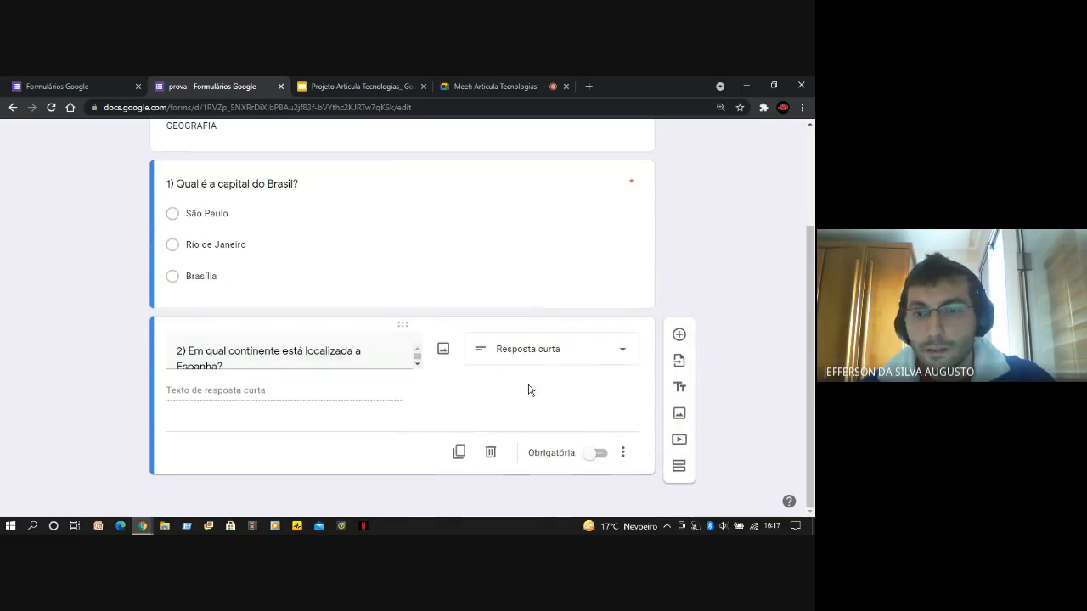
pyautogui.click(597, 455)
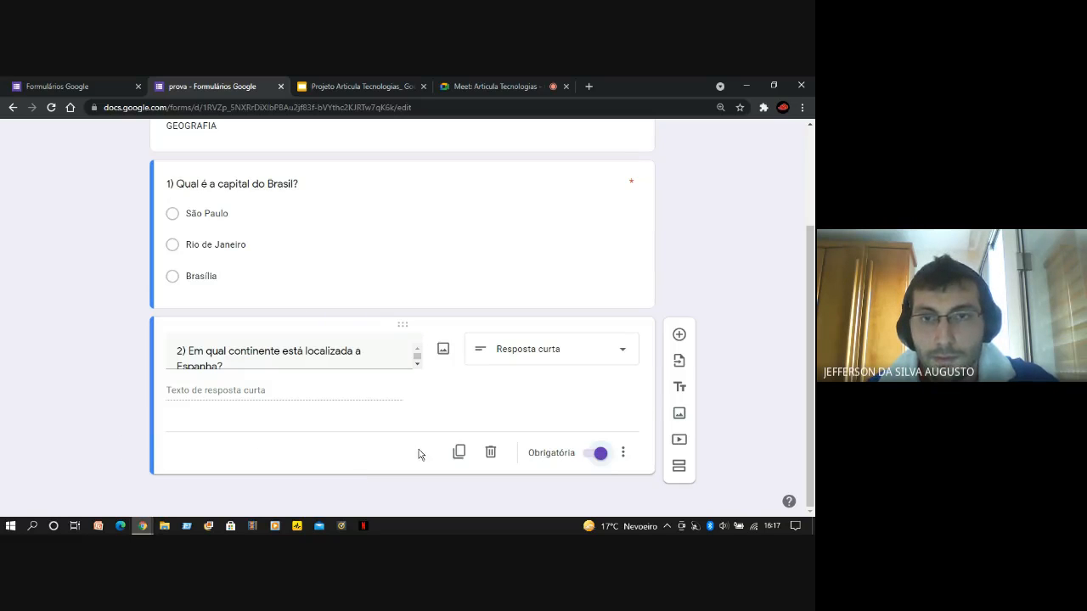
# Look over the edited "prova" form and open its respondent preview
pyautogui.scroll(2, 308, 450)
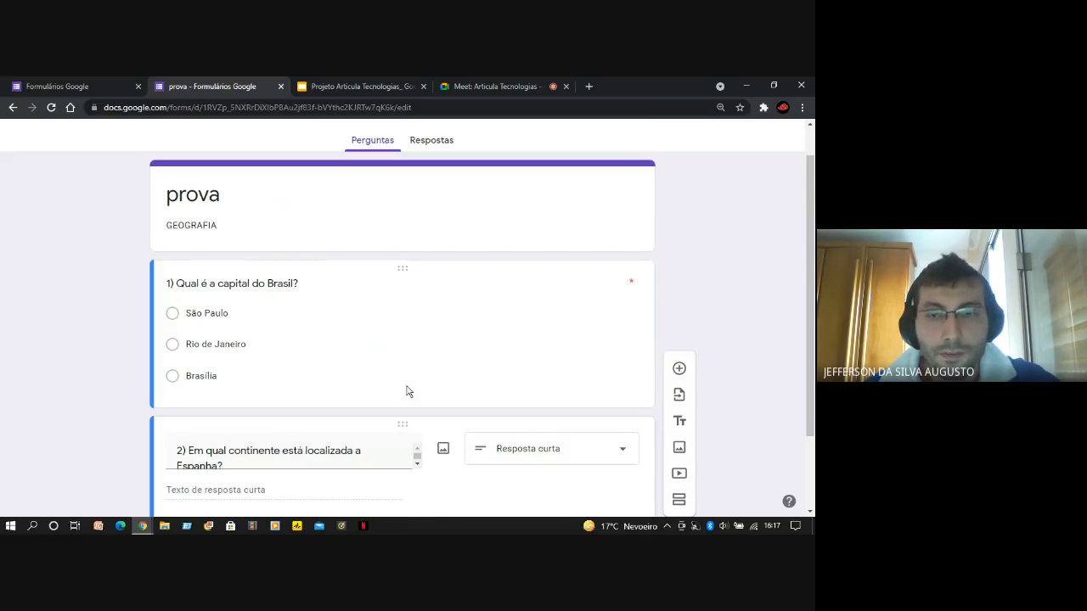
pyautogui.scroll(-2, 115, 420)
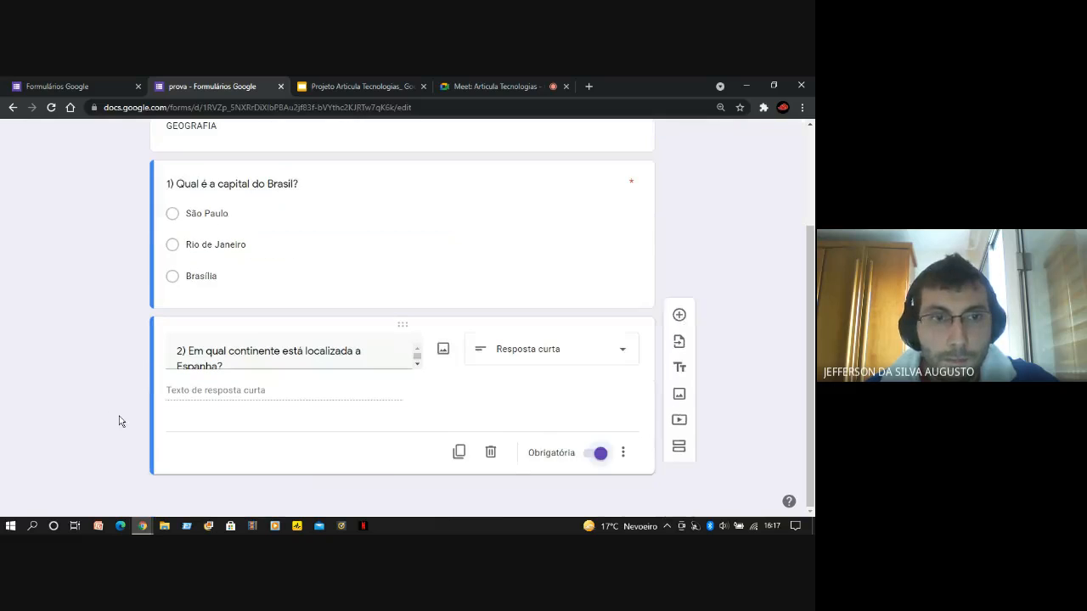
pyautogui.scroll(2, 530, 351)
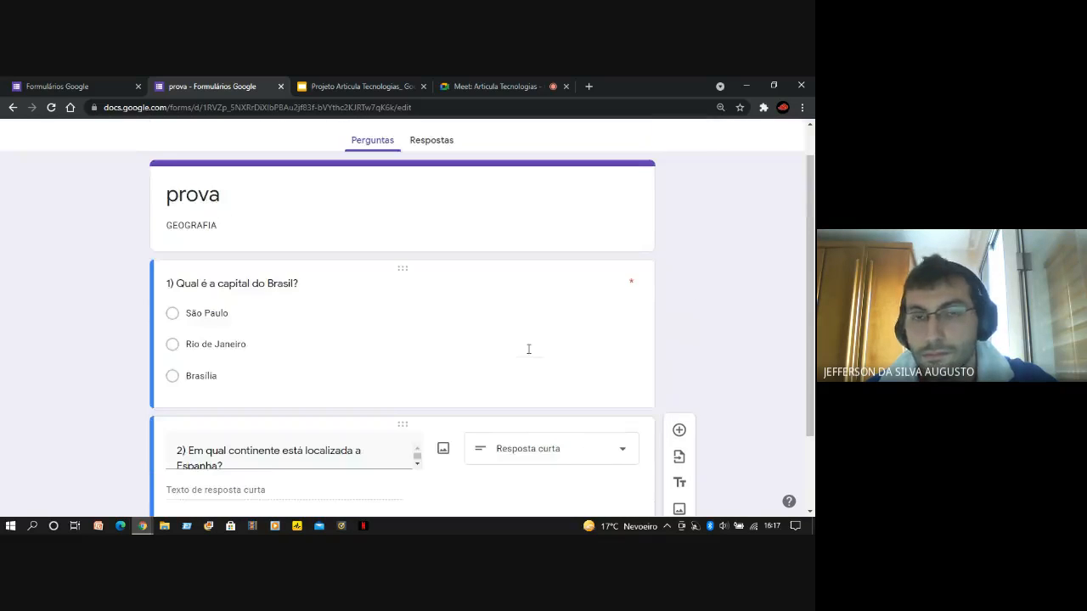
pyautogui.scroll(1, 400, 311)
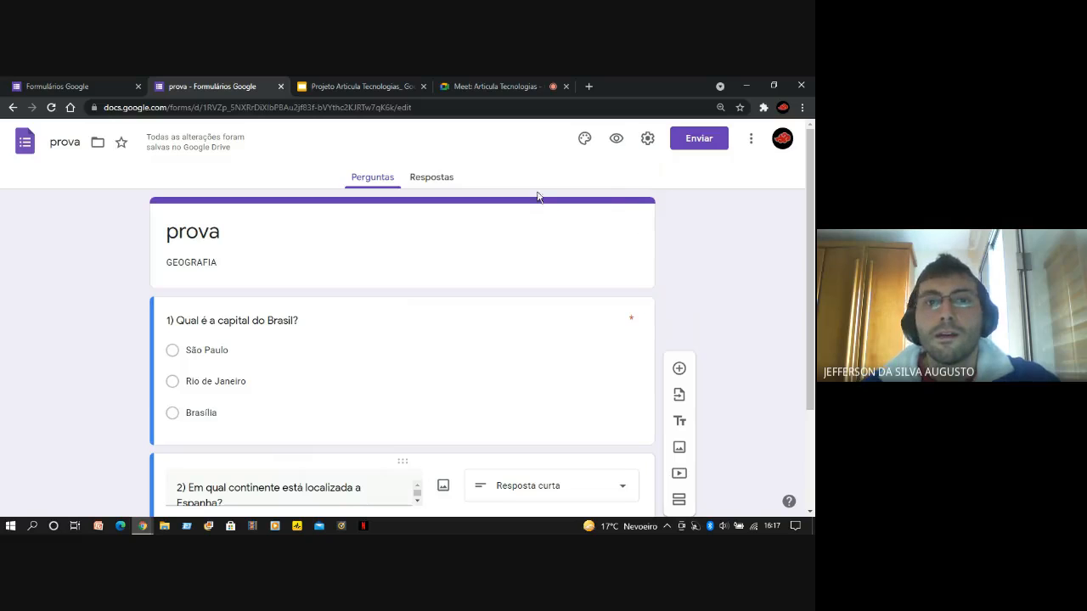
pyautogui.scroll(-2, 737, 315)
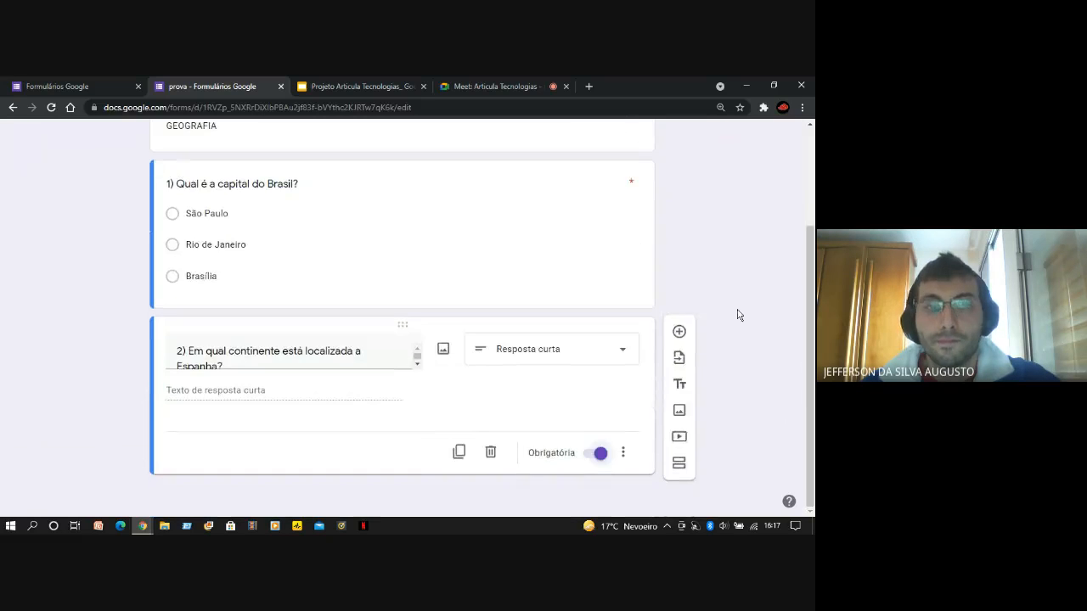
pyautogui.moveTo(808, 393); pyautogui.dragTo(741, 243)
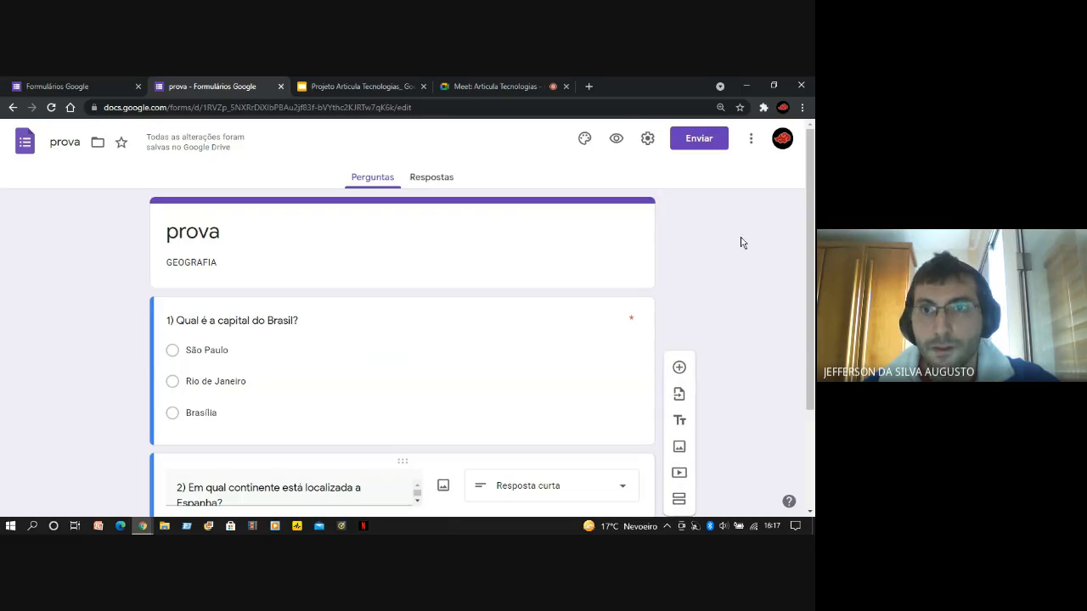
pyautogui.click(617, 141)
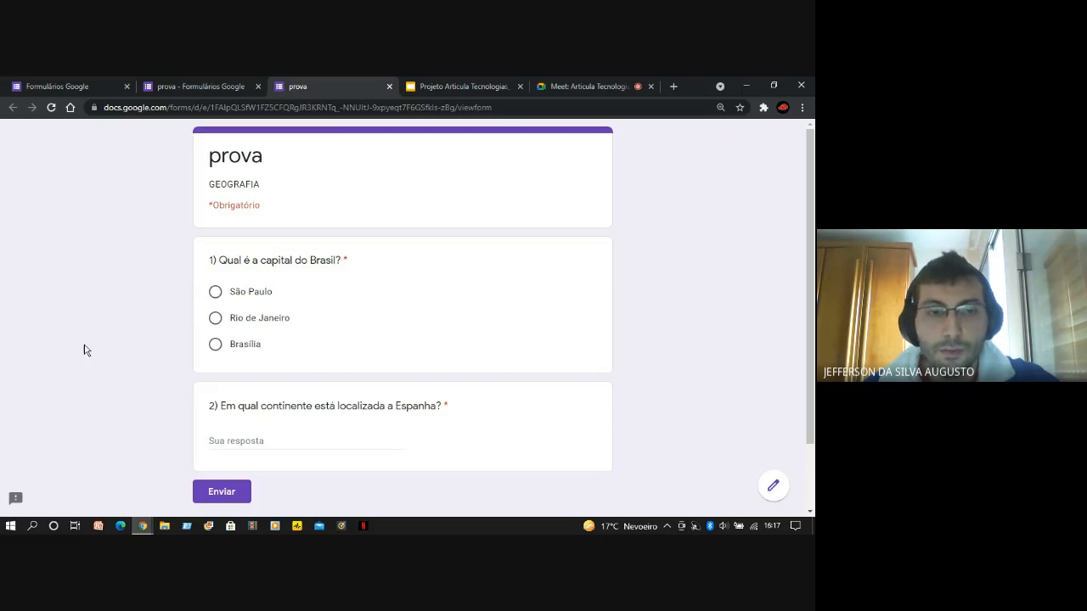
# Examine both questions and the short-answer field in the respondent preview, and close the preview
pyautogui.scroll(-2, 84, 350)
pyautogui.scroll(2, 83, 350)
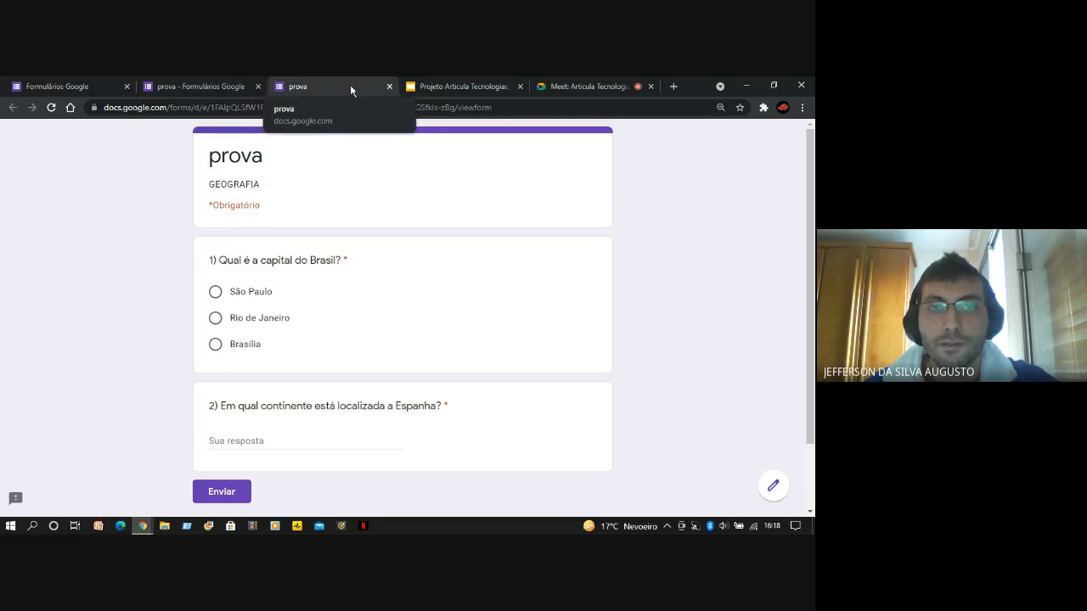
pyautogui.scroll(-2, 311, 280)
pyautogui.scroll(2, 369, 386)
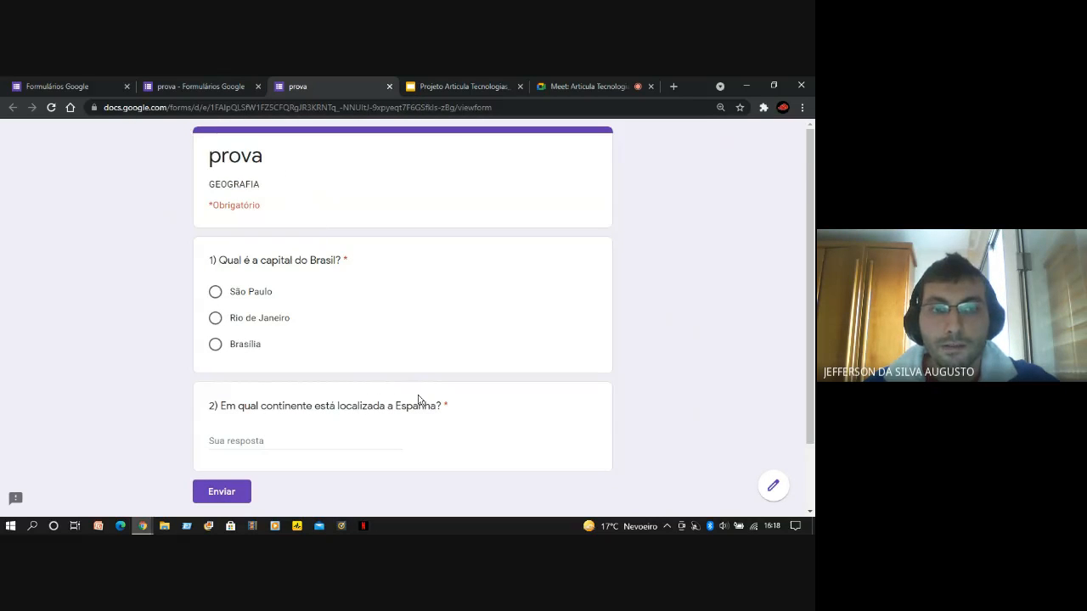
pyautogui.scroll(-1, 436, 439)
pyautogui.scroll(-2, 436, 442)
pyautogui.scroll(2, 400, 218)
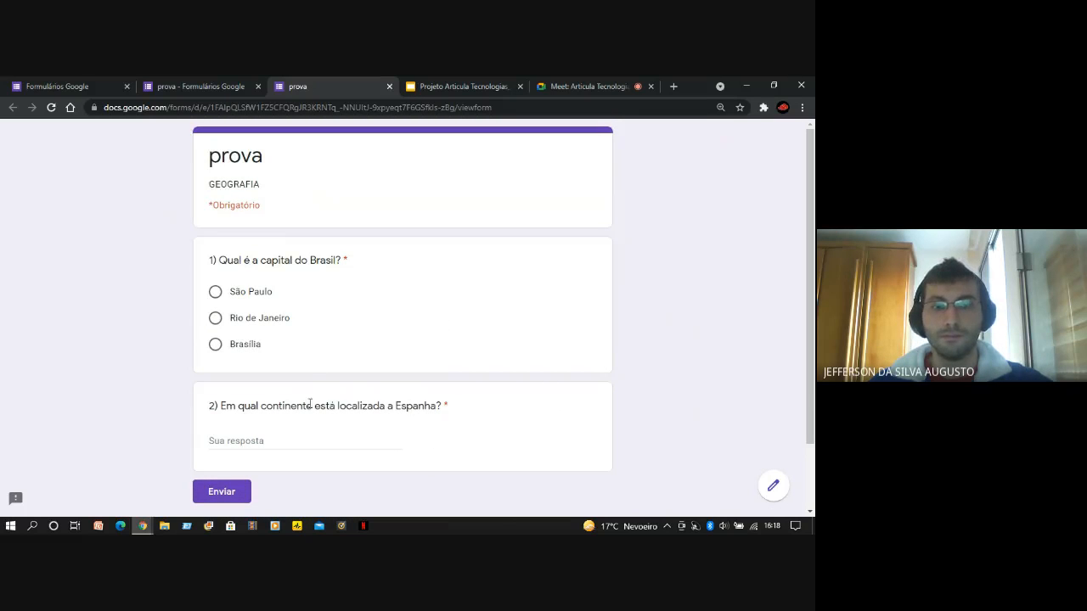
pyautogui.click(261, 441)
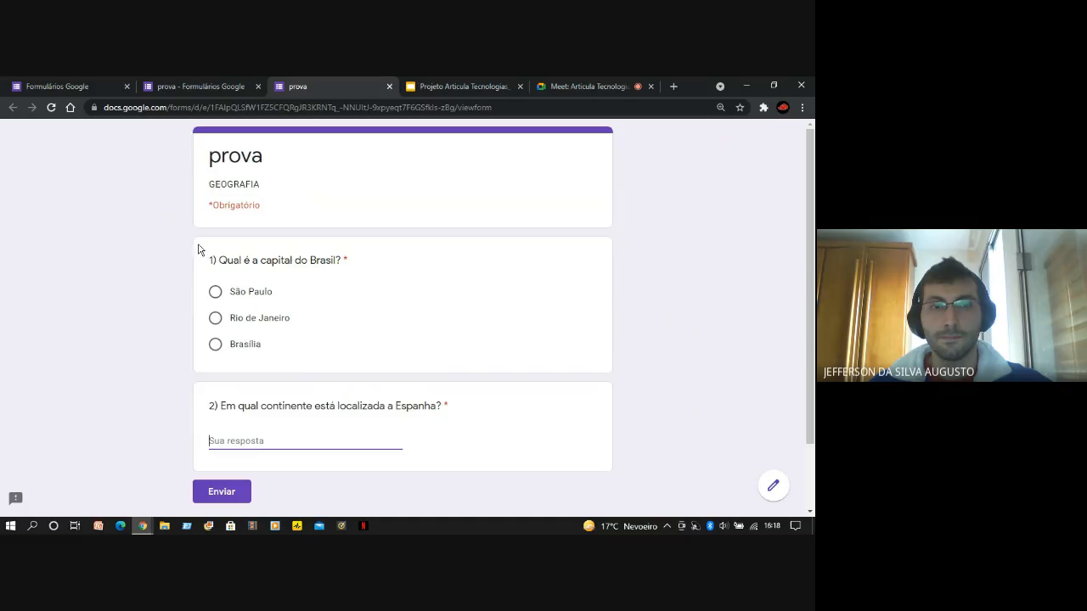
pyautogui.click(390, 87)
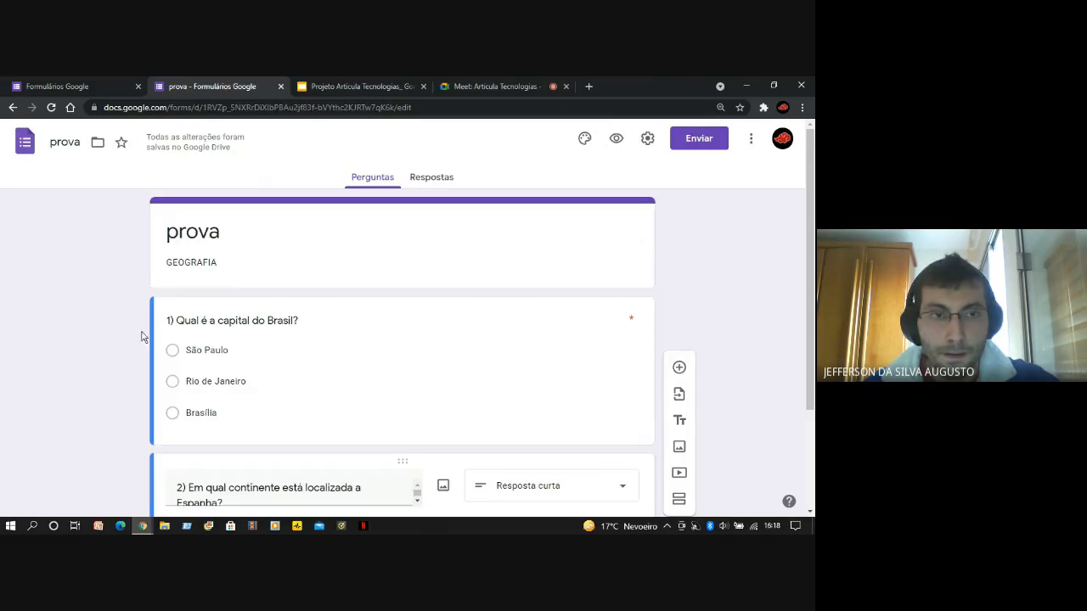
# Open the settings of the "prova" form and turn on "Coletar e-mails"
pyautogui.scroll(-2, 141, 357)
pyautogui.scroll(2, 119, 374)
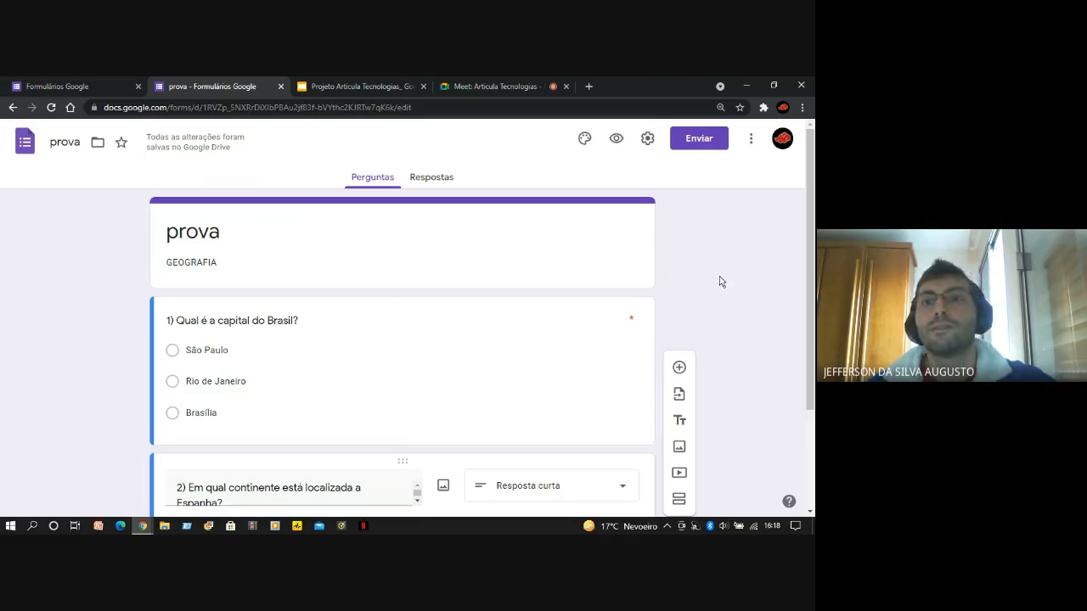
pyautogui.click(648, 144)
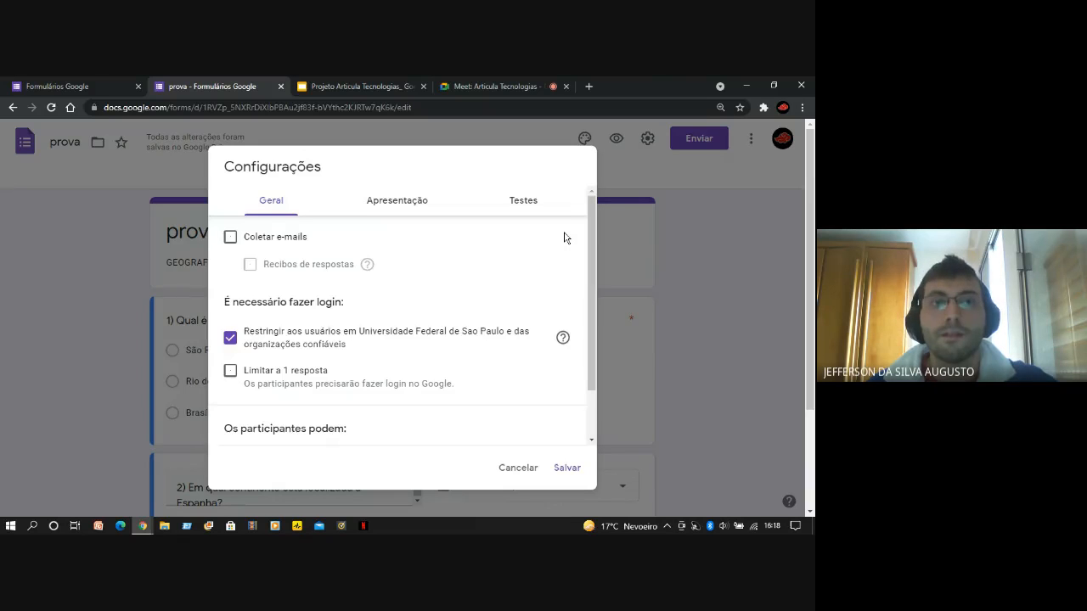
pyautogui.click(231, 239)
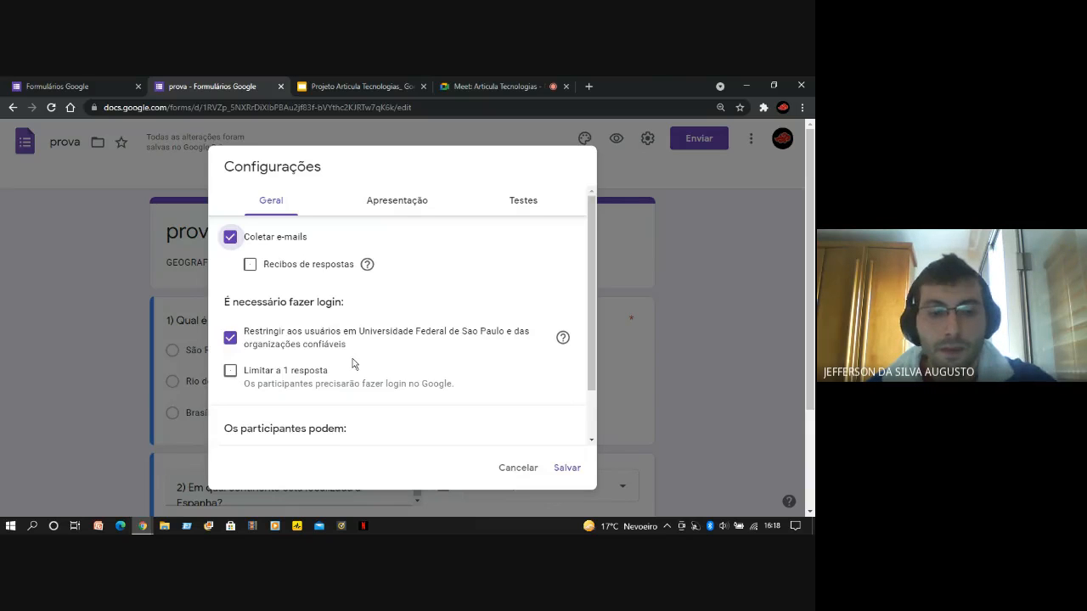
# Lift the restriction to Universidade Federal de Sao Paulo users and turn on "Limitar a 1 resposta"
pyautogui.scroll(-1, 300, 355)
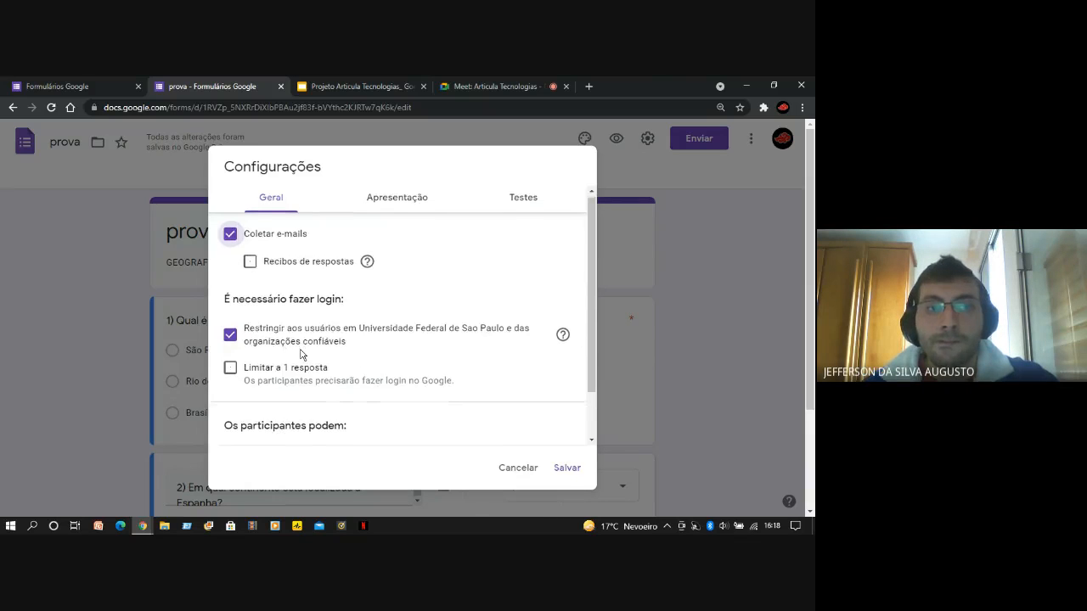
pyautogui.scroll(-2, 280, 327)
pyautogui.click(242, 282)
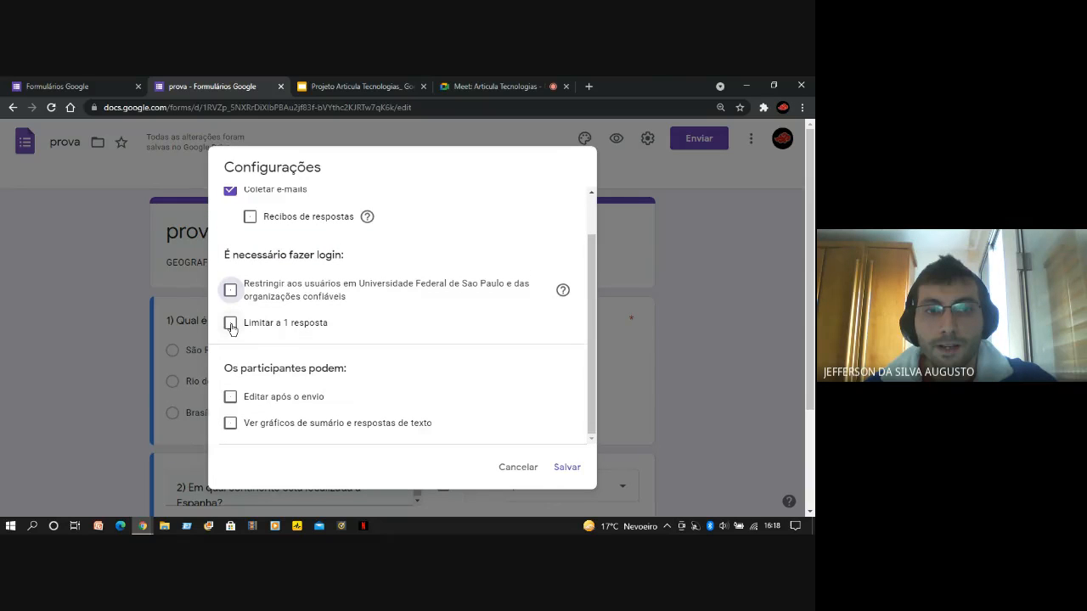
pyautogui.click(230, 325)
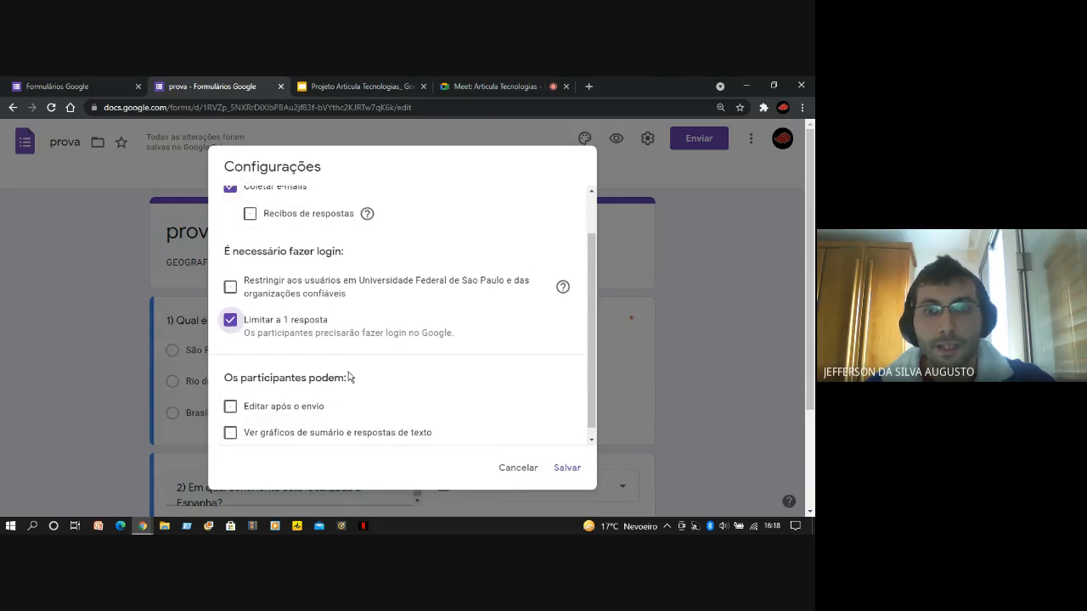
# Review the participant permissions and turn on "Embaralhar a ordem das perguntas" in the form's presentation settings
pyautogui.scroll(-1, 348, 377)
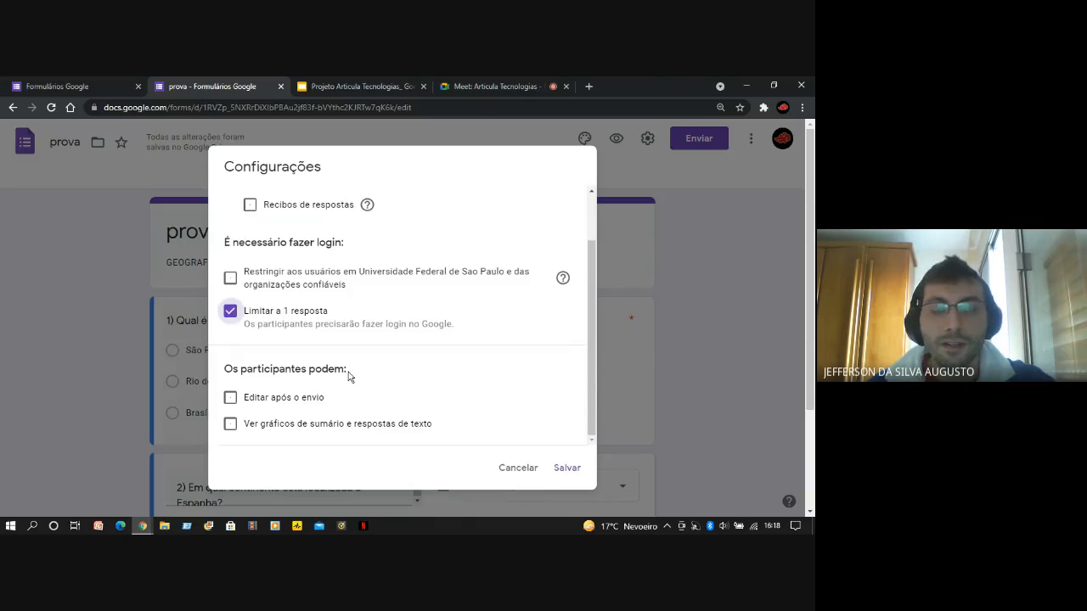
pyautogui.scroll(-3, 383, 365)
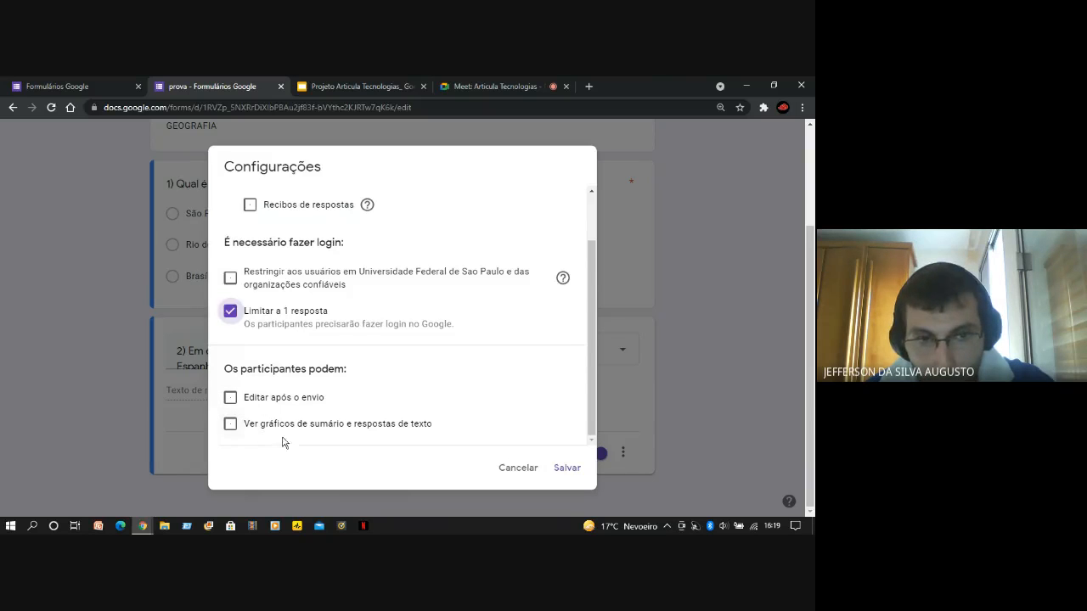
pyautogui.scroll(2, 432, 395)
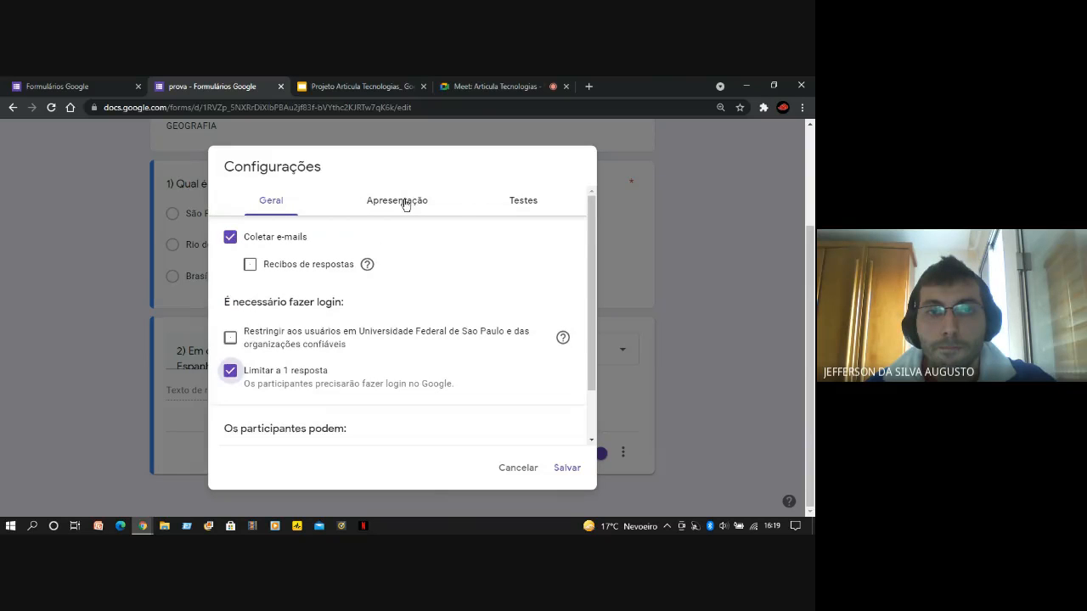
pyautogui.click(406, 205)
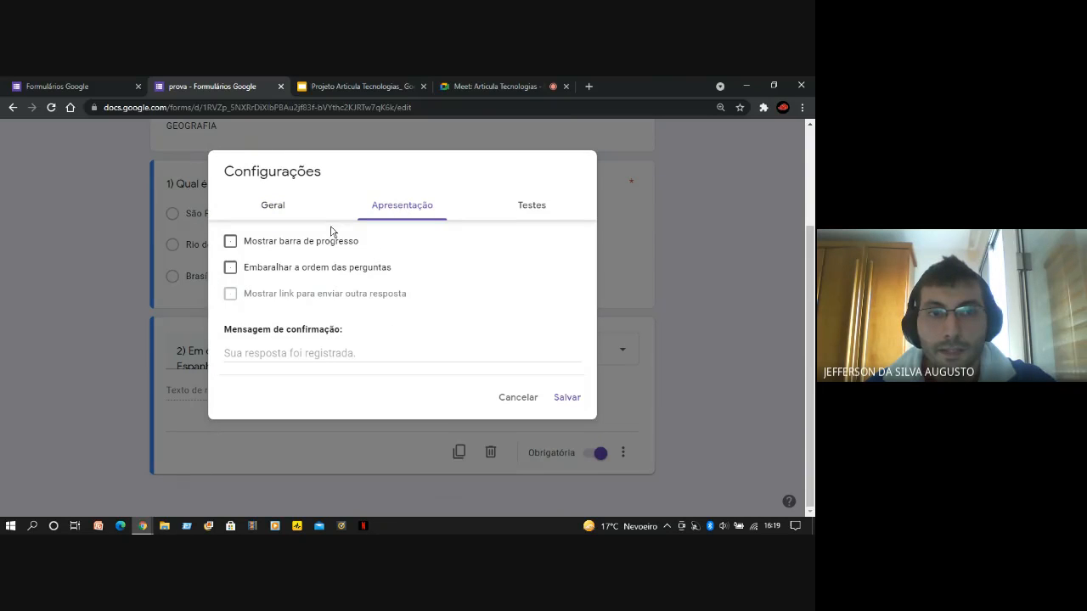
pyautogui.click(231, 269)
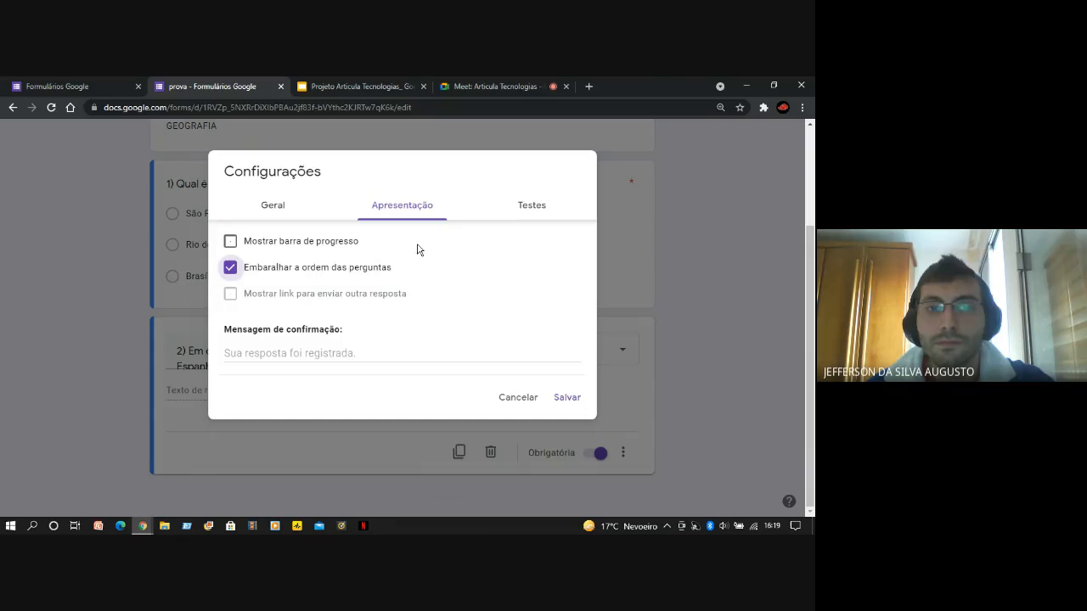
# Review the test settings of the "prova" form and turn on "Criar teste"
pyautogui.click(526, 213)
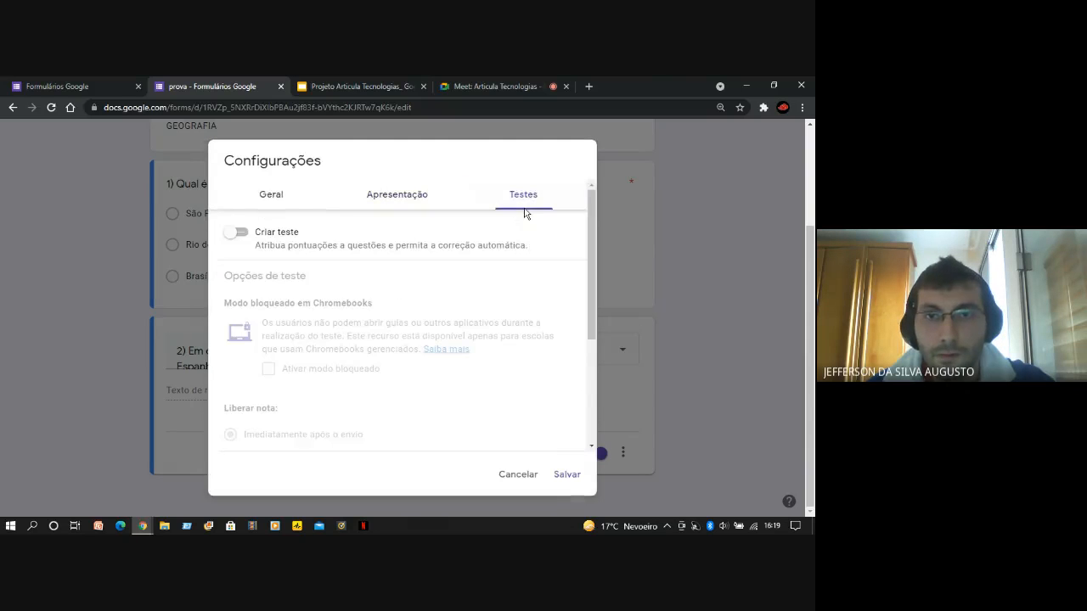
pyautogui.scroll(-3, 390, 430)
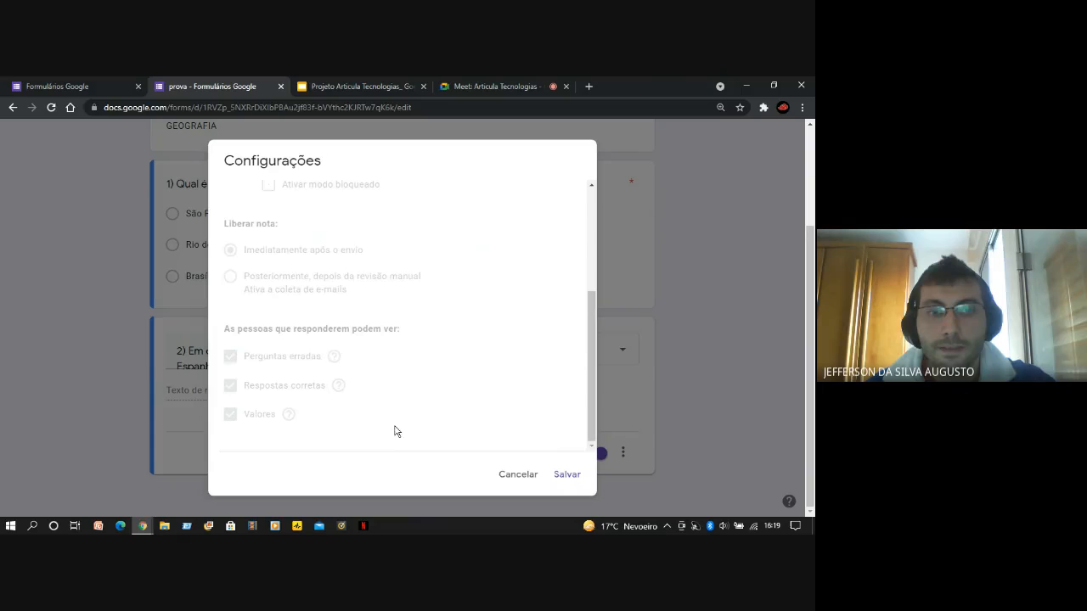
pyautogui.scroll(5, 229, 395)
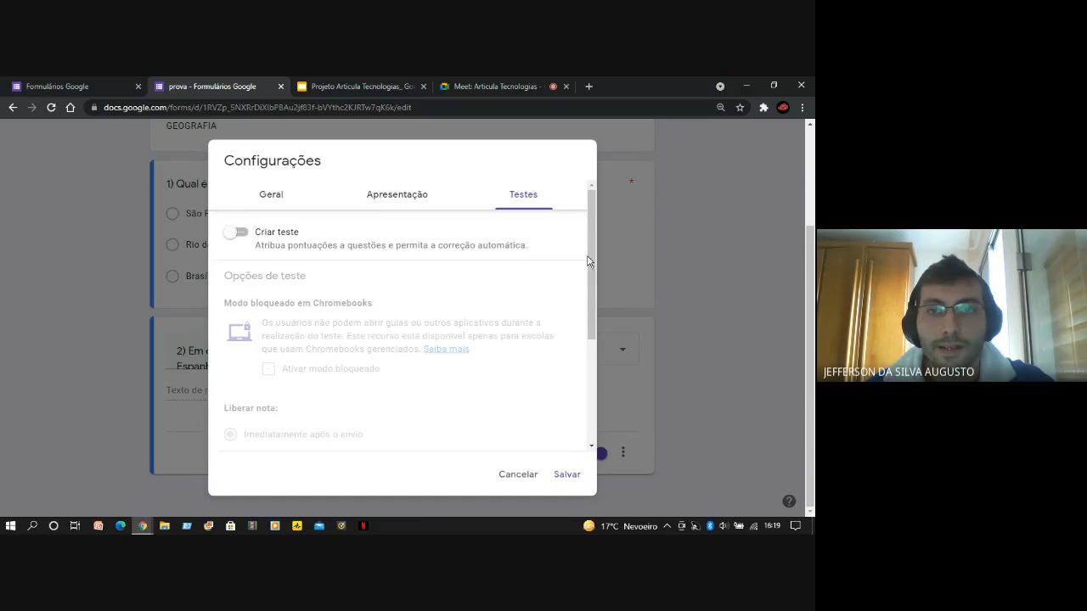
pyautogui.scroll(-1, 382, 324)
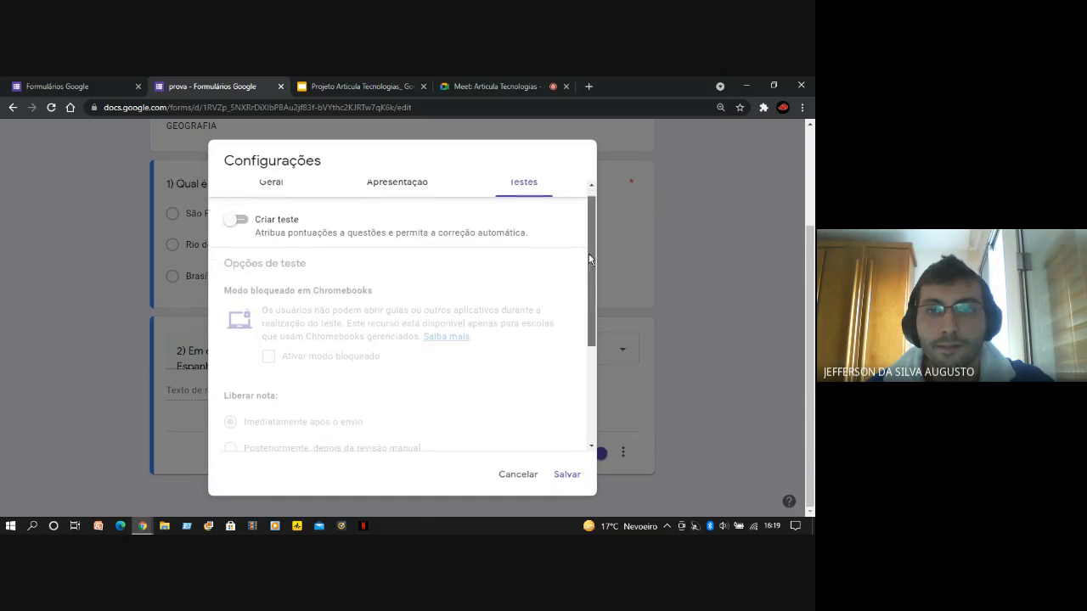
pyautogui.click(233, 223)
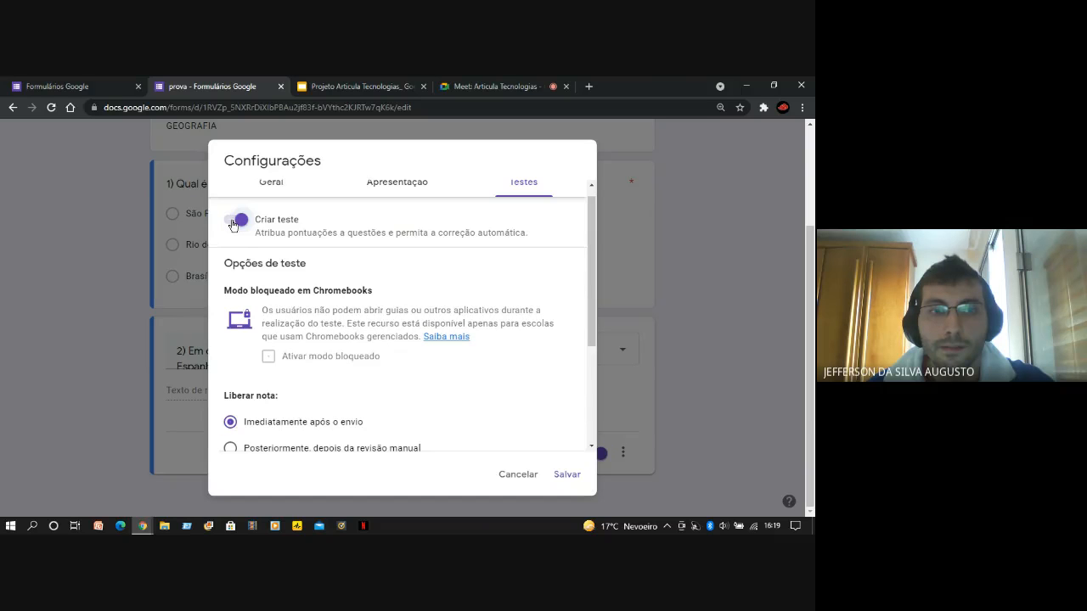
# Review the locked mode, grade release and respondent visibility options of the test, and save the settings
pyautogui.scroll(-1, 328, 279)
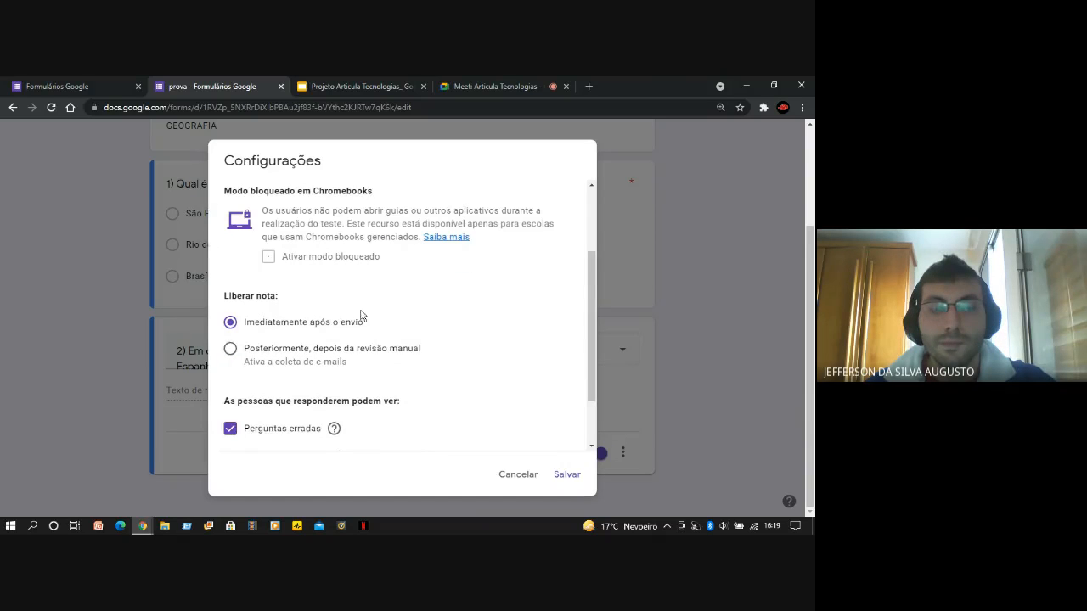
pyautogui.scroll(1, 329, 251)
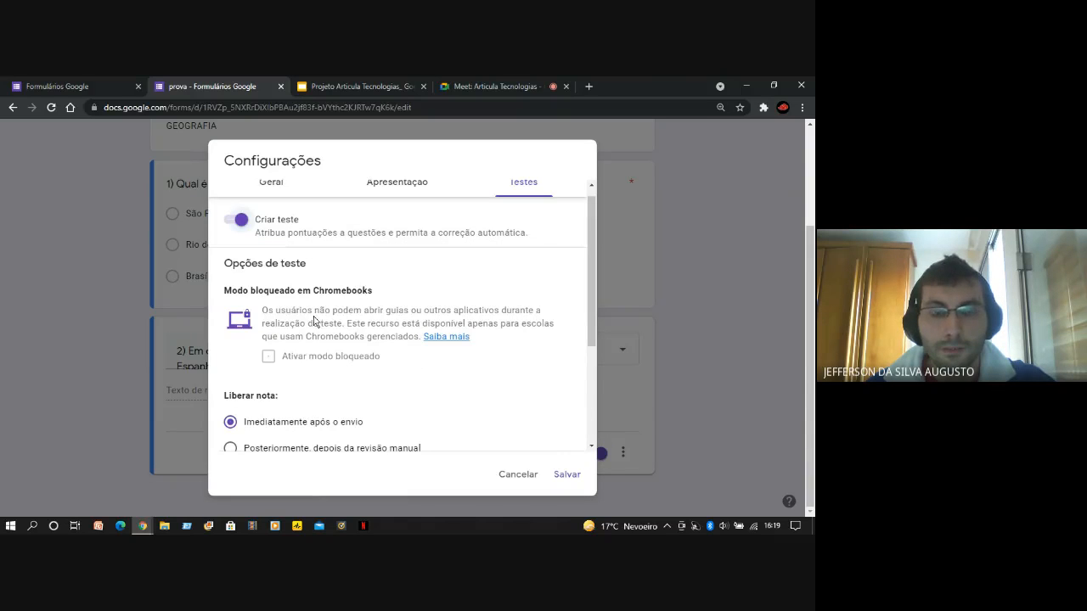
pyautogui.scroll(-1, 356, 323)
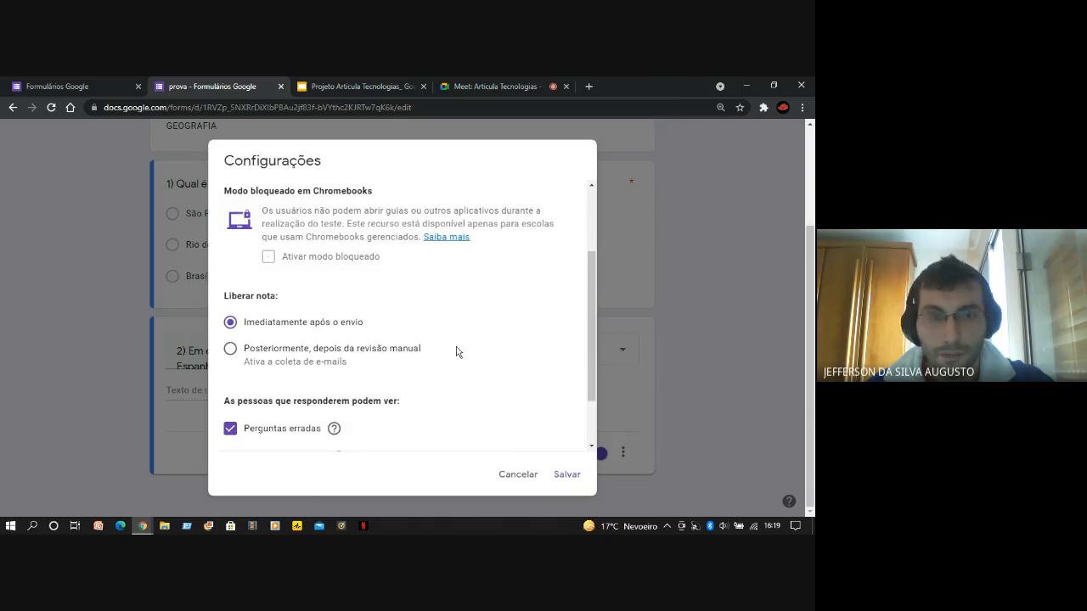
pyautogui.scroll(-1, 522, 361)
pyautogui.scroll(1, 522, 361)
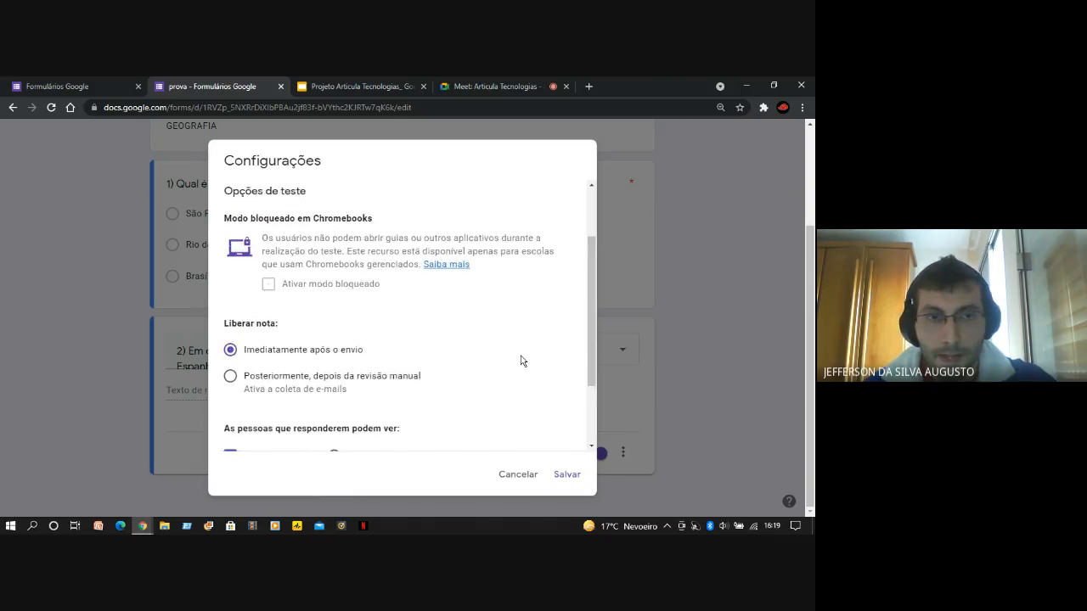
pyautogui.scroll(-1, 521, 361)
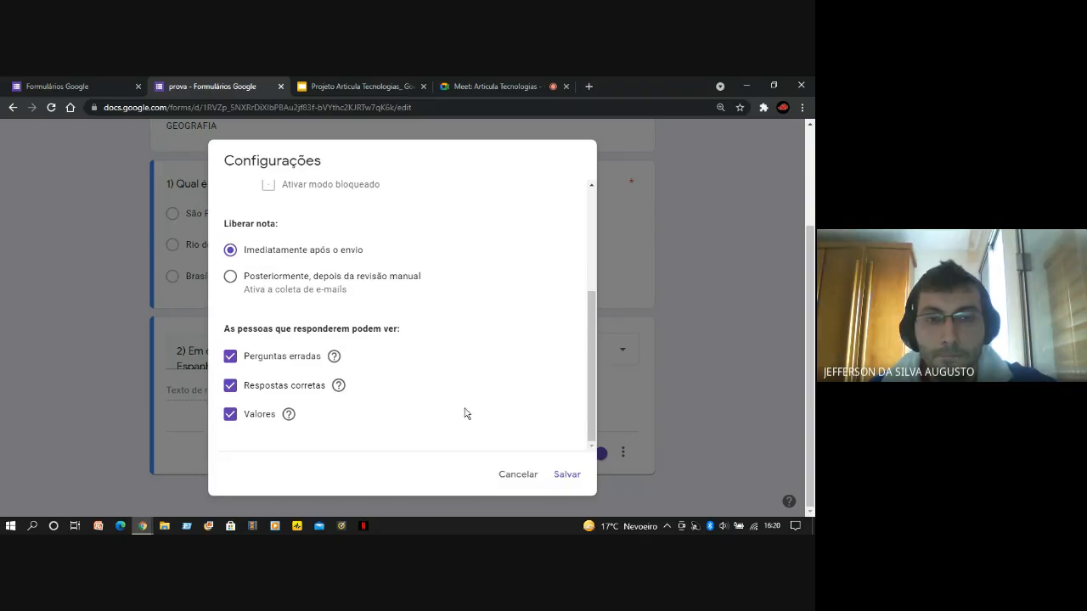
pyautogui.scroll(1, 467, 413)
pyautogui.scroll(-1, 463, 414)
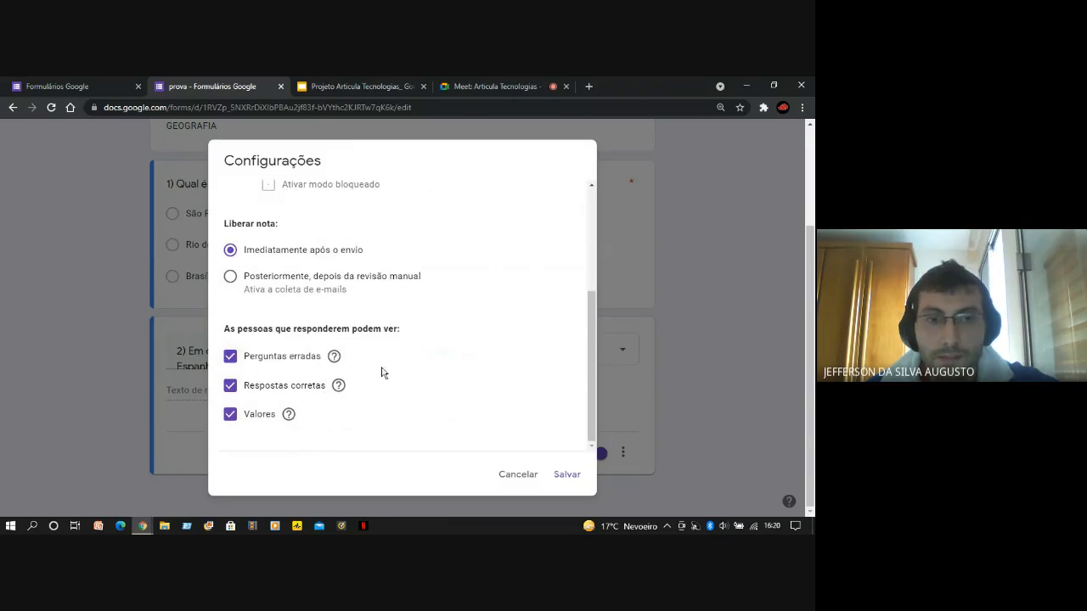
pyautogui.scroll(1, 462, 407)
pyautogui.scroll(2, 533, 421)
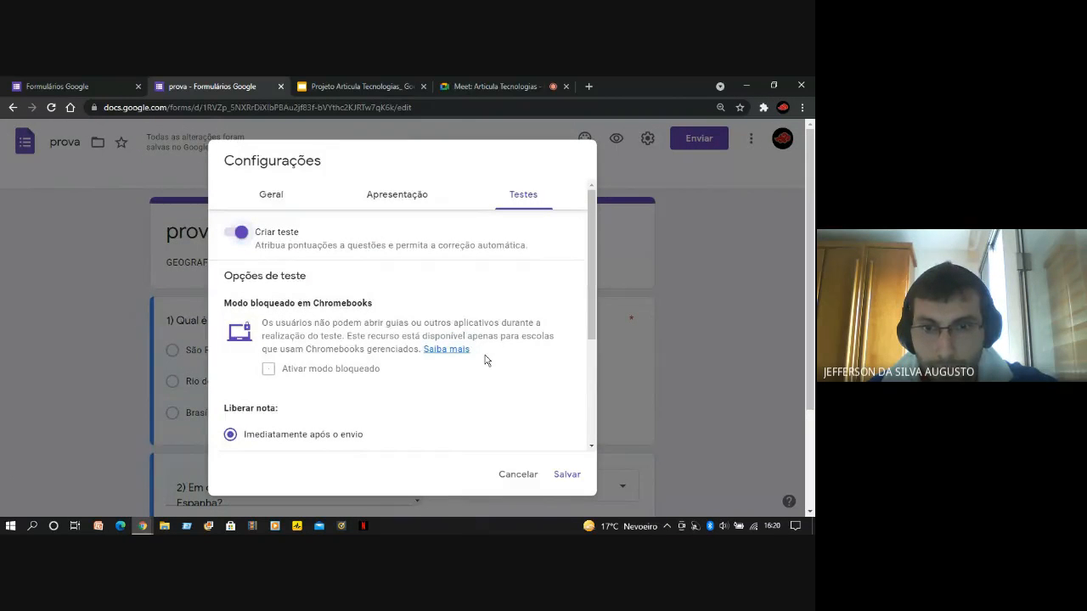
pyautogui.scroll(-3, 479, 374)
pyautogui.click(566, 475)
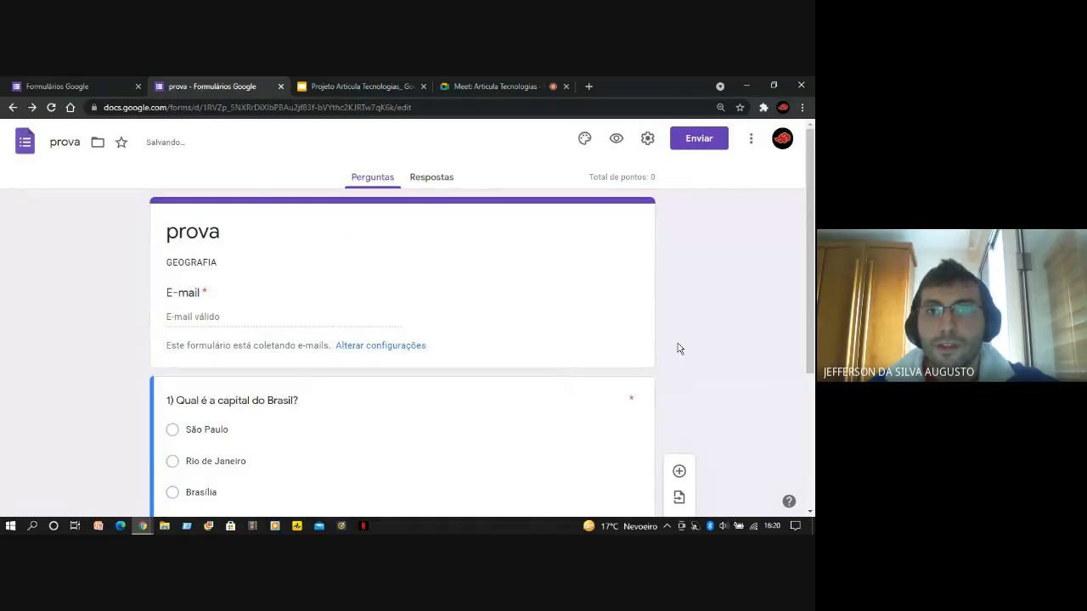
# Look over the updated form and open the answer key of question 1, "Qual é a capital do Brasil?"
pyautogui.scroll(-1, 733, 348)
pyautogui.scroll(-3, 734, 348)
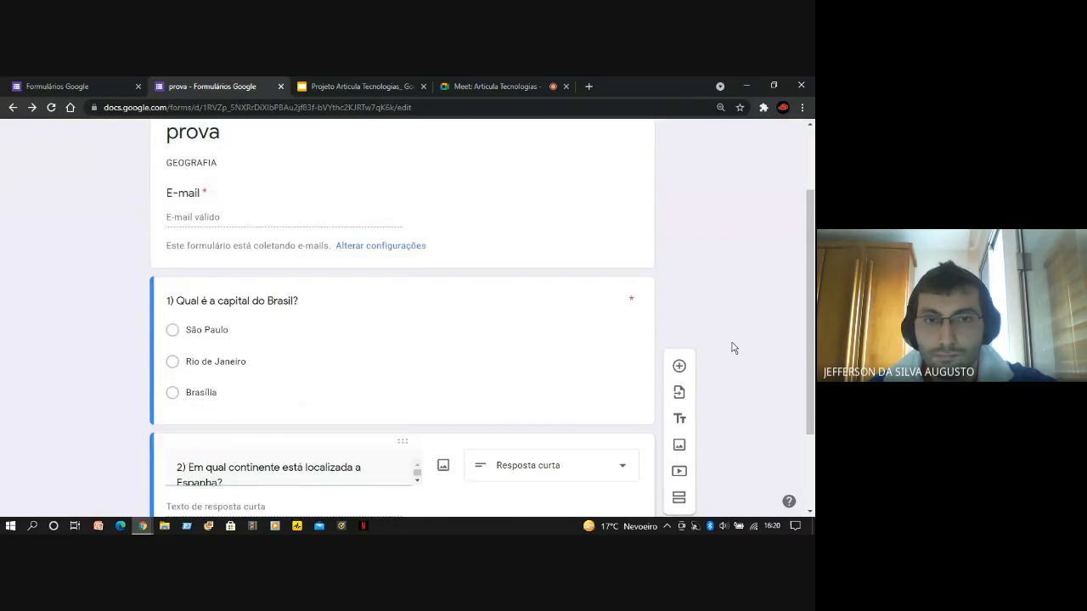
pyautogui.scroll(2, 700, 221)
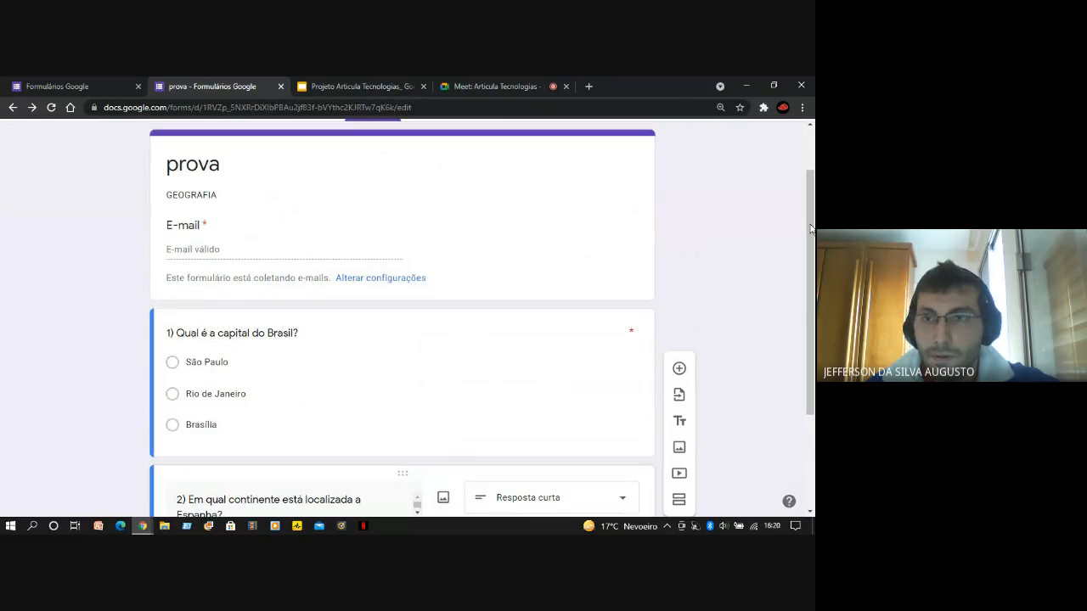
pyautogui.scroll(-1, 812, 236)
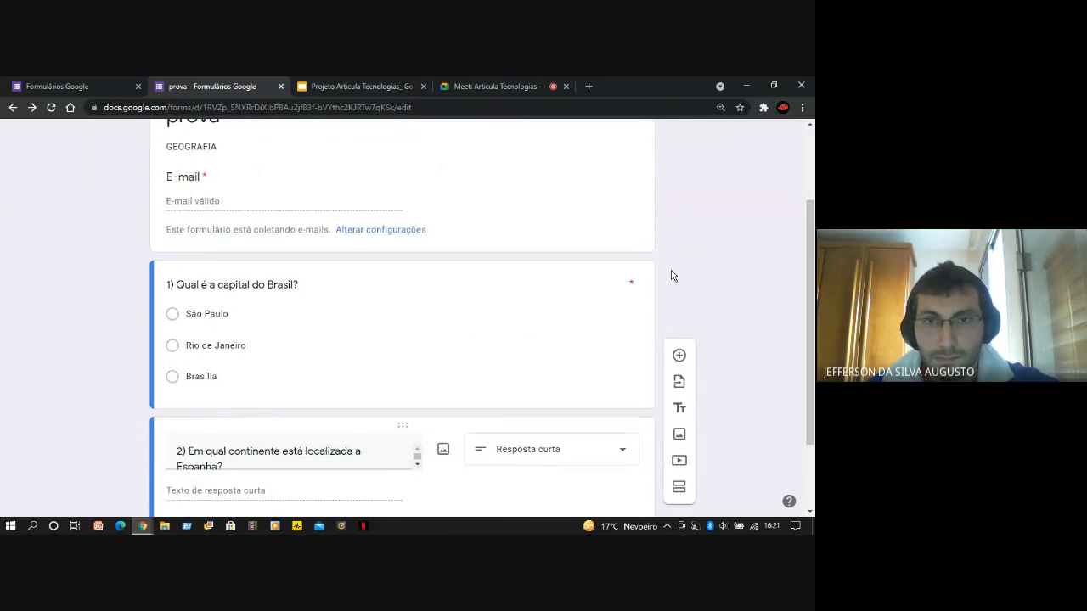
pyautogui.click(478, 330)
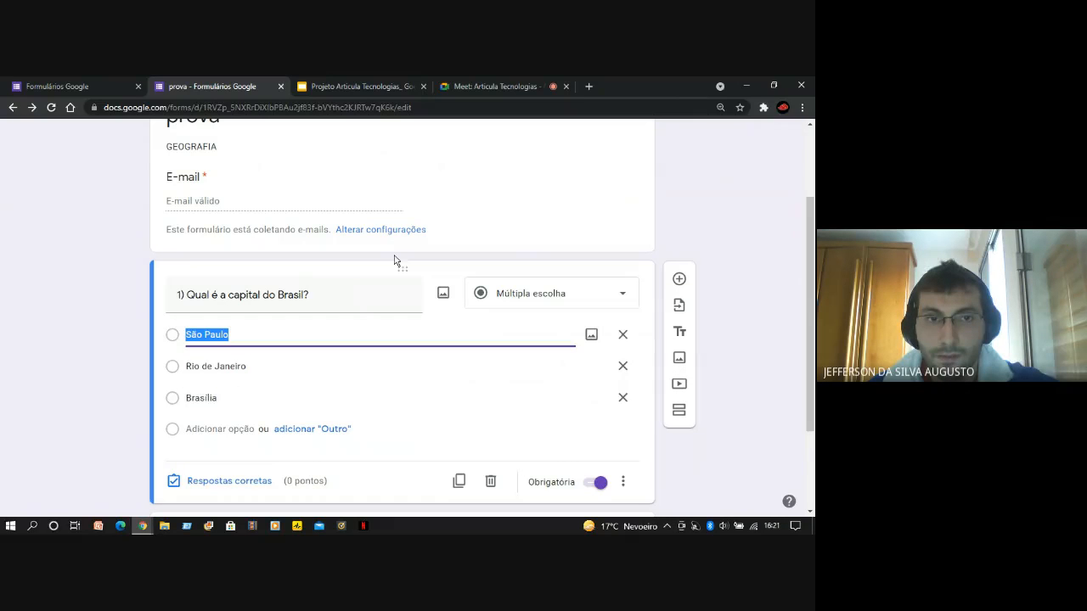
pyautogui.scroll(-2, 4, 290)
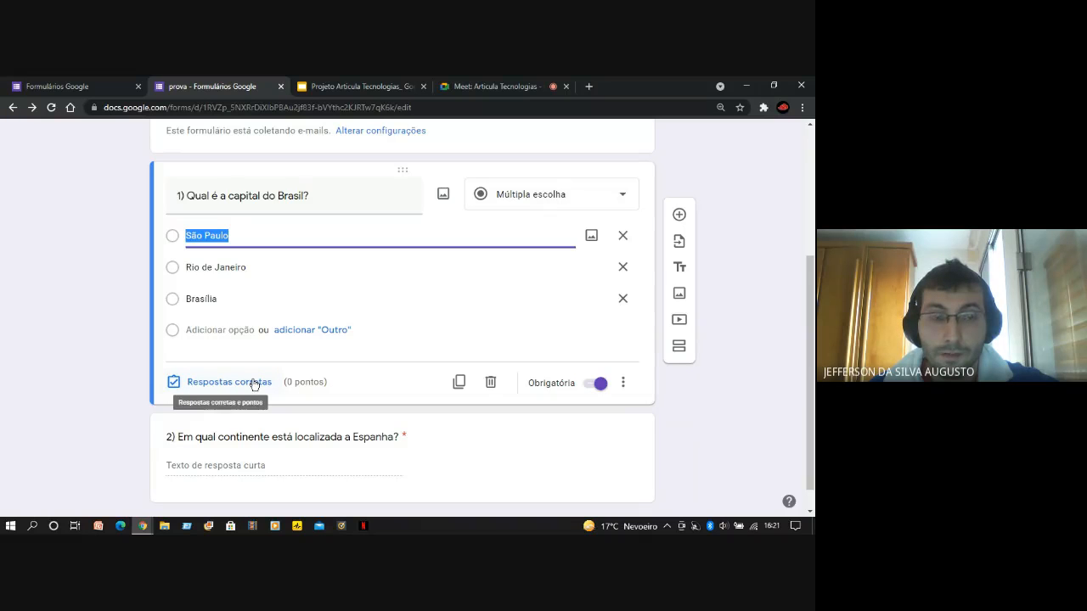
pyautogui.click(211, 388)
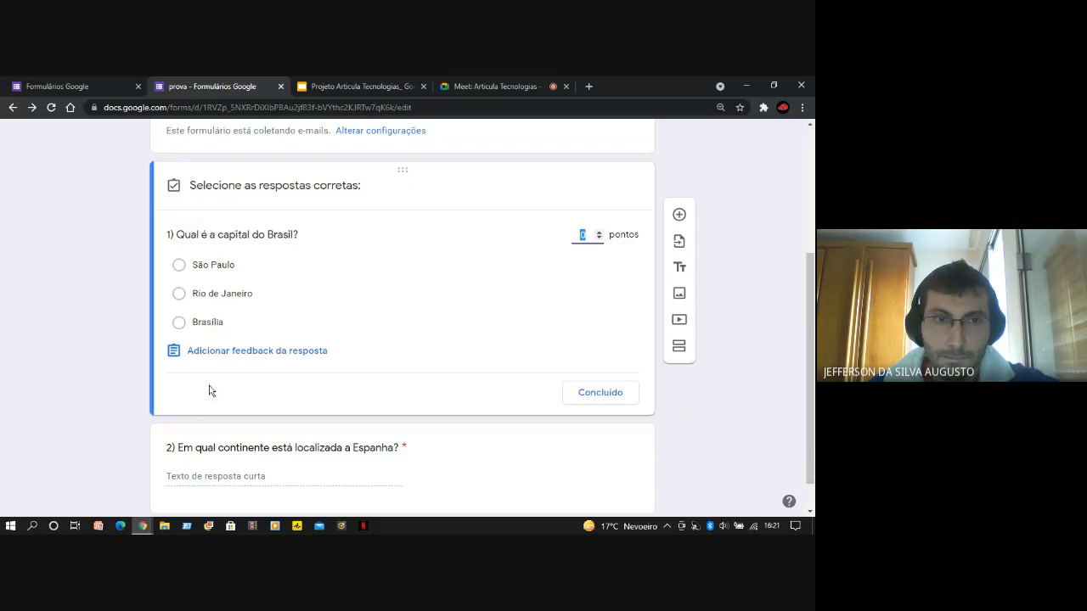
# Mark "Brasília" as the correct answer to question 1
pyautogui.scroll(2, 344, 347)
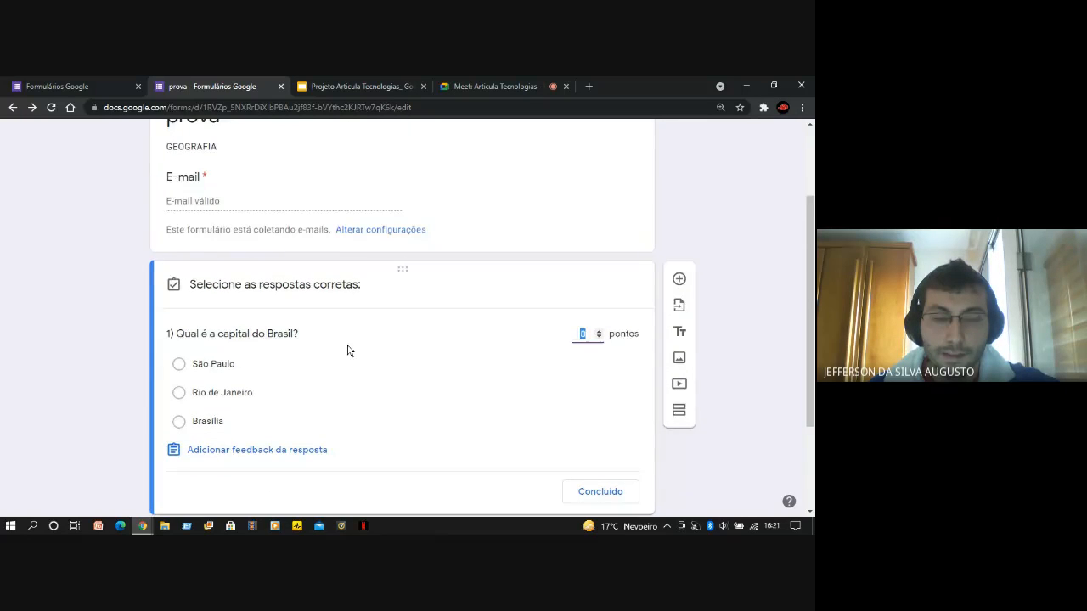
pyautogui.scroll(-2, 347, 351)
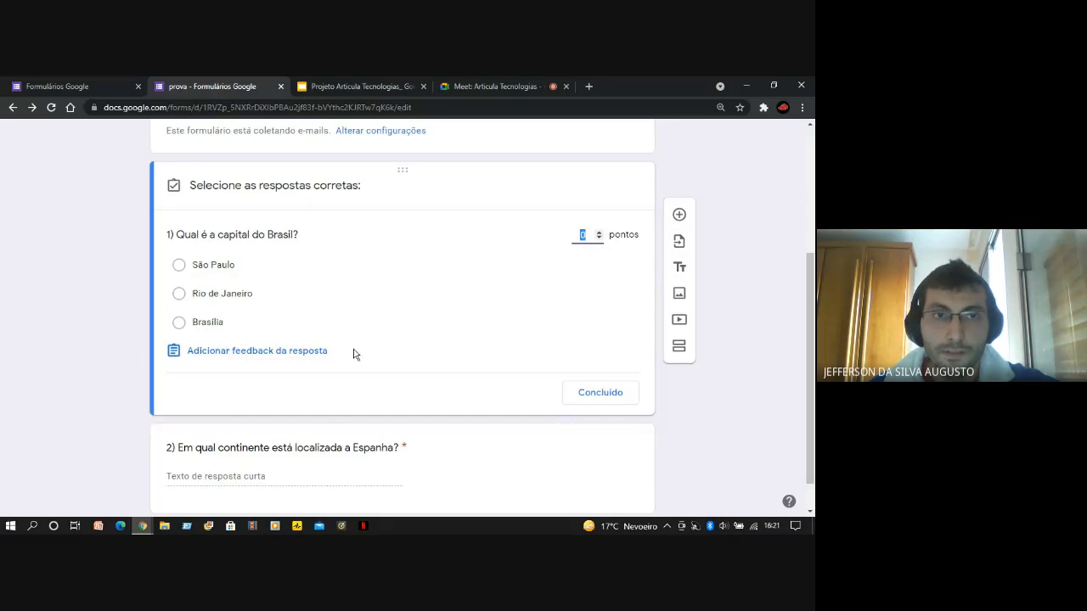
pyautogui.scroll(2, 355, 354)
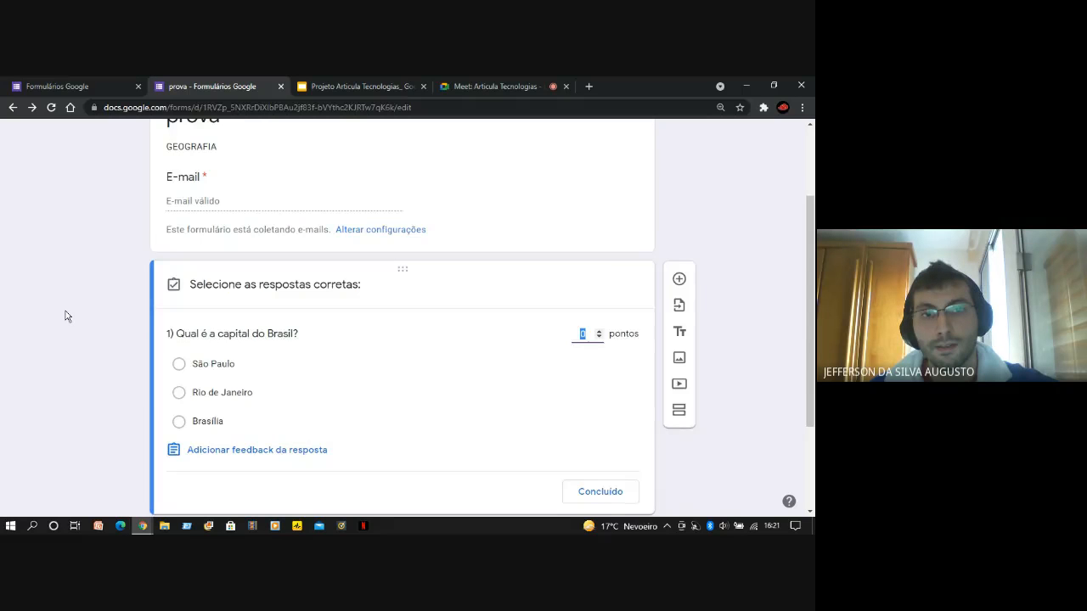
pyautogui.scroll(-2, 69, 312)
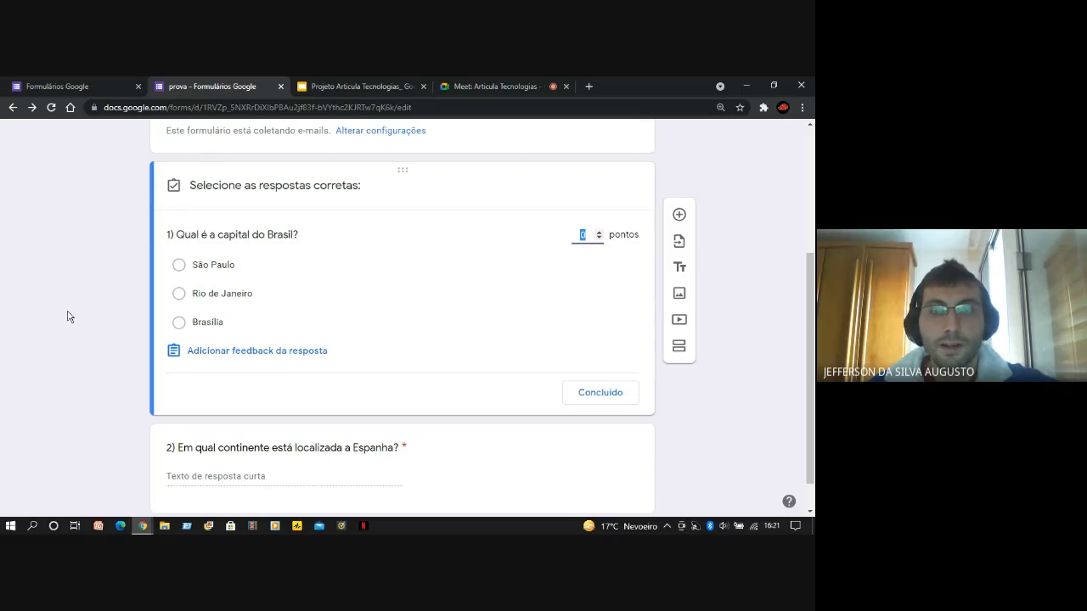
pyautogui.click(177, 326)
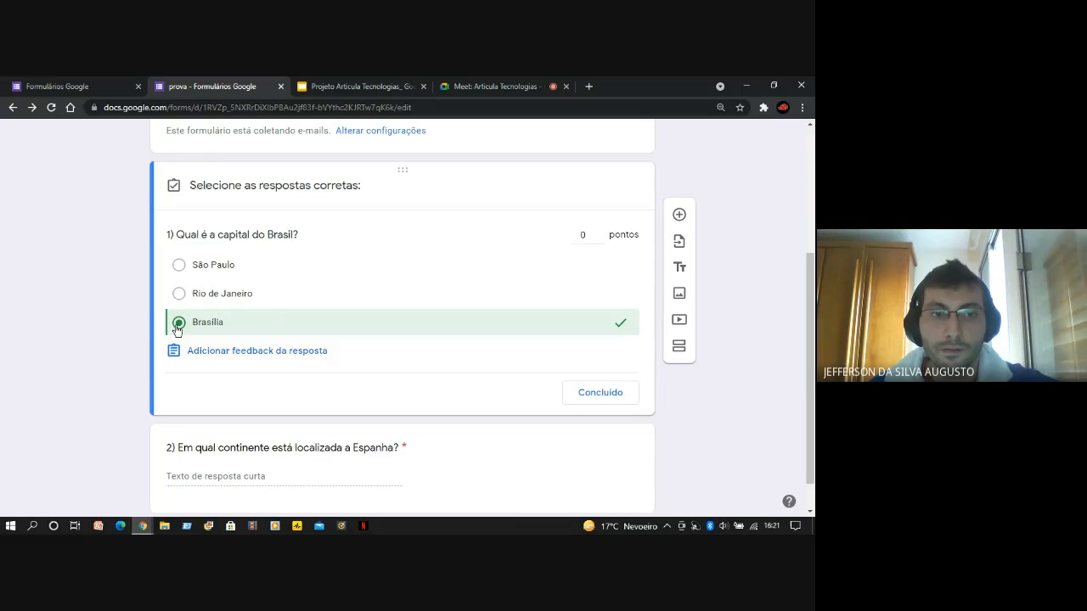
pyautogui.click(593, 239)
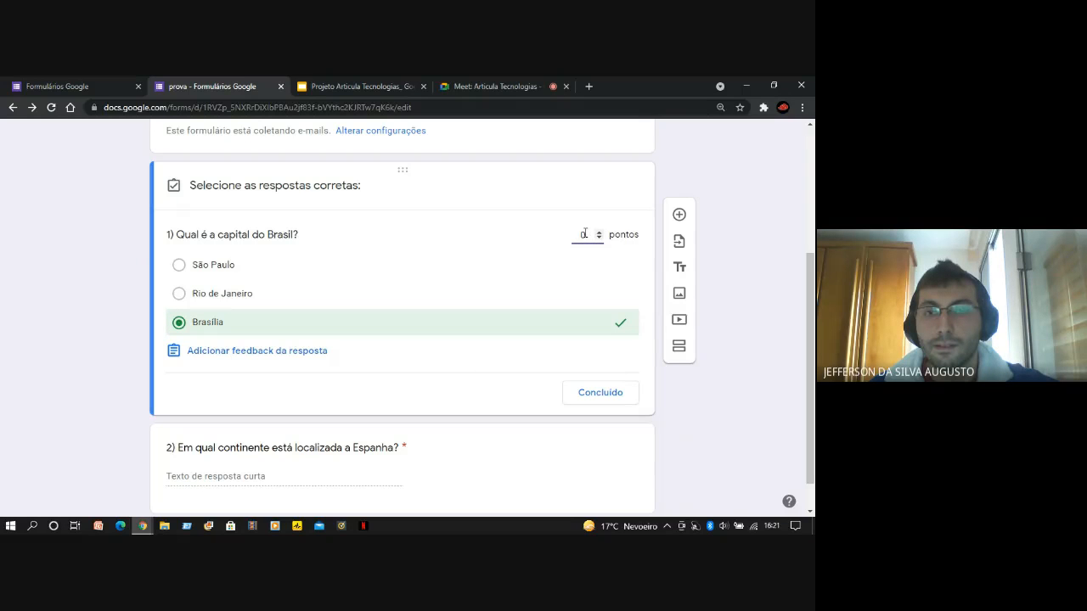
pyautogui.doubleClick(582, 235)
pyautogui.click(543, 259)
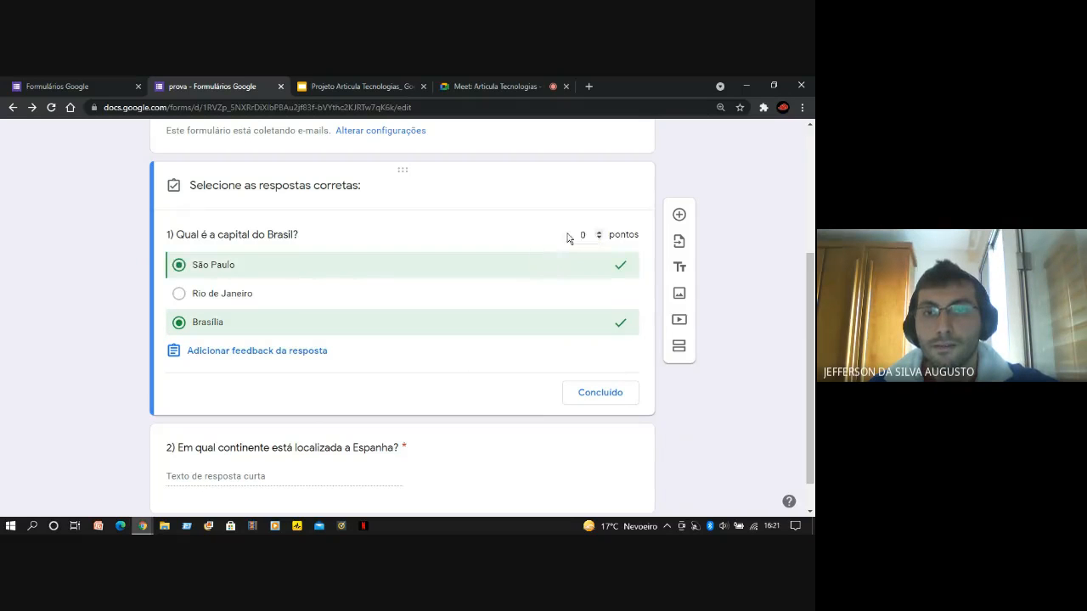
pyautogui.click(180, 265)
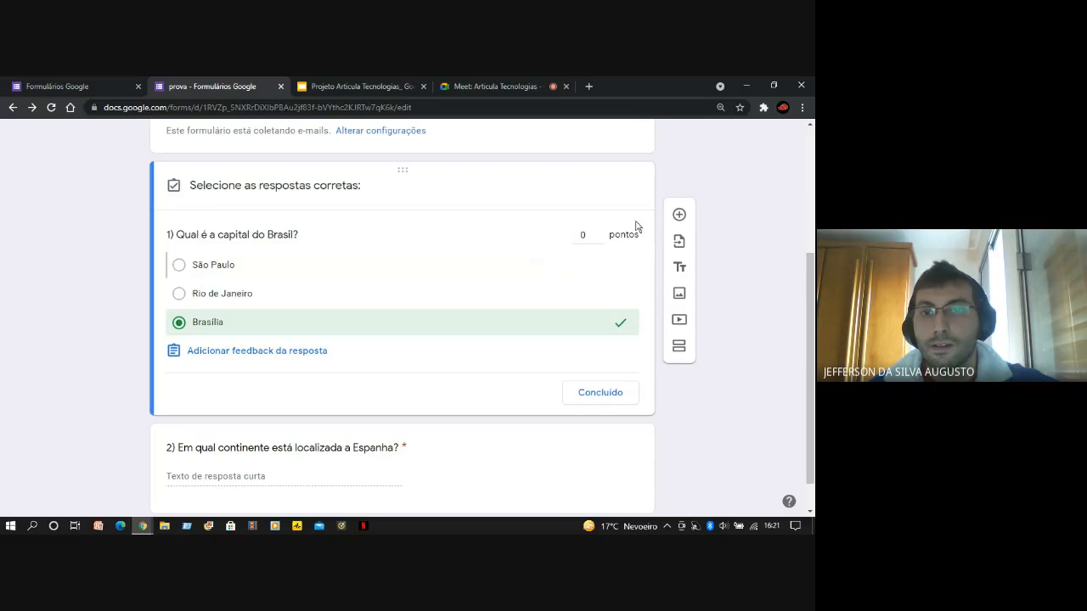
# Set question 1 to 5 points and finish its answer key
pyautogui.click(581, 236)
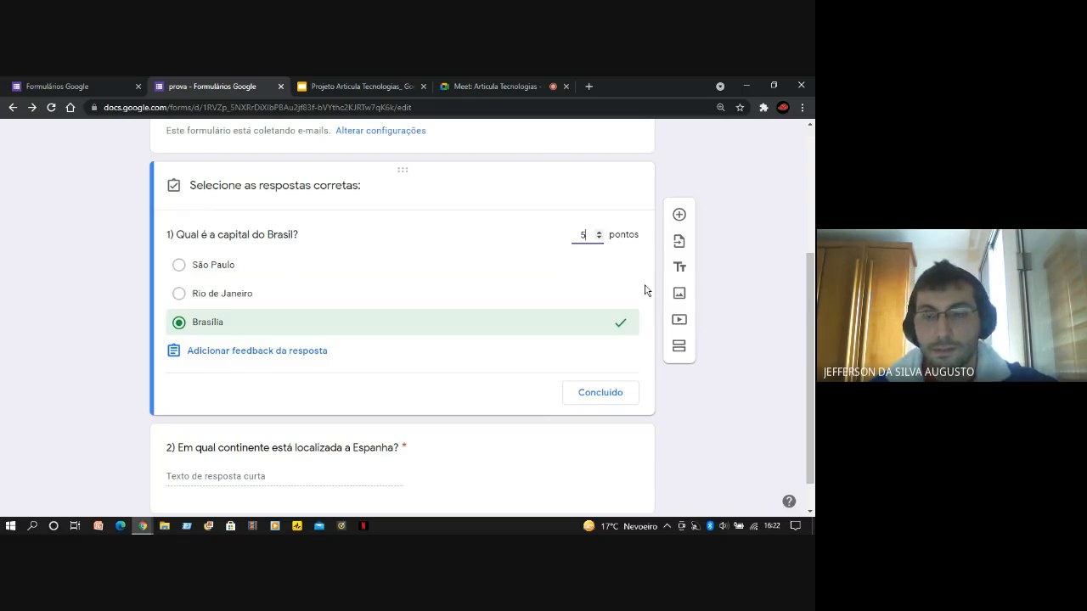
pyautogui.click(96, 253)
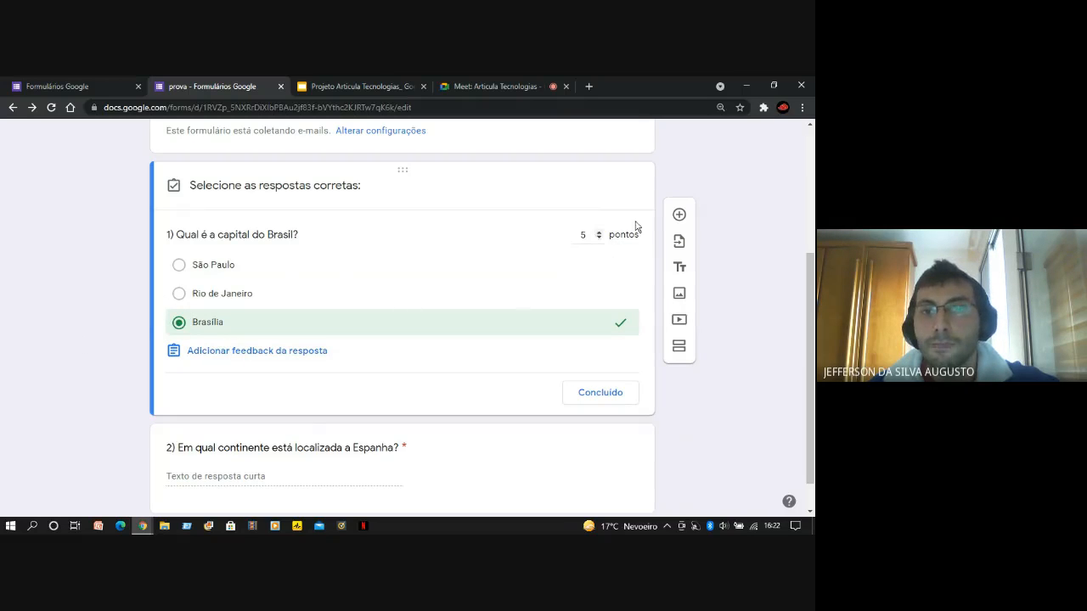
pyautogui.click(614, 403)
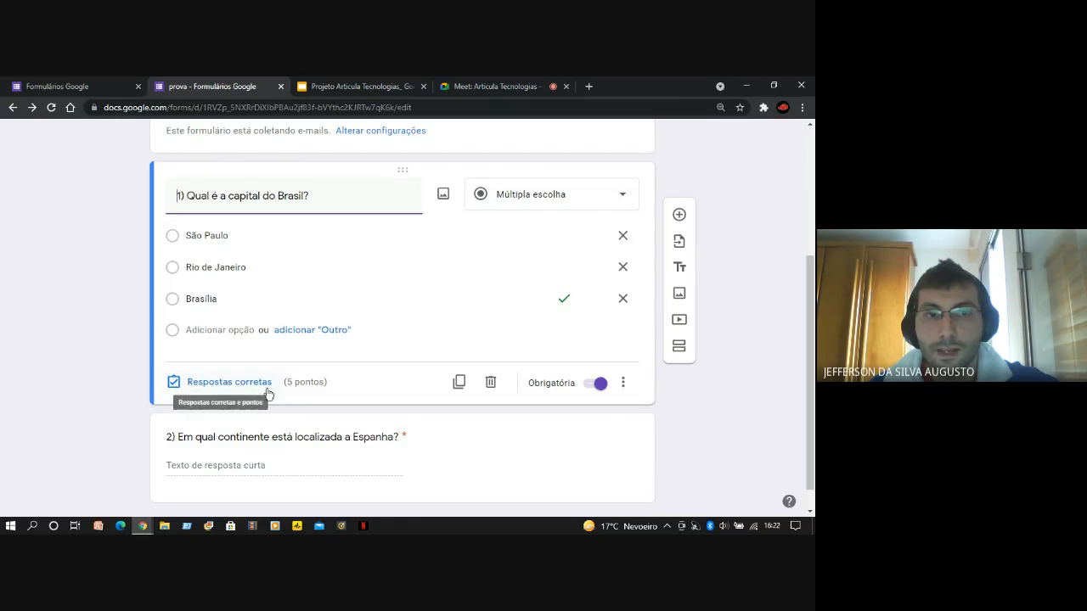
# Open the answer key of question 2, "Em qual continente está localizada a Espanha?", and look at its heading for listing correct answers
pyautogui.scroll(-1, 50, 381)
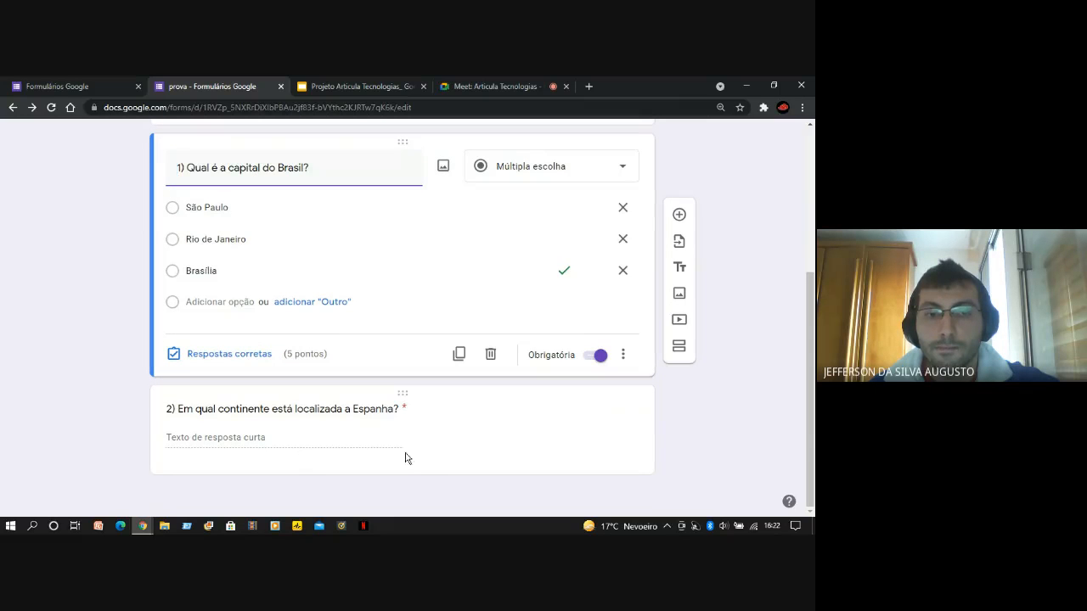
pyautogui.click(443, 451)
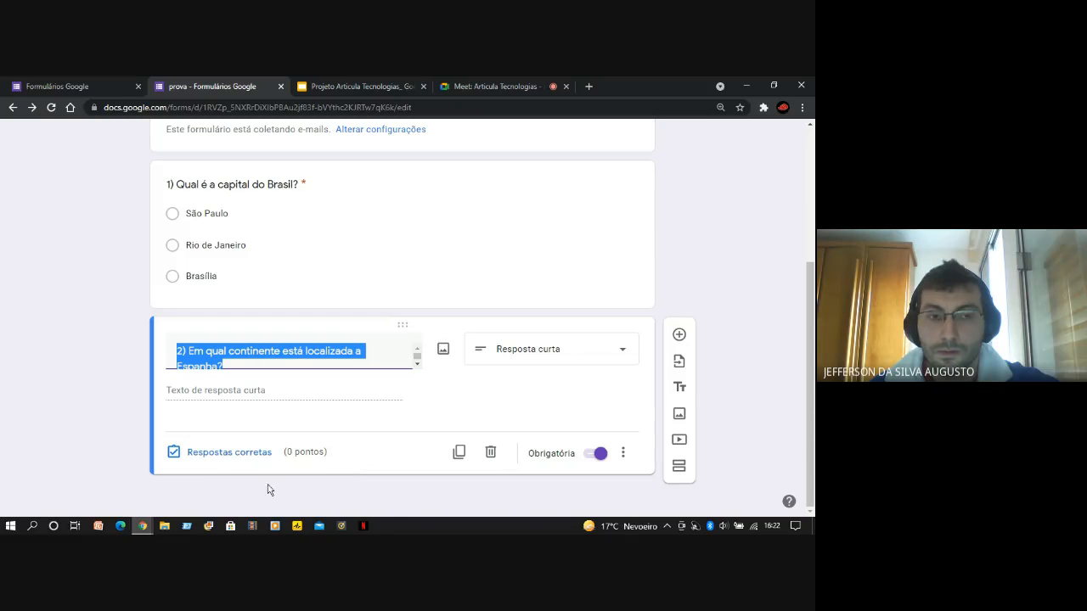
pyautogui.click(209, 457)
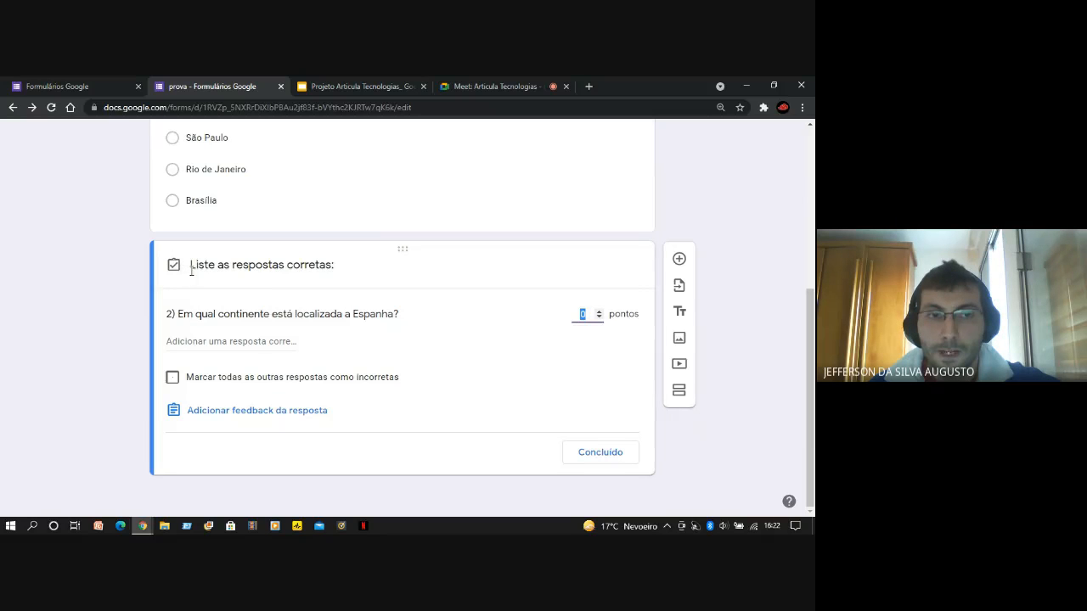
pyautogui.moveTo(191, 264); pyautogui.dragTo(331, 264)
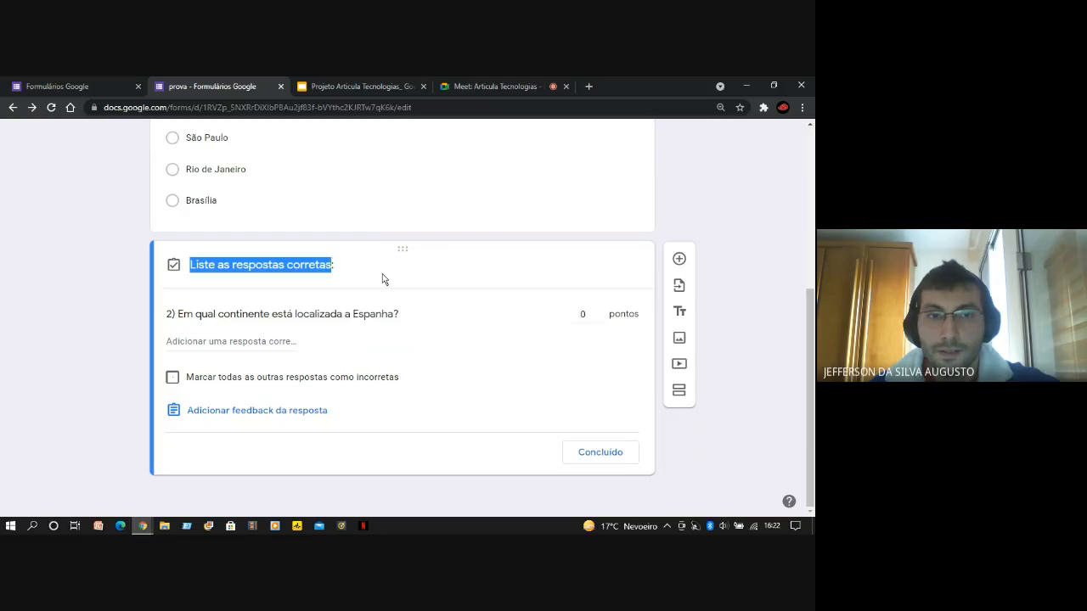
pyautogui.click(463, 350)
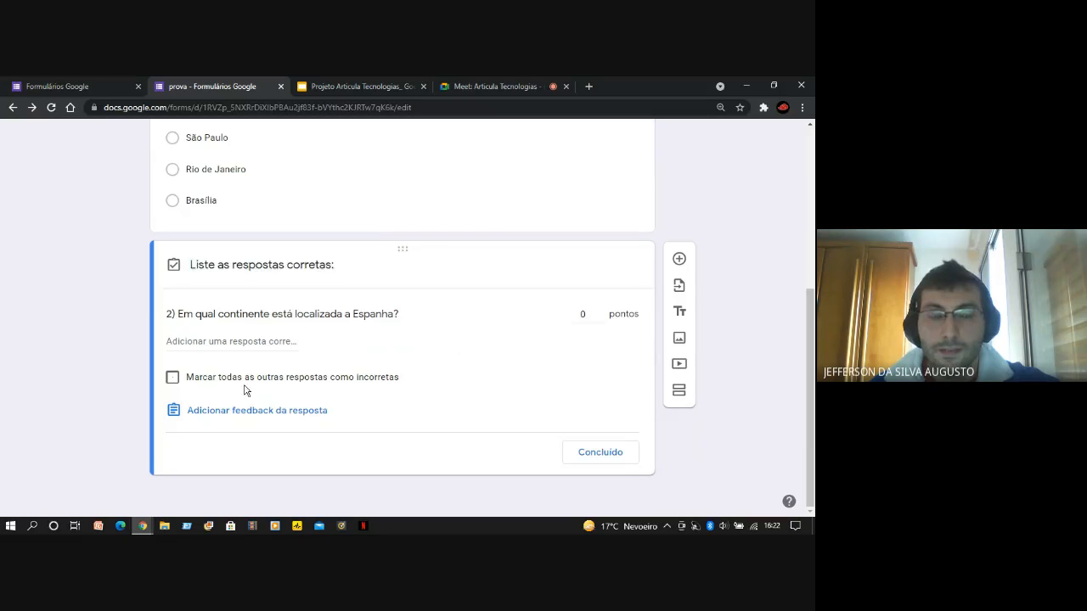
# Add "Europa" as a correct answer to question 2
pyautogui.click(223, 344)
pyautogui.click(125, 357)
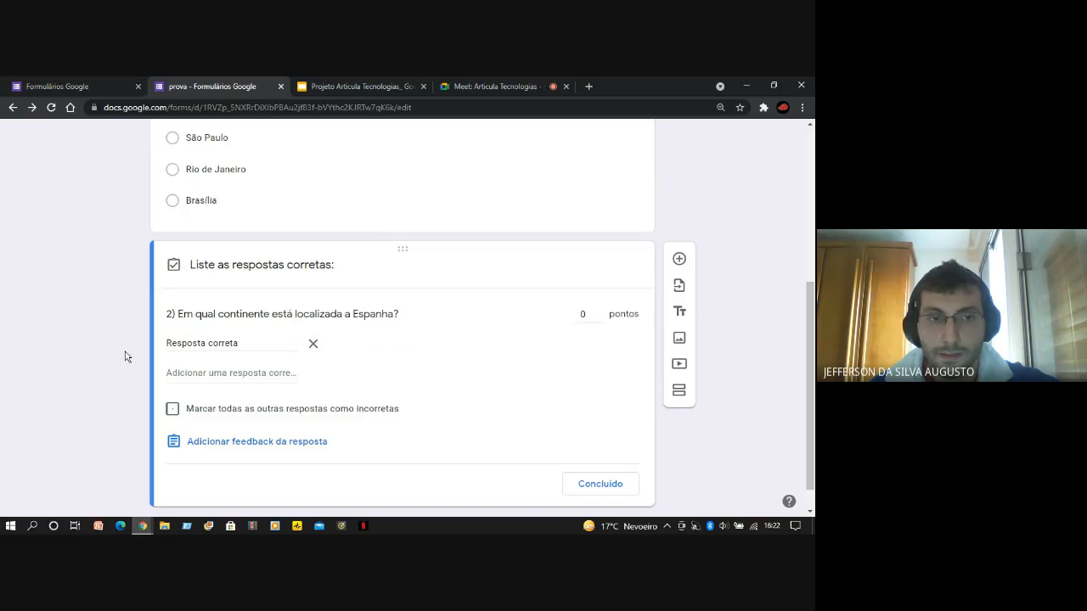
pyautogui.tripleClick(264, 342)
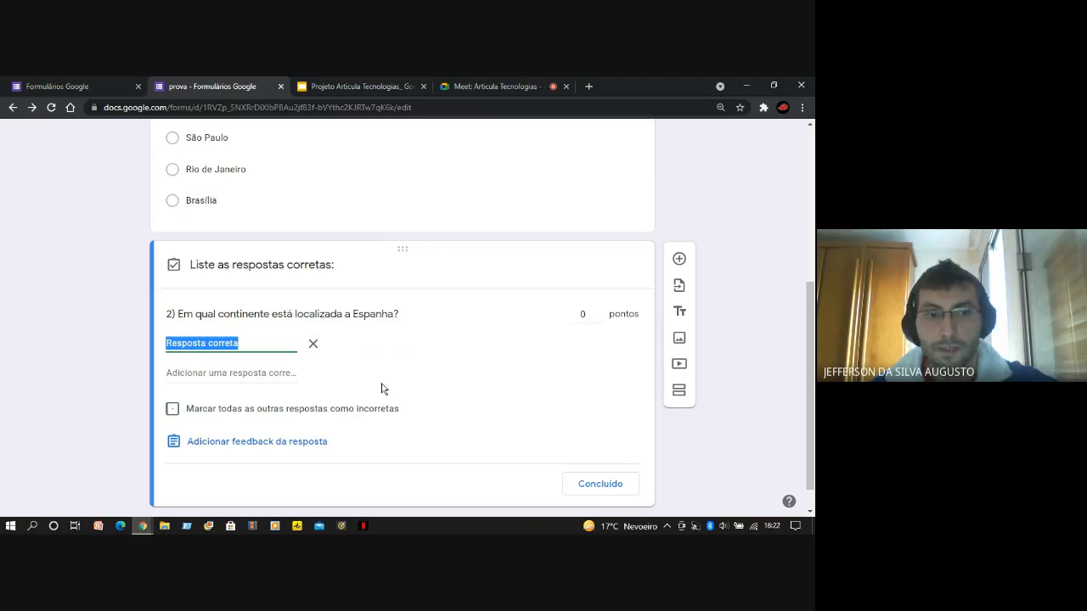
pyautogui.click(19, 395)
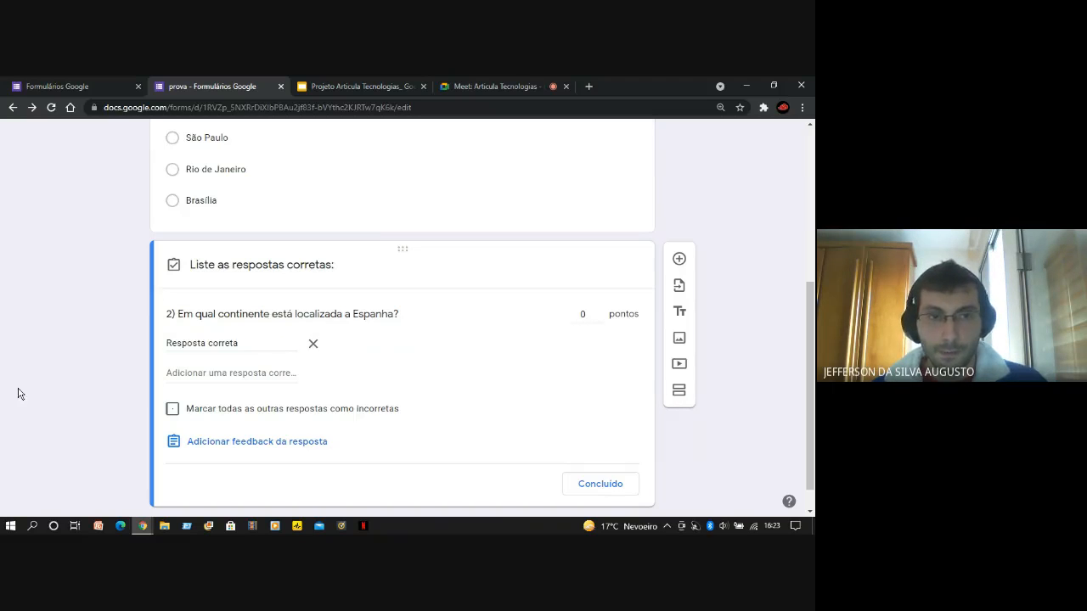
pyautogui.tripleClick(186, 343)
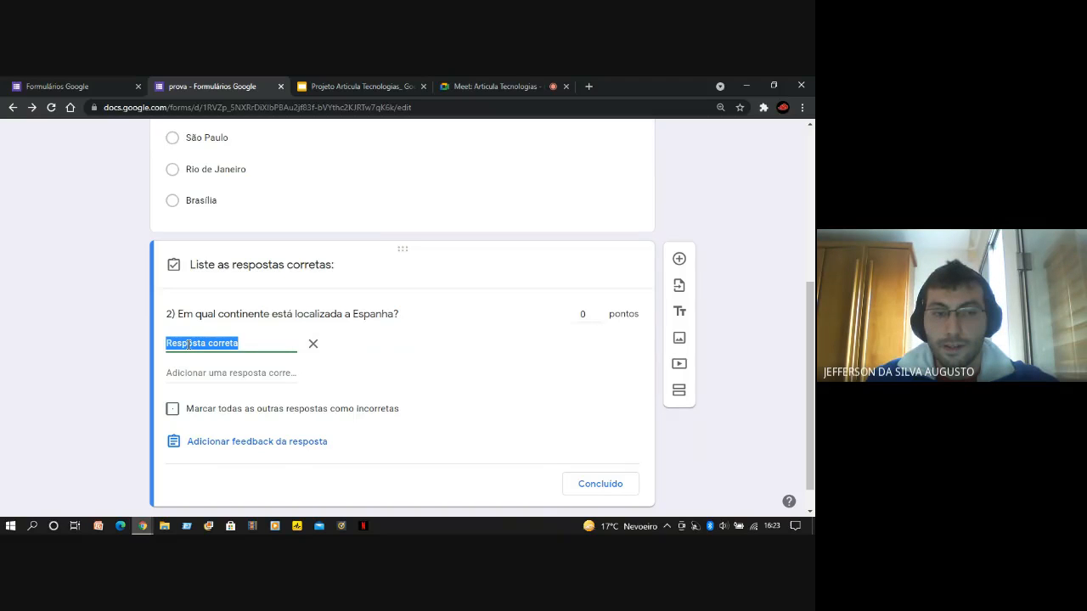
pyautogui.write('Europa')
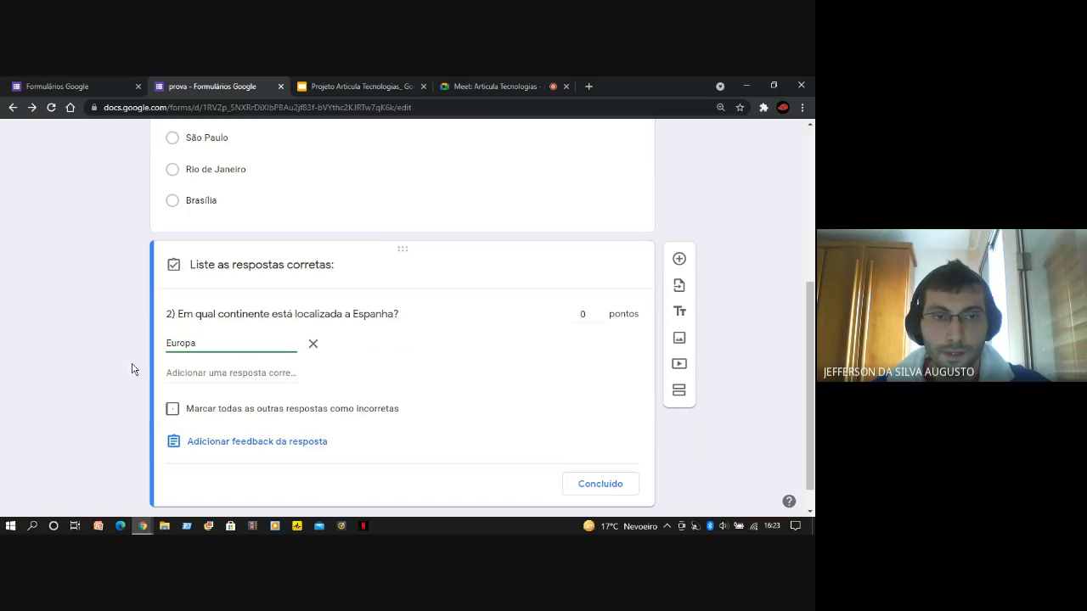
pyautogui.click(88, 382)
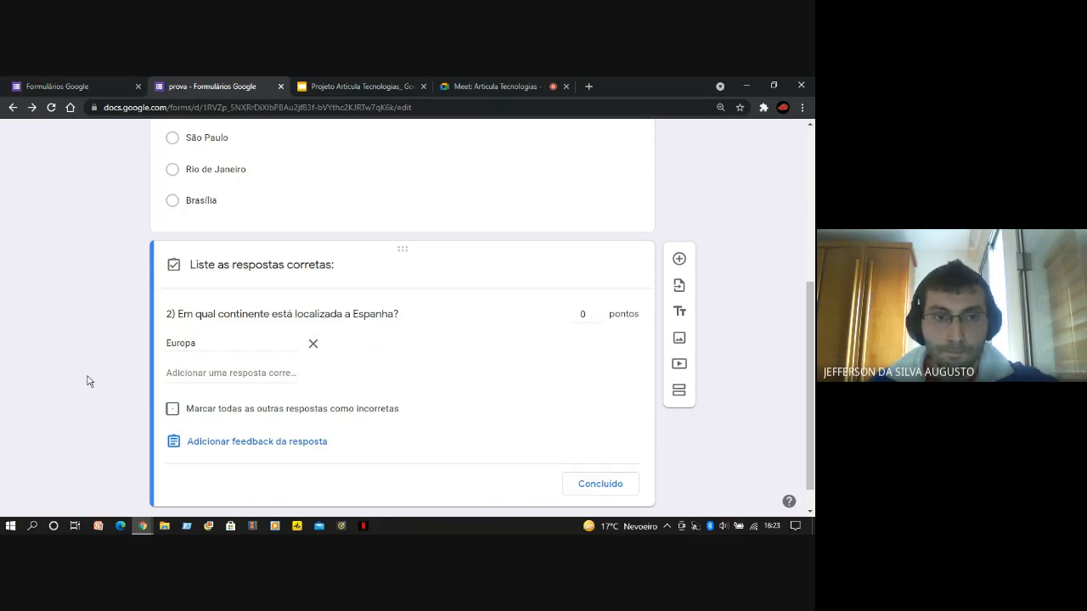
# Try "america" as a second correct answer to question 2 and clear its text
pyautogui.scroll(-1, 99, 388)
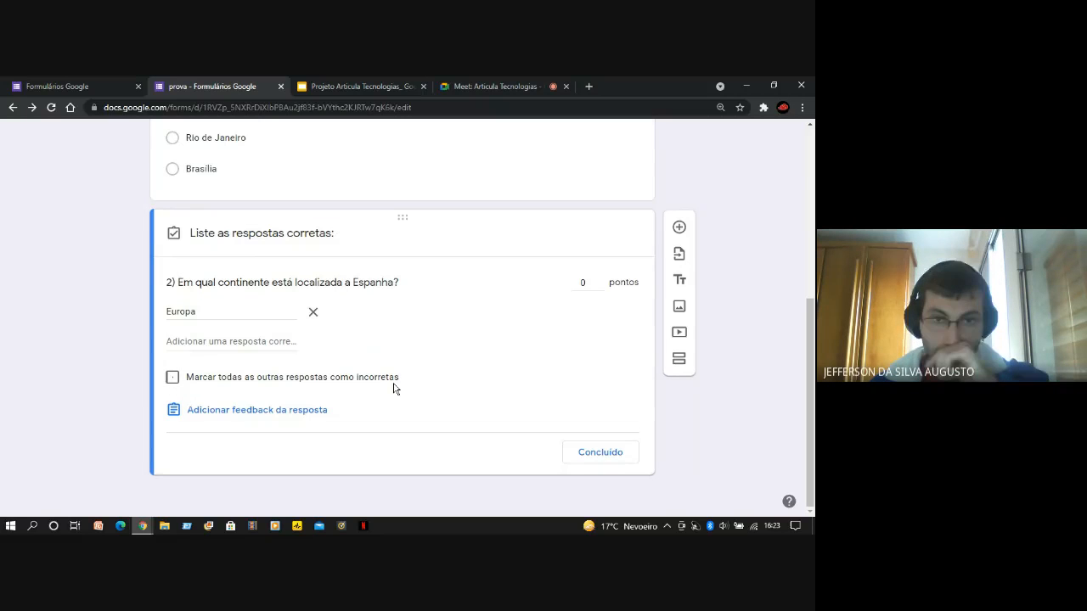
pyautogui.click(252, 341)
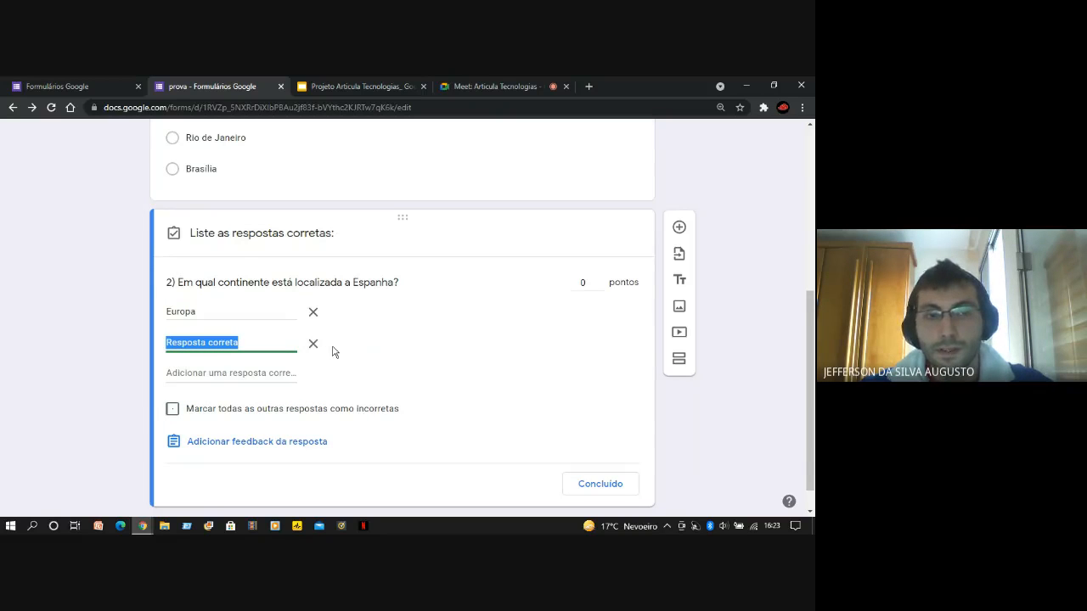
pyautogui.write('america')
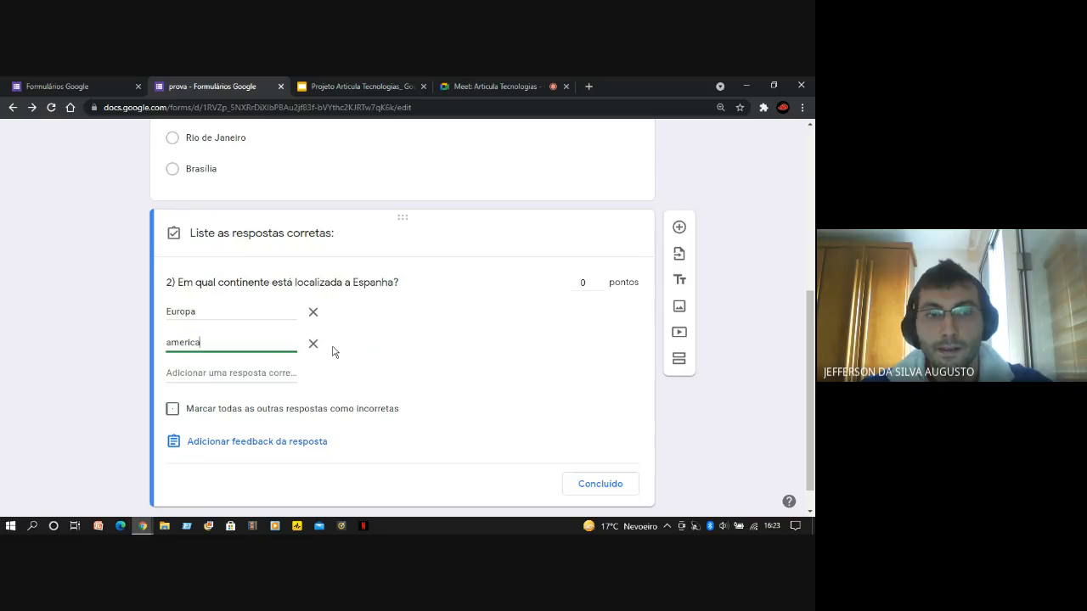
pyautogui.press('BackSpace')
pyautogui.press('BackSpace')
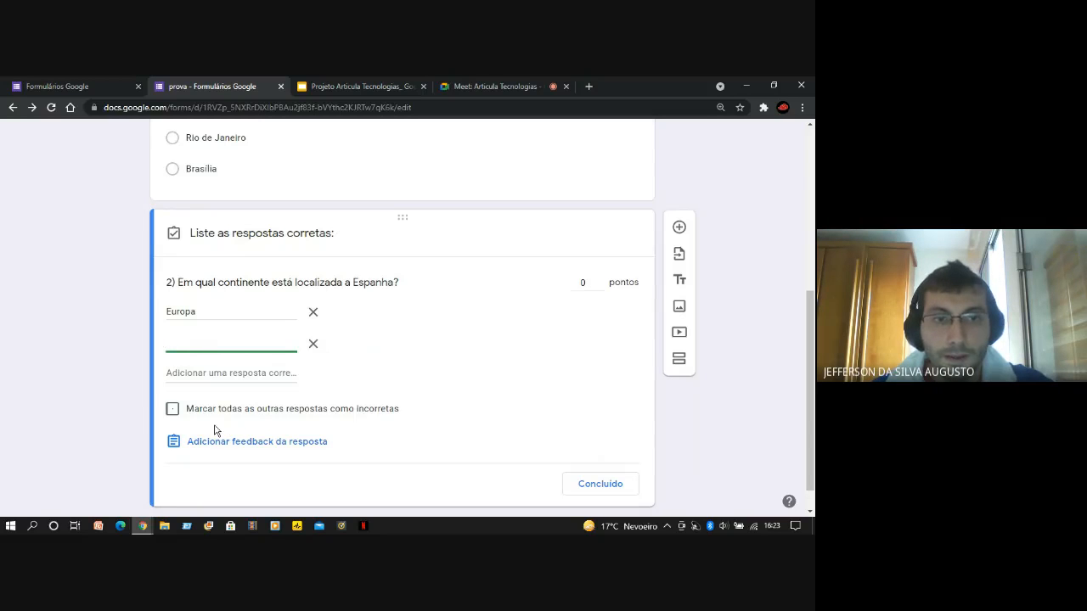
# Mark all other answers to question 2 as incorrect and set the question to 5 points
pyautogui.click(174, 412)
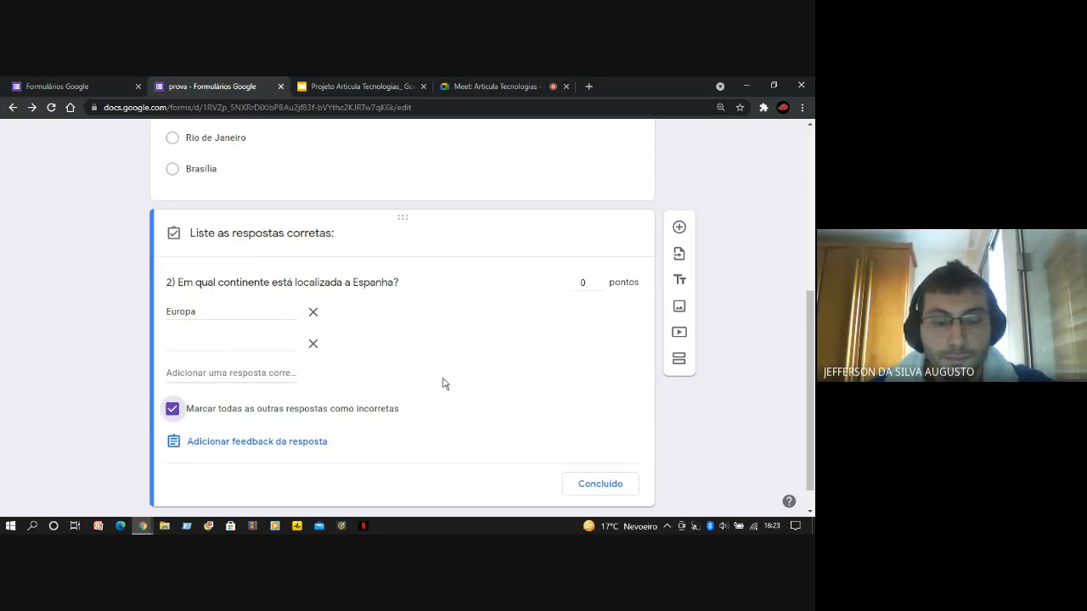
pyautogui.scroll(-1, 456, 378)
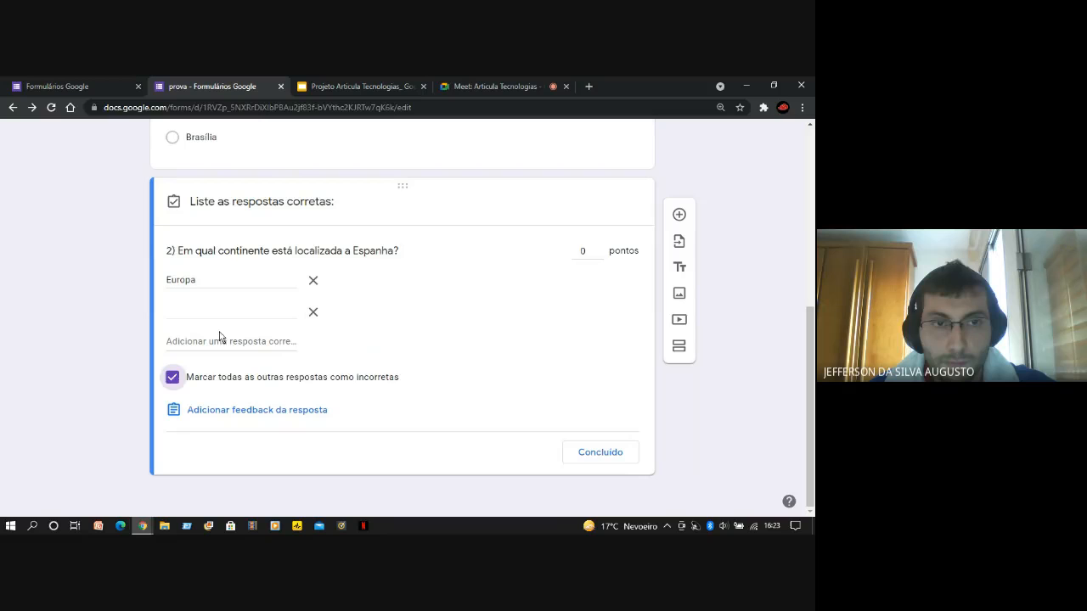
pyautogui.click(584, 250)
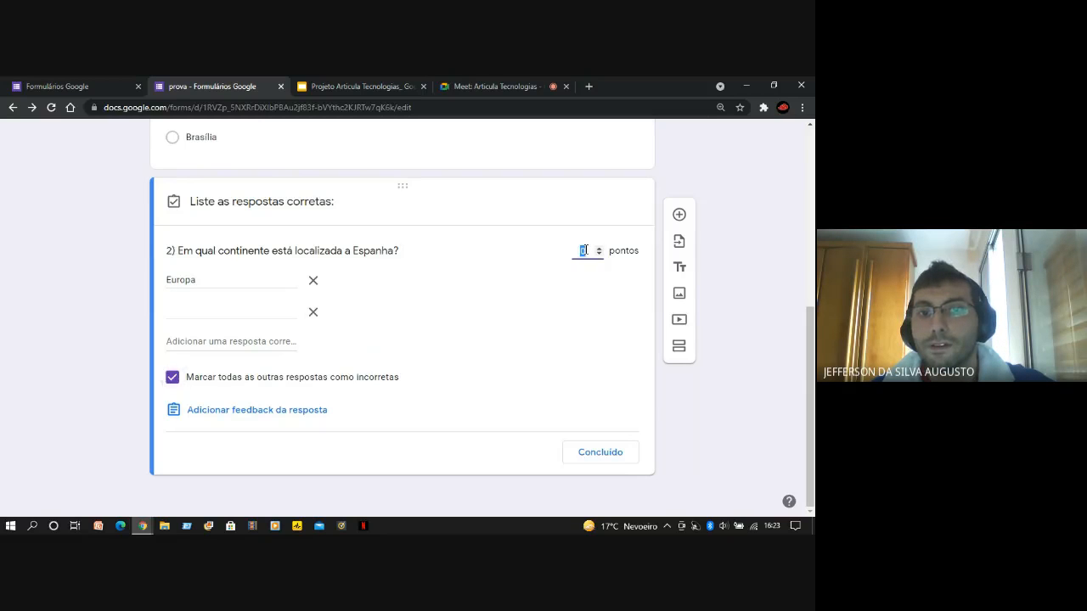
pyautogui.click(586, 328)
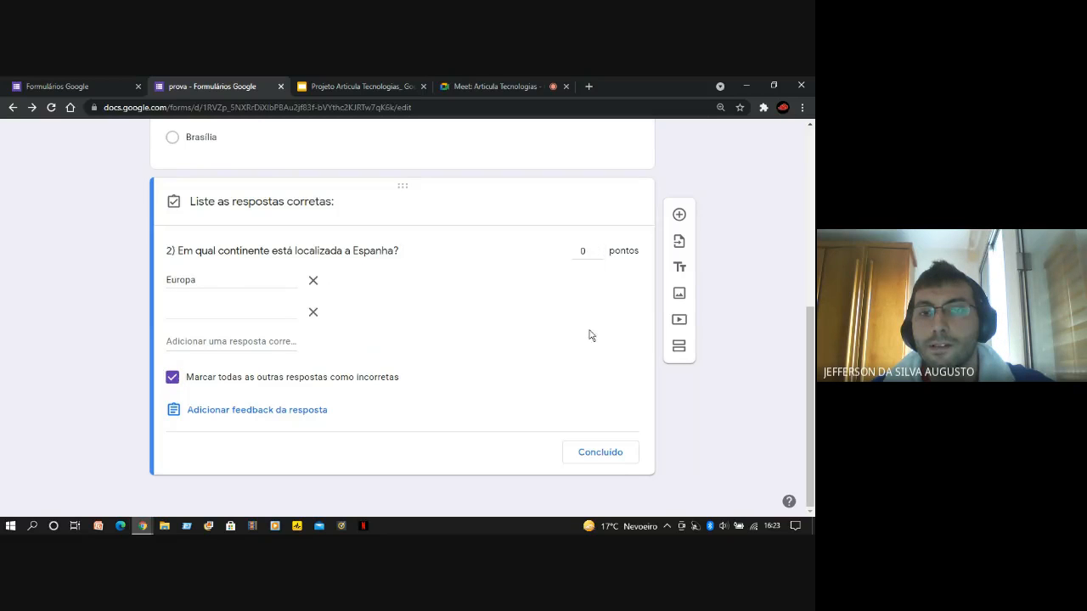
pyautogui.click(583, 250)
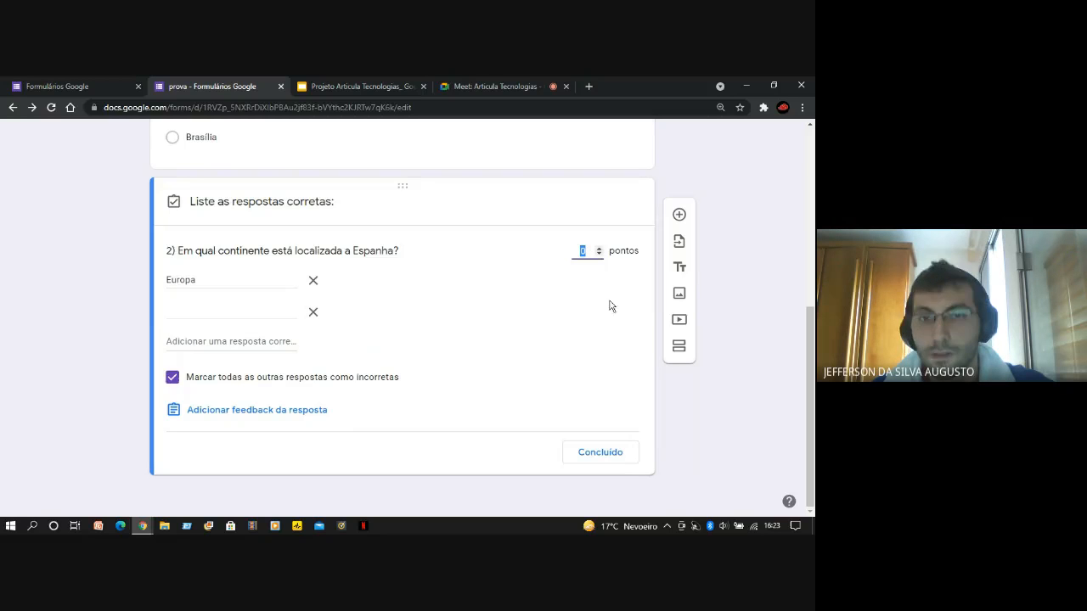
pyautogui.write('5')
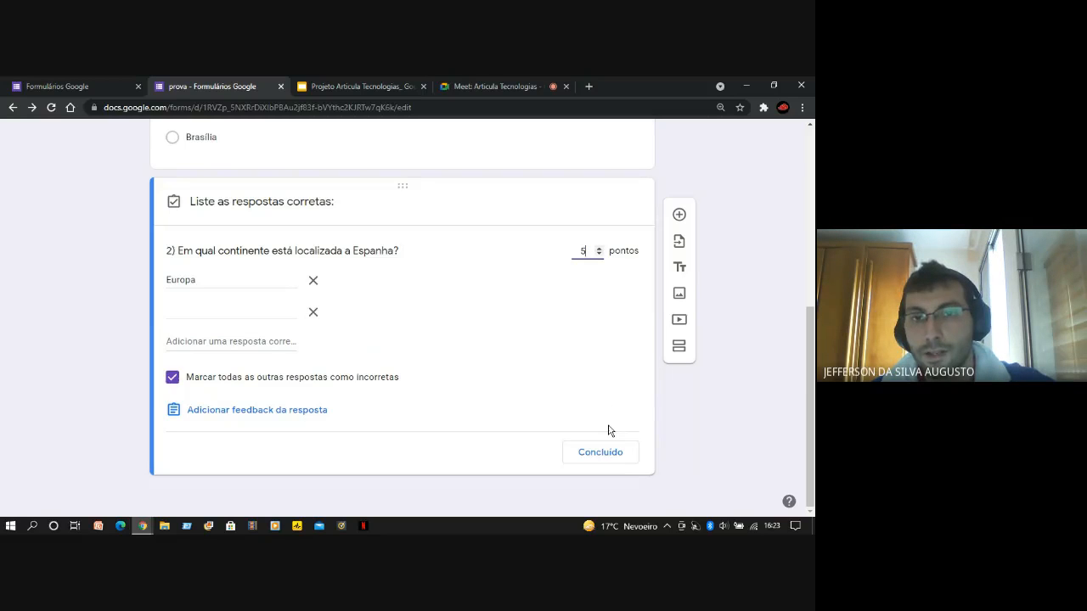
pyautogui.click(612, 374)
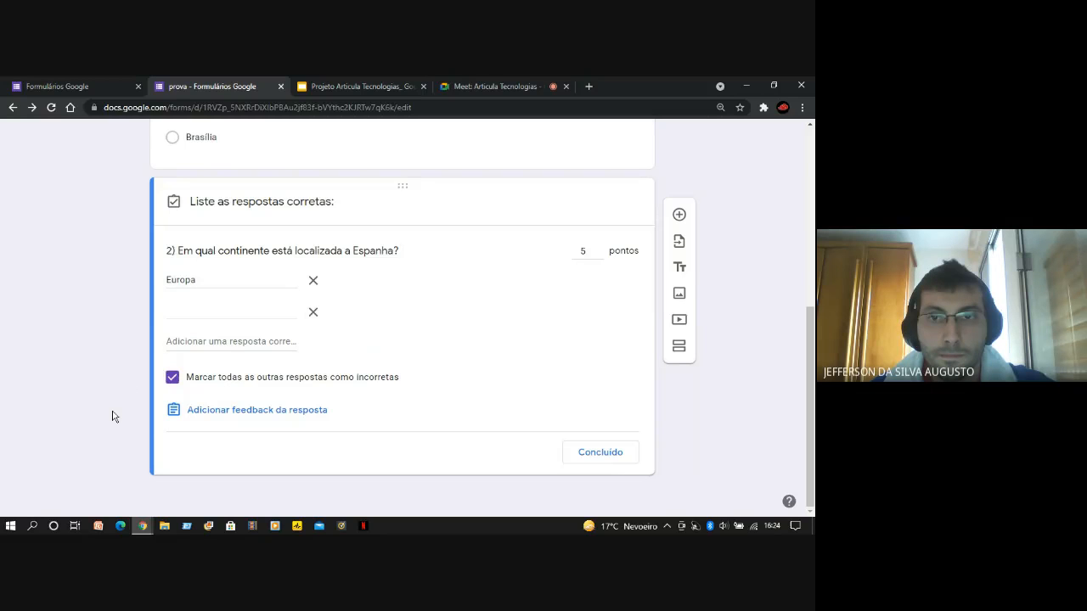
# Fill the empty second answer of question 2 with "europa" and delete that entry
pyautogui.click(248, 318)
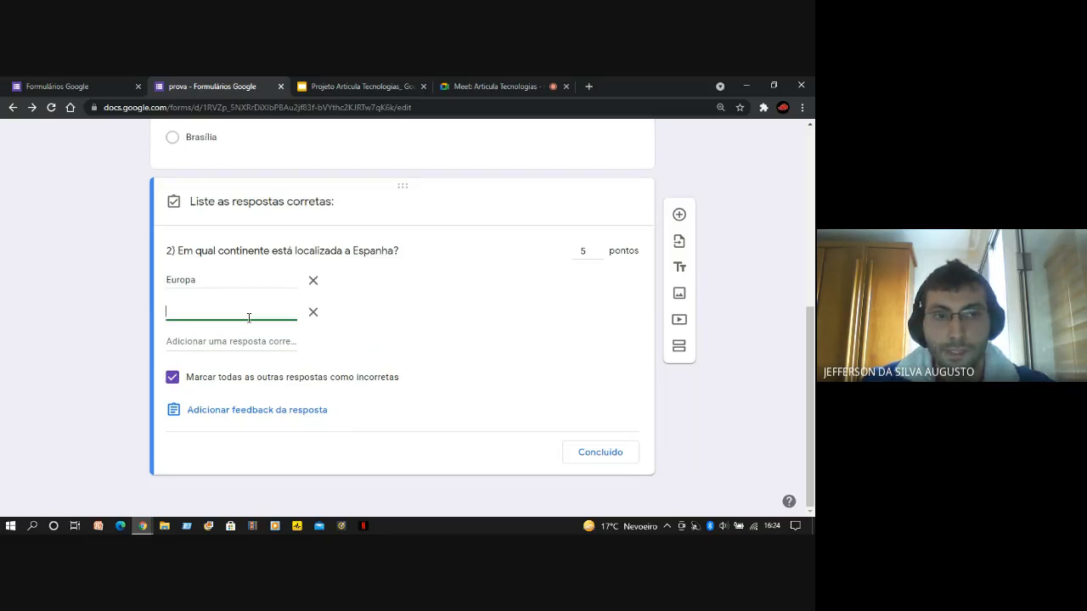
pyautogui.write('eu')
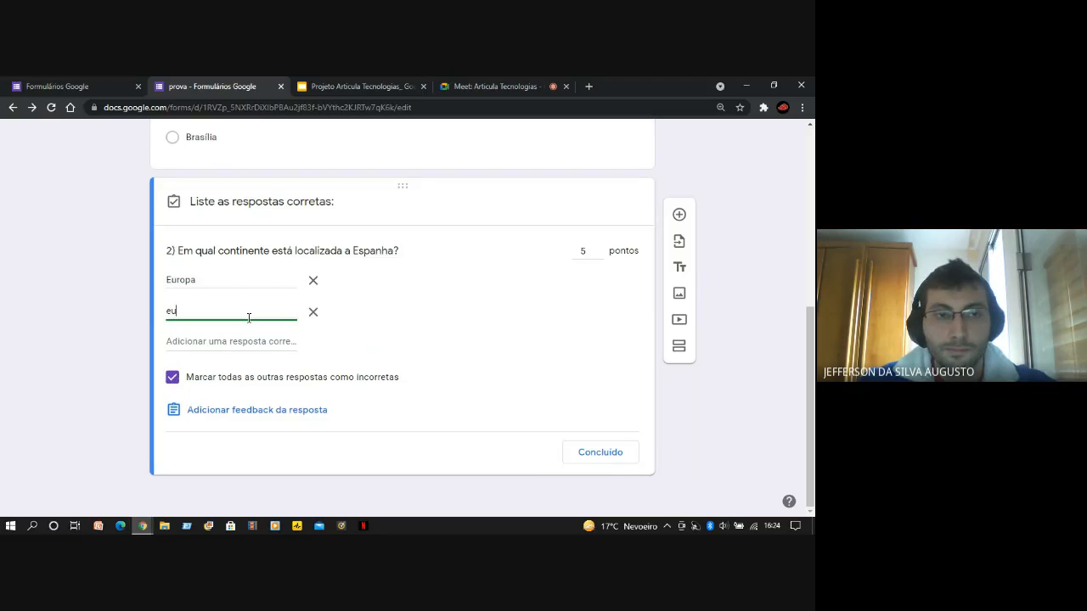
pyautogui.write('ropa')
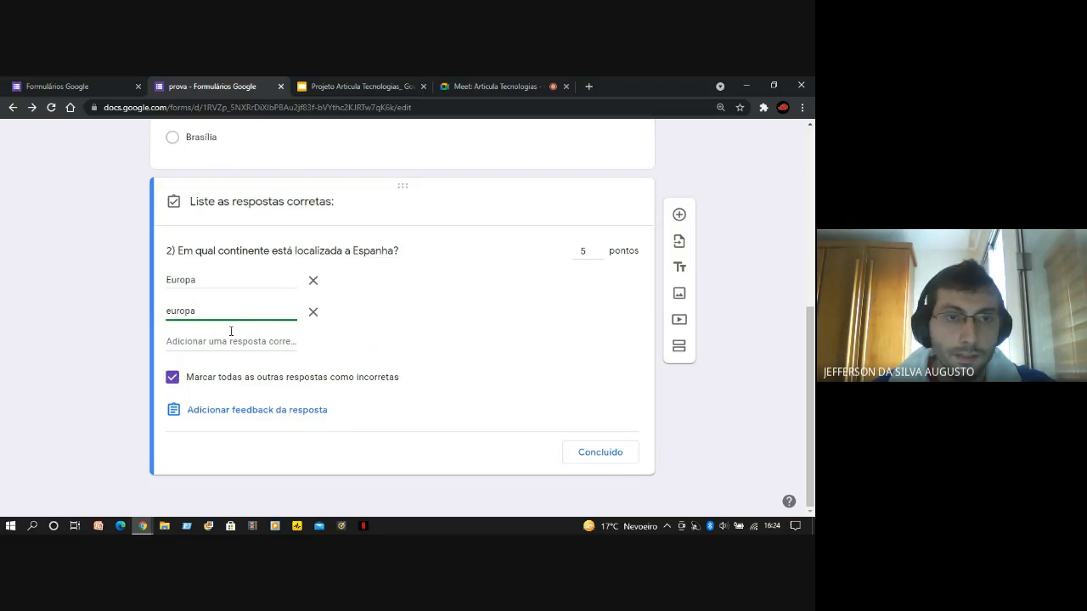
pyautogui.click(138, 322)
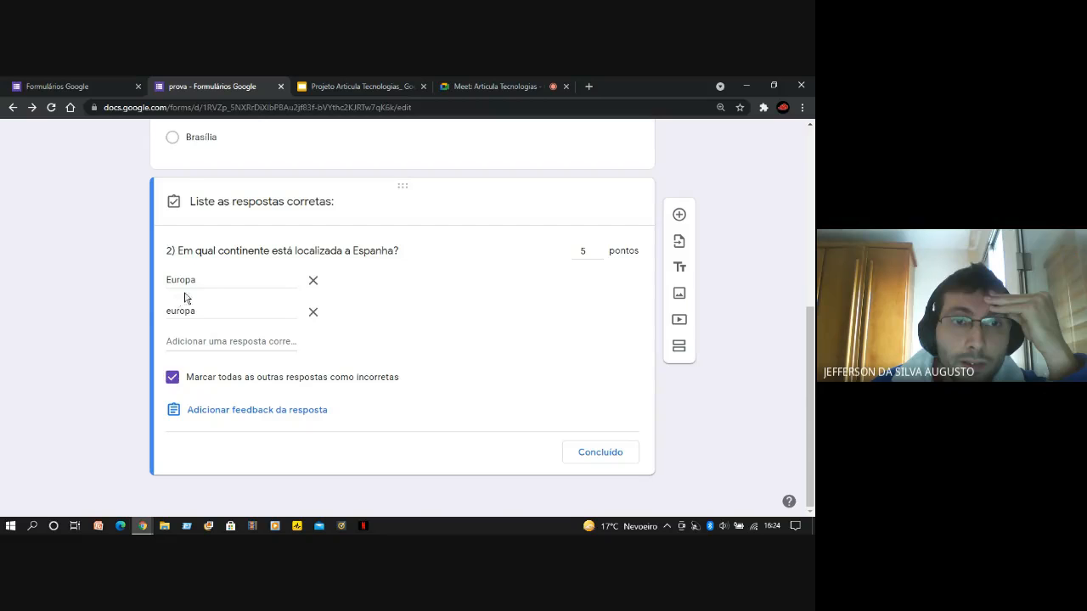
pyautogui.click(312, 314)
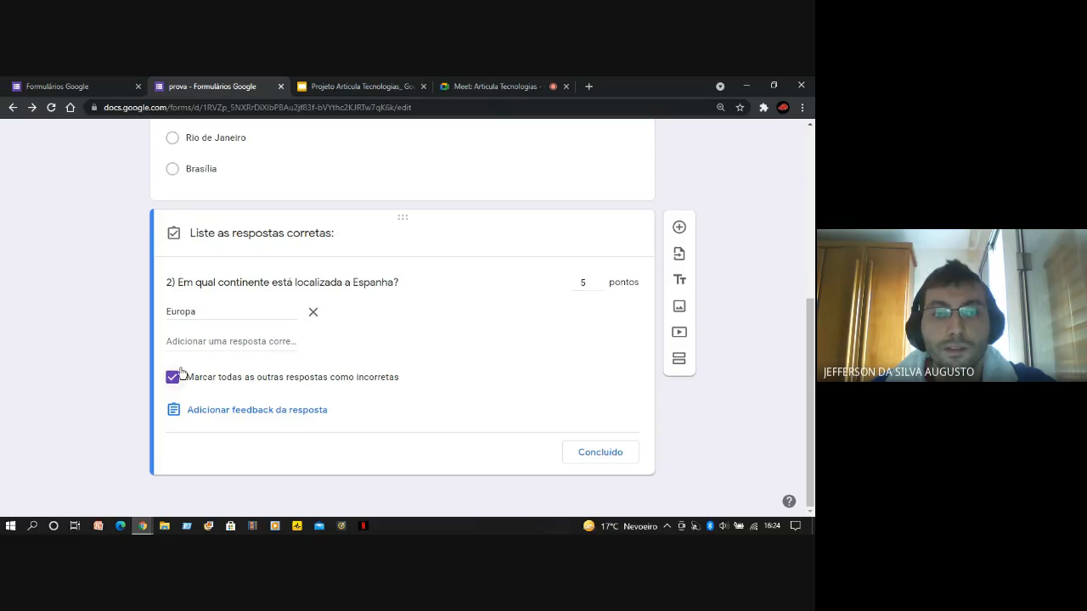
# Add "europa" and "continente europeu" as further accepted answers to question 2
pyautogui.click(257, 340)
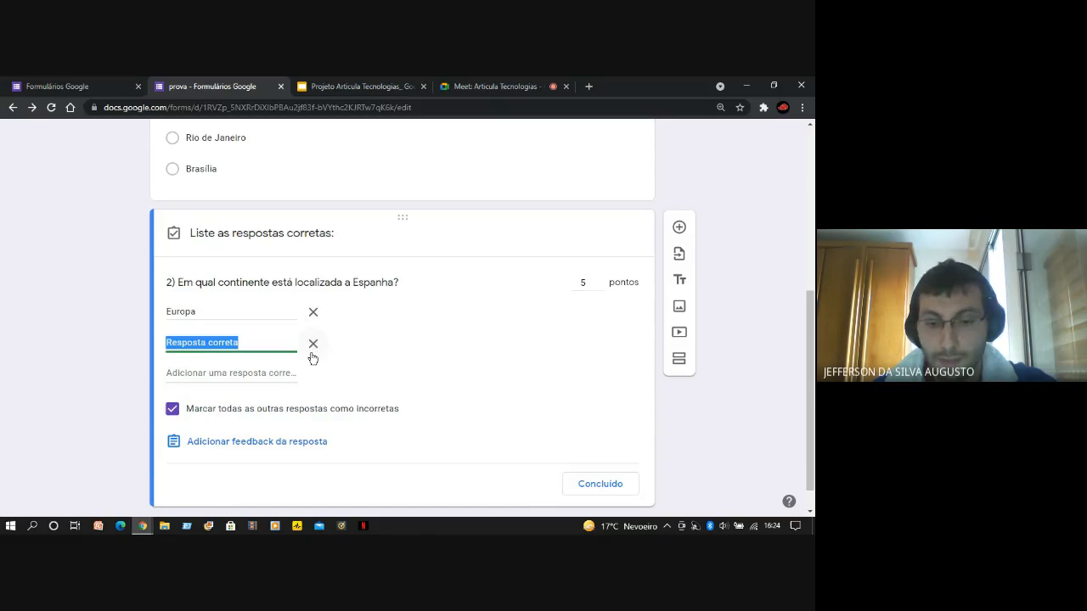
pyautogui.write('europa')
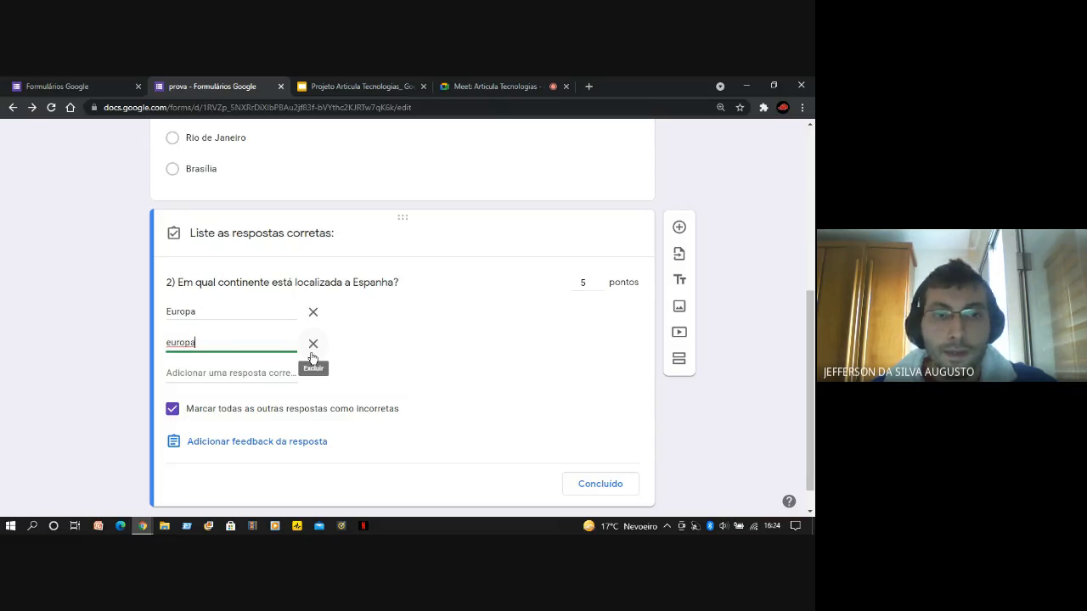
pyautogui.click(120, 350)
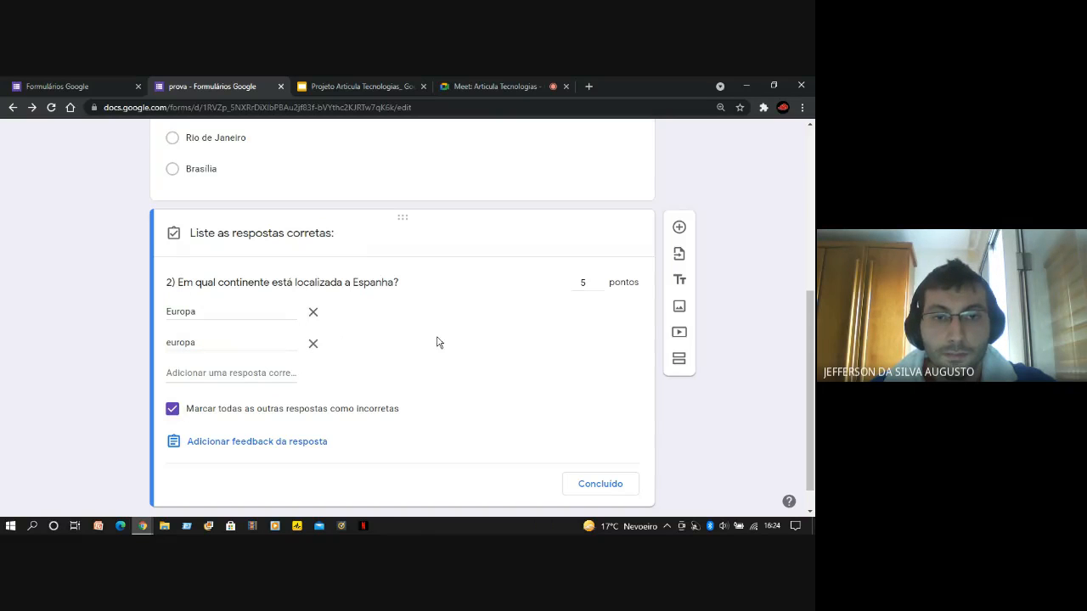
pyautogui.click(252, 373)
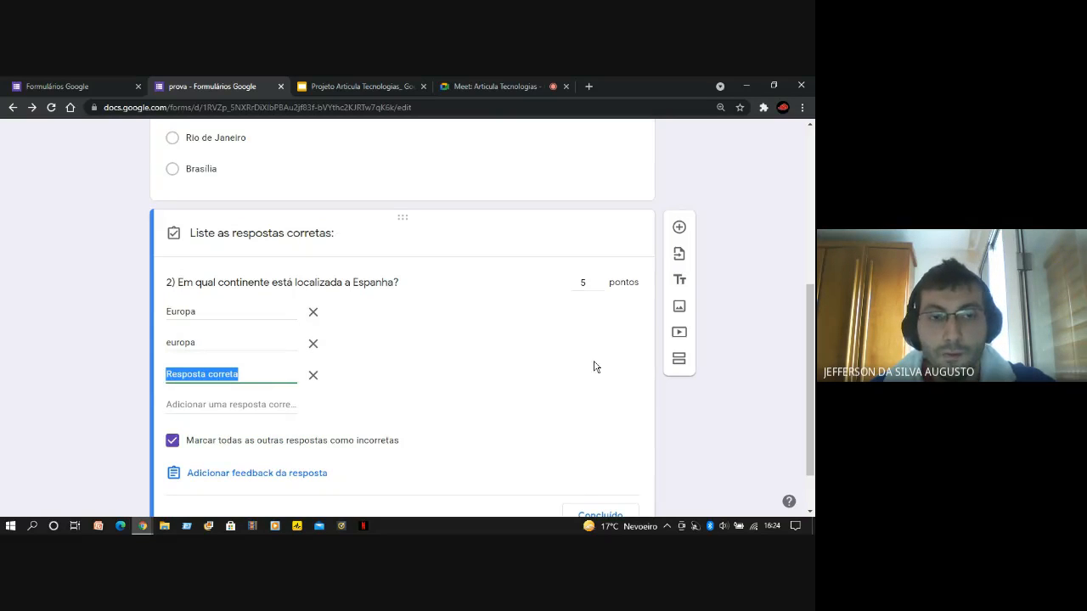
pyautogui.write('continente')
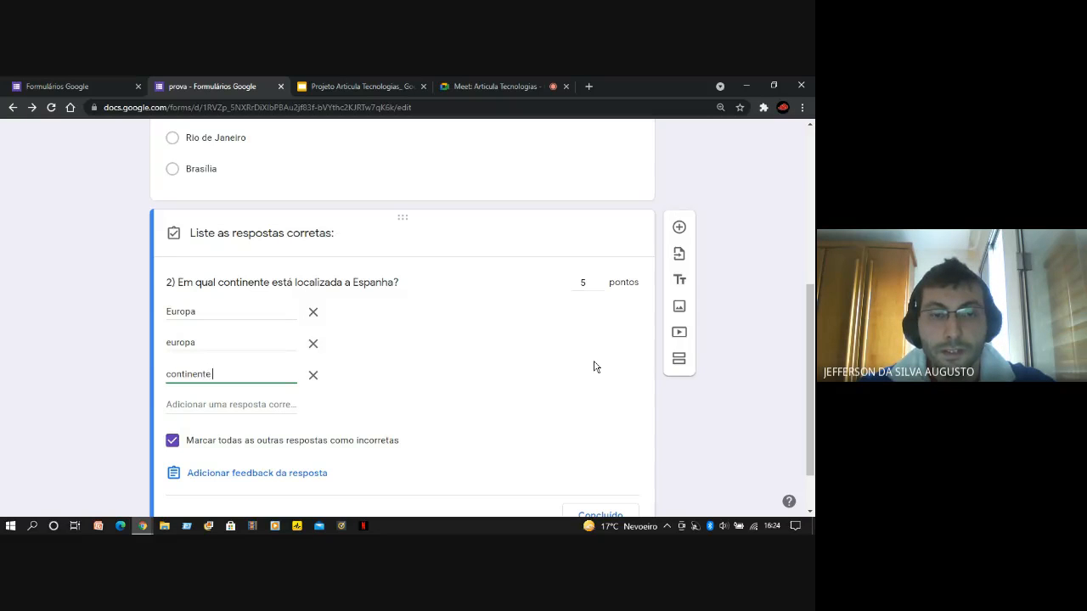
pyautogui.write(' europeu')
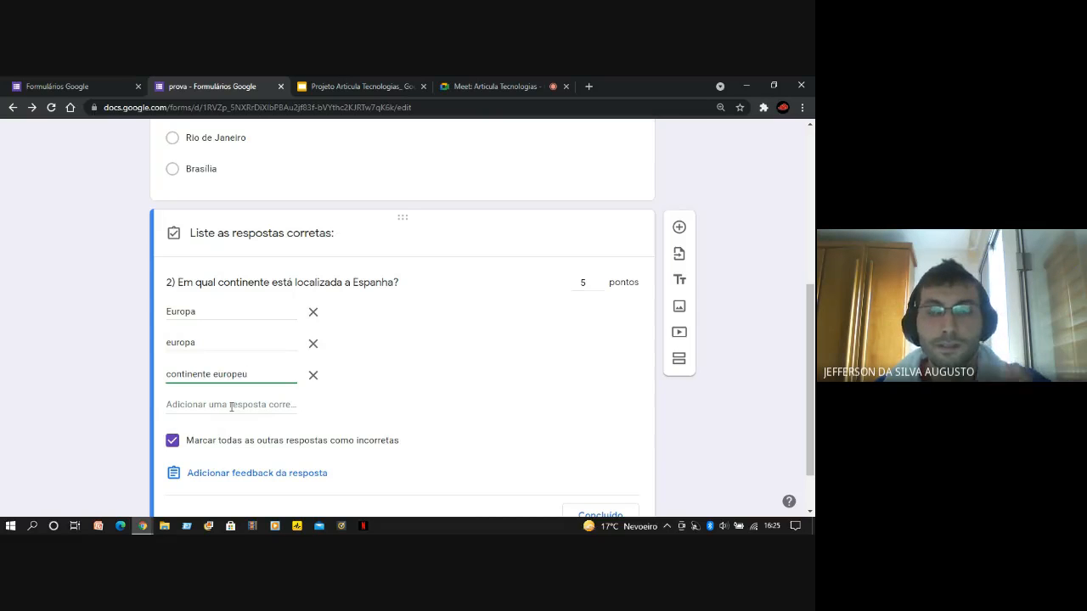
# Add "Continente europeu" with a capital C as another accepted answer to question 2
pyautogui.click(231, 405)
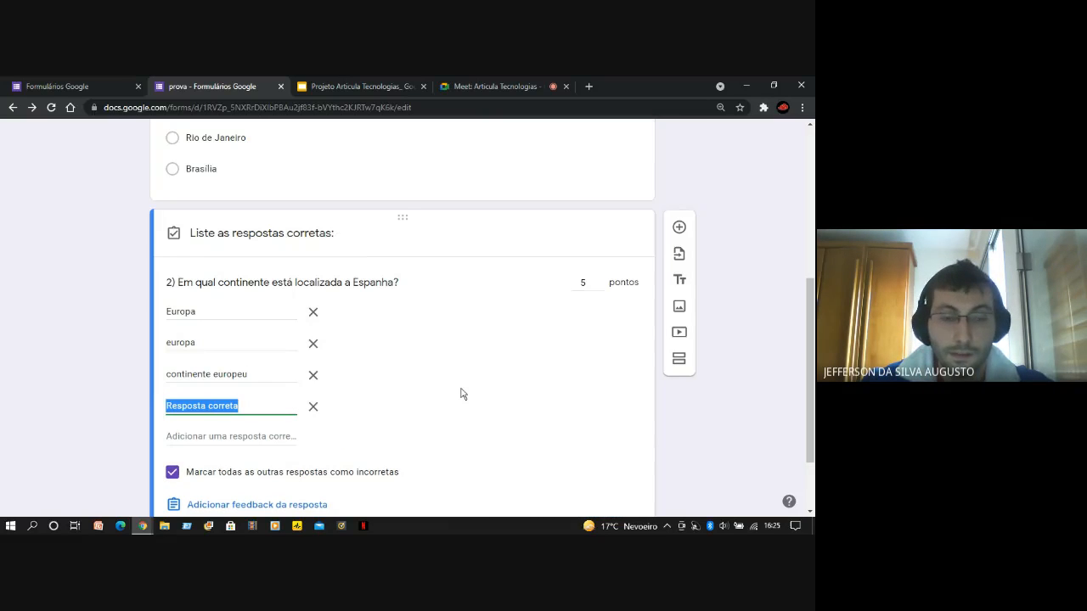
pyautogui.write('Con')
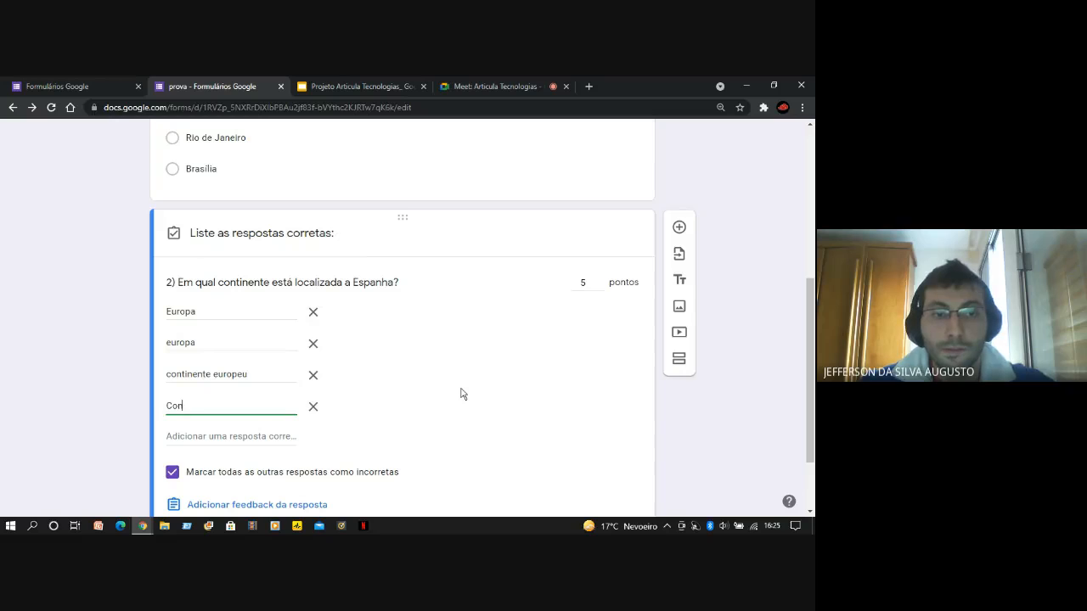
pyautogui.write('tinente')
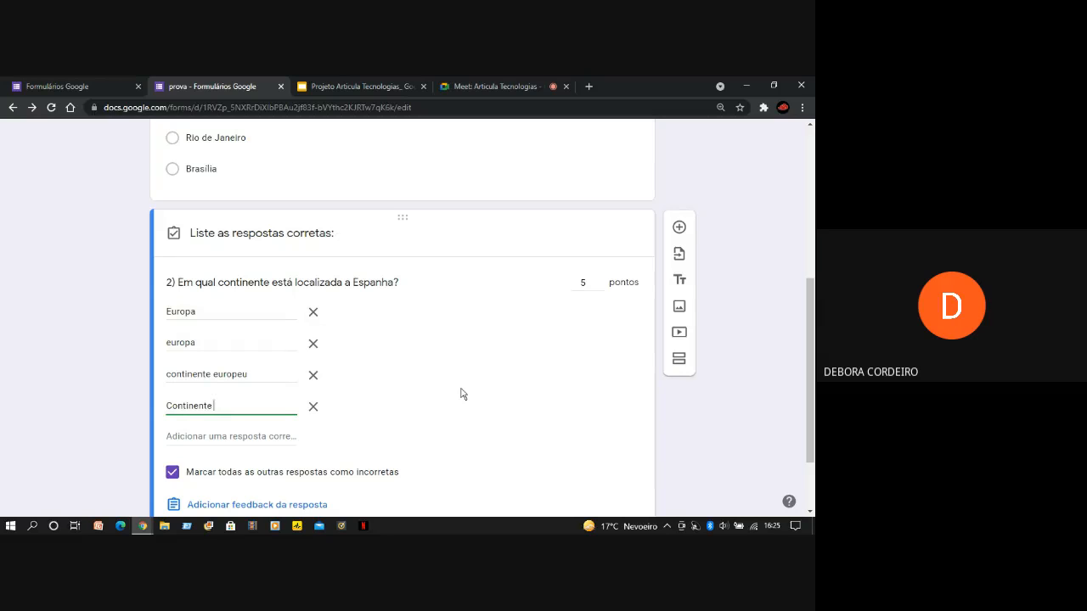
pyautogui.write(' europeu')
# Switch to the Google Meet call to check it and return to the form "prova"
pyautogui.click(460, 89)
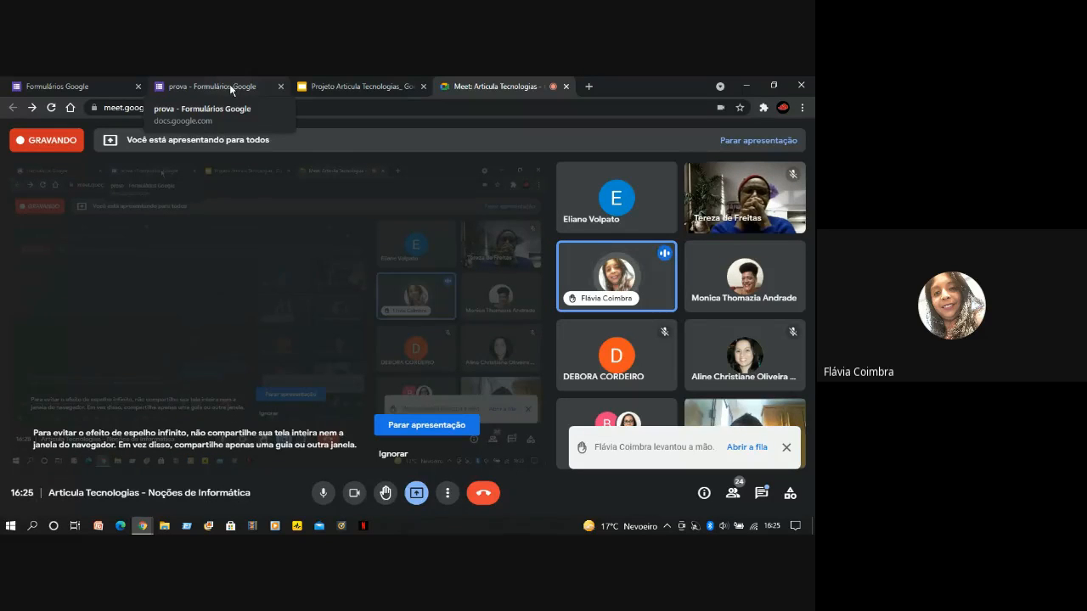
pyautogui.click(229, 84)
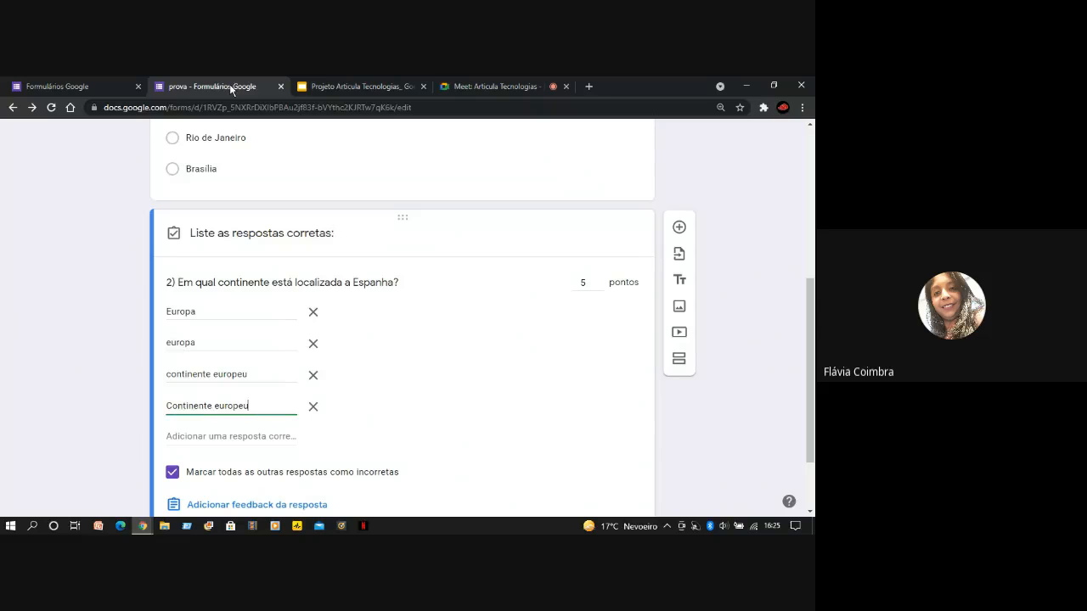
# Add "Fica no continente europeu" as a further accepted answer to question 2
pyautogui.click(204, 437)
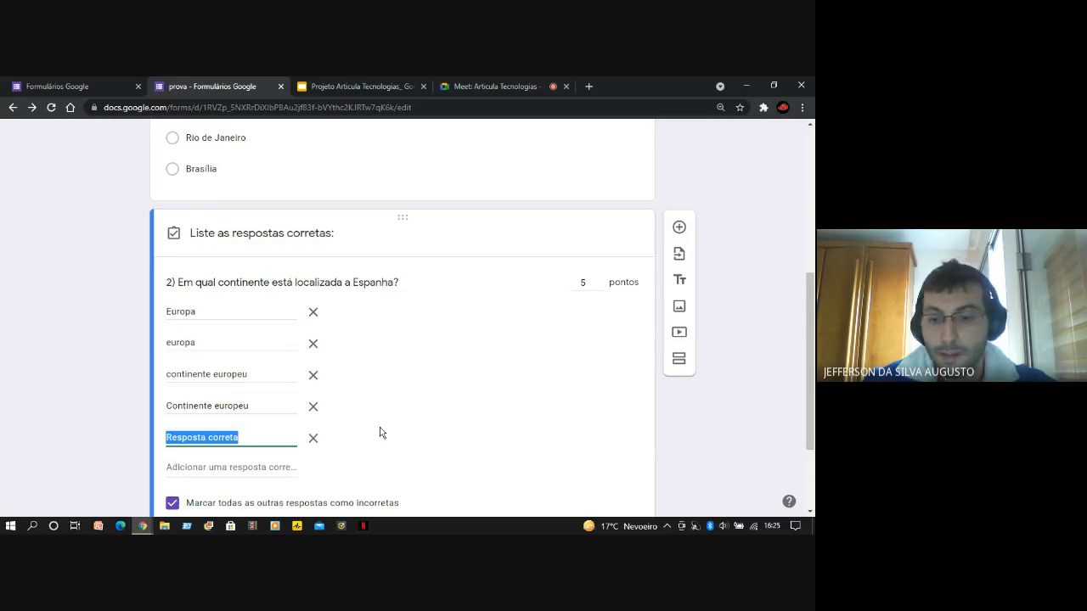
pyautogui.write('Fi')
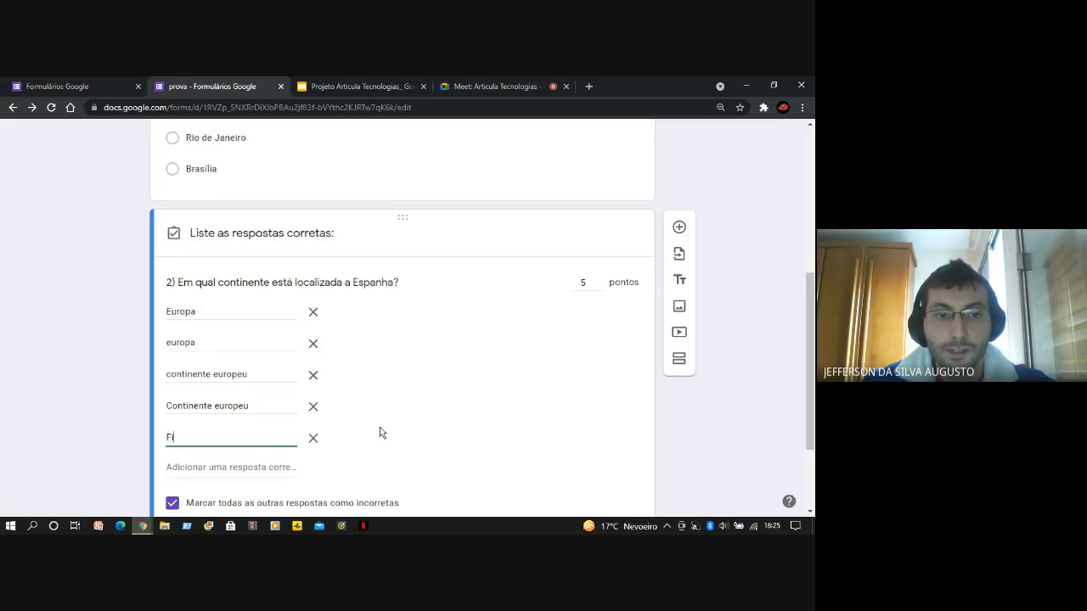
pyautogui.write('ca no contine')
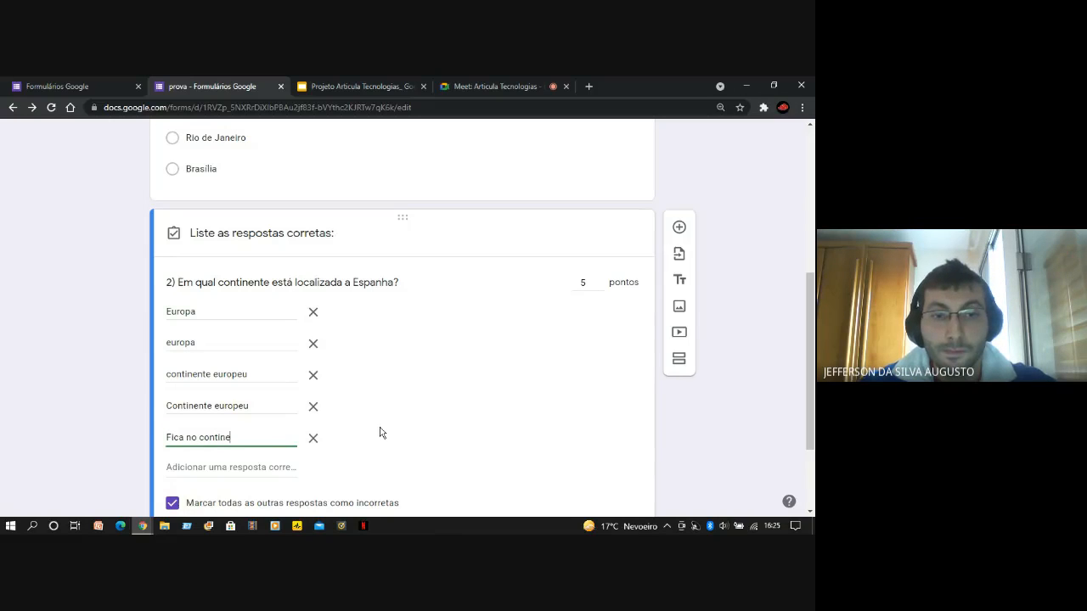
pyautogui.write('nte europeu')
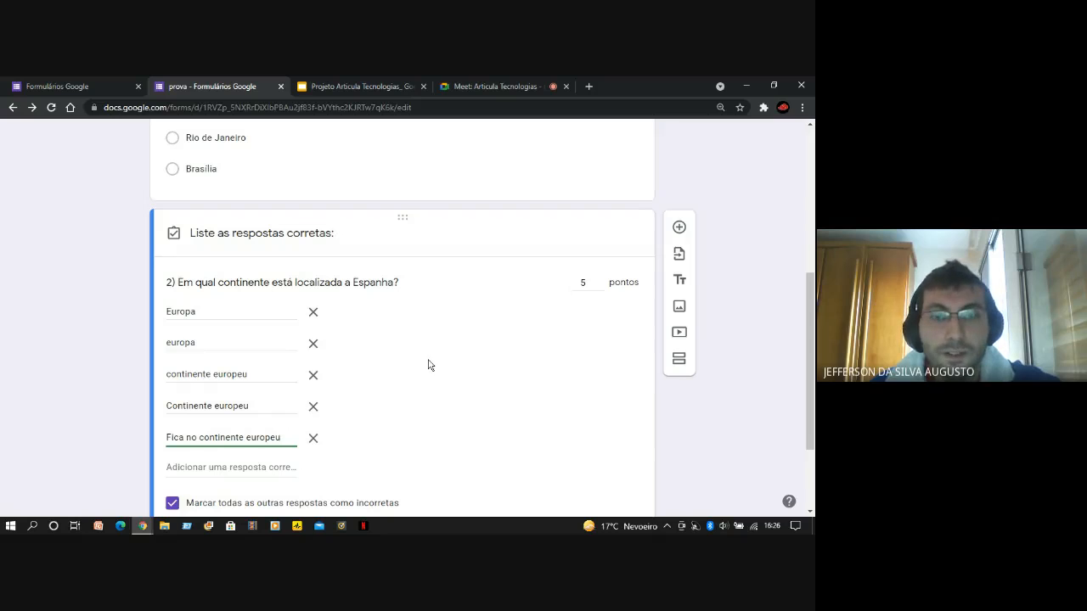
pyautogui.click(488, 400)
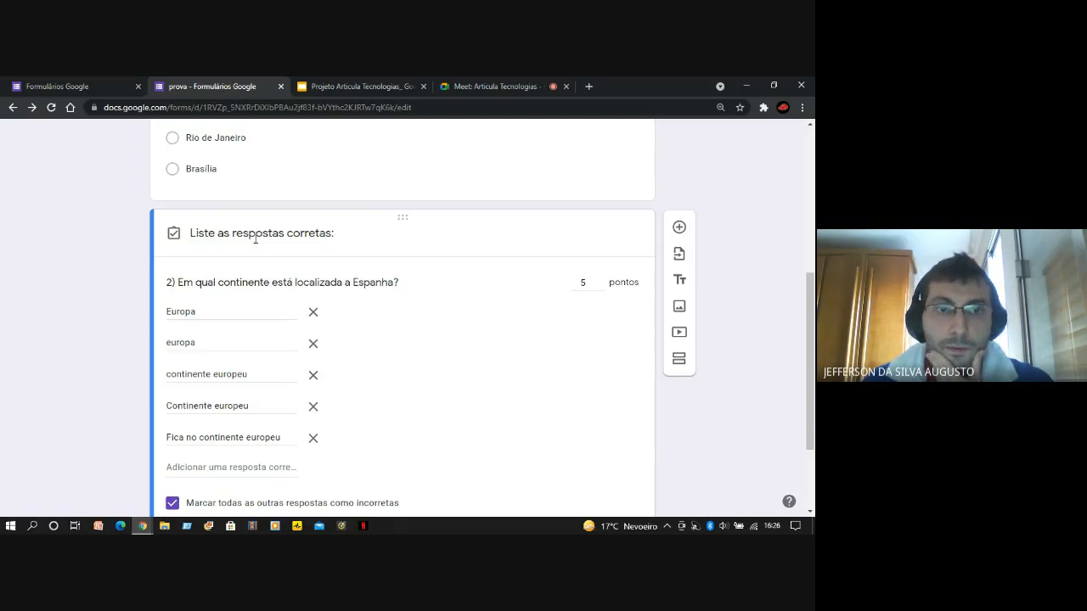
# Review each accepted answer of question 2, comparing capitalization and wording variants, and look over the rest of its answer key
pyautogui.doubleClick(196, 313)
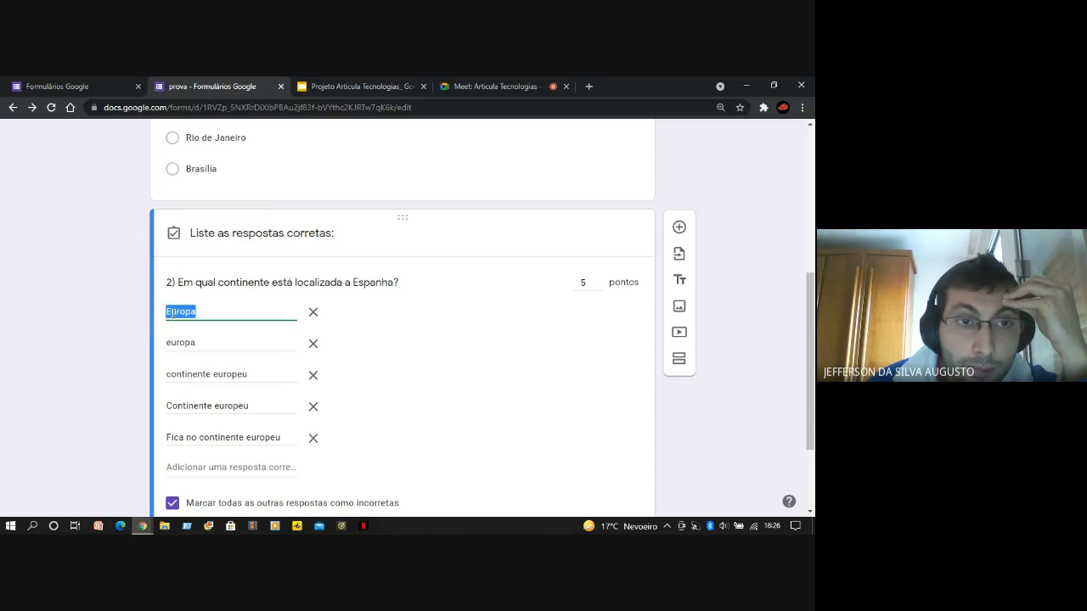
pyautogui.click(171, 313)
pyautogui.doubleClick(175, 343)
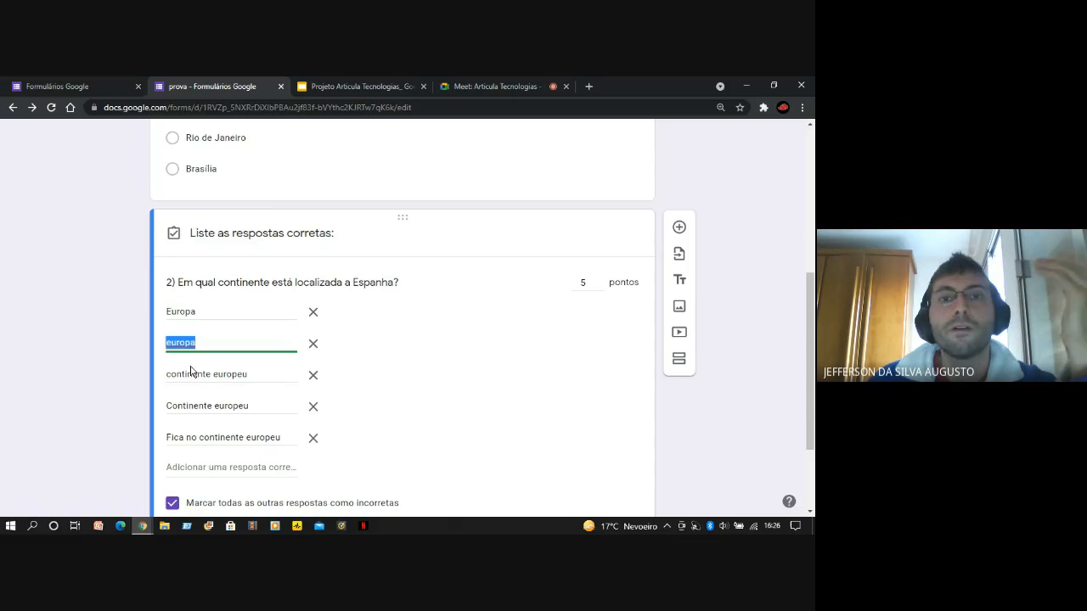
pyautogui.tripleClick(192, 375)
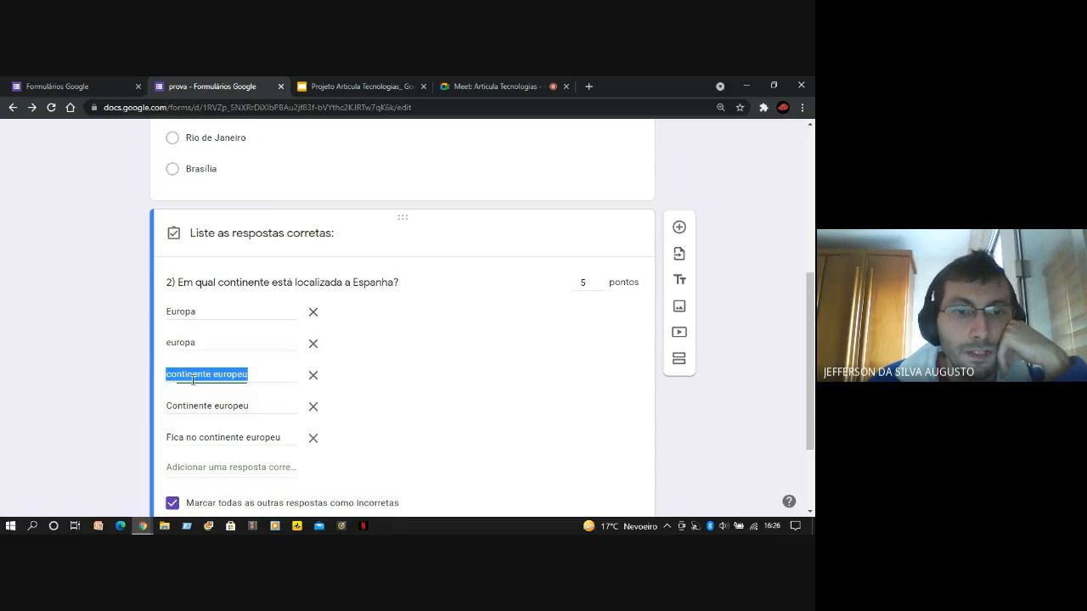
pyautogui.tripleClick(208, 406)
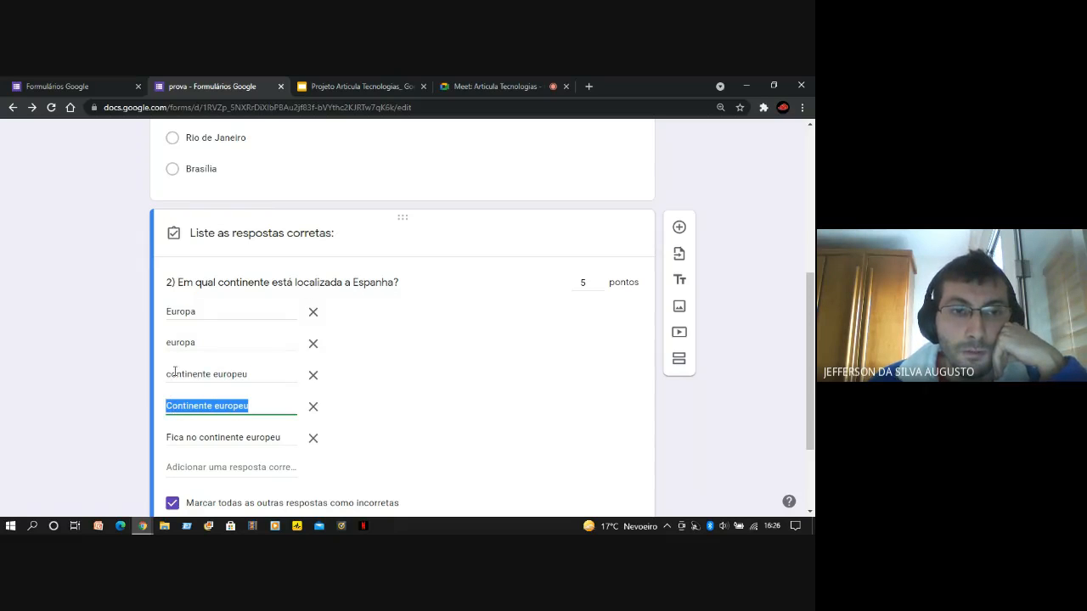
pyautogui.tripleClick(173, 371)
pyautogui.tripleClick(188, 435)
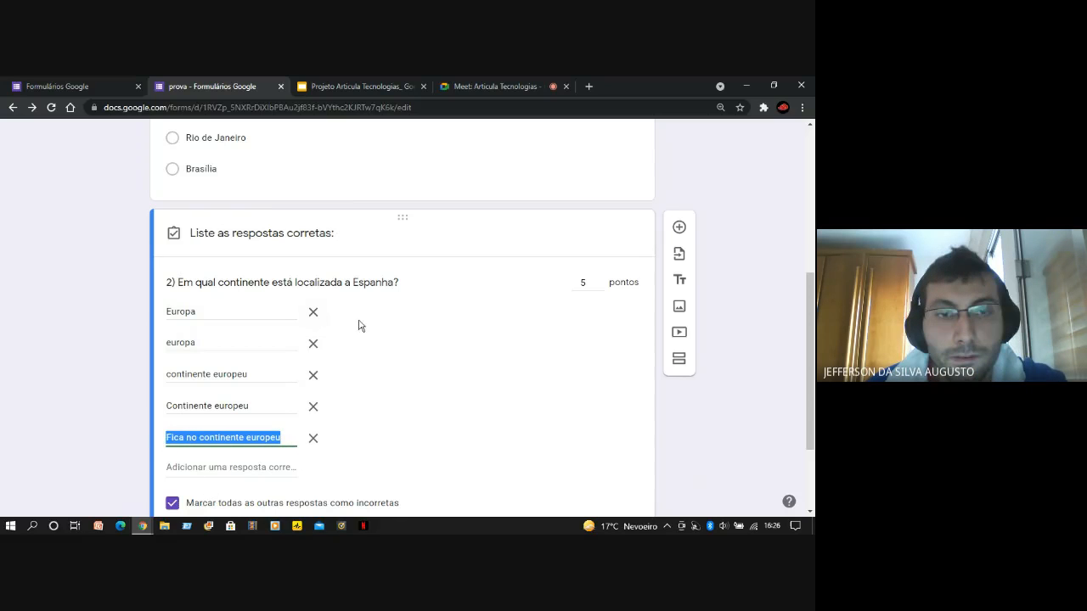
pyautogui.click(438, 364)
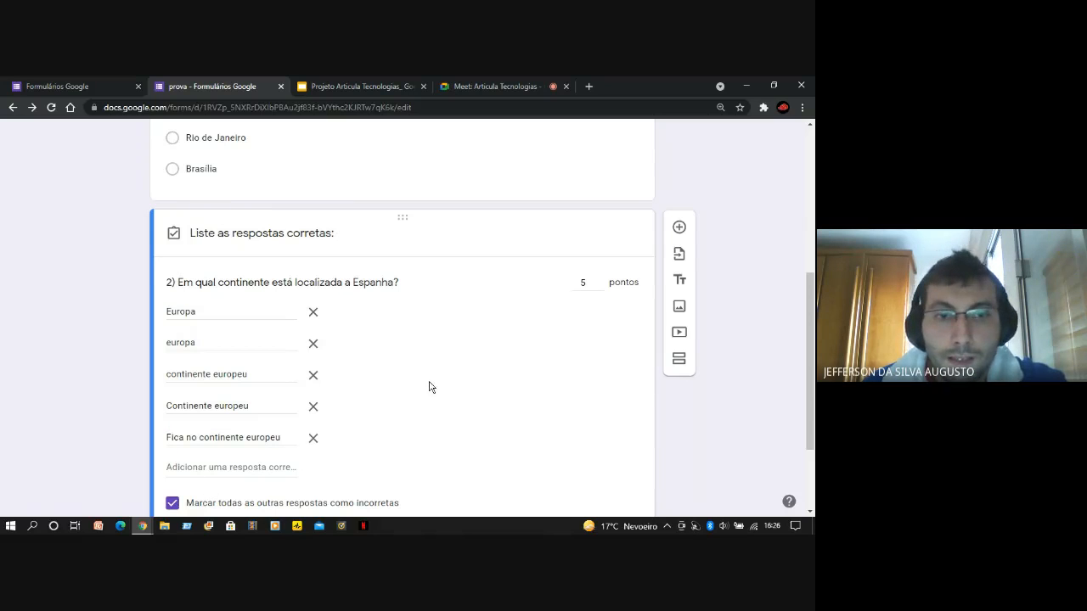
pyautogui.scroll(-1, 429, 386)
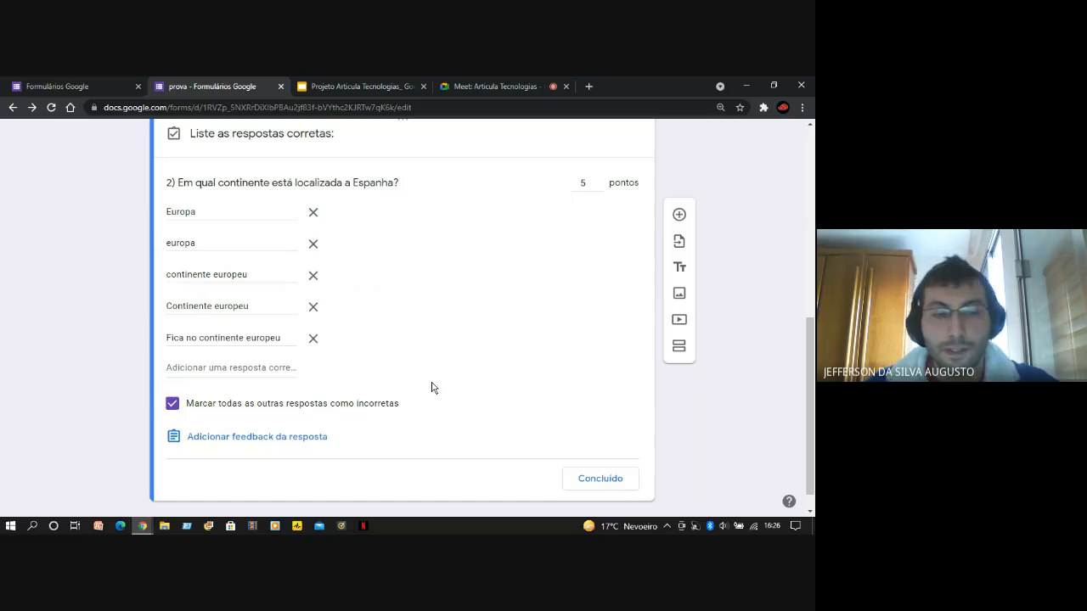
pyautogui.scroll(1, 484, 379)
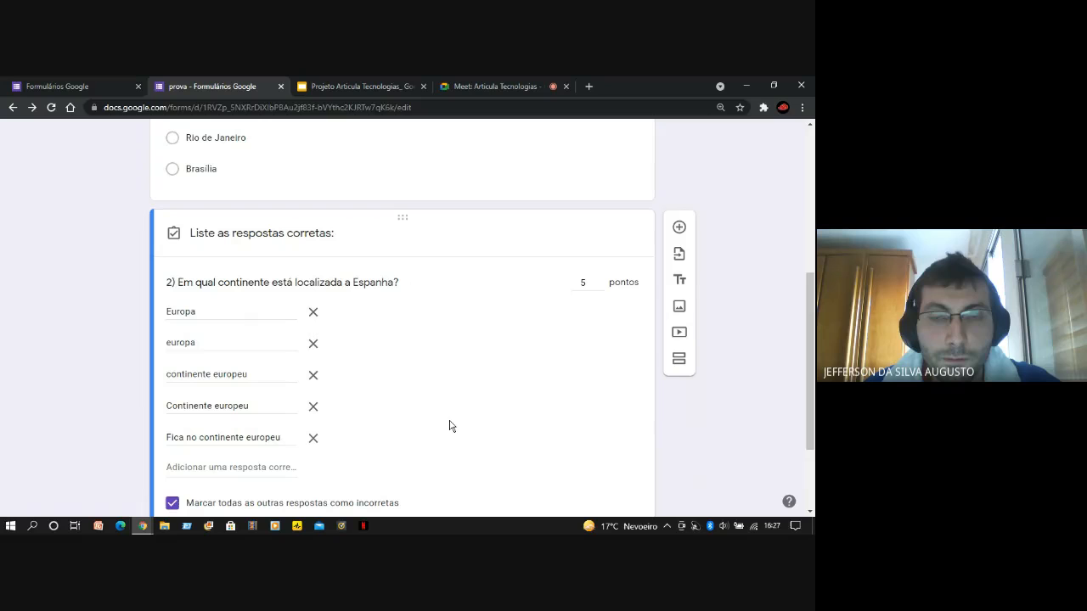
pyautogui.scroll(-2, 451, 426)
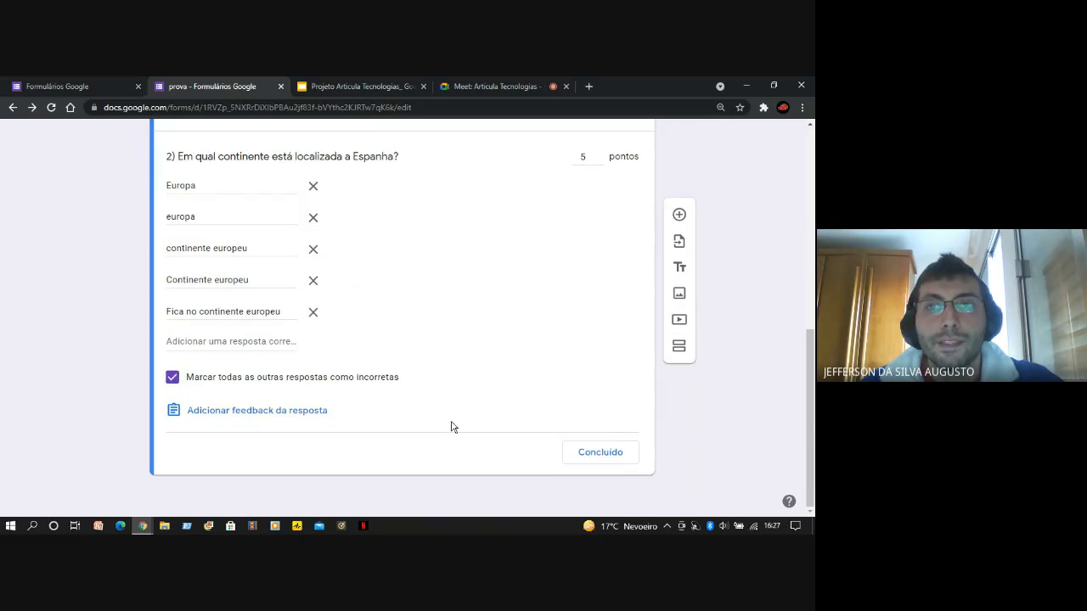
pyautogui.scroll(1, 521, 434)
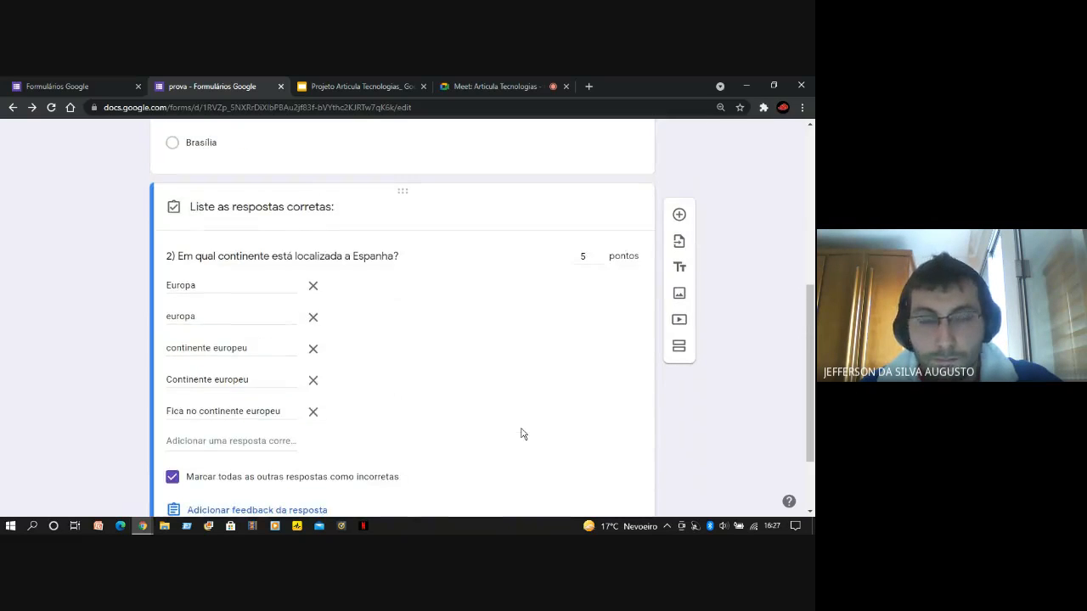
pyautogui.scroll(2, 116, 302)
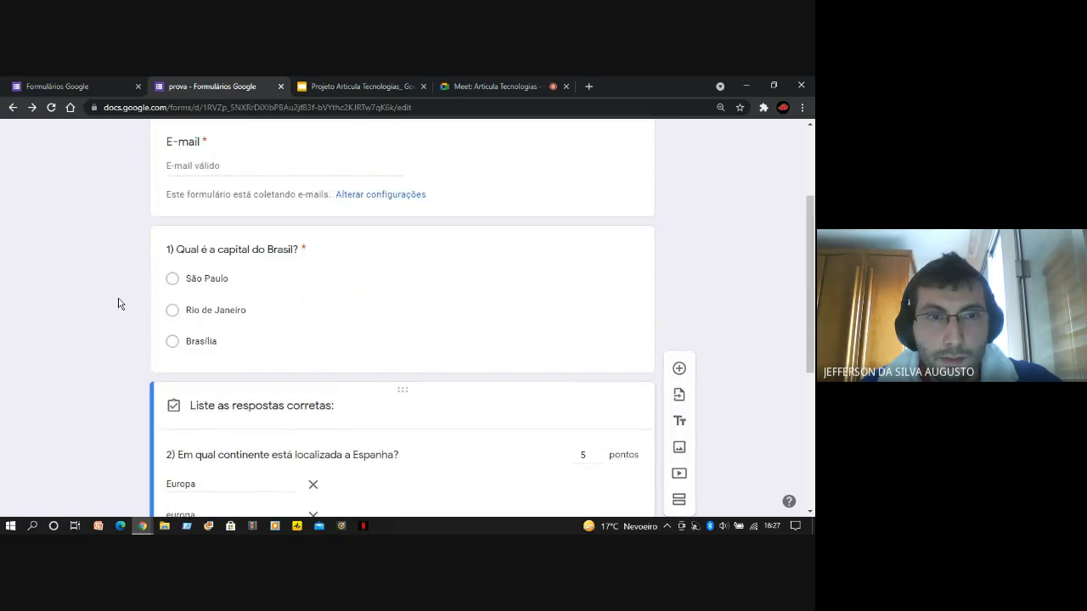
pyautogui.scroll(-3, 119, 303)
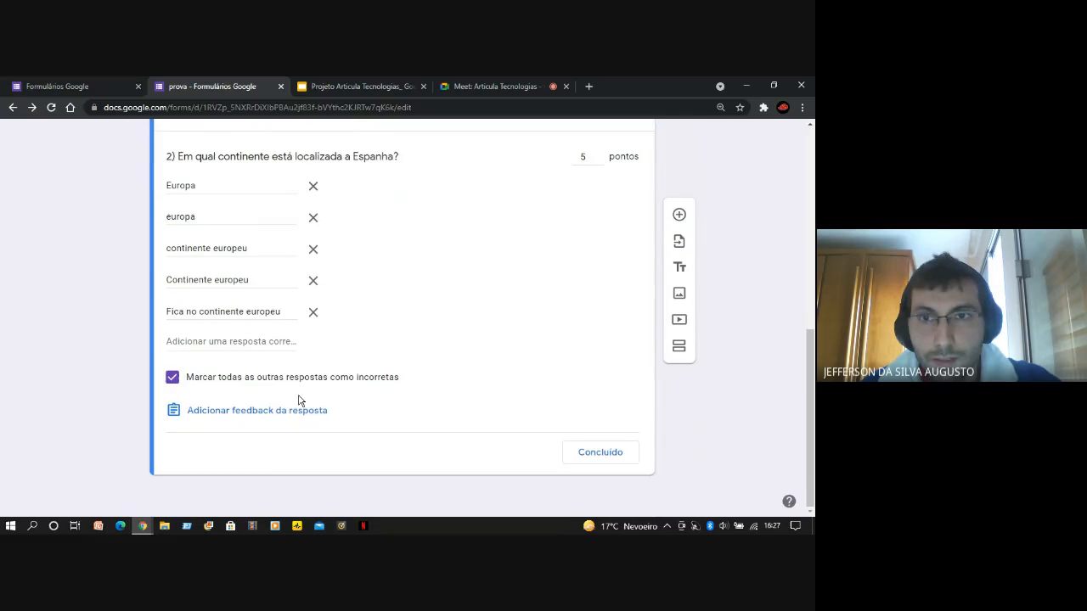
# Finish the answer key of question 2 and go back to editing the form's questions
pyautogui.click(599, 453)
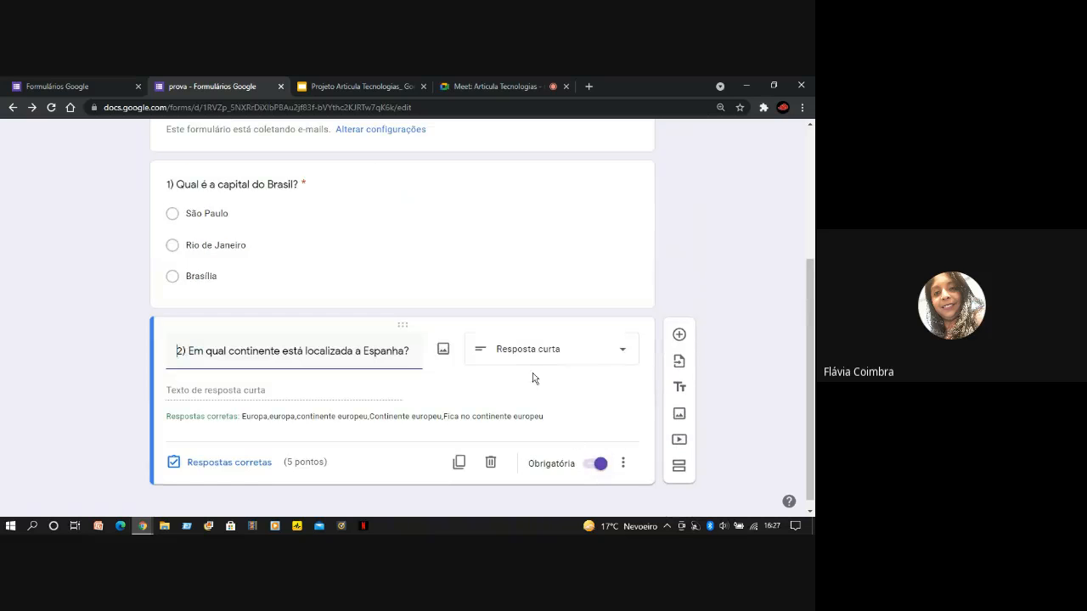
pyautogui.click(177, 351)
pyautogui.scroll(3, 92, 344)
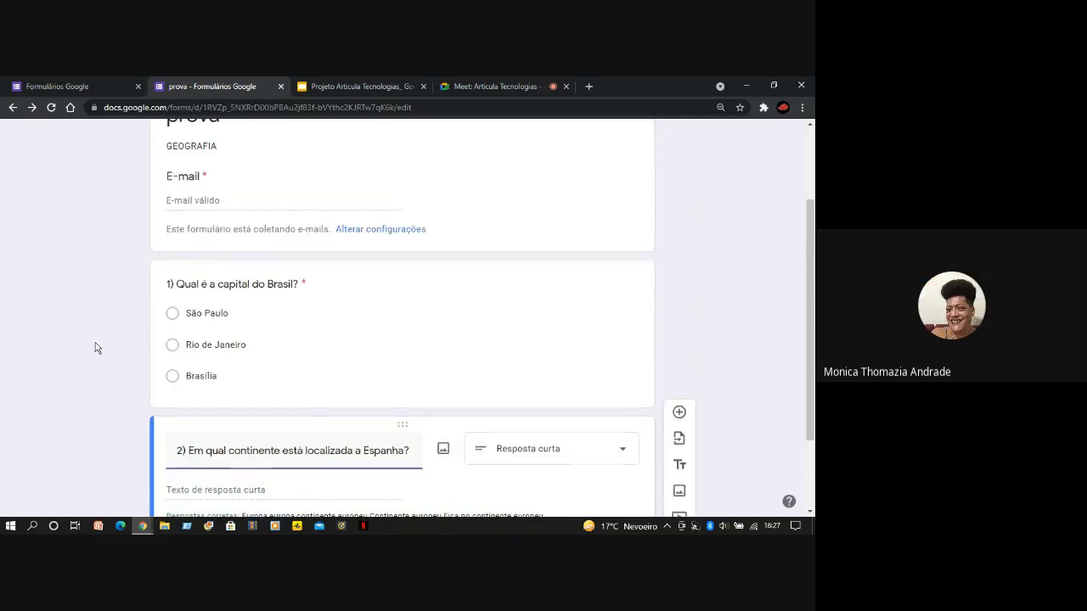
pyautogui.scroll(-1, 120, 358)
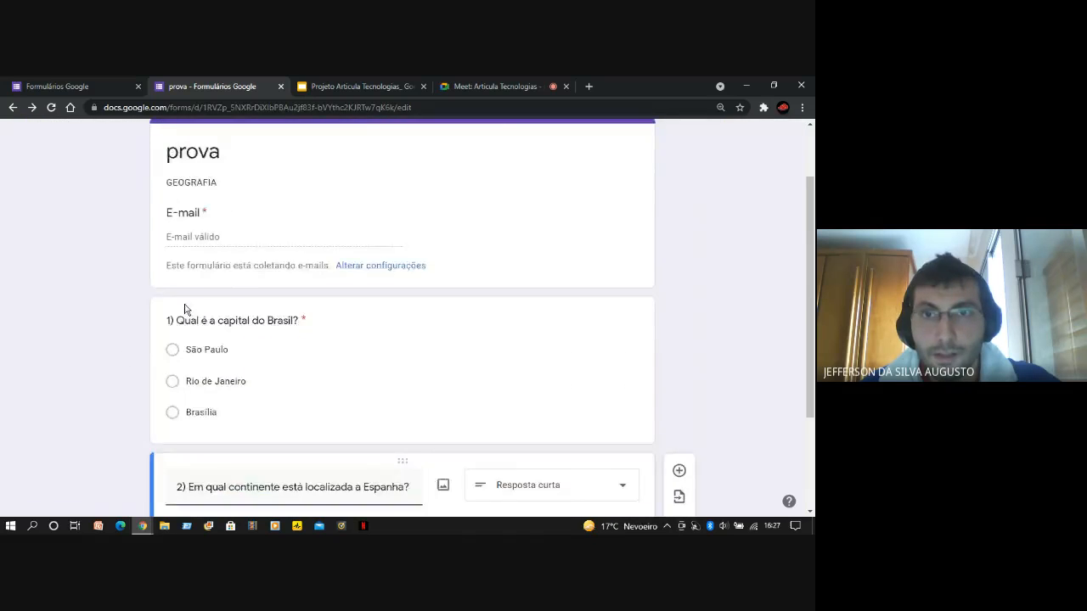
pyautogui.scroll(2, 185, 308)
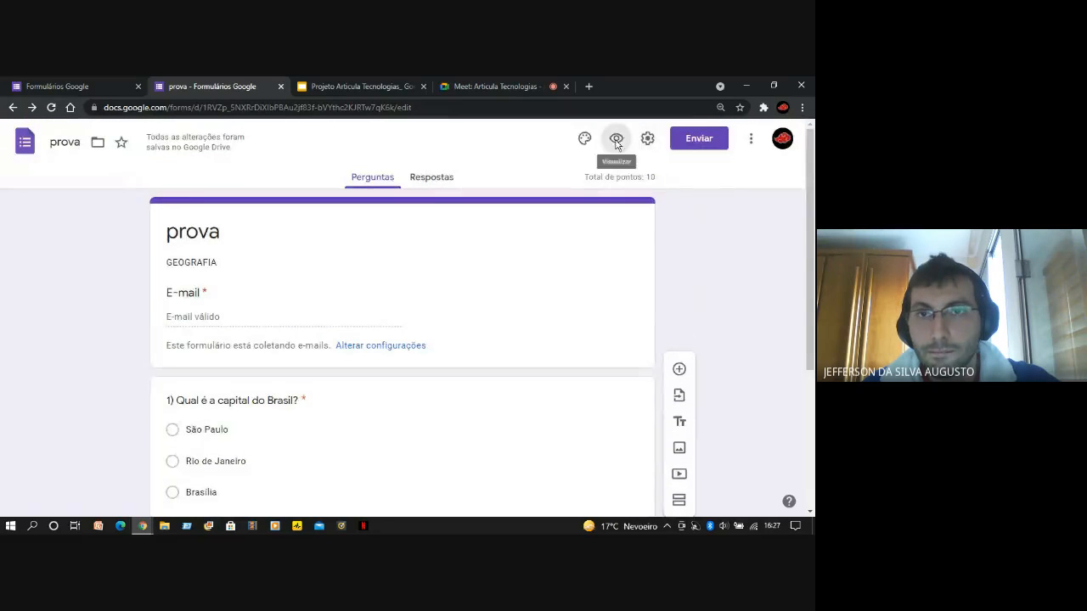
# Preview the form as a respondent, examining the required-field note, e-mail field and points per question, and close the preview
pyautogui.click(619, 139)
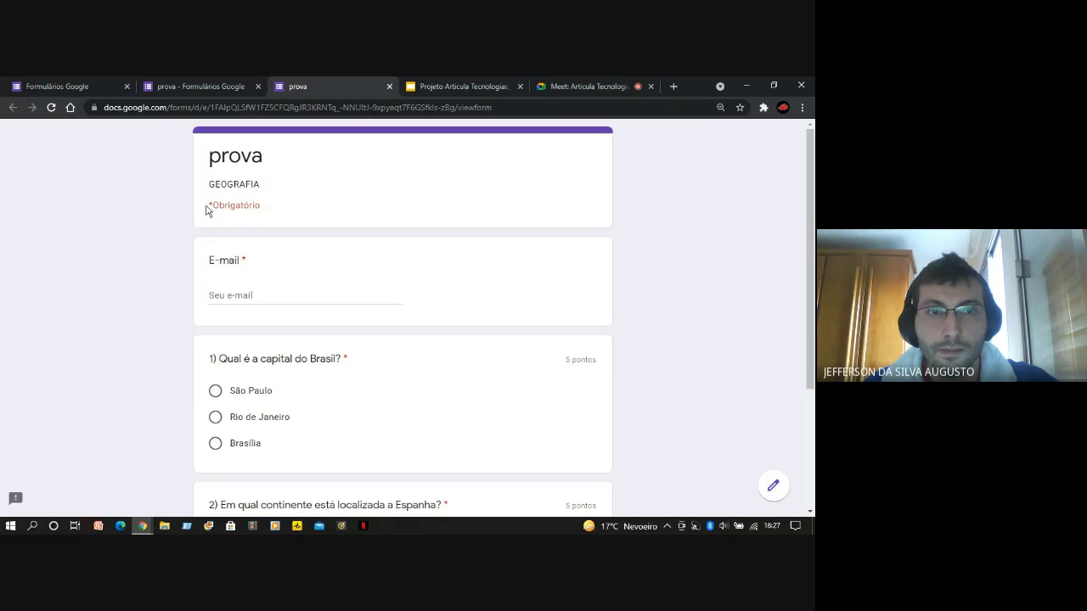
pyautogui.moveTo(208, 207); pyautogui.dragTo(264, 212)
pyautogui.click(264, 211)
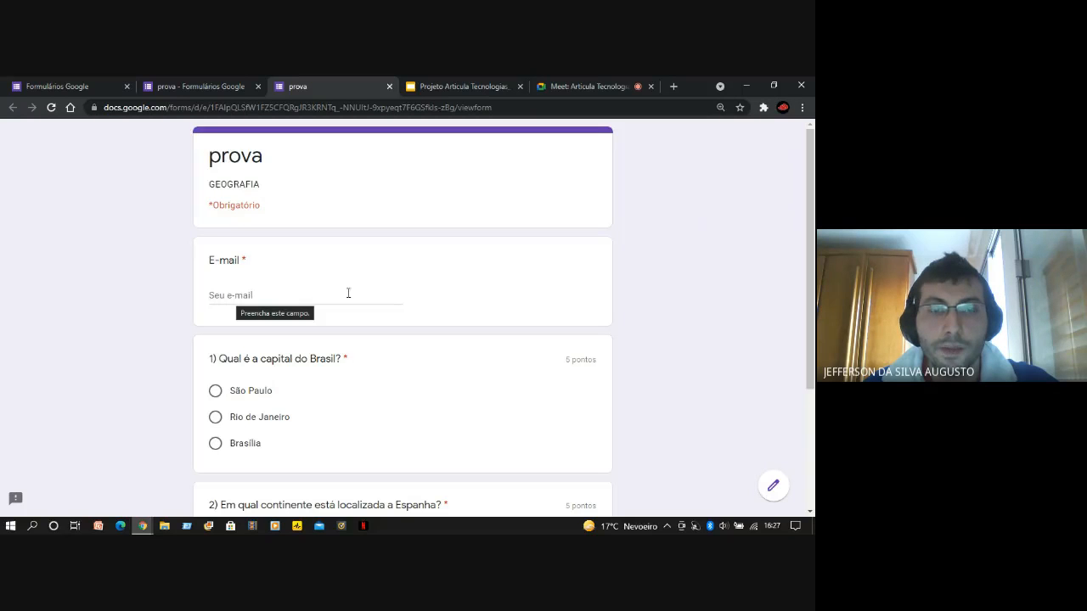
pyautogui.scroll(-2, 179, 316)
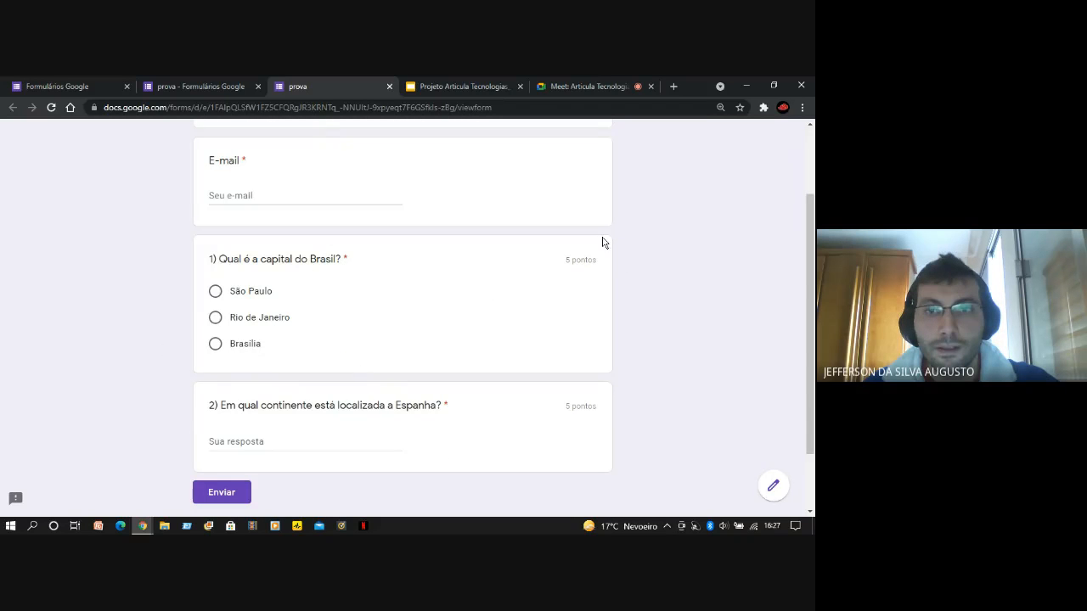
pyautogui.scroll(-1, 714, 332)
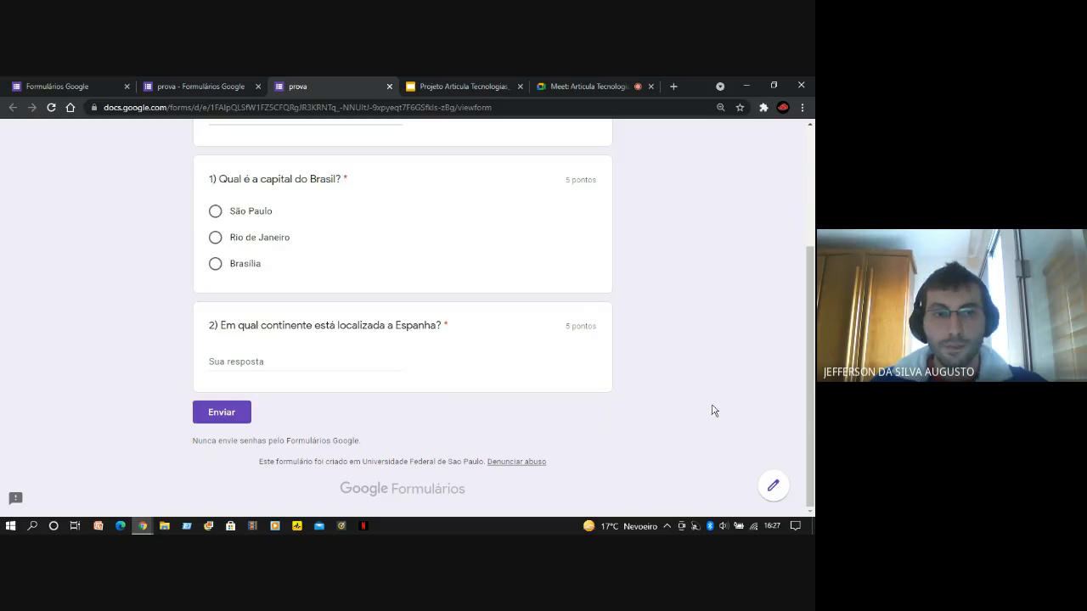
pyautogui.scroll(1, 714, 413)
pyautogui.scroll(1, 714, 412)
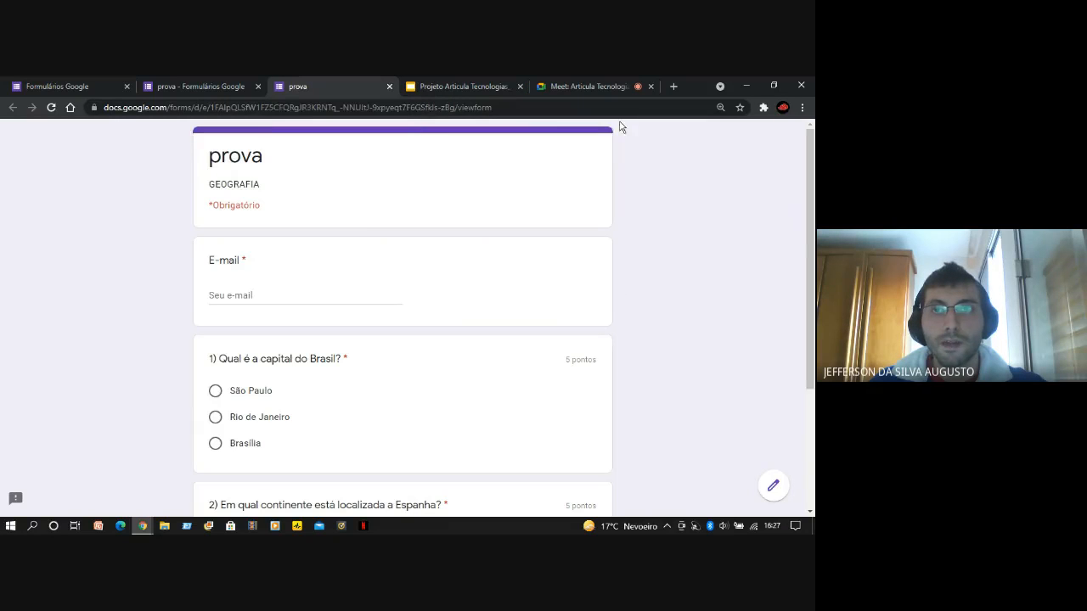
pyautogui.click(391, 86)
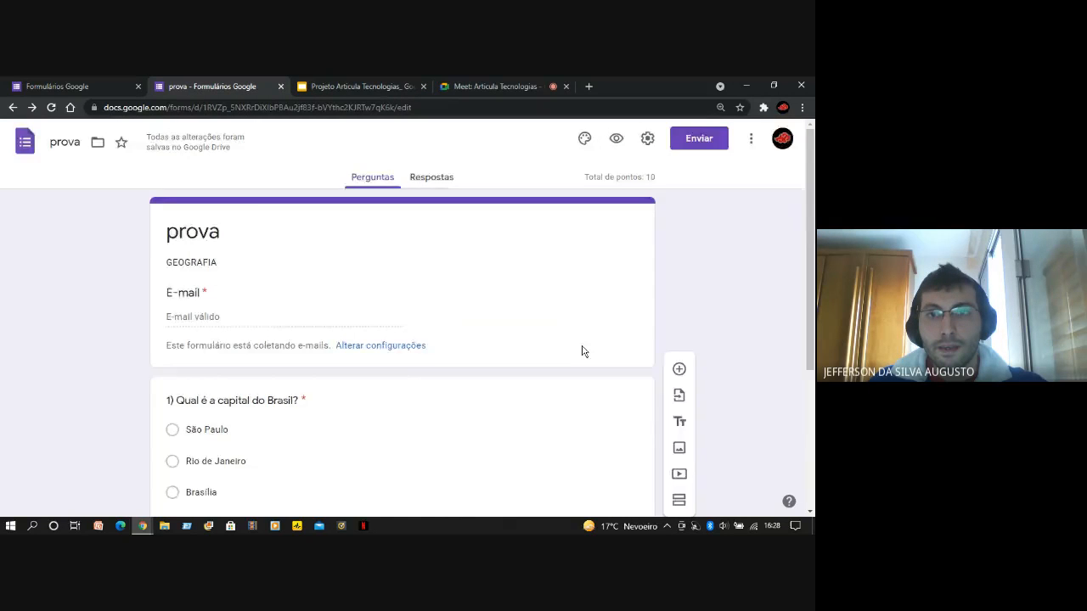
# Look over the form's questions once more and open the options for sending the form
pyautogui.scroll(-3, 802, 327)
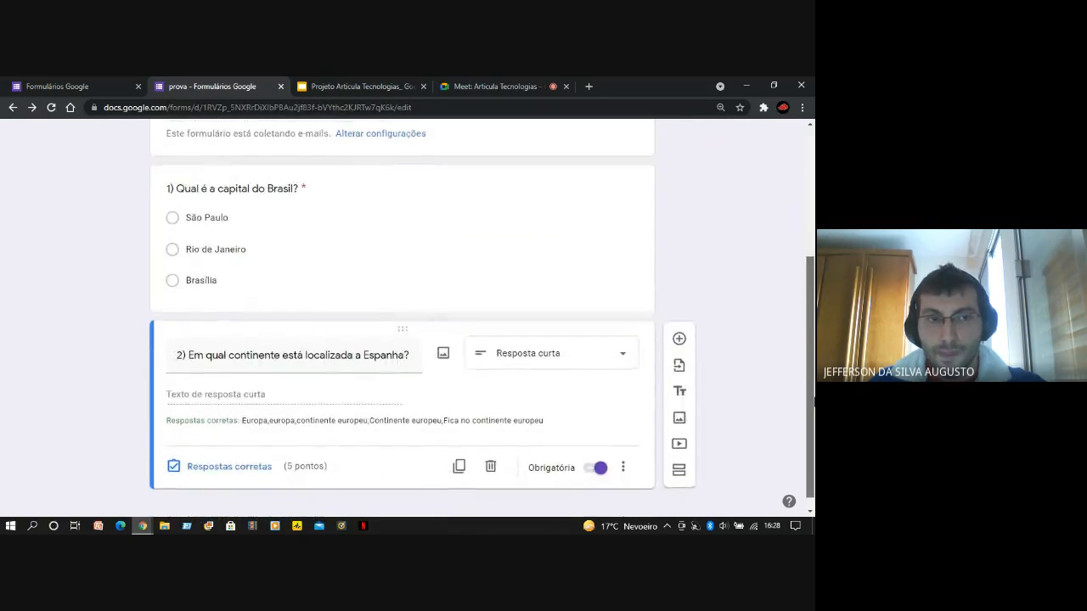
pyautogui.scroll(3, 814, 403)
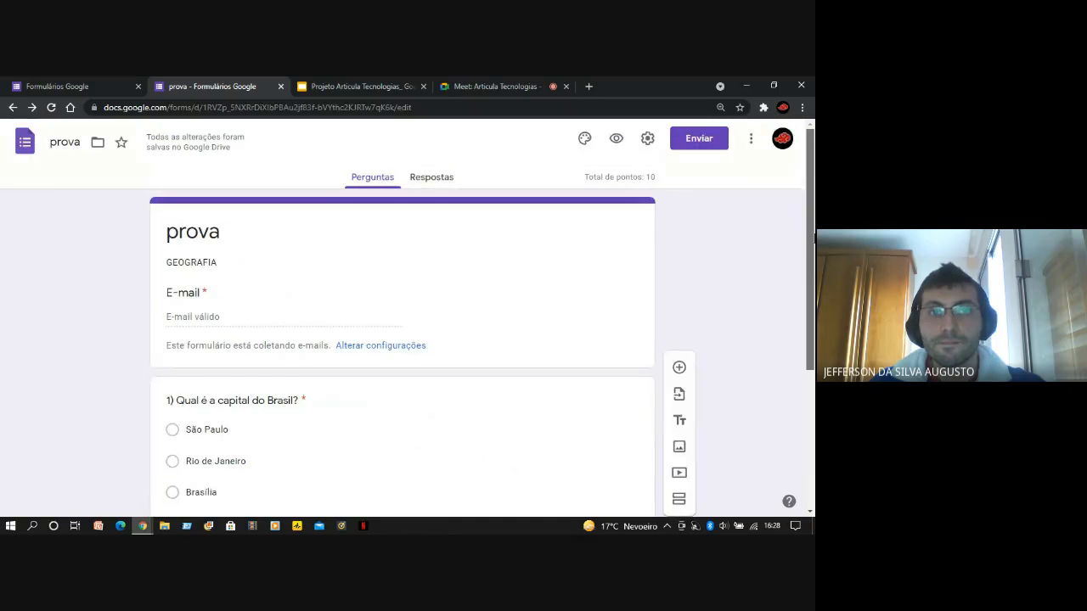
pyautogui.click(700, 145)
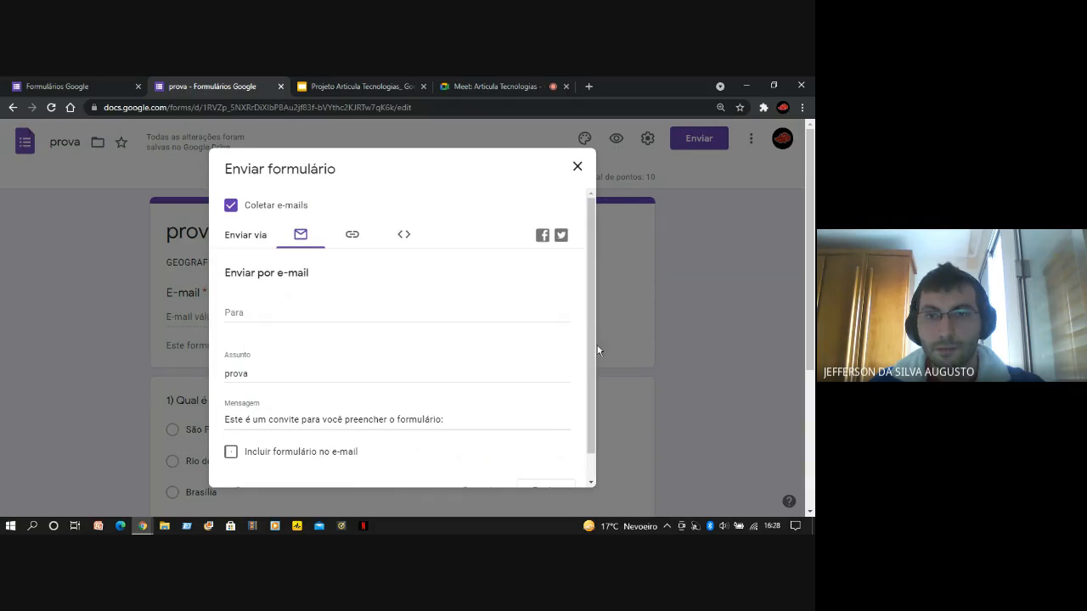
# Look over the e-mail sending options and add the recipient's suggested e-mail address to the form invitation
pyautogui.scroll(-1, 593, 326)
pyautogui.scroll(1, 592, 326)
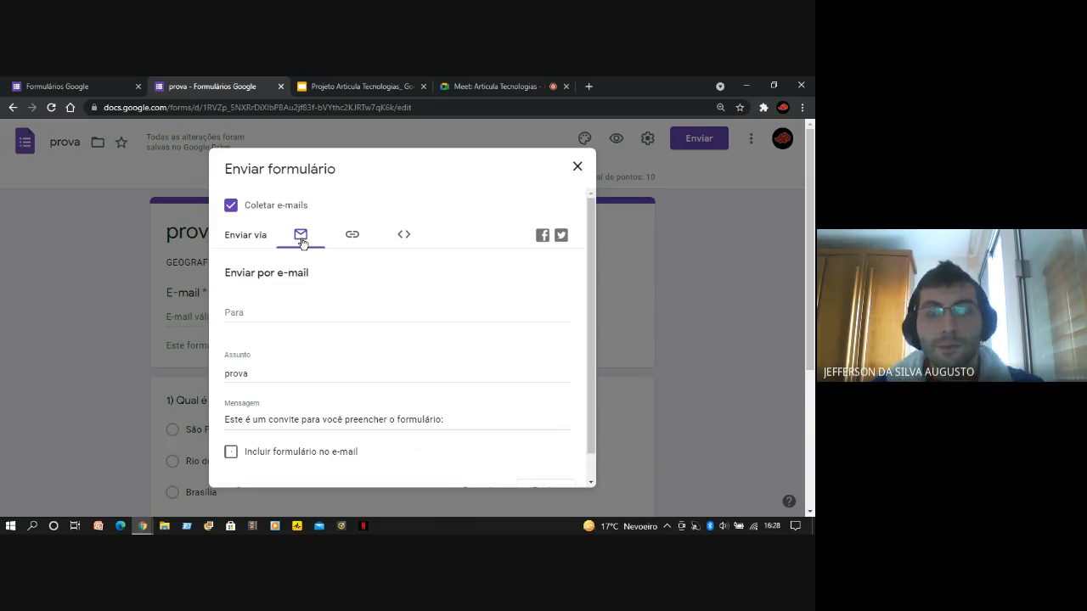
pyautogui.click(270, 312)
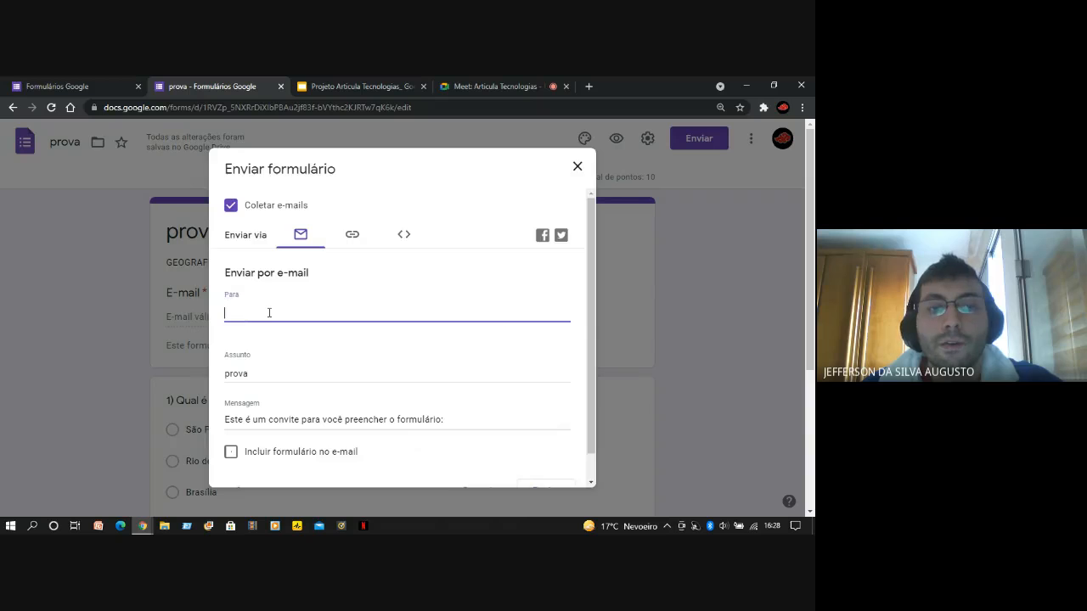
pyautogui.write('augu')
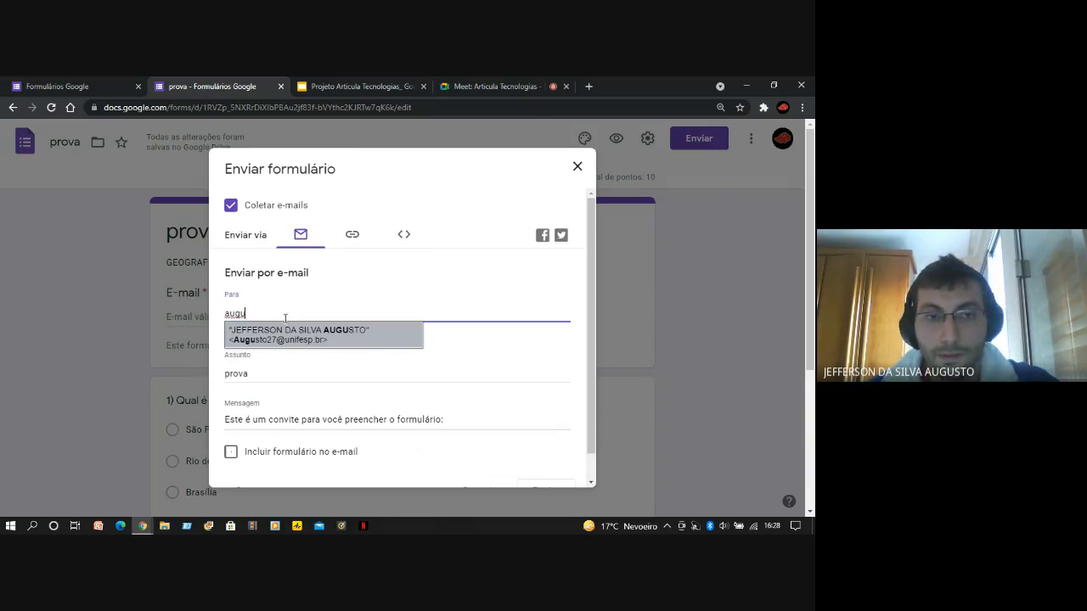
pyautogui.click(310, 335)
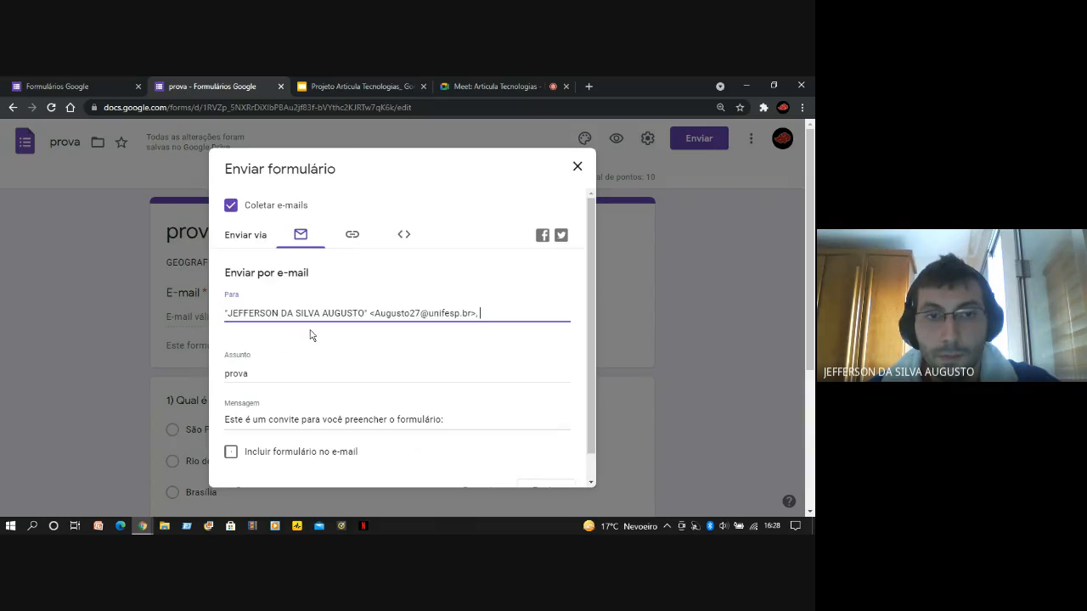
# Switch the sending method to a link and copy the form's full-length link
pyautogui.click(354, 236)
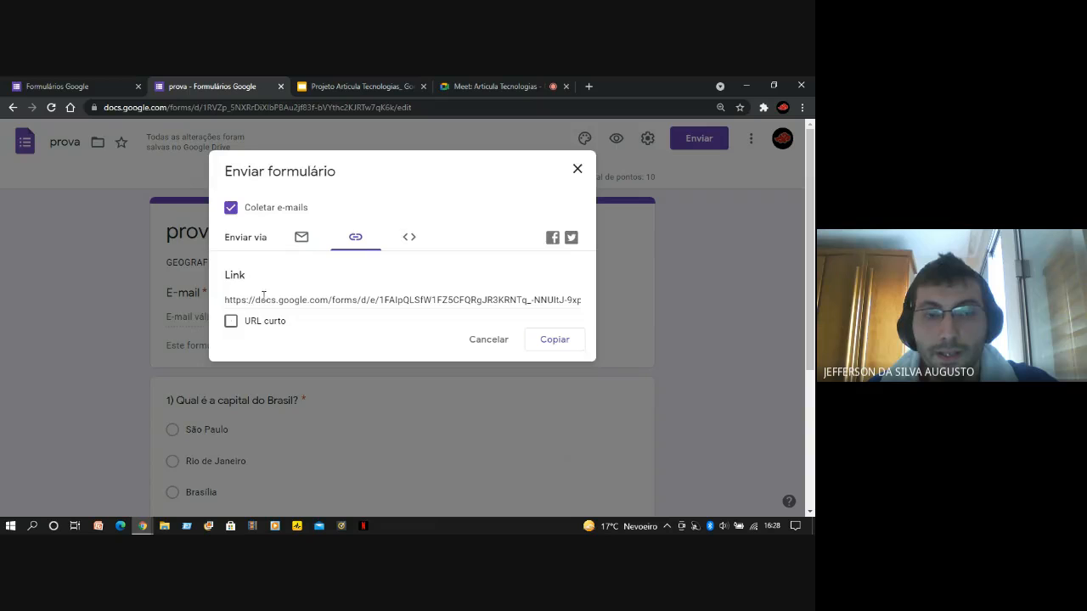
pyautogui.click(547, 343)
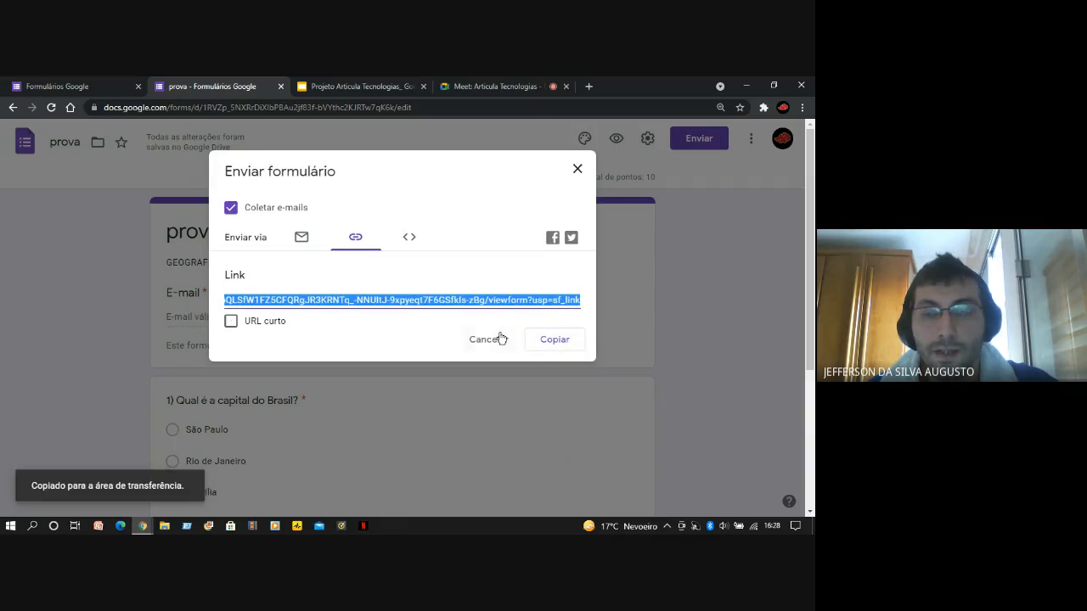
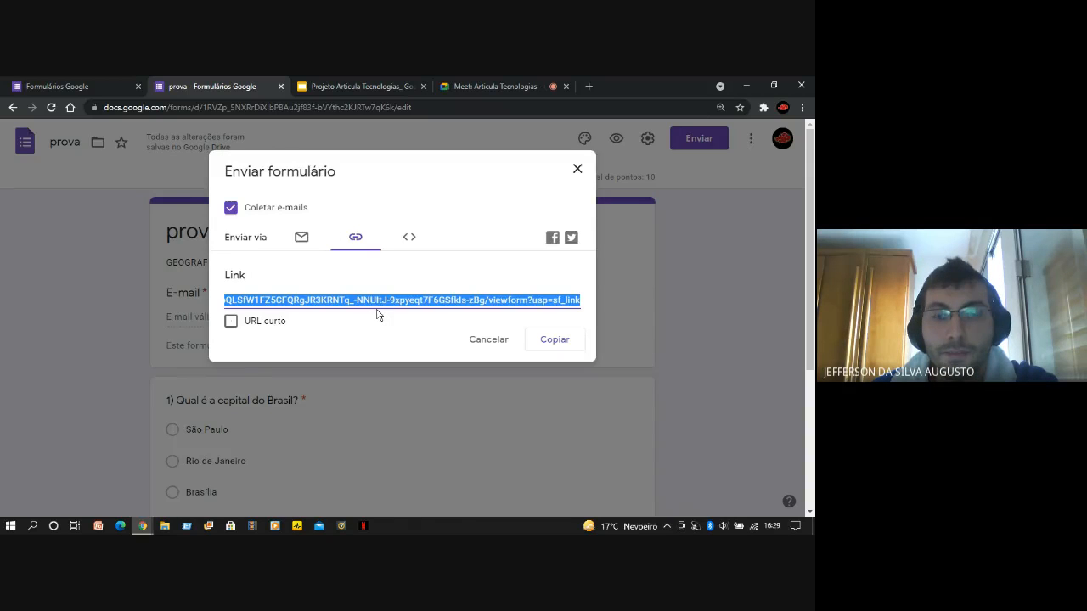
# Switch the sending method back to e-mail, check the subject and message, and send the form invitation
pyautogui.click(299, 242)
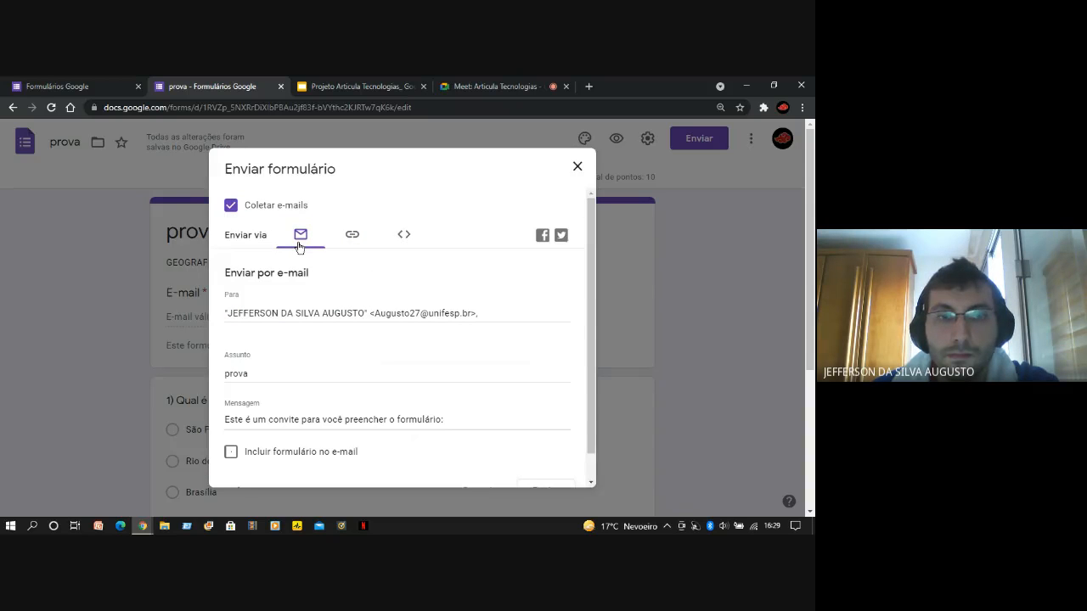
pyautogui.scroll(-1, 520, 414)
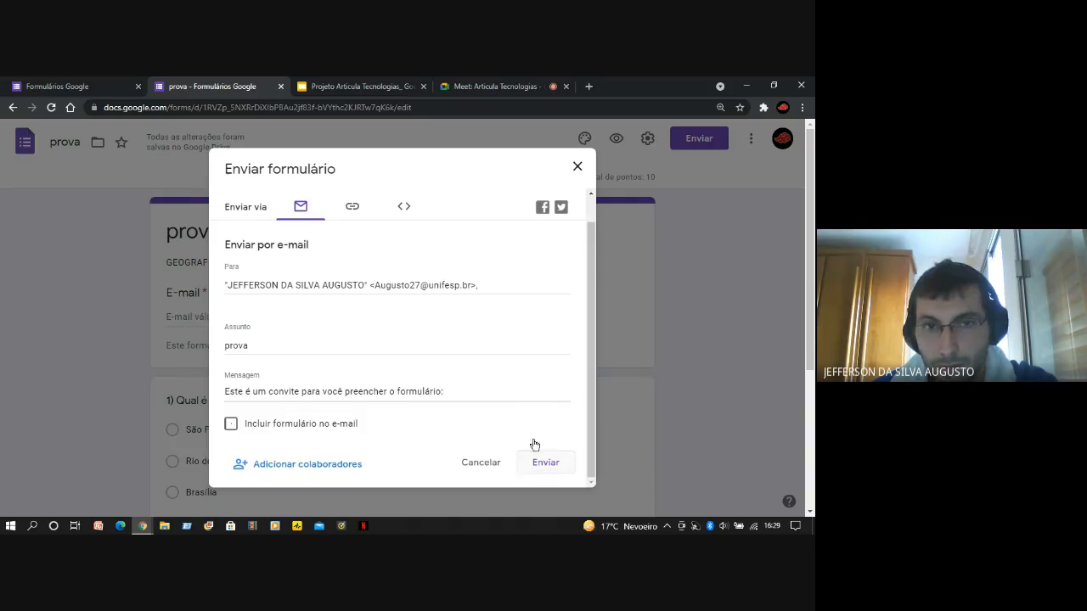
pyautogui.scroll(1, 466, 355)
pyautogui.scroll(-1, 225, 342)
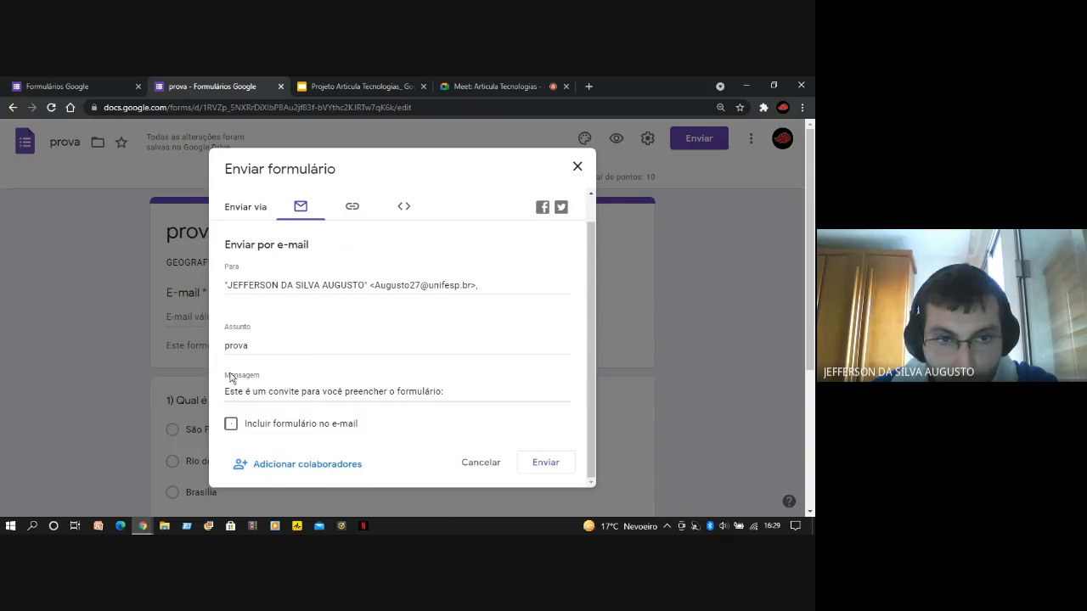
pyautogui.click(549, 469)
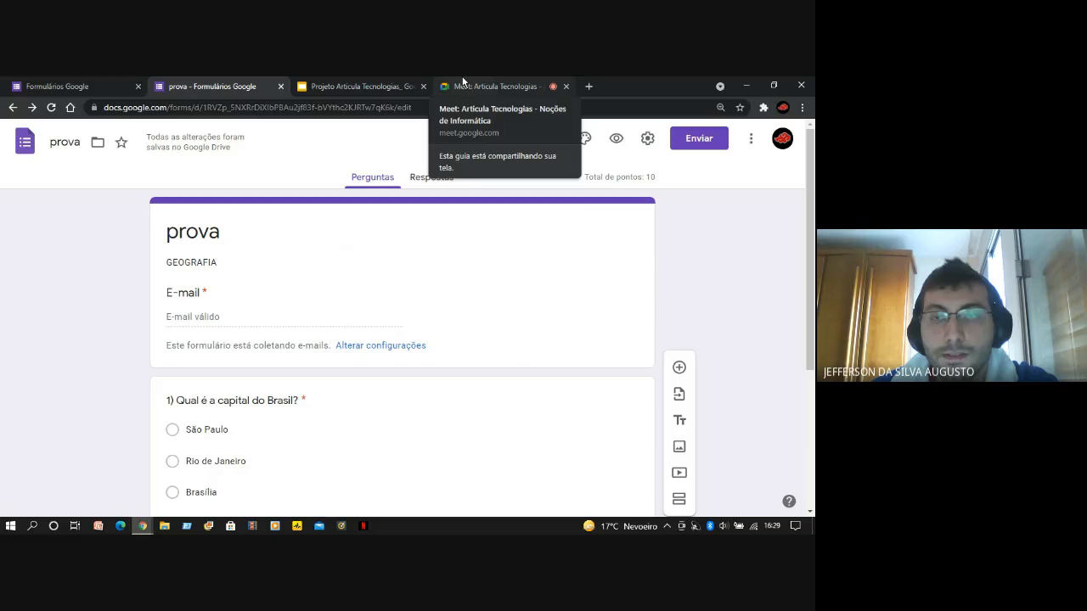
# Switch to Gmail in a new tab, open the received "prova" invitation and open the form to fill it in
pyautogui.click(588, 85)
pyautogui.write('google.com/gmail/')
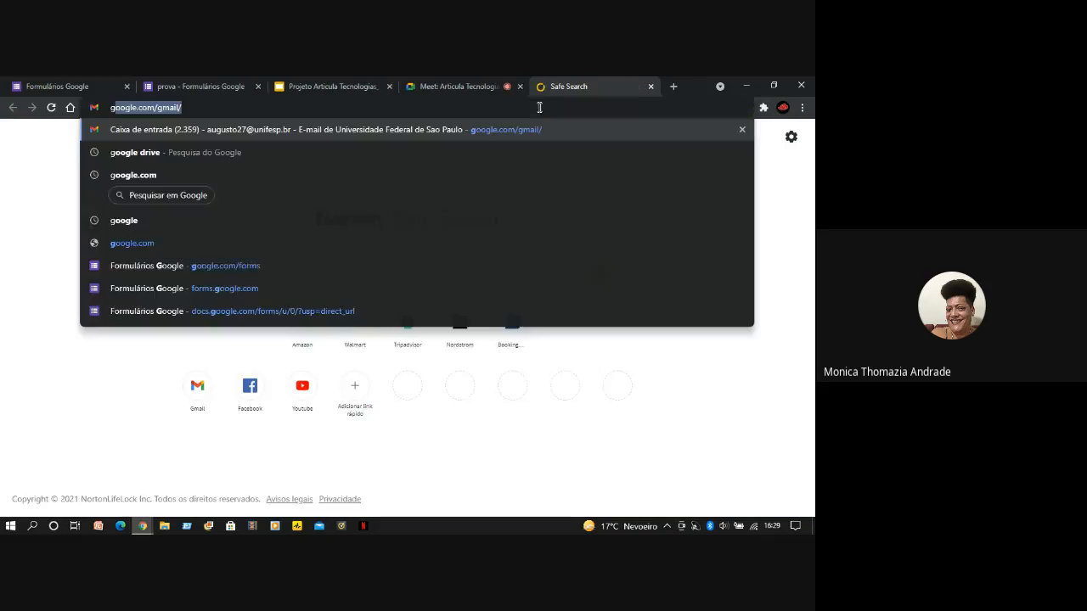
pyautogui.click(453, 131)
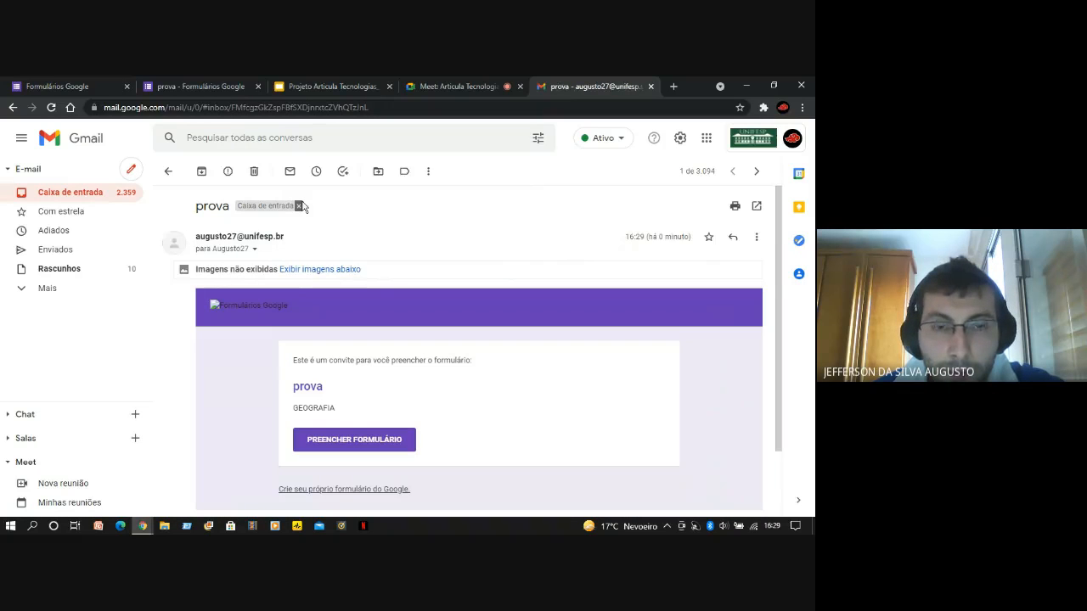
pyautogui.scroll(-2, 256, 415)
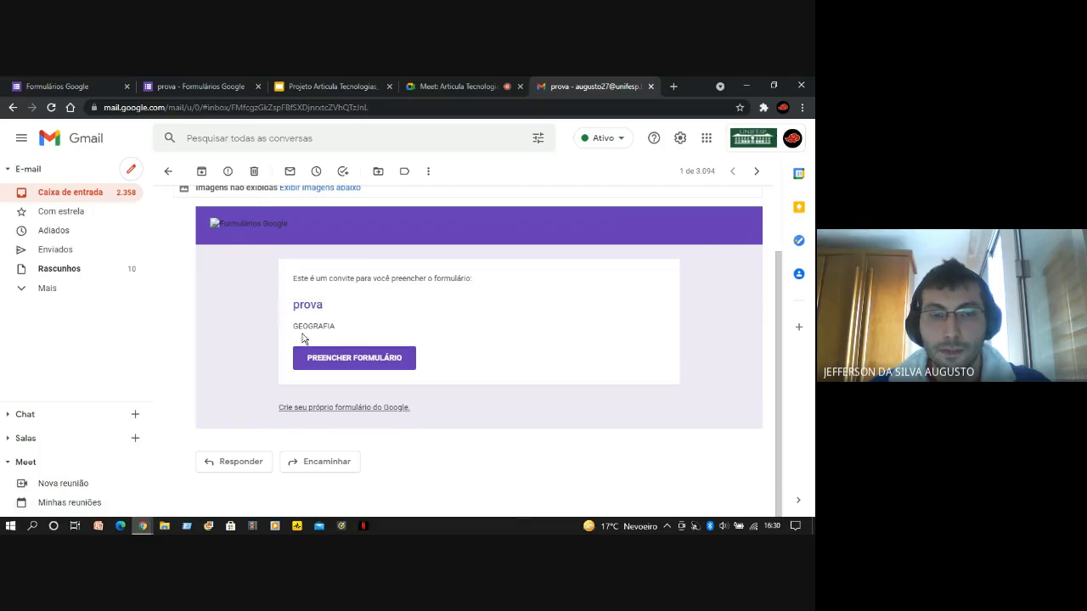
pyautogui.click(354, 361)
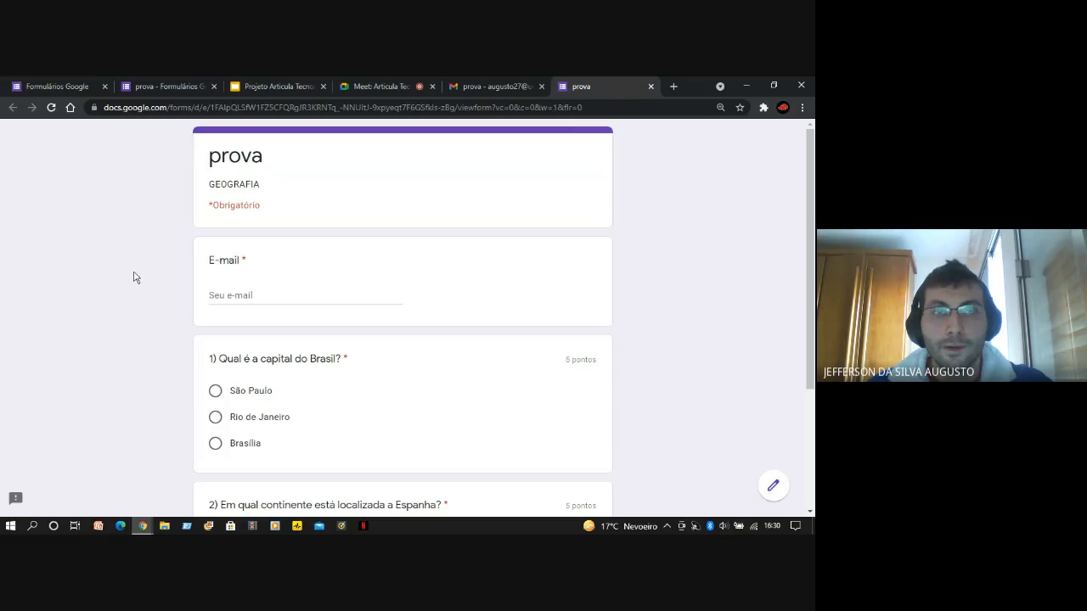
# Look over the test's questions and enter the respondent's e-mail address in the required e-mail field
pyautogui.scroll(-3, 142, 264)
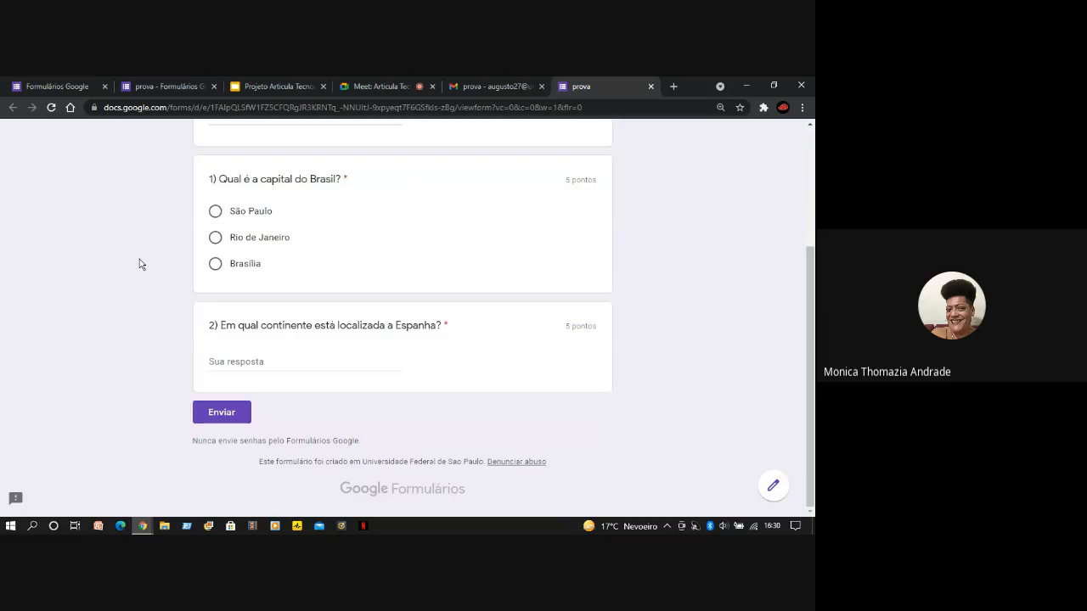
pyautogui.scroll(3, 142, 264)
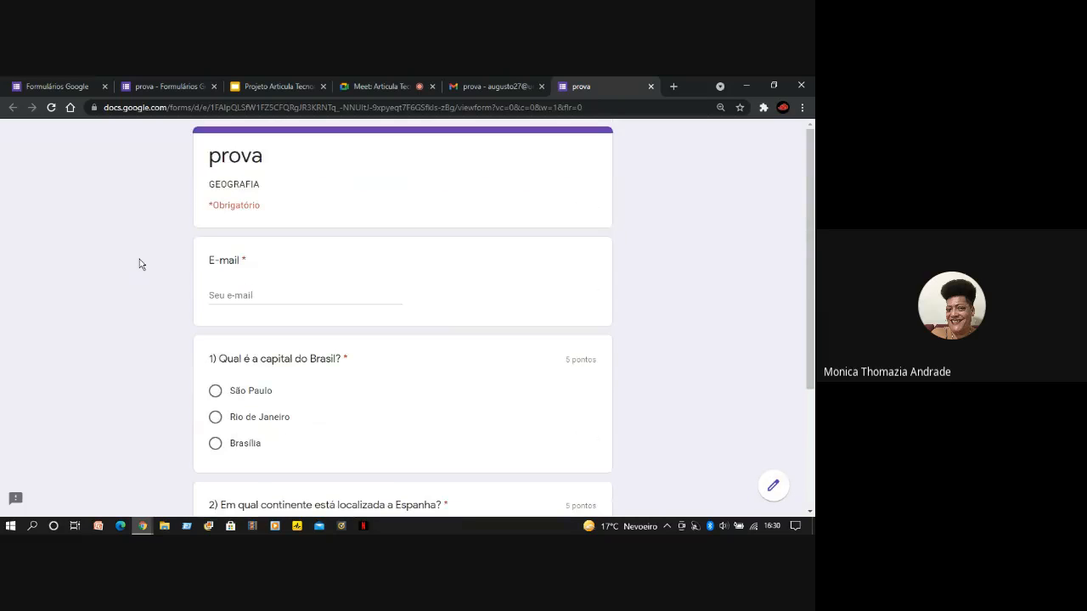
pyautogui.click(266, 292)
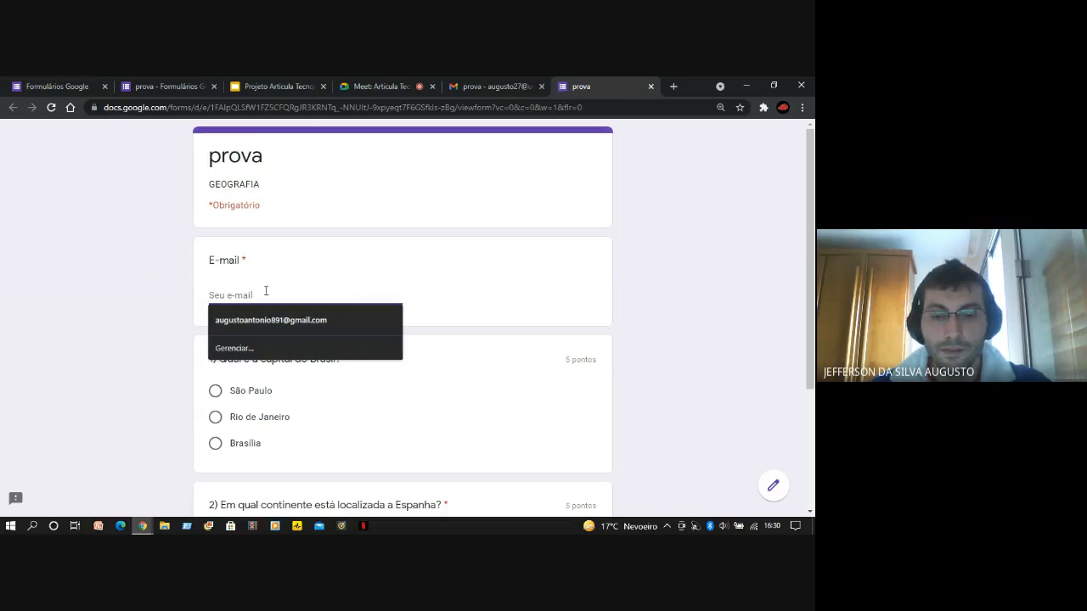
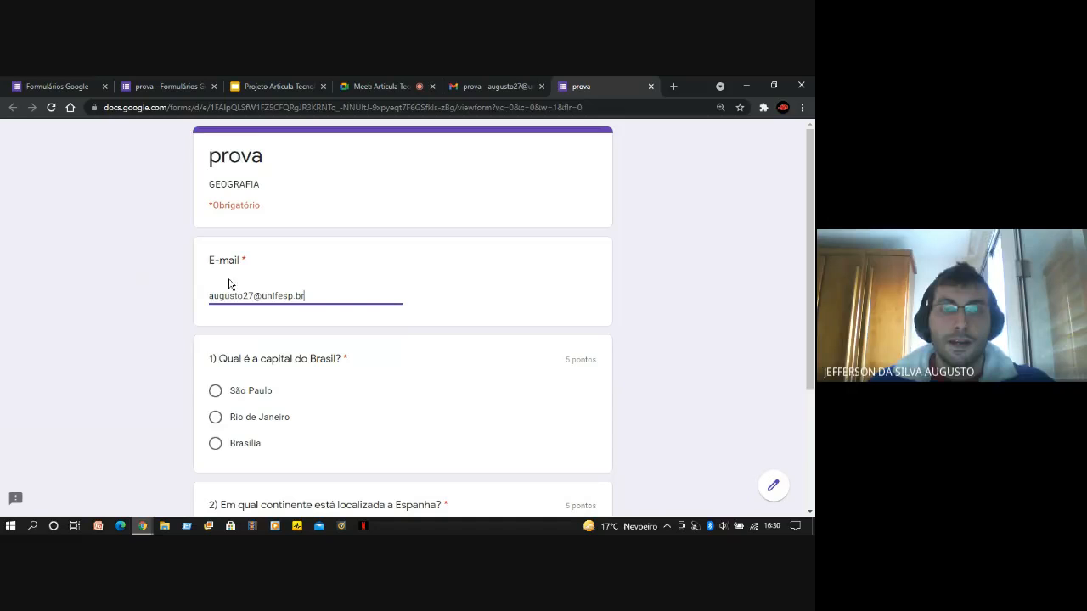
# Answer question 1 with Brasília and question 2 with Europa, and check the filled-in form
pyautogui.scroll(-2, 187, 371)
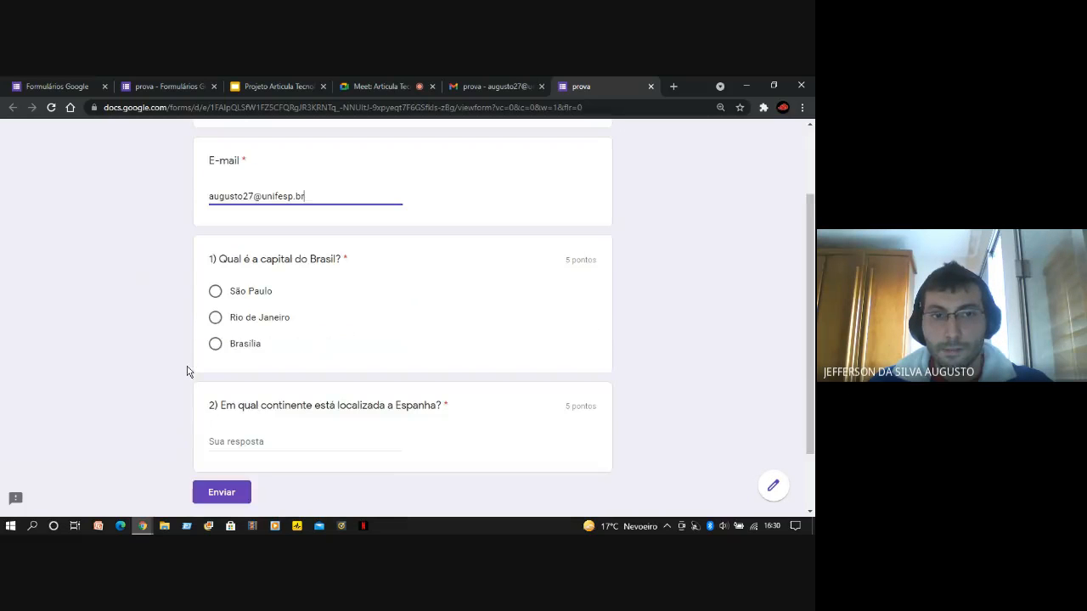
pyautogui.click(215, 344)
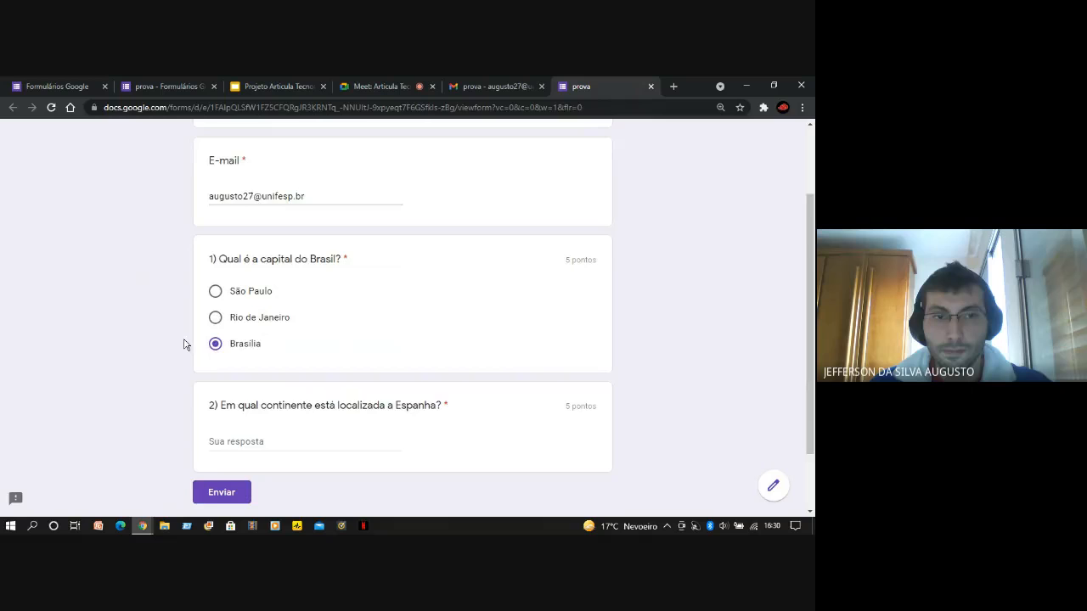
pyautogui.scroll(-2, 163, 360)
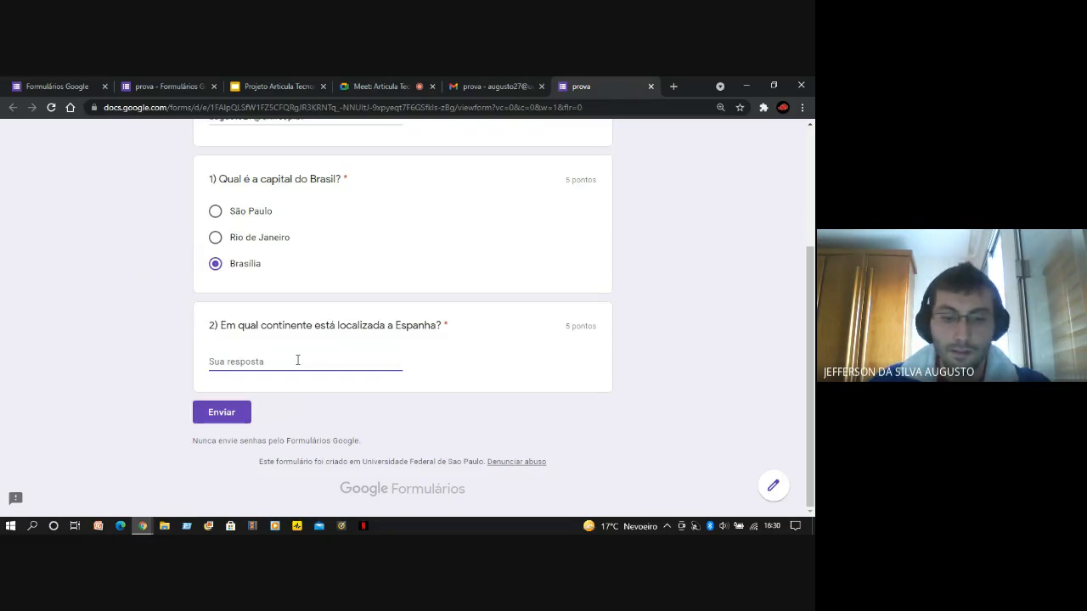
pyautogui.write('Europa')
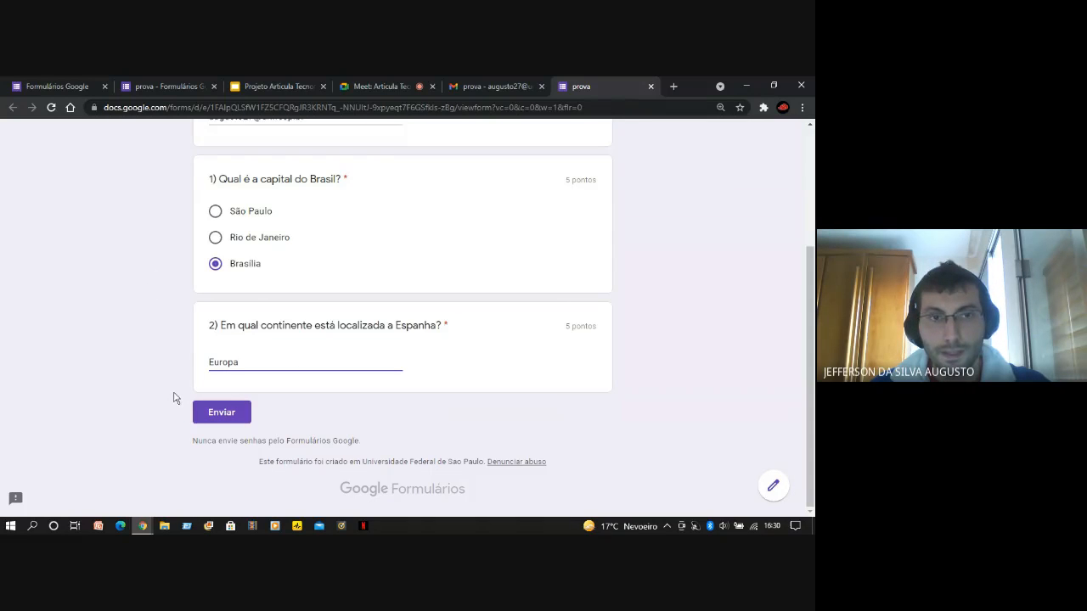
pyautogui.scroll(4, 643, 347)
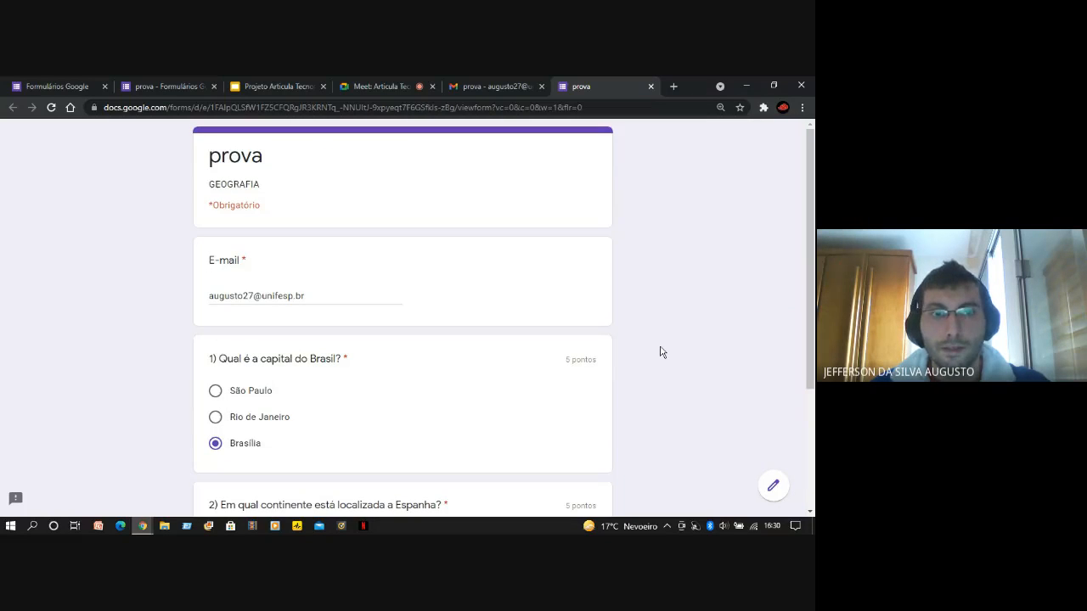
pyautogui.scroll(-3, 664, 347)
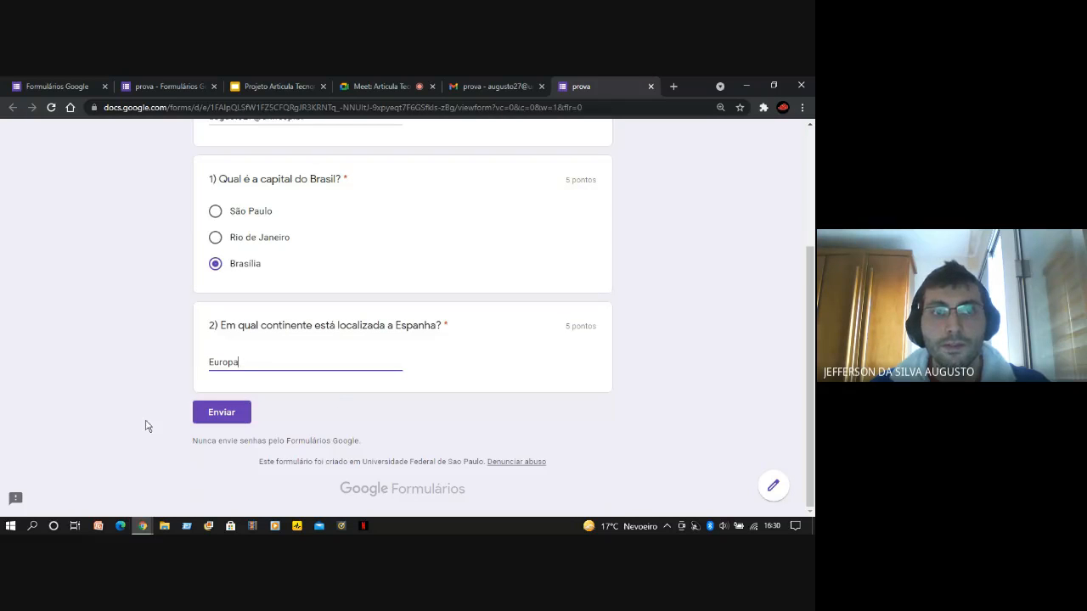
pyautogui.click(228, 418)
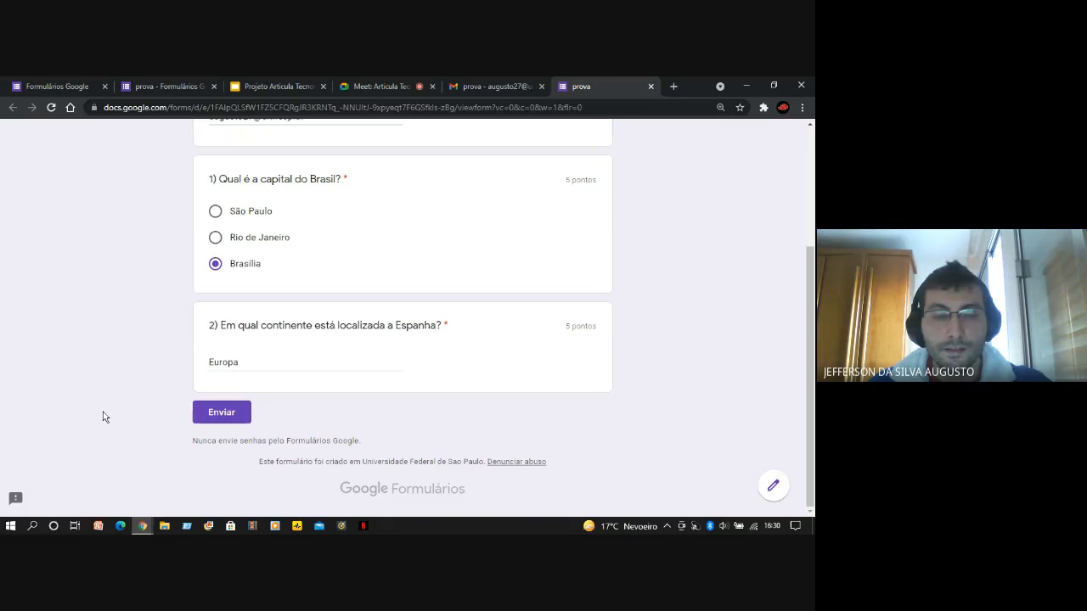
# Change the answer to question 1 to São Paulo and submit the test
pyautogui.scroll(1, 396, 323)
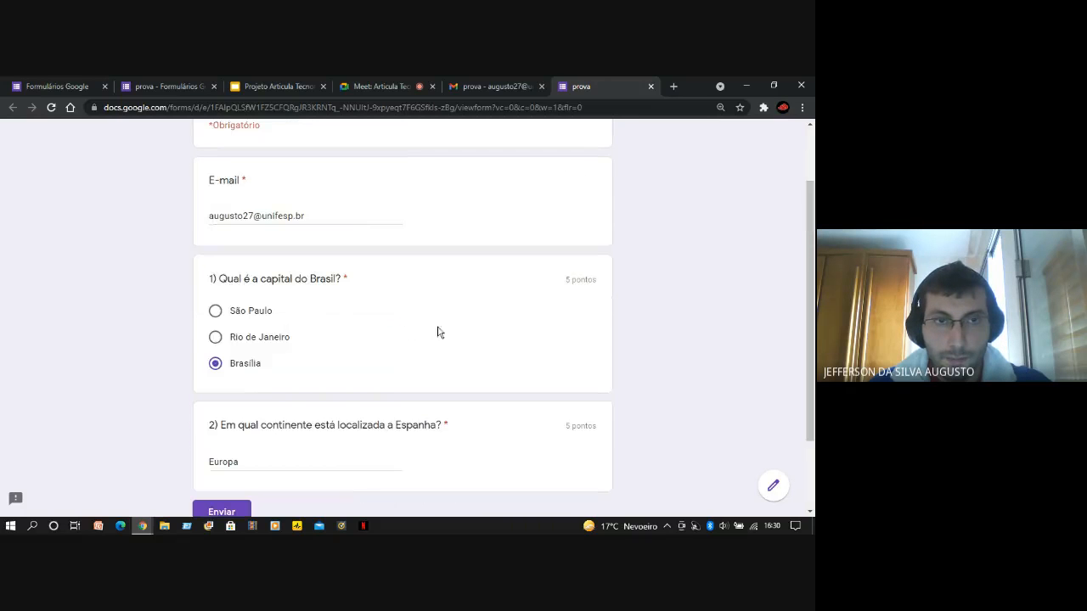
pyautogui.click(215, 312)
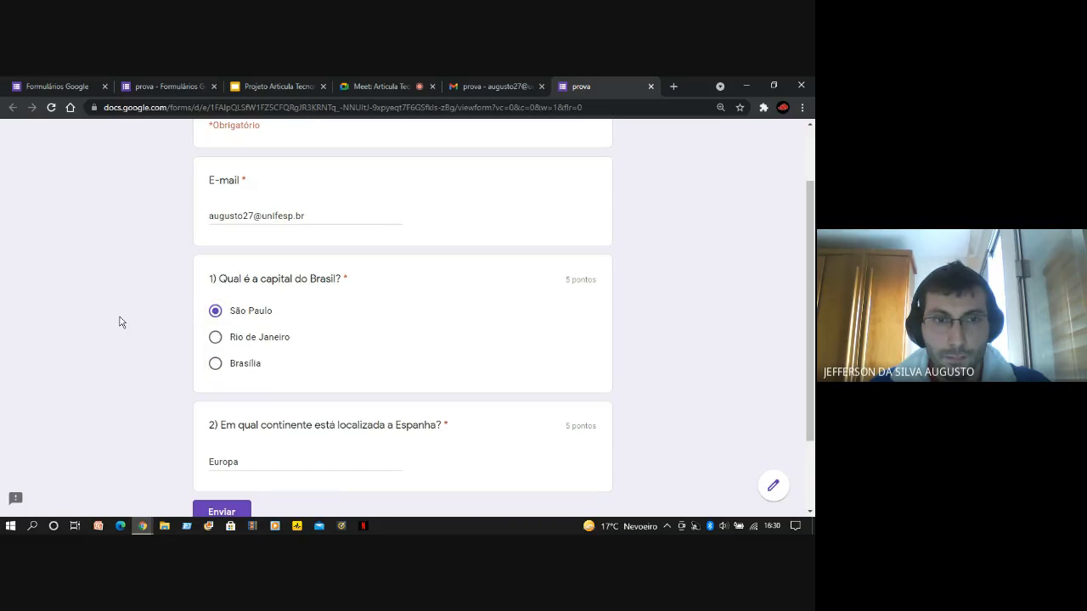
pyautogui.moveTo(814, 299); pyautogui.dragTo(204, 354)
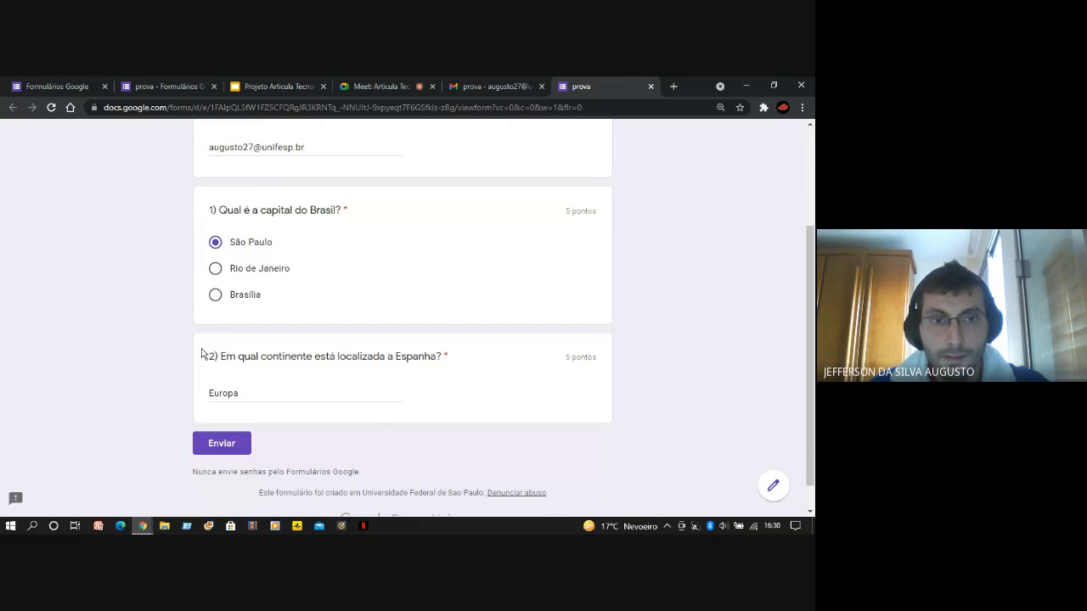
pyautogui.click(220, 444)
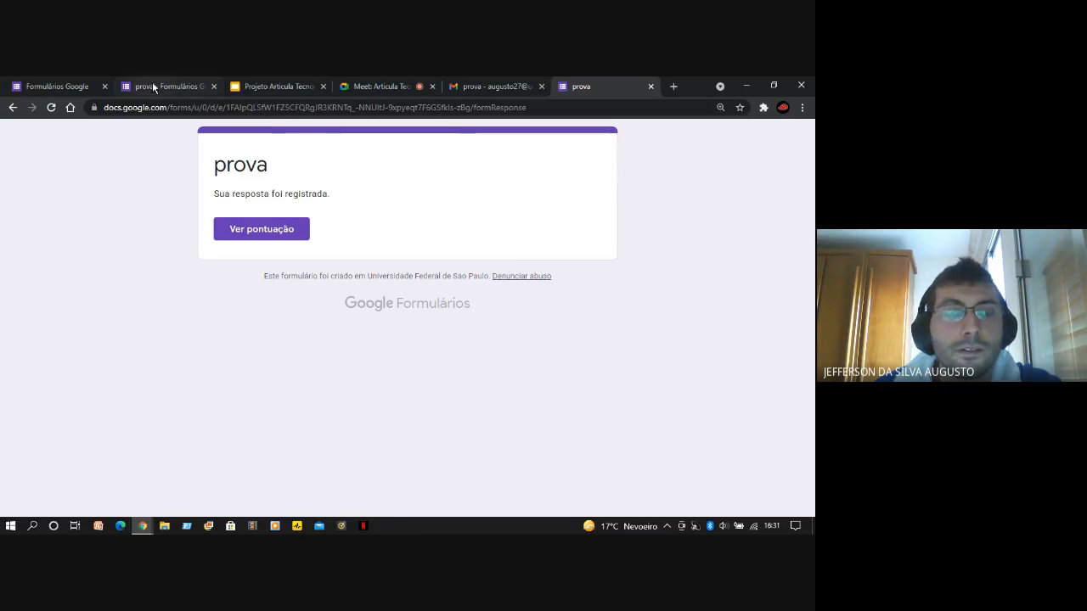
# Try to open the form again from the Gmail invitation, and close the page it opens
pyautogui.click(458, 86)
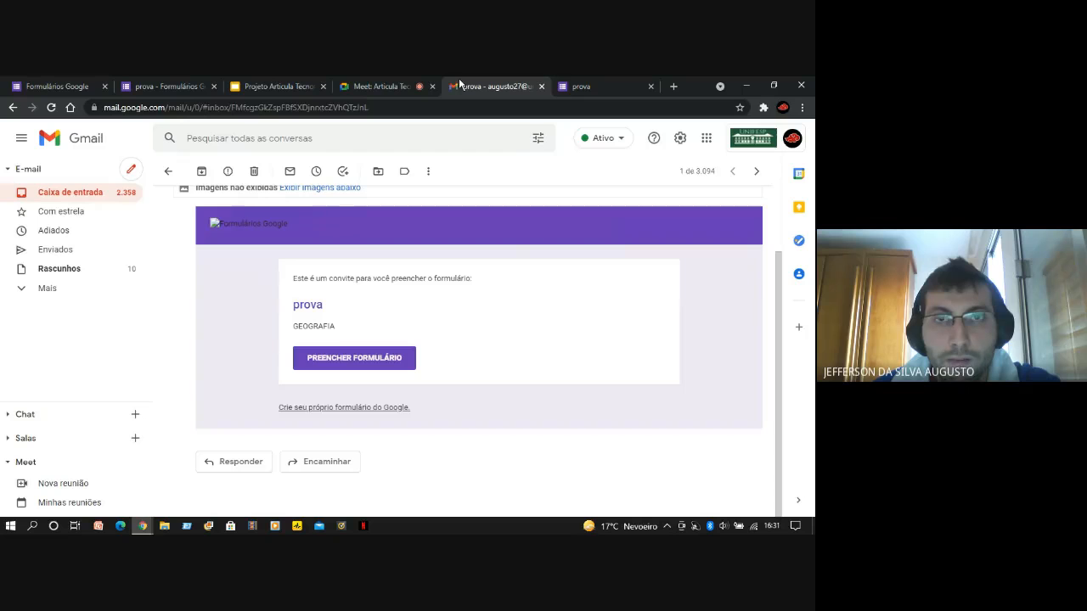
pyautogui.click(372, 361)
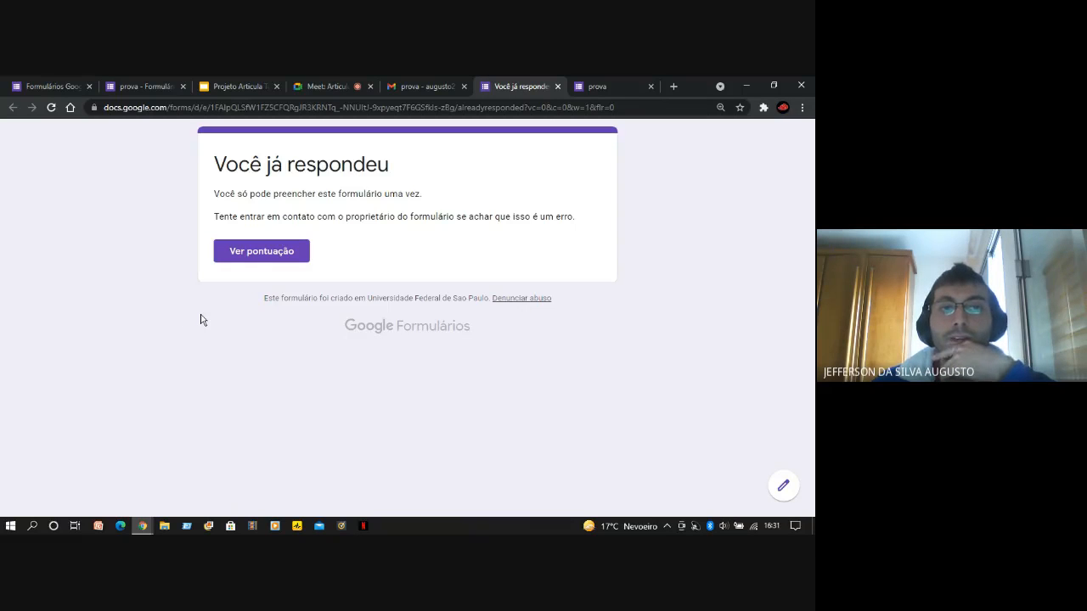
pyautogui.click(557, 86)
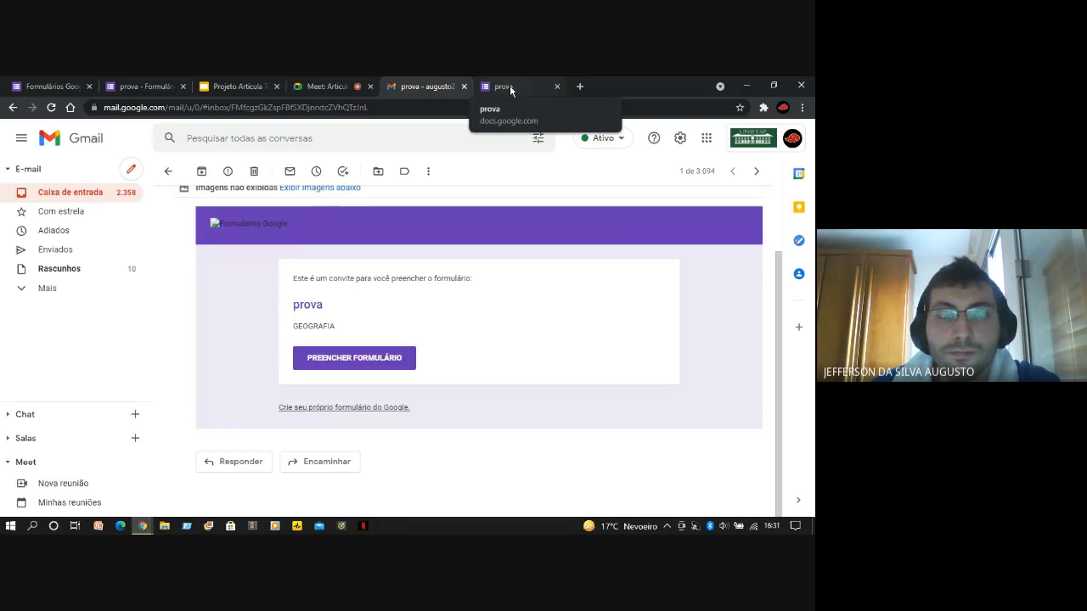
# Return to the submission confirmation, open the score and examine the total points, the marking of each question and the correct answer shown
pyautogui.click(511, 88)
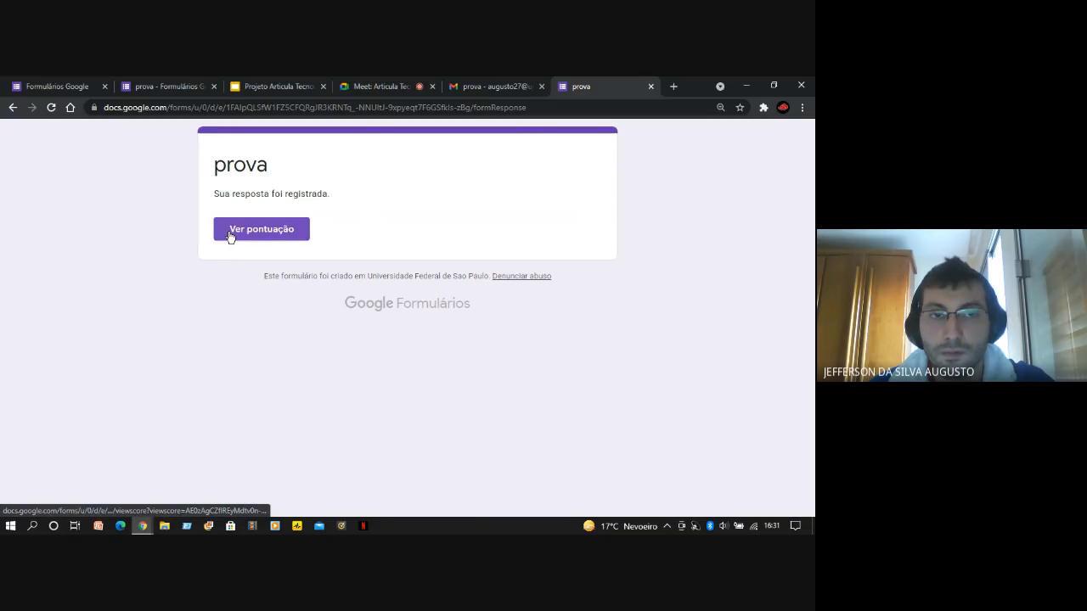
pyautogui.click(276, 235)
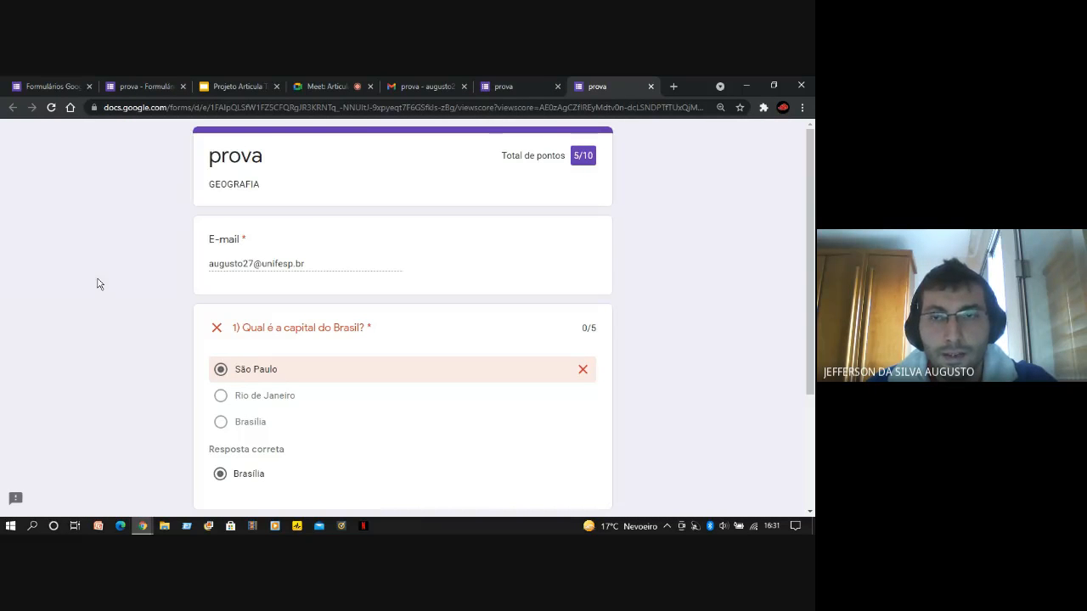
pyautogui.scroll(-2, 97, 283)
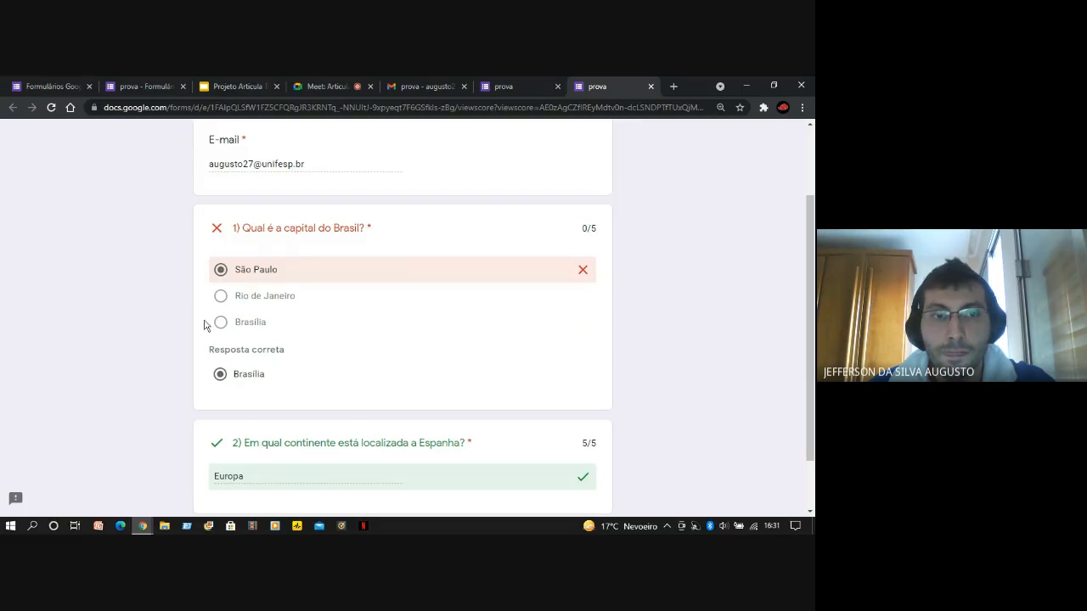
pyautogui.moveTo(285, 349); pyautogui.dragTo(207, 352)
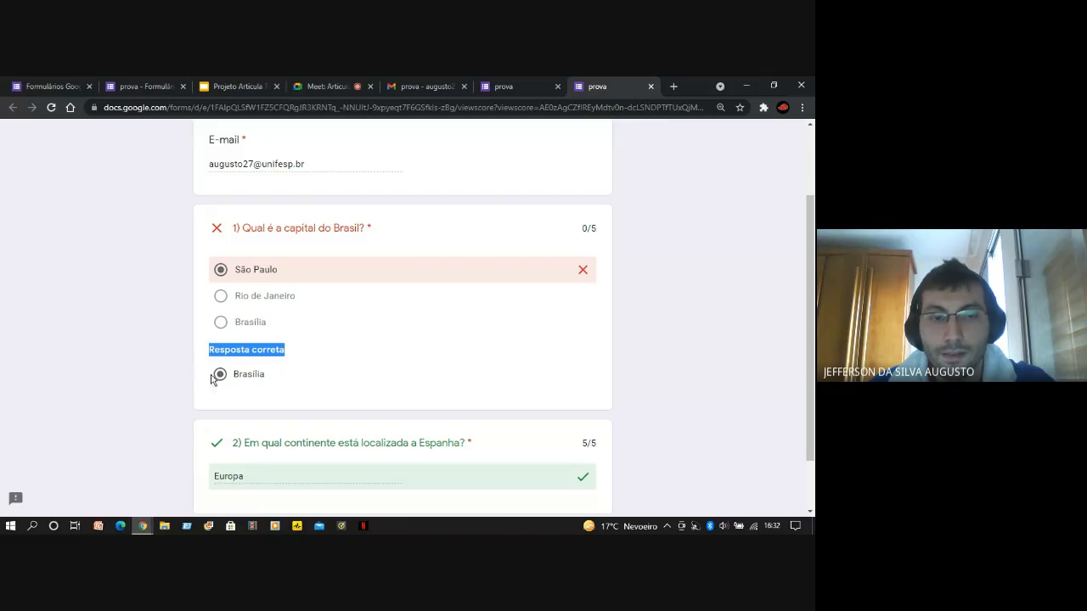
pyautogui.click(170, 376)
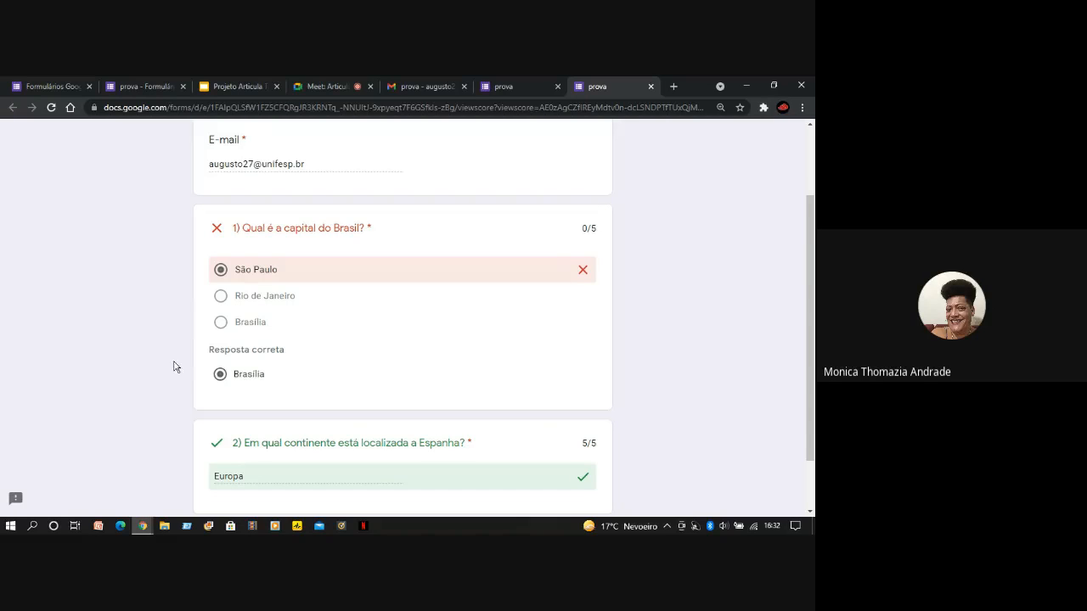
pyautogui.scroll(-1, 169, 367)
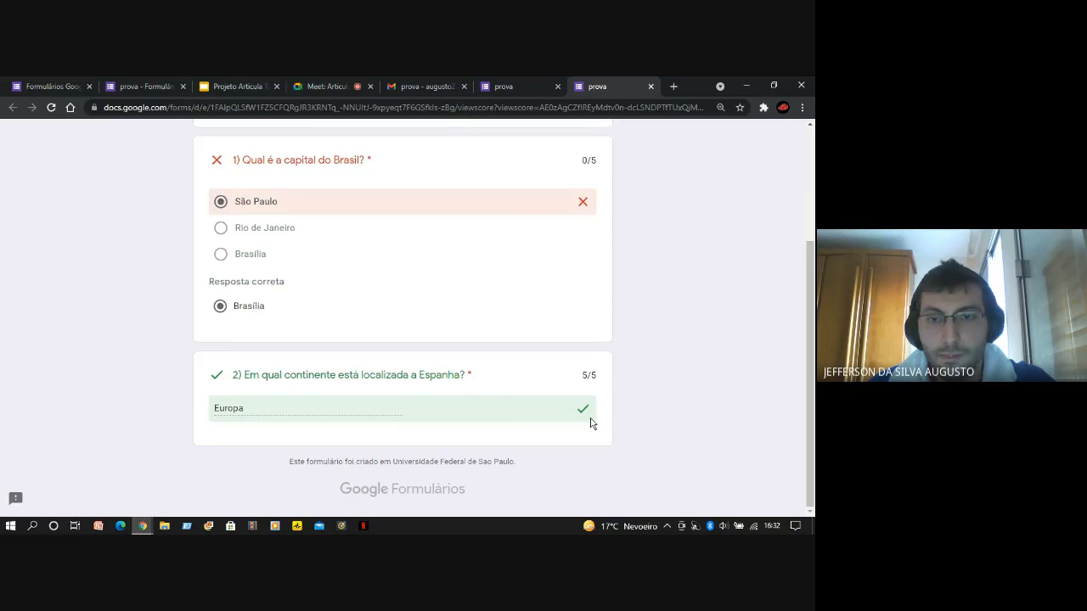
pyautogui.scroll(2, 135, 391)
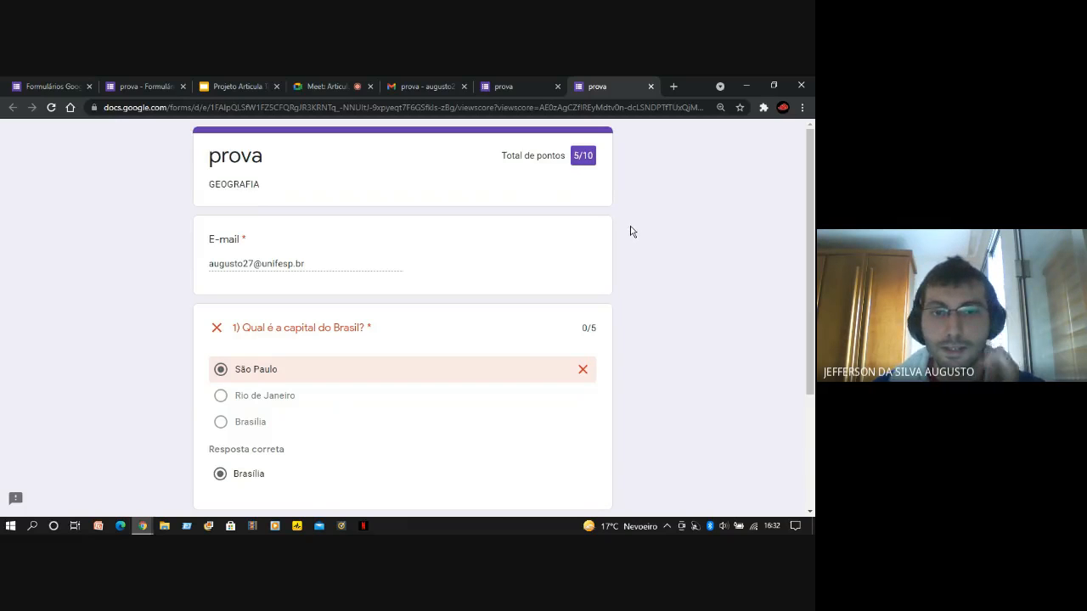
# Review the marking of both questions on the score page, and close the score page and the submission confirmation
pyautogui.scroll(-3, 685, 316)
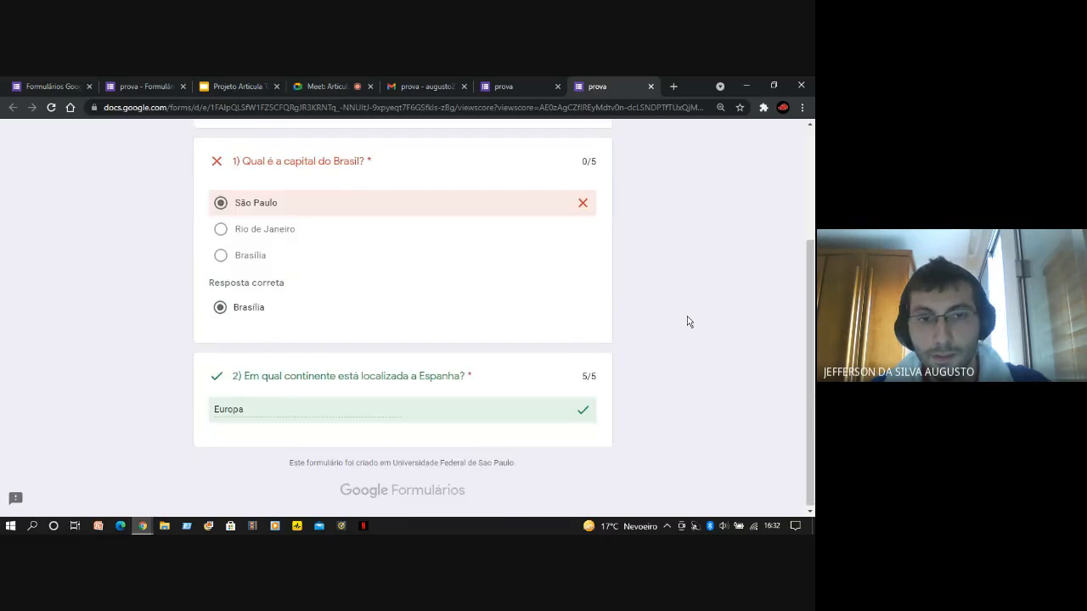
pyautogui.scroll(3, 689, 319)
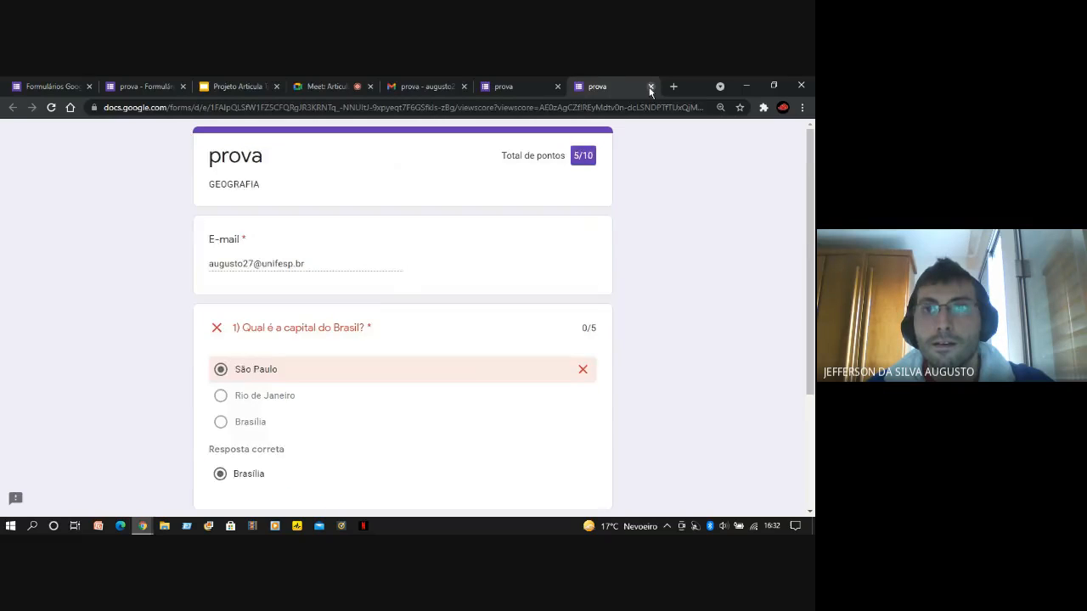
pyautogui.click(650, 86)
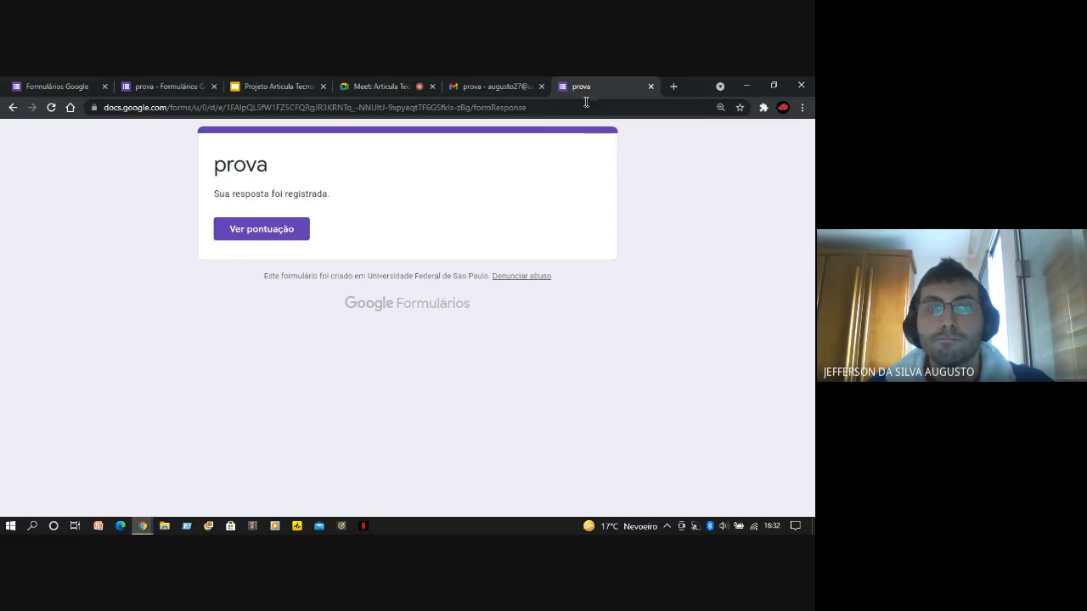
pyautogui.click(652, 86)
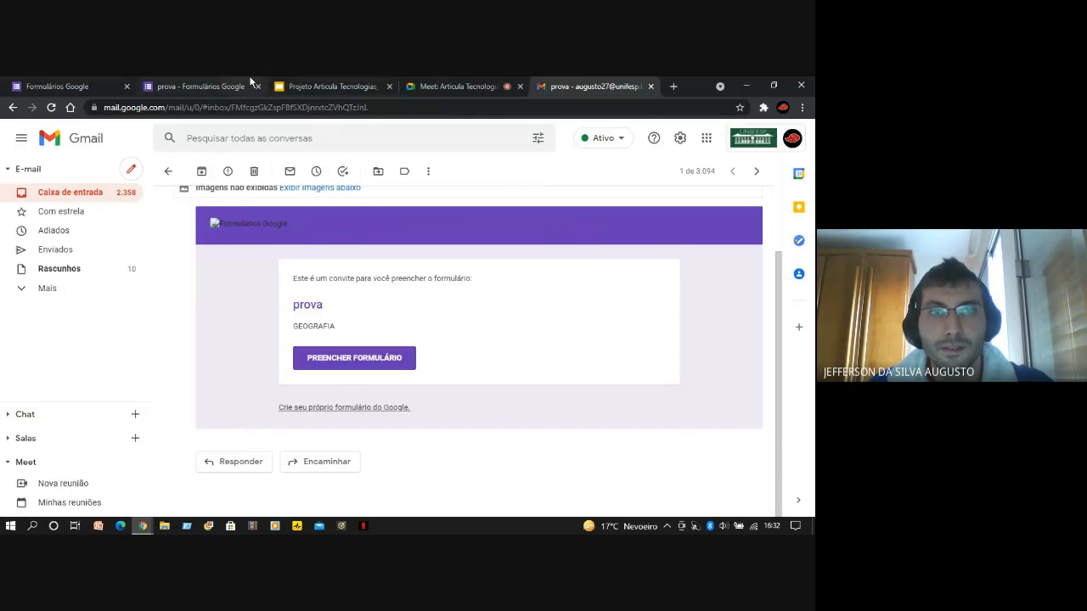
# Return to the prova form editor, open the summary of responses and examine the score statistics and point distribution chart
pyautogui.click(250, 76)
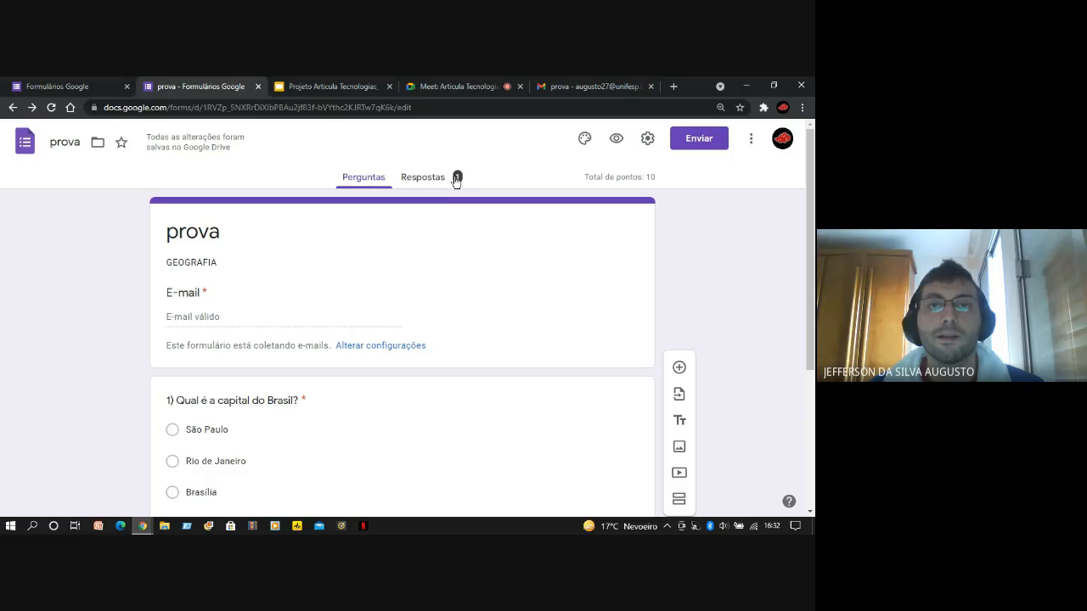
pyautogui.click(425, 179)
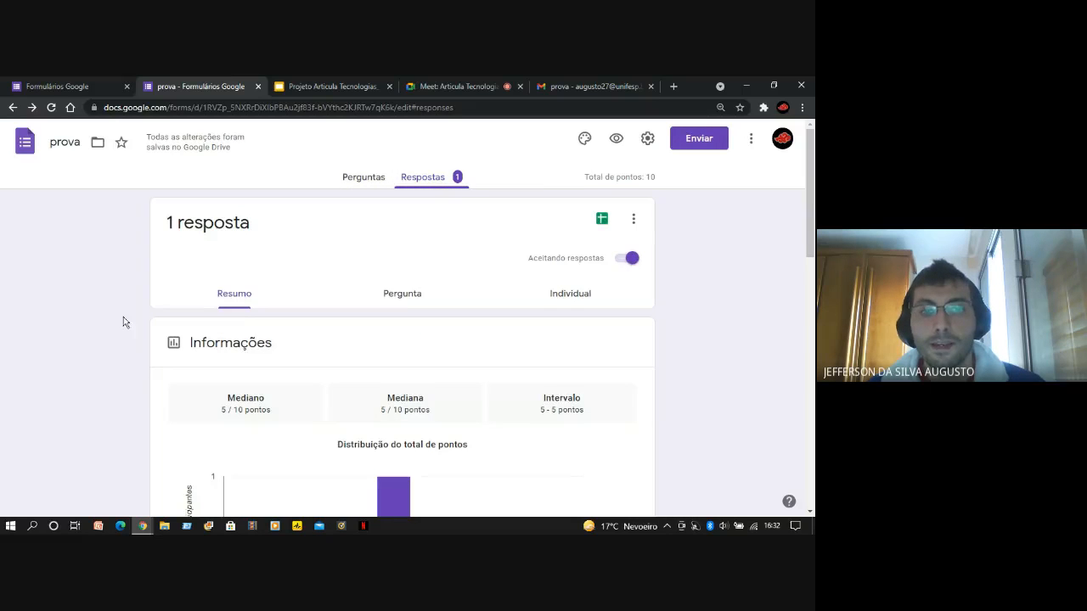
pyautogui.scroll(-2, 120, 337)
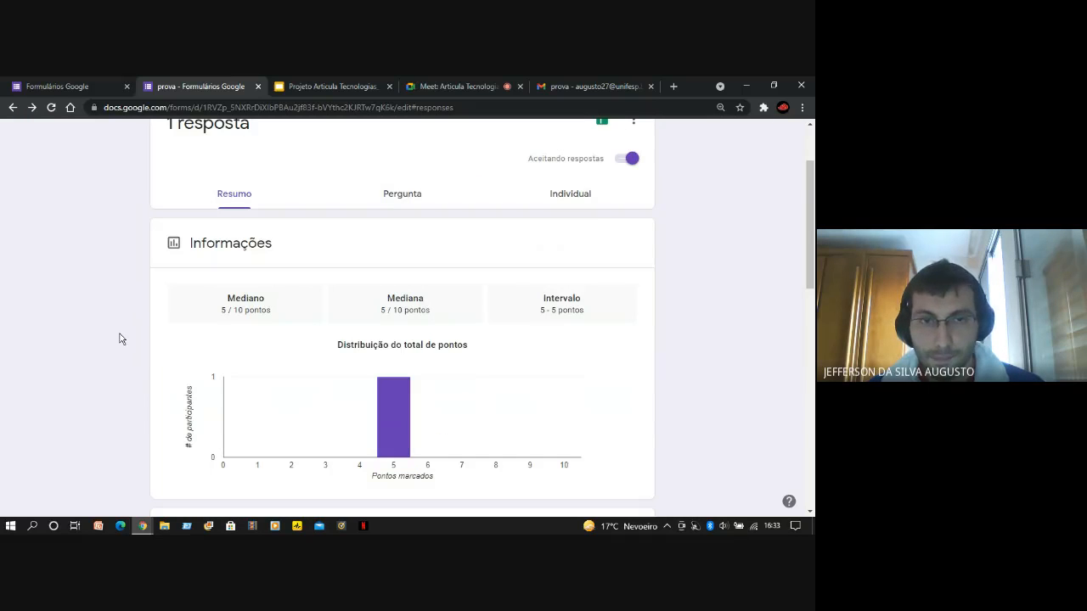
pyautogui.scroll(-2, 123, 339)
pyautogui.scroll(2, 122, 341)
pyautogui.scroll(-2, 123, 341)
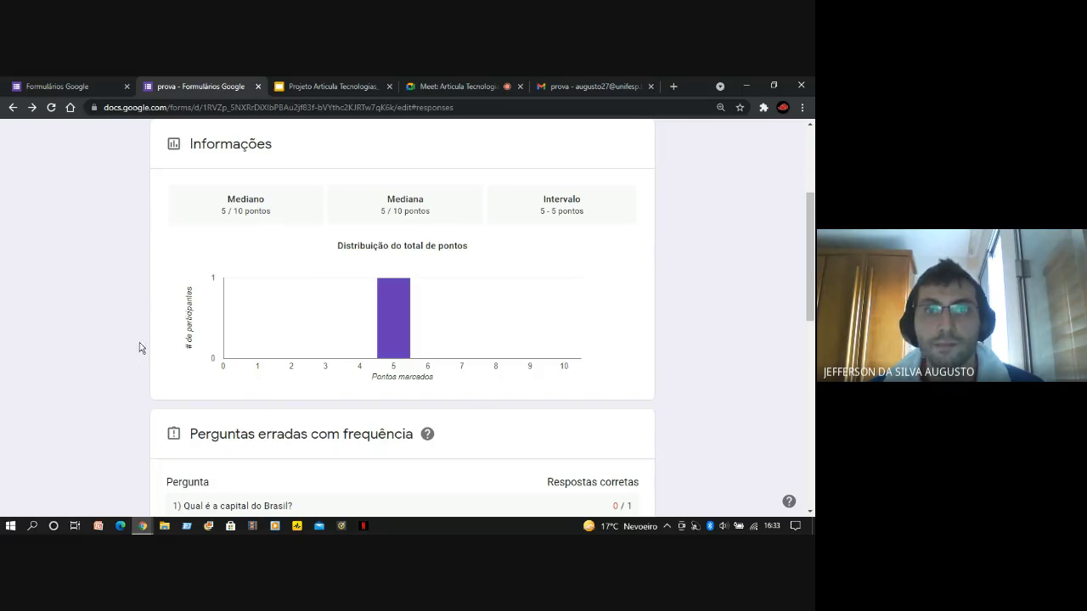
# Examine the frequently missed questions, the score released per respondent and the answers to each question in the response summary
pyautogui.scroll(-1, 84, 330)
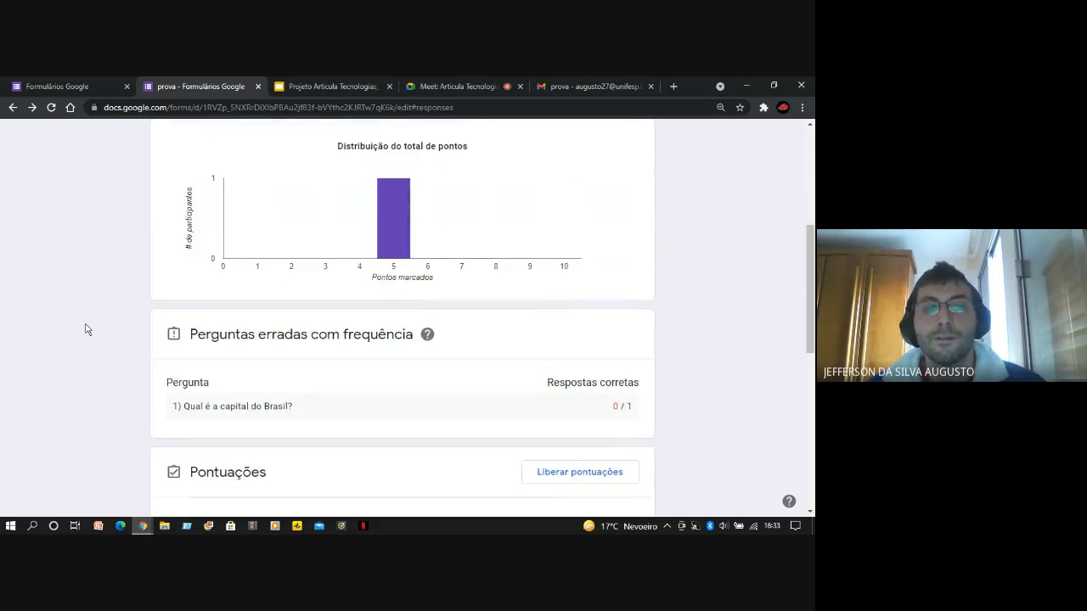
pyautogui.scroll(-1, 89, 327)
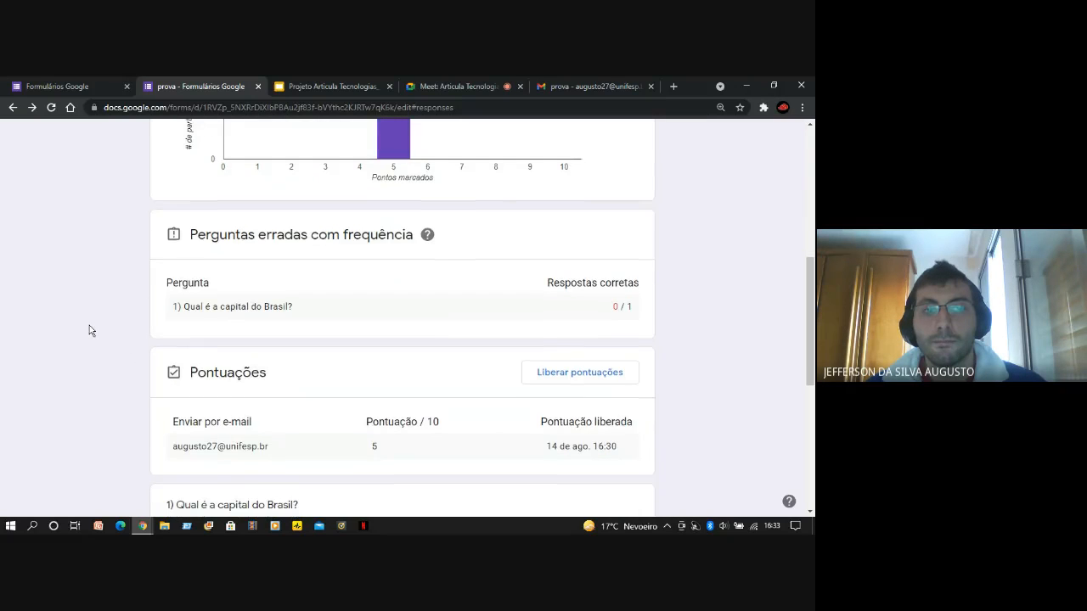
pyautogui.scroll(-1, 89, 327)
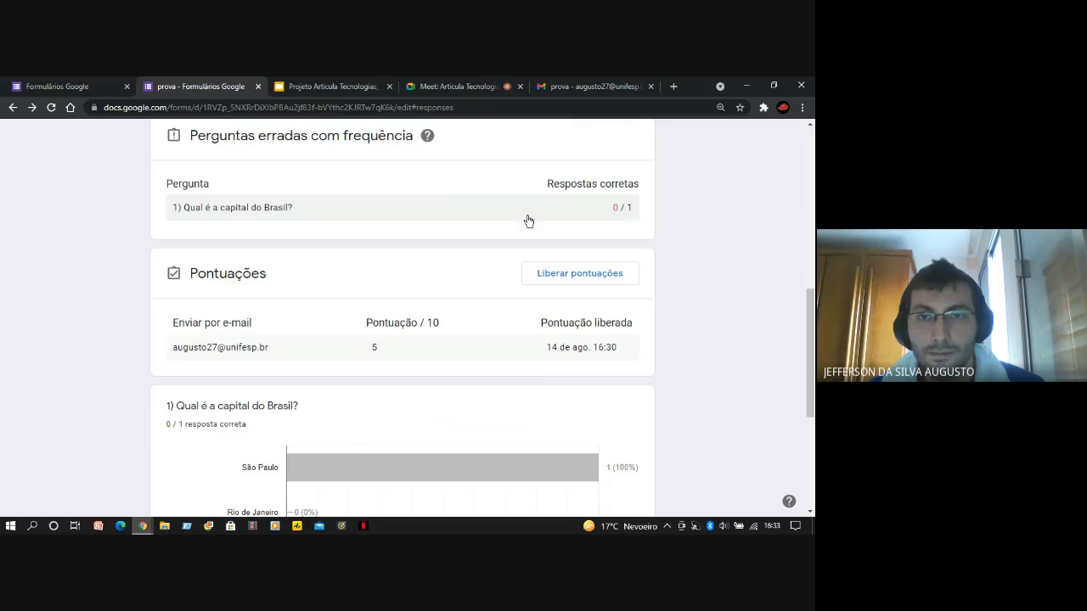
pyautogui.scroll(-1, 88, 303)
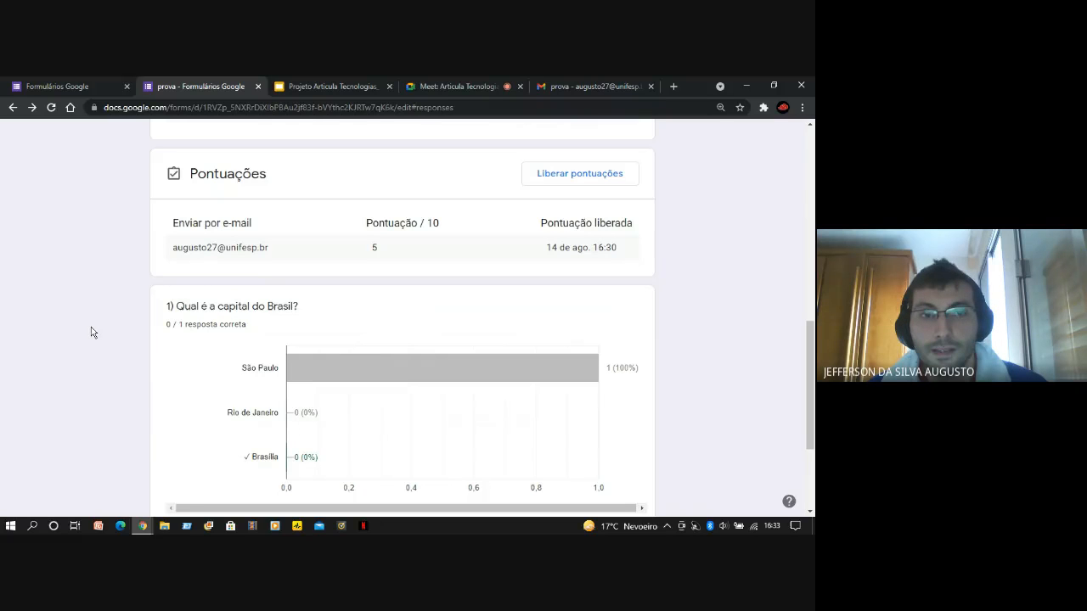
pyautogui.scroll(-2, 93, 333)
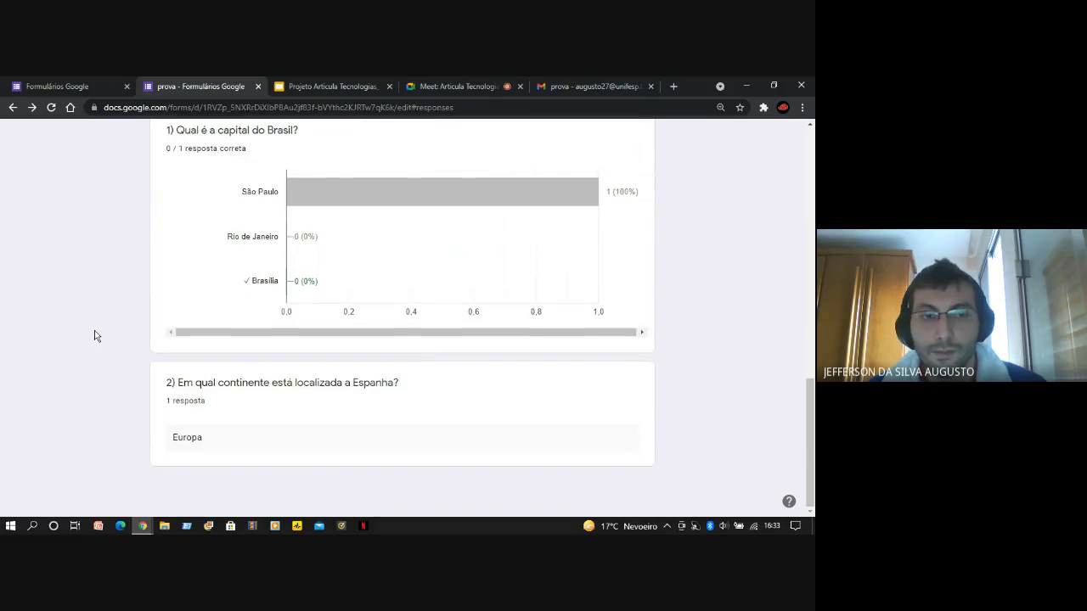
pyautogui.scroll(1, 94, 334)
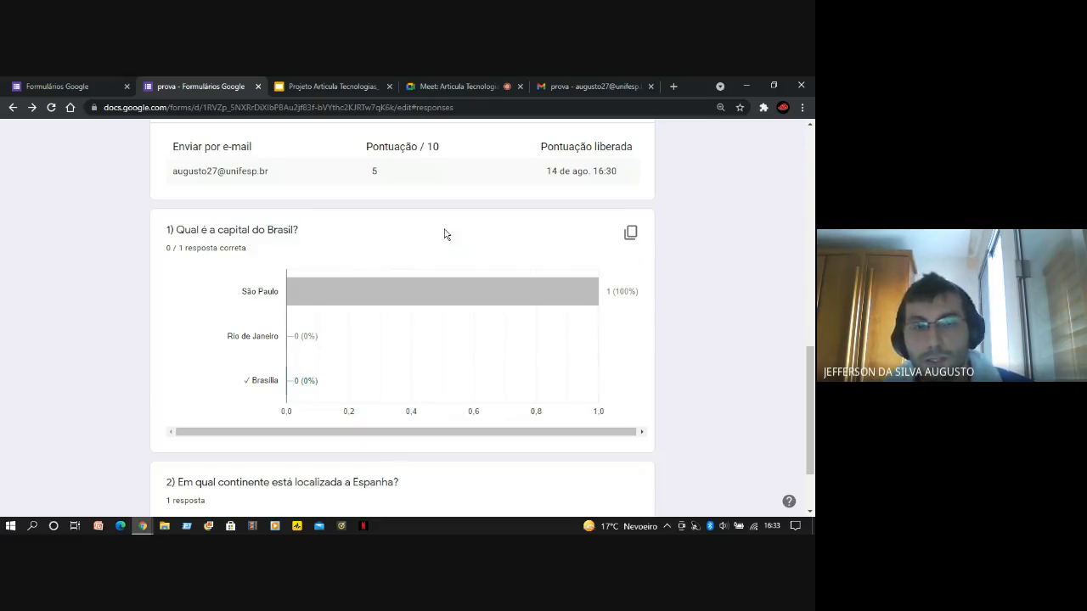
pyautogui.scroll(-1, 34, 343)
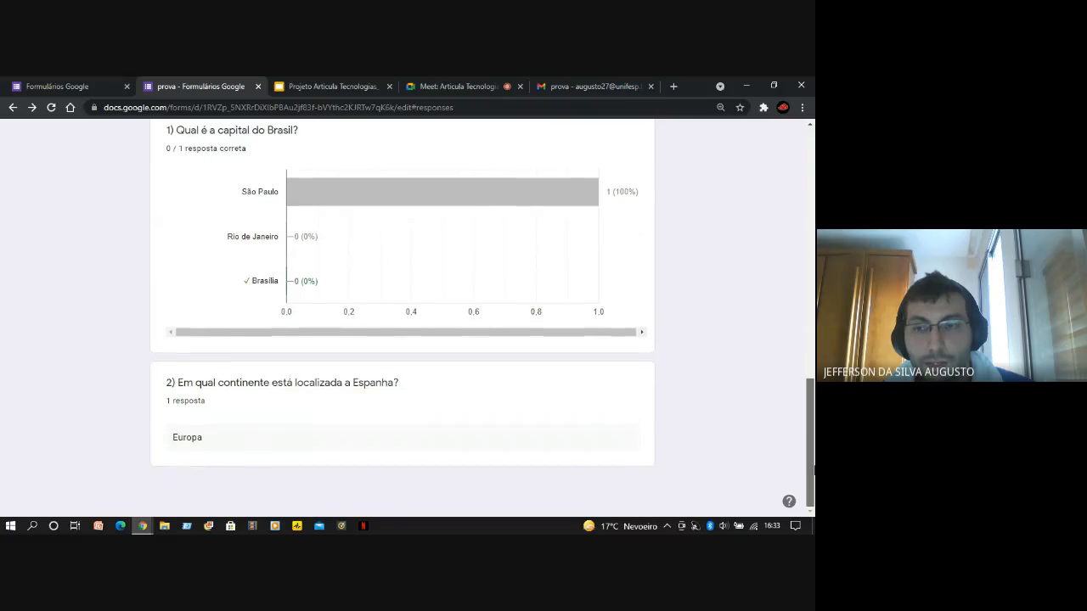
# Switch the responses to the per-question view and check who gave the São Paulo answer to question 1
pyautogui.moveTo(812, 476); pyautogui.dragTo(813, 230)
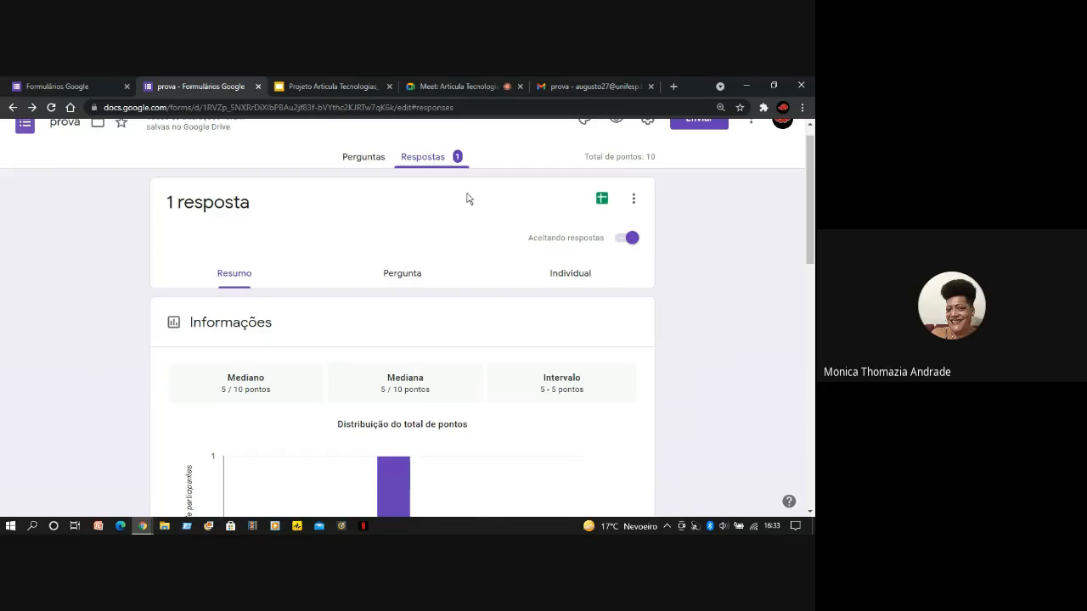
pyautogui.click(405, 280)
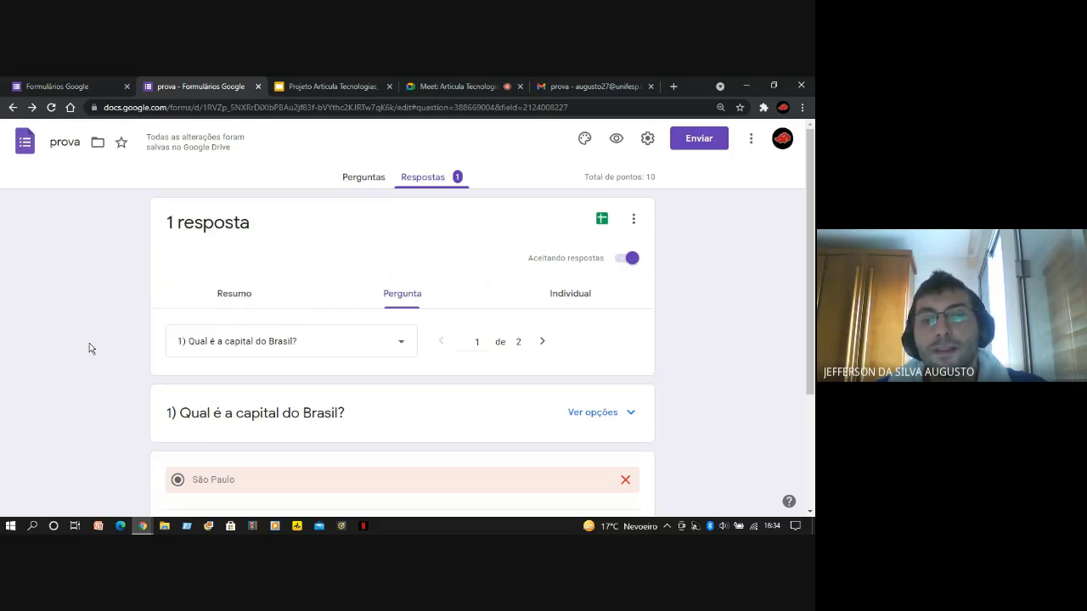
pyautogui.scroll(-2, 79, 397)
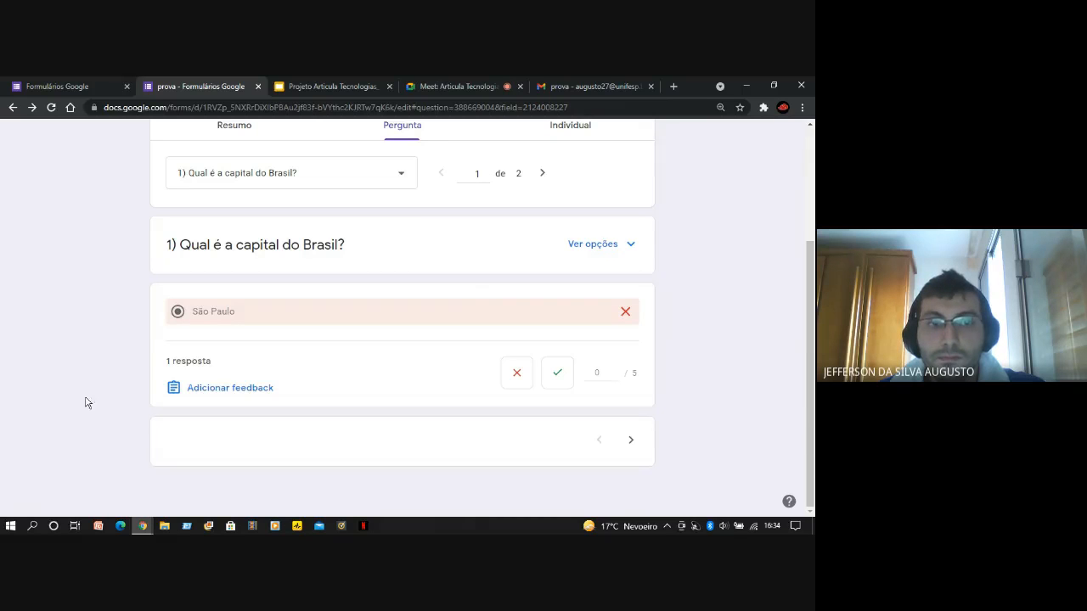
pyautogui.click(184, 371)
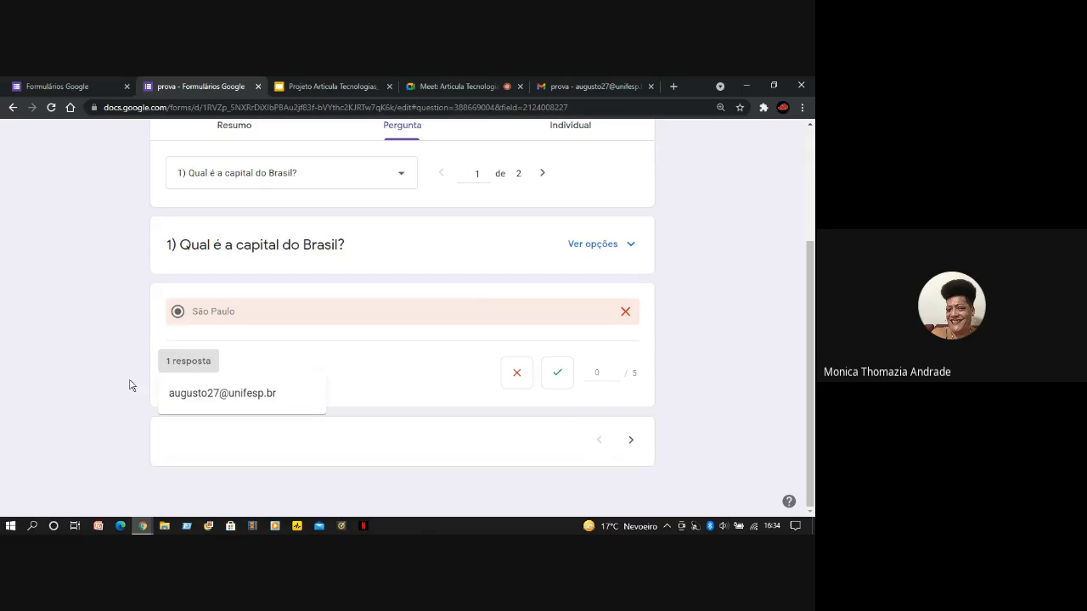
pyautogui.click(86, 359)
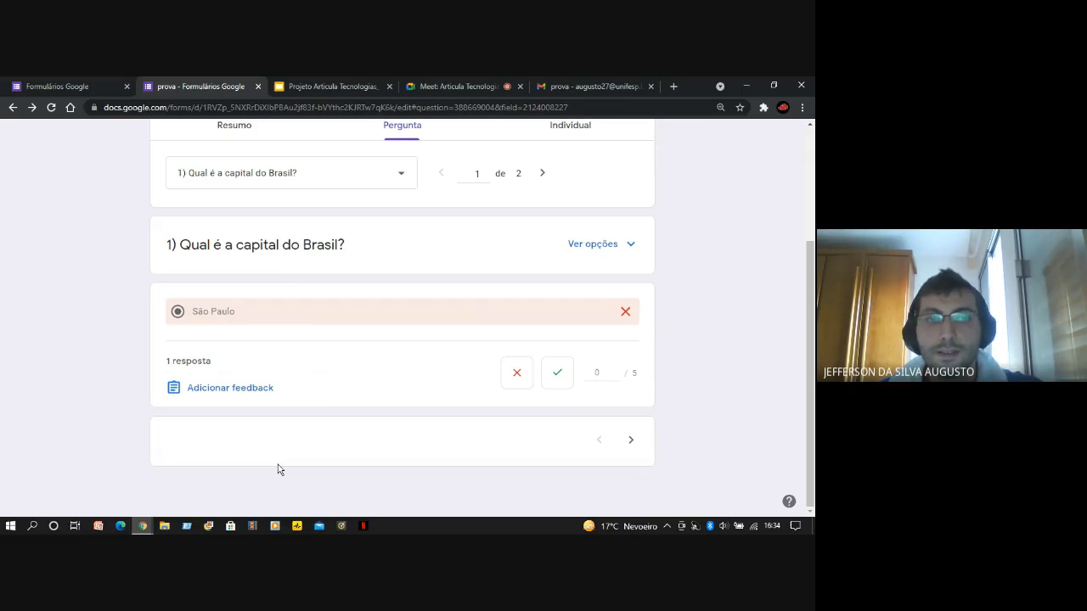
# Go to question 2 in the per-question view and check the respondent behind the Europa answer
pyautogui.scroll(1, 395, 382)
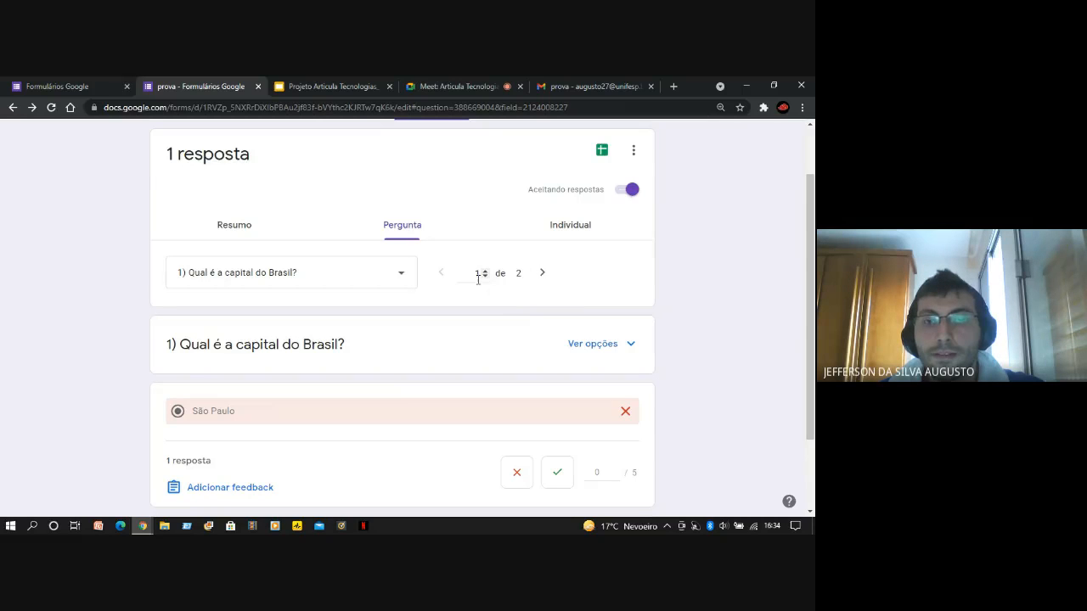
pyautogui.click(546, 273)
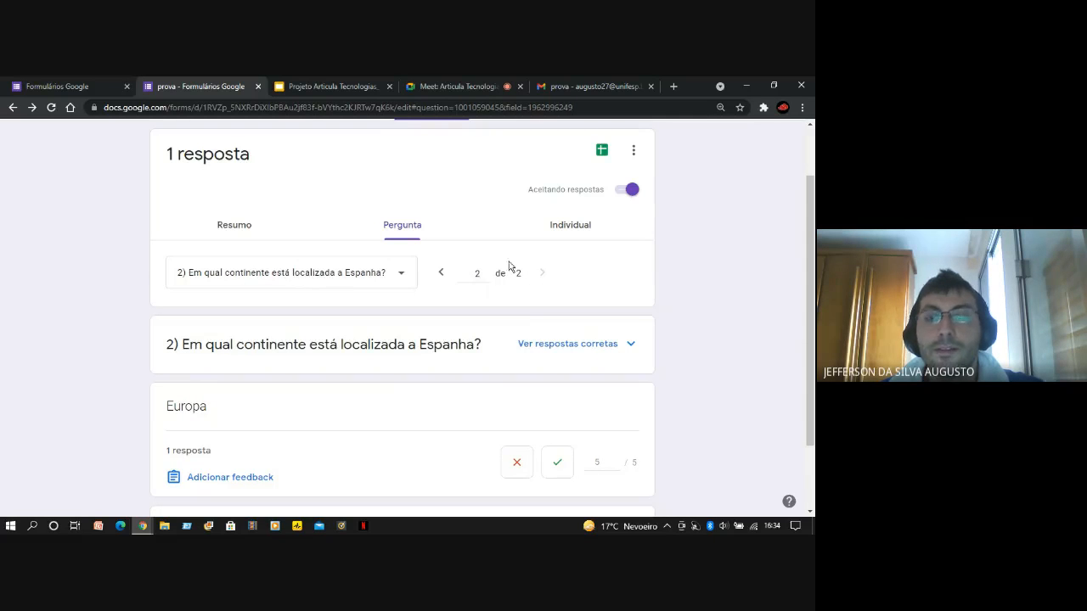
pyautogui.scroll(-1, 111, 348)
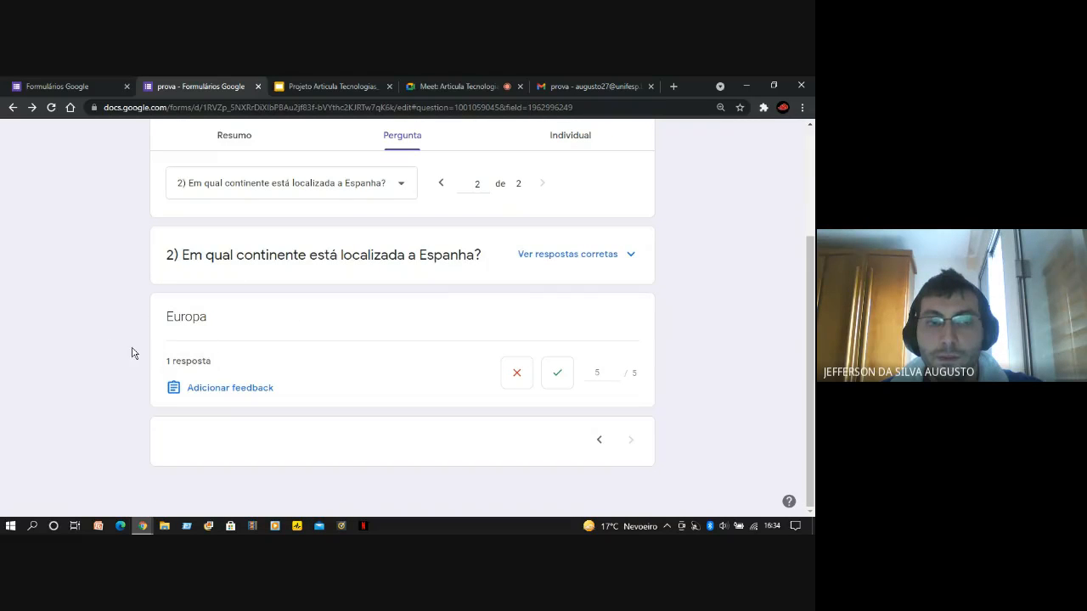
pyautogui.click(177, 366)
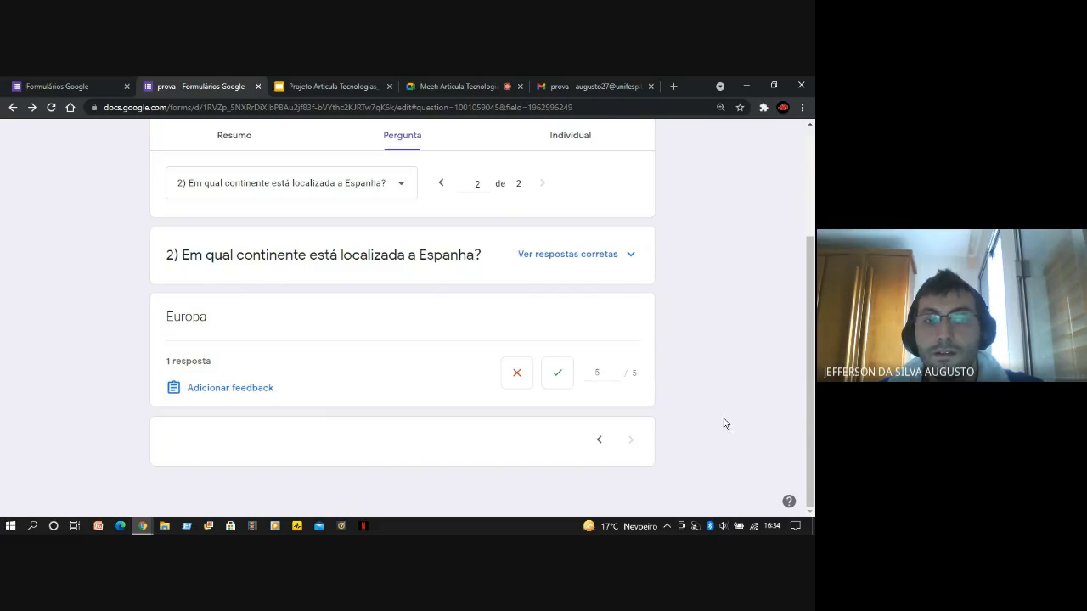
# Open the individual response view and examine the respondent's e-mail field, total score, and the marking and points of each question
pyautogui.scroll(3, 724, 423)
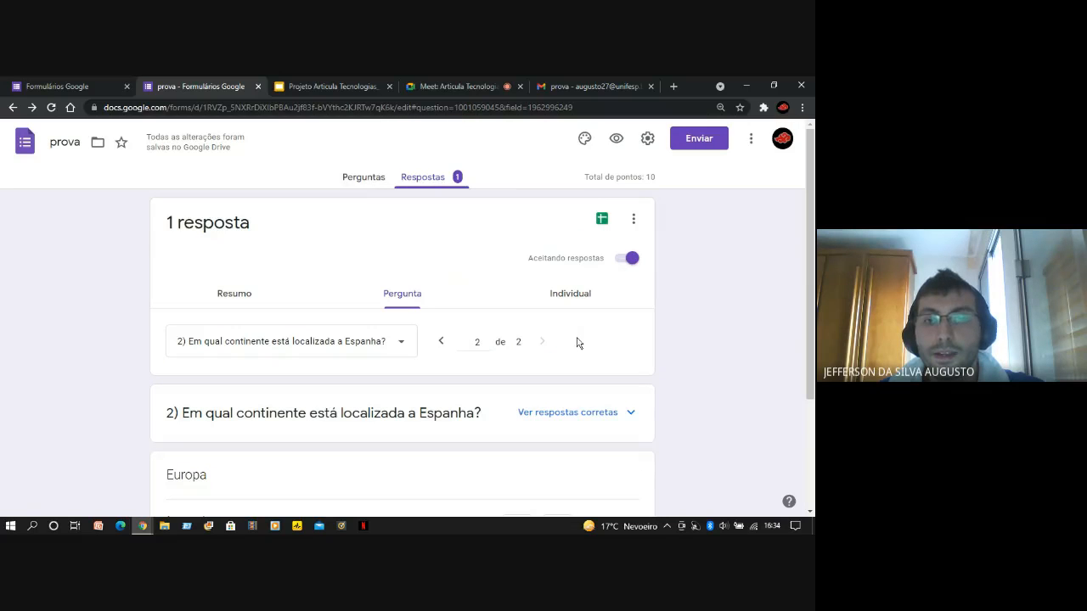
pyautogui.scroll(-1, 618, 285)
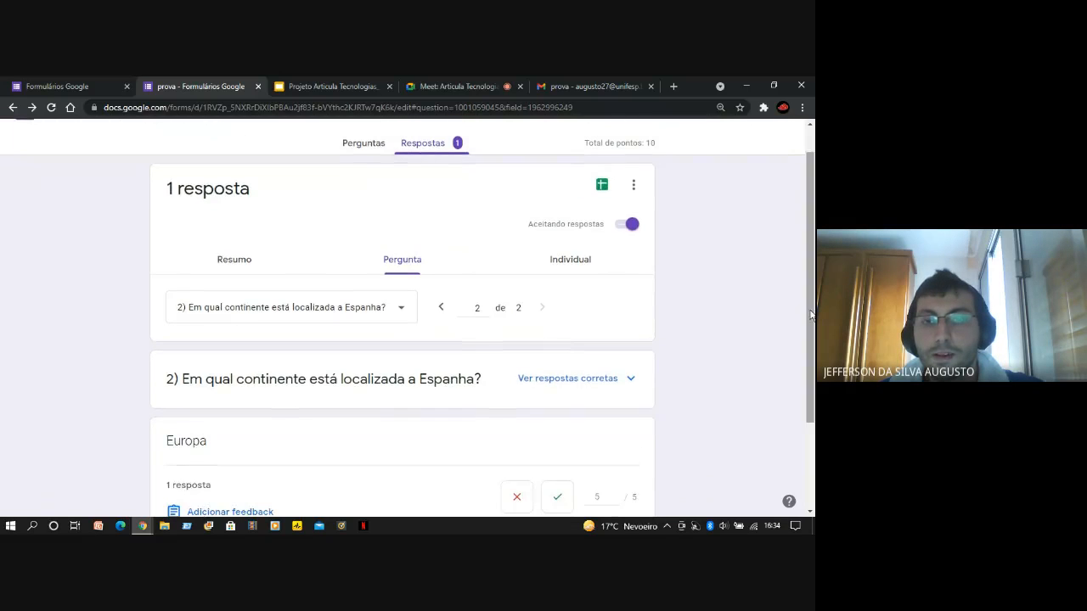
pyautogui.click(552, 265)
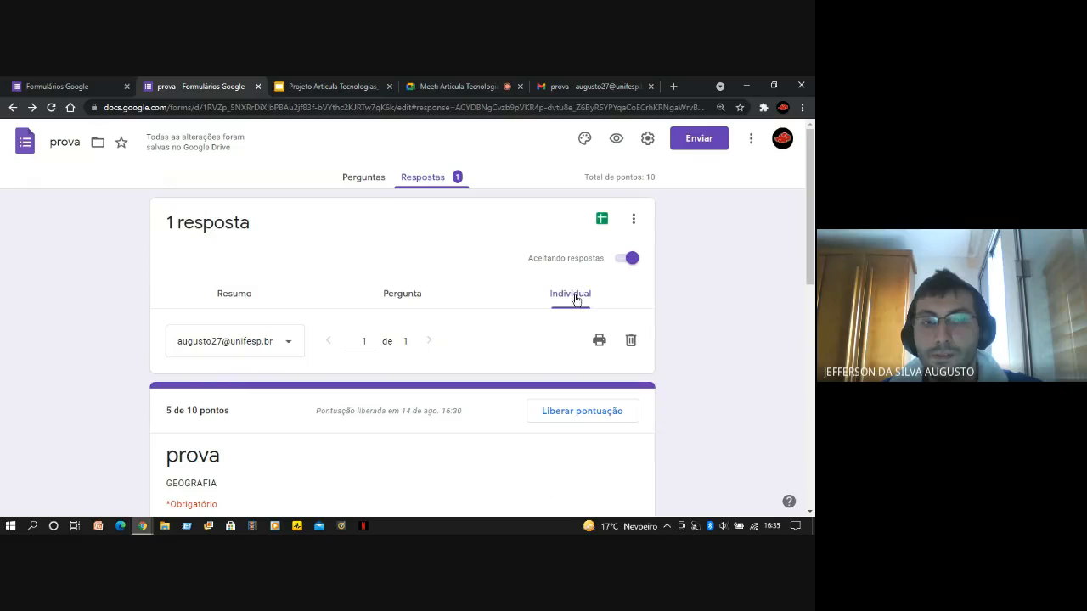
pyautogui.scroll(-1, 575, 299)
pyautogui.scroll(-2, 88, 364)
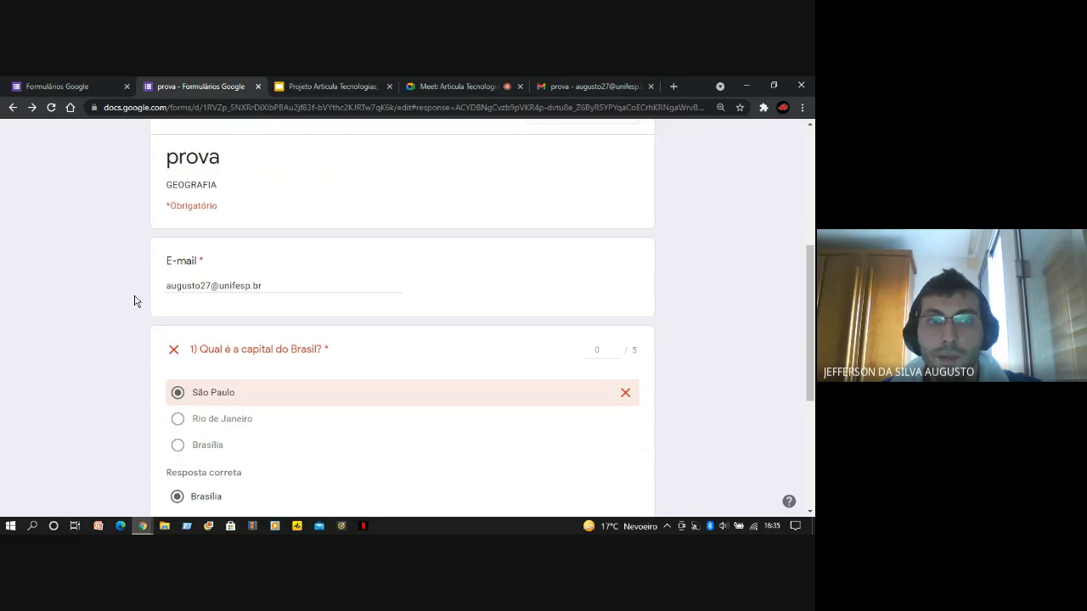
pyautogui.scroll(-2, 46, 335)
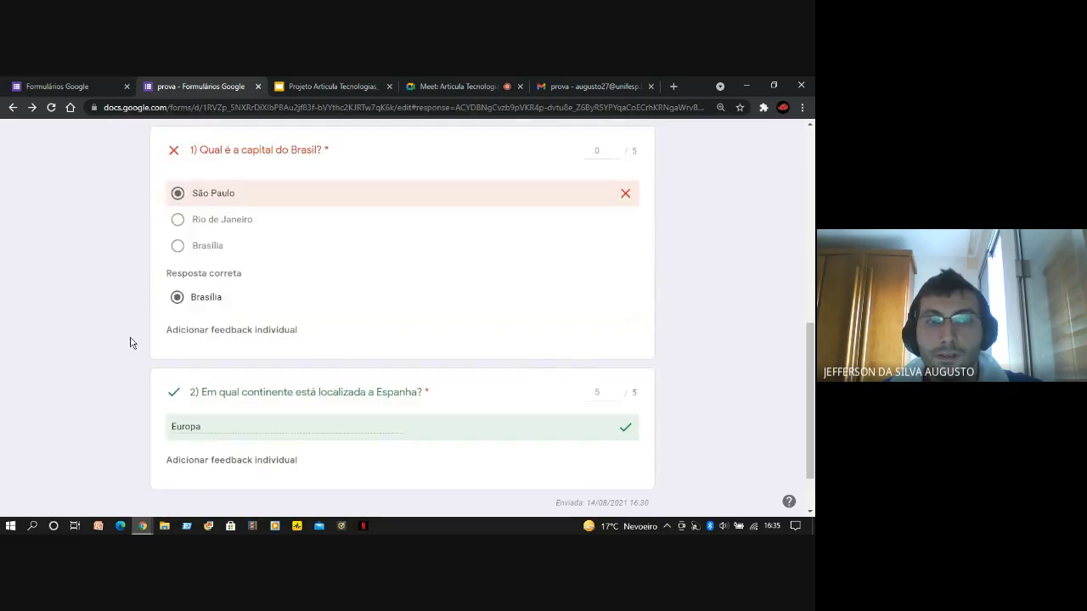
pyautogui.scroll(1, 134, 343)
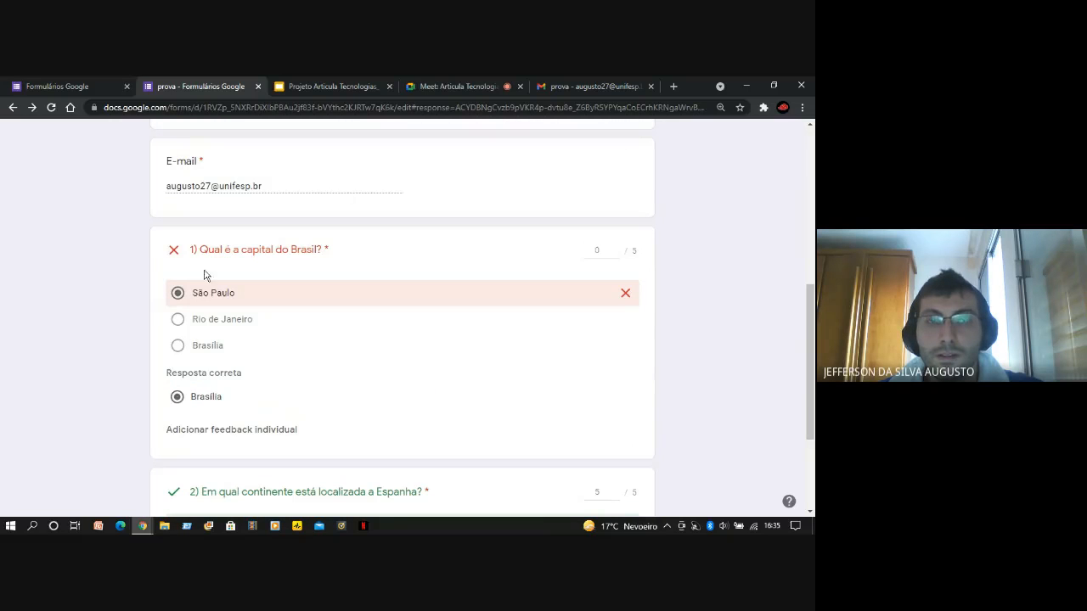
pyautogui.scroll(-2, 34, 316)
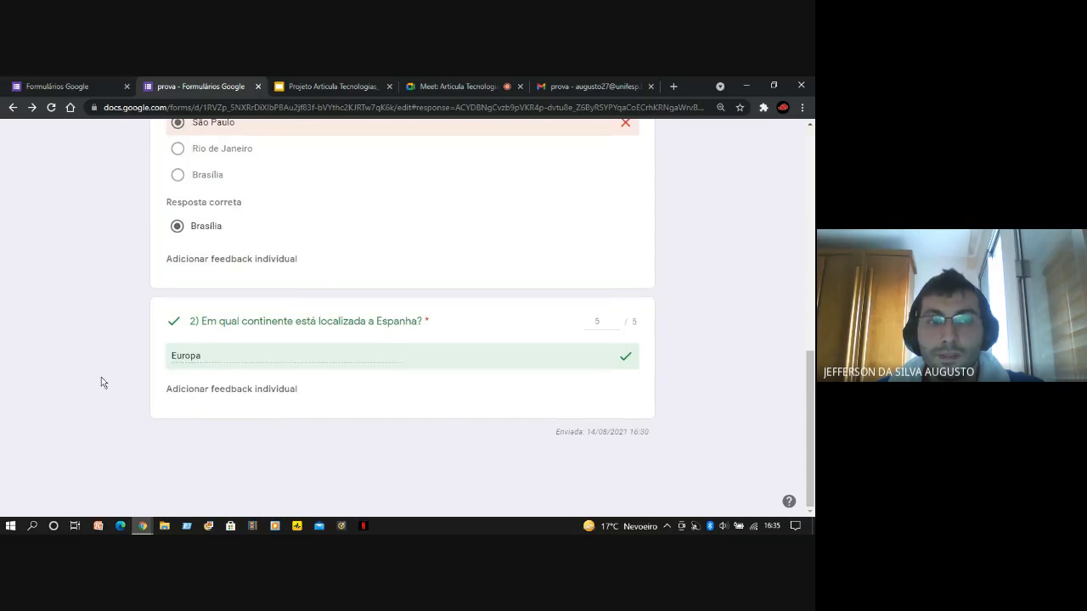
pyautogui.scroll(1, 495, 469)
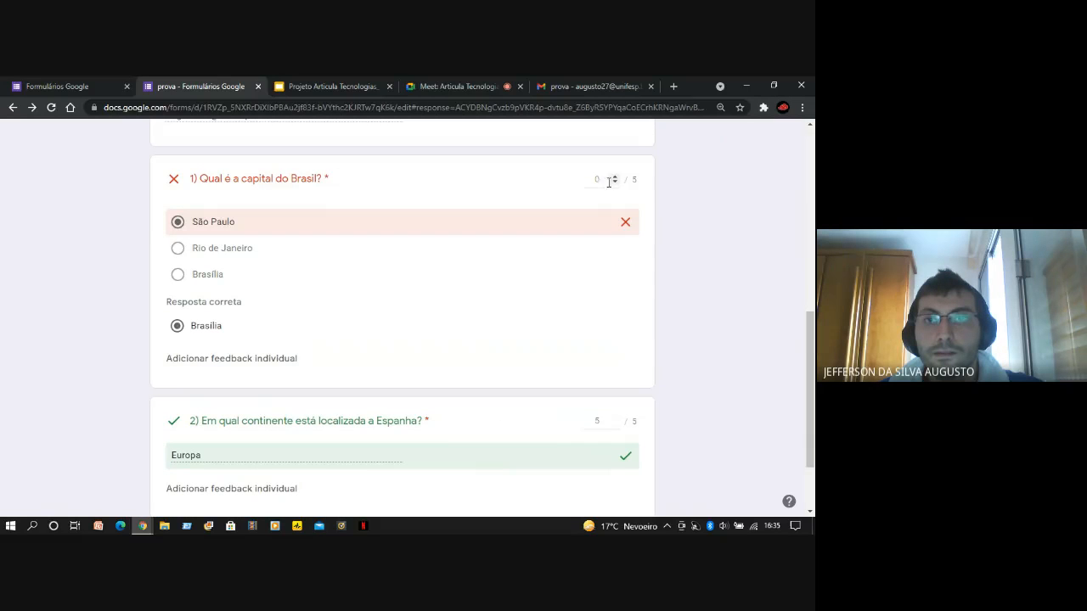
pyautogui.scroll(-1, 671, 280)
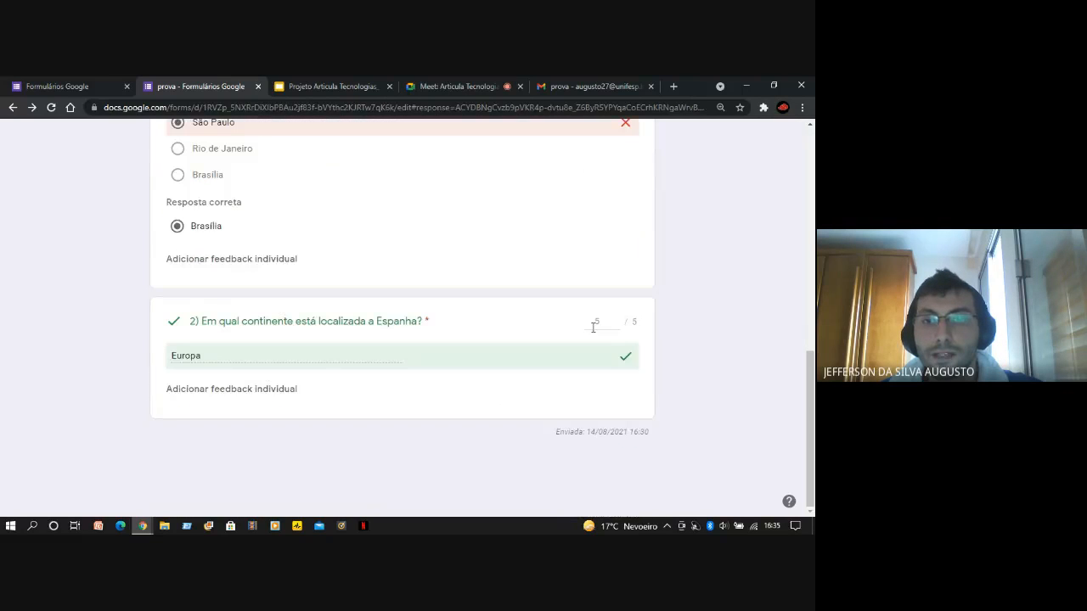
pyautogui.moveTo(810, 439); pyautogui.dragTo(812, 302)
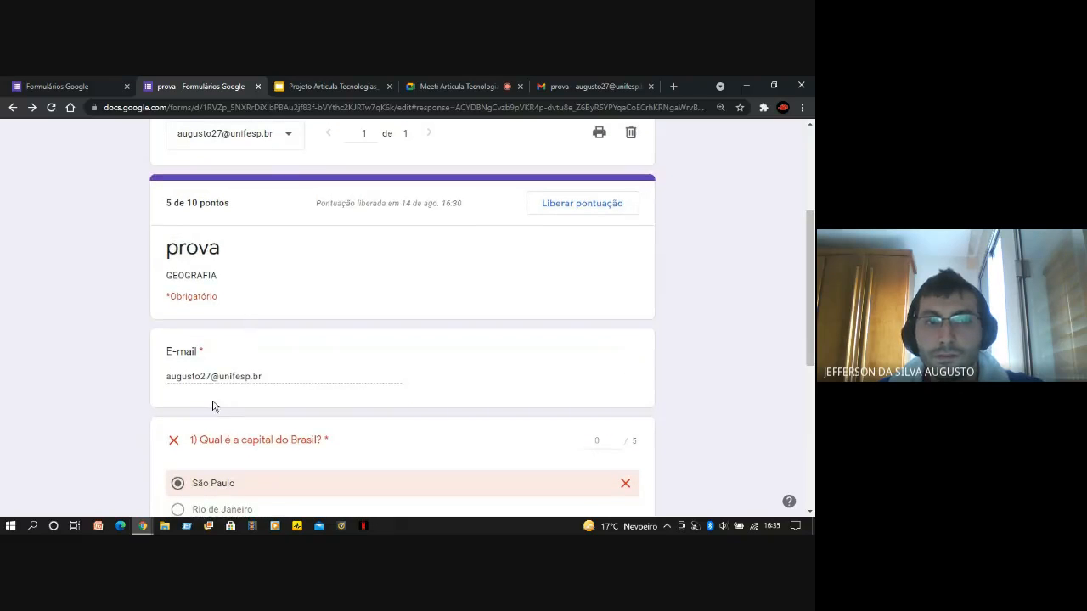
pyautogui.scroll(-4, 113, 374)
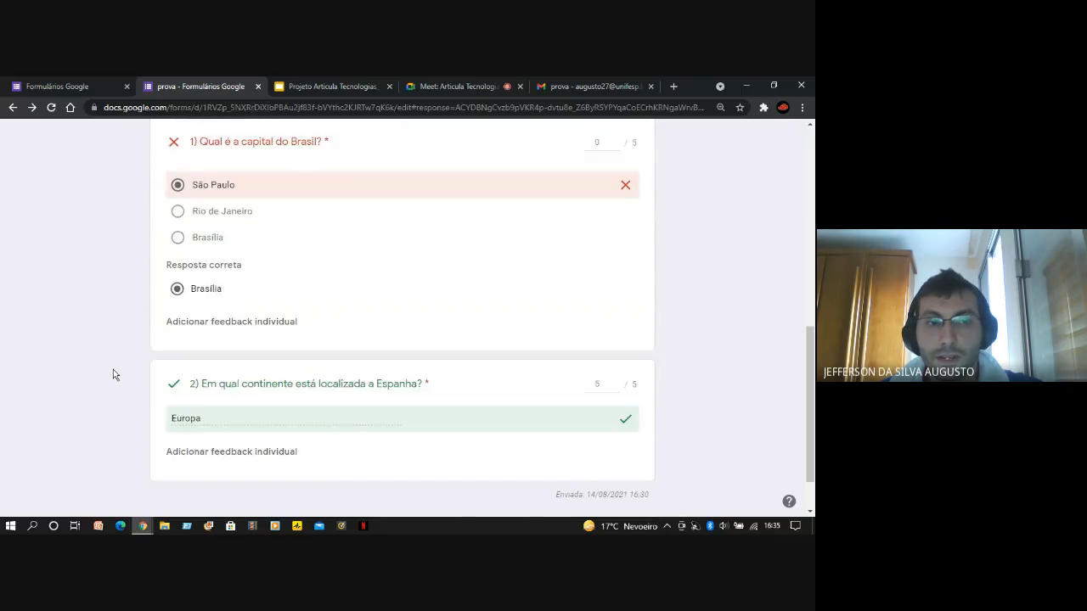
# View the questions of the "prova" form and return to its individual response view
pyautogui.scroll(2, 113, 373)
pyautogui.scroll(6, 116, 375)
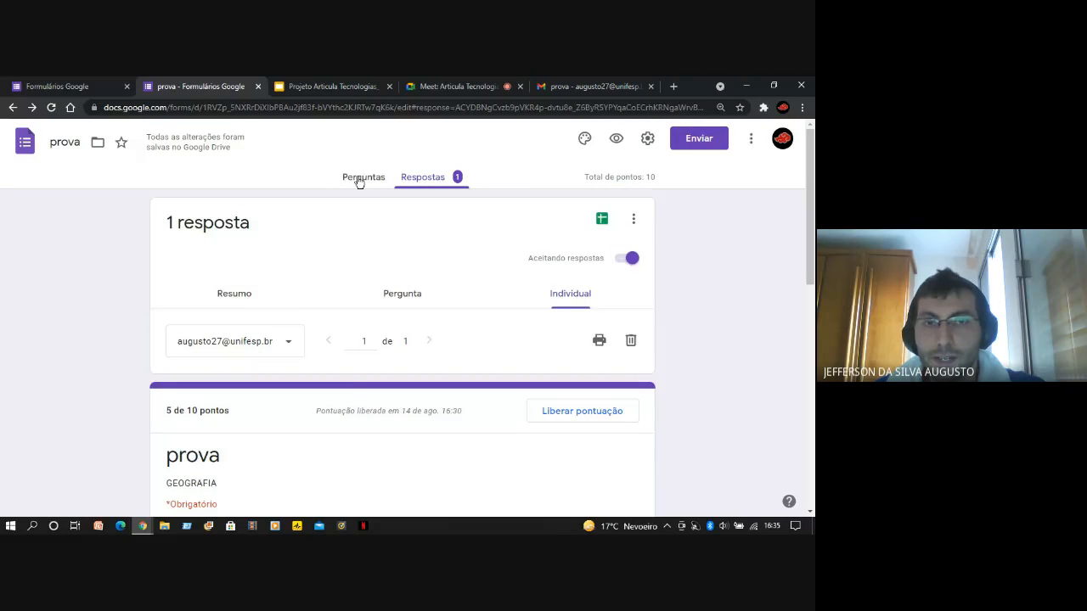
pyautogui.click(359, 182)
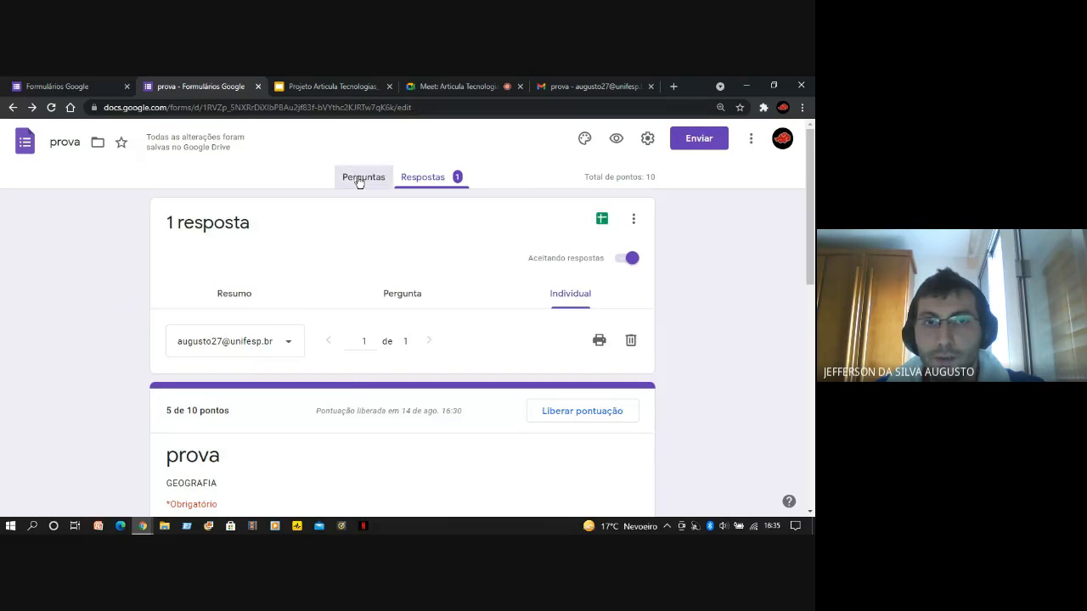
pyautogui.click(418, 184)
# Review the individual response again, from its total score and e-mail field to the marking of questions 1 and 2
pyautogui.scroll(-1, 812, 255)
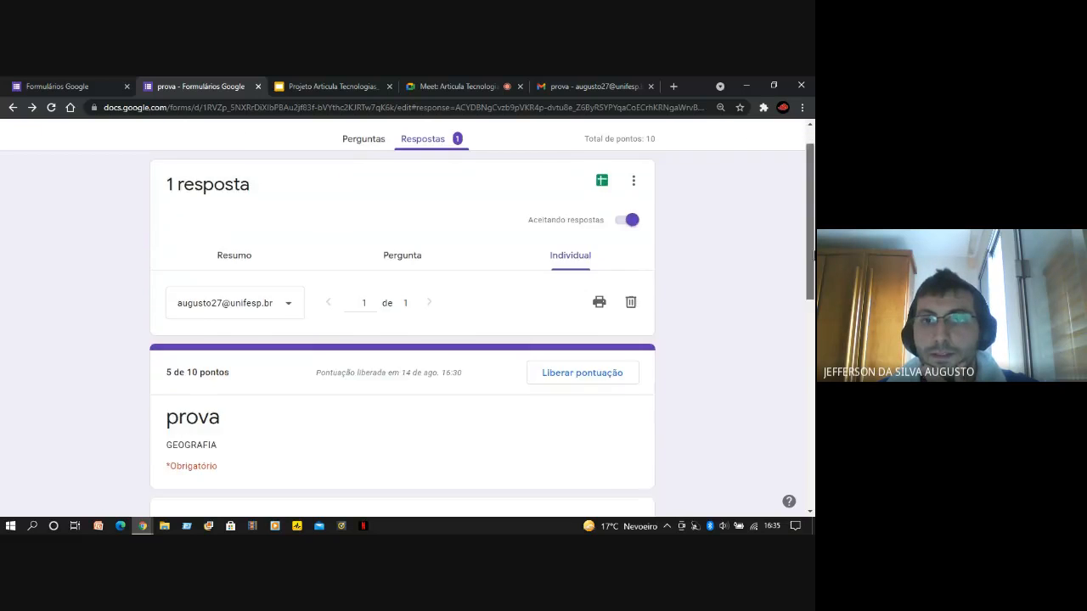
pyautogui.moveTo(814, 256); pyautogui.dragTo(813, 290)
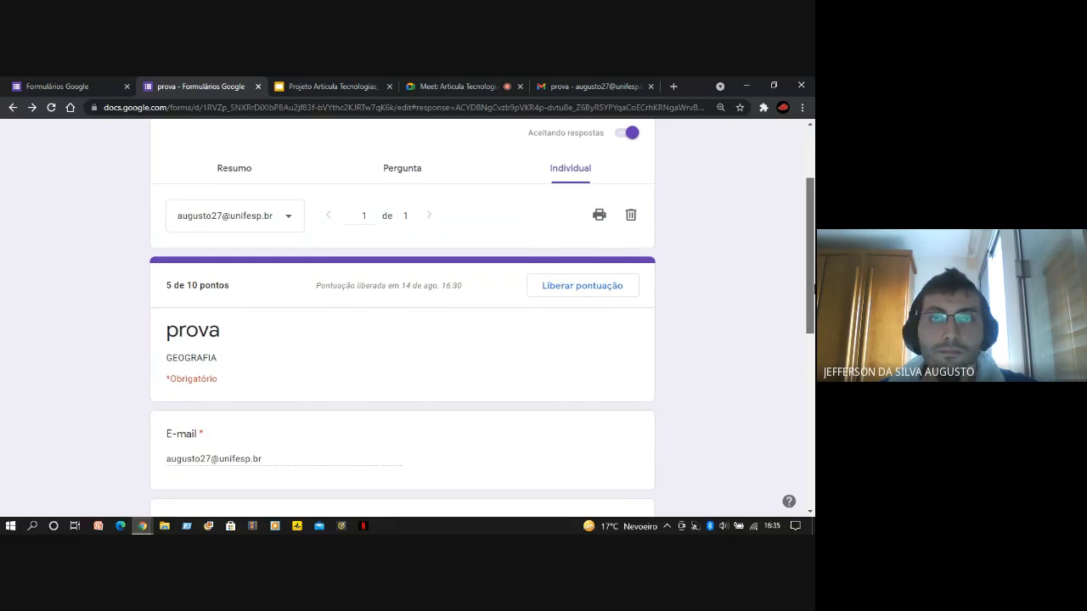
pyautogui.moveTo(813, 290); pyautogui.dragTo(814, 367)
pyautogui.scroll(-1, 813, 367)
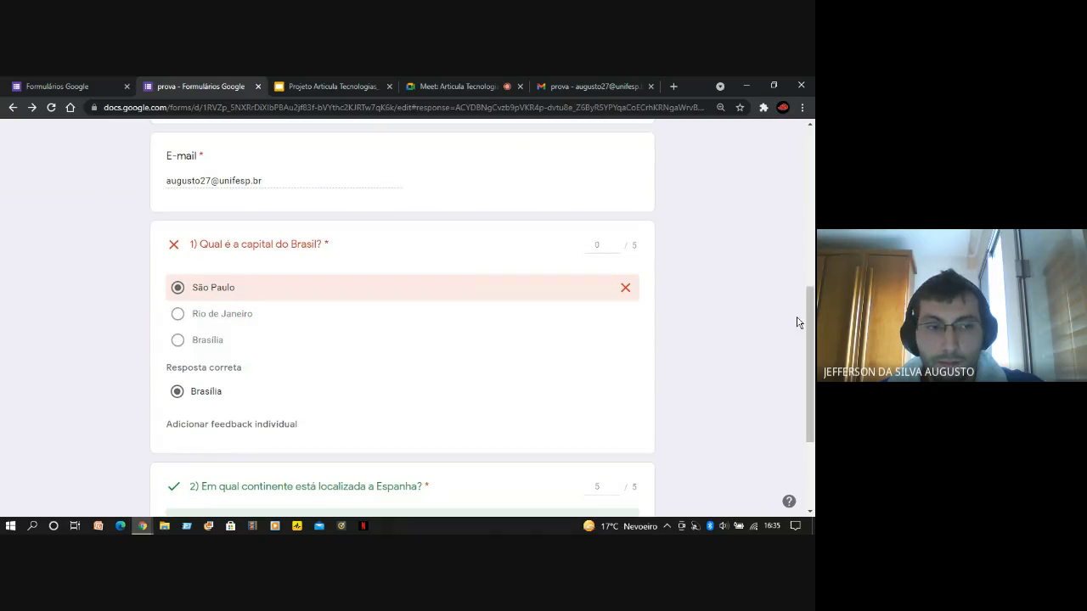
pyautogui.moveTo(806, 323); pyautogui.dragTo(811, 171)
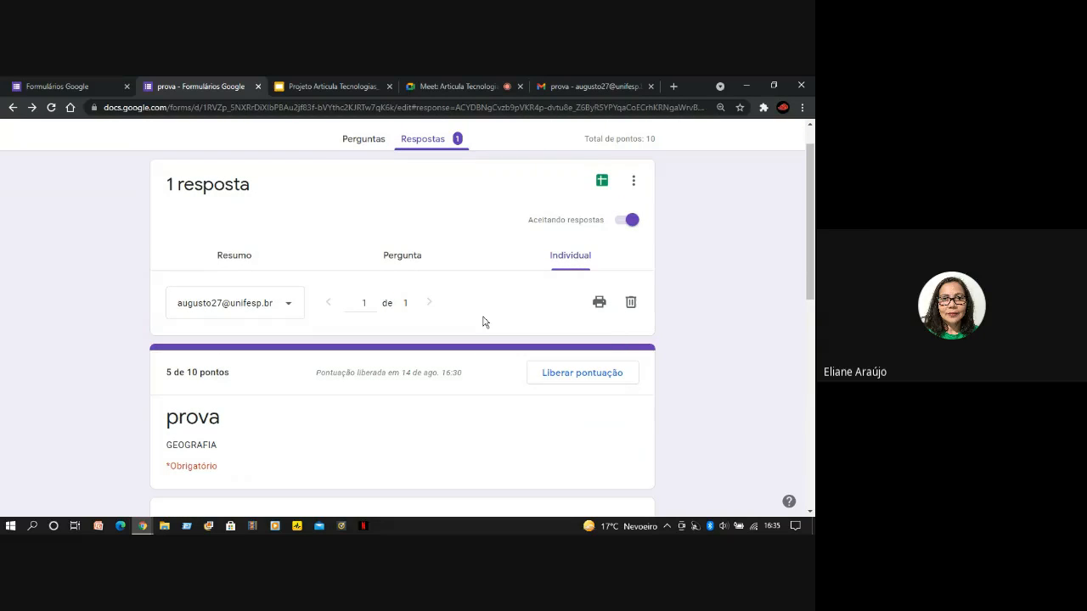
pyautogui.scroll(1, 813, 216)
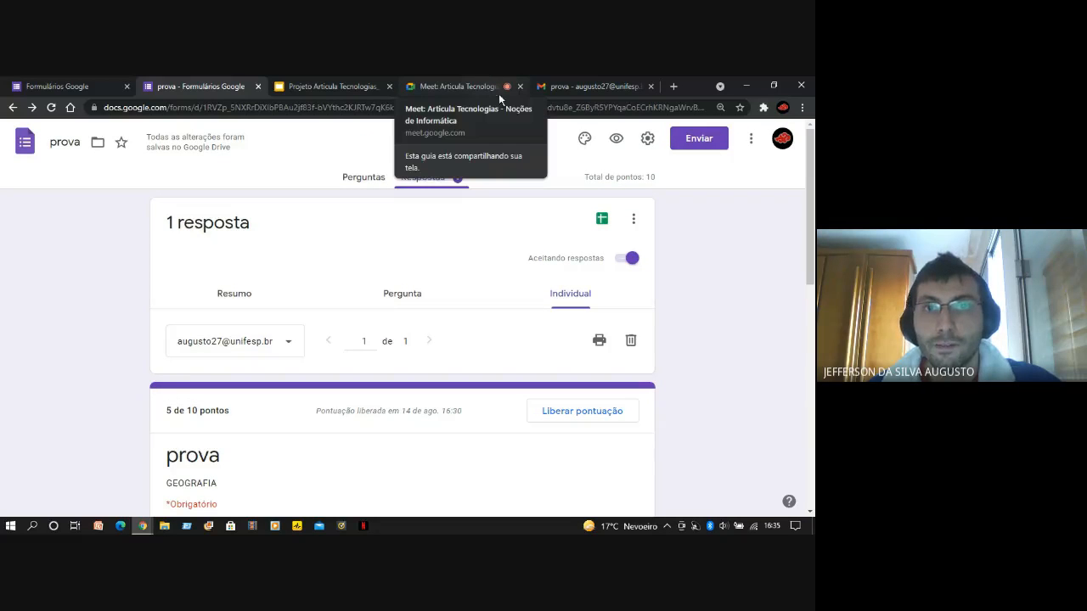
# Switch to the Google Slides deck "Projeto Articula Tecnologias_ Google Forms", present it from the "Atividade de aula" title slide and advance to the activity instructions
pyautogui.click(70, 80)
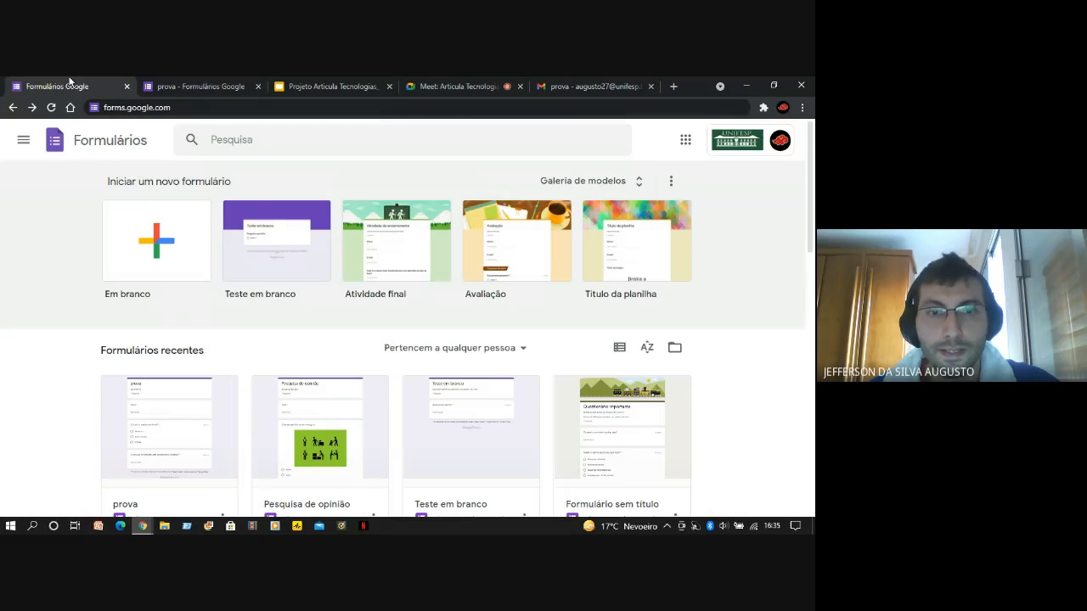
pyautogui.click(323, 86)
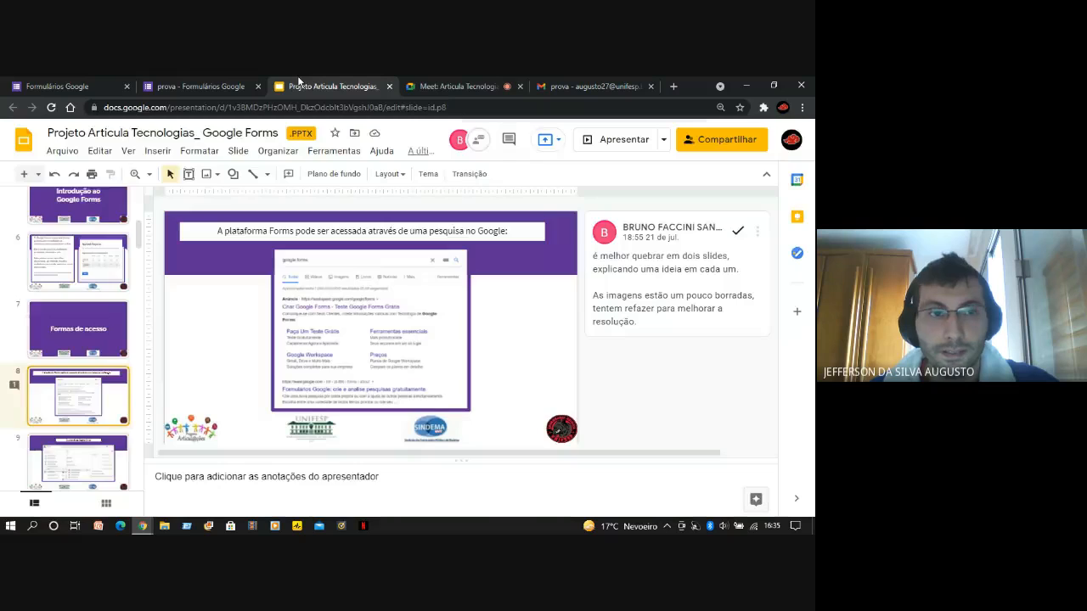
pyautogui.scroll(-20, 100, 398)
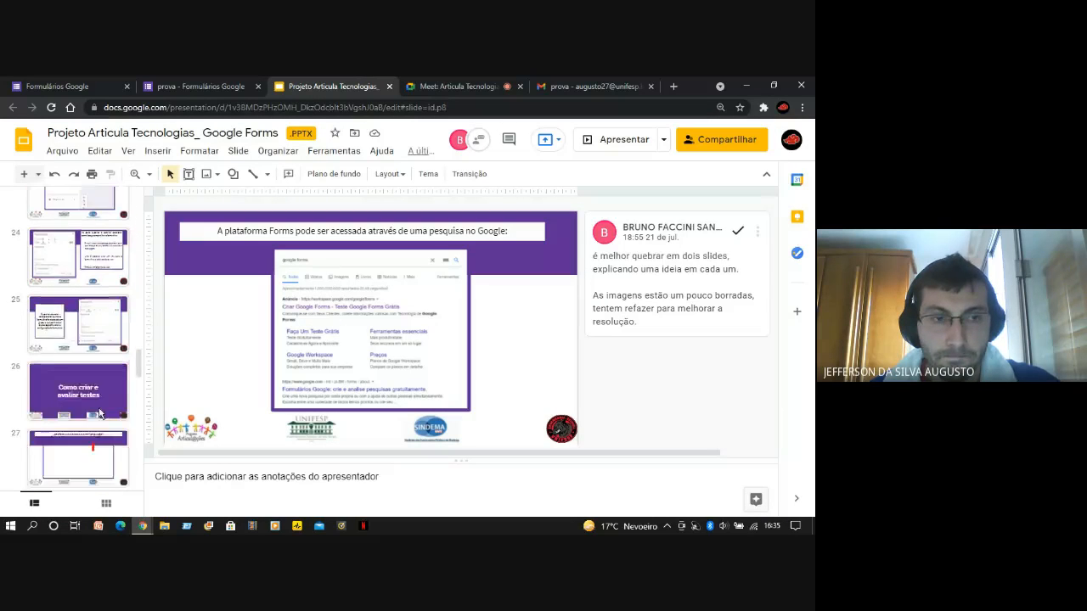
pyautogui.click(100, 413)
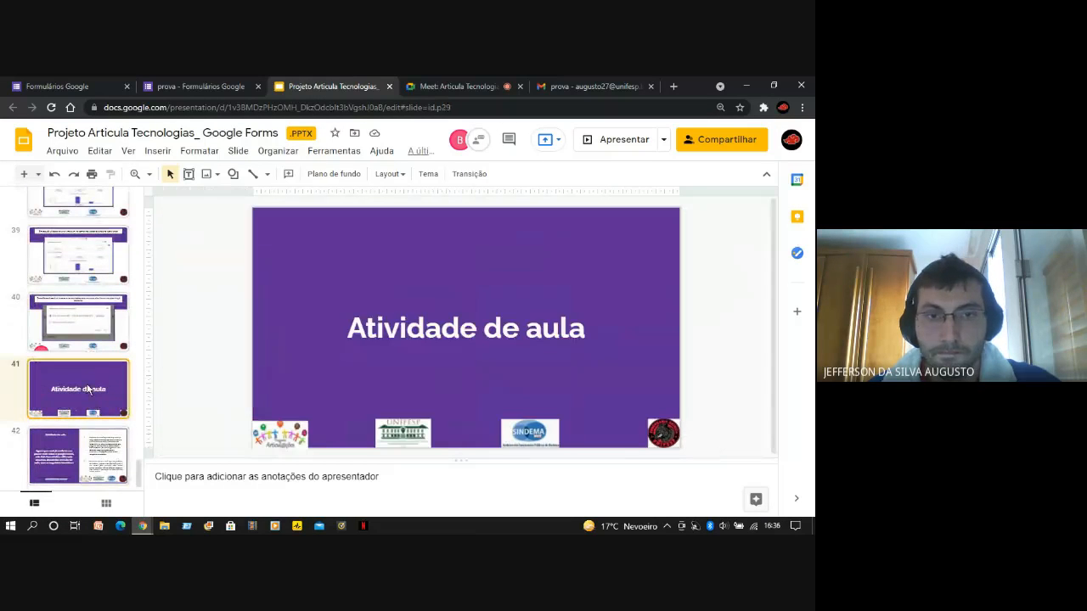
pyautogui.click(599, 148)
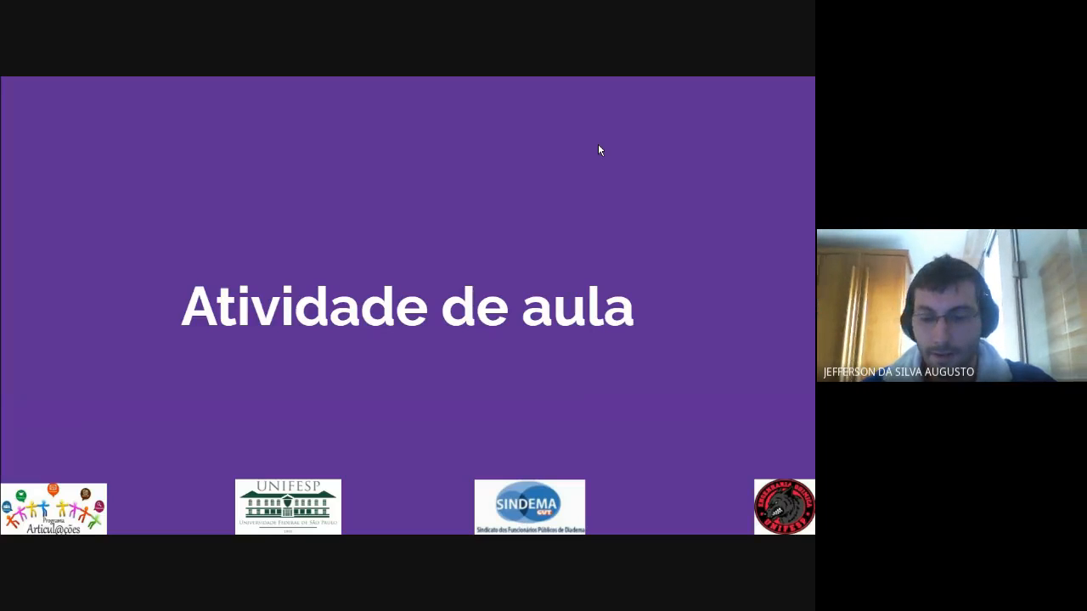
pyautogui.press('Right')
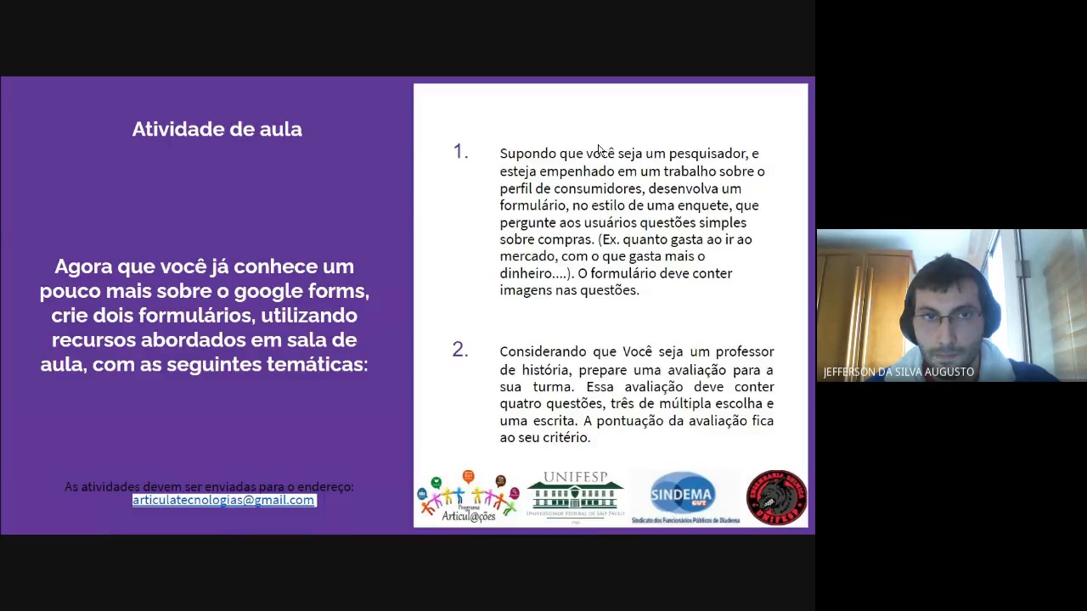